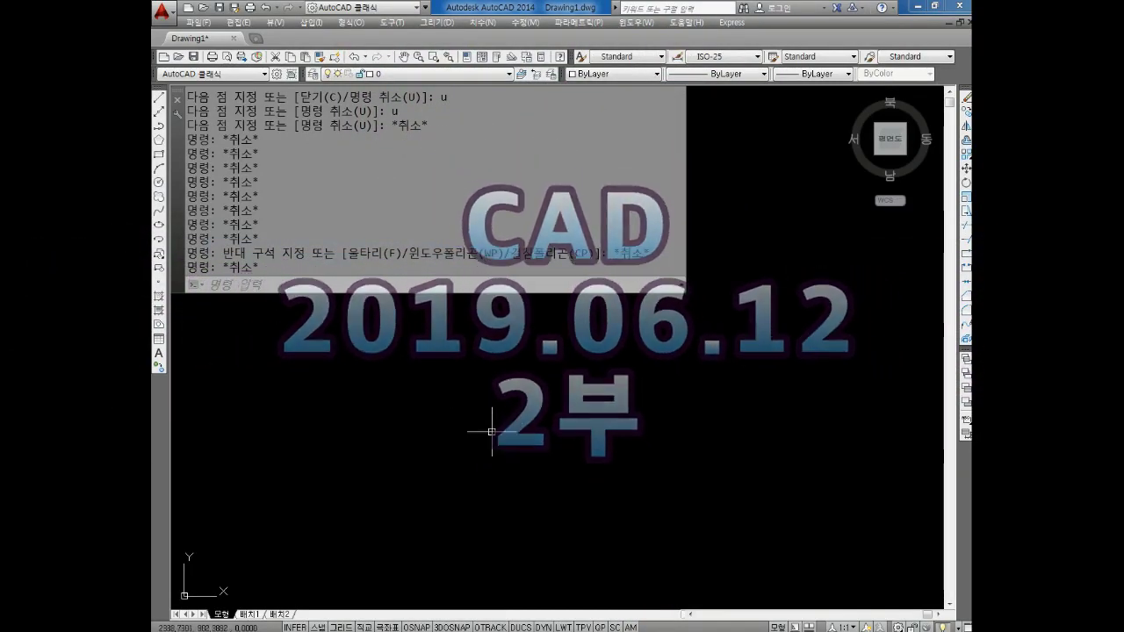
# - Draw one long, gently slanting line from left of centre to the right
pyautogui.press('Escape')
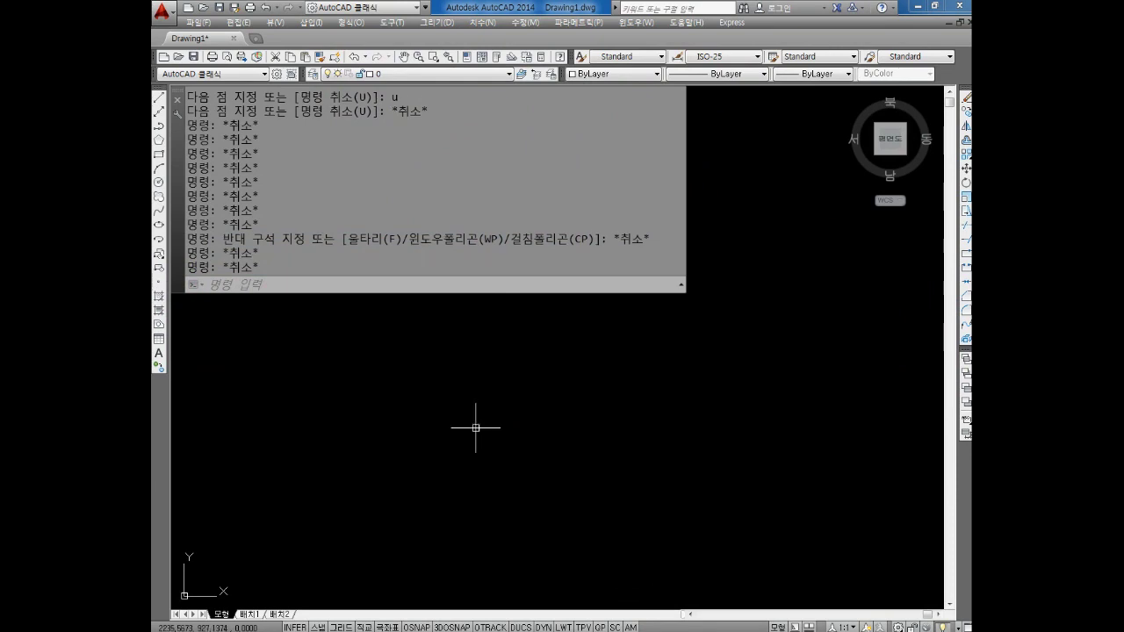
pyautogui.press('Escape')
pyautogui.press('Escape')
pyautogui.write('l')
pyautogui.press('Return')
pyautogui.click(401, 407)
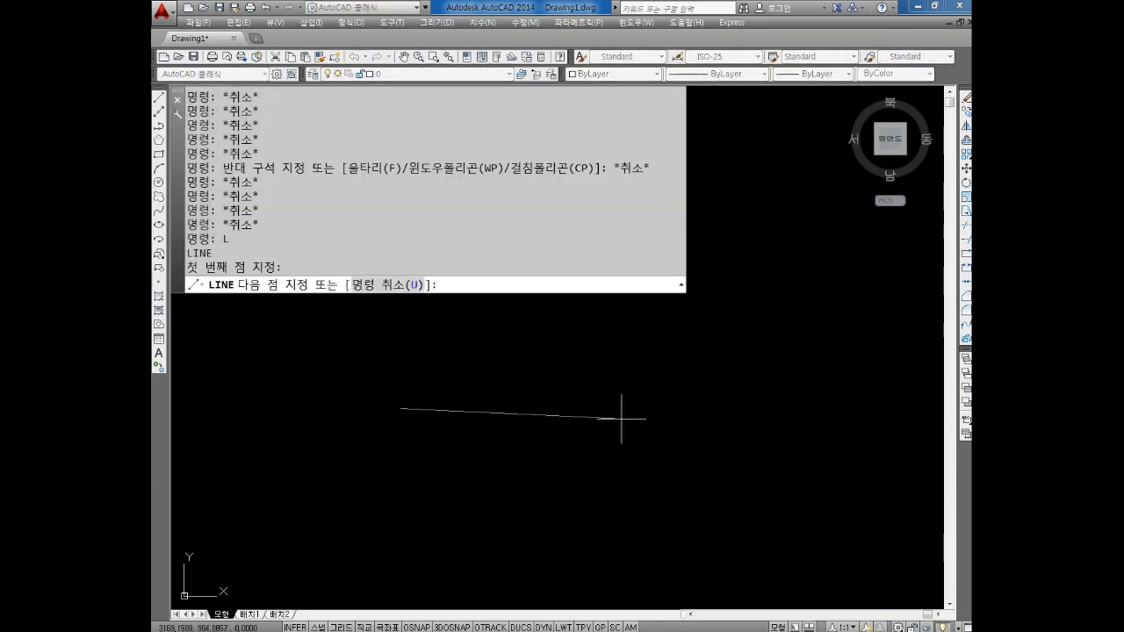
pyautogui.click(622, 395)
pyautogui.press('Escape')
pyautogui.press('Escape')
# - Select the new line and zoom in on it to check it
pyautogui.moveTo(543, 358); pyautogui.dragTo(502, 490)
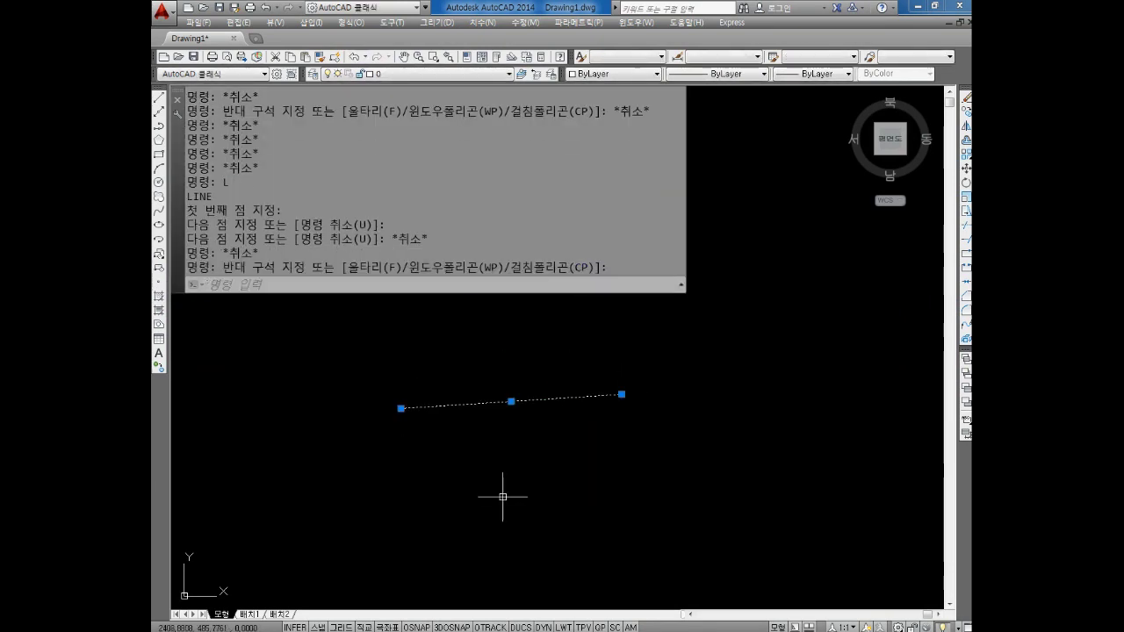
pyautogui.scroll(4, 501, 435)
pyautogui.moveTo(447, 406); pyautogui.dragTo(468, 458, button='middle')
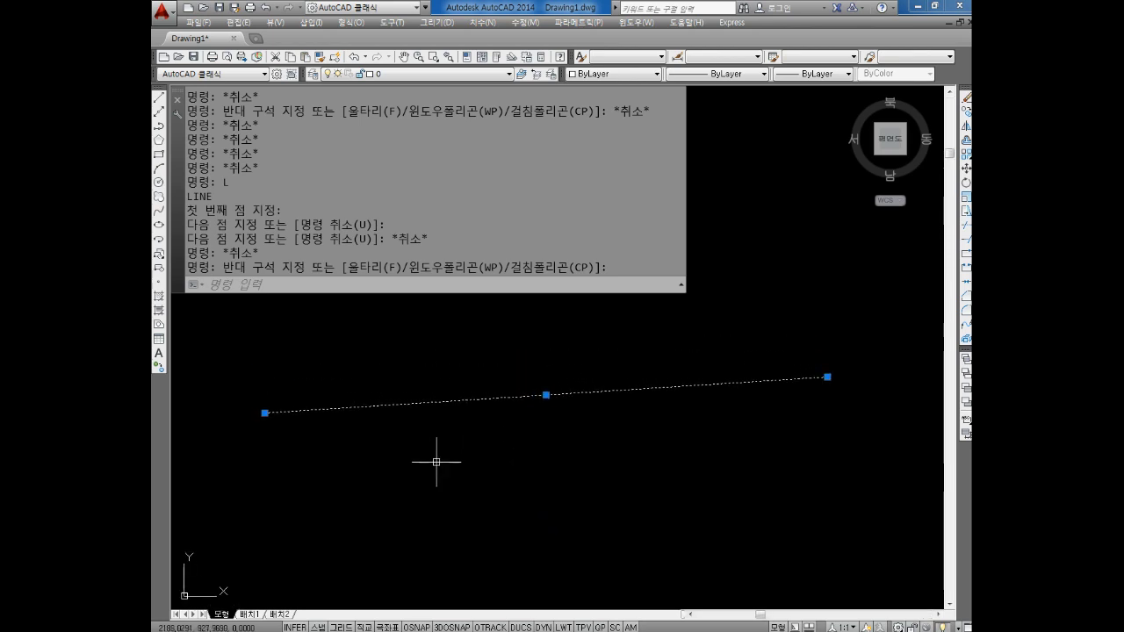
pyautogui.press('Escape')
pyautogui.press('Escape')
pyautogui.press('Escape')
# - Draw three circles of increasing size at the line's left end, midpoint and right end
pyautogui.write('c')
pyautogui.press('Return')
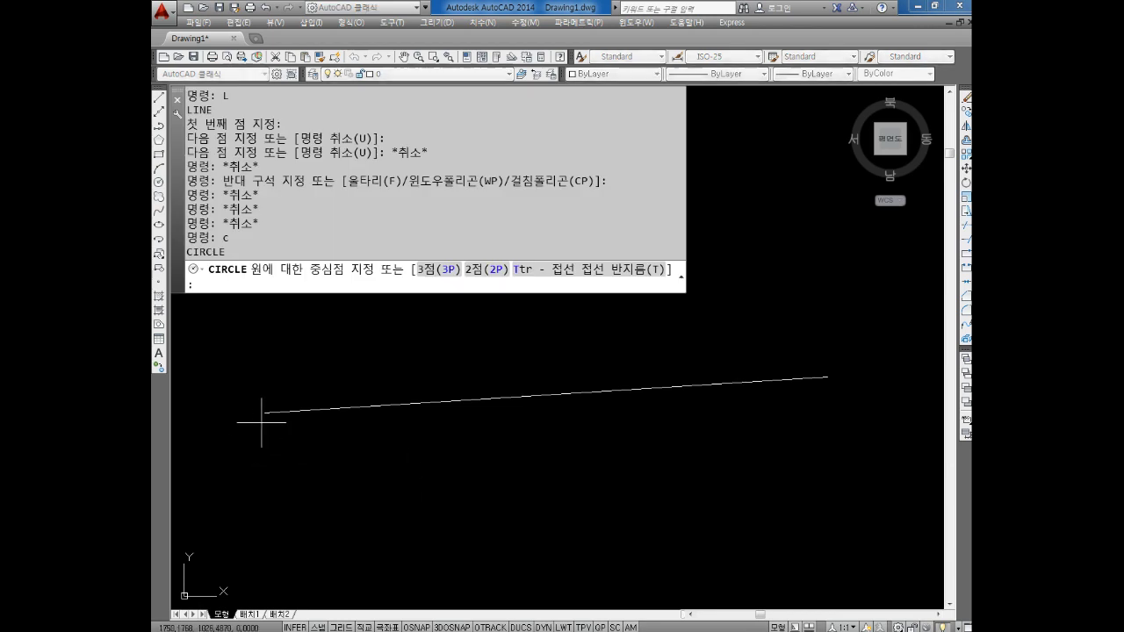
pyautogui.click(264, 413)
pyautogui.click(270, 413)
pyautogui.press('Return')
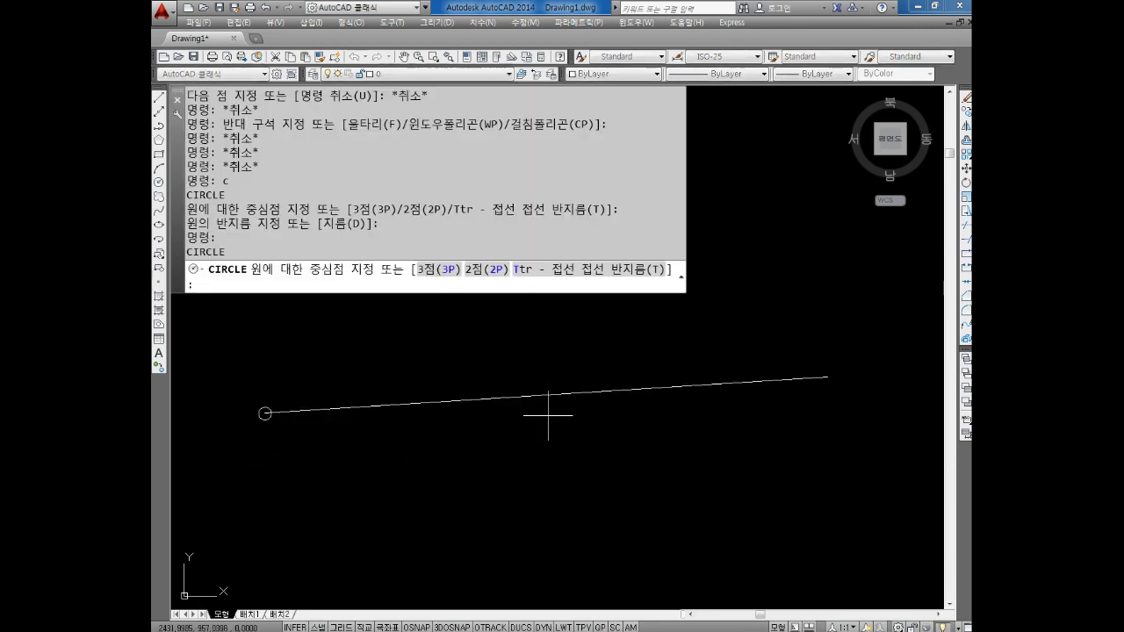
pyautogui.click(532, 395)
pyautogui.click(543, 394)
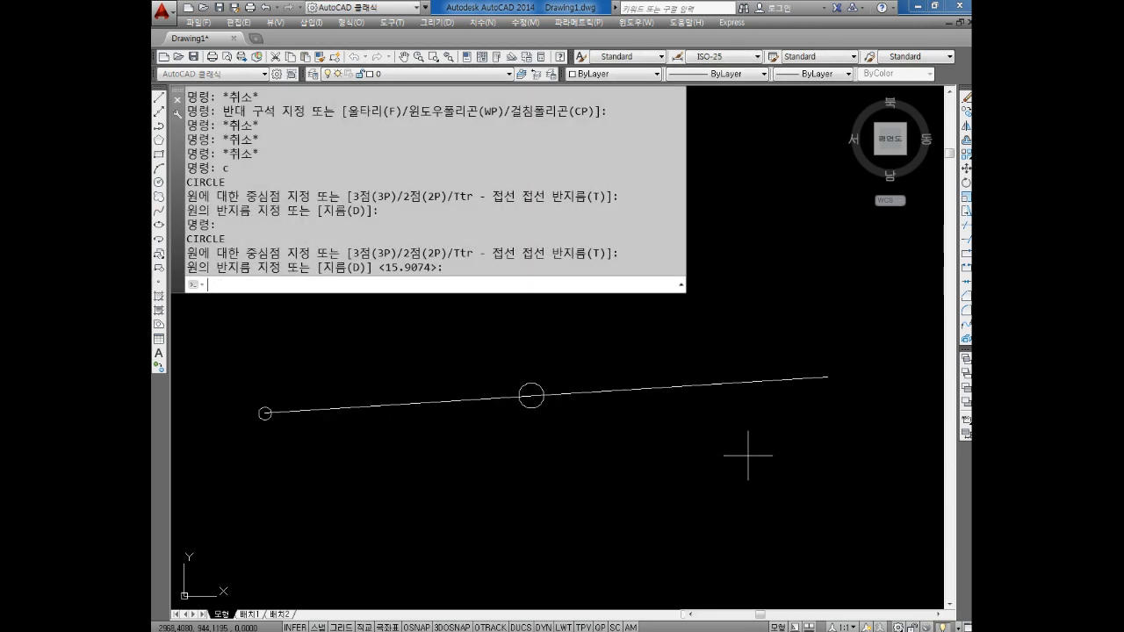
pyautogui.press('Return')
pyautogui.click(826, 379)
pyautogui.click(840, 379)
pyautogui.press('Escape')
pyautogui.press('Escape')
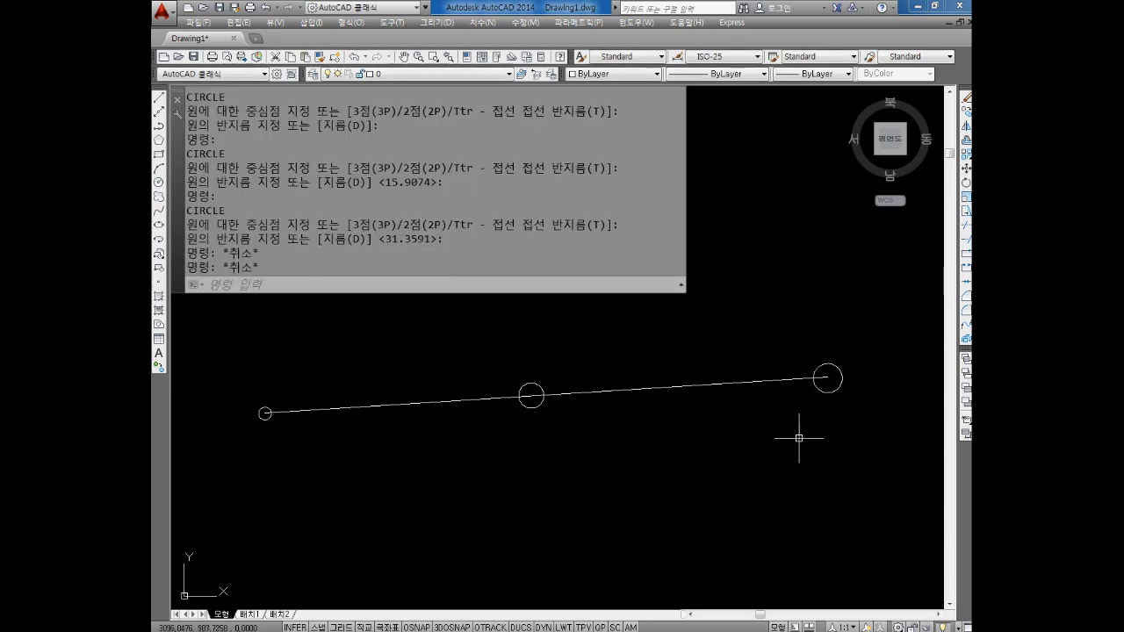
# - Pan the view around the line and turn object snapping on
pyautogui.moveTo(798, 437); pyautogui.dragTo(751, 449, button='middle')
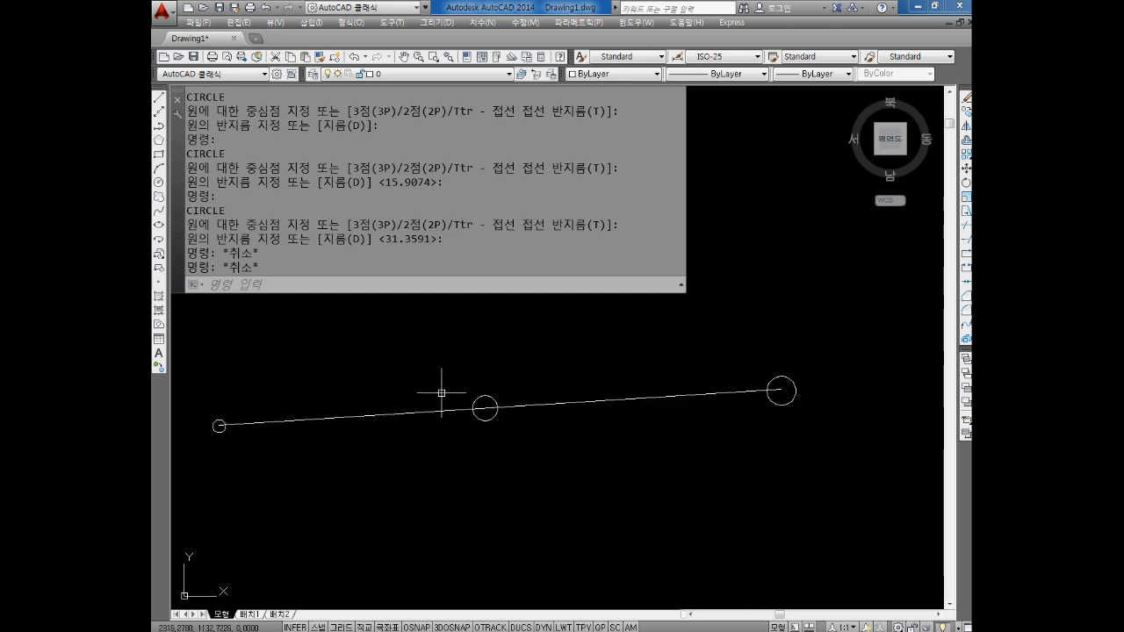
pyautogui.moveTo(441, 389); pyautogui.dragTo(509, 362, button='middle')
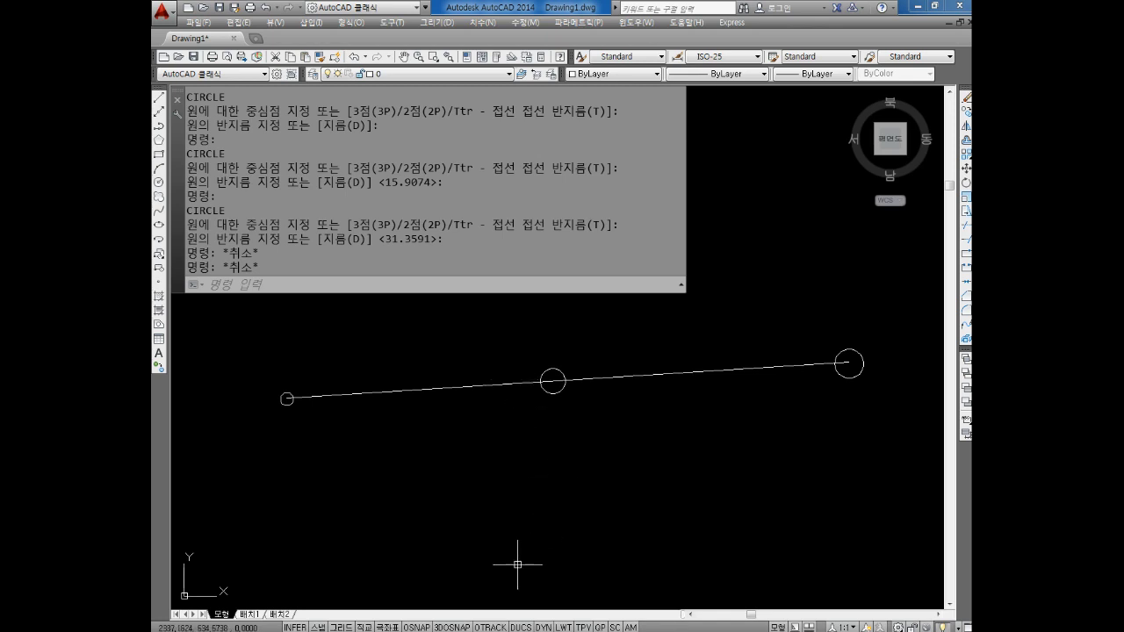
pyautogui.click(417, 628)
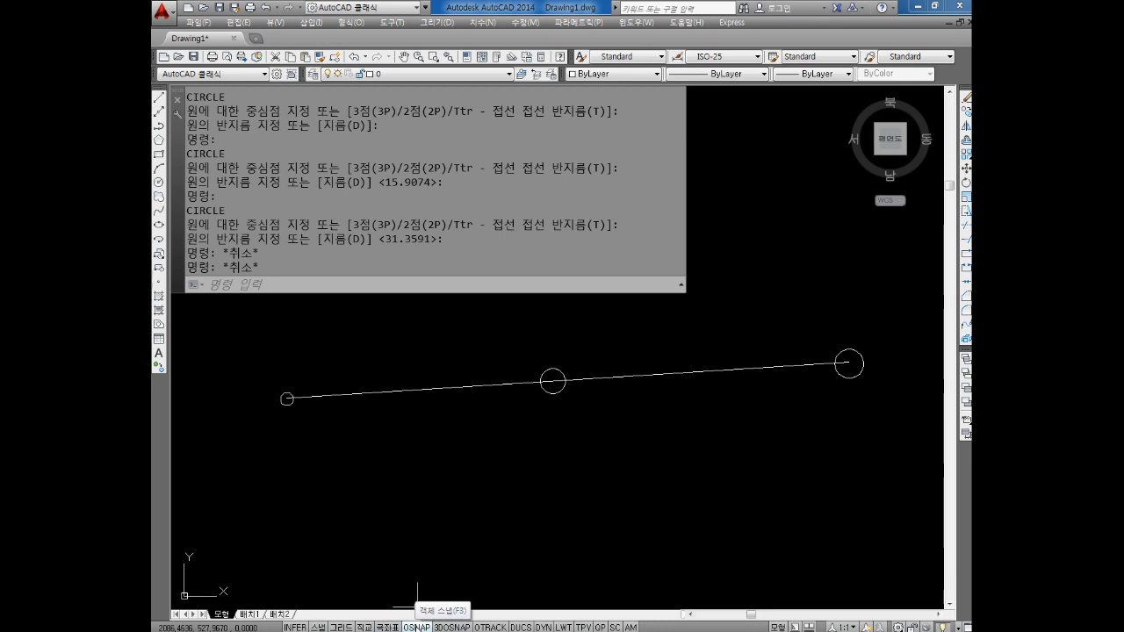
pyautogui.rightClick(417, 626)
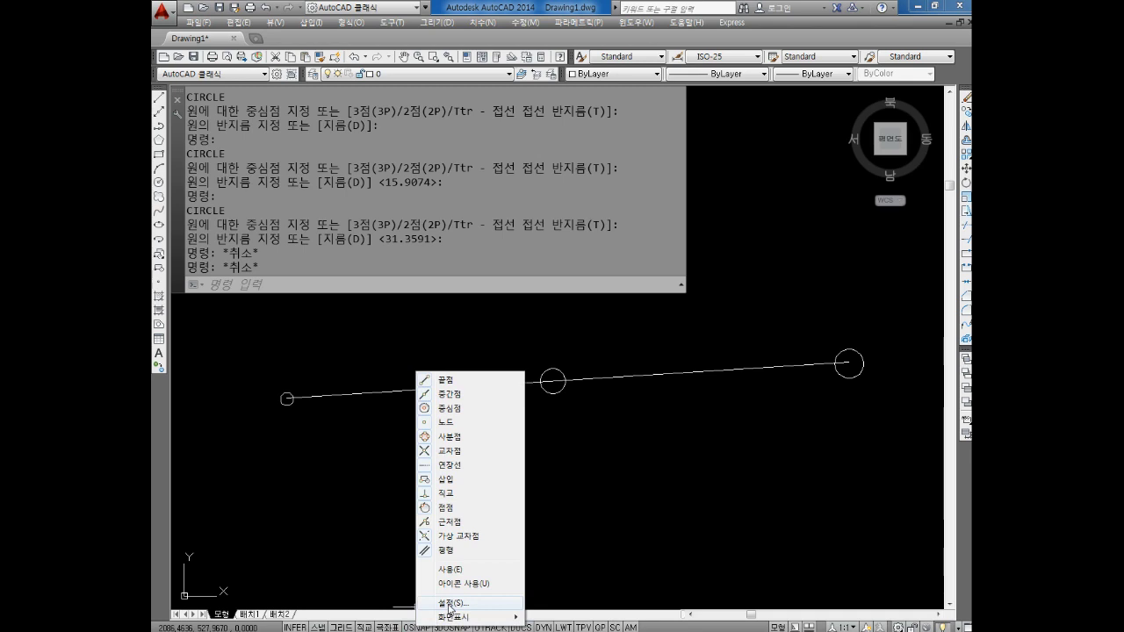
pyautogui.click(449, 604)
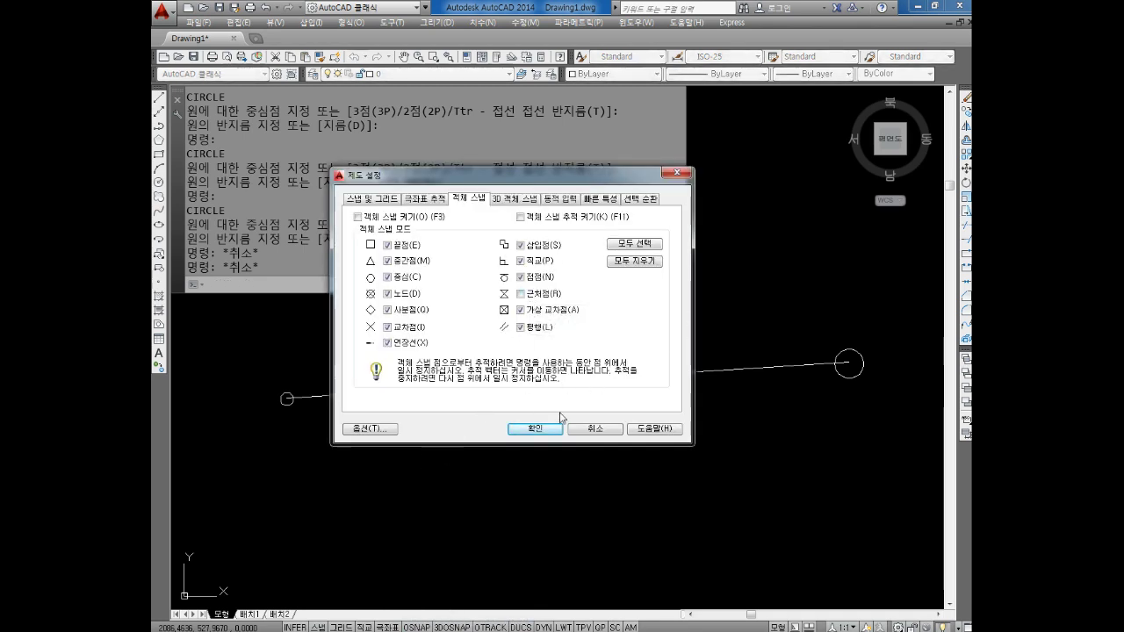
pyautogui.click(580, 431)
pyautogui.rightClick(418, 627)
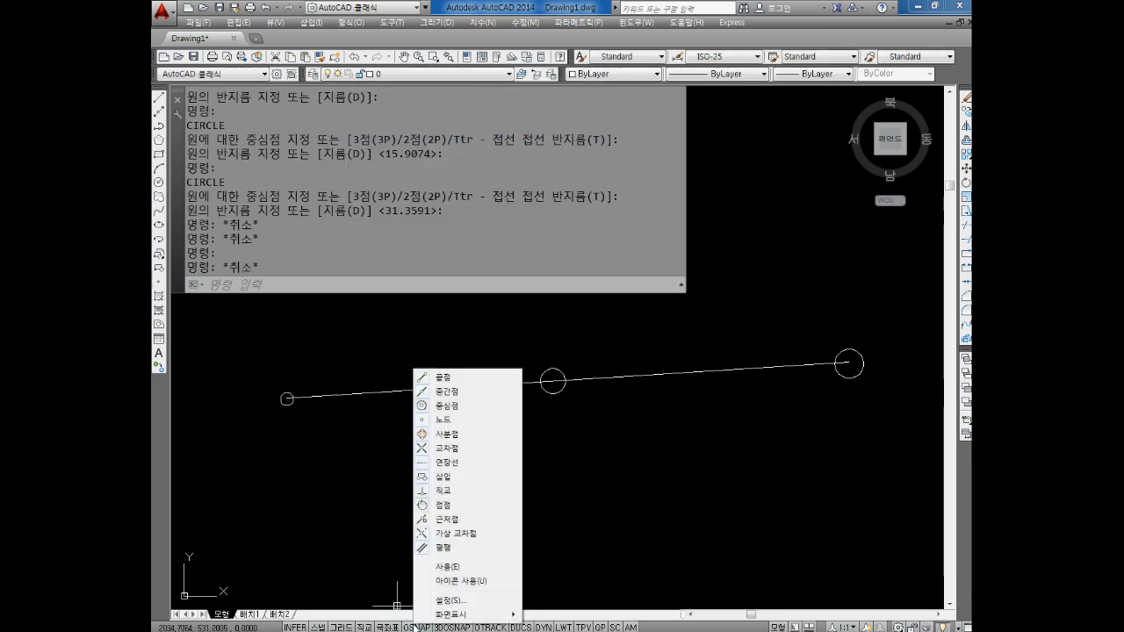
pyautogui.click(447, 602)
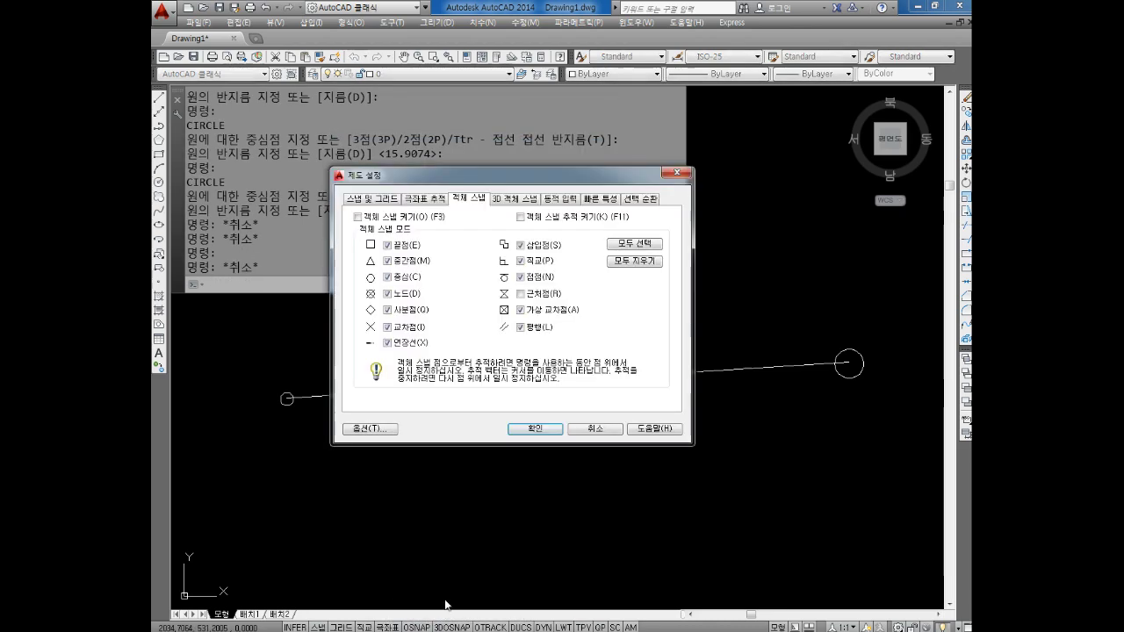
pyautogui.moveTo(474, 185); pyautogui.dragTo(472, 127)
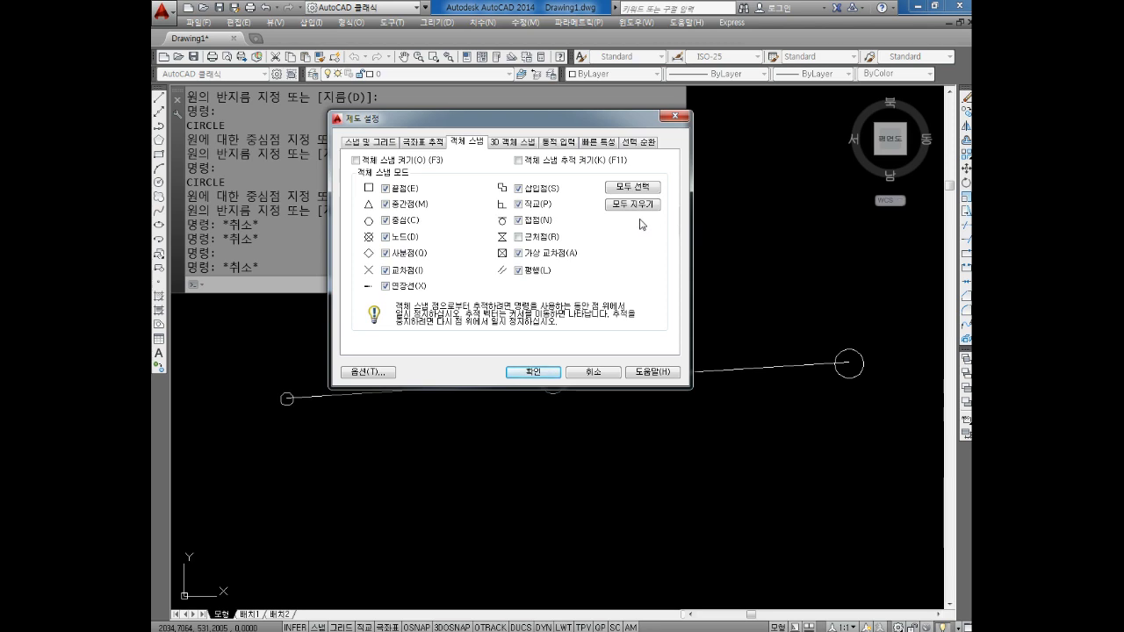
pyautogui.click(640, 212)
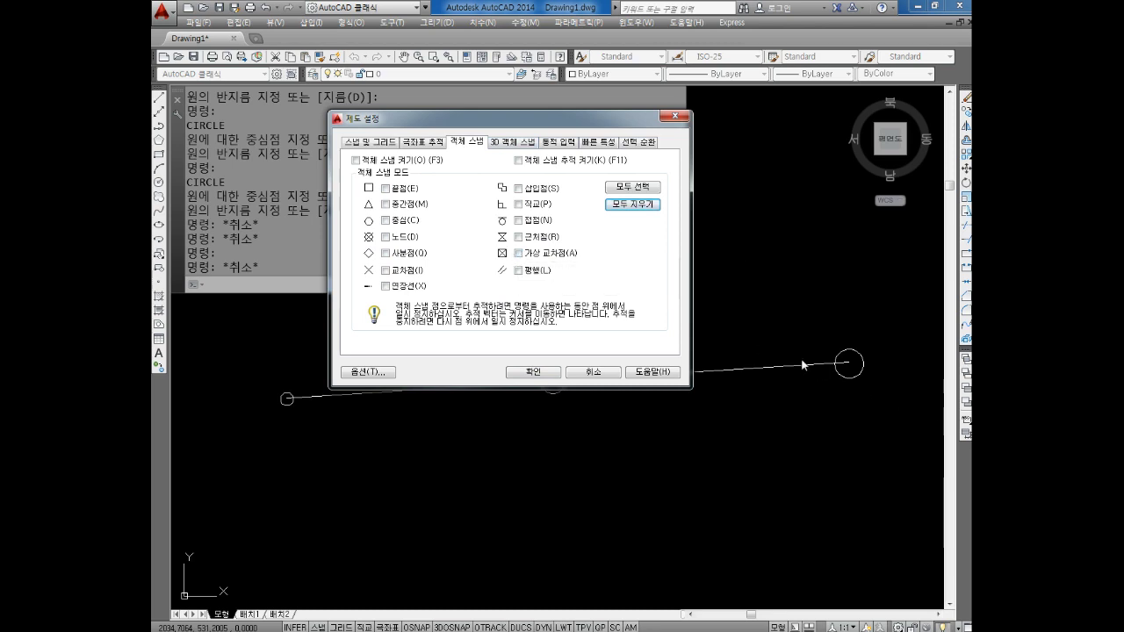
pyautogui.click(594, 372)
pyautogui.moveTo(763, 287); pyautogui.dragTo(743, 339, button='middle')
pyautogui.press('Escape')
pyautogui.press('Escape')
# - Draw a near-vertical line crossing the slanted line near its right end
pyautogui.write('l')
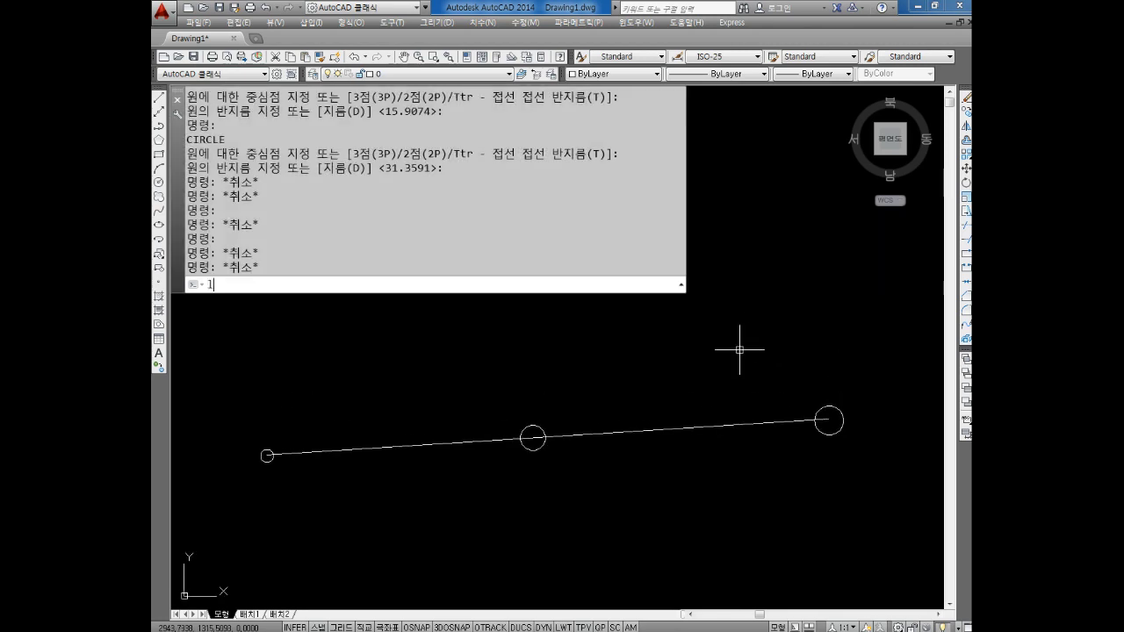
pyautogui.press('Return')
pyautogui.write(']')
pyautogui.press('Escape')
pyautogui.press('Escape')
pyautogui.write('l')
pyautogui.press('Return')
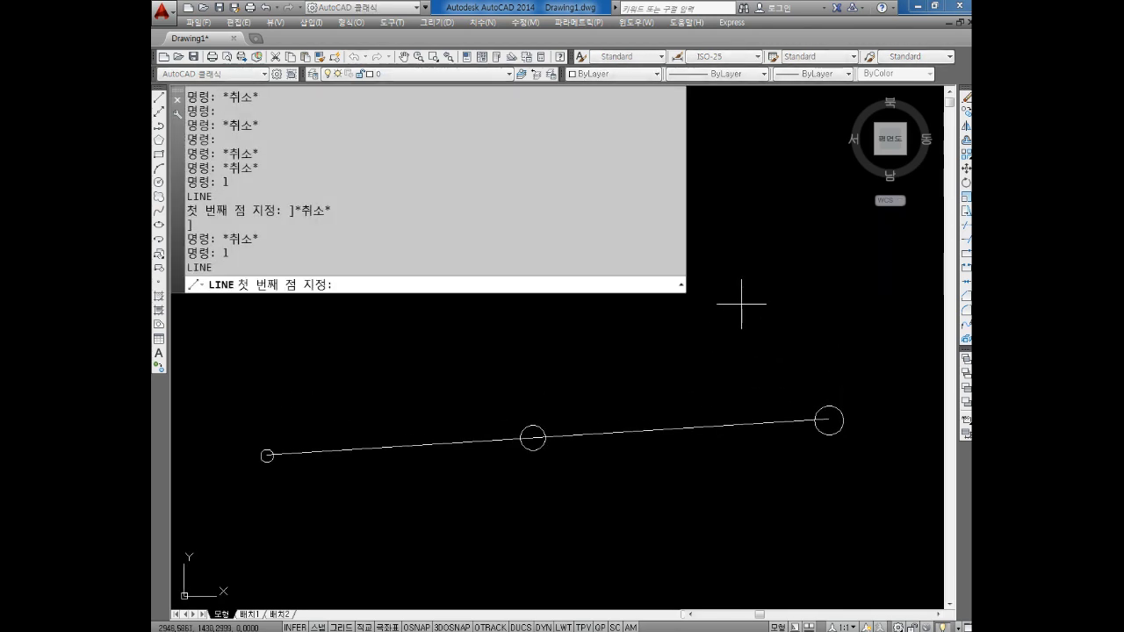
pyautogui.click(741, 304)
pyautogui.click(731, 553)
pyautogui.press('Escape')
pyautogui.press('Escape')
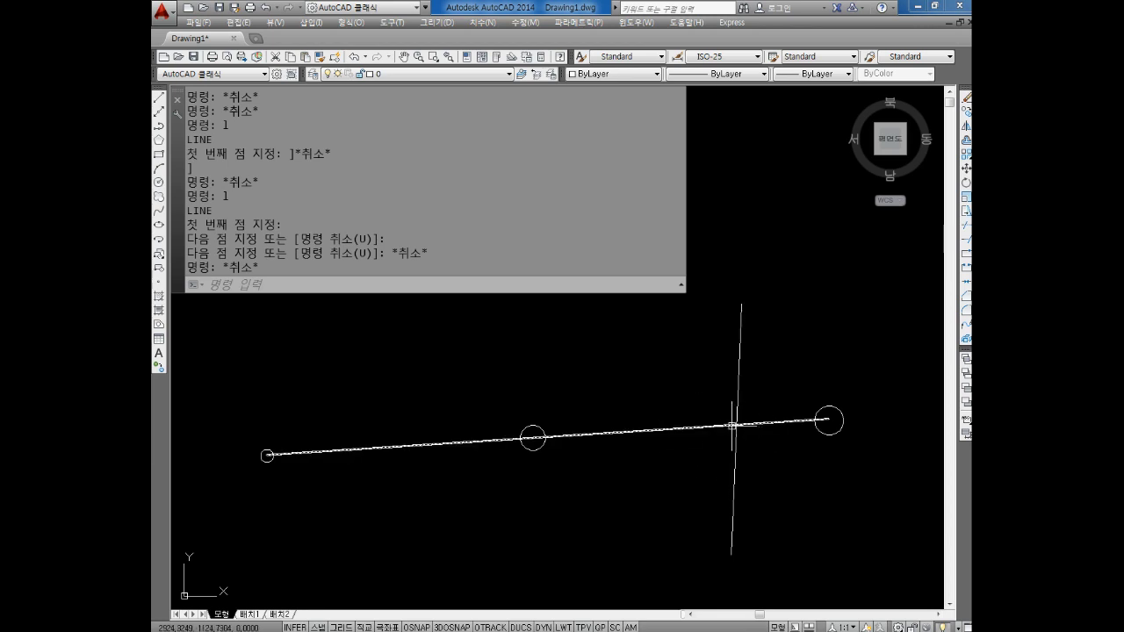
# - Add a circle centred on the intersection of the two lines
pyautogui.press('Escape')
pyautogui.press('Escape')
pyautogui.write('c')
pyautogui.press('Return')
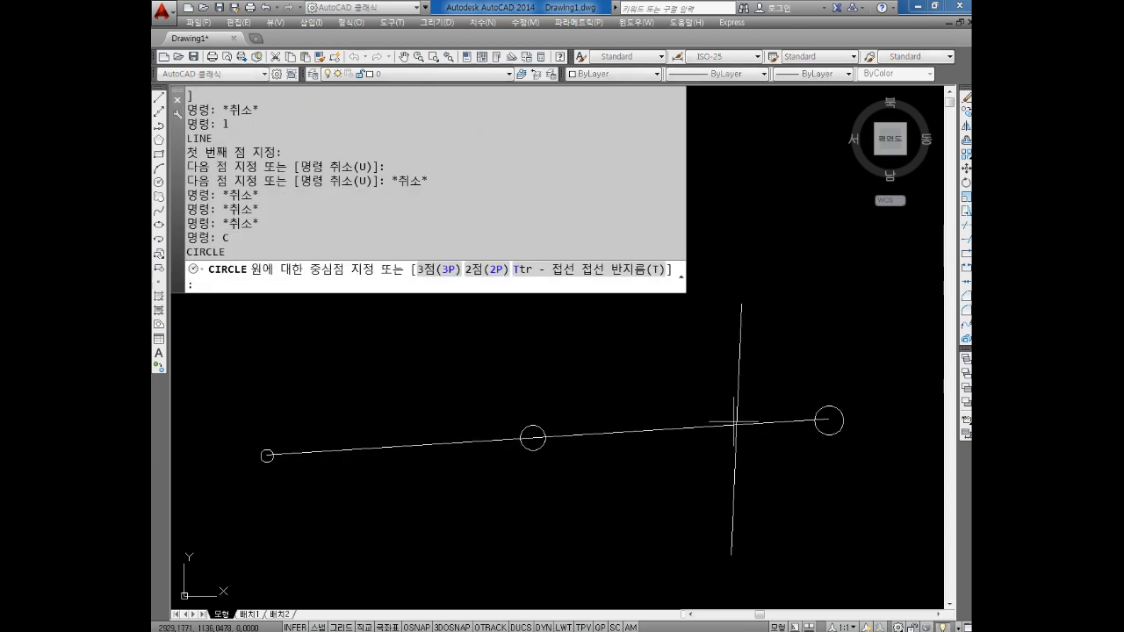
pyautogui.click(736, 424)
pyautogui.press('Return')
# - Clear all object snap modes, enable Midpoint snapping, and toggle OSNAP
pyautogui.press('Escape')
pyautogui.press('Escape')
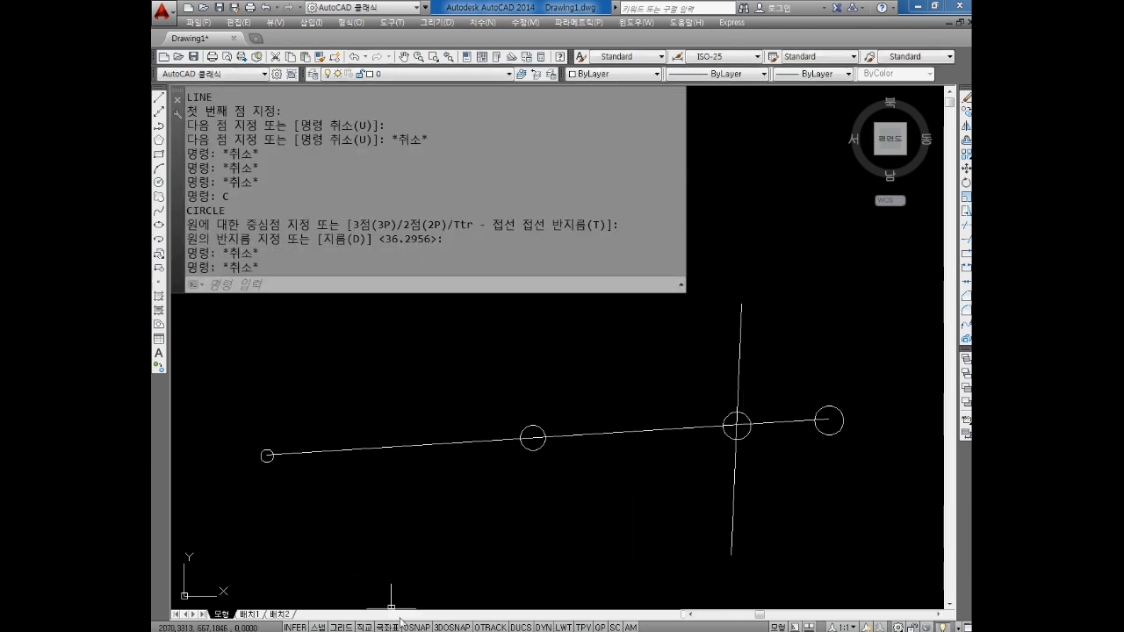
pyautogui.rightClick(400, 621)
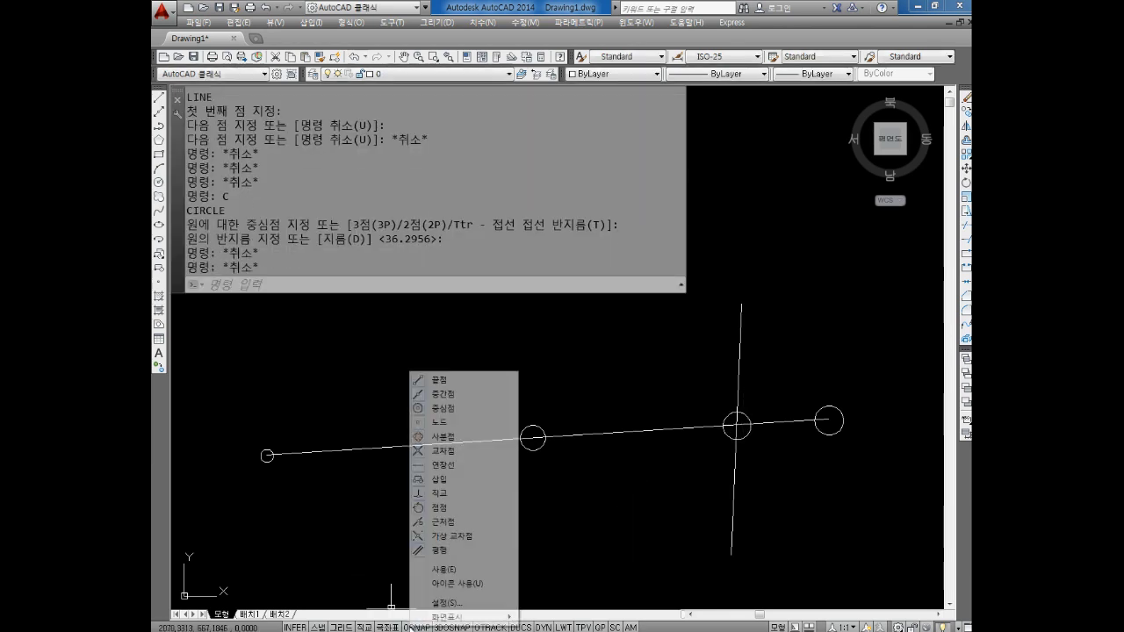
pyautogui.click(455, 602)
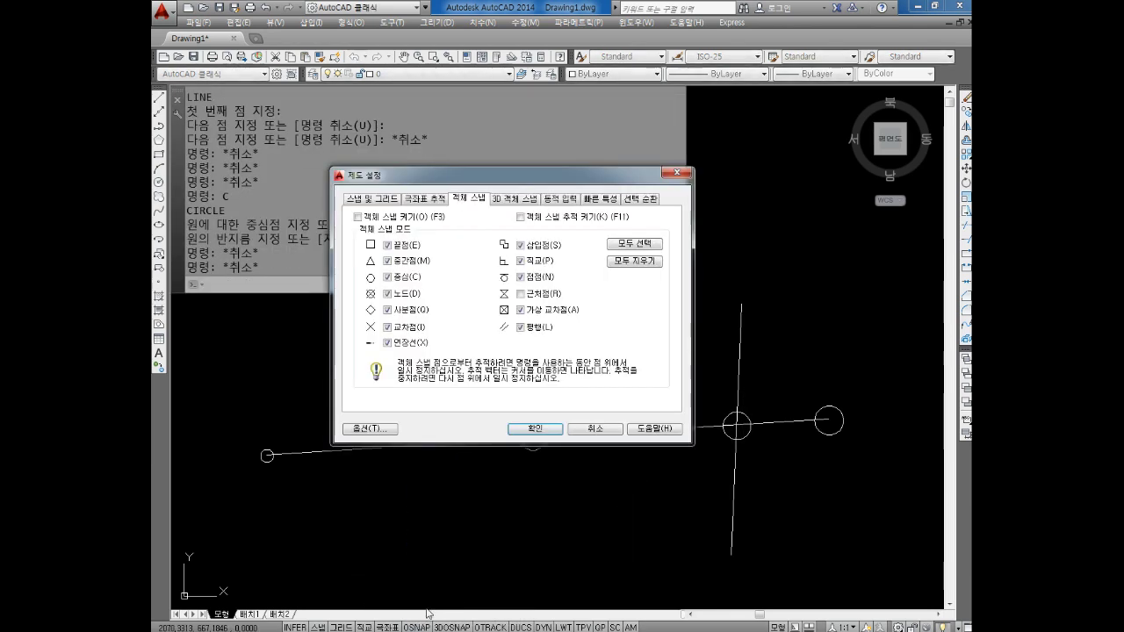
pyautogui.click(634, 260)
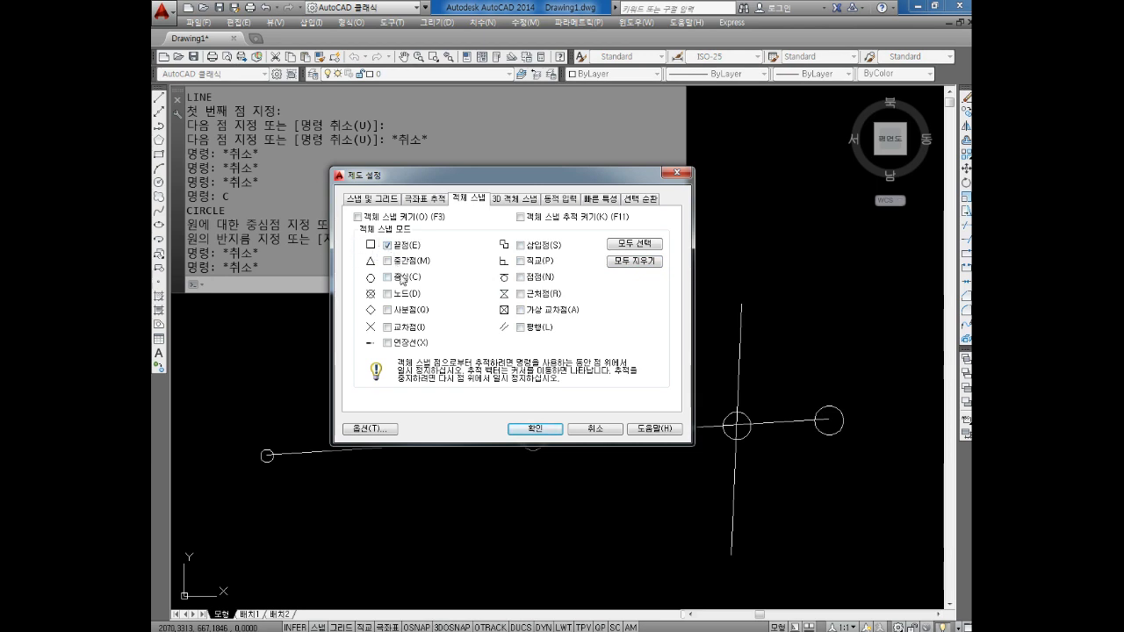
pyautogui.click(396, 267)
pyautogui.click(538, 429)
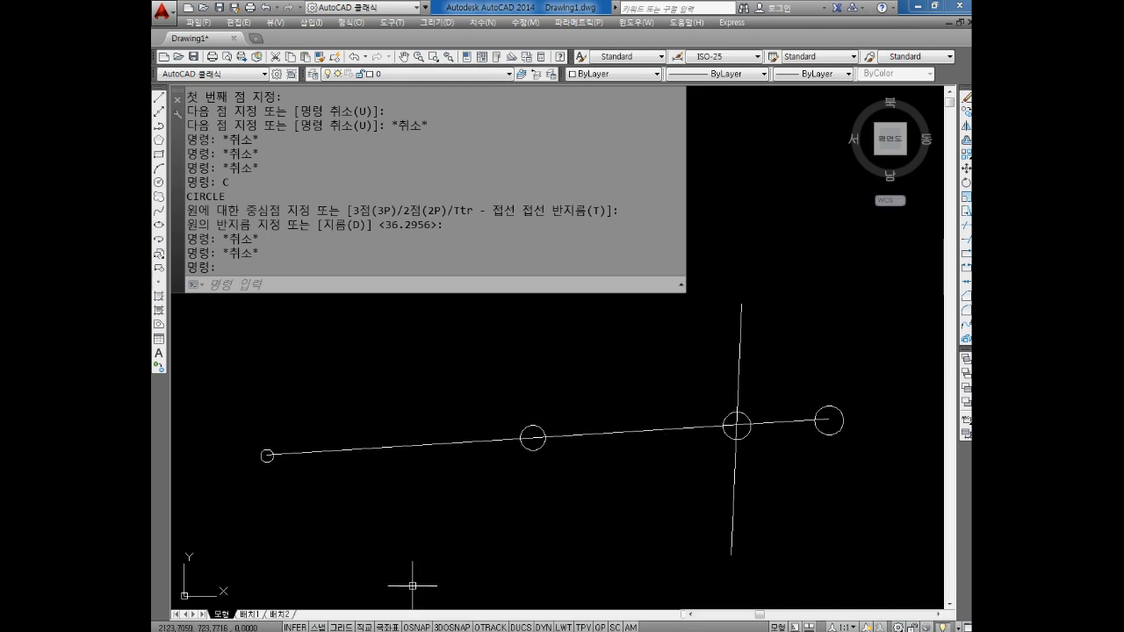
pyautogui.click(417, 627)
# - Add Intersection to the object snap modes and switch OSNAP on
pyautogui.rightClick(418, 627)
pyautogui.click(462, 612)
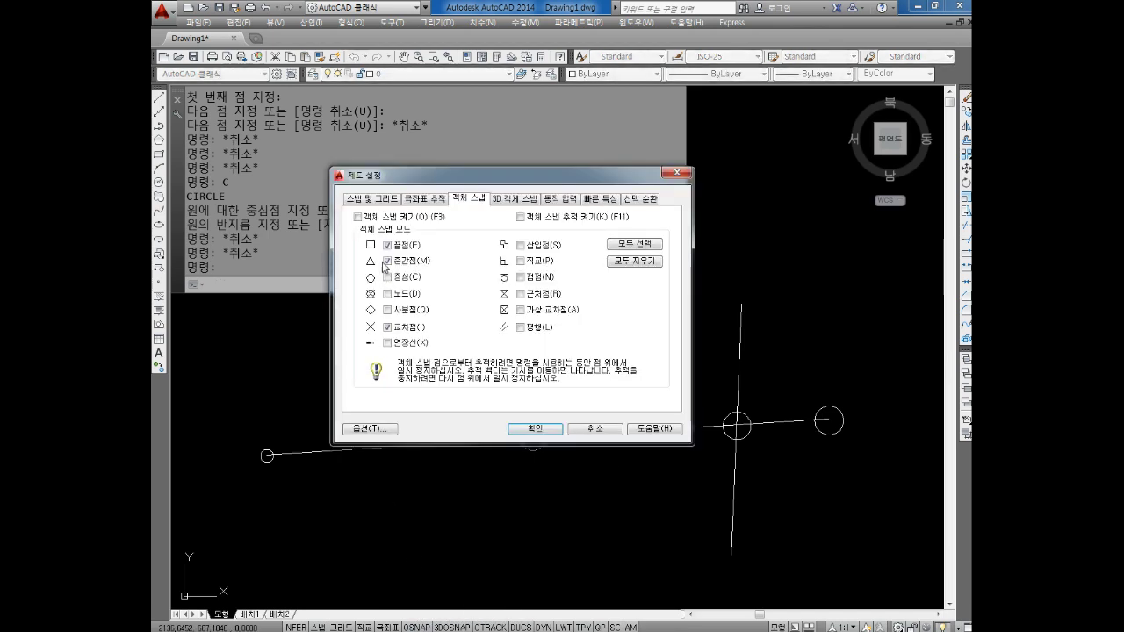
pyautogui.click(387, 328)
pyautogui.click(520, 430)
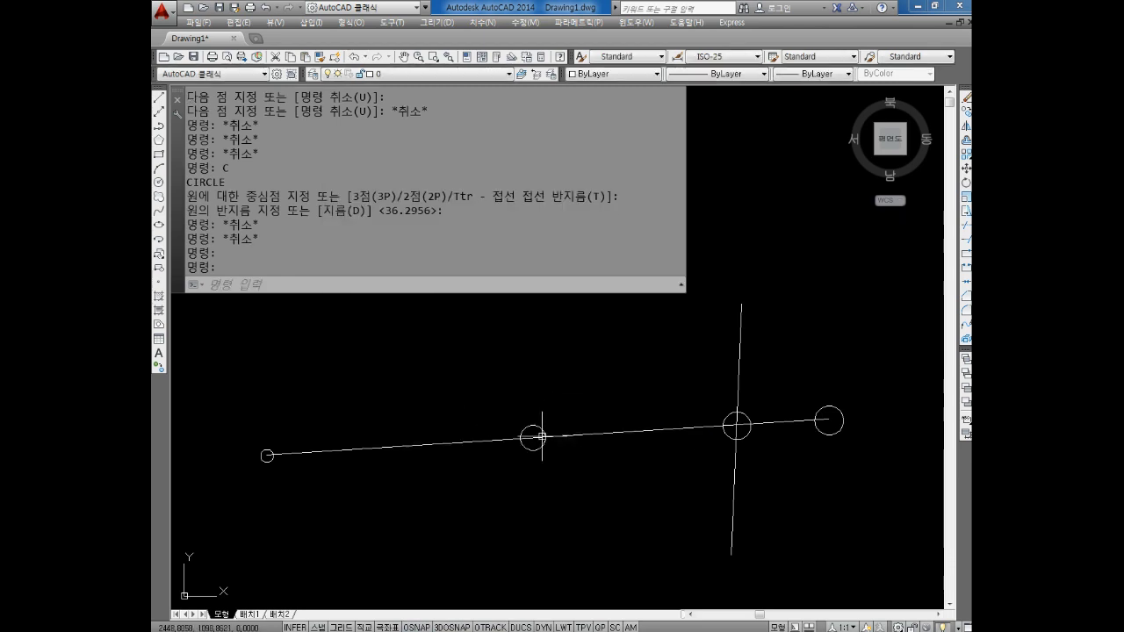
pyautogui.click(416, 627)
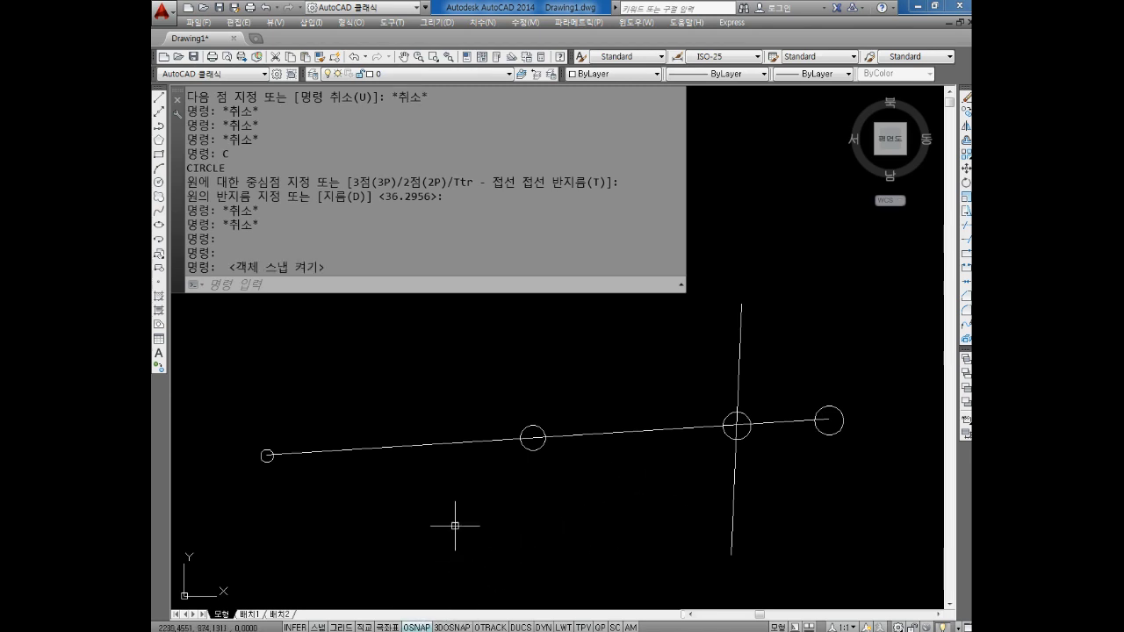
# - Delete all four circles, leaving just the two crossing lines, and start a new line
pyautogui.press('Escape')
pyautogui.click(532, 427)
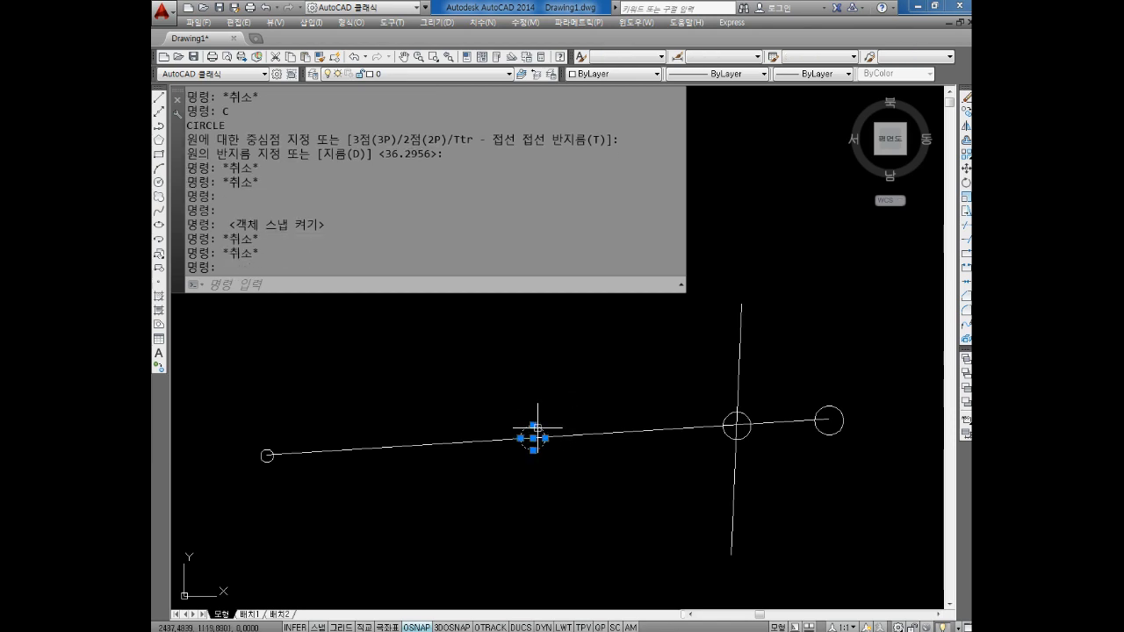
pyautogui.press('Delete')
pyautogui.click(736, 412)
pyautogui.press('Delete')
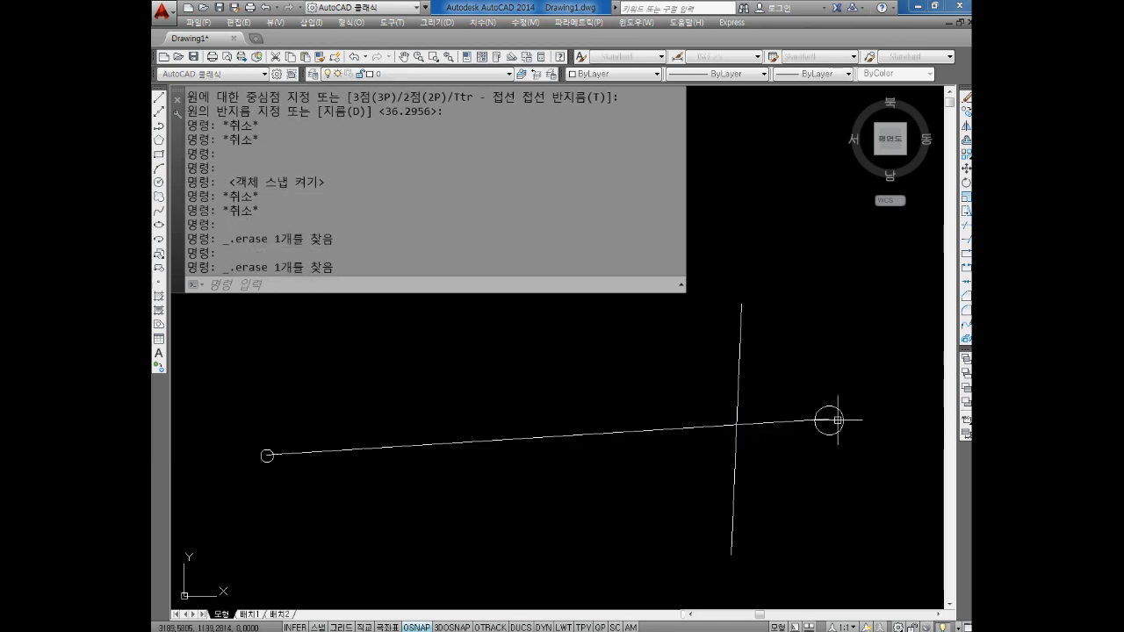
pyautogui.click(829, 406)
pyautogui.press('Delete')
pyautogui.click(267, 450)
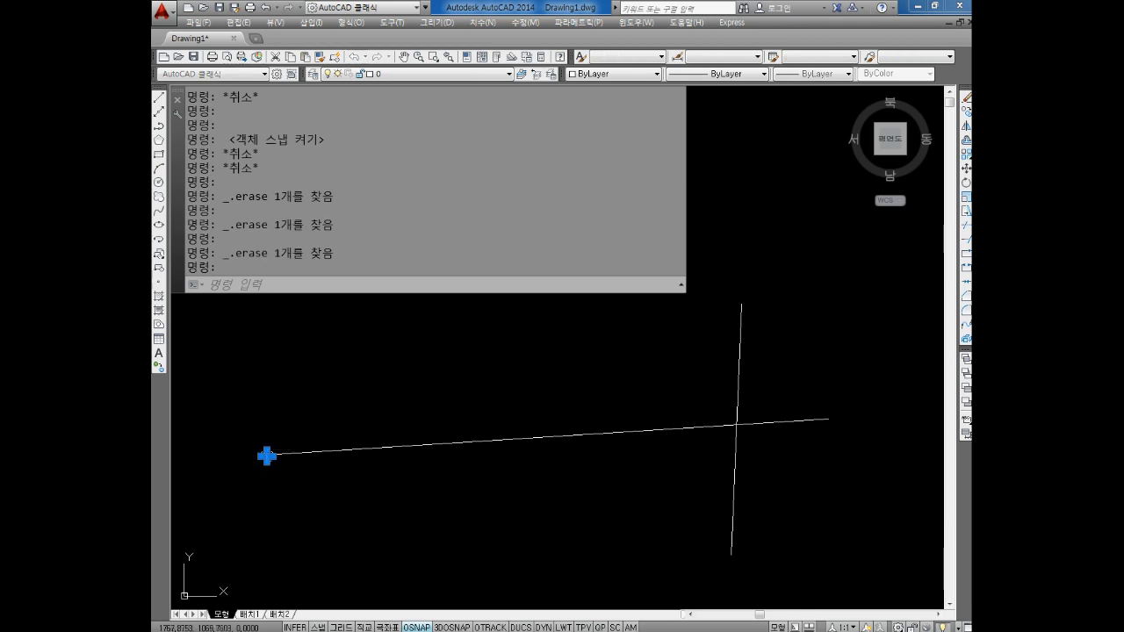
pyautogui.press('Delete')
pyautogui.press('Escape')
pyautogui.press('Escape')
pyautogui.write('l')
pyautogui.press('Return')
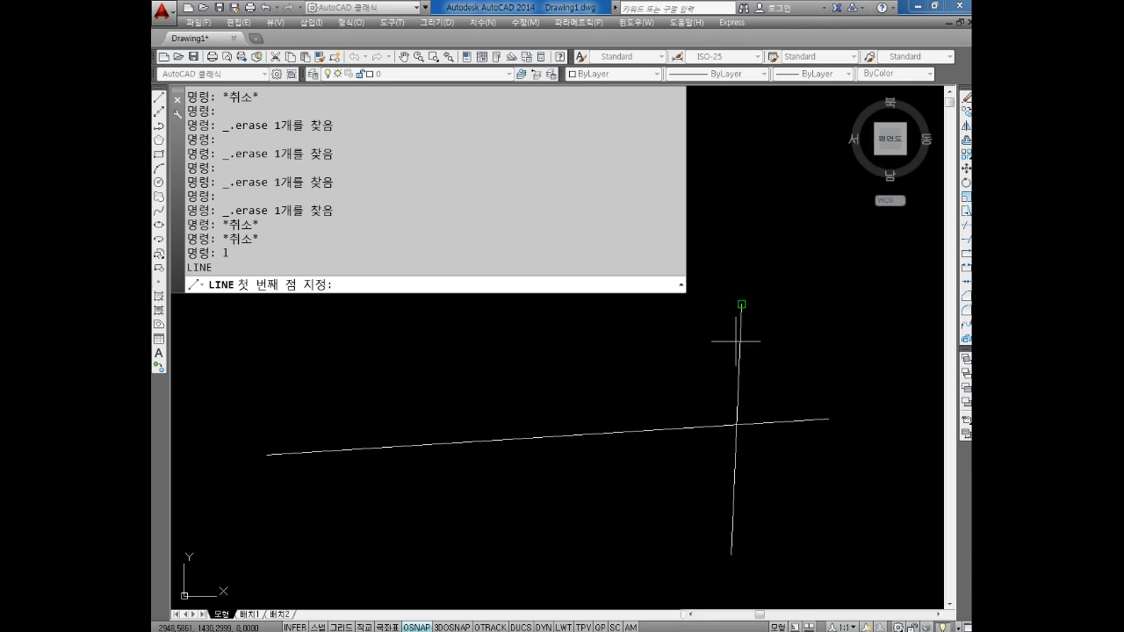
# - Draw two connected segments from the vertical line's top, then delete the last one
pyautogui.click(742, 305)
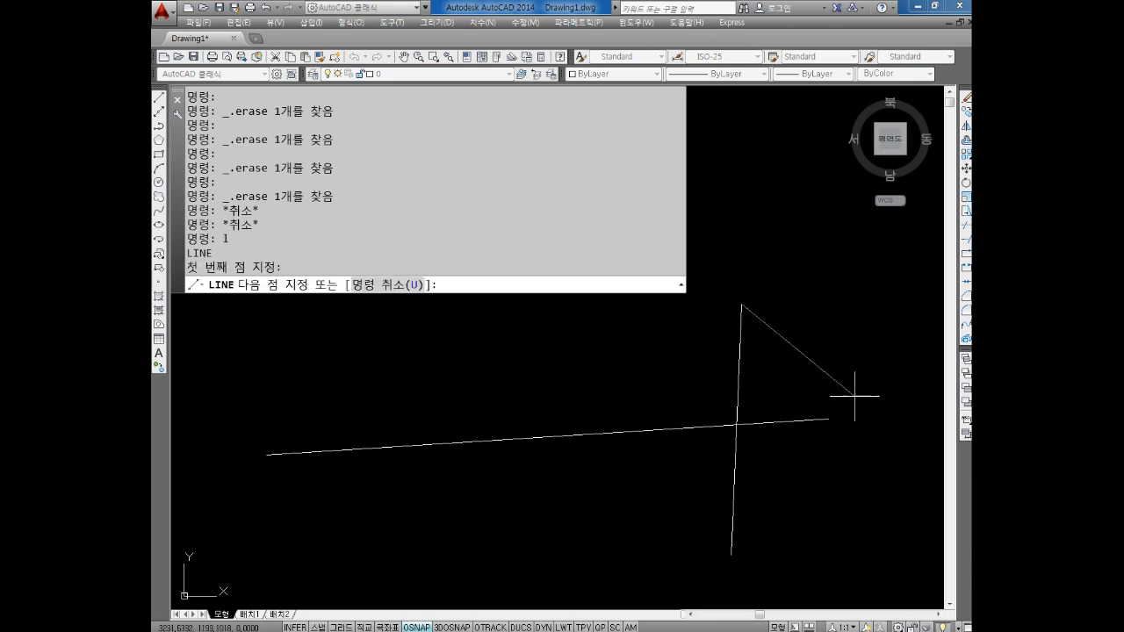
pyautogui.click(507, 517)
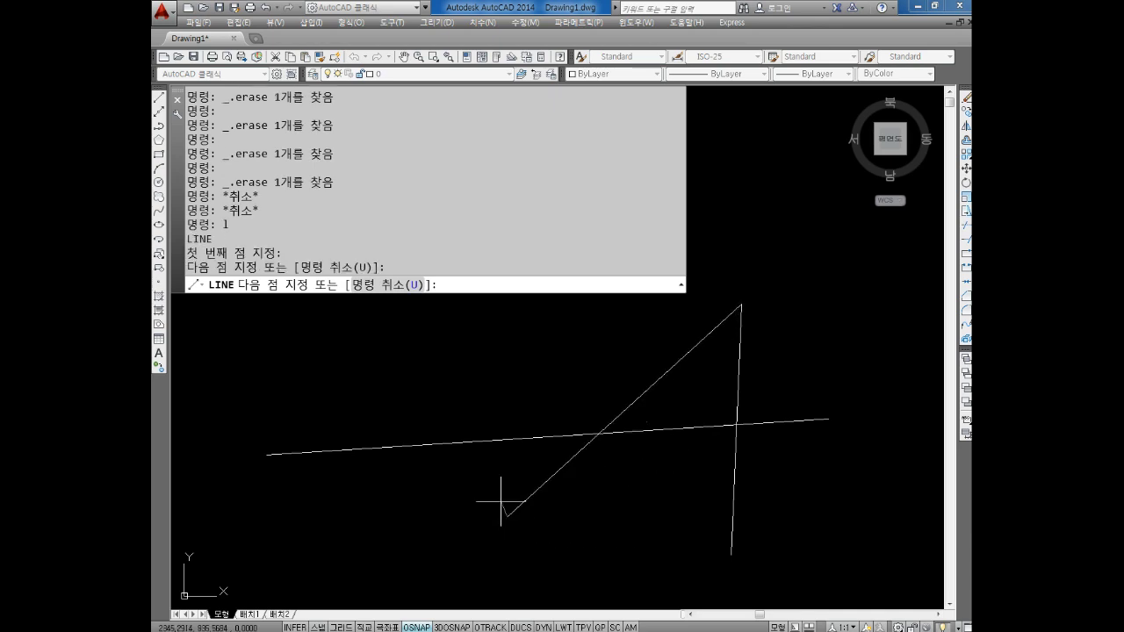
pyautogui.click(411, 365)
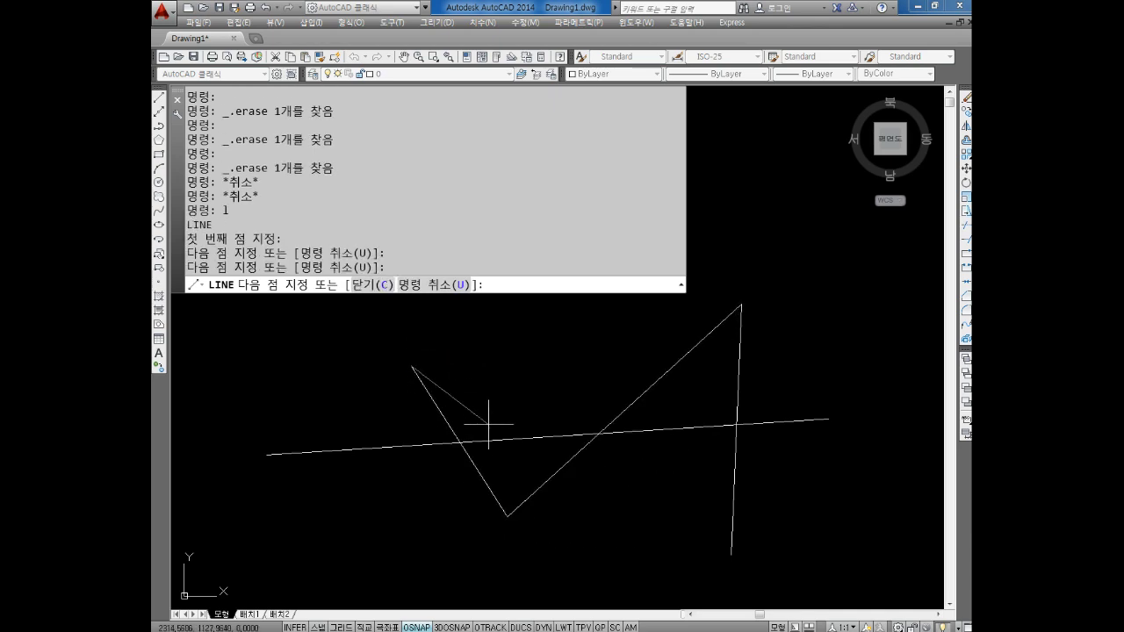
pyautogui.press('Escape')
pyautogui.press('Escape')
pyautogui.press('Escape')
pyautogui.click(476, 359)
pyautogui.click(391, 401)
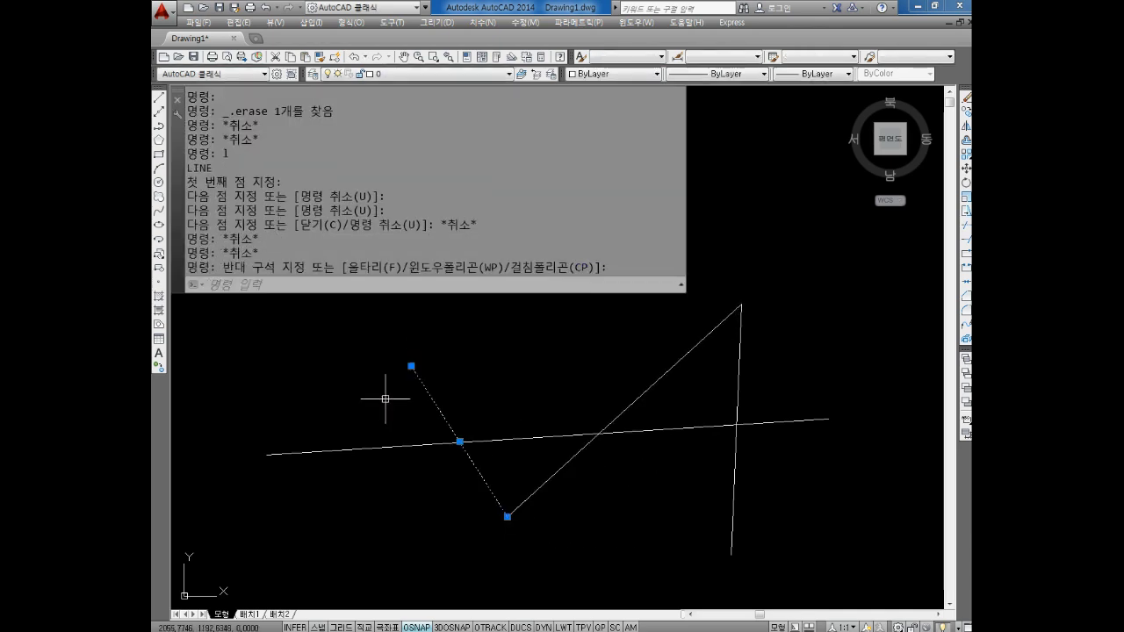
pyautogui.press('Delete')
pyautogui.press('Escape')
pyautogui.press('Escape')
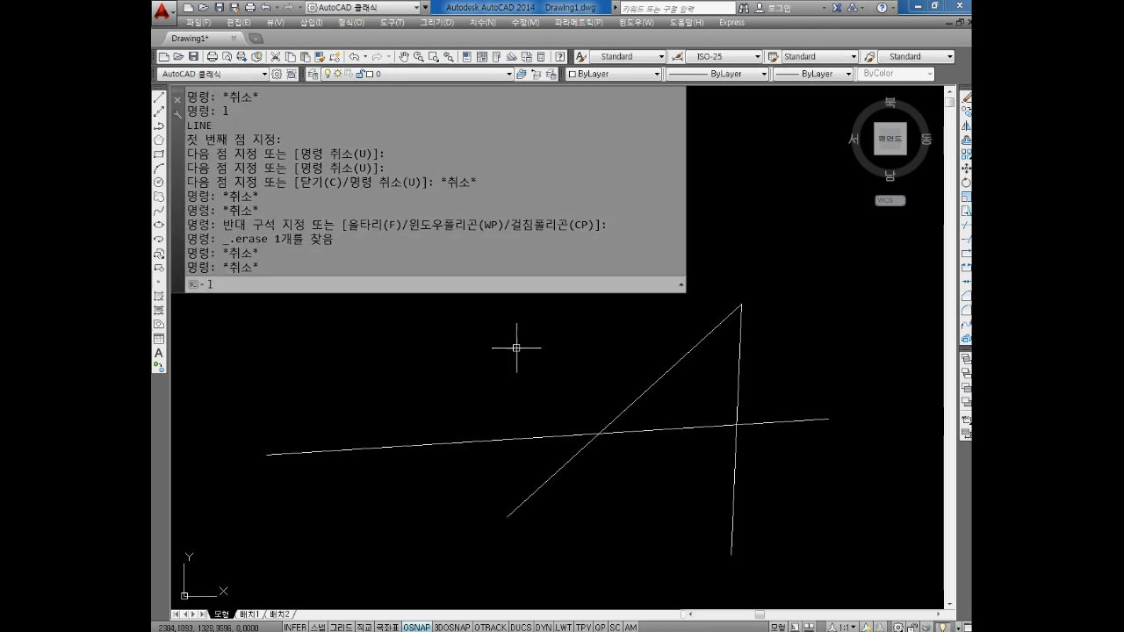
# - Draw three more connected segments starting from the diagonal's lower end
pyautogui.write('l')
pyautogui.press('Return')
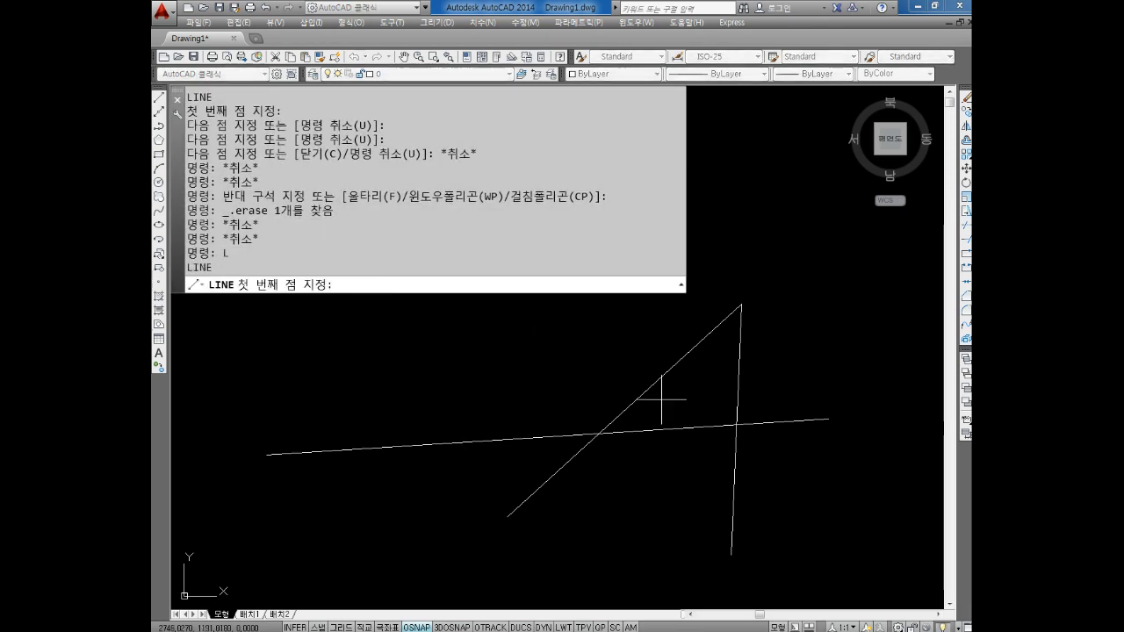
pyautogui.click(507, 518)
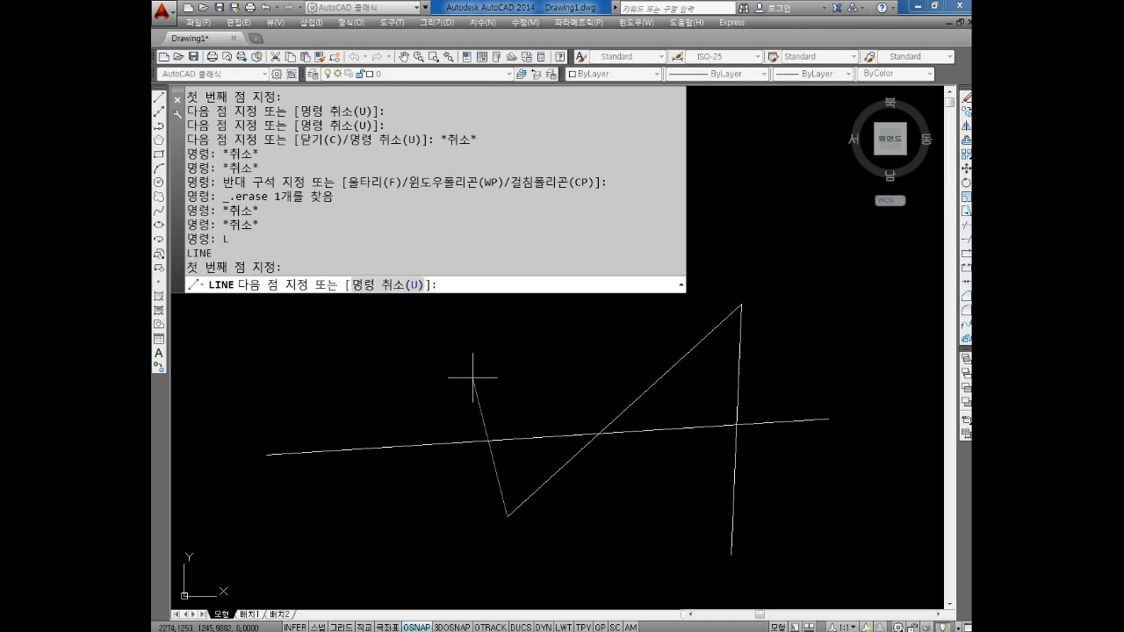
pyautogui.click(410, 336)
pyautogui.click(276, 397)
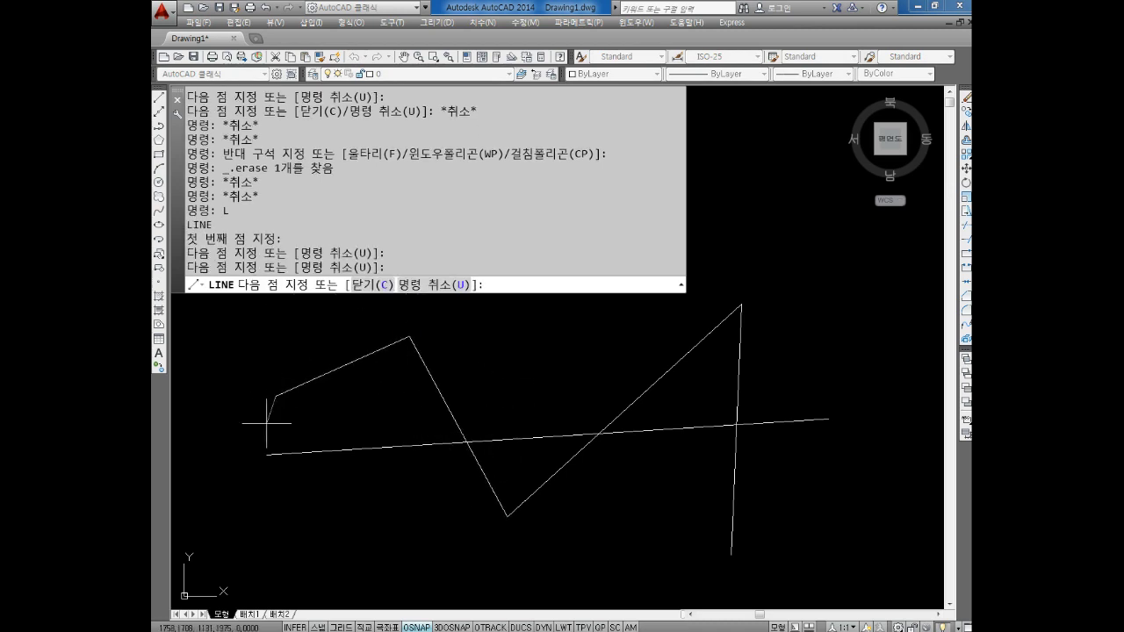
pyautogui.click(311, 525)
pyautogui.press('Escape')
pyautogui.press('Escape')
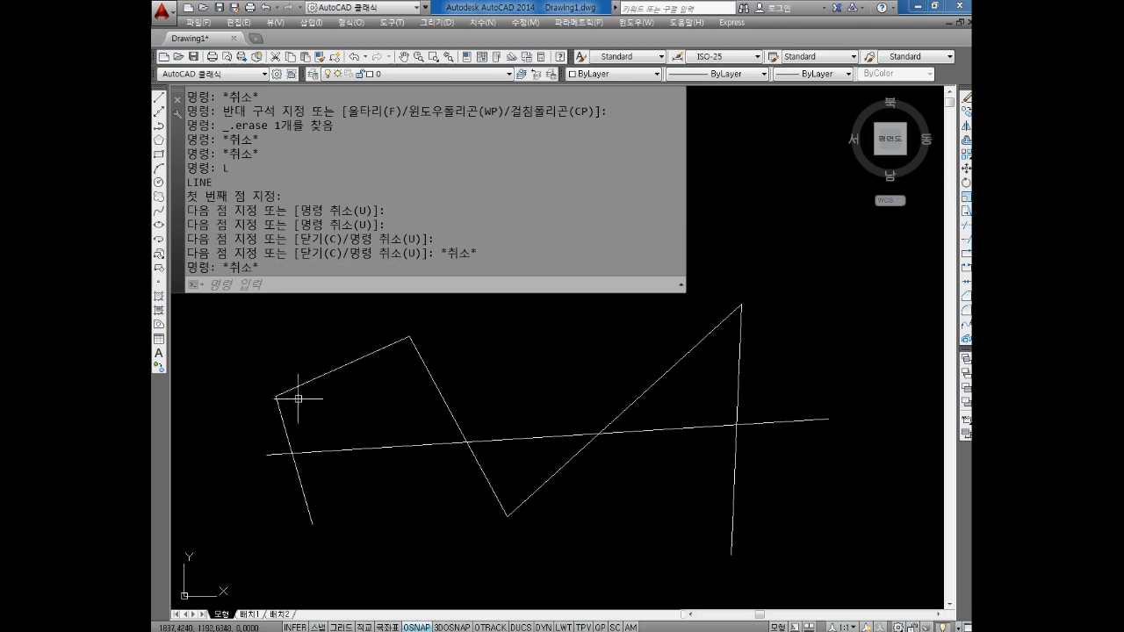
# - Erase the stray lower, upper-left and V-shaped segments
pyautogui.press('Escape')
pyautogui.press('Escape')
pyautogui.click(296, 409)
pyautogui.click(244, 428)
pyautogui.press('Delete')
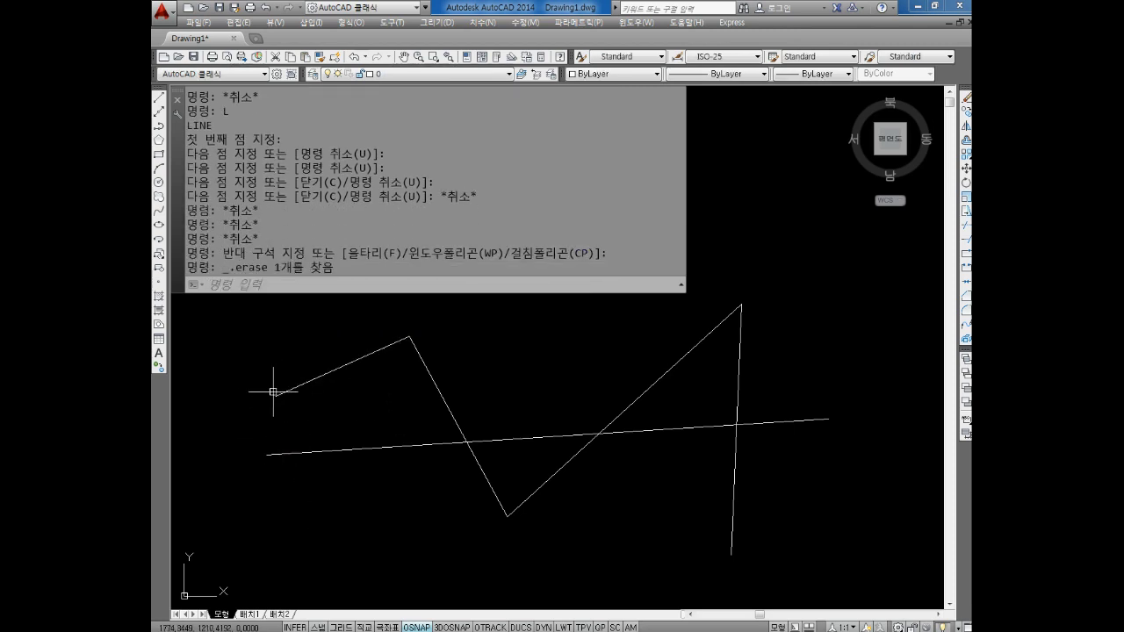
pyautogui.press('Escape')
pyautogui.press('Escape')
pyautogui.press('Escape')
pyautogui.click(316, 403)
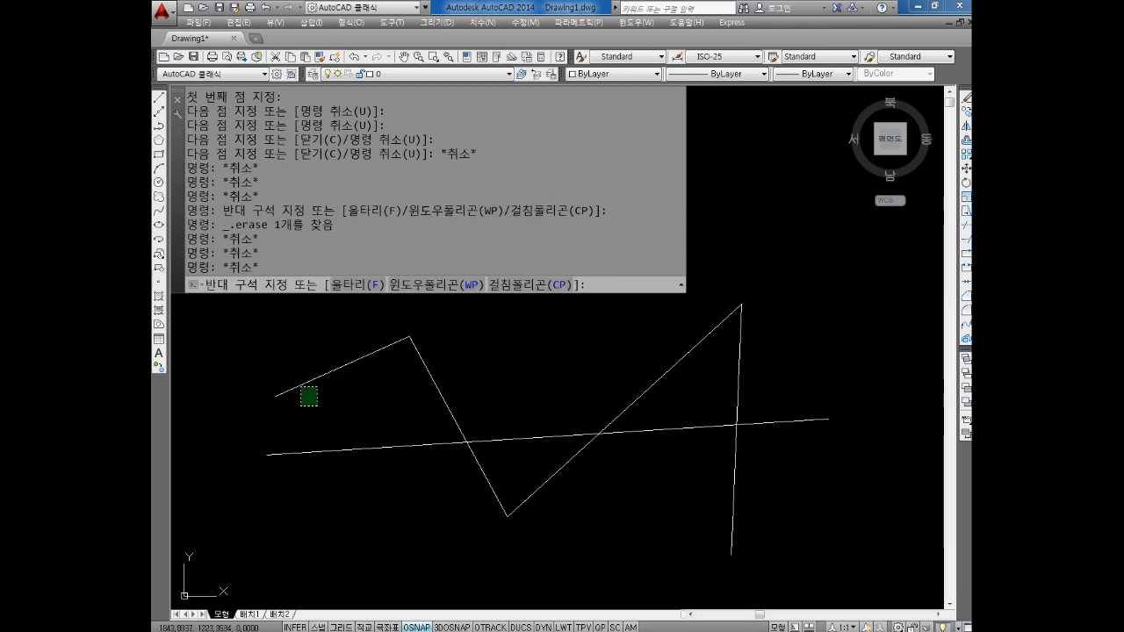
pyautogui.click(292, 383)
pyautogui.press('Delete')
pyautogui.click(469, 386)
pyautogui.click(407, 371)
pyautogui.press('Delete')
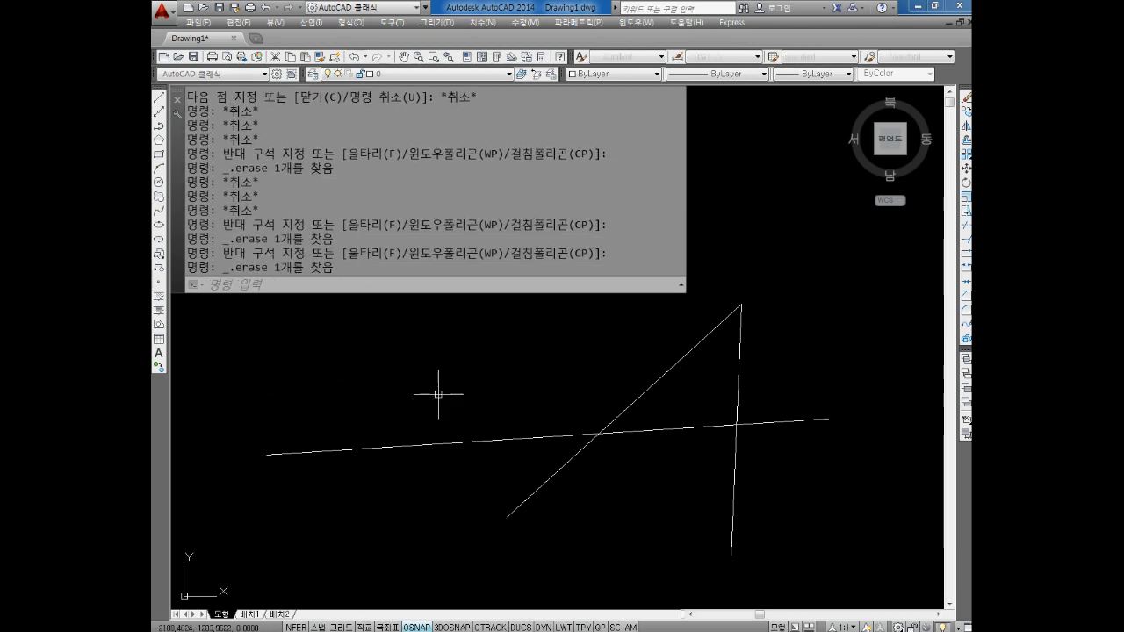
pyautogui.press('Escape')
pyautogui.press('Escape')
pyautogui.press('Escape')
# - Redraw a six-segment zigzag from the diagonal's lower end across the upper left
pyautogui.write('l')
pyautogui.press('Return')
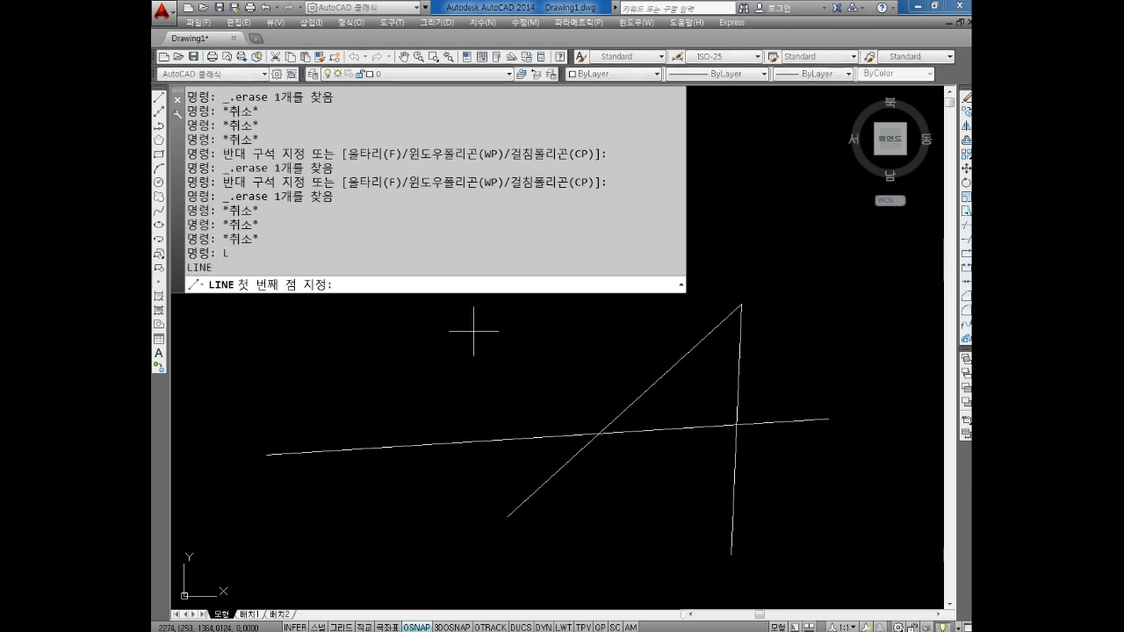
pyautogui.click(508, 517)
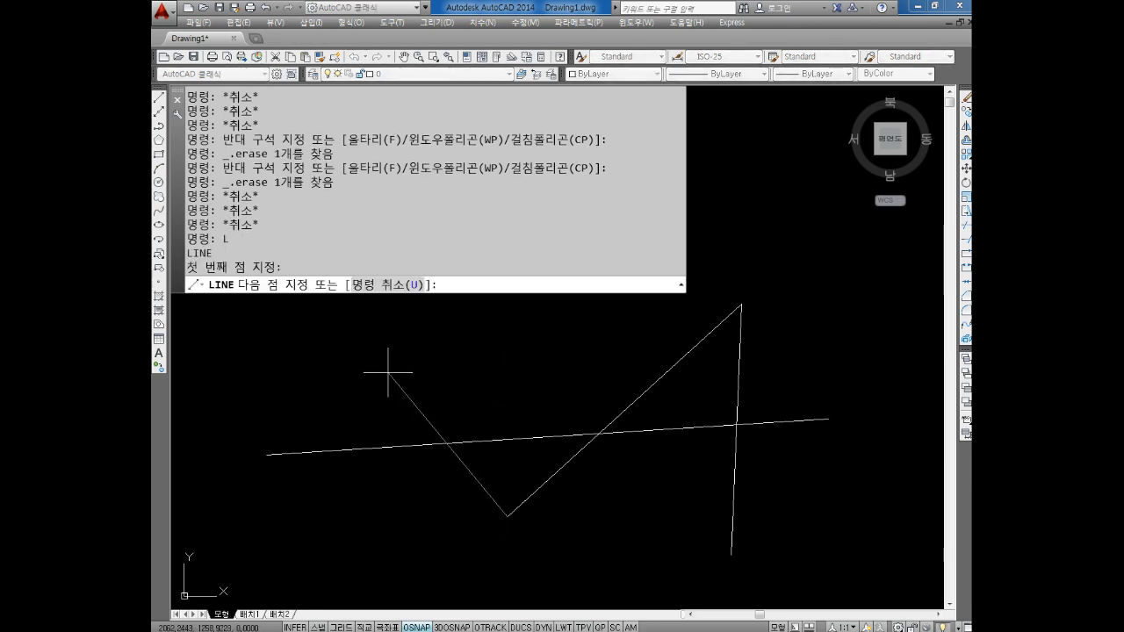
pyautogui.click(429, 359)
pyautogui.click(531, 339)
pyautogui.click(367, 407)
pyautogui.click(294, 354)
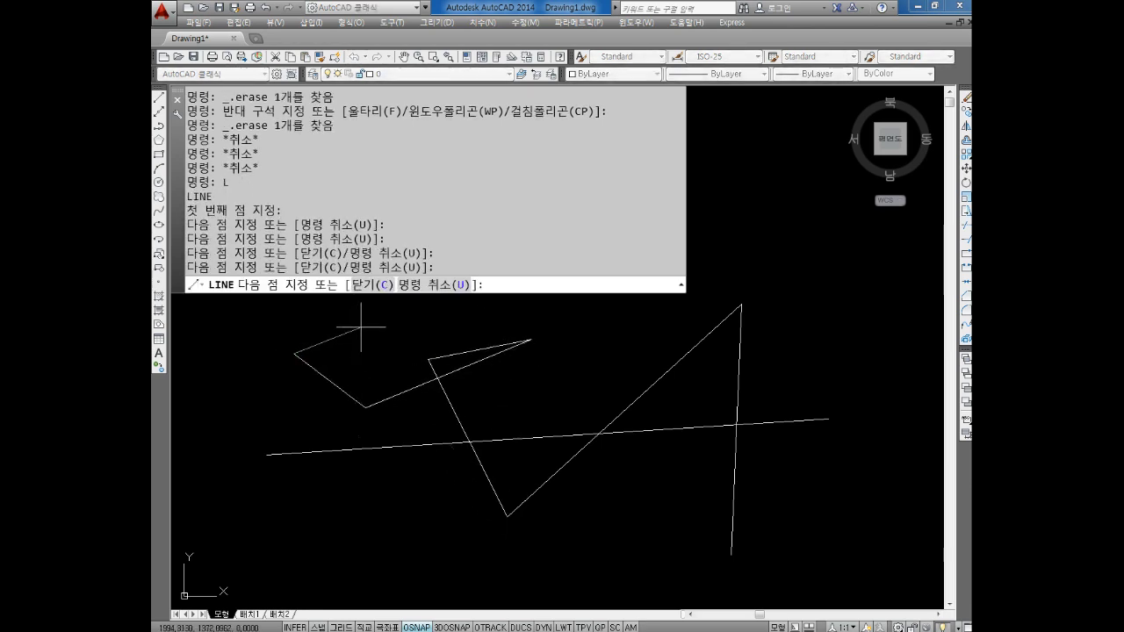
pyautogui.click(360, 328)
pyautogui.click(234, 412)
pyautogui.press('Escape')
pyautogui.press('Escape')
pyautogui.press('Escape')
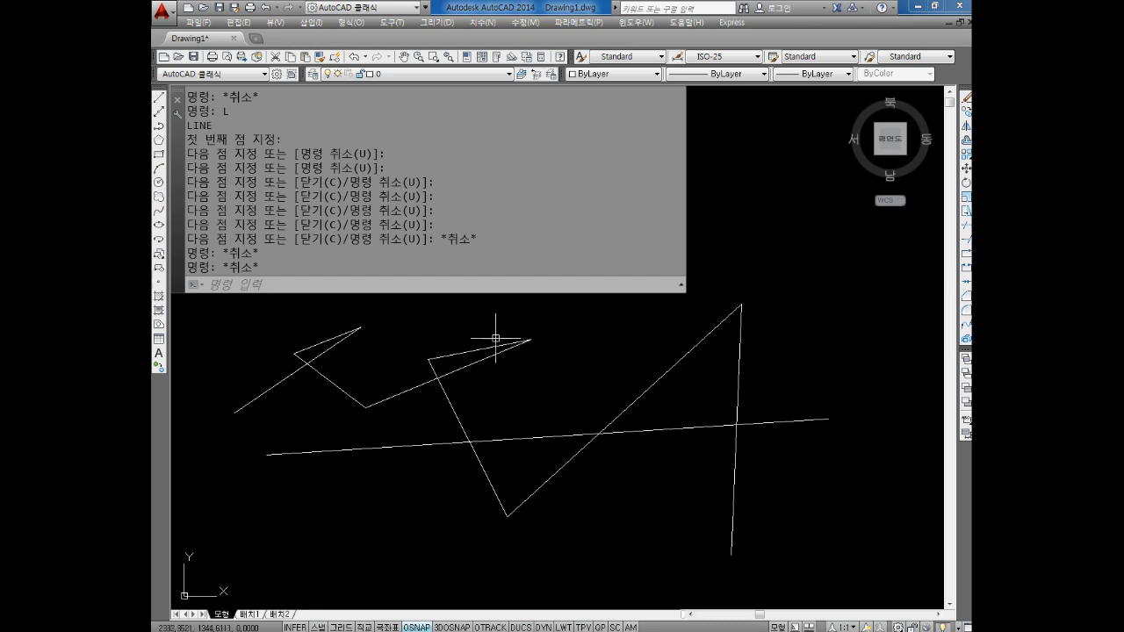
# - Zoom out and erase all nine objects, leaving the drawing empty, then start LINE
pyautogui.scroll(-4, 528, 377)
pyautogui.press('Escape')
pyautogui.press('Escape')
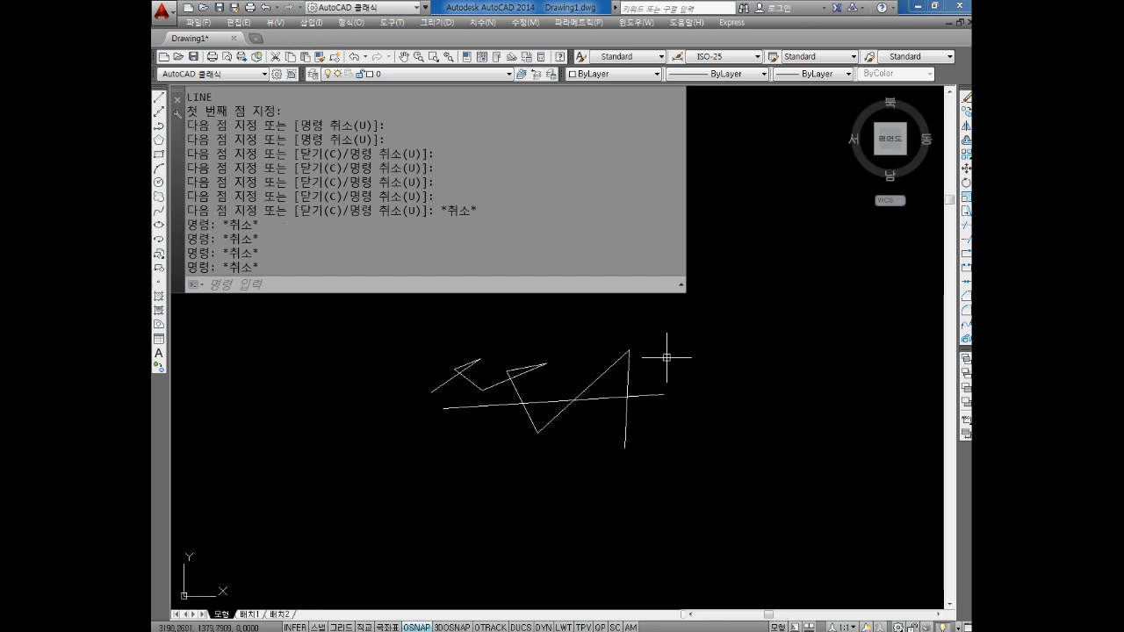
pyautogui.press('Escape')
pyautogui.click(706, 318)
pyautogui.click(332, 509)
pyautogui.press('Delete')
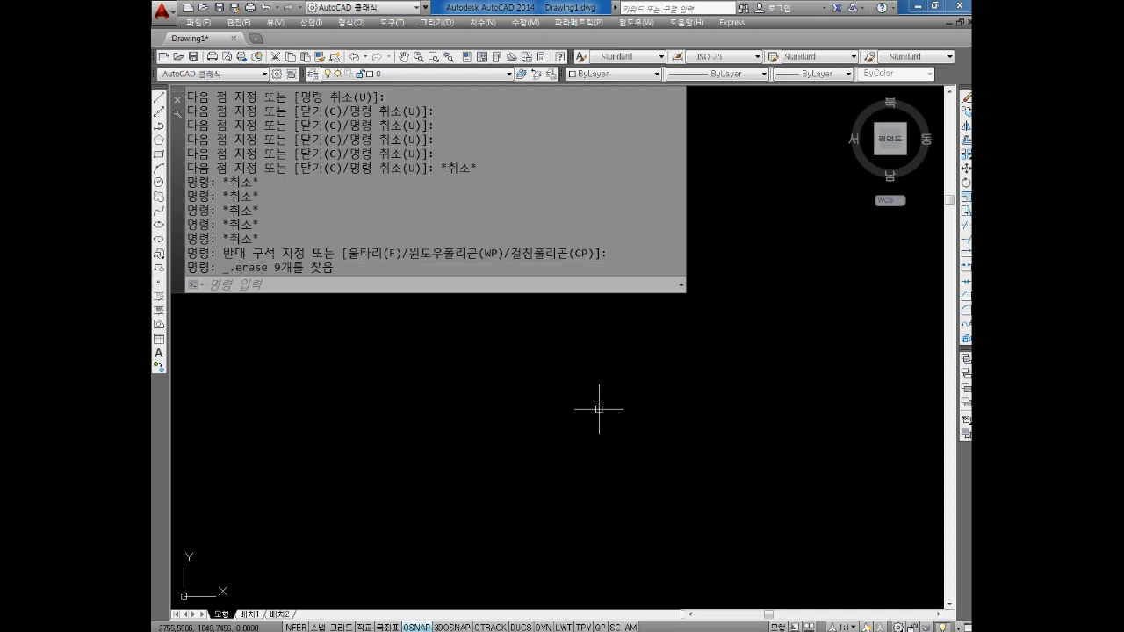
pyautogui.press('Escape')
pyautogui.press('Escape')
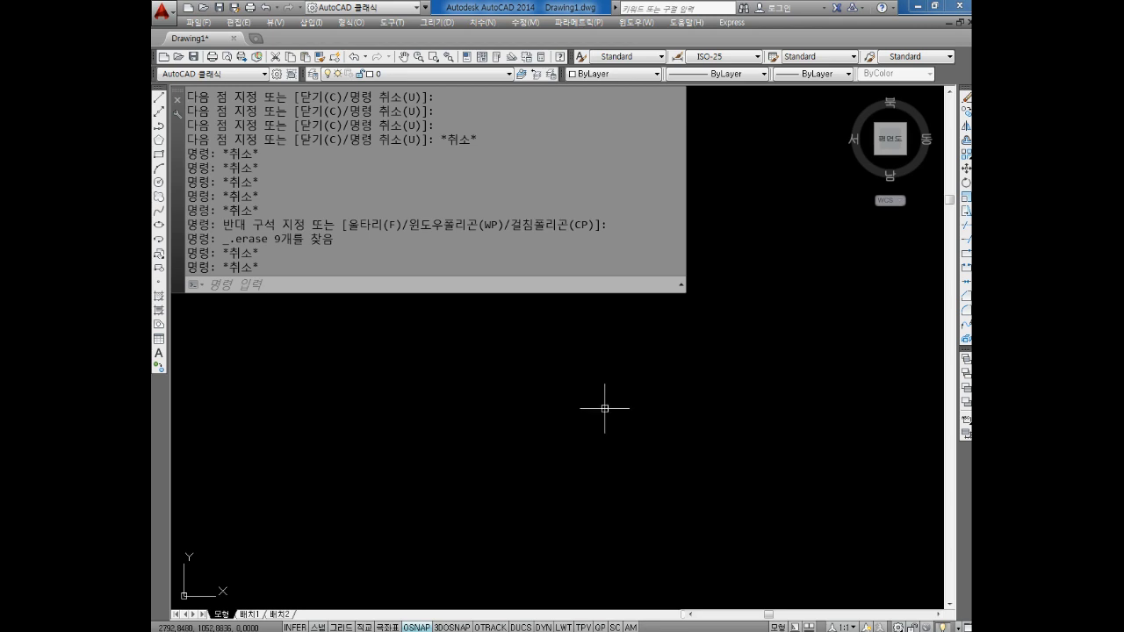
pyautogui.press('Escape')
pyautogui.press('Escape')
pyautogui.press('Escape')
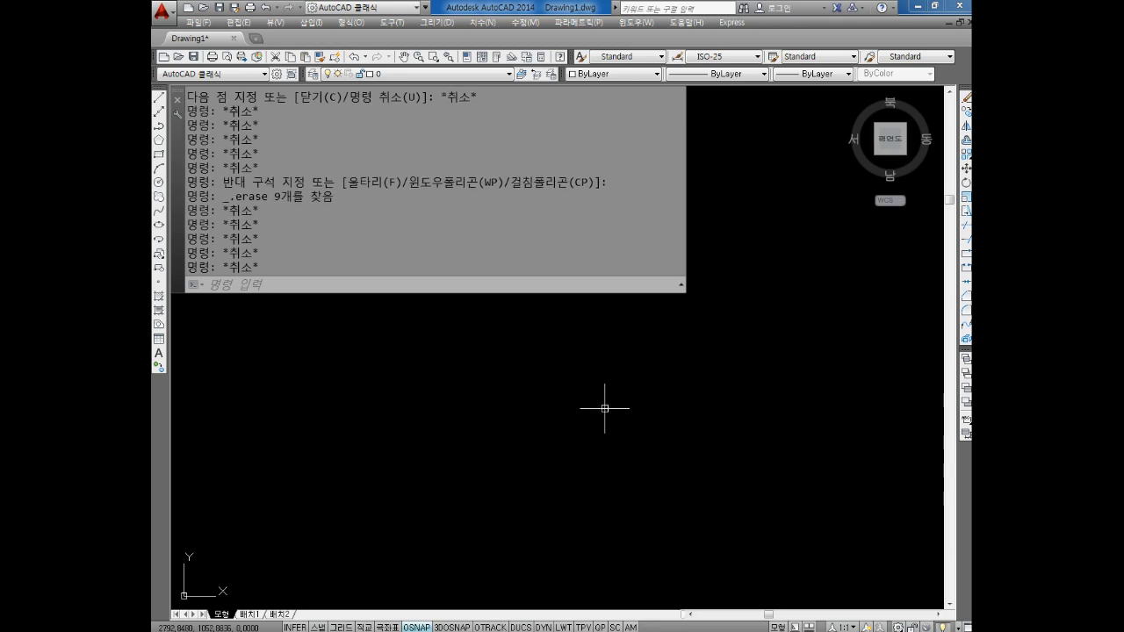
pyautogui.write('l')
pyautogui.press('Return')
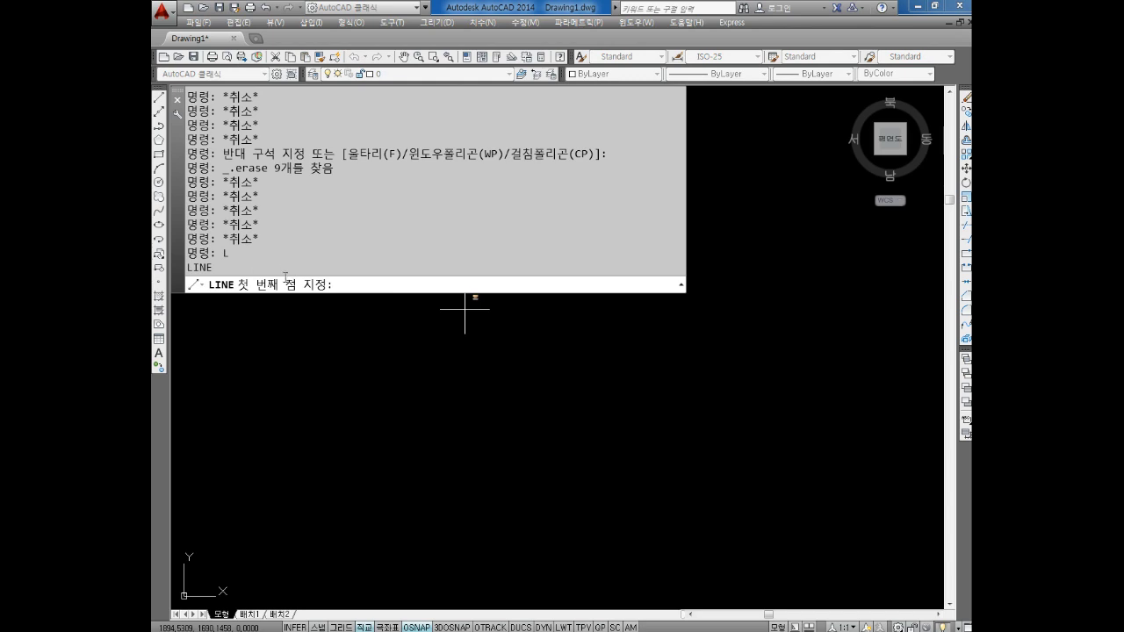
# - Try starting a line with an Endpoint snap override, then cancel it
pyautogui.keyDown('shift'); pyautogui.rightClick(411, 363); pyautogui.keyUp('shift')
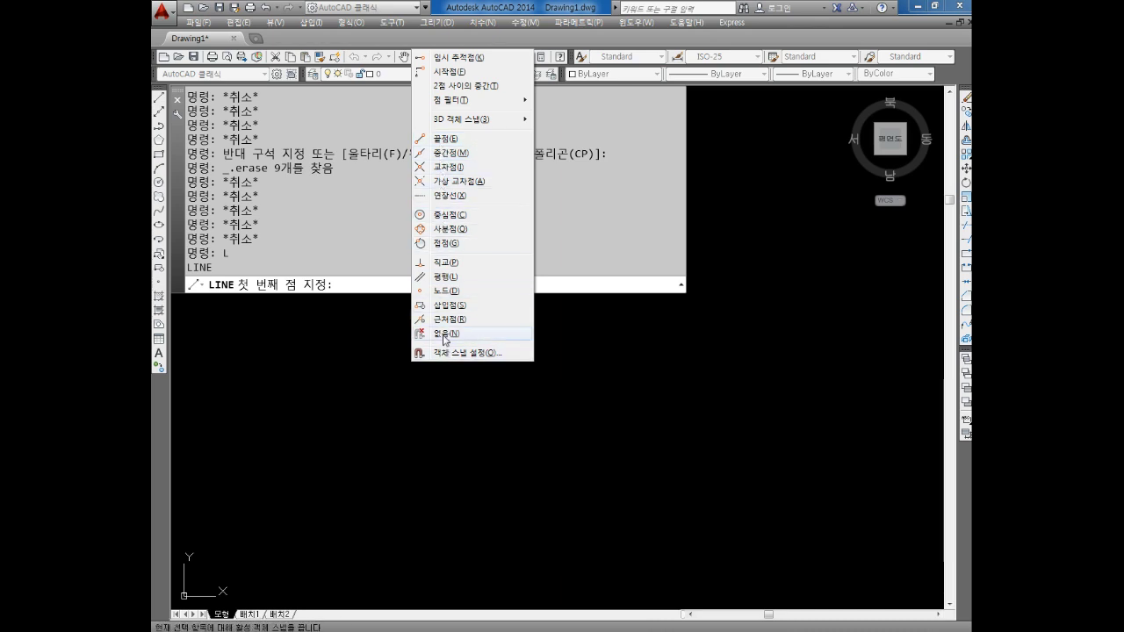
pyautogui.click(449, 140)
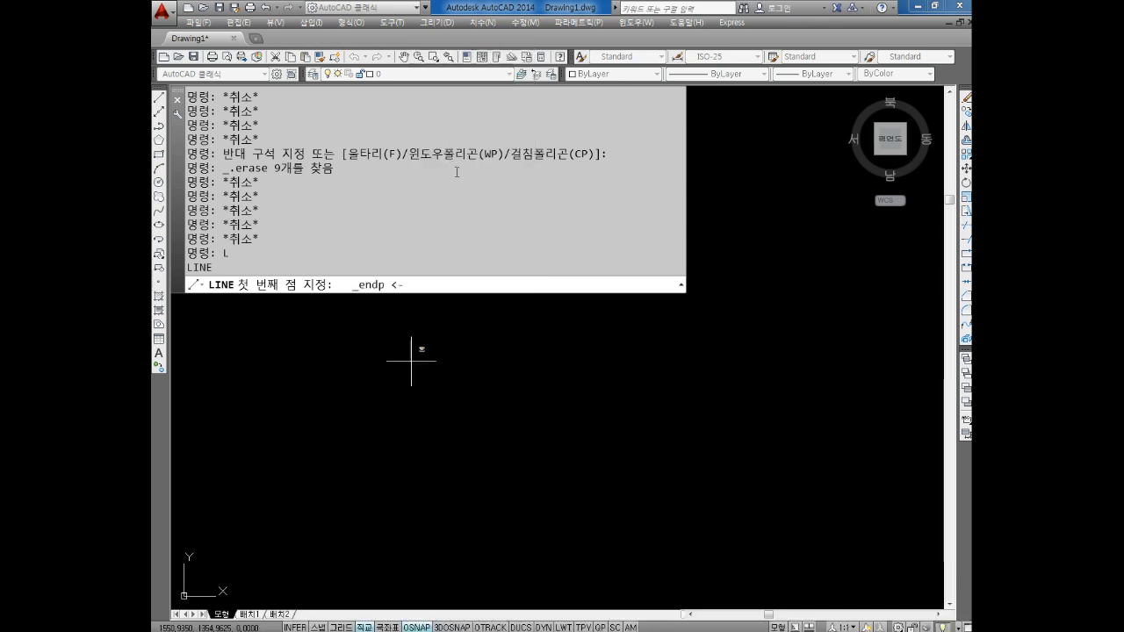
pyautogui.click(390, 413)
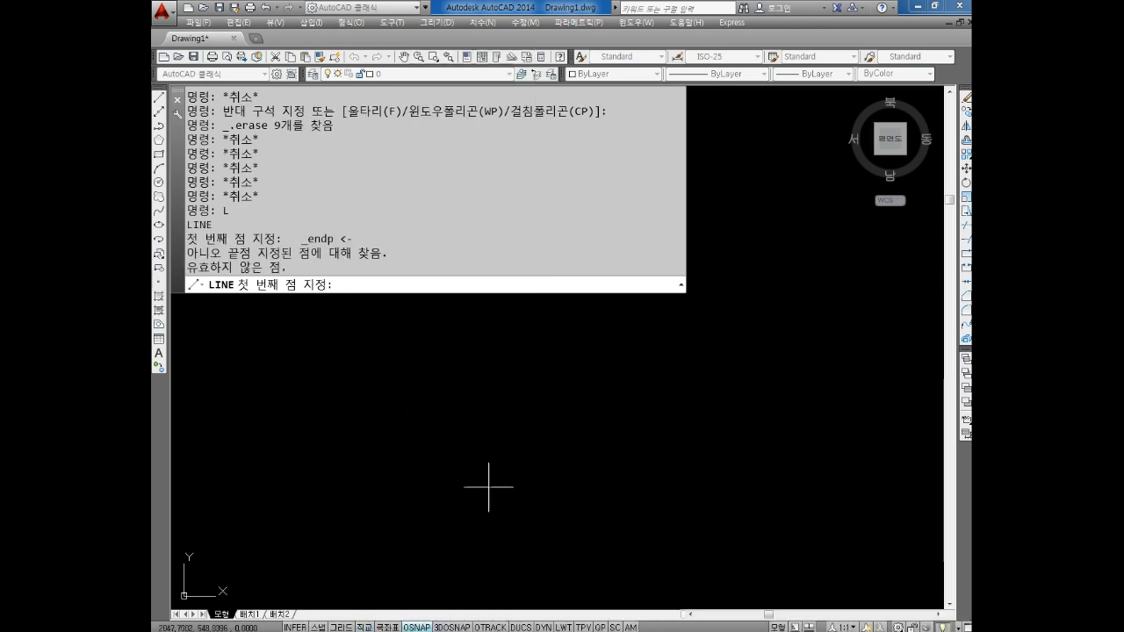
pyautogui.press('Escape')
pyautogui.press('Escape')
pyautogui.press('Escape')
pyautogui.press('Escape')
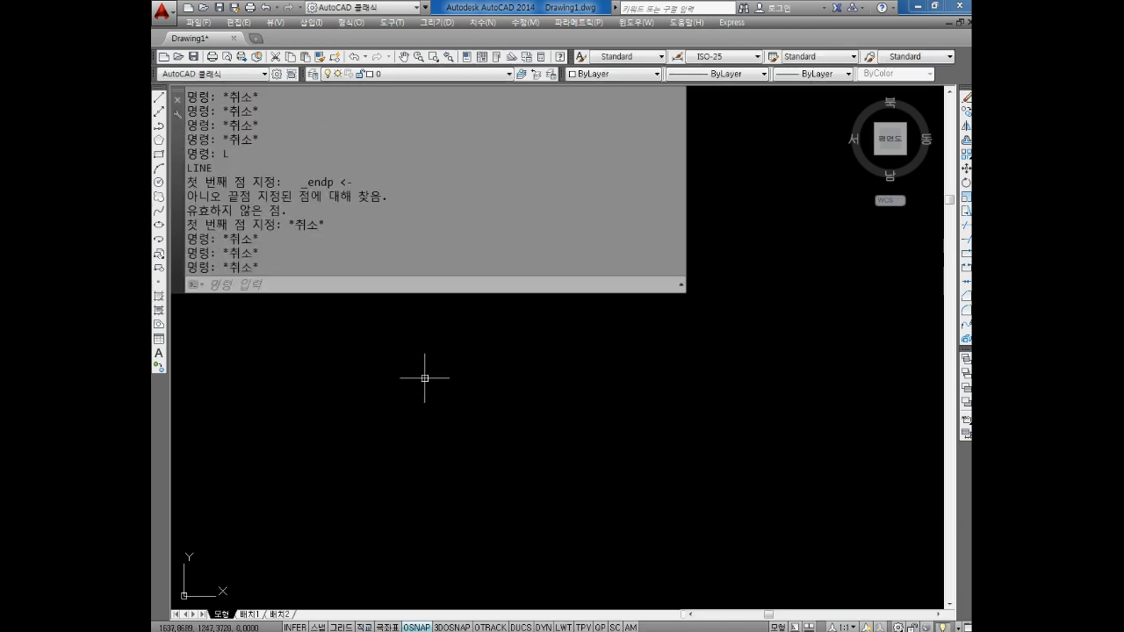
# - Draw a two-segment bent line going up-right then down-right, and restart LINE
pyautogui.write('l')
pyautogui.press('Return')
pyautogui.click(423, 397)
pyautogui.click(637, 349)
pyautogui.click(681, 473)
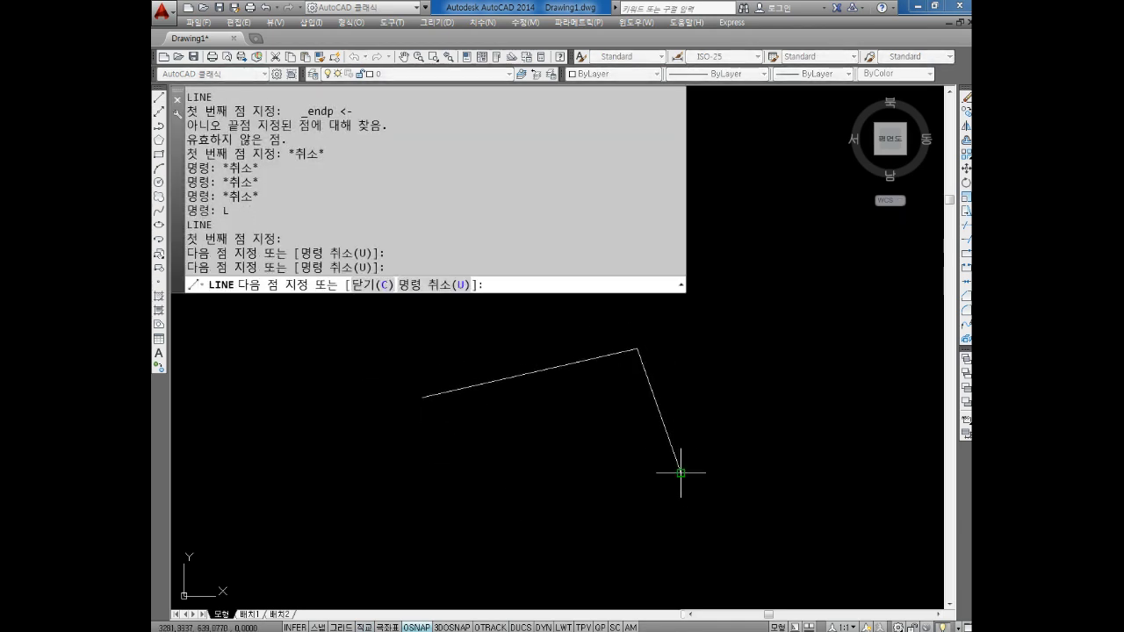
pyautogui.press('Escape')
pyautogui.press('Escape')
pyautogui.press('Escape')
pyautogui.press('Escape')
pyautogui.write('l')
pyautogui.press('Return')
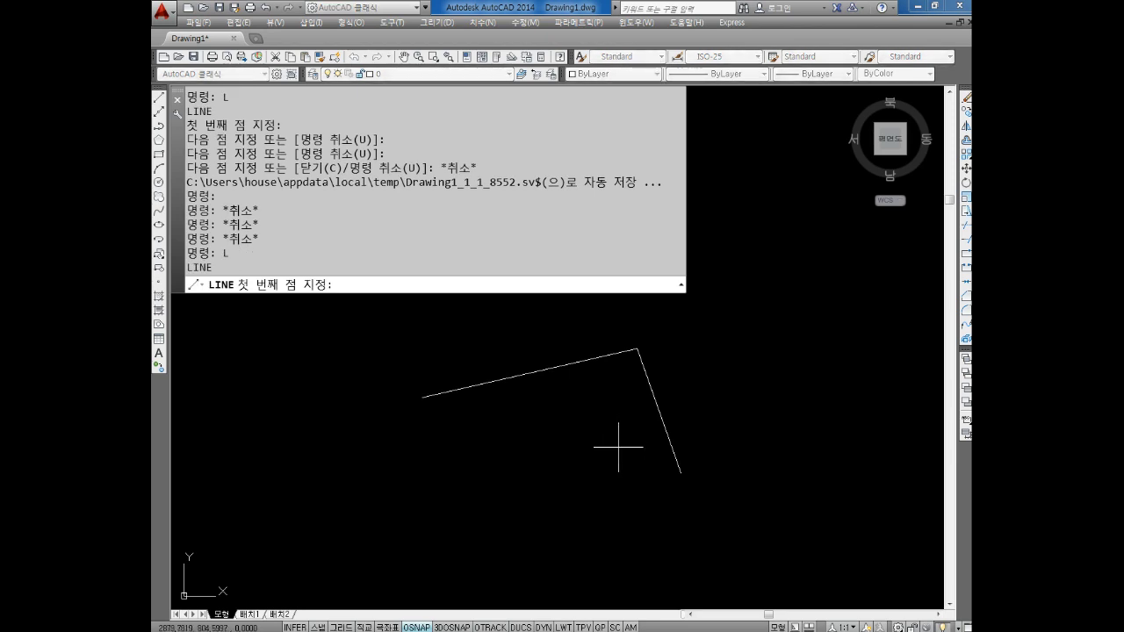
# - Draw a zigzag chain of connected lines starting from an existing line's endpoint snap
pyautogui.keyDown('shift'); pyautogui.rightClick(470, 335); pyautogui.keyUp('shift')
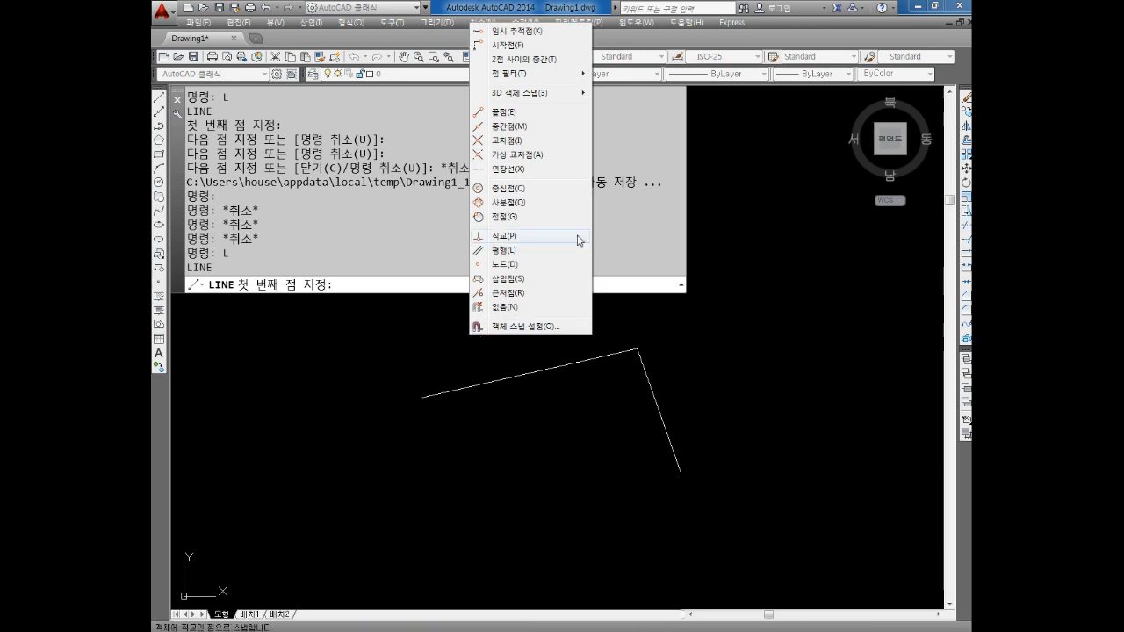
pyautogui.click(507, 113)
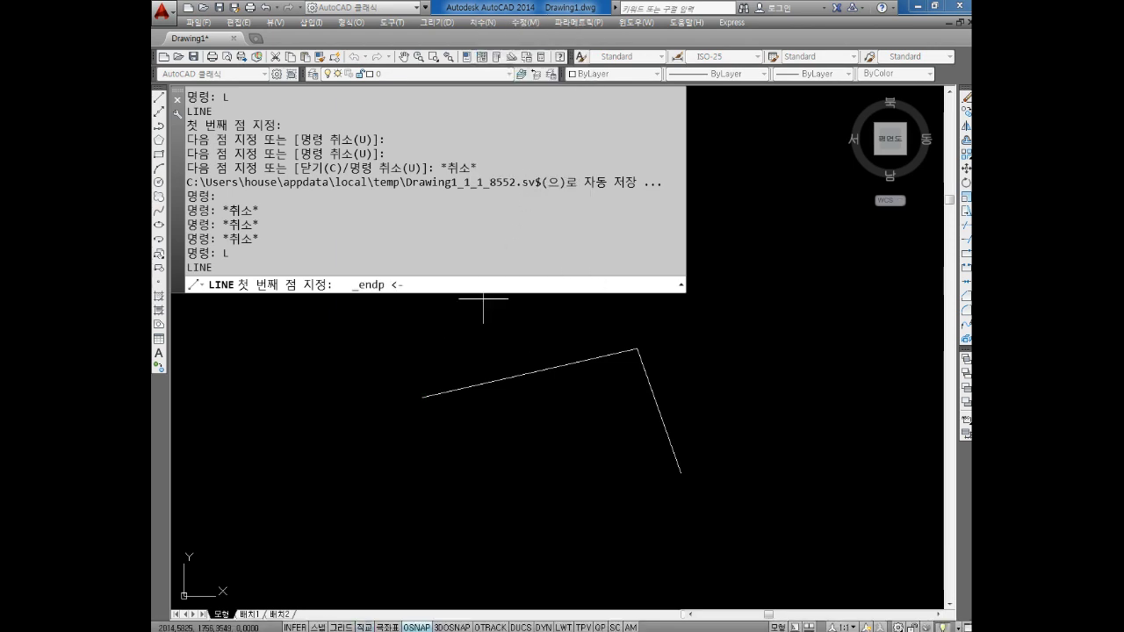
pyautogui.click(423, 397)
pyautogui.click(500, 322)
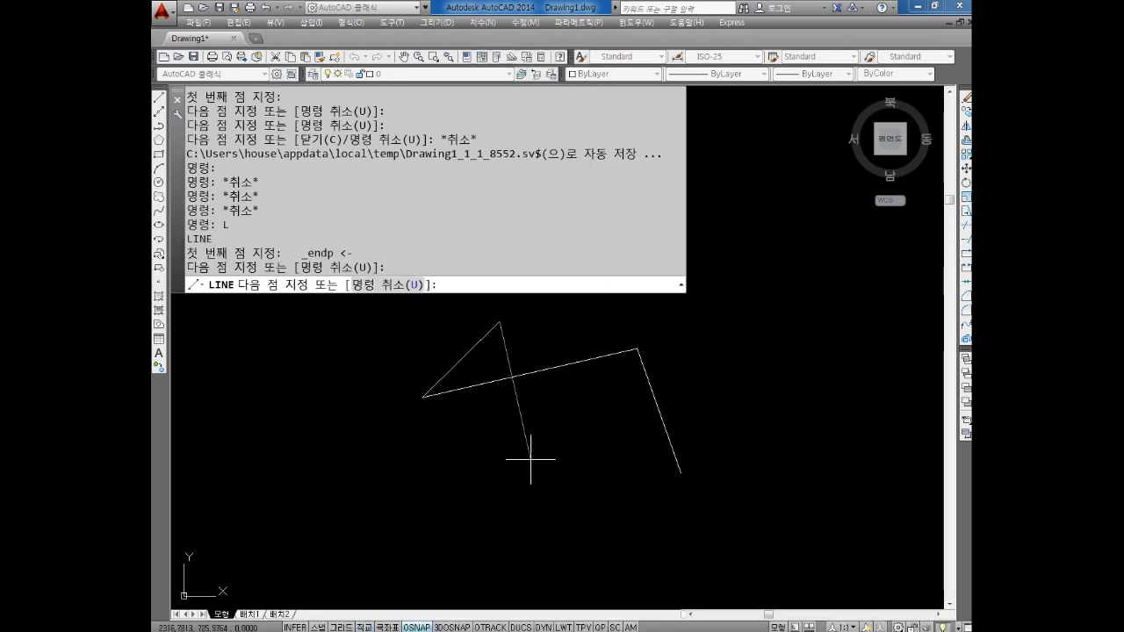
pyautogui.click(530, 461)
pyautogui.click(586, 320)
pyautogui.click(613, 416)
pyautogui.click(703, 343)
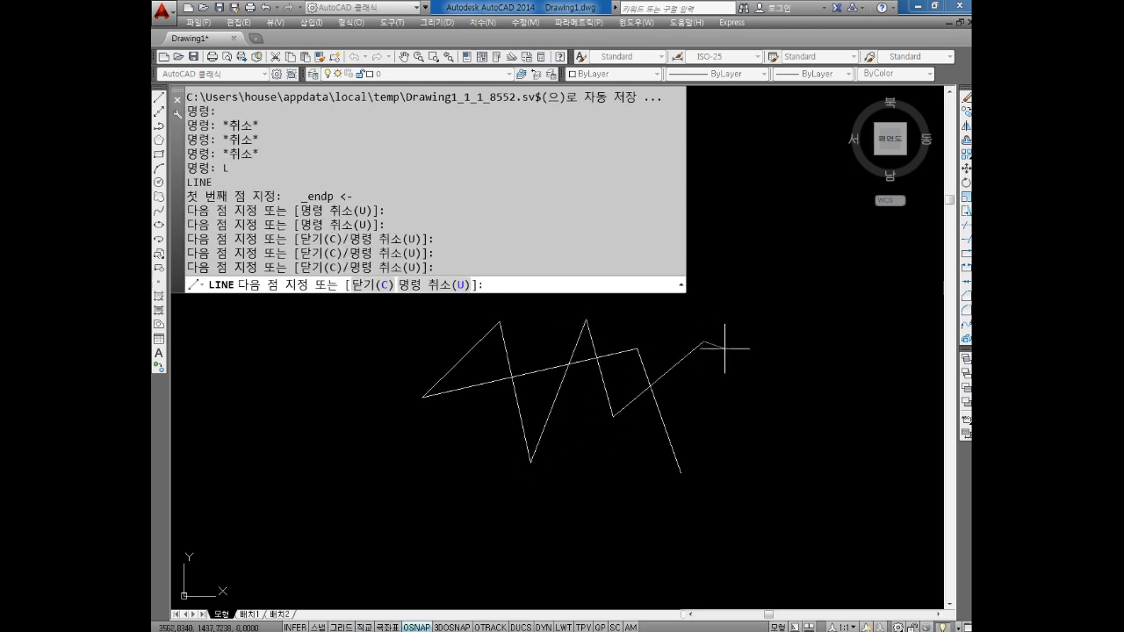
pyautogui.click(748, 552)
pyautogui.click(623, 575)
pyautogui.click(214, 488)
pyautogui.press('Escape')
pyautogui.press('Escape')
pyautogui.press('Escape')
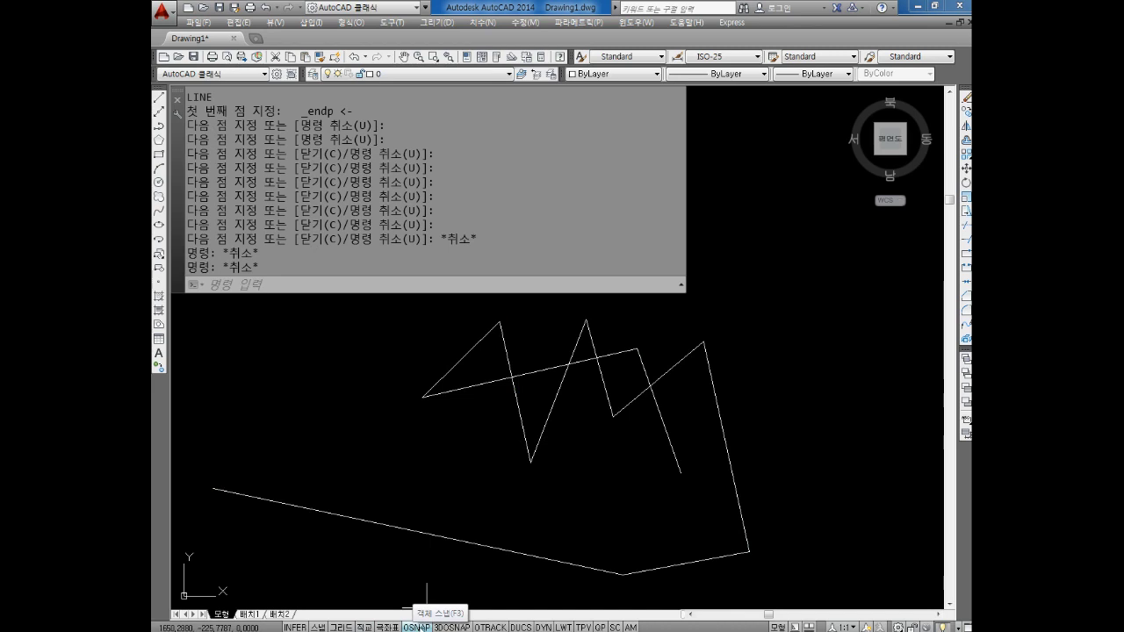
# - Zoom out and drag a crossing window to select every line in the drawing
pyautogui.press('Escape')
pyautogui.press('Escape')
pyautogui.press('Escape')
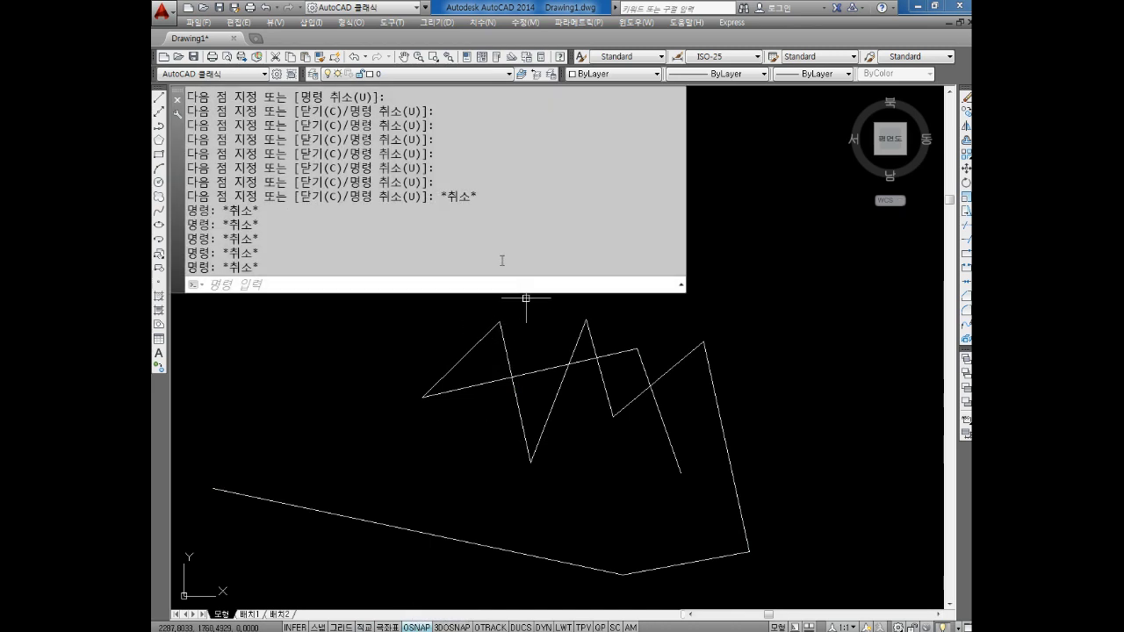
pyautogui.keyDown('shift'); pyautogui.rightClick(382, 321); pyautogui.keyUp('shift')
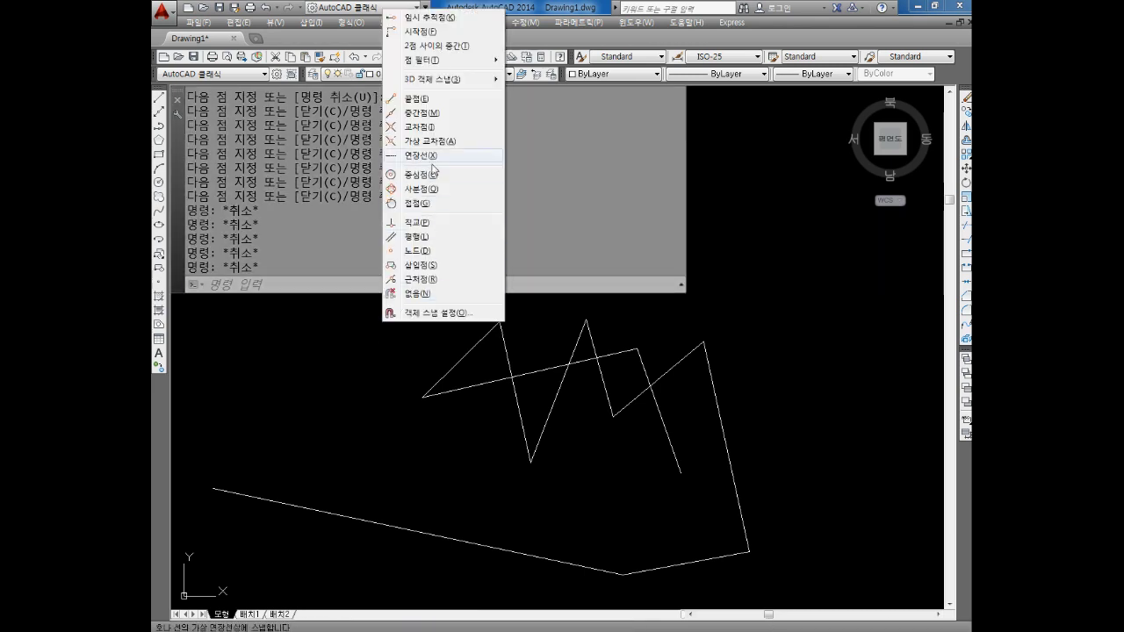
pyautogui.press('Escape')
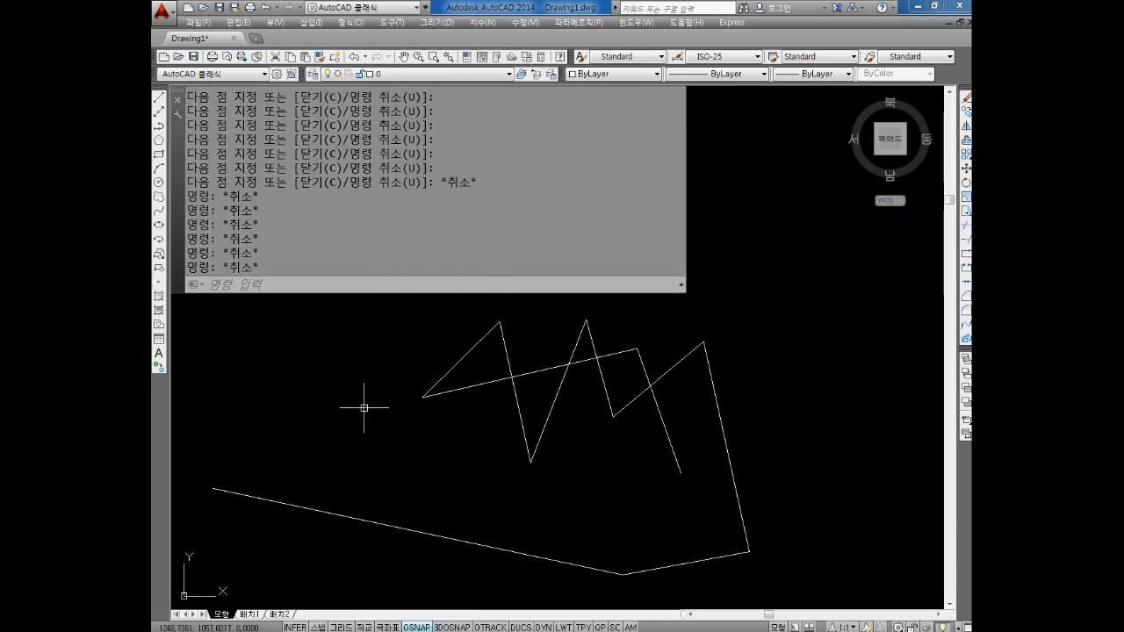
pyautogui.keyDown('shift'); pyautogui.rightClick(337, 391); pyautogui.keyUp('shift')
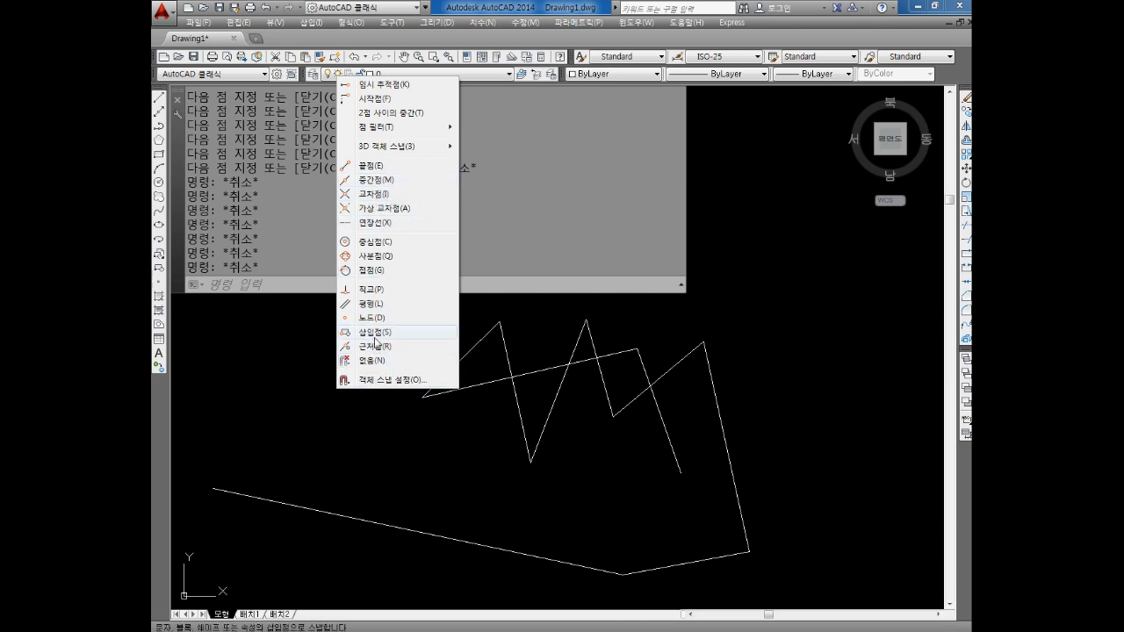
pyautogui.press('Escape')
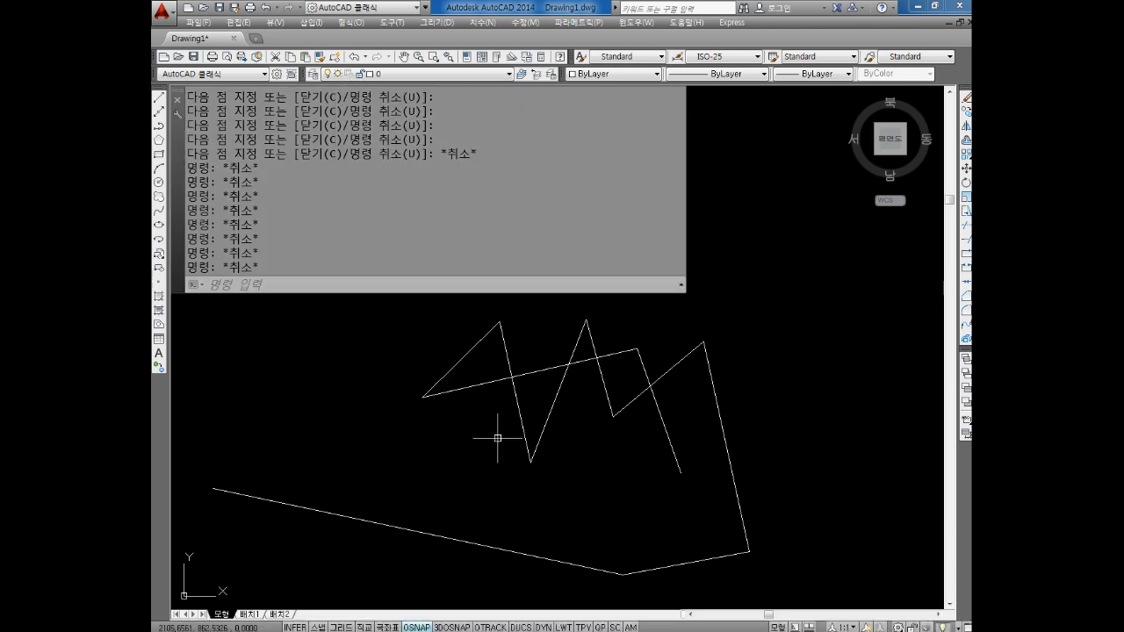
pyautogui.scroll(-4, 497, 438)
pyautogui.click(650, 342)
pyautogui.click(338, 516)
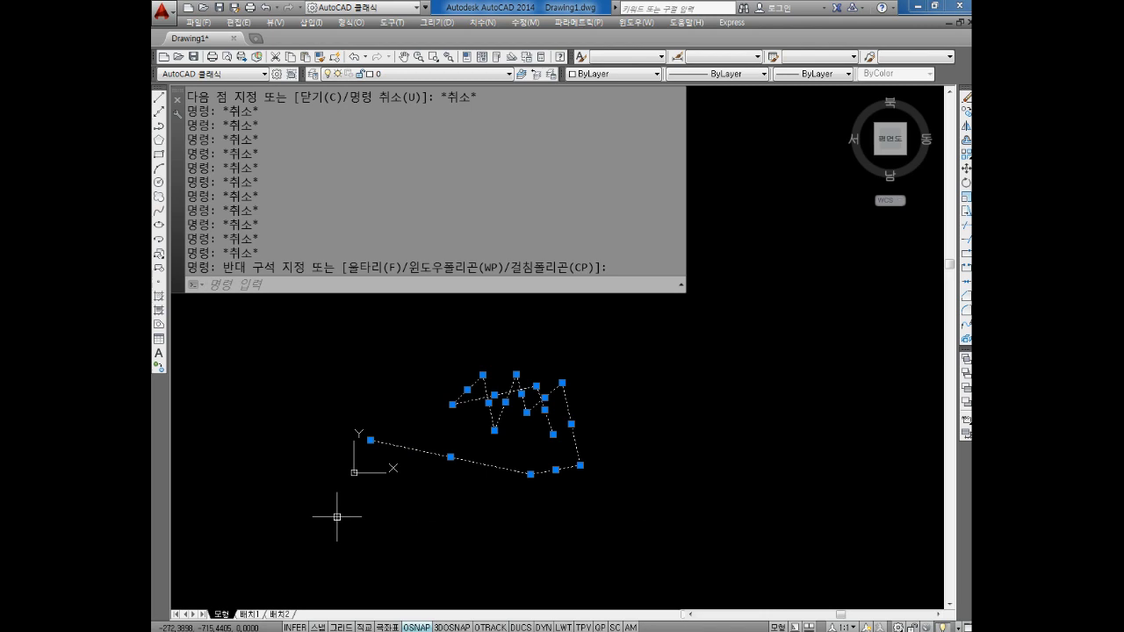
# - Delete the ten selected lines so the drawing area is empty
pyautogui.press('Delete')
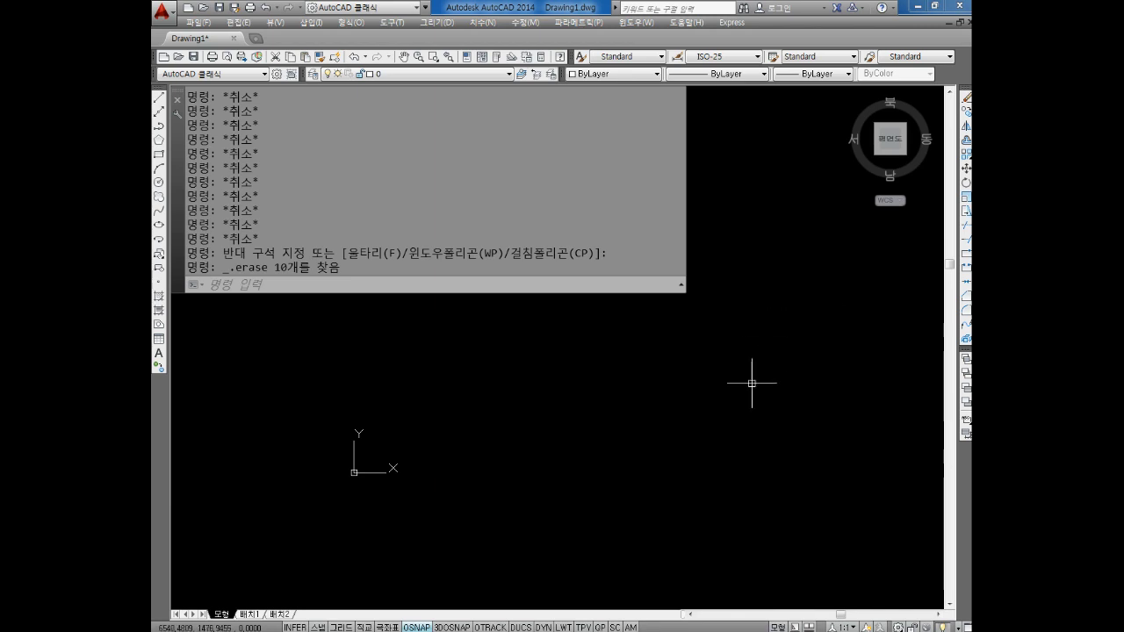
pyautogui.scroll(-3, 547, 404)
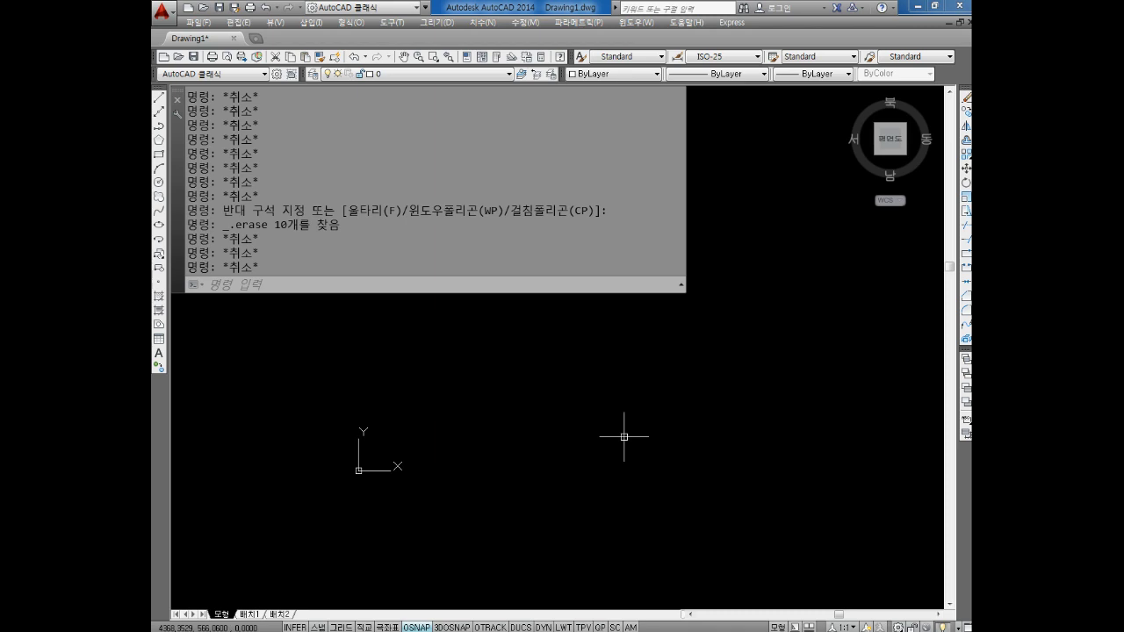
# - Clear leftover commands and begin a LINE with its first point at 27,0
pyautogui.press('Escape')
pyautogui.press('Escape')
pyautogui.press('Escape')
pyautogui.press('Escape')
pyautogui.press('Escape')
pyautogui.press('Escape')
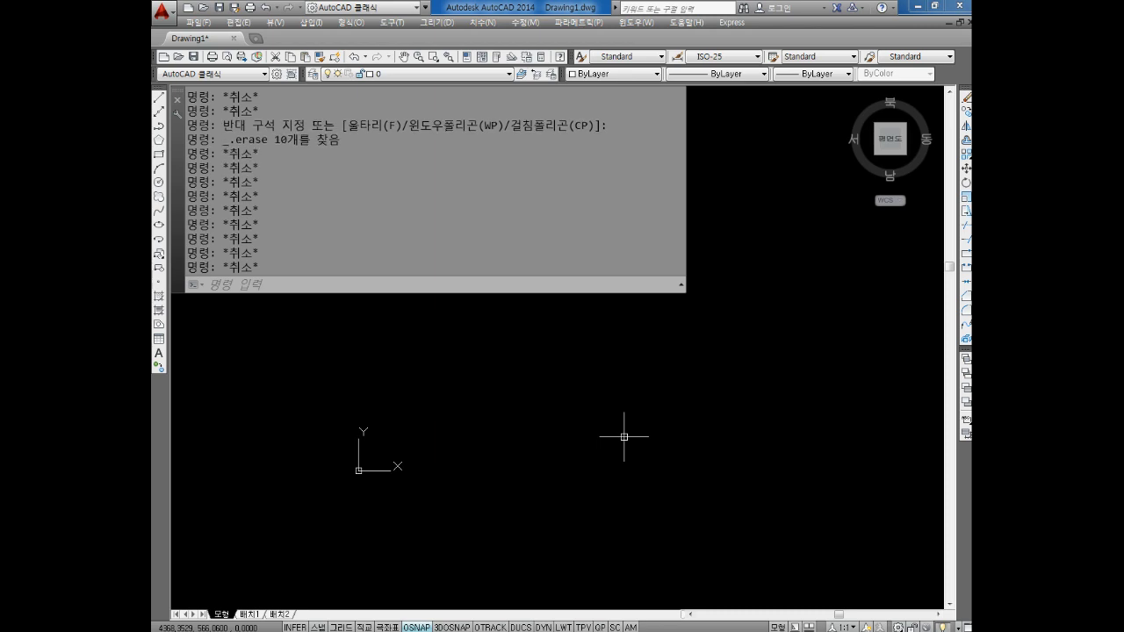
pyautogui.write('l')
pyautogui.press('Return')
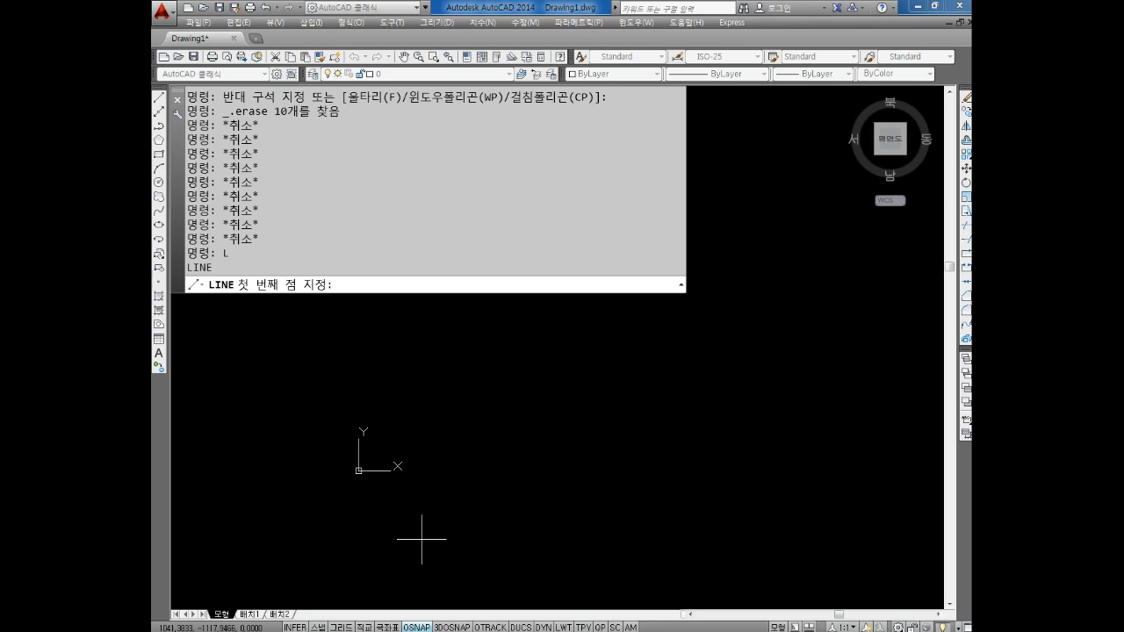
pyautogui.write('27')
pyautogui.write(',0')
pyautogui.press('Return')
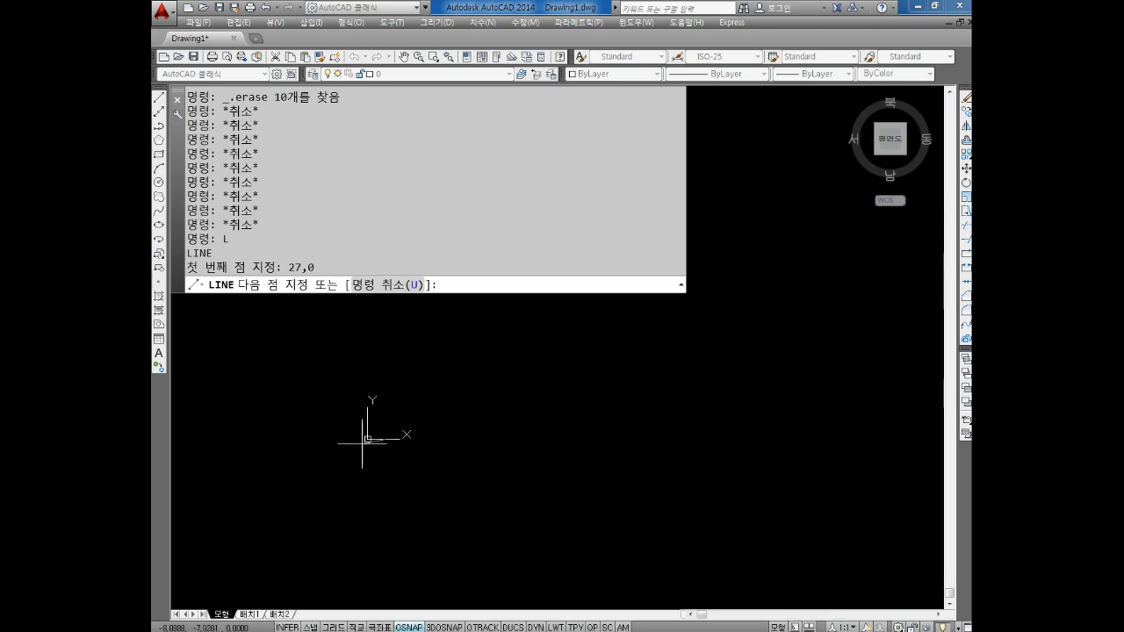
# - Bring the origin into view and continue the line to 42,0
pyautogui.scroll(4, 367, 435)
pyautogui.scroll(3, 421, 432)
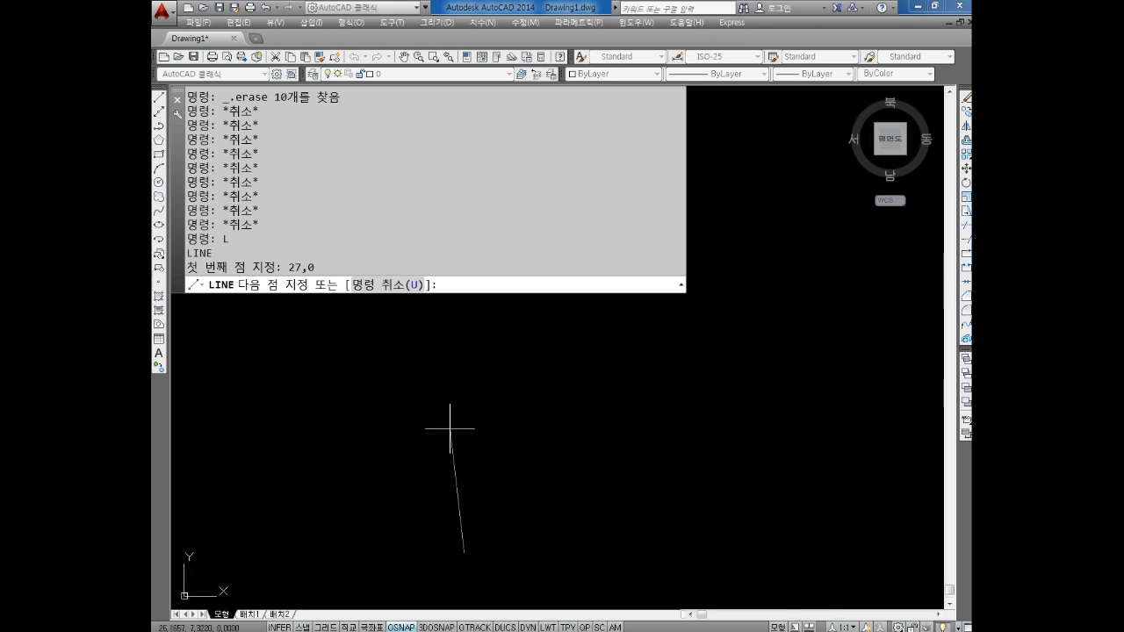
pyautogui.scroll(-3, 451, 427)
pyautogui.moveTo(489, 459)
pyautogui.mouseDown(button='middle')
pyautogui.moveTo(436, 468)
pyautogui.moveTo(477, 469)
pyautogui.mouseUp(button='middle')
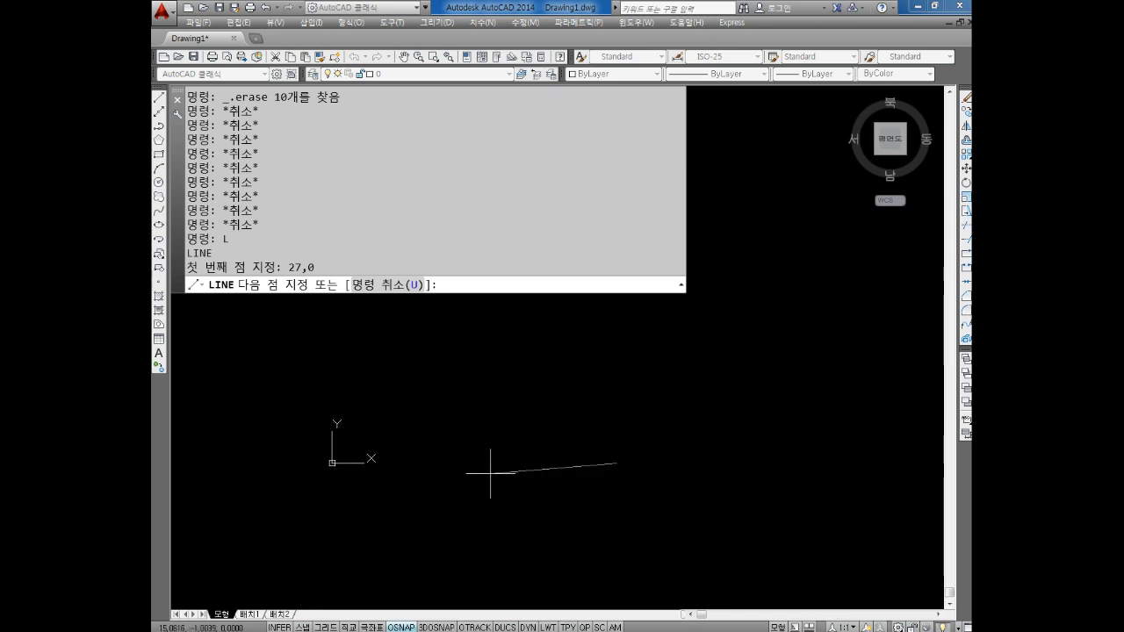
pyautogui.scroll(2, 518, 457)
pyautogui.scroll(2, 524, 447)
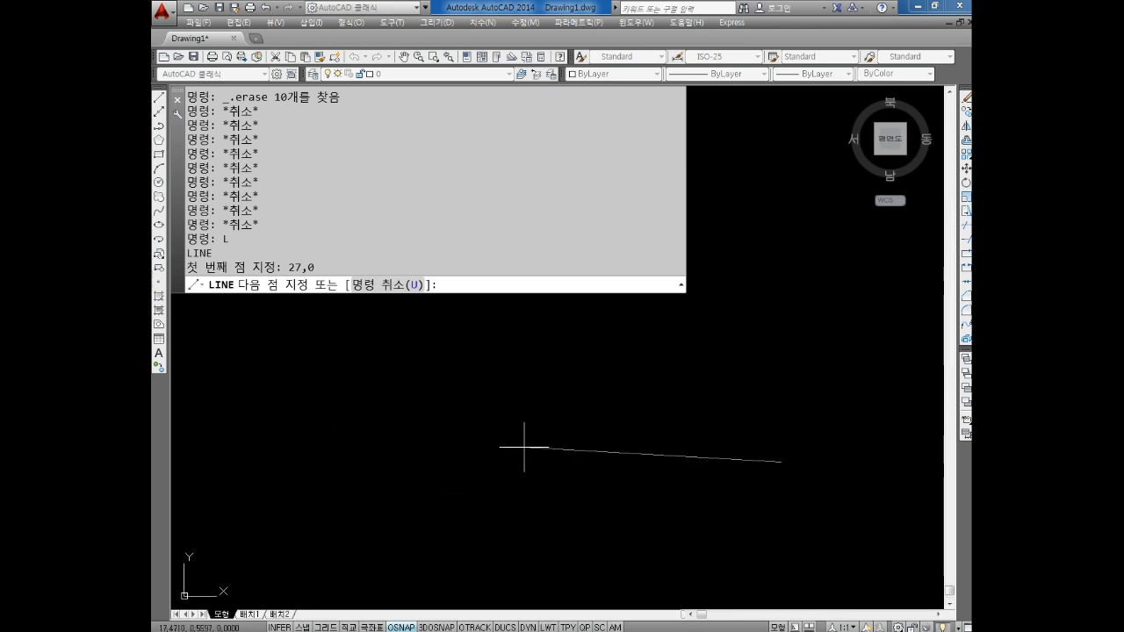
pyautogui.scroll(-2, 524, 447)
pyautogui.scroll(-5, 524, 447)
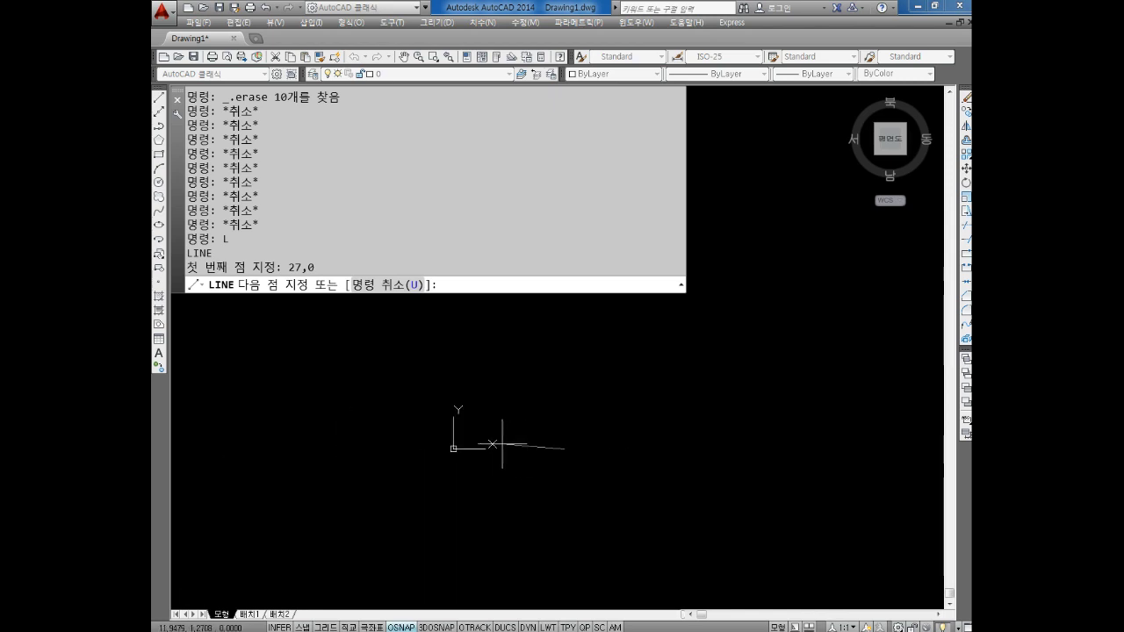
pyautogui.moveTo(501, 446)
pyautogui.mouseDown(button='middle')
pyautogui.moveTo(484, 436)
pyautogui.moveTo(498, 463)
pyautogui.mouseUp(button='middle')
pyautogui.scroll(2, 486, 438)
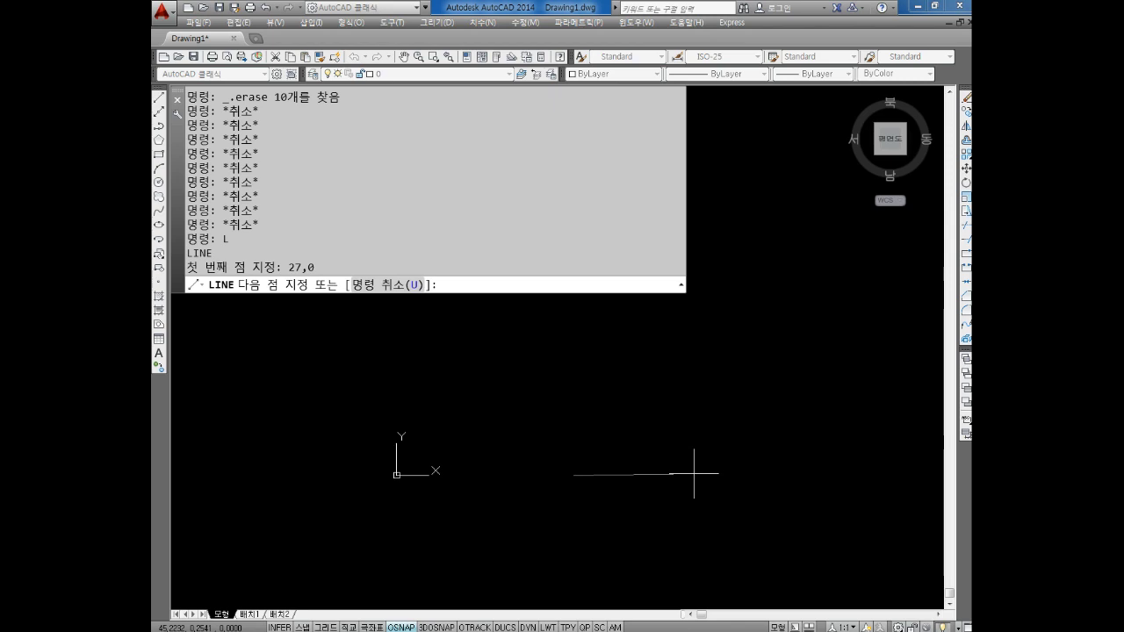
pyautogui.write('42')
pyautogui.write(',0')
pyautogui.press('Return')
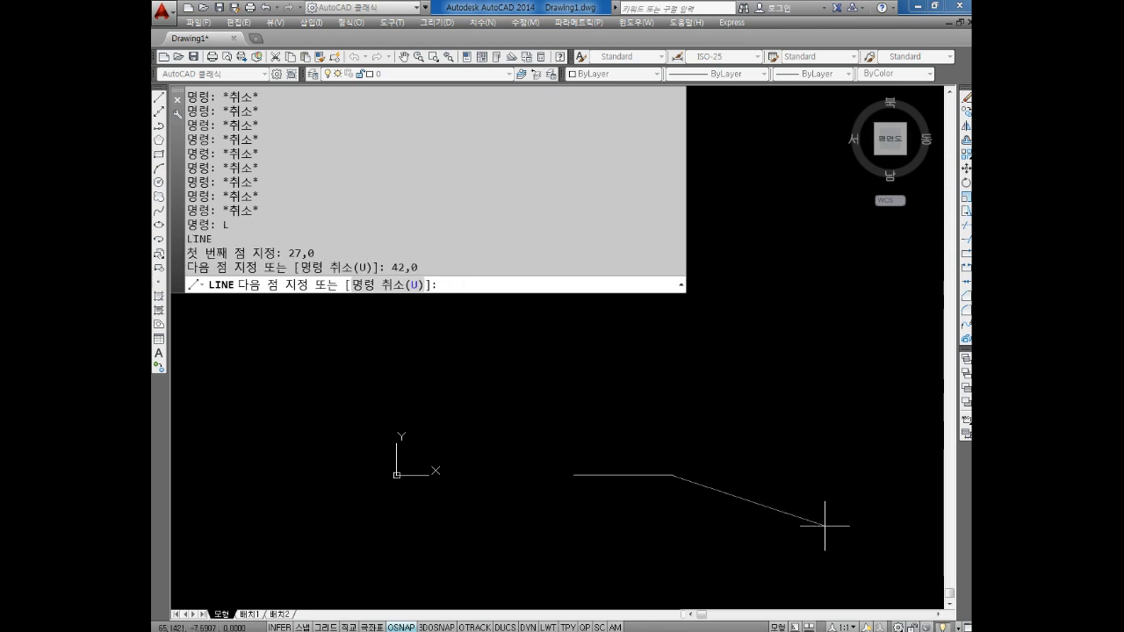
# - Extend the line through 42,42, 0,42, 0,27 and 27,27, then turn on Ortho
pyautogui.scroll(-2, 671, 431)
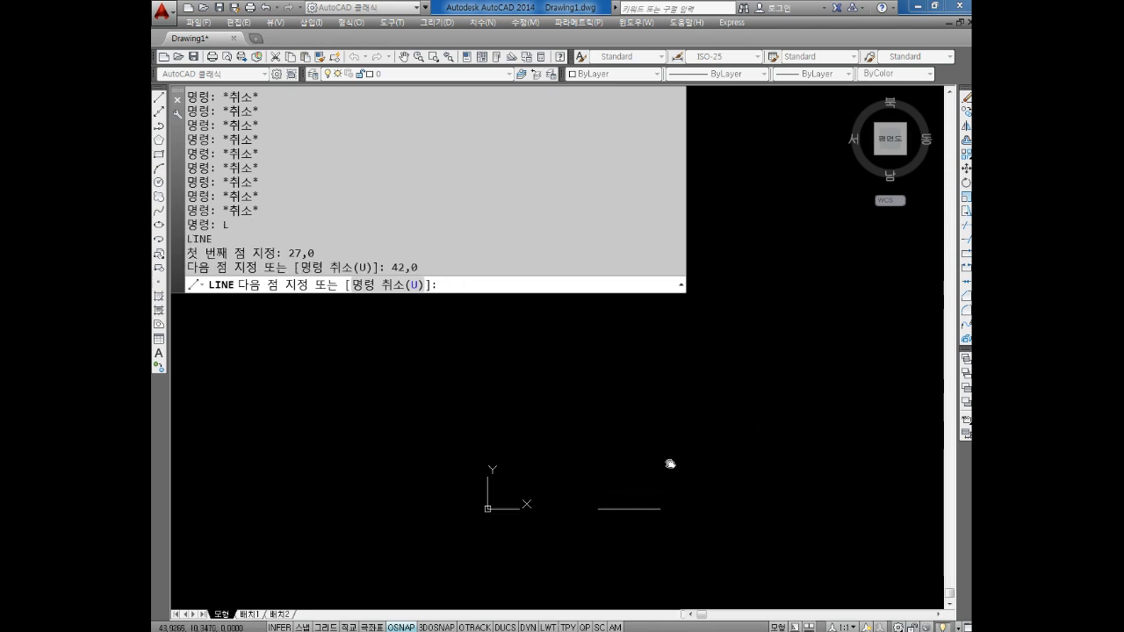
pyautogui.moveTo(647, 364); pyautogui.dragTo(652, 394, button='middle')
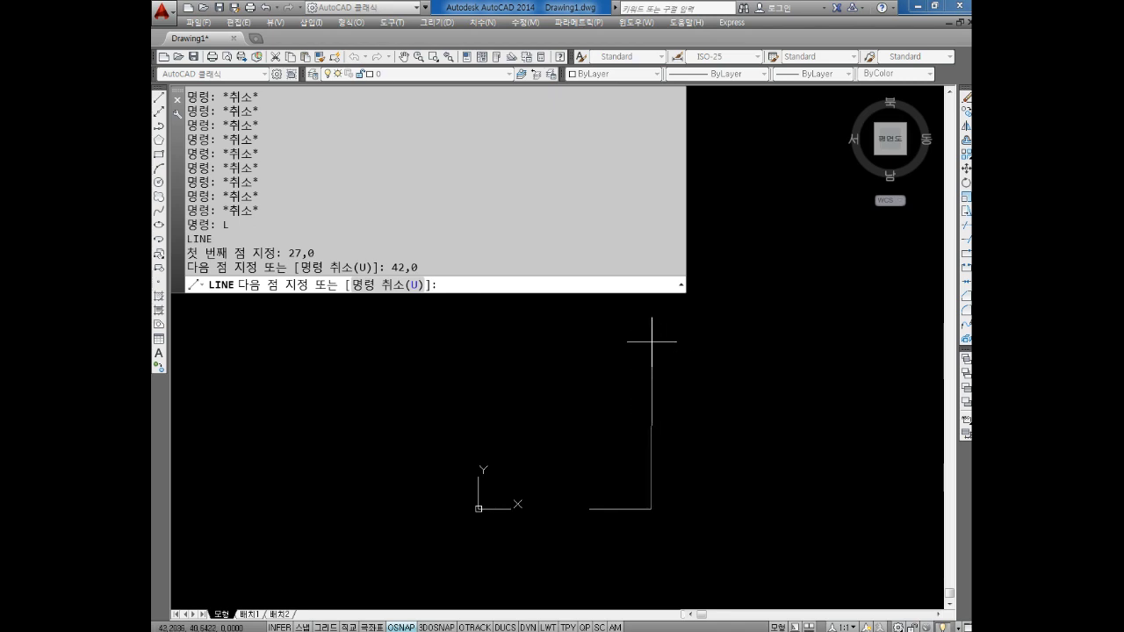
pyautogui.write('42')
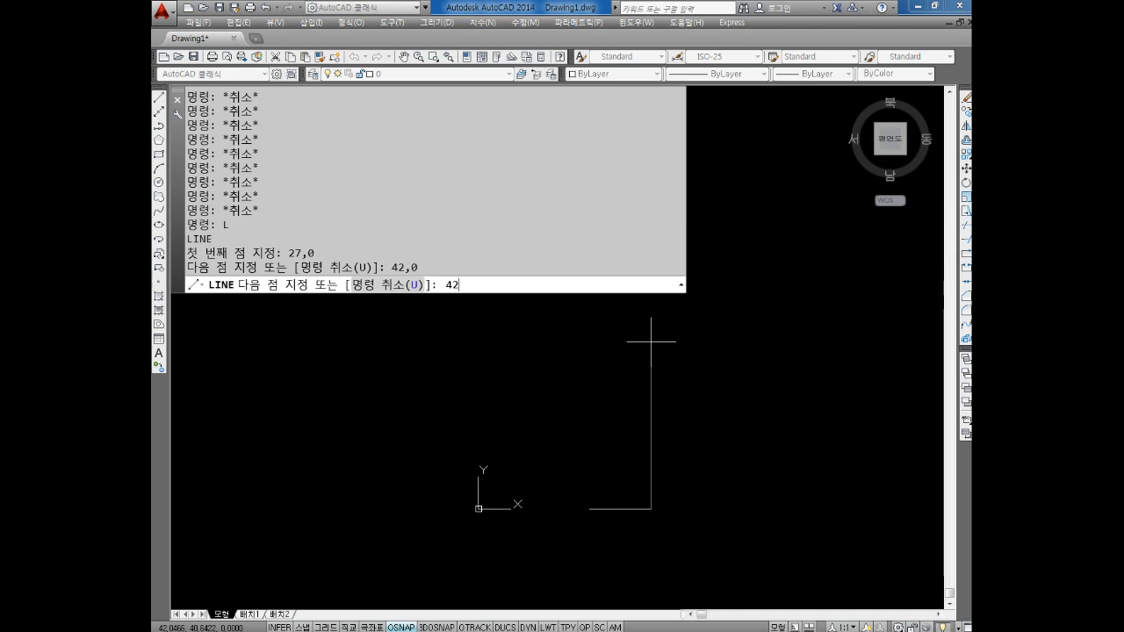
pyautogui.write(',')
pyautogui.write('42')
pyautogui.press('Return')
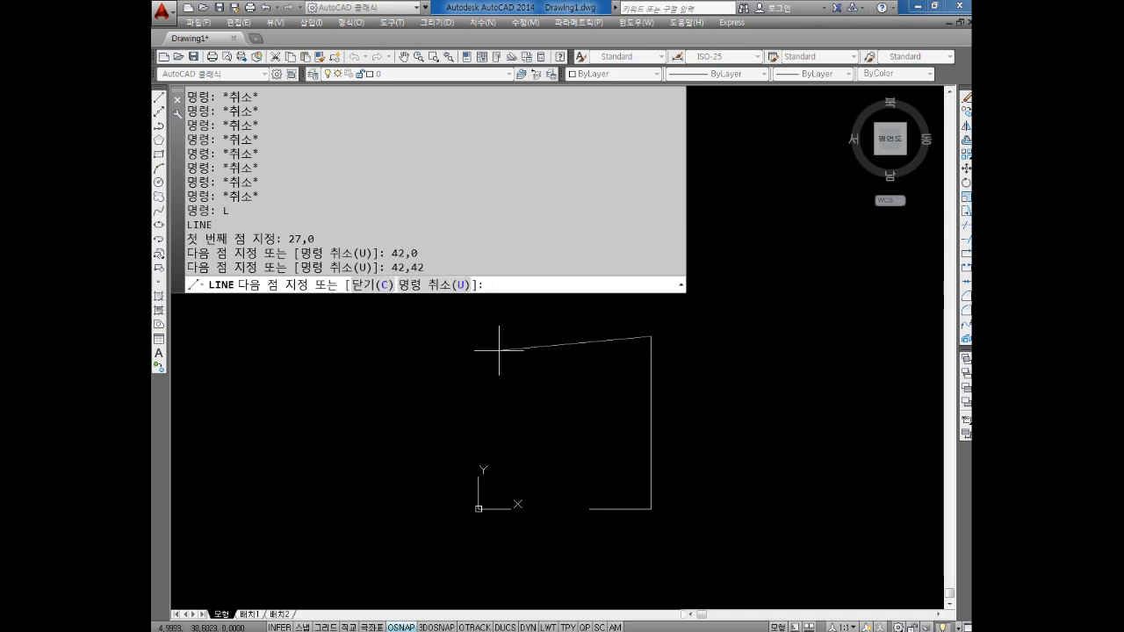
pyautogui.moveTo(502, 343); pyautogui.dragTo(523, 349, button='middle')
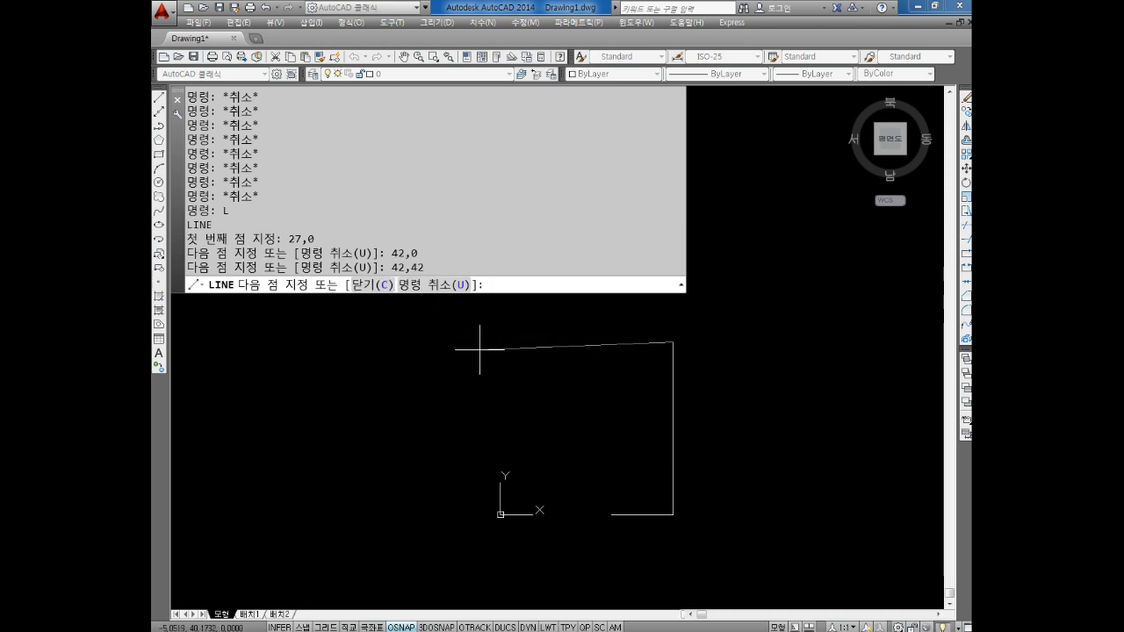
pyautogui.moveTo(480, 348); pyautogui.dragTo(492, 359, button='middle')
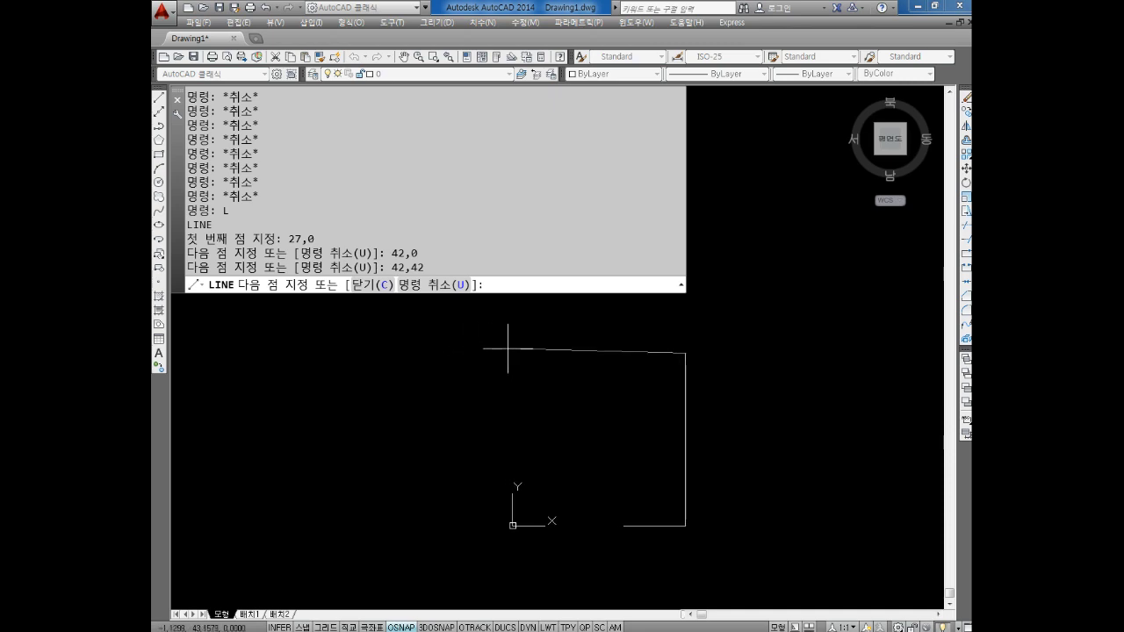
pyautogui.write('0,42')
pyautogui.press('Return')
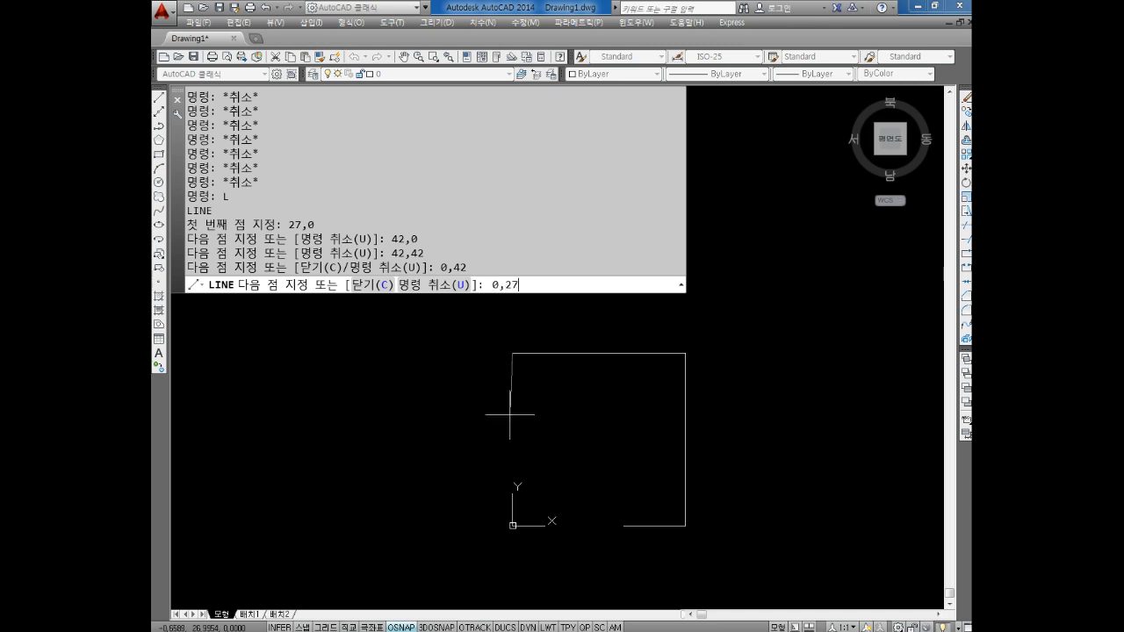
pyautogui.press('Return')
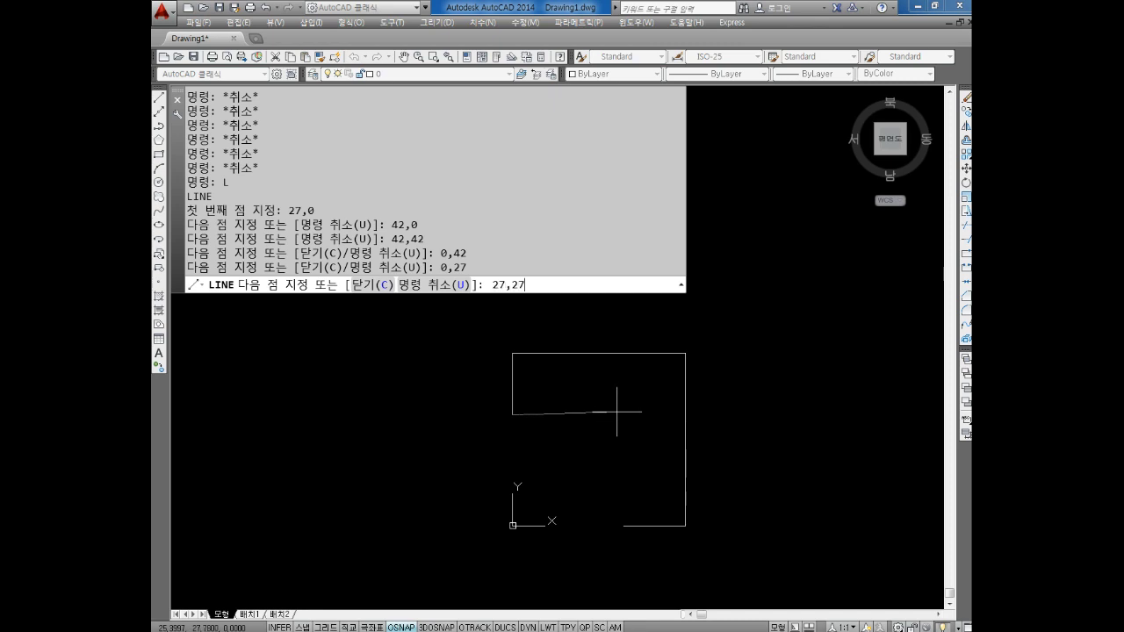
pyautogui.press('Return')
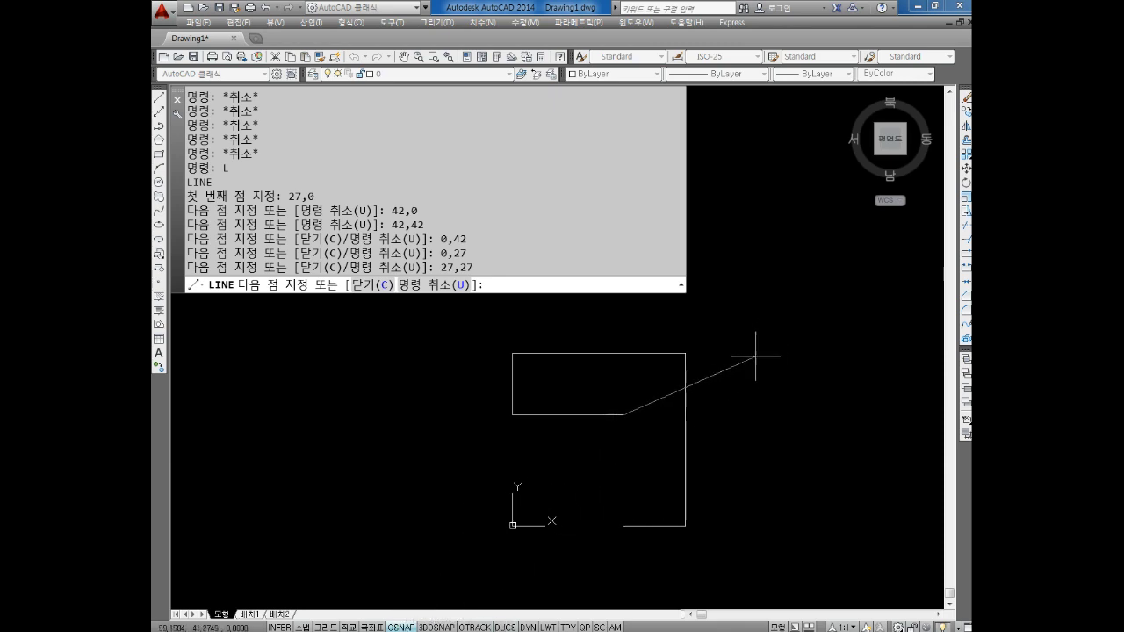
pyautogui.press('F8')
# - Snap to the starting endpoint to close the L-shaped outline
pyautogui.keyDown('shift'); pyautogui.rightClick(648, 384); pyautogui.keyUp('shift')
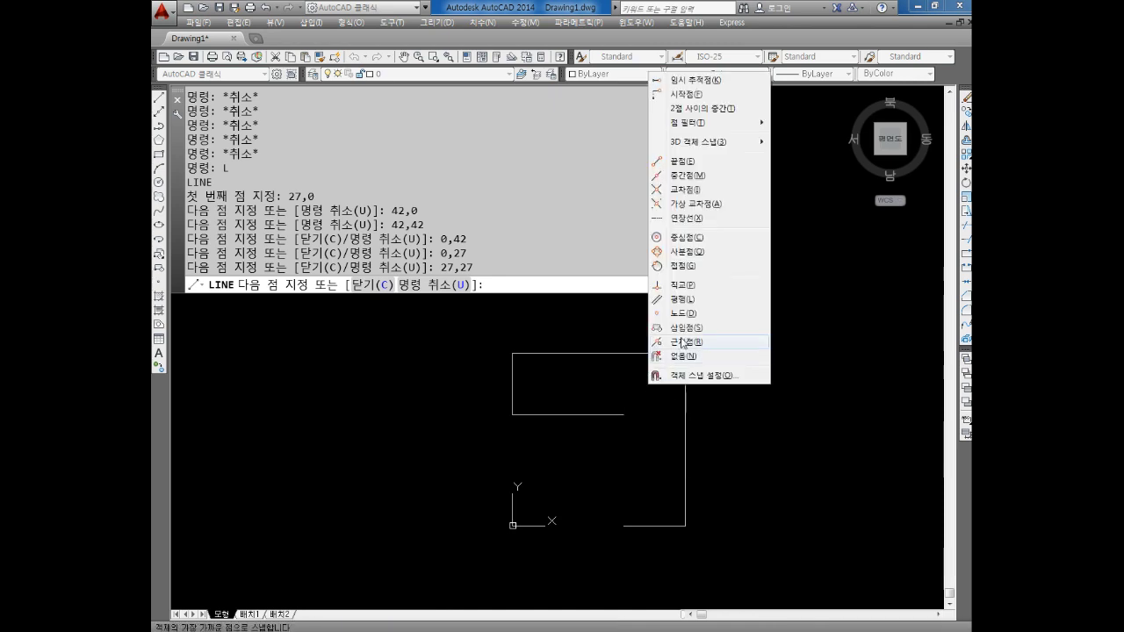
pyautogui.click(670, 163)
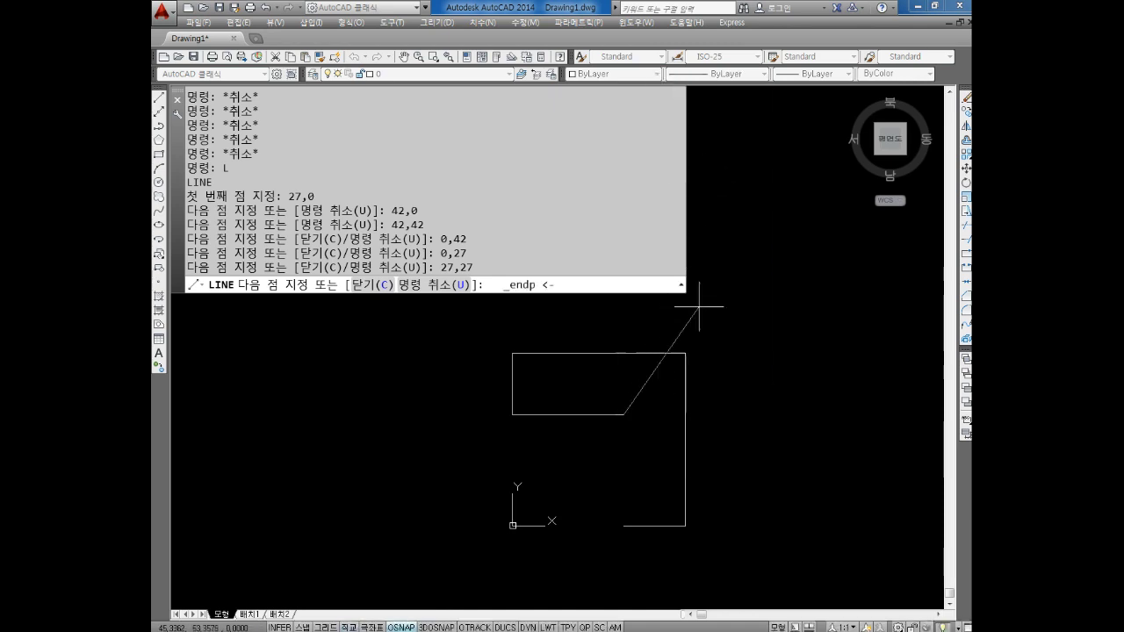
pyautogui.click(624, 526)
pyautogui.press('Escape')
pyautogui.press('Escape')
pyautogui.press('Escape')
pyautogui.moveTo(620, 465); pyautogui.dragTo(597, 444, button='middle')
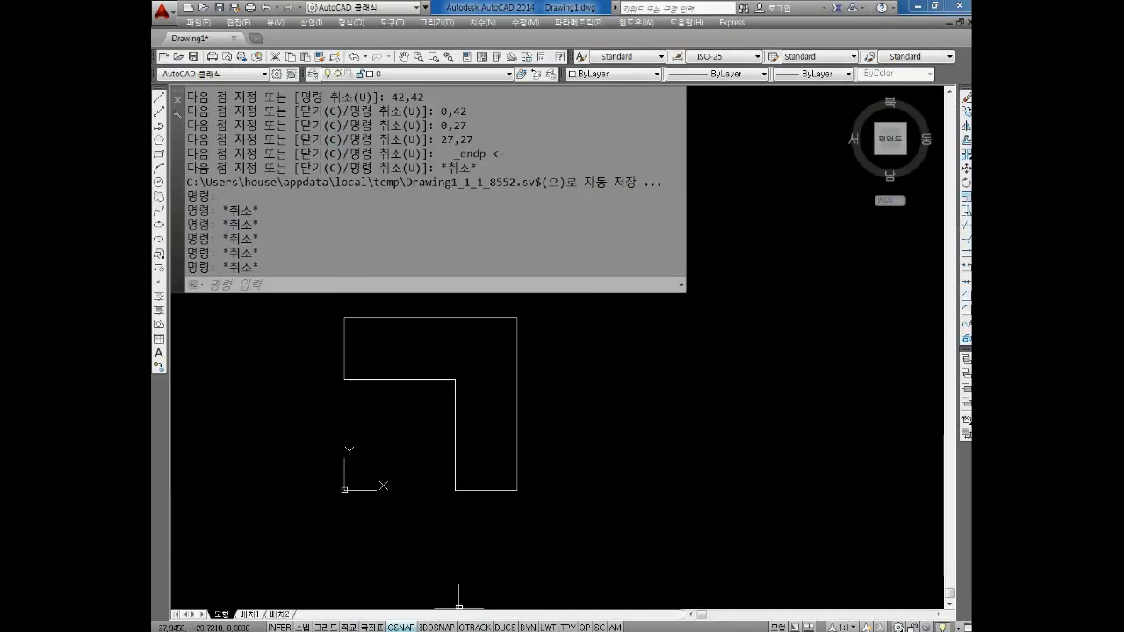
# - Review the 0,0 and @0,0 coordinate examples in Notepad, then start a fresh LINE
pyautogui.hotkey('alt', 'Tab')
pyautogui.moveTo(584, 403)
pyautogui.mouseDown()
pyautogui.moveTo(710, 399)
pyautogui.moveTo(625, 434)
pyautogui.moveTo(705, 402)
pyautogui.moveTo(657, 434)
pyautogui.mouseUp()
pyautogui.click(729, 415)
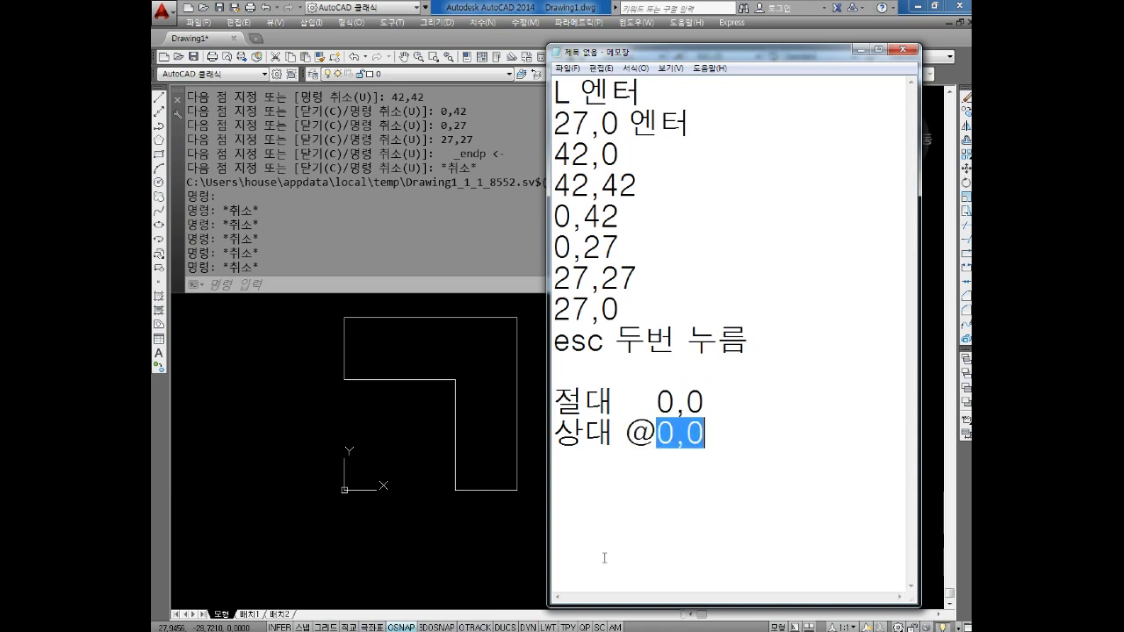
pyautogui.hotkey('alt', 'Tab')
pyautogui.press('Escape')
pyautogui.press('Escape')
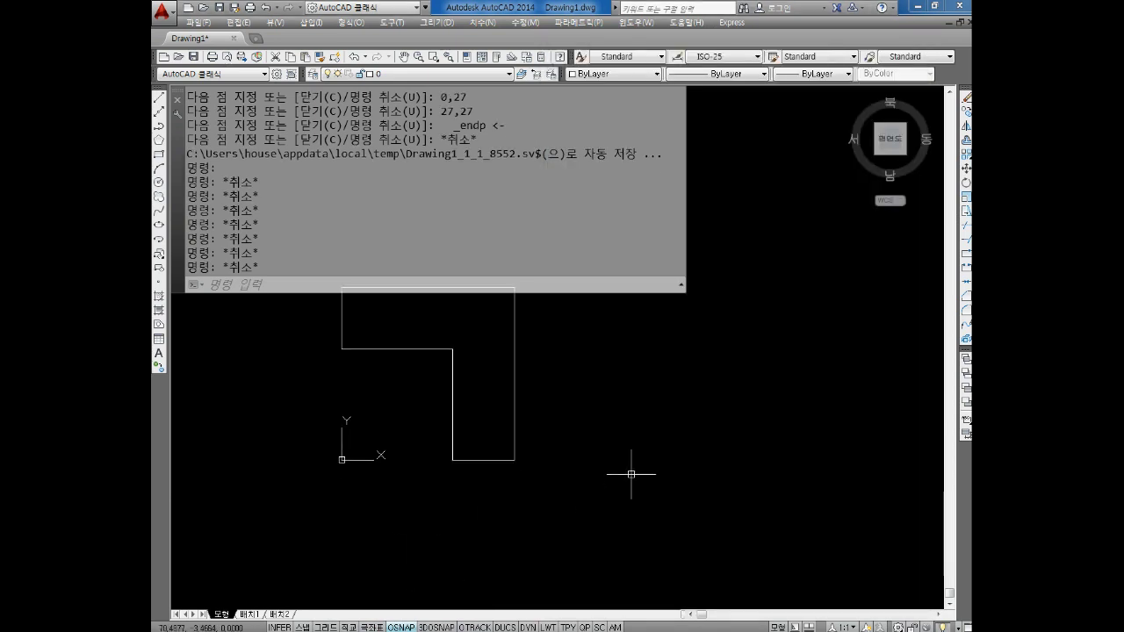
pyautogui.press('Escape')
pyautogui.press('Escape')
pyautogui.press('Escape')
pyautogui.press('Escape')
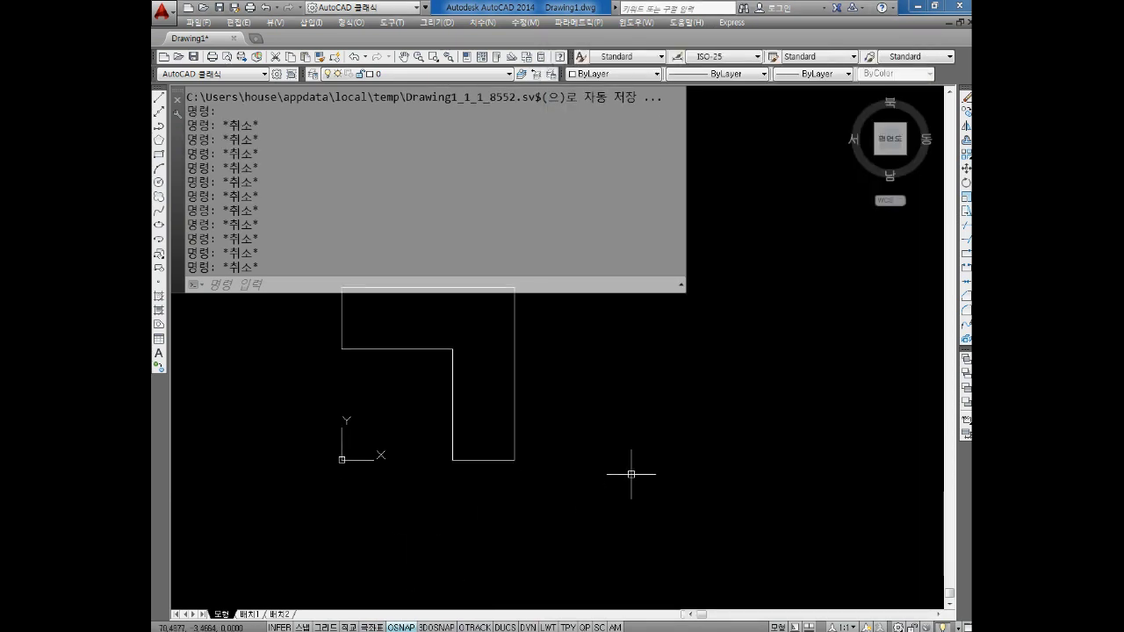
pyautogui.write('l')
pyautogui.press('Return')
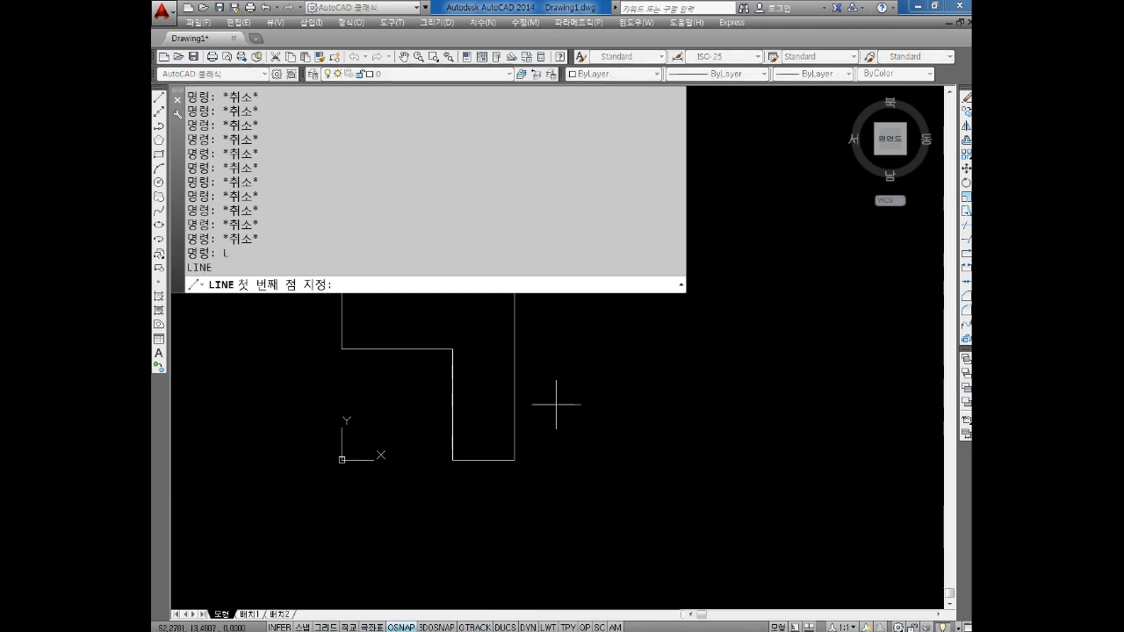
pyautogui.moveTo(517, 443); pyautogui.dragTo(534, 466, button='middle')
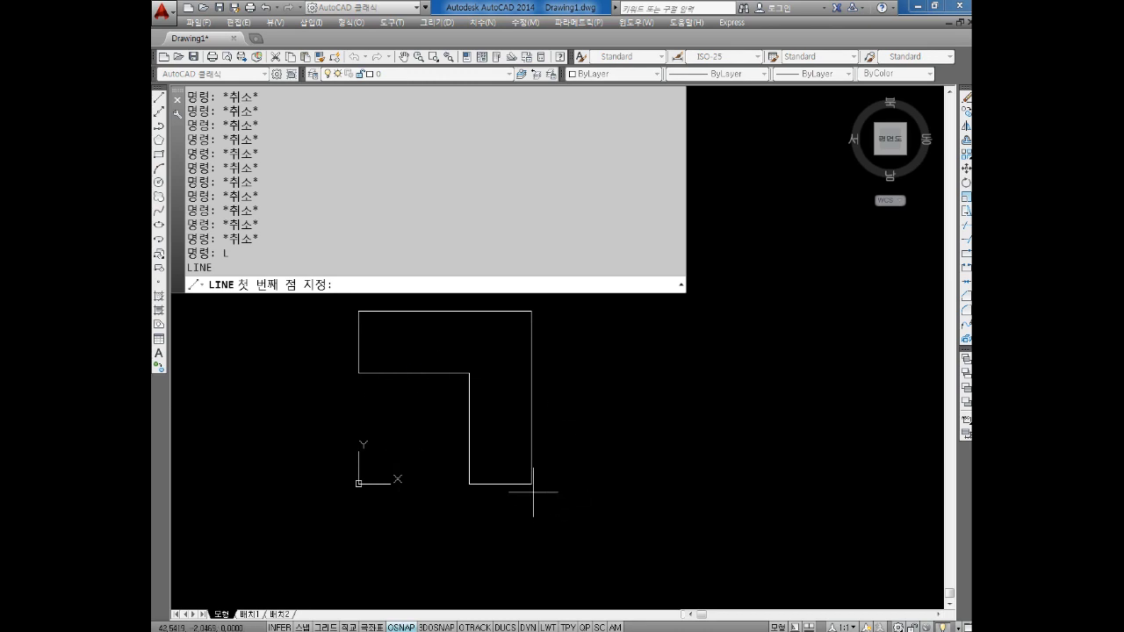
pyautogui.click(532, 483)
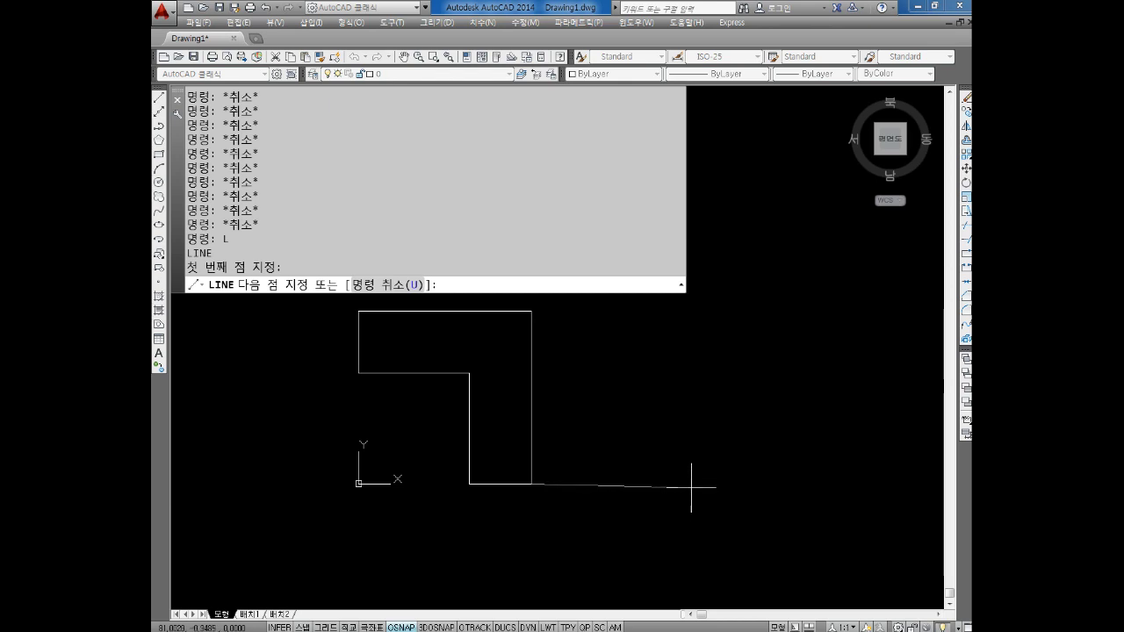
pyautogui.press('F8')
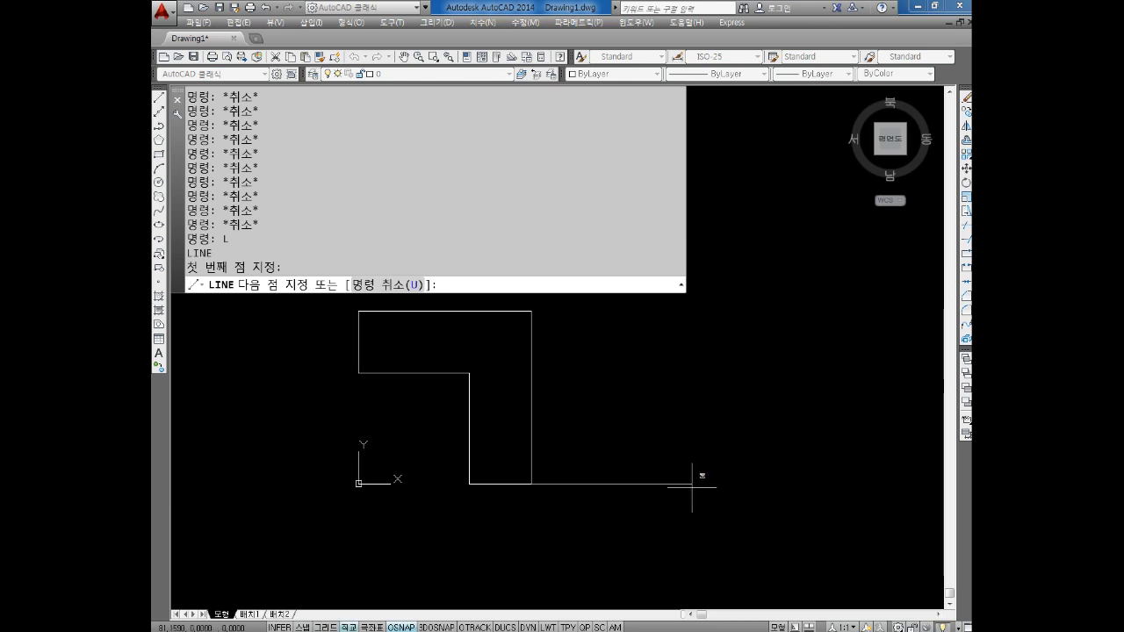
pyautogui.write('@20,0')
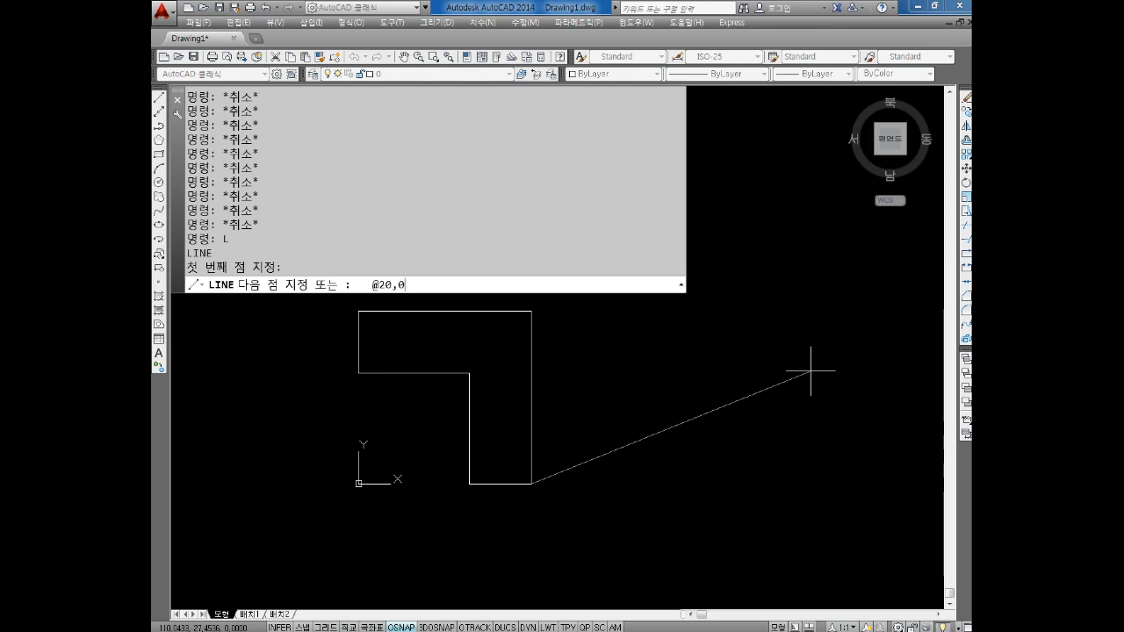
pyautogui.press('Return')
pyautogui.moveTo(592, 489)
pyautogui.mouseDown(button='middle')
pyautogui.moveTo(573, 458)
pyautogui.moveTo(541, 470)
pyautogui.mouseUp(button='middle')
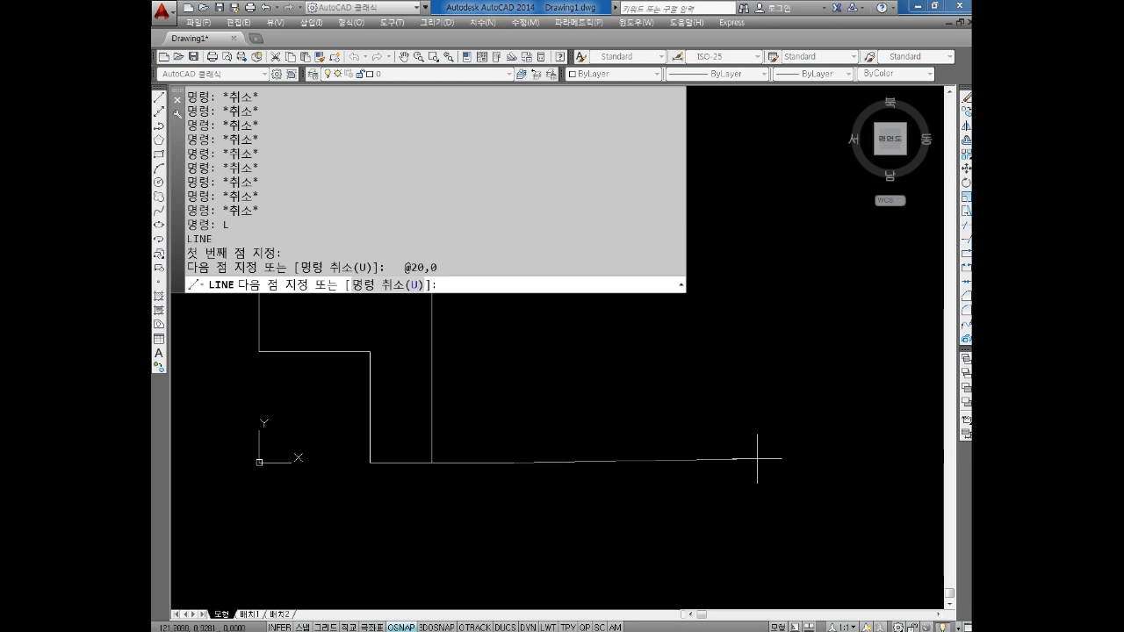
pyautogui.write('@42,0')
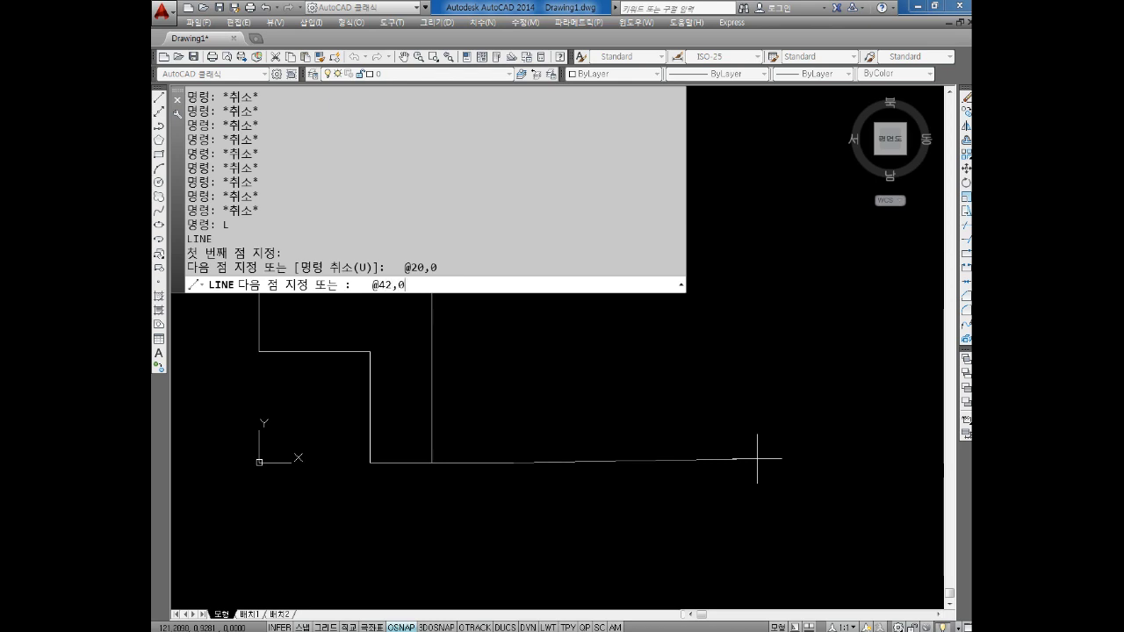
pyautogui.press('Return')
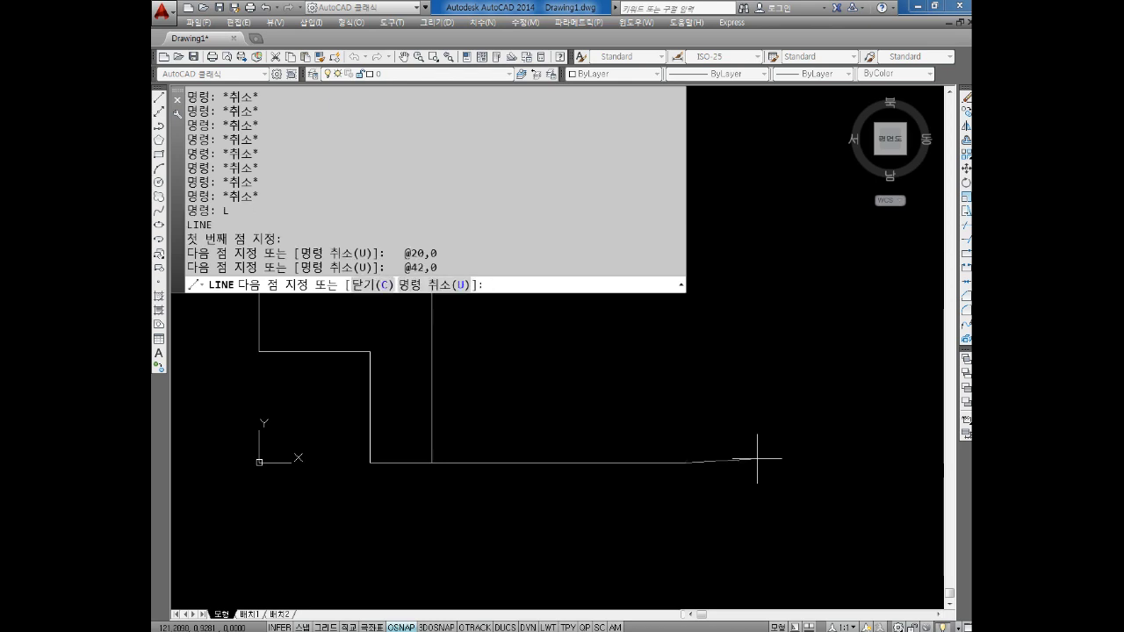
pyautogui.moveTo(665, 454); pyautogui.dragTo(650, 488, button='middle')
pyautogui.write('@')
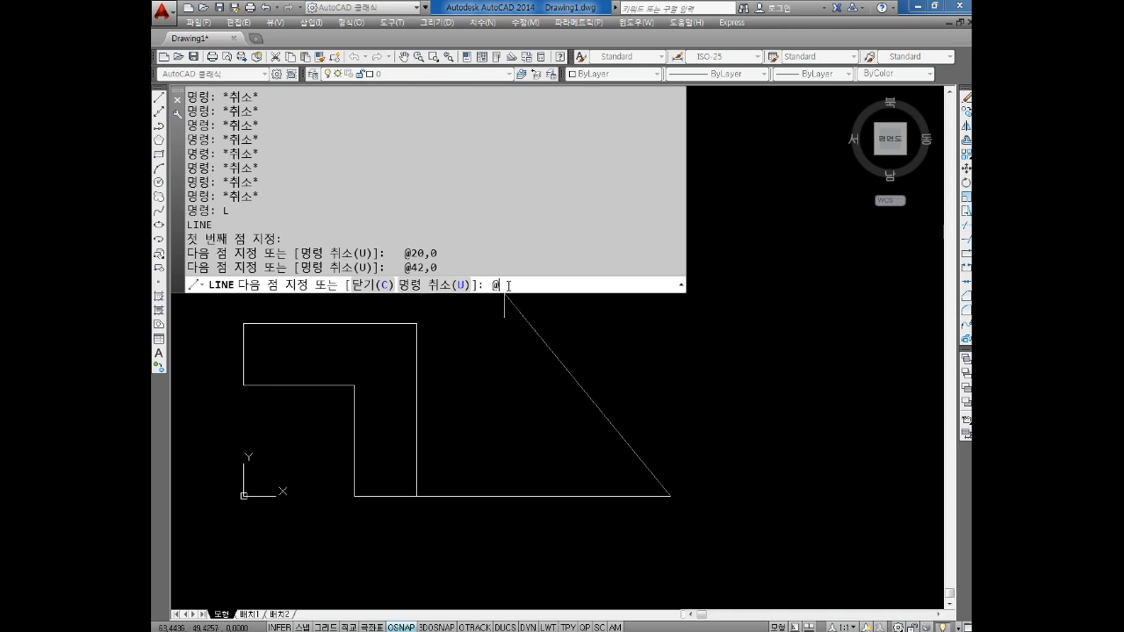
pyautogui.write('0,1515')
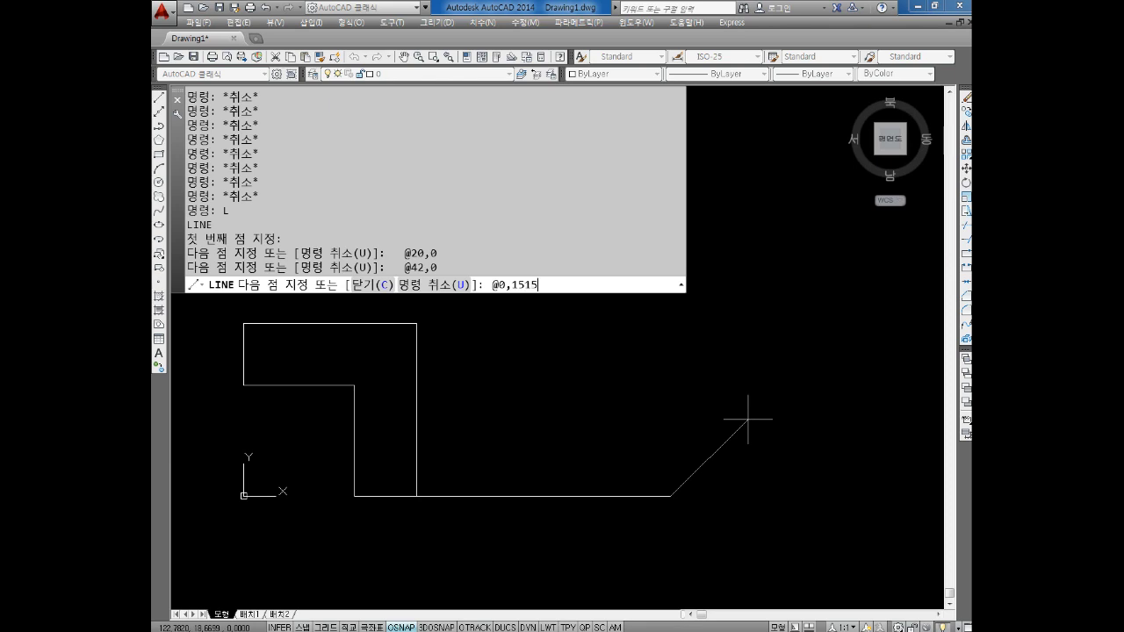
pyautogui.press('BackSpace')
pyautogui.press('BackSpace')
pyautogui.press('Return')
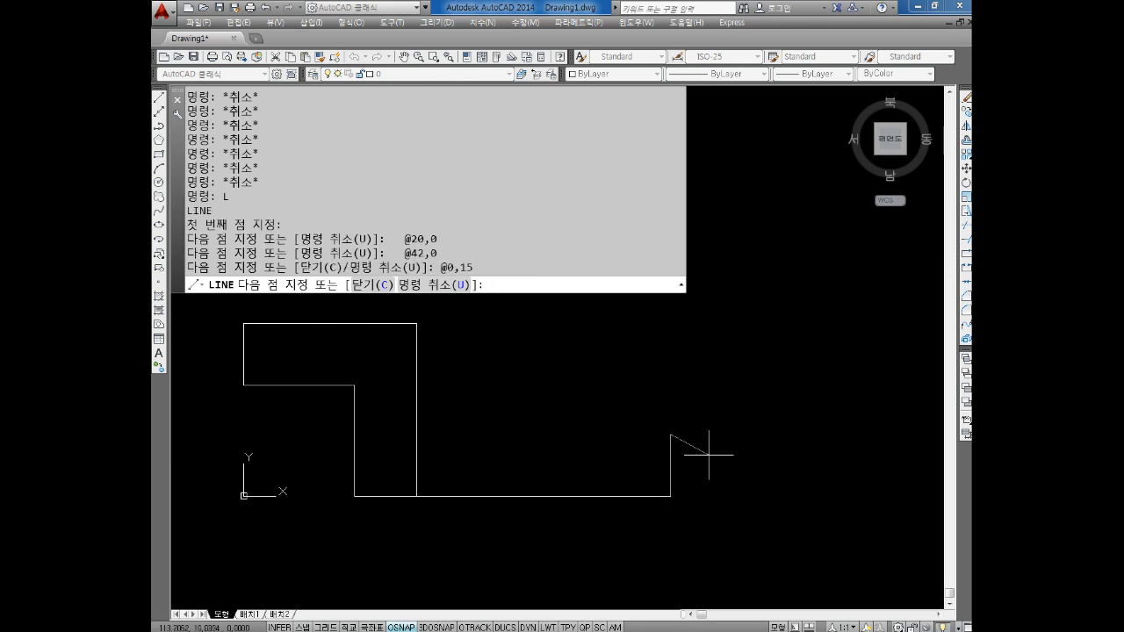
pyautogui.moveTo(659, 459); pyautogui.dragTo(668, 466, button='middle')
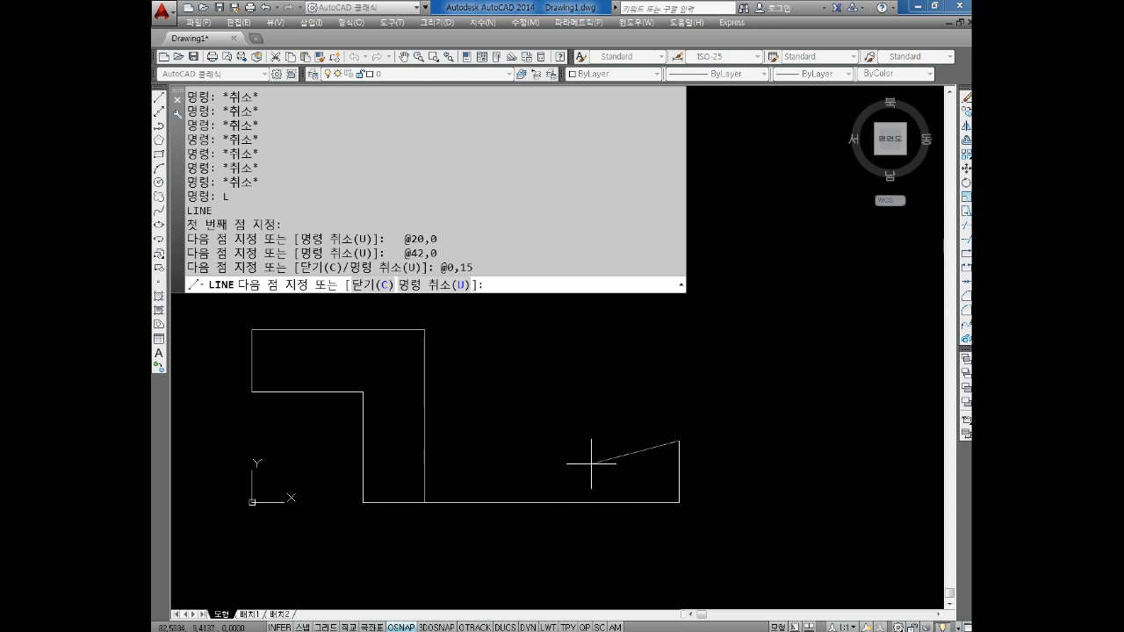
# - In Notepad, write the first two notes 'esc 버튼 누름(2번)' and 'L'
pyautogui.hotkey('alt', 'Tab')
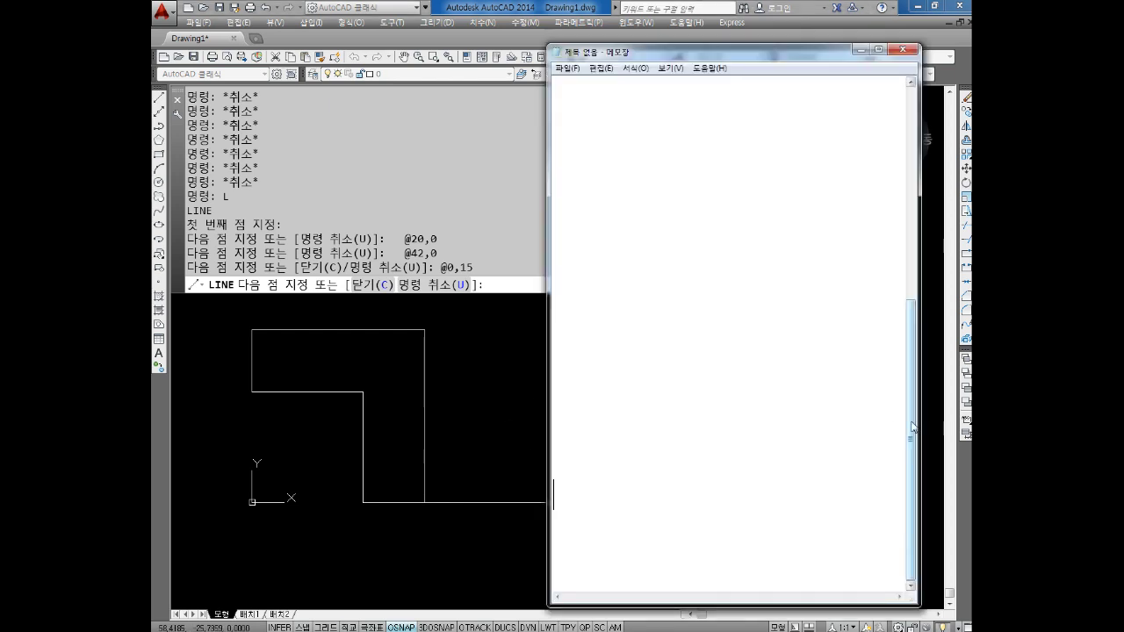
pyautogui.press('BackSpace')
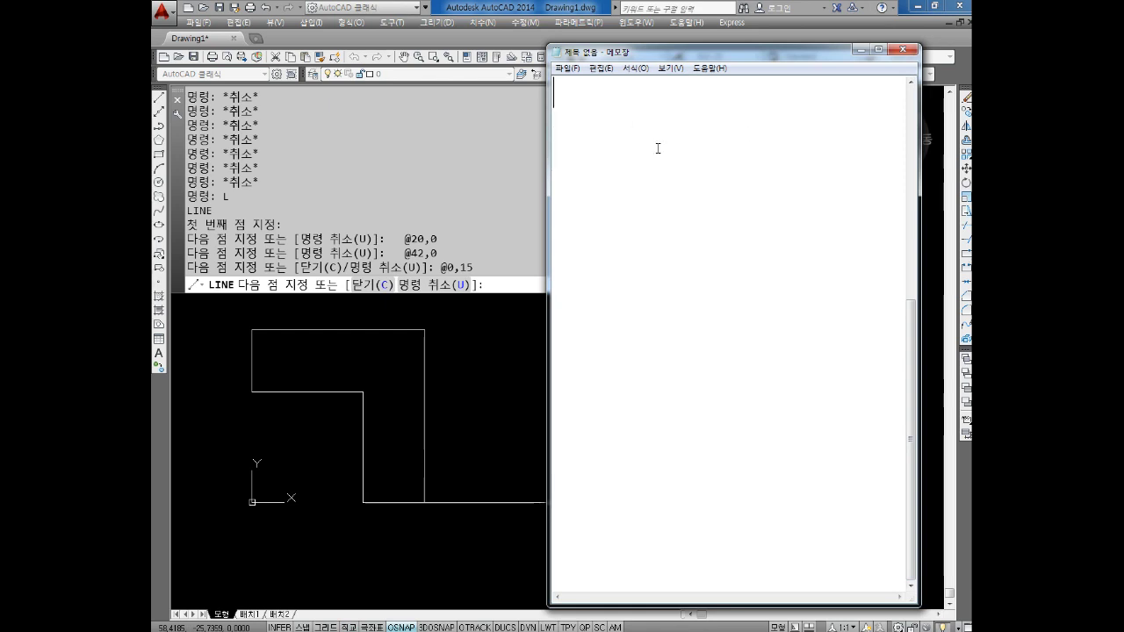
pyautogui.write('esc ')
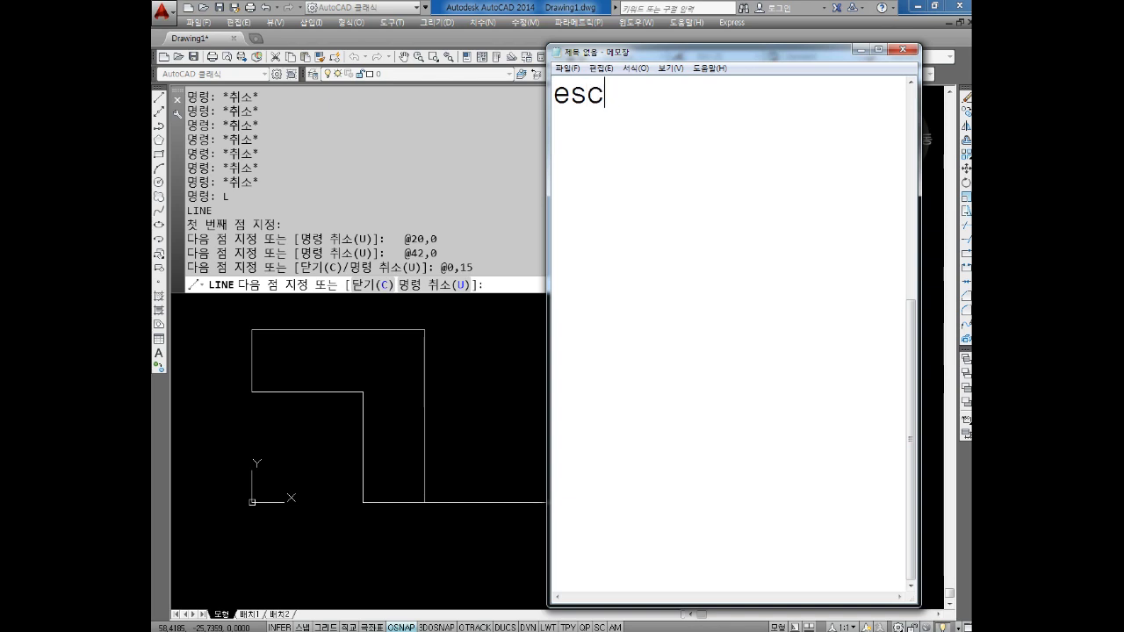
pyautogui.write('2')
pyautogui.press('BackSpace')
pyautogui.write('버')
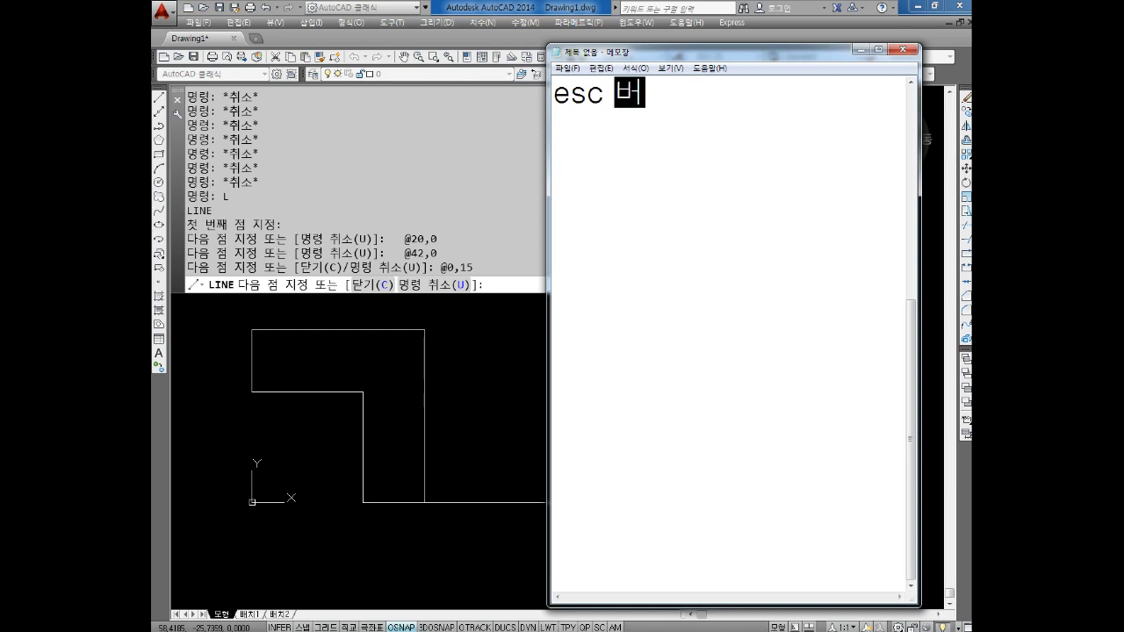
pyautogui.write('튼 누름')
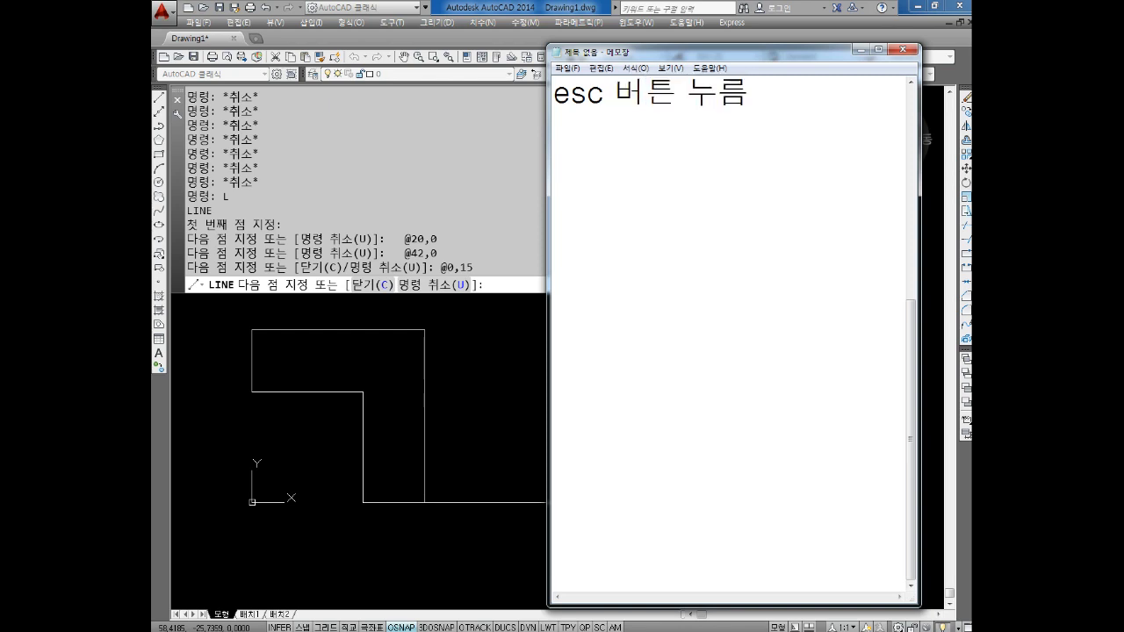
pyautogui.write('(2번)')
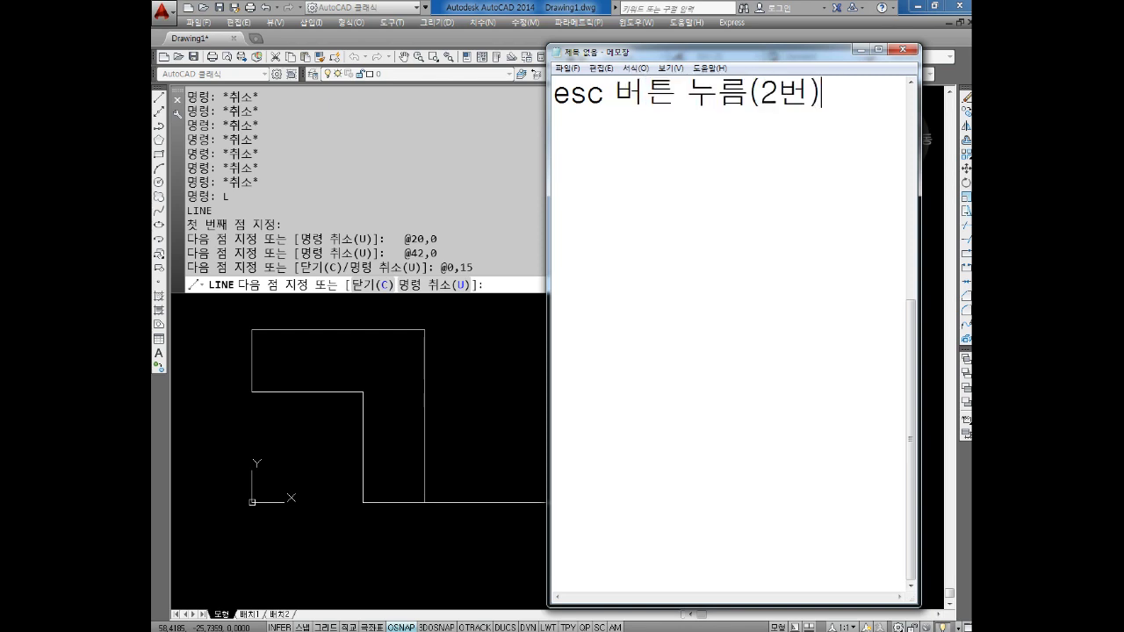
pyautogui.press('Return')
pyautogui.write('L')
pyautogui.press('Return')
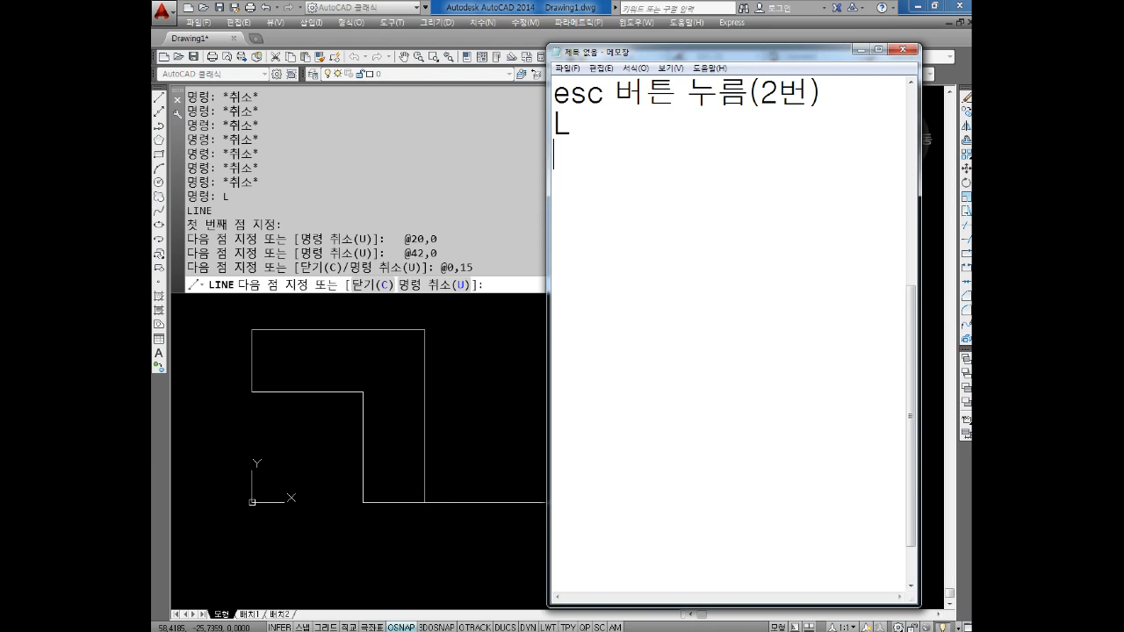
# - Write the third note '끝점 클릭(기역자 오른쪽 하단 모서리 끝점)', then return to AutoCAD and end the line
pyautogui.write('rMX')
pyautogui.press('BackSpace')
pyautogui.press('BackSpace')
pyautogui.press('BackSpace')
pyautogui.write('끝')
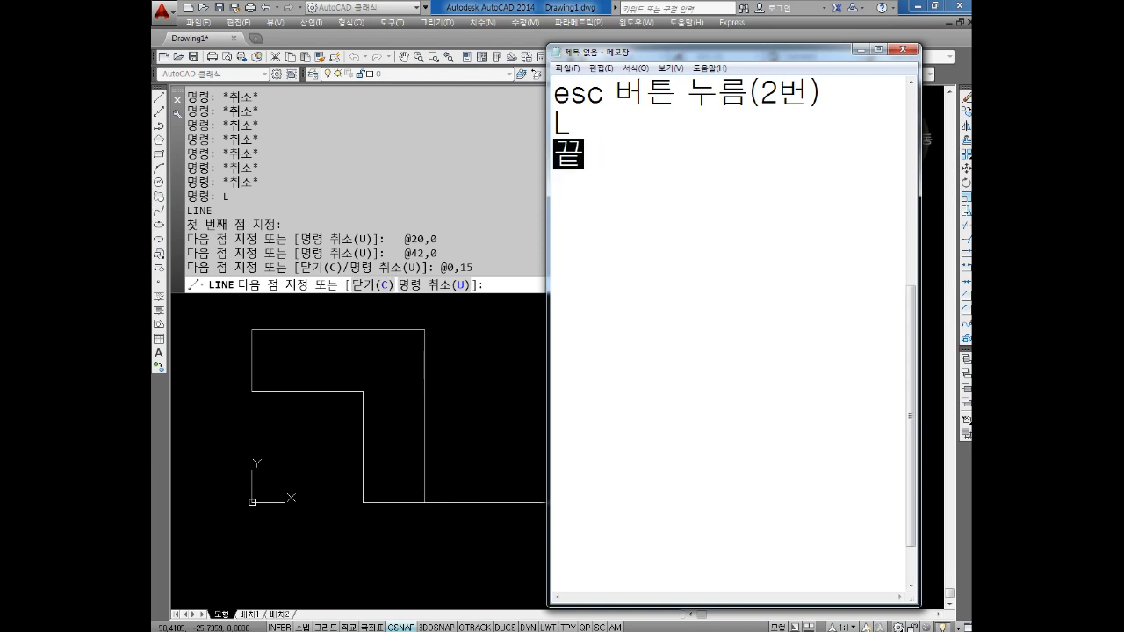
pyautogui.write('점 키')
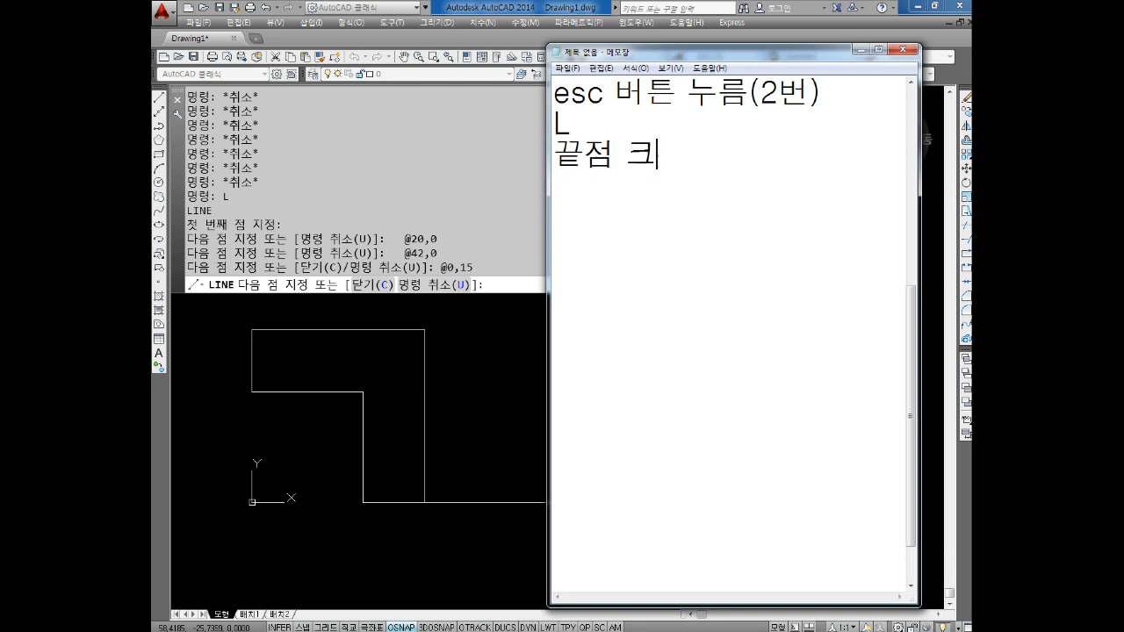
pyautogui.press('BackSpace')
pyautogui.write('클리ㄱ')
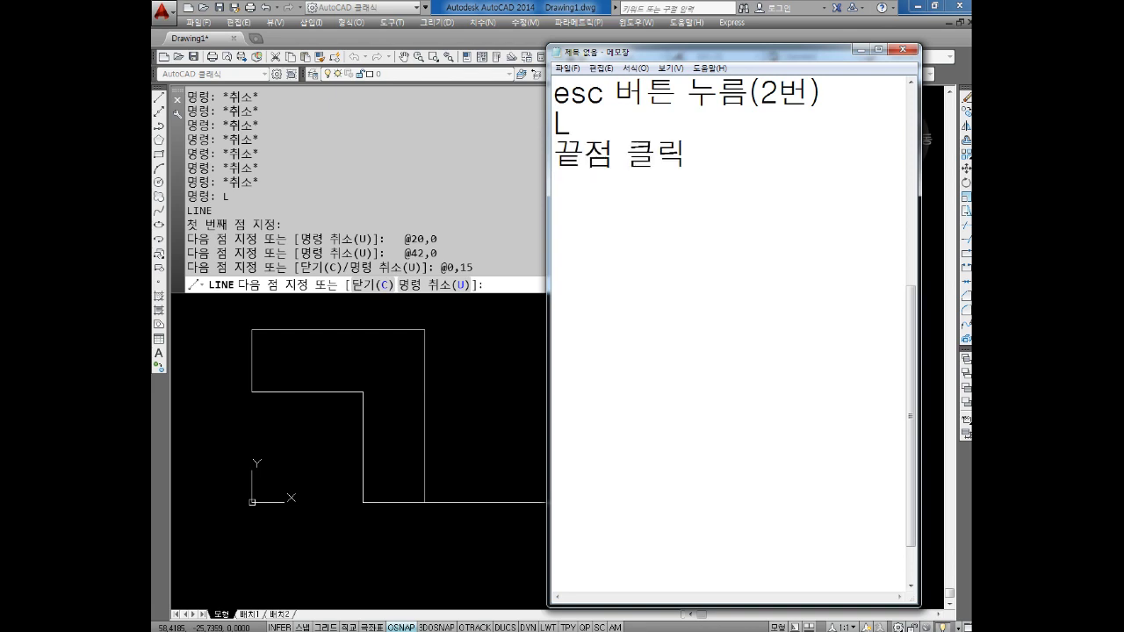
pyautogui.write(')')
pyautogui.press('BackSpace')
pyautogui.write('(깅')
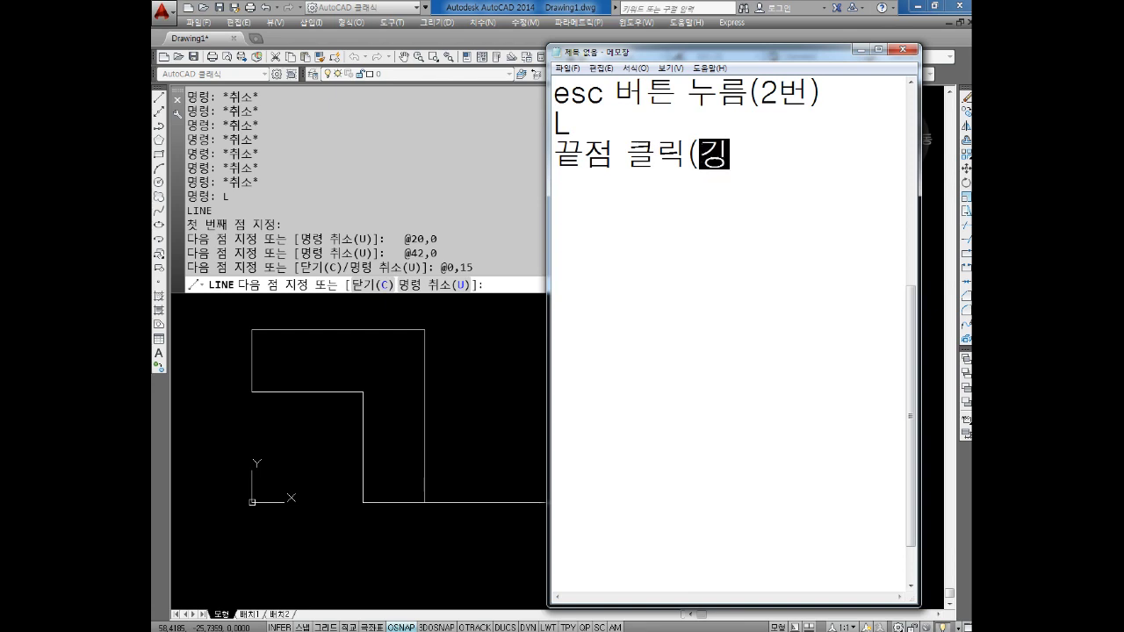
pyautogui.write('어ㄱ')
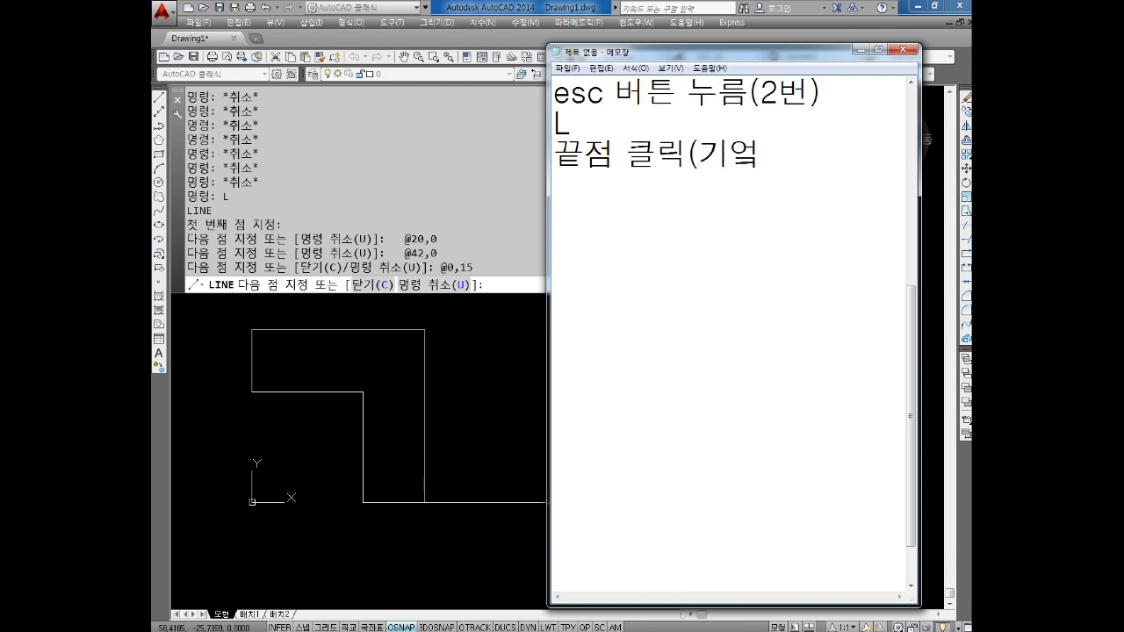
pyautogui.press('BackSpace')
pyautogui.write('ㄱ')
pyautogui.press('BackSpace')
pyautogui.write('ㄱ')
pyautogui.press('BackSpace')
pyautogui.press('BackSpace')
pyautogui.write('ㅓ')
pyautogui.press('BackSpace')
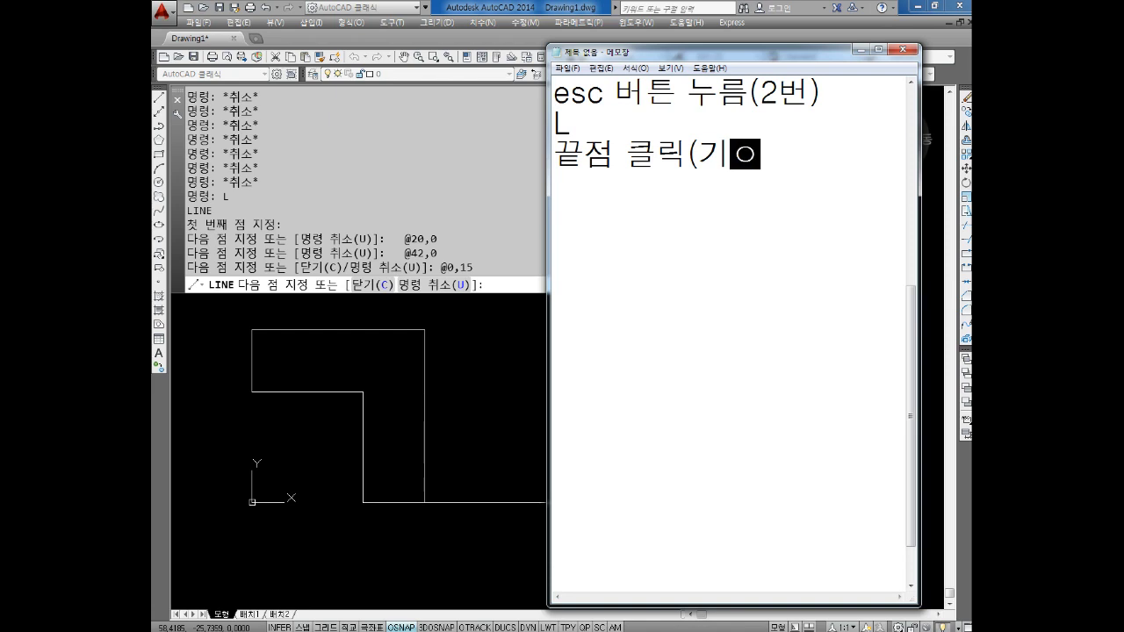
pyautogui.write('ㅕㄱ')
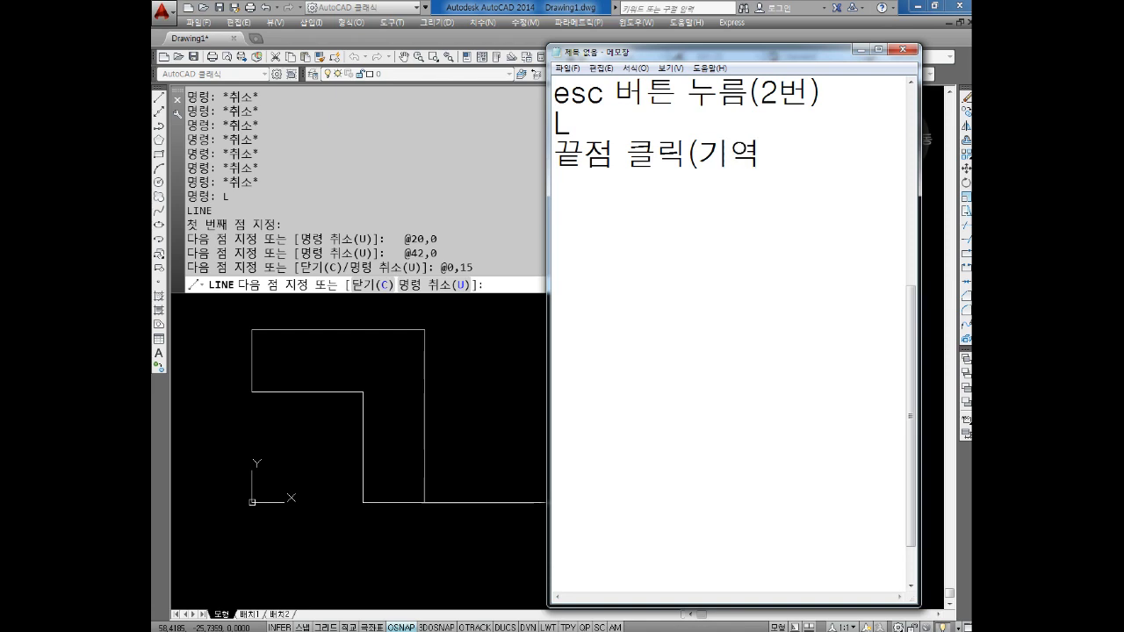
pyautogui.write(' :')
pyautogui.press('BackSpace')
pyautogui.write('자')
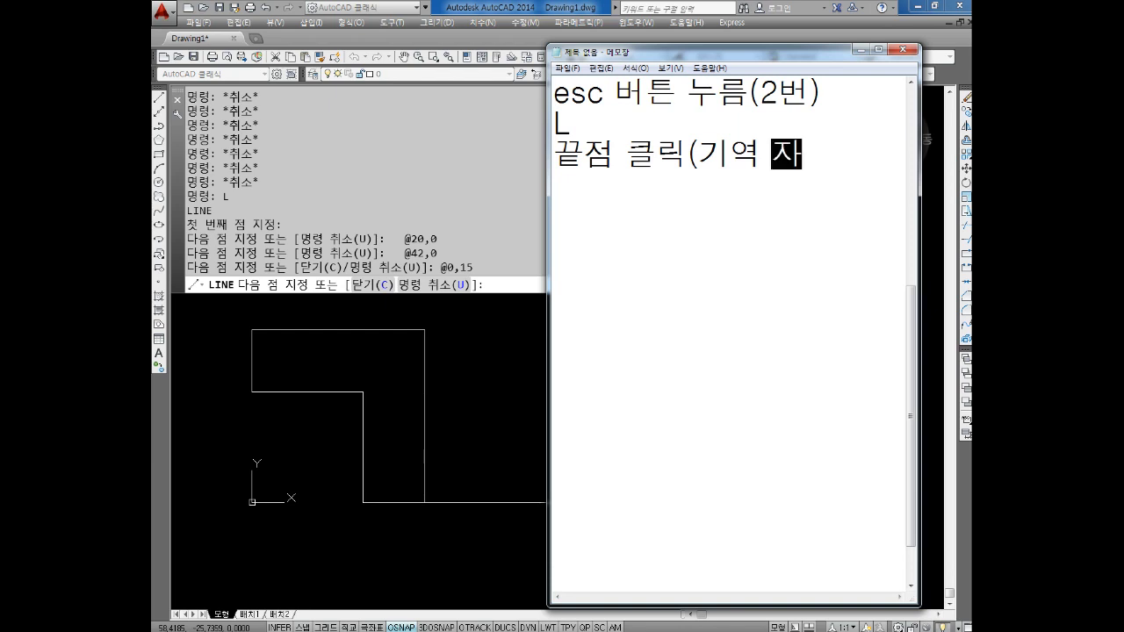
pyautogui.write('외')
pyautogui.press('BackSpace')
pyautogui.press('BackSpace')
pyautogui.press('BackSpace')
pyautogui.press('BackSpace')
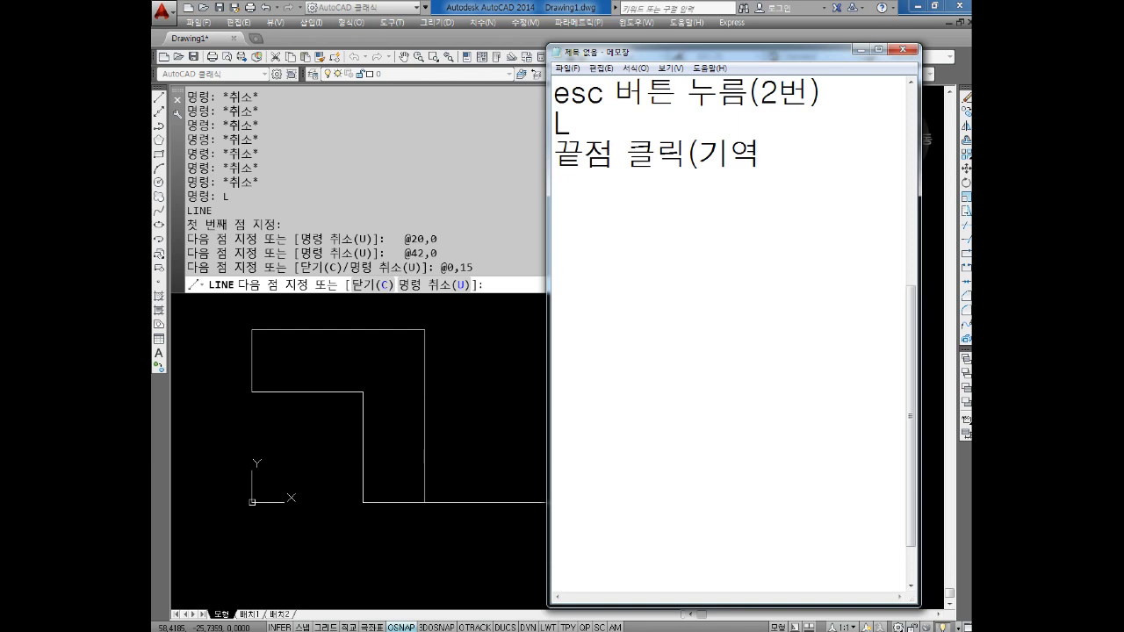
pyautogui.write('자 오')
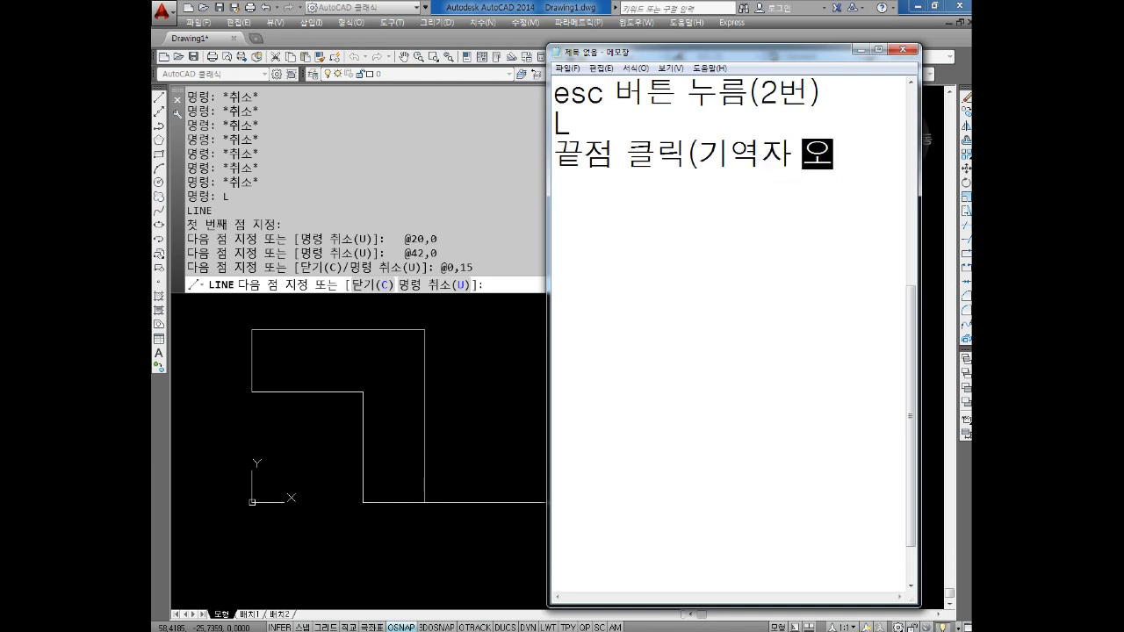
pyautogui.write('른쪽')
pyautogui.press('Return')
pyautogui.write('하다 ')
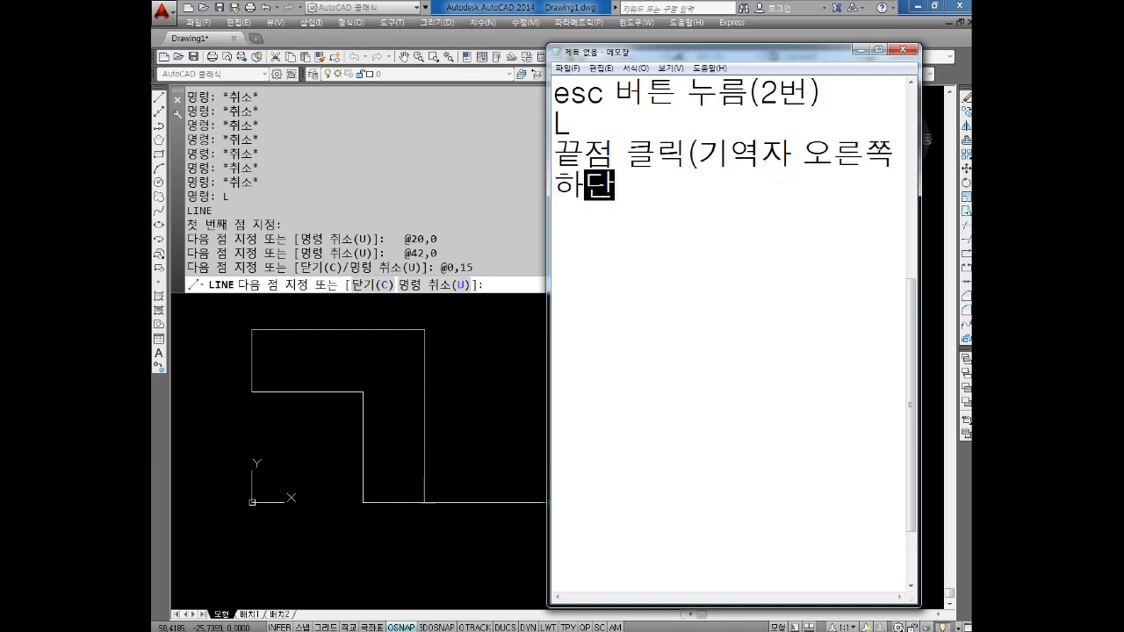
pyautogui.write('단 모서리')
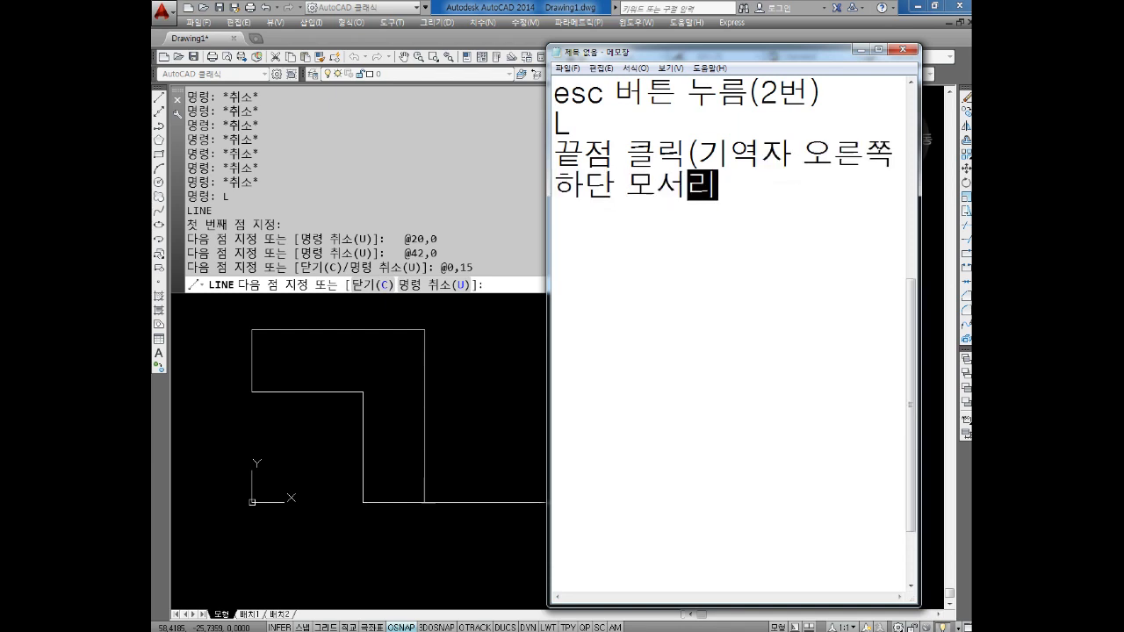
pyautogui.write(' 끝점)')
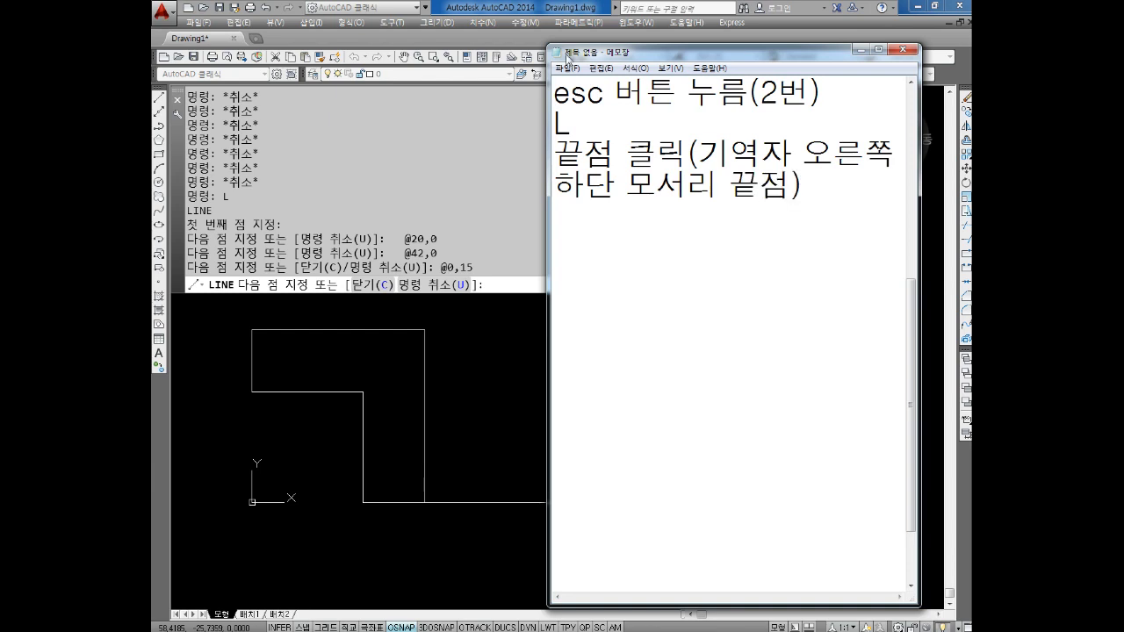
pyautogui.hotkey('alt', 'Tab')
pyautogui.press('Escape')
pyautogui.press('Escape')
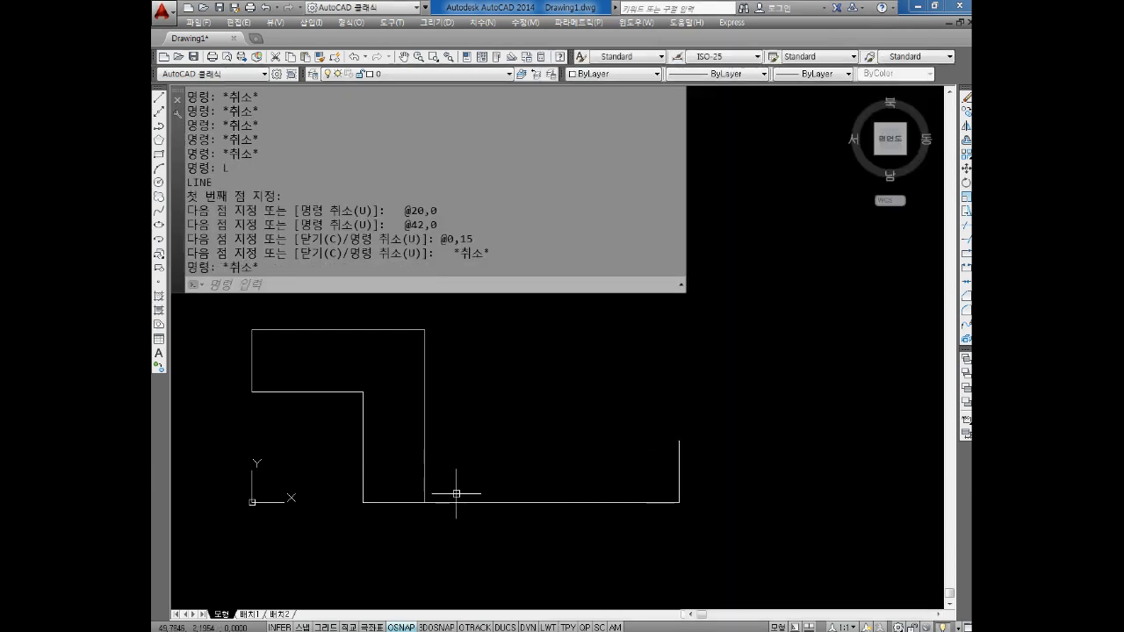
# - Draw a small circle centred on the L's lower-right corner and colour it Cyan
pyautogui.write('C')
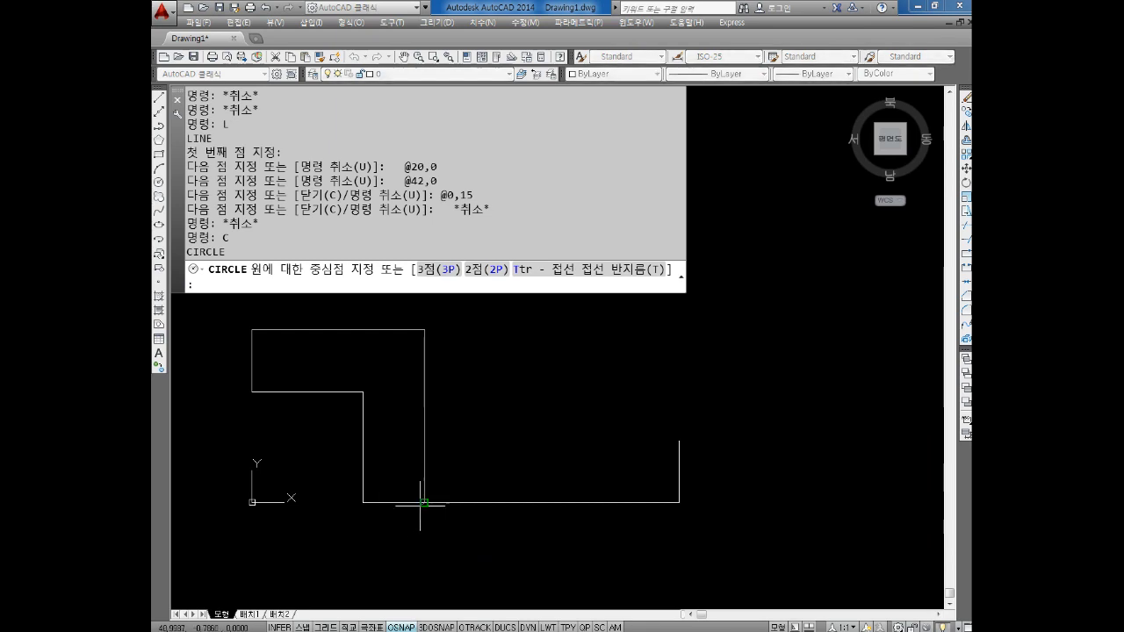
pyautogui.click(424, 503)
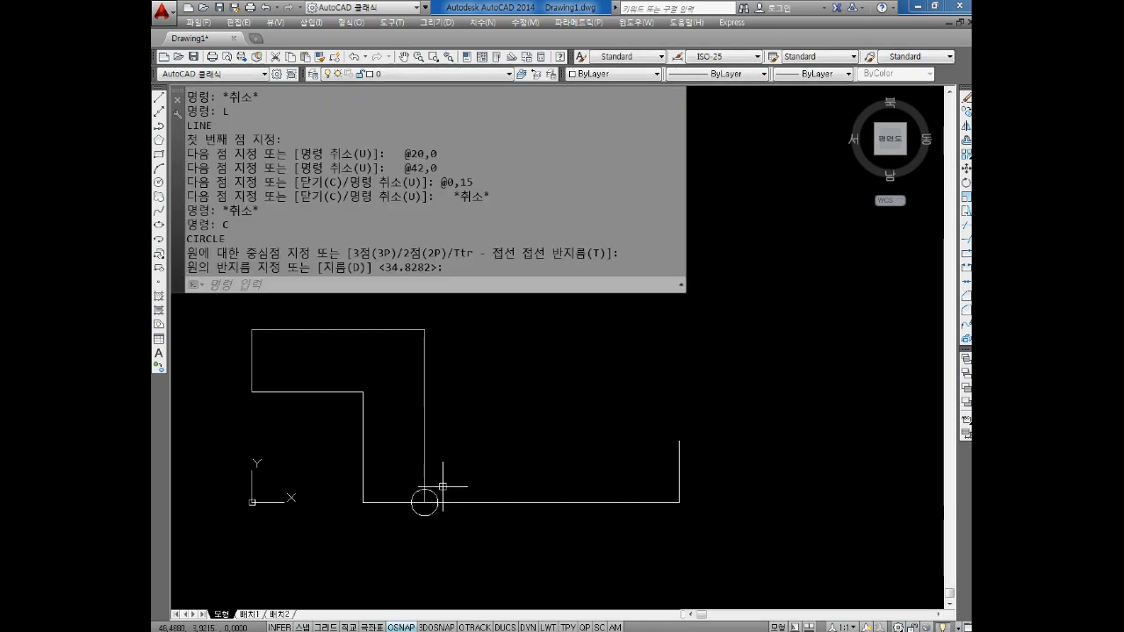
pyautogui.press('Escape')
pyautogui.click(436, 497)
pyautogui.click(629, 76)
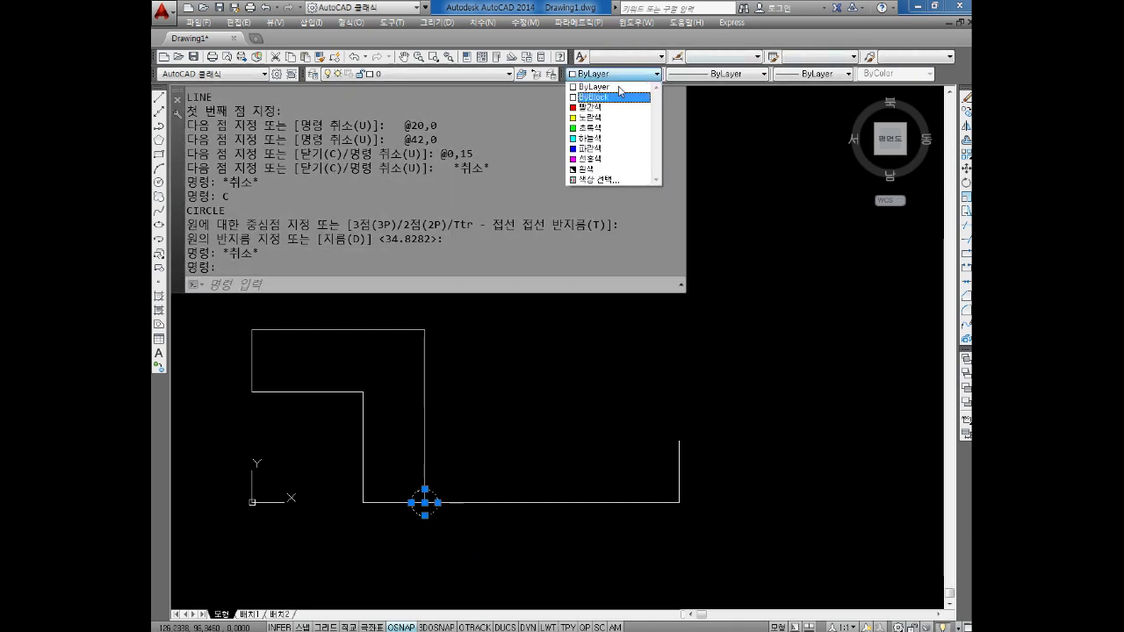
pyautogui.click(592, 148)
pyautogui.press('Escape')
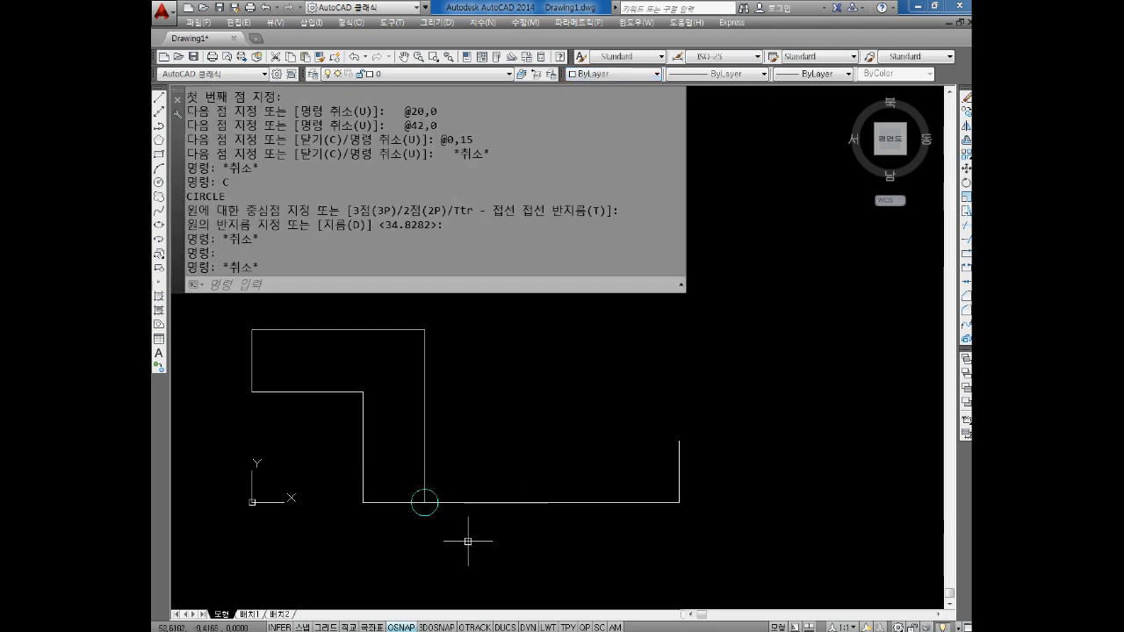
pyautogui.press('Escape')
pyautogui.press('Escape')
pyautogui.hotkey('alt', 'Tab')
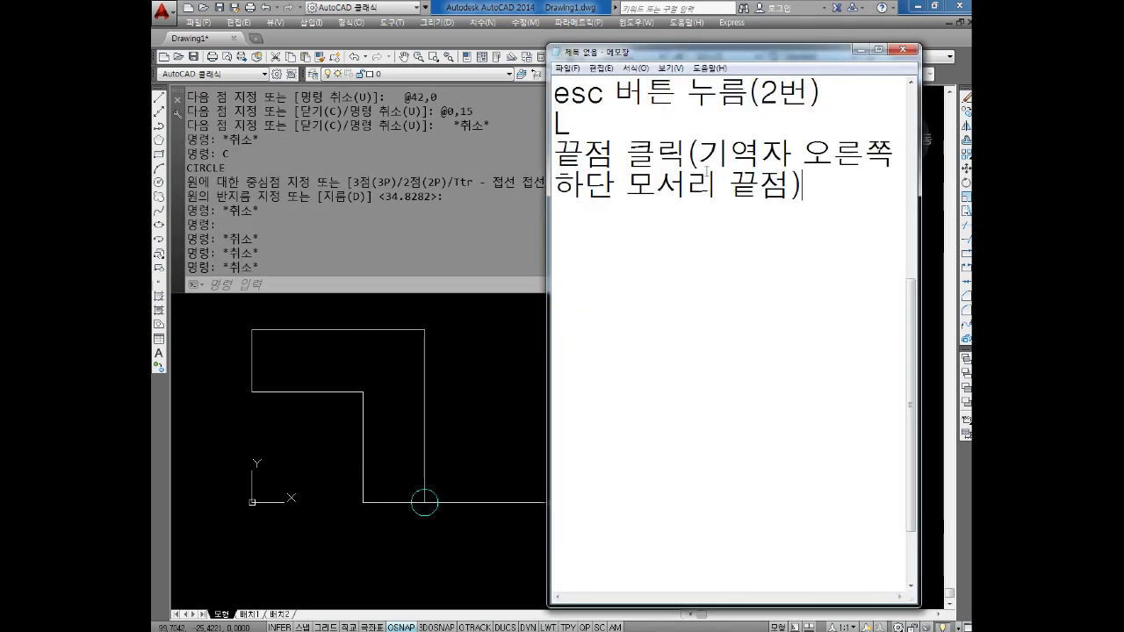
pyautogui.press('Return')
pyautogui.press('Return')
pyautogui.write('@')
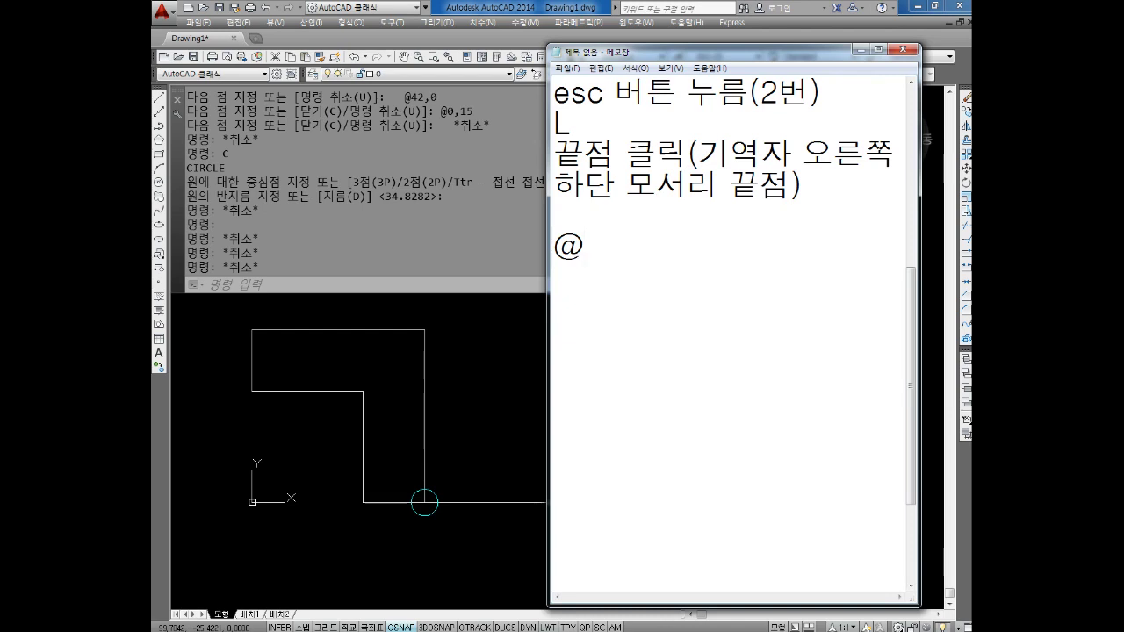
pyautogui.write('20.0')
pyautogui.press('BackSpace')
pyautogui.press('BackSpace')
pyautogui.write(',0 ')
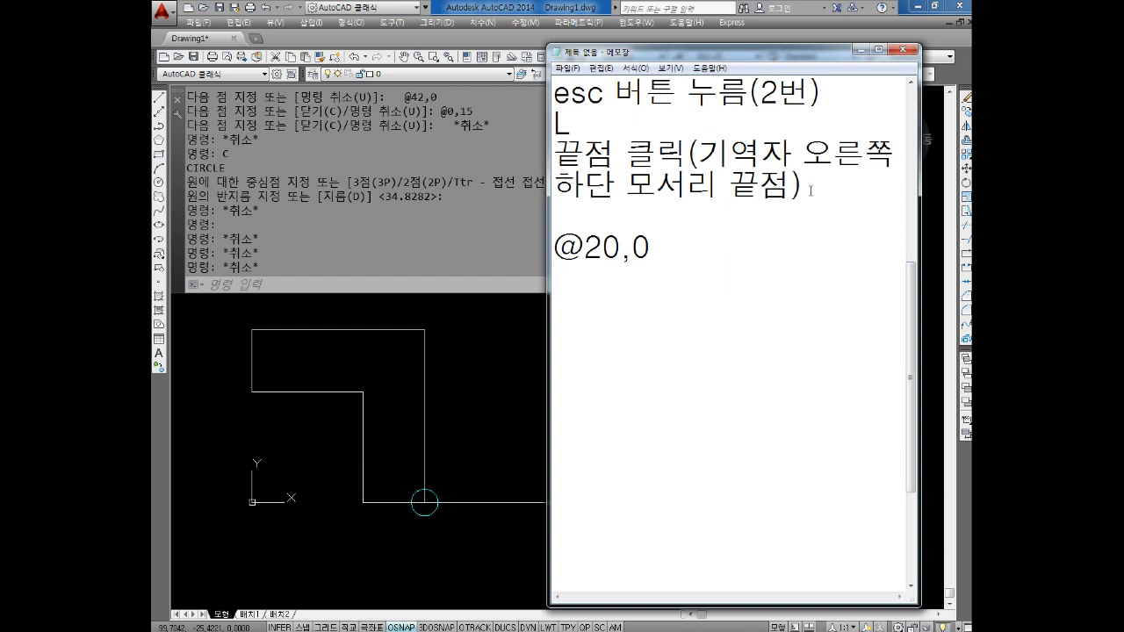
pyautogui.write('@42,')
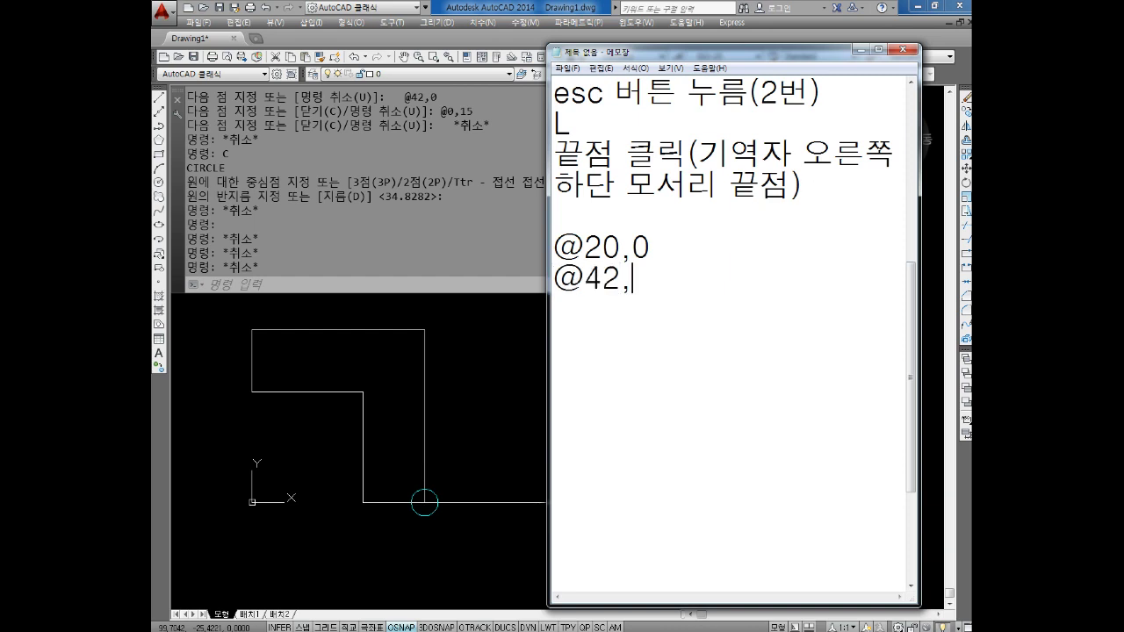
pyautogui.write('0')
pyautogui.press('Return')
pyautogui.write('@')
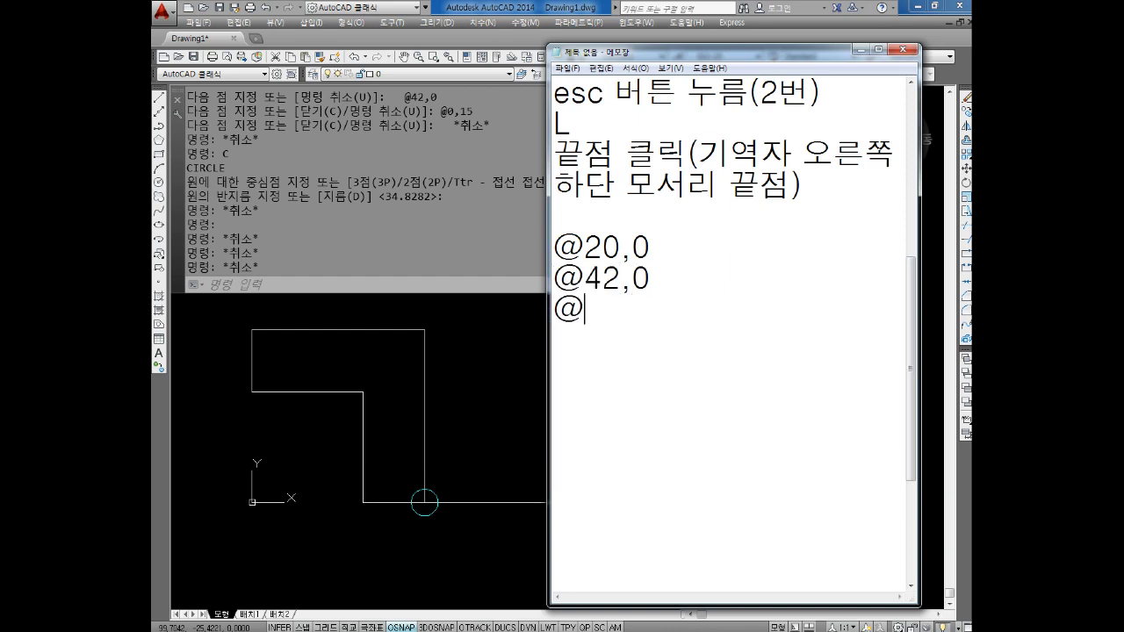
pyautogui.write('0,15')
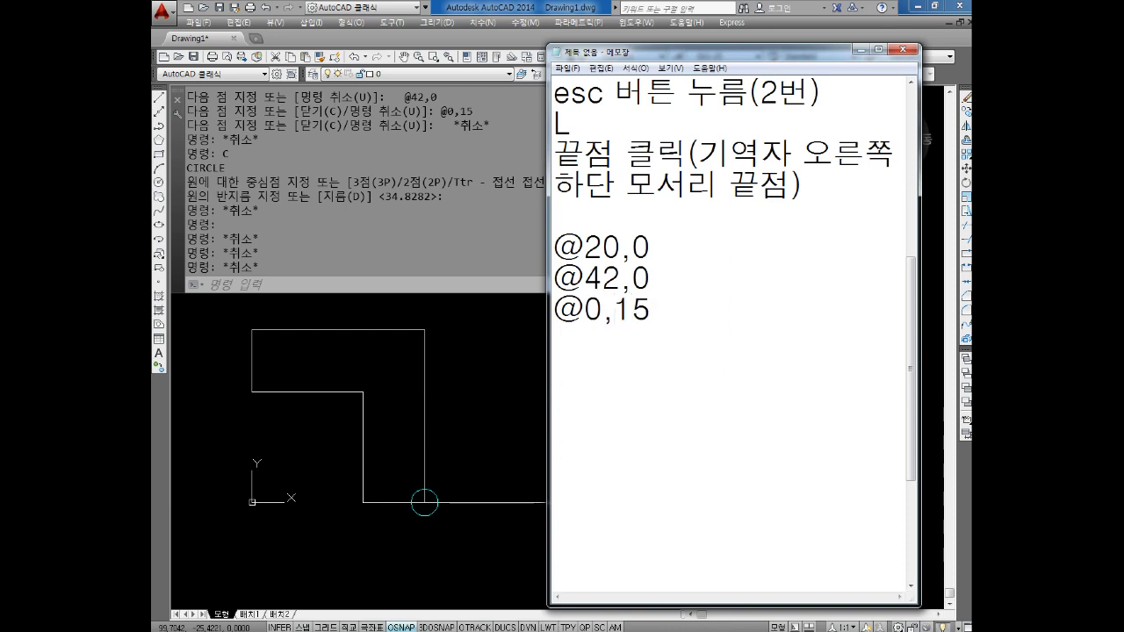
pyautogui.press('Return')
pyautogui.write('@')
# - Start a new LINE at the top endpoint of the 15-unit vertical segment
pyautogui.click(524, 401)
pyautogui.moveTo(726, 462); pyautogui.dragTo(623, 459, button='middle')
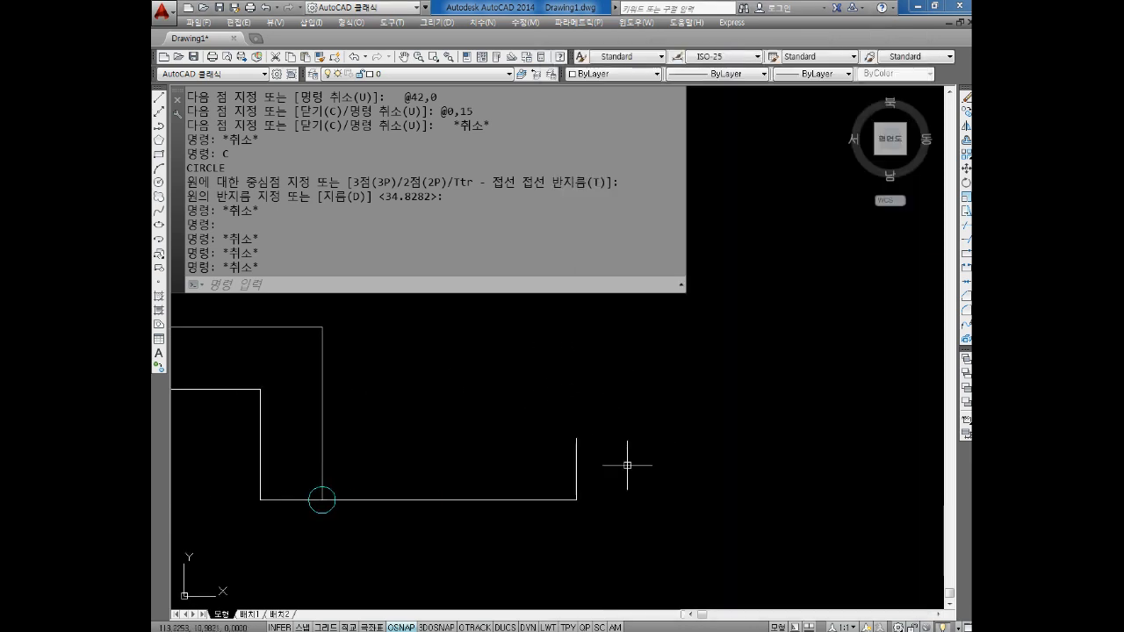
pyautogui.click(579, 448)
pyautogui.click(577, 439)
pyautogui.press('Escape')
pyautogui.press('Escape')
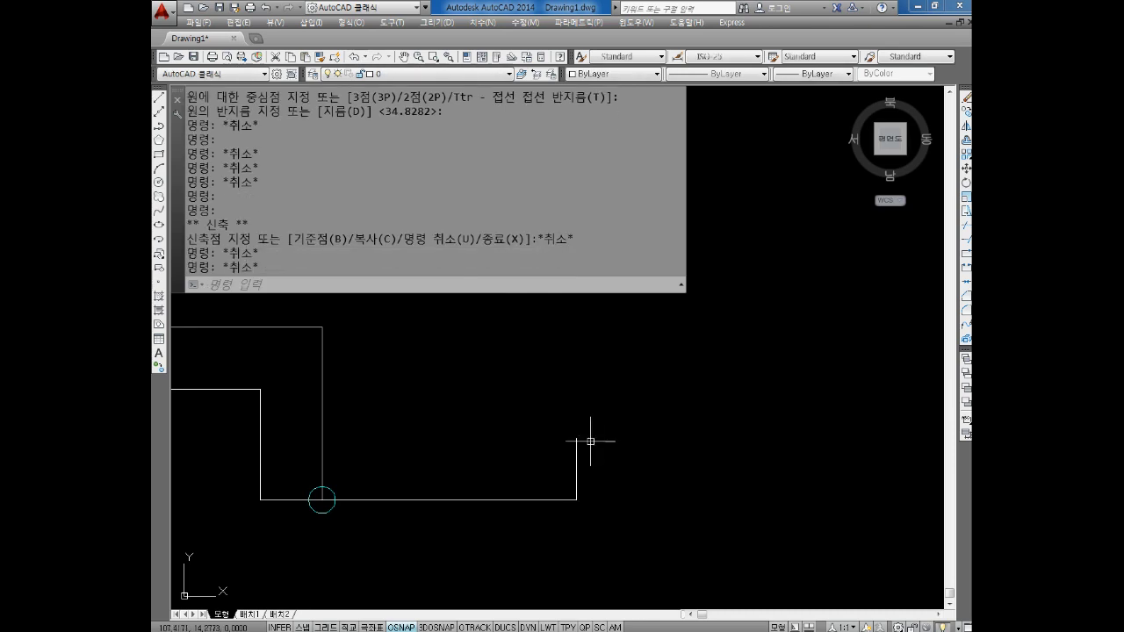
pyautogui.write('L')
pyautogui.press('Return')
pyautogui.click(576, 439)
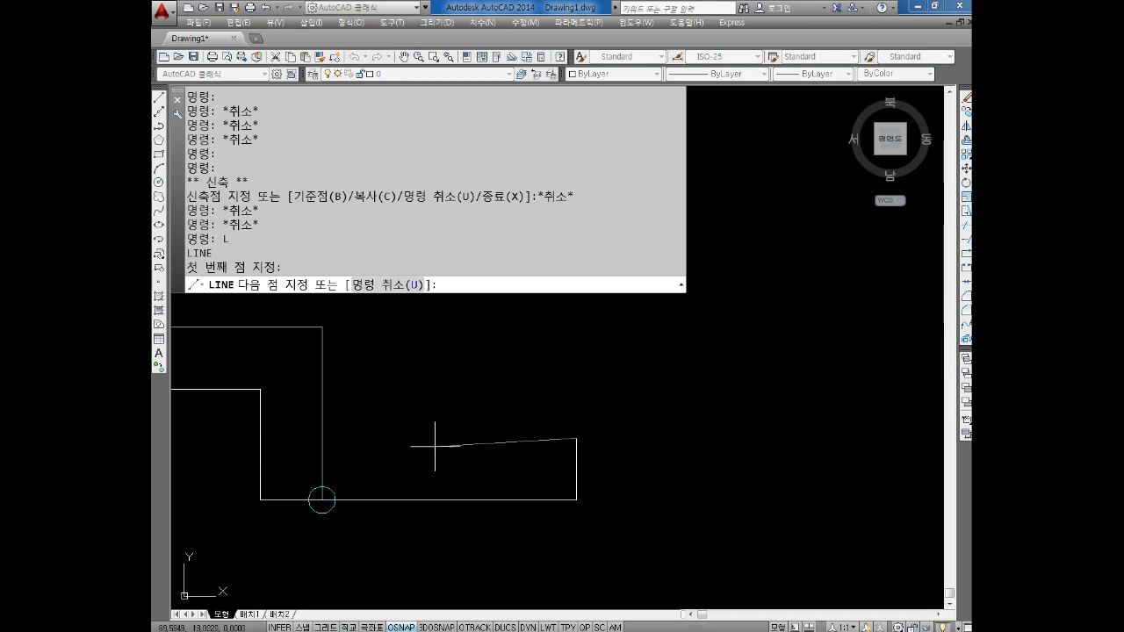
pyautogui.hotkey('alt', 'Tab')
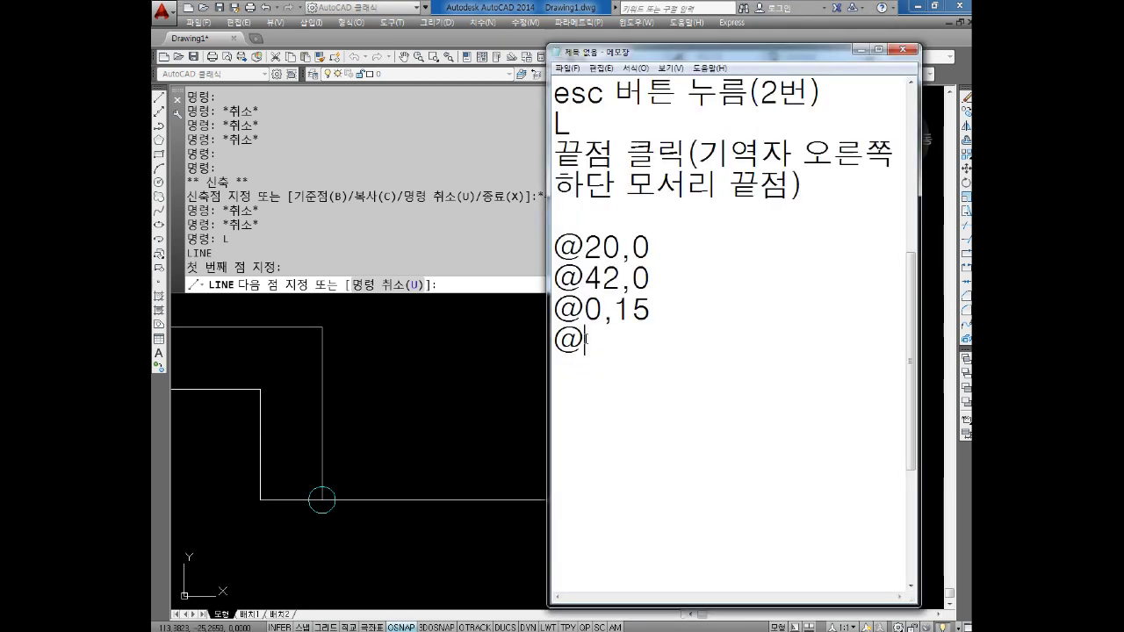
# - List the relative steps @-27,0, @0,27, @-15,0 and @0,-42 on separate lines
pyautogui.write('-27')
pyautogui.write(',0')
pyautogui.press('Return')
pyautogui.write('@')
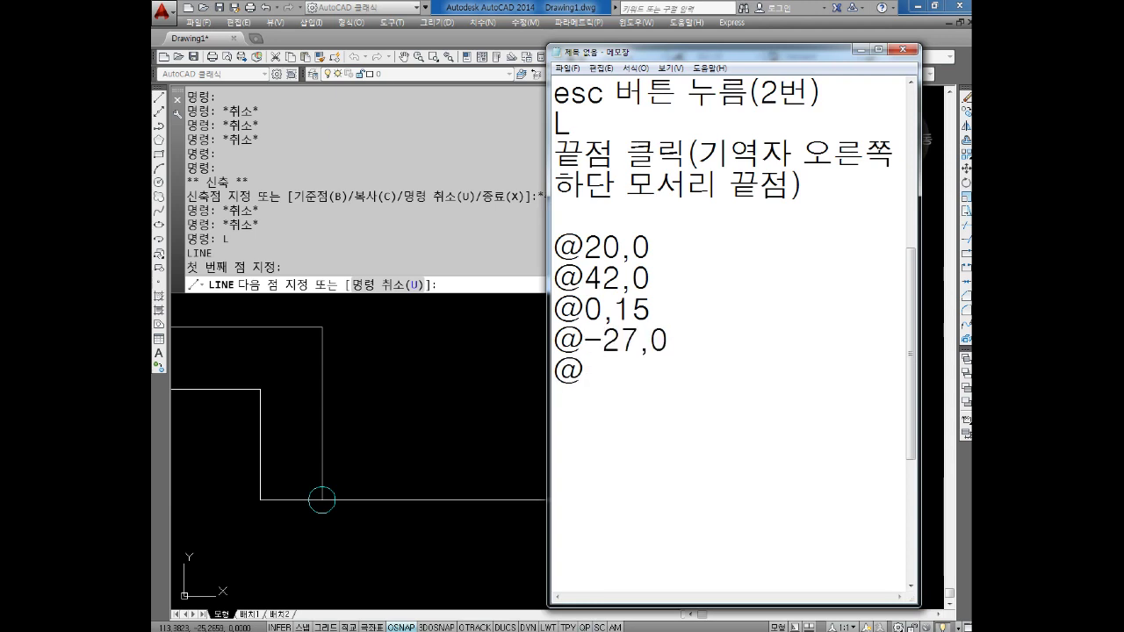
pyautogui.write('0')
pyautogui.write(',27')
pyautogui.press('Return')
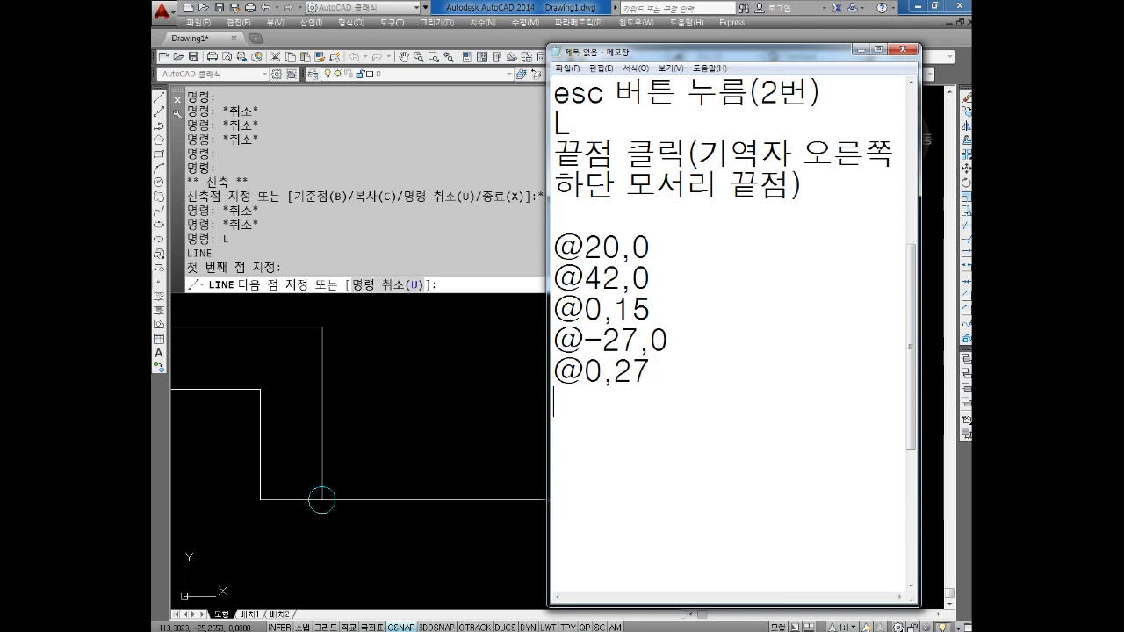
pyautogui.write('@-18')
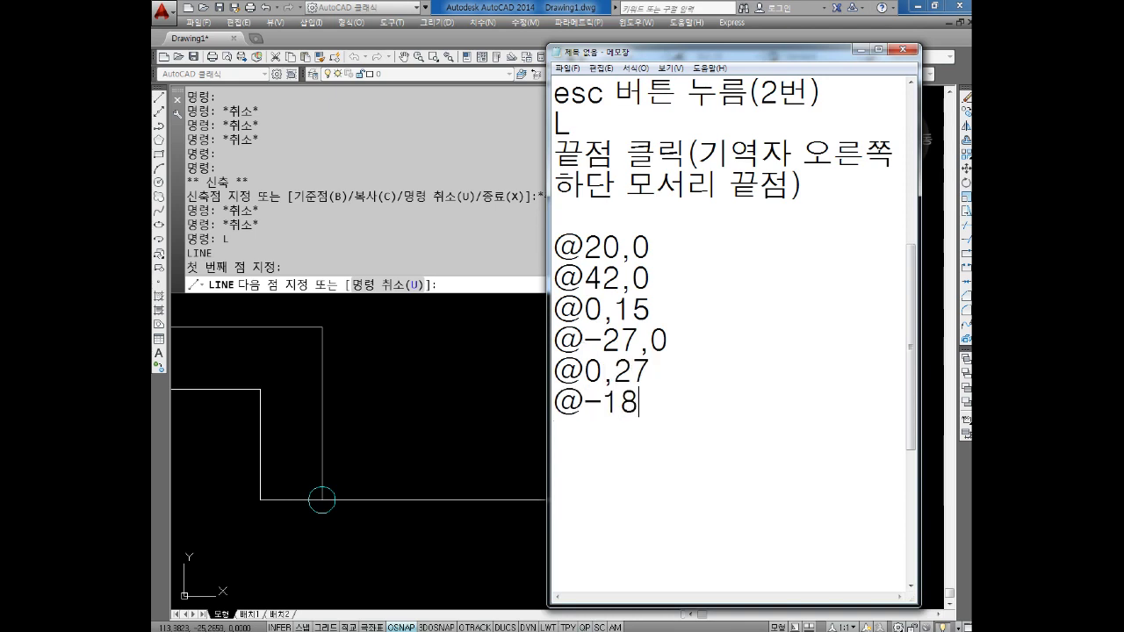
pyautogui.press('BackSpace')
pyautogui.write('5,')
pyautogui.write('0')
pyautogui.press('Return')
pyautogui.write('@')
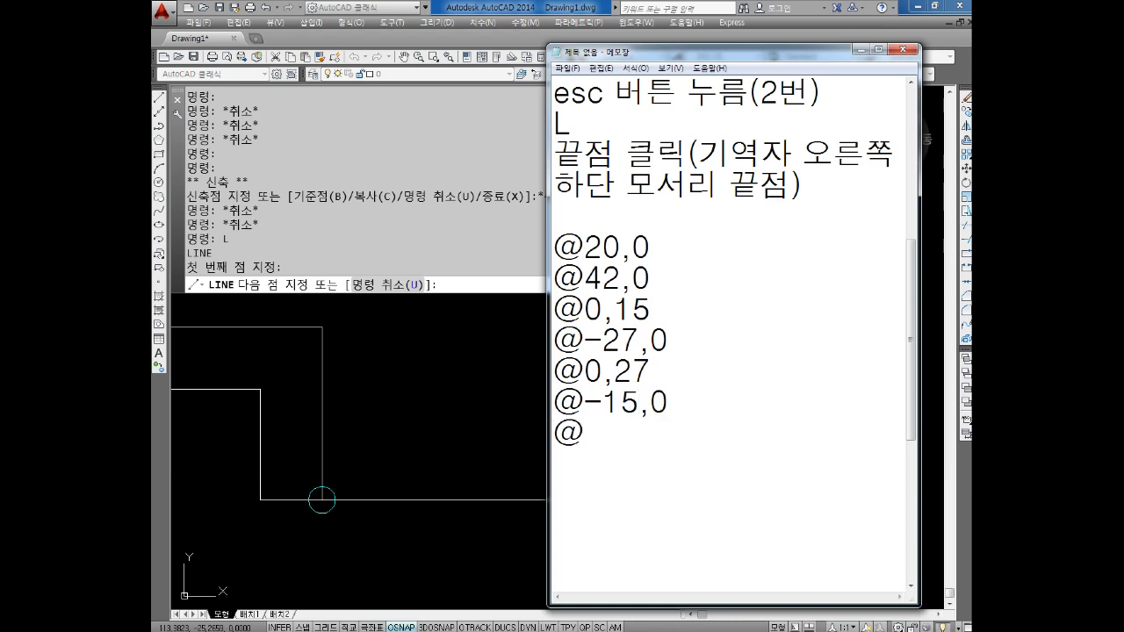
pyautogui.write('0')
pyautogui.write('-72')
pyautogui.press('BackSpace')
pyautogui.press('BackSpace')
pyautogui.write('42')
pyautogui.press('Return')
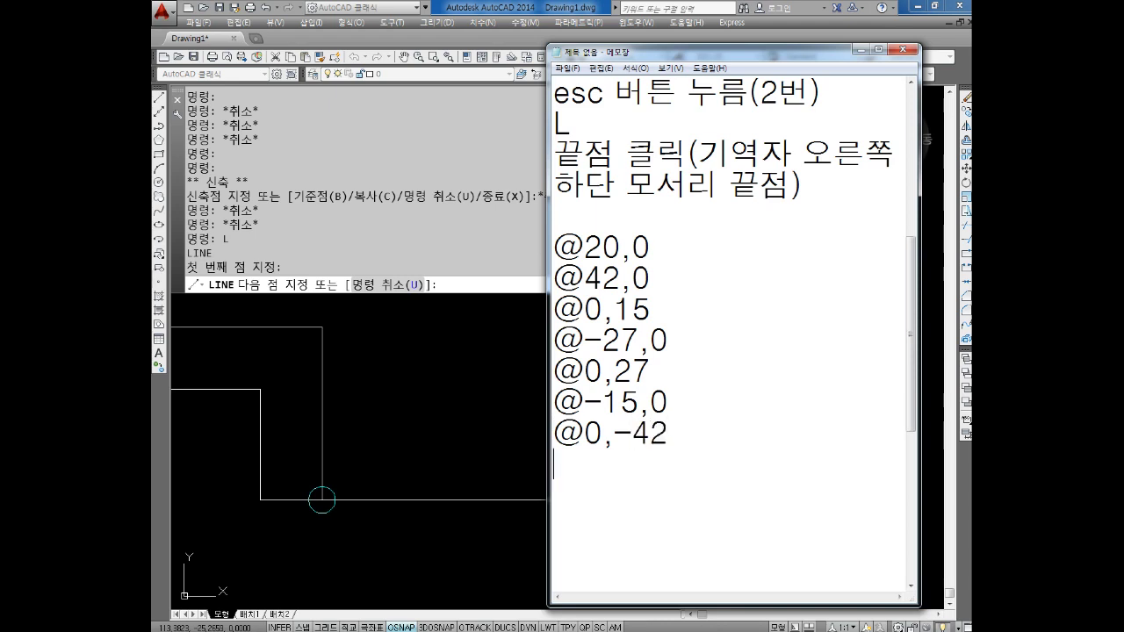
# - Add a closing line 'ESE 버늗 누름' without the stray bracket, followed by a blank line
pyautogui.write('ESE')
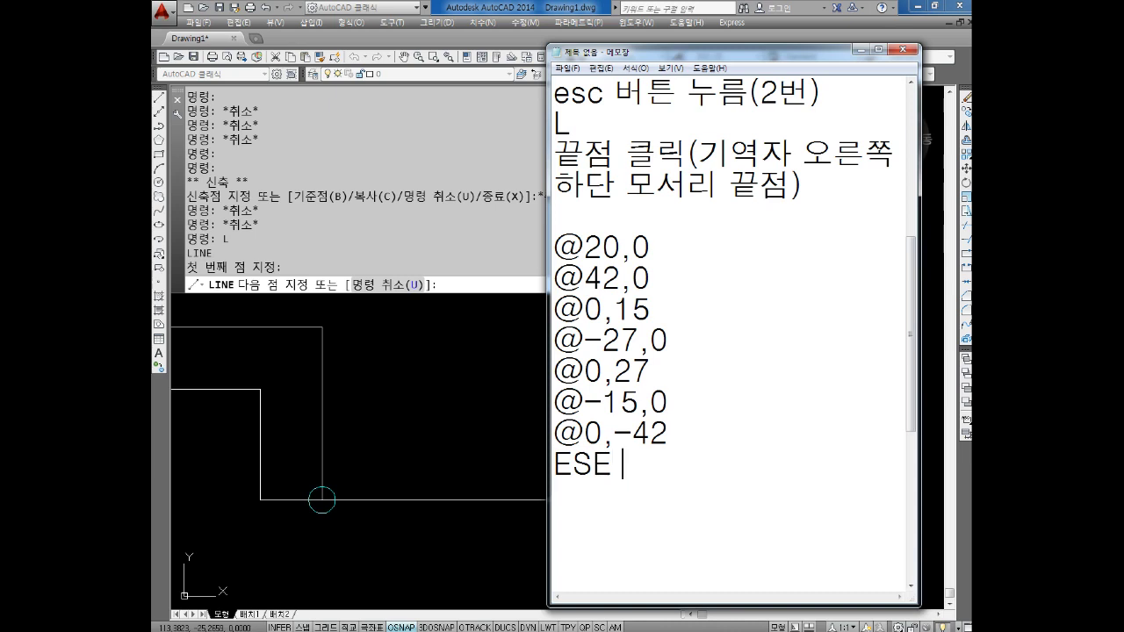
pyautogui.write(' 버늗 누름')
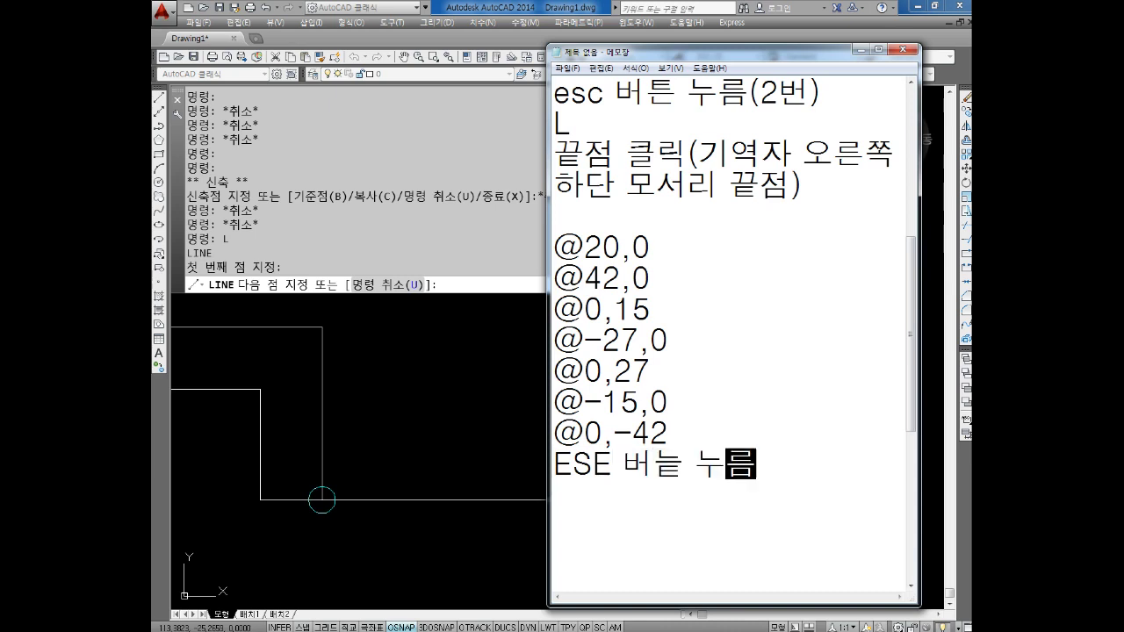
pyautogui.write(')')
pyautogui.press('BackSpace')
pyautogui.press('Return')
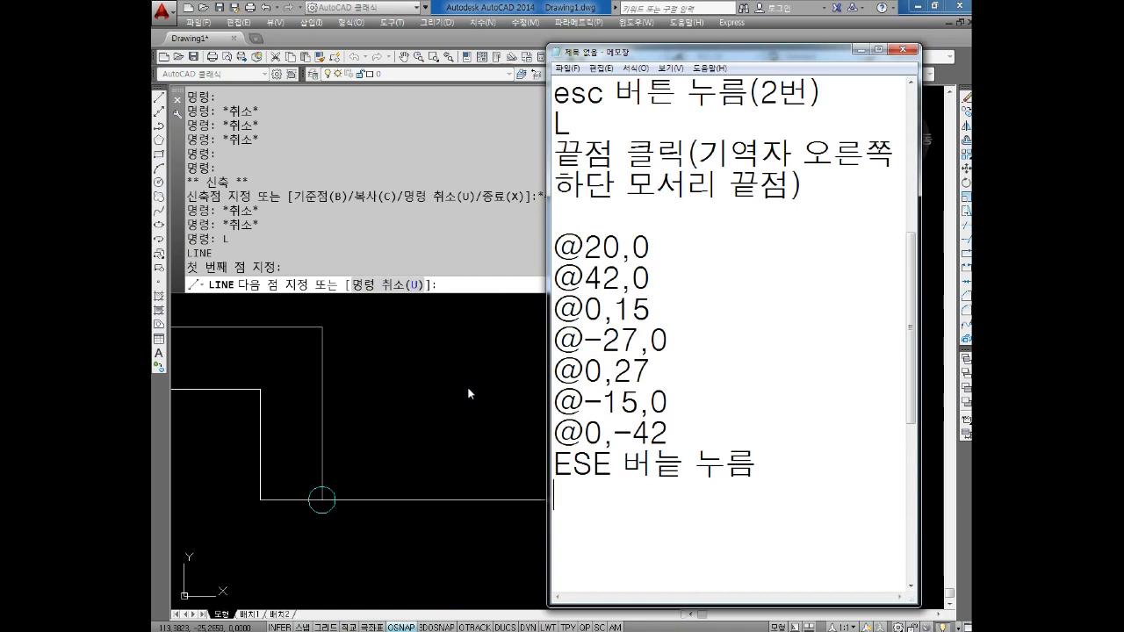
# - Draw the second L with @-27,0, @0,27, @-15,0 and @0,-42, then end LINE
pyautogui.click(467, 386)
pyautogui.write('@-2')
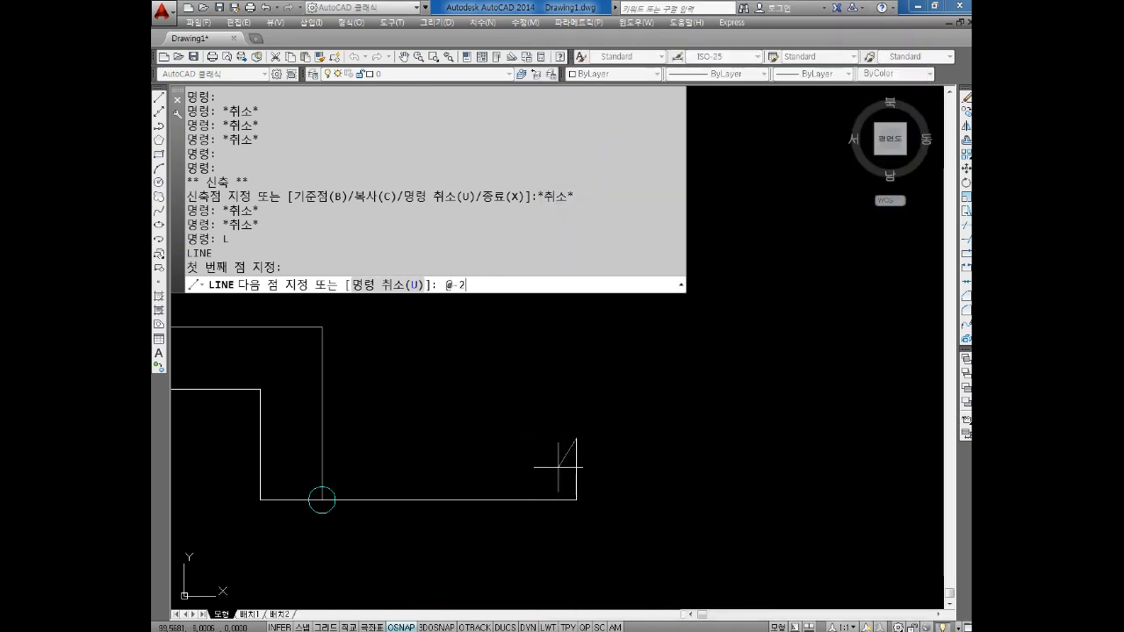
pyautogui.write('70')
pyautogui.write(',0')
pyautogui.press('Return')
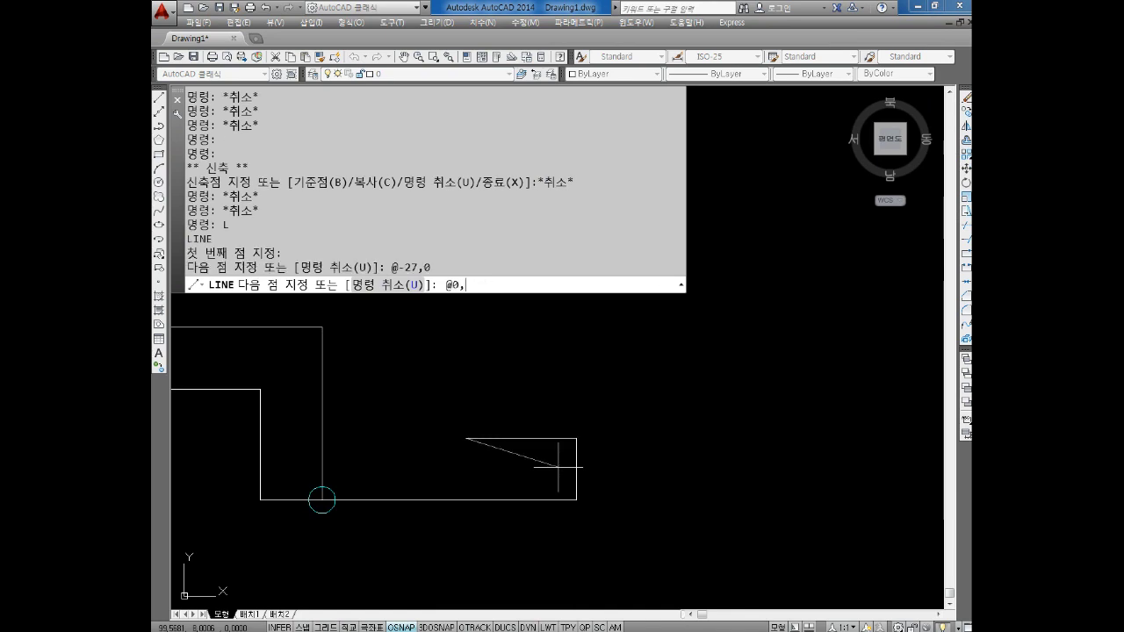
pyautogui.press('Return')
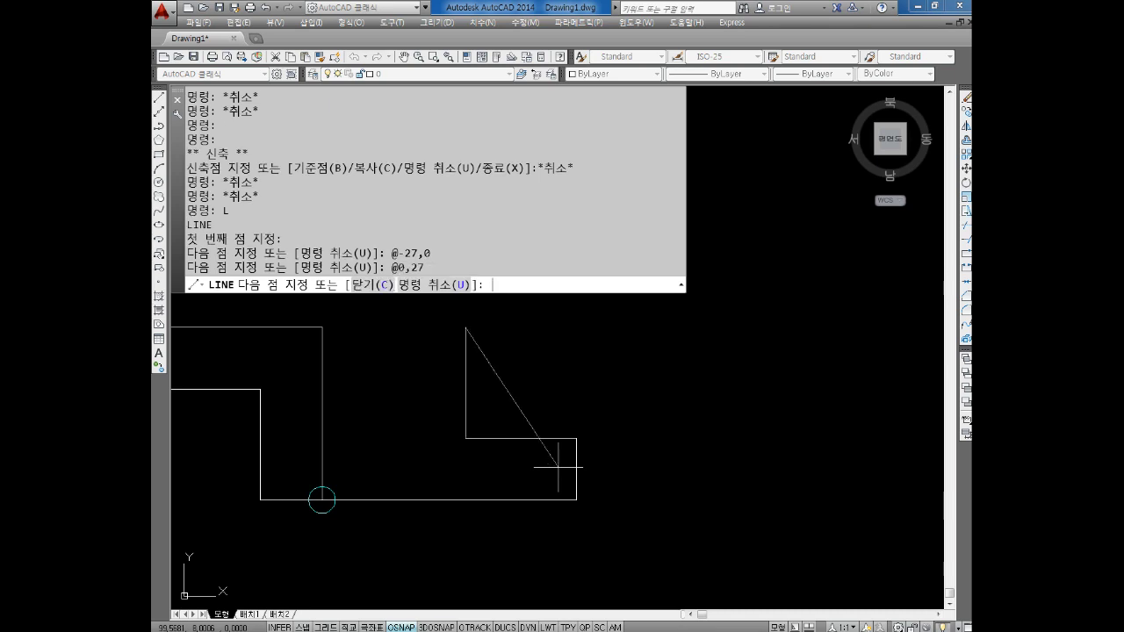
pyautogui.write('@-15,0')
pyautogui.press('Return')
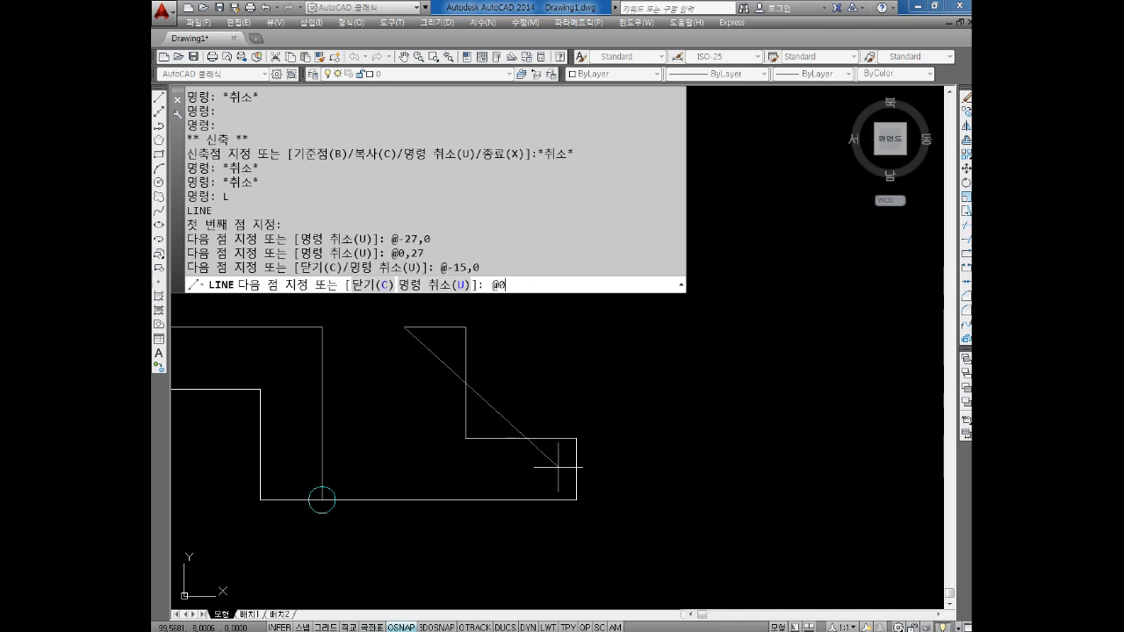
pyautogui.write(',-42')
pyautogui.press('Return')
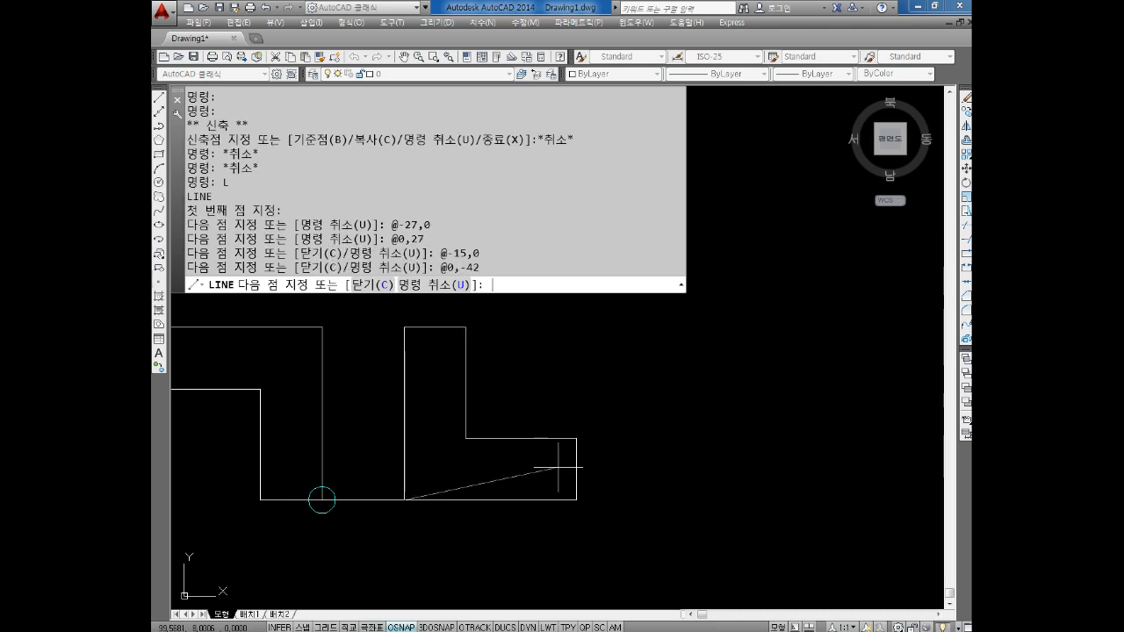
pyautogui.press('Escape')
pyautogui.moveTo(363, 547)
pyautogui.mouseDown(button='middle')
pyautogui.moveTo(461, 500)
pyautogui.moveTo(489, 546)
pyautogui.mouseUp(button='middle')
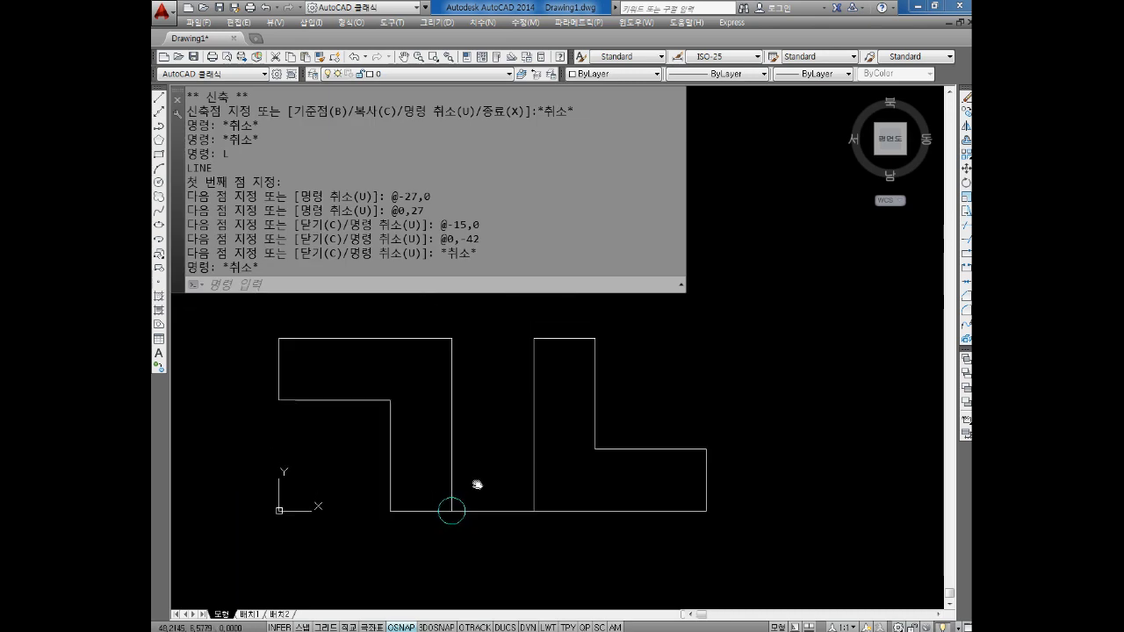
pyautogui.press('Escape')
# - Erase the bottom connecting line and leftover corner piece between the two L-shapes
pyautogui.click(508, 481)
pyautogui.click(459, 540)
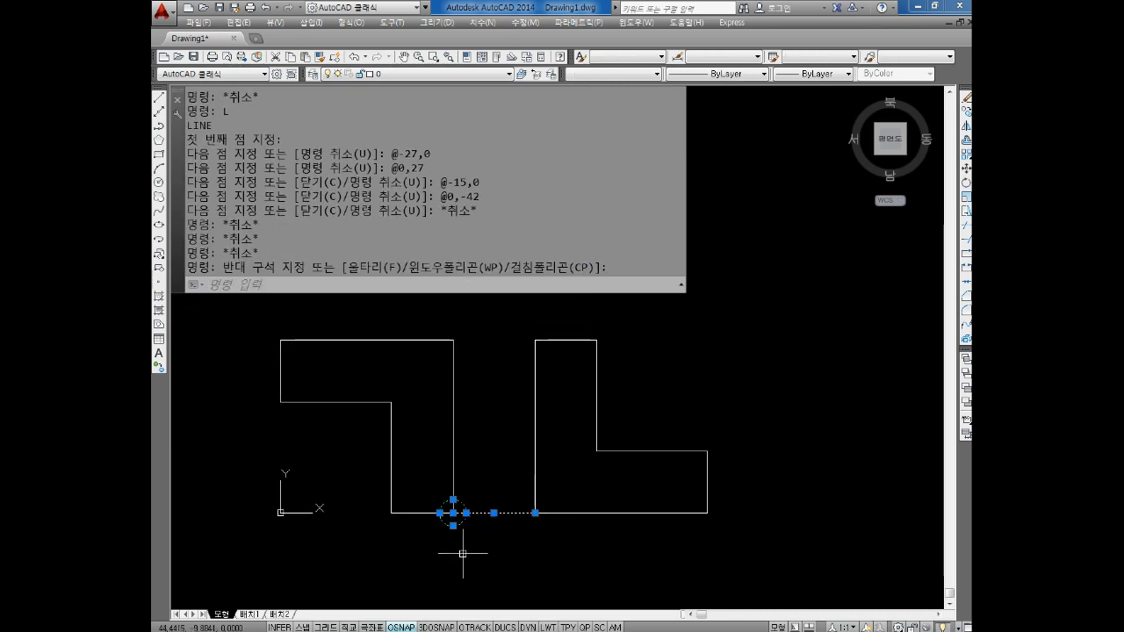
pyautogui.press('Delete')
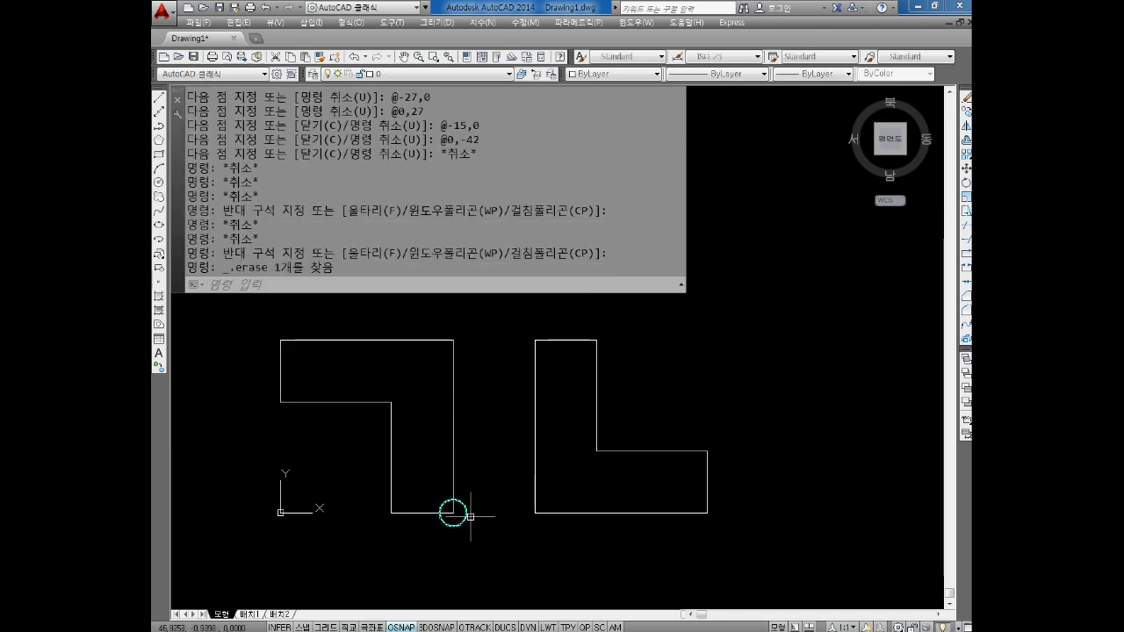
pyautogui.click(477, 526)
pyautogui.click(452, 491)
pyautogui.press('Delete')
pyautogui.moveTo(452, 532); pyautogui.dragTo(469, 524, button='middle')
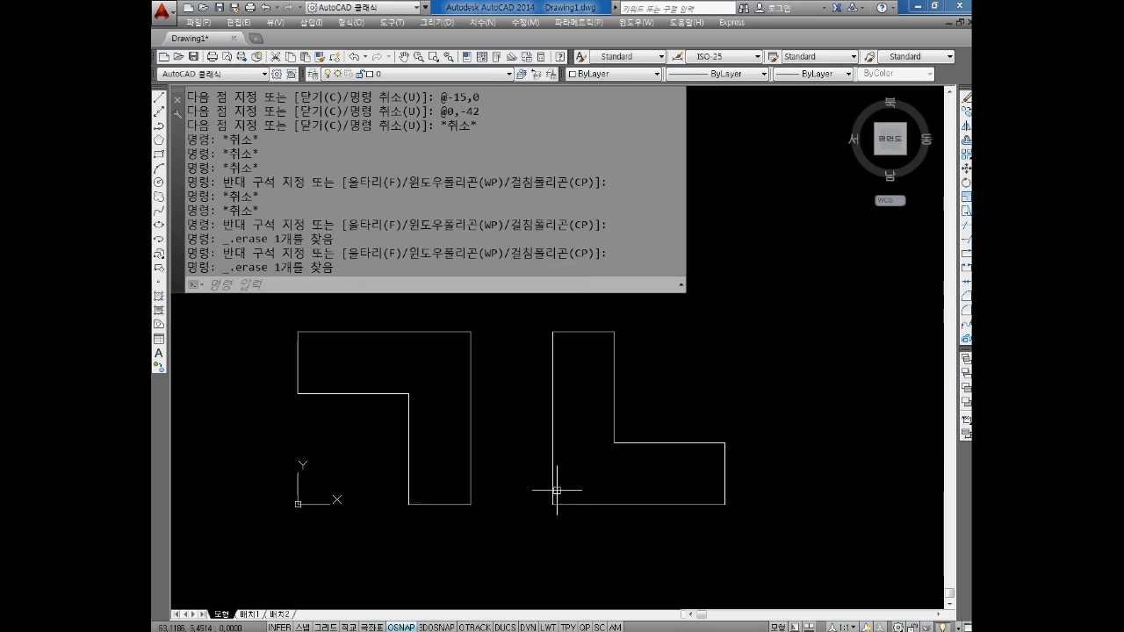
pyautogui.moveTo(554, 497); pyautogui.dragTo(570, 500, button='middle')
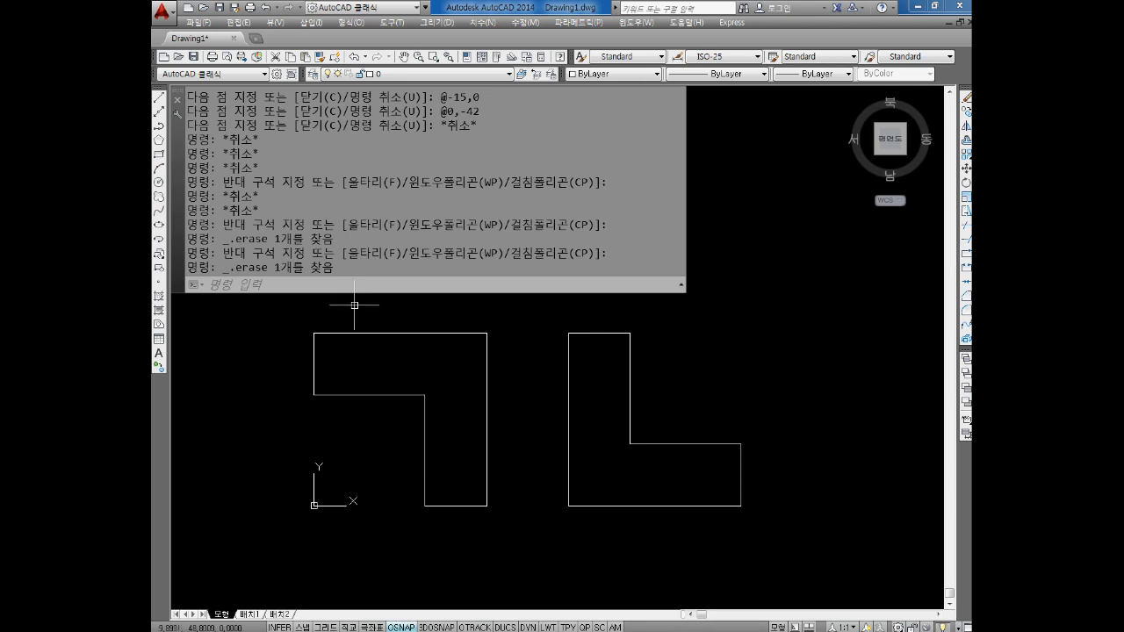
# - Show the Properties palette and inspect the left L's top line and short left vertical
pyautogui.hotkey('ctrl', '1')
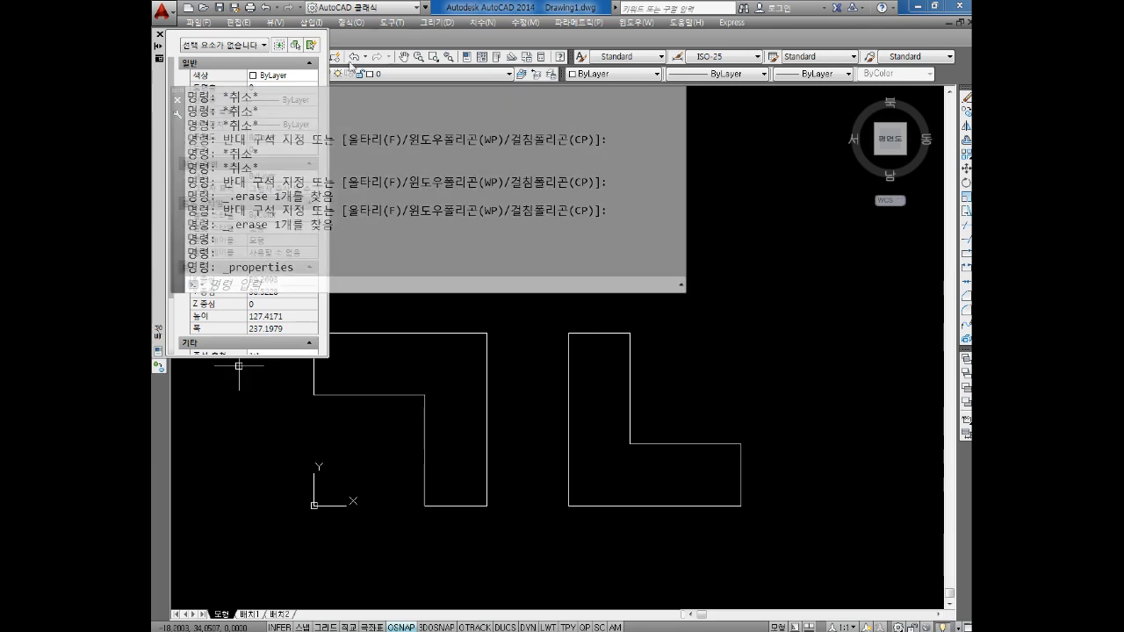
pyautogui.moveTo(172, 141); pyautogui.dragTo(426, 145)
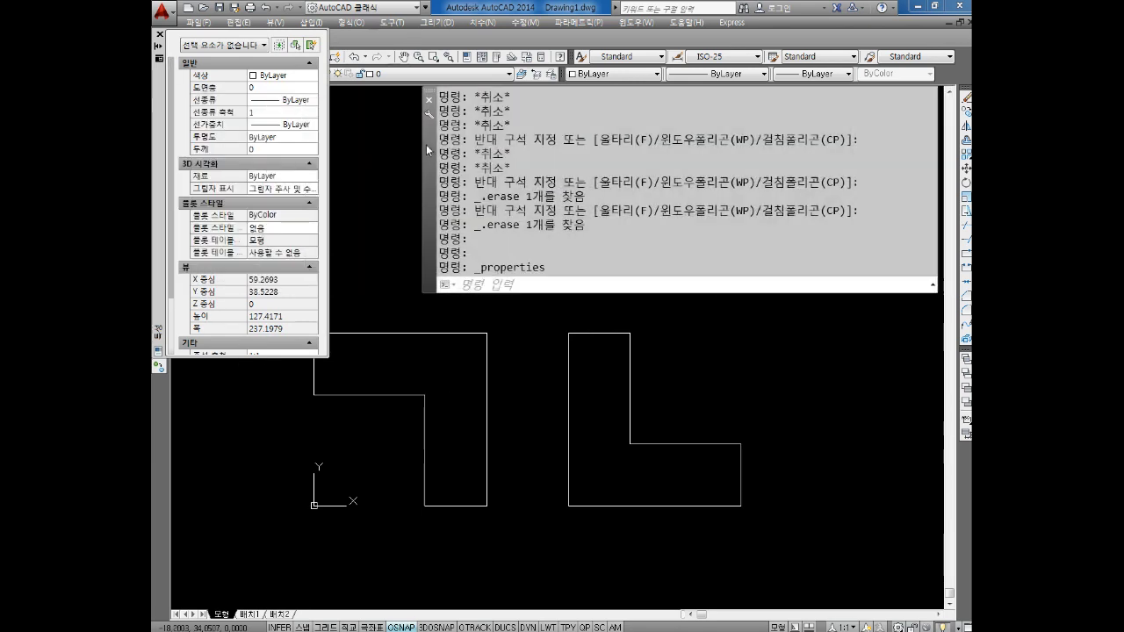
pyautogui.press('Escape')
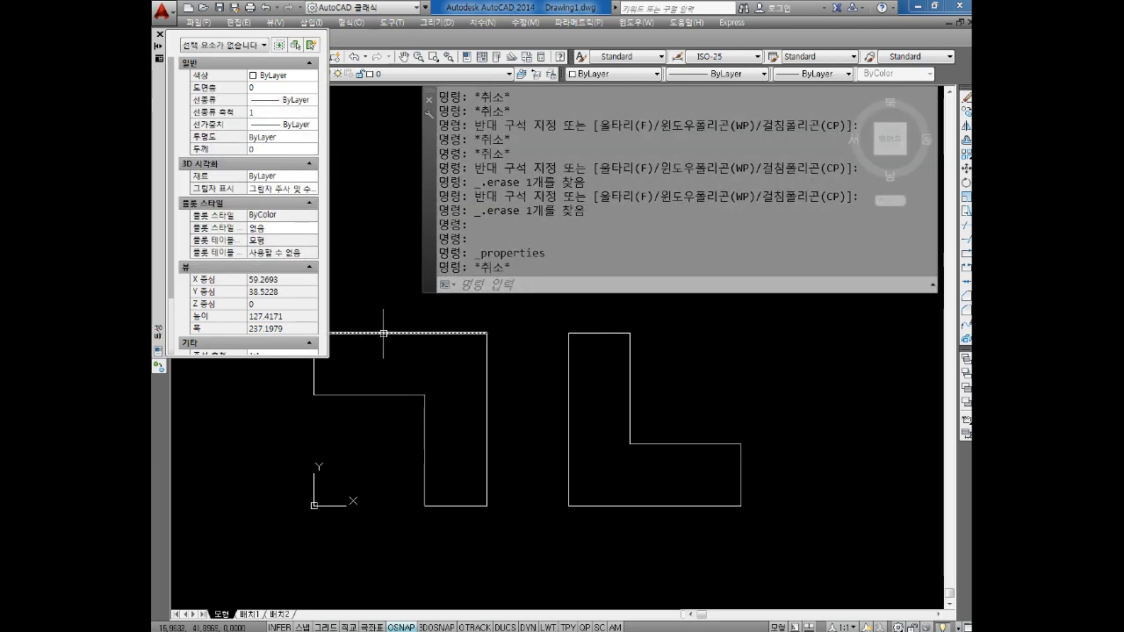
pyautogui.click(383, 333)
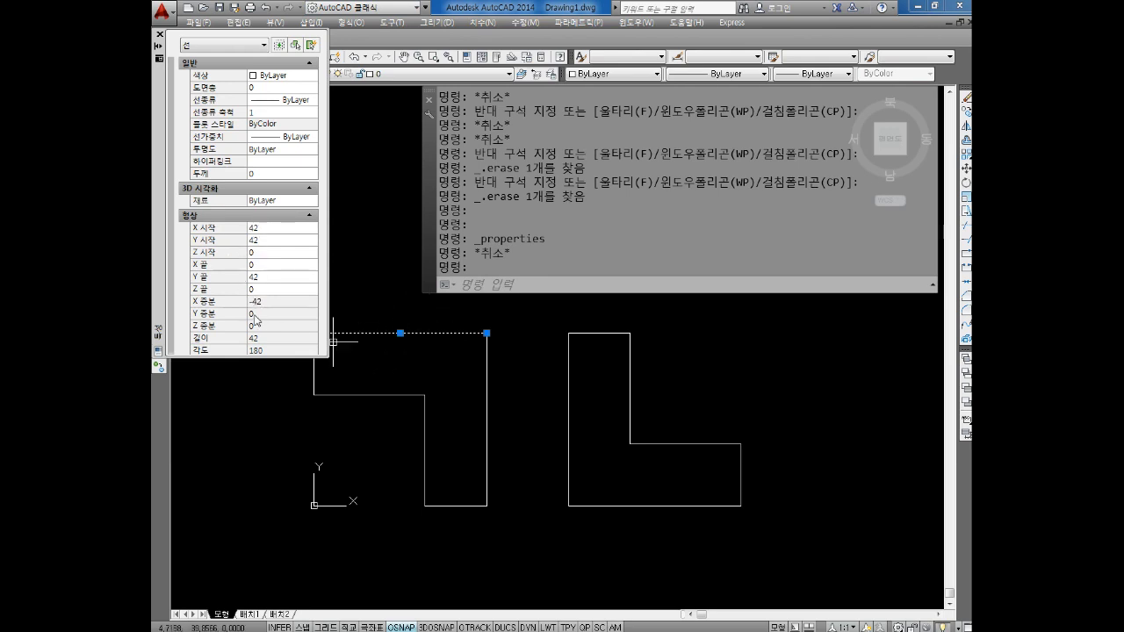
pyautogui.press('Escape')
pyautogui.press('Escape')
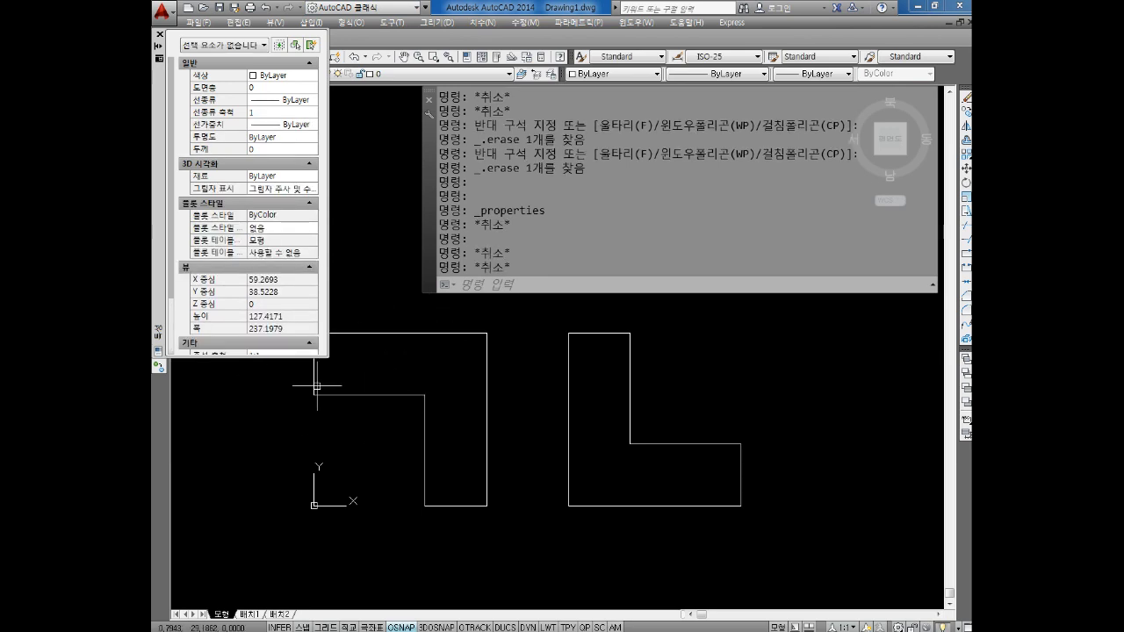
pyautogui.click(314, 384)
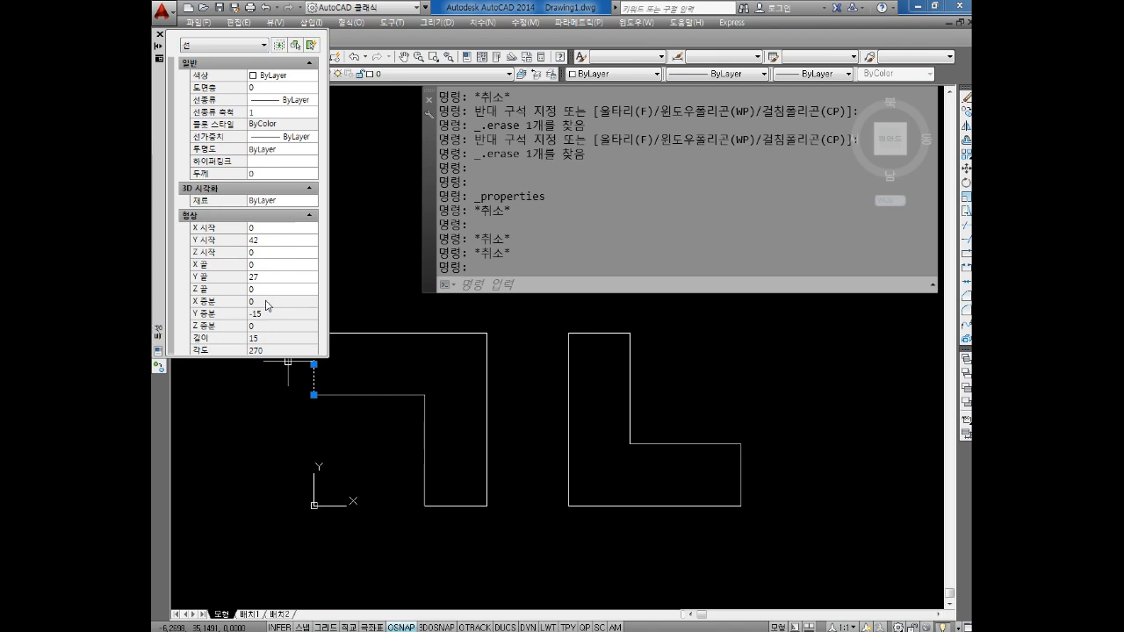
pyautogui.hotkey('ctrl', '1')
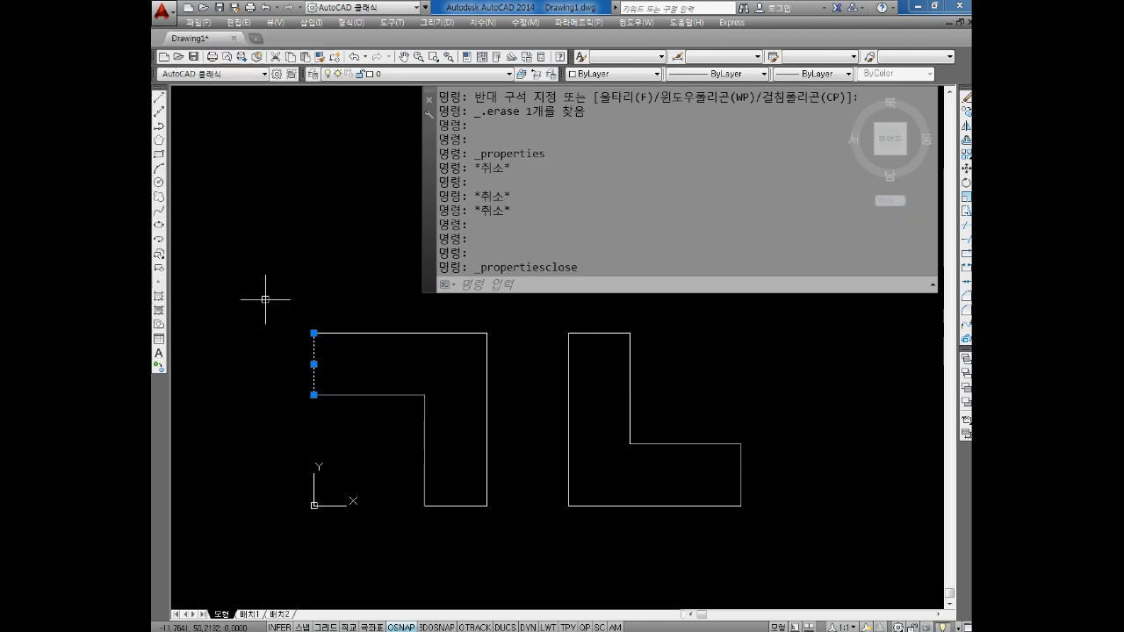
pyautogui.hotkey('ctrl', '1')
pyautogui.hotkey('ctrl', '1')
pyautogui.hotkey('ctrl', '1')
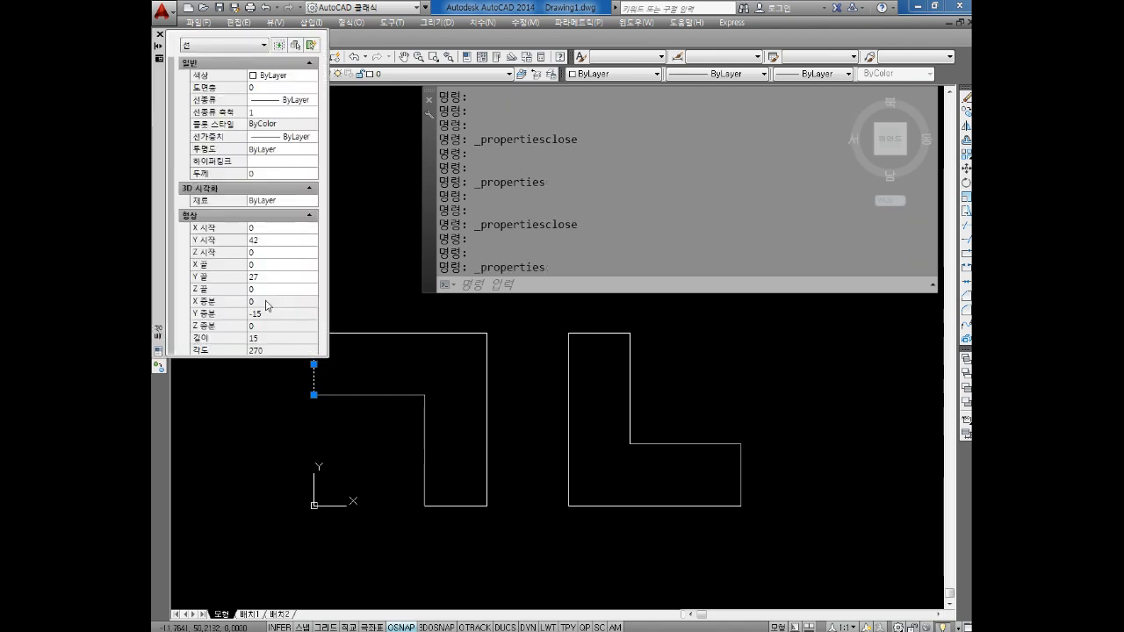
pyautogui.hotkey('ctrl', '1')
pyautogui.hotkey('ctrl', '1')
pyautogui.hotkey('ctrl', '1')
pyautogui.hotkey('ctrl', '1')
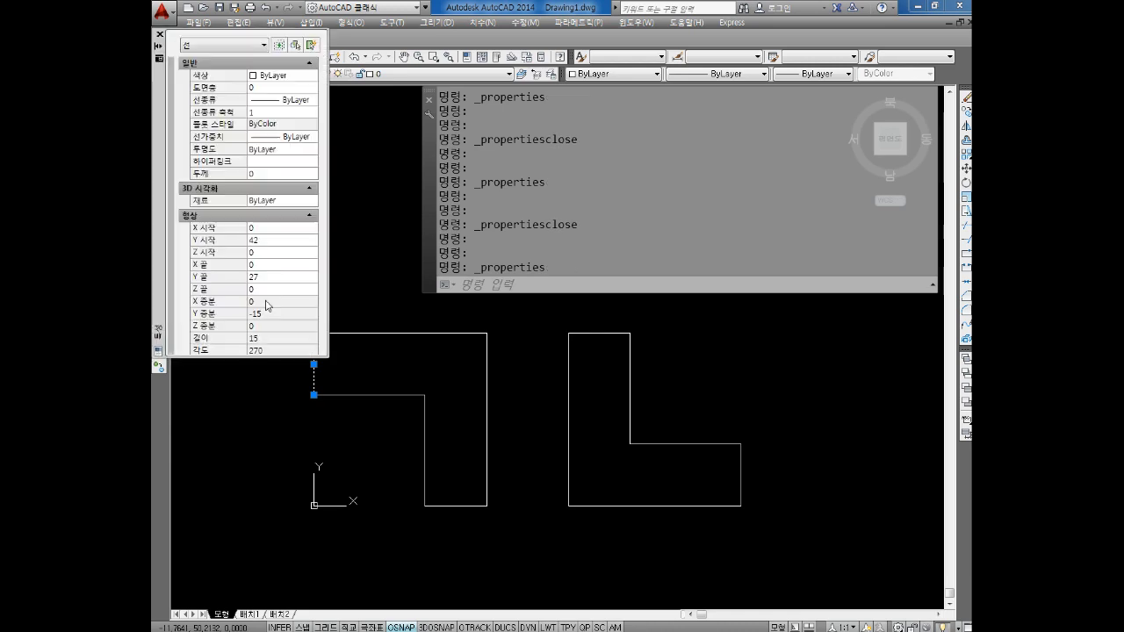
pyautogui.press('Escape')
pyautogui.press('Escape')
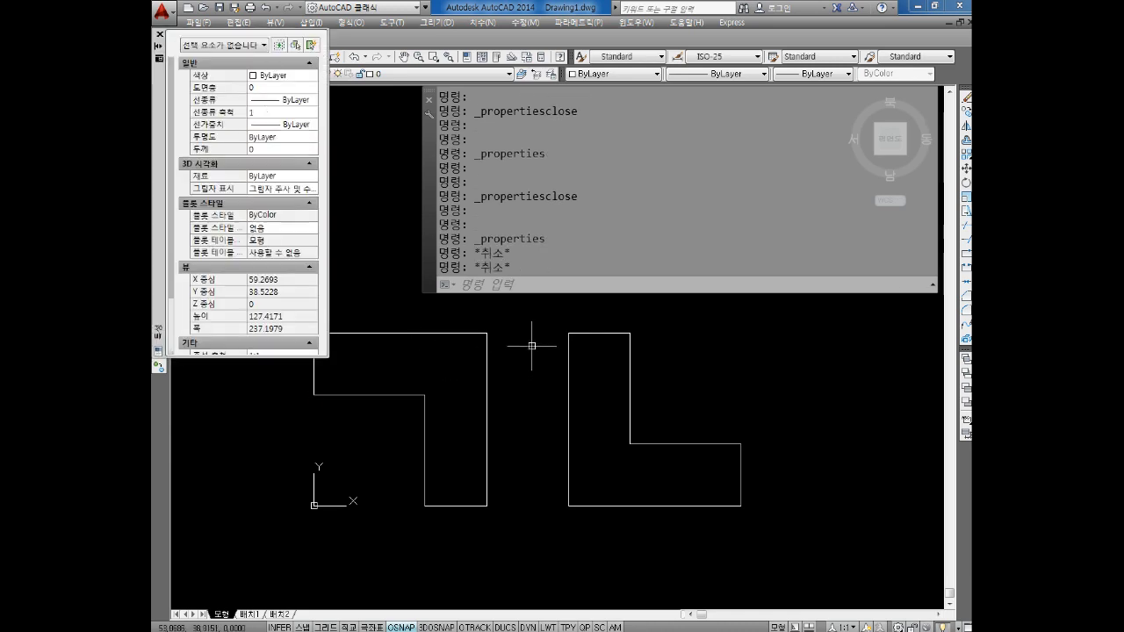
# - Check the left L's whole outline, bottom line and right vertical edge in Properties
pyautogui.click(517, 317)
pyautogui.click(395, 478)
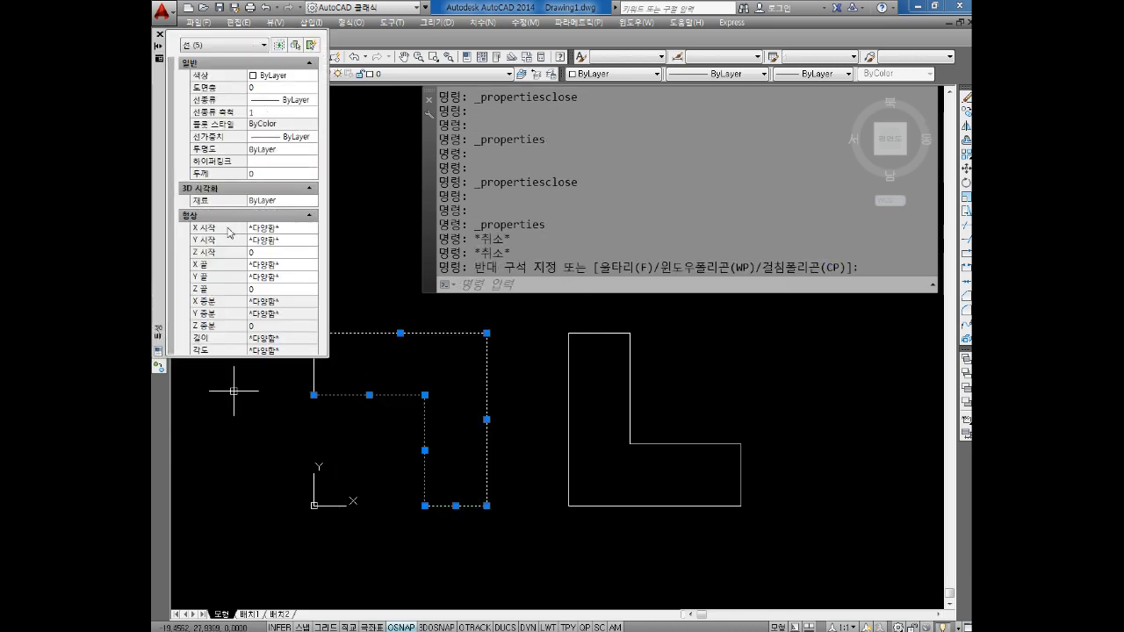
pyautogui.press('Escape')
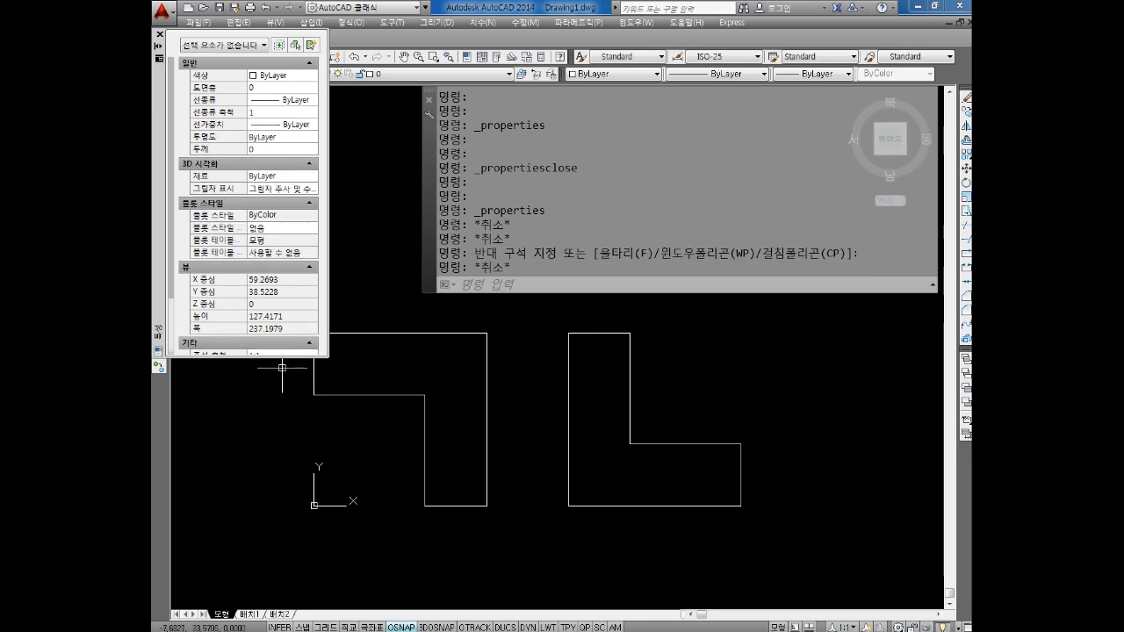
pyautogui.press('Escape')
pyautogui.press('Escape')
pyautogui.click(466, 489)
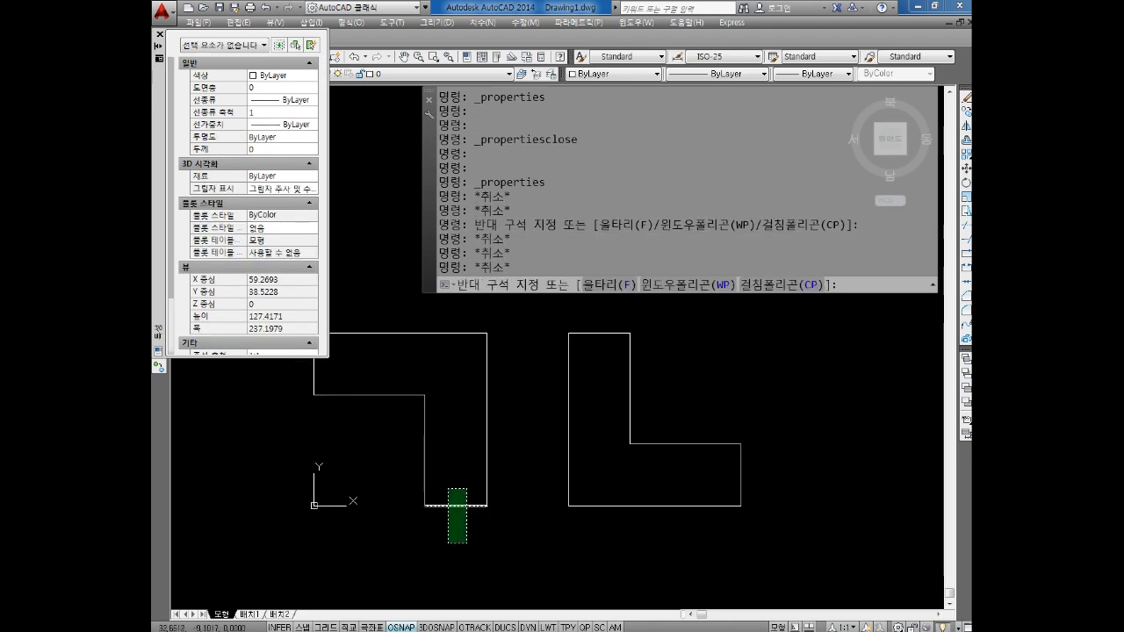
pyautogui.click(449, 544)
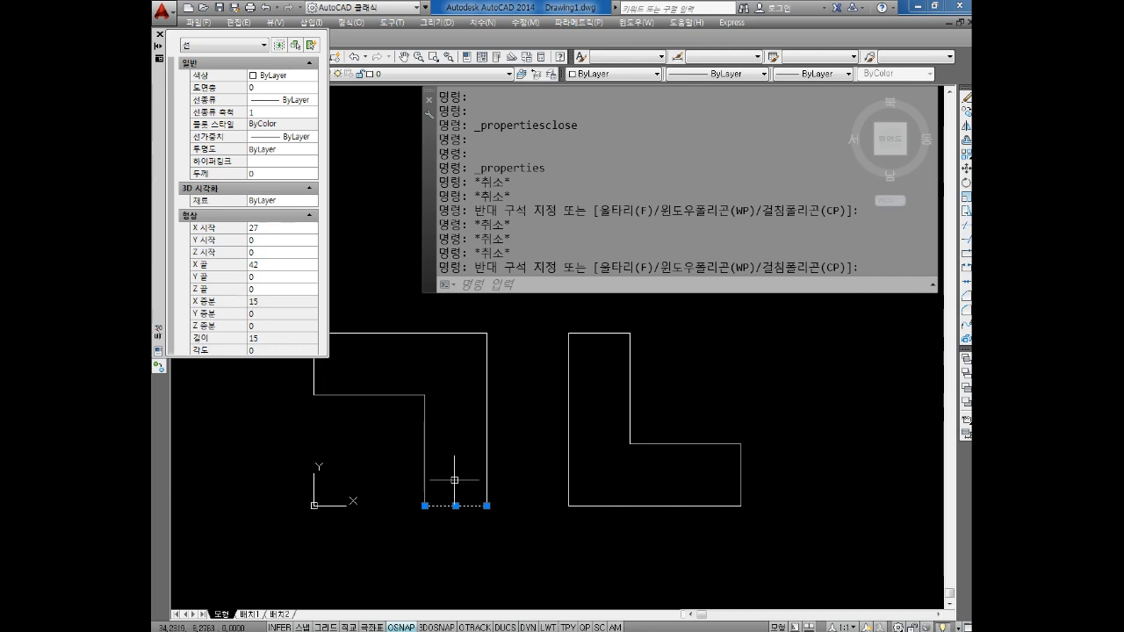
pyautogui.press('Escape')
pyautogui.press('Escape')
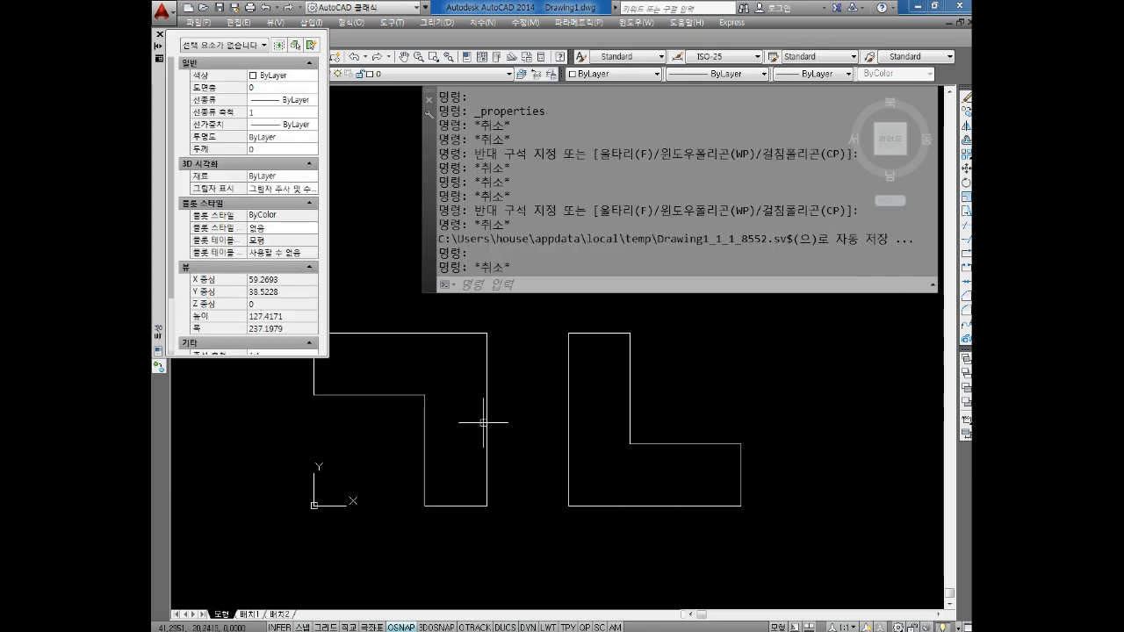
pyautogui.click(512, 372)
pyautogui.click(463, 444)
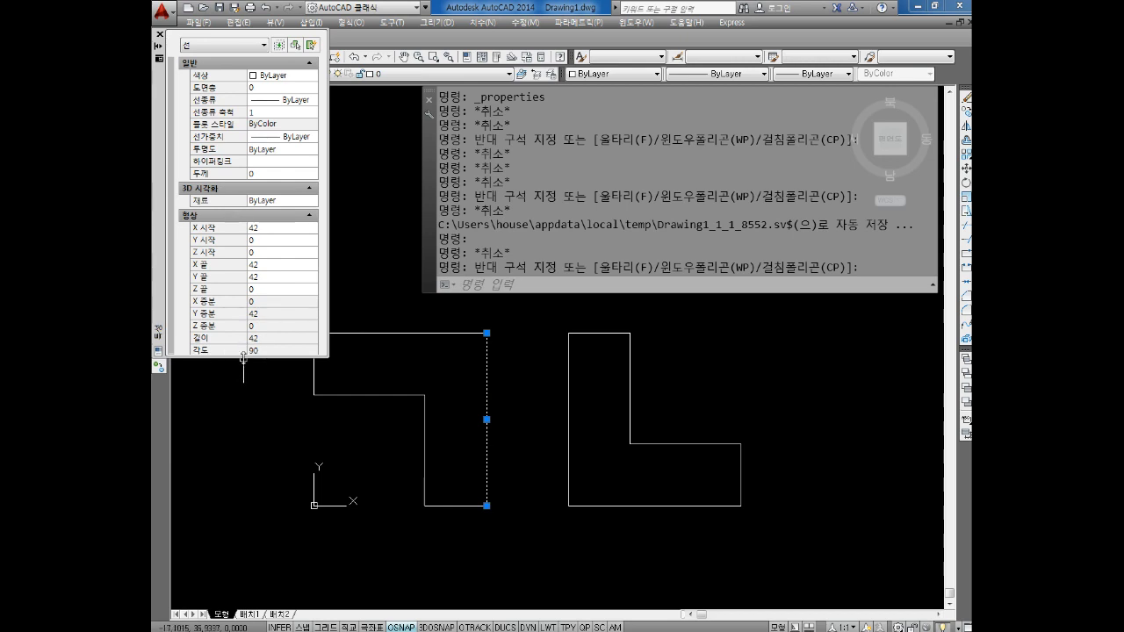
pyautogui.moveTo(242, 360)
pyautogui.mouseDown()
pyautogui.moveTo(235, 436)
pyautogui.moveTo(236, 403)
pyautogui.mouseUp()
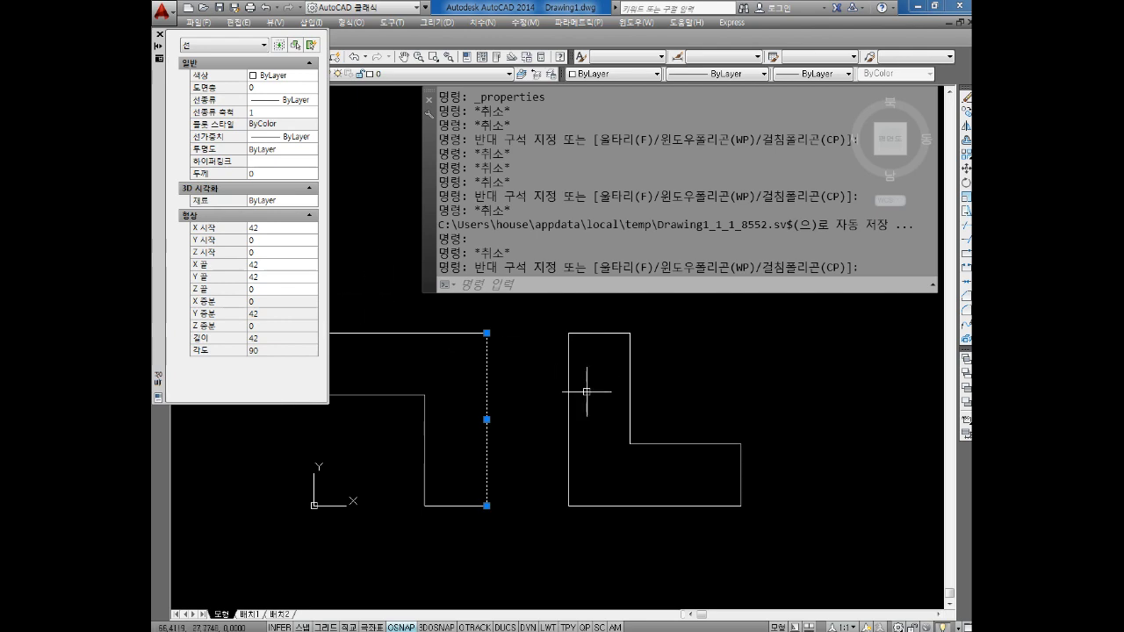
pyautogui.press('Escape')
pyautogui.press('Escape')
# - Inspect the right L's top, left and bottom edges, confirming the bottom runs X 62–104
pyautogui.click(645, 369)
pyautogui.click(602, 359)
pyautogui.press('Escape')
pyautogui.press('Escape')
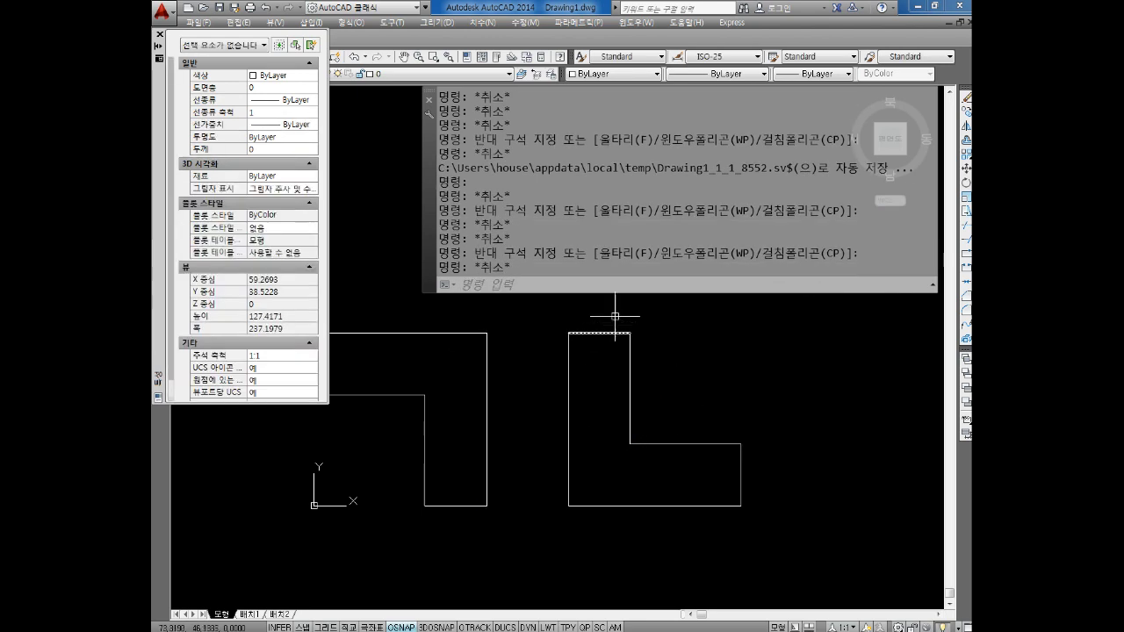
pyautogui.click(677, 313)
pyautogui.click(597, 332)
pyautogui.press('Escape')
pyautogui.click(594, 369)
pyautogui.click(557, 421)
pyautogui.press('Escape')
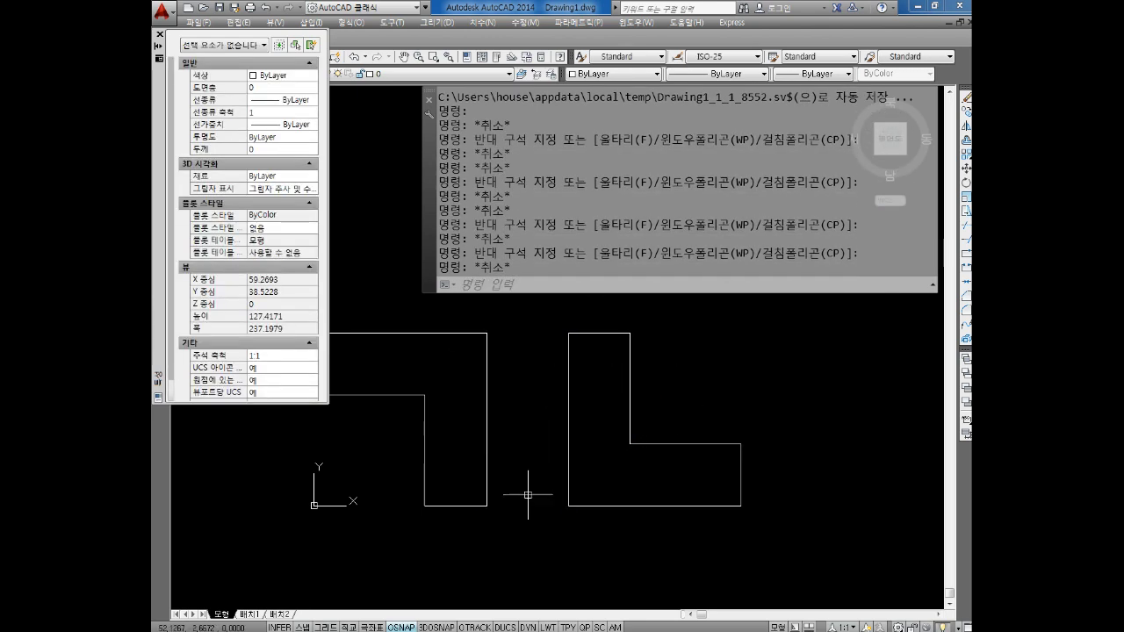
pyautogui.click(592, 421)
pyautogui.click(548, 478)
pyautogui.press('Escape')
pyautogui.click(641, 469)
pyautogui.click(599, 543)
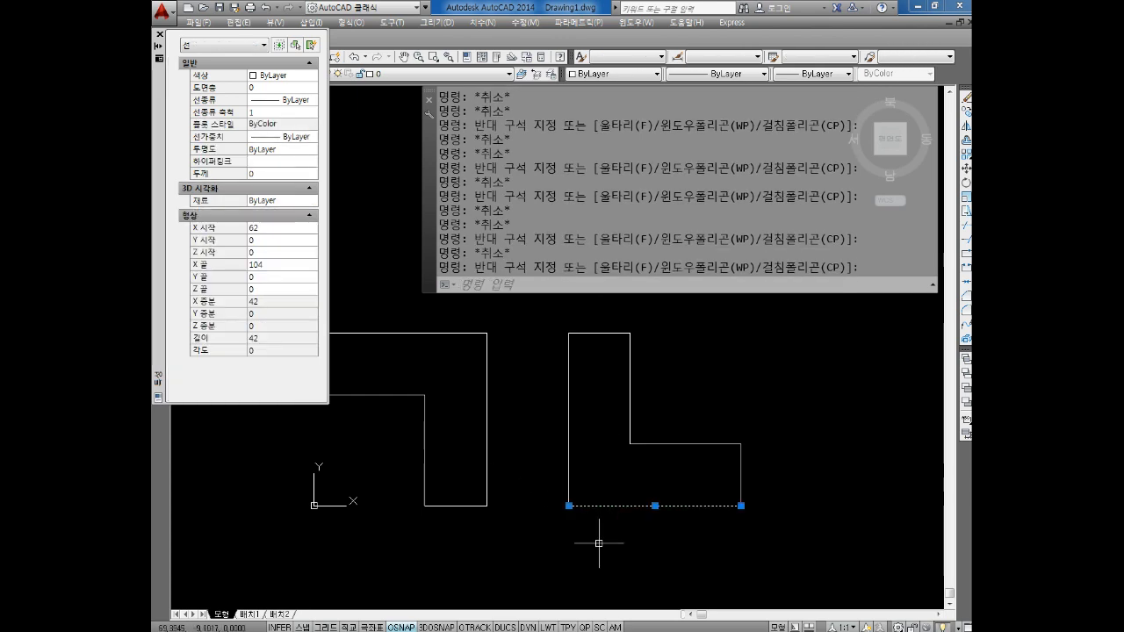
pyautogui.press('Escape')
pyautogui.press('Escape')
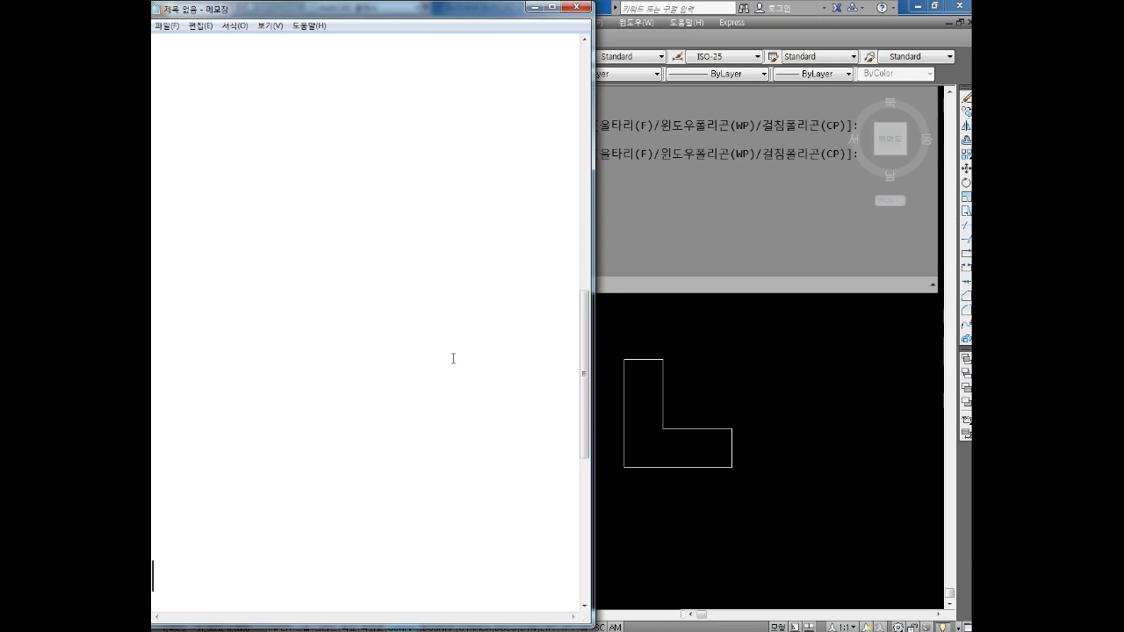
# - Start the notes with 'ESC 2번', 'L' and '0,0' on separate lines
pyautogui.click(249, 96)
pyautogui.write('E')
pyautogui.write('SC2')
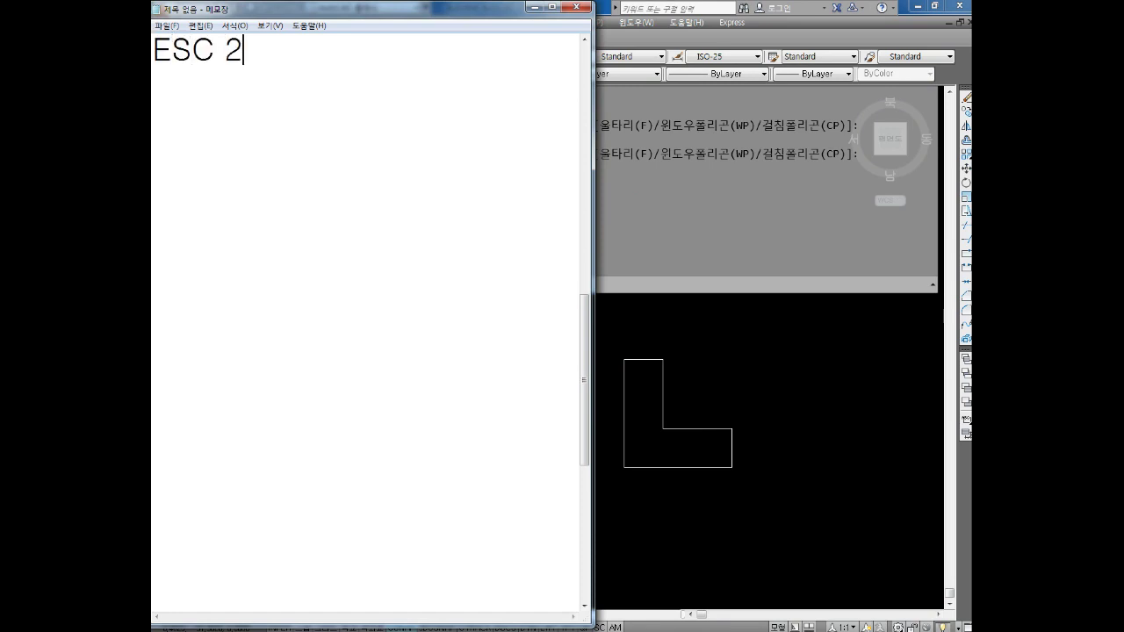
pyautogui.write('QJ')
pyautogui.press('BackSpace')
pyautogui.press('BackSpace')
pyautogui.write('번')
pyautogui.press('Return')
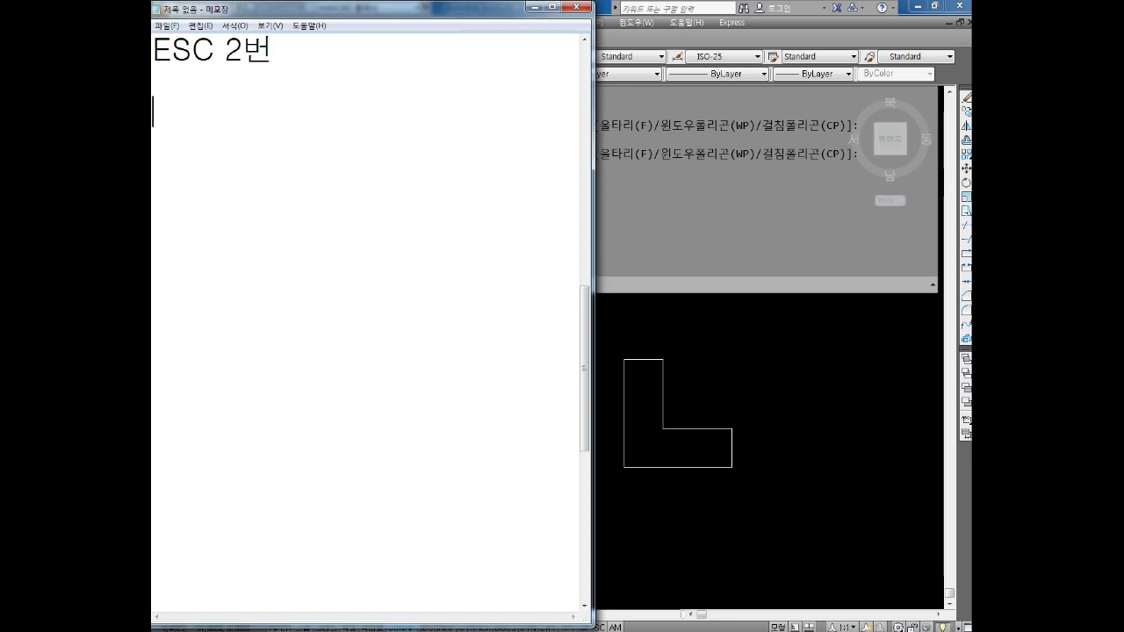
pyautogui.write('니')
pyautogui.press('Return')
pyautogui.write('이')
pyautogui.press('BackSpace')
pyautogui.press('BackSpace')
pyautogui.write('0,0')
pyautogui.press('Return')
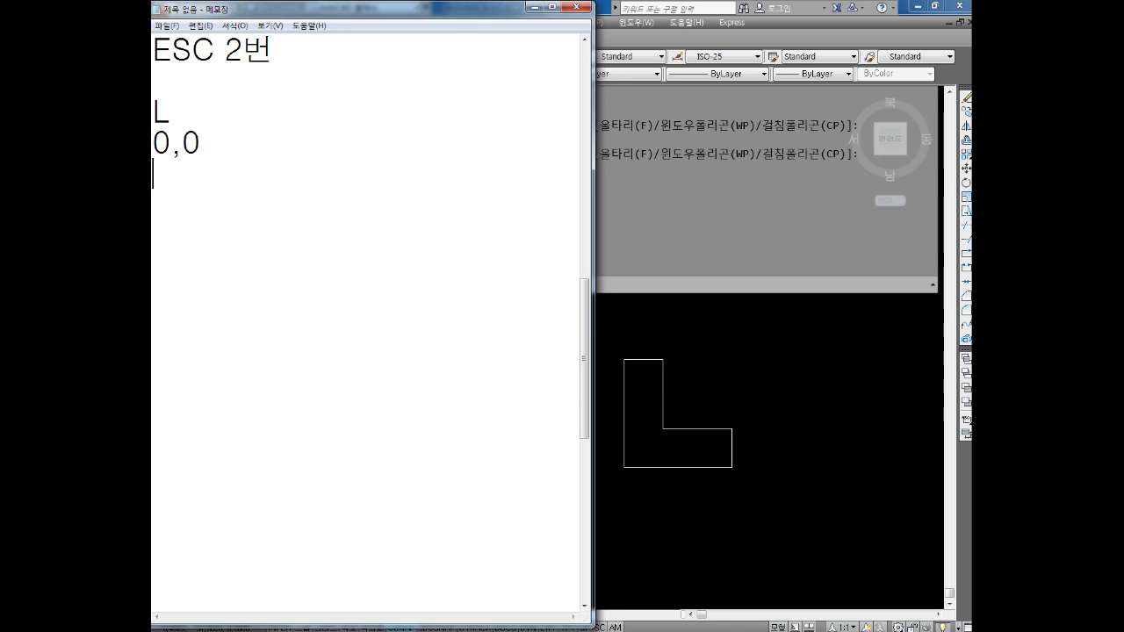
pyautogui.write('@42,')
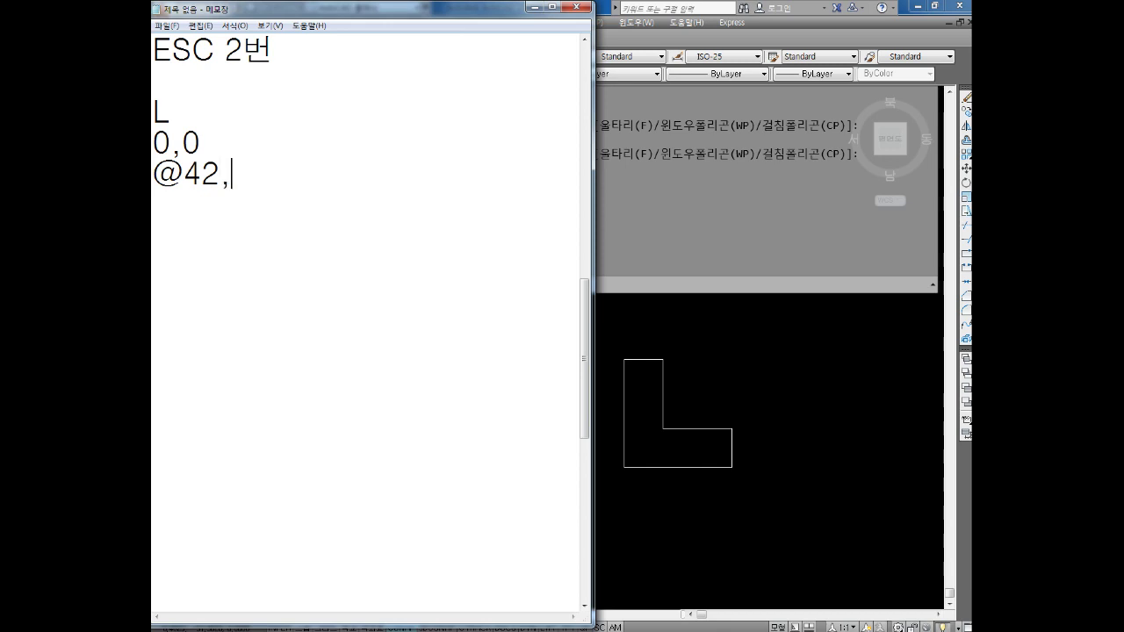
pyautogui.write('0')
pyautogui.press('Return')
pyautogui.write('@0')
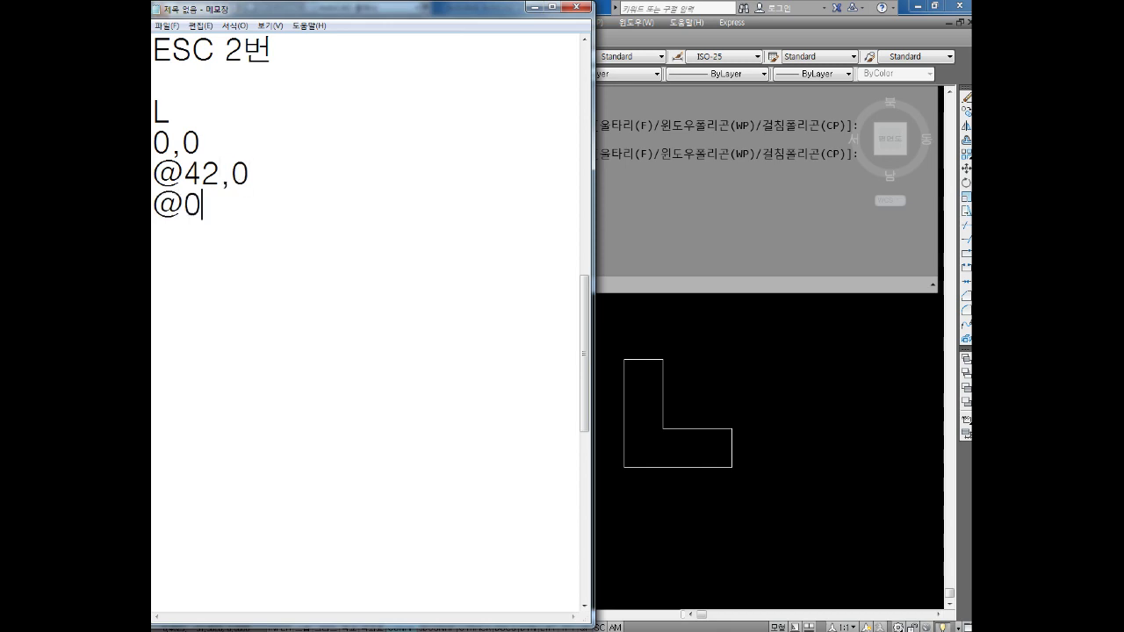
pyautogui.write(',42@')
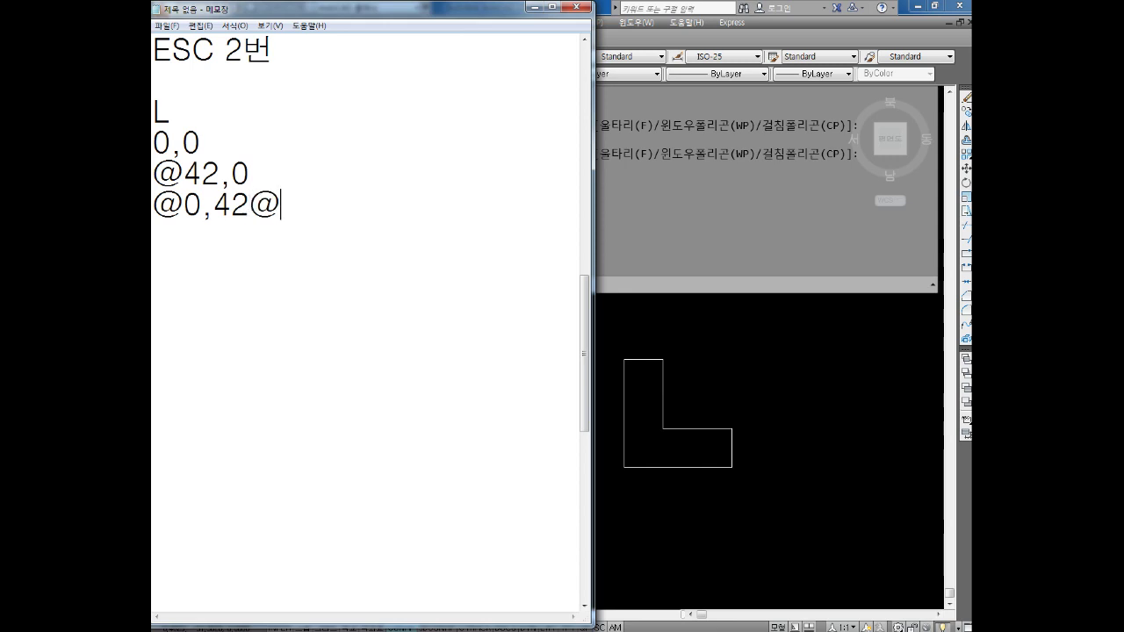
pyautogui.write('\\\\')
pyautogui.press('BackSpace')
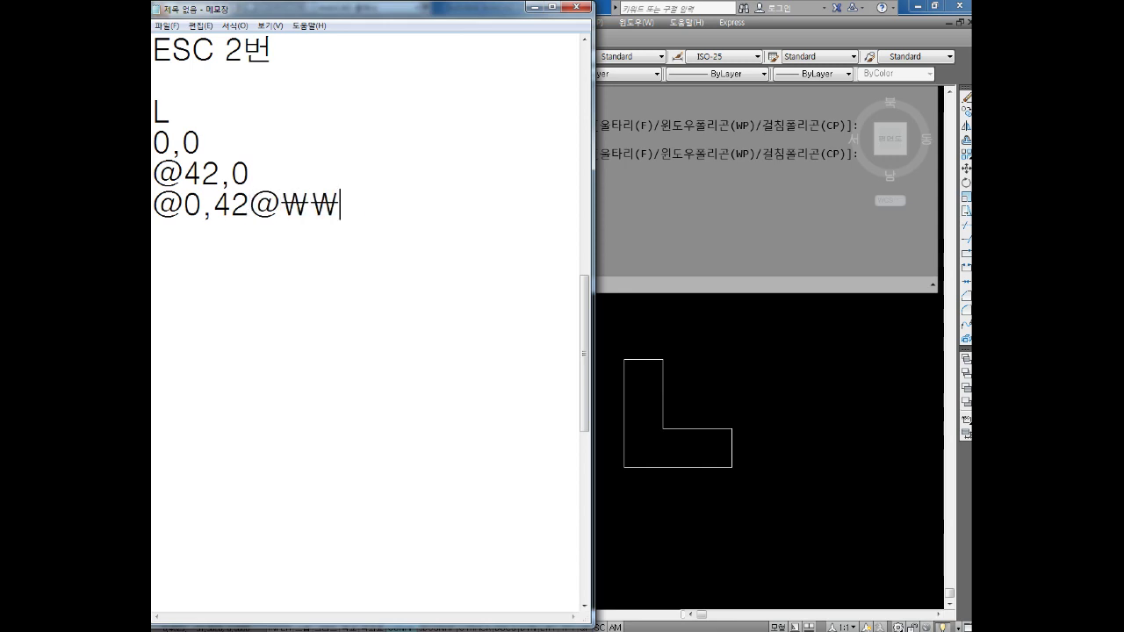
pyautogui.press('BackSpace')
pyautogui.press('BackSpace')
pyautogui.press('BackSpace')
pyautogui.press('Return')
pyautogui.write('@')
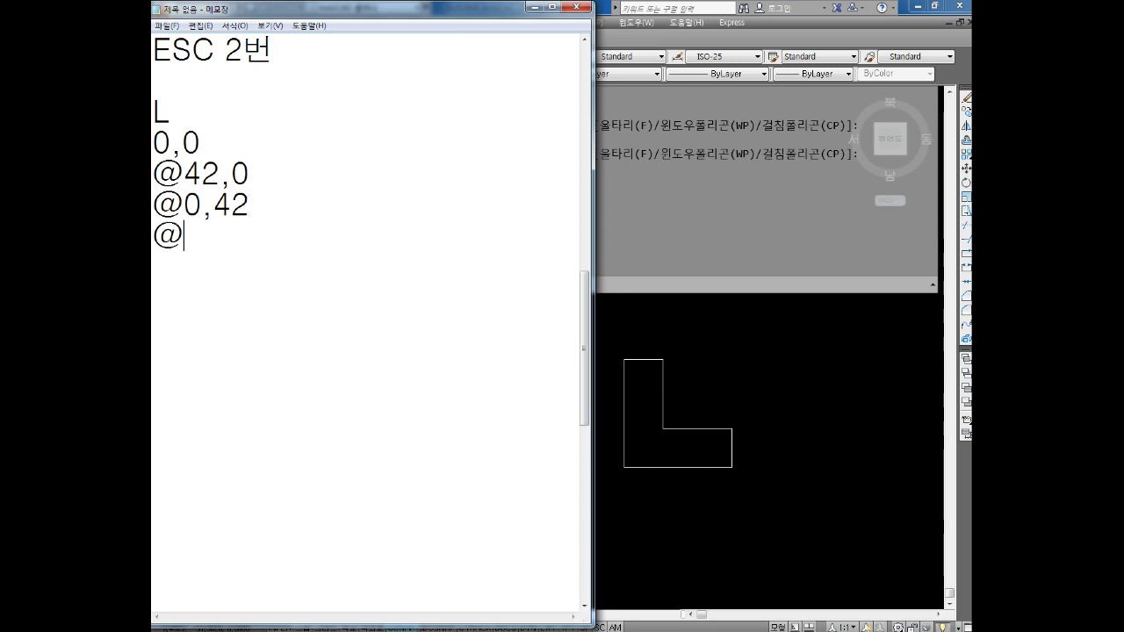
pyautogui.write('-4')
pyautogui.write('2,0')
pyautogui.press('Return')
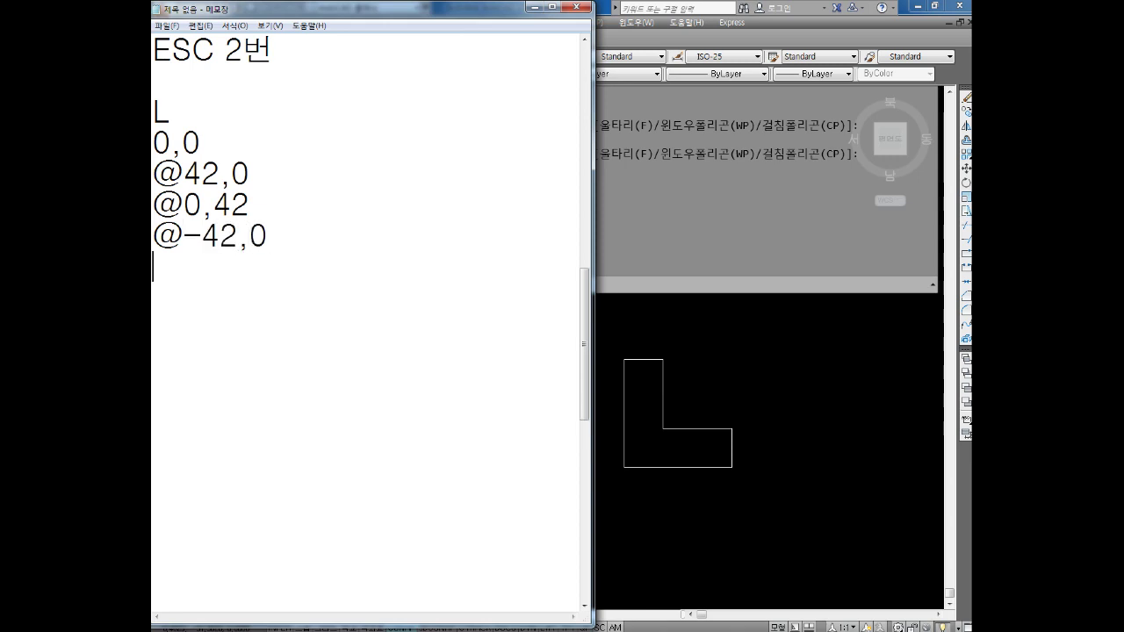
# - Add '@0,-42;' and a final 'ESC 누름' line
pyautogui.write('@')
pyautogui.write('0')
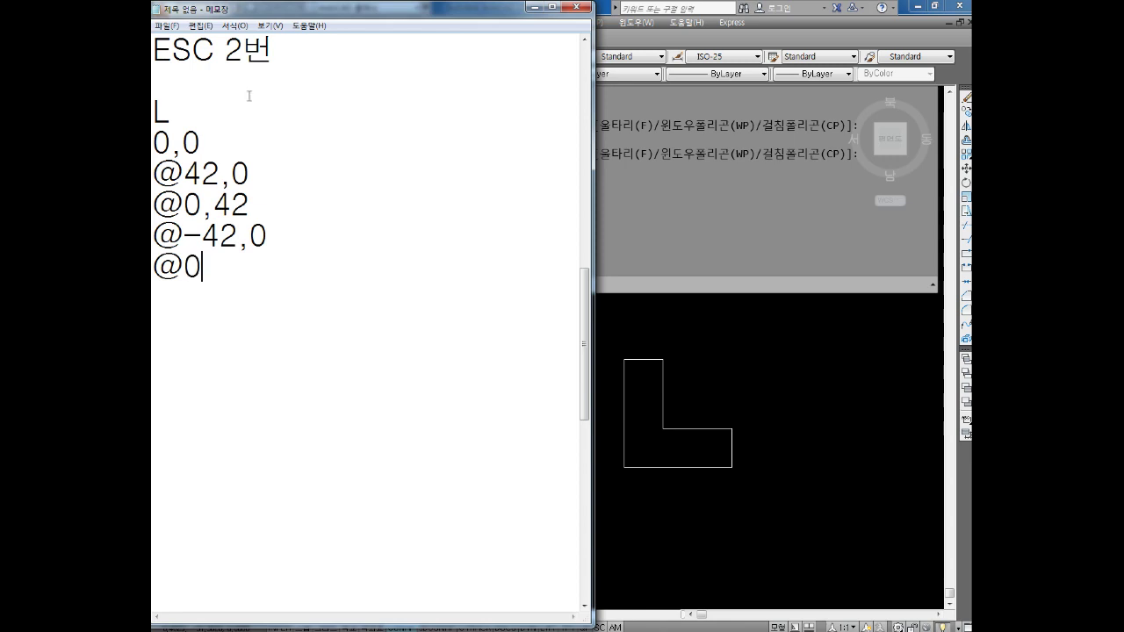
pyautogui.write('<-42')
pyautogui.press('BackSpace')
pyautogui.press('BackSpace')
pyautogui.press('BackSpace')
pyautogui.press('BackSpace')
pyautogui.write('-4')
pyautogui.press('BackSpace')
pyautogui.press('BackSpace')
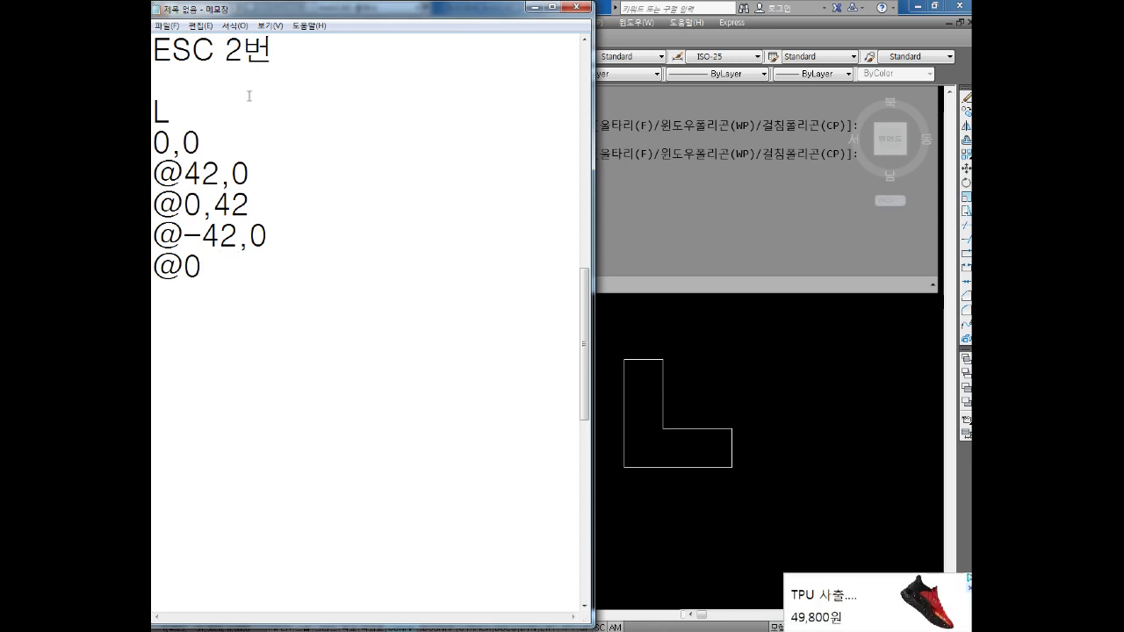
pyautogui.write(',-')
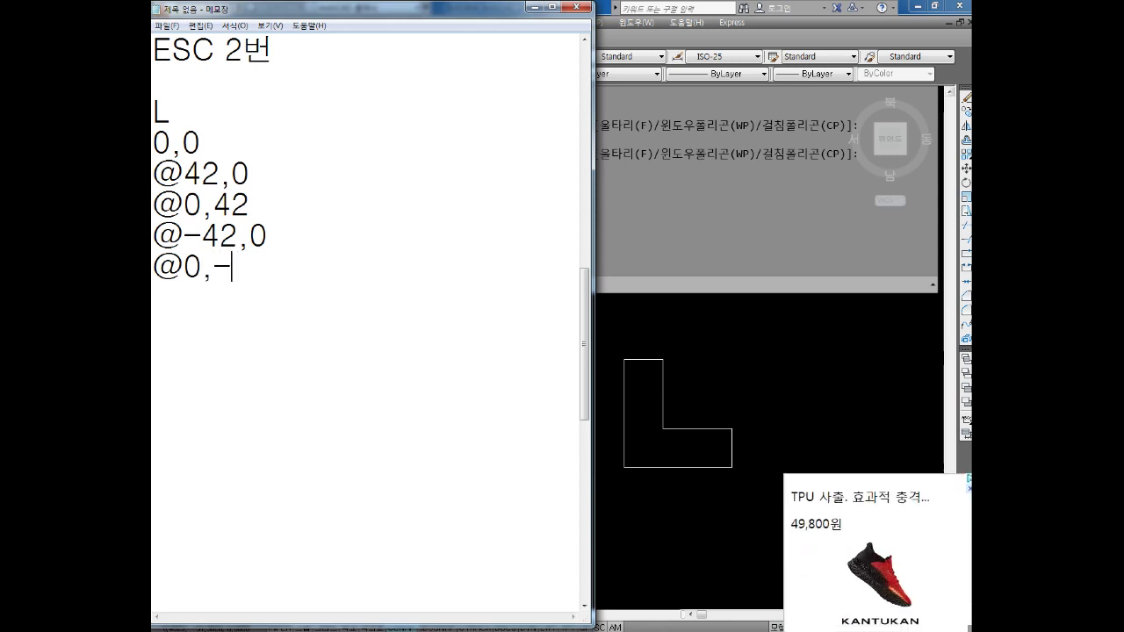
pyautogui.click(970, 488)
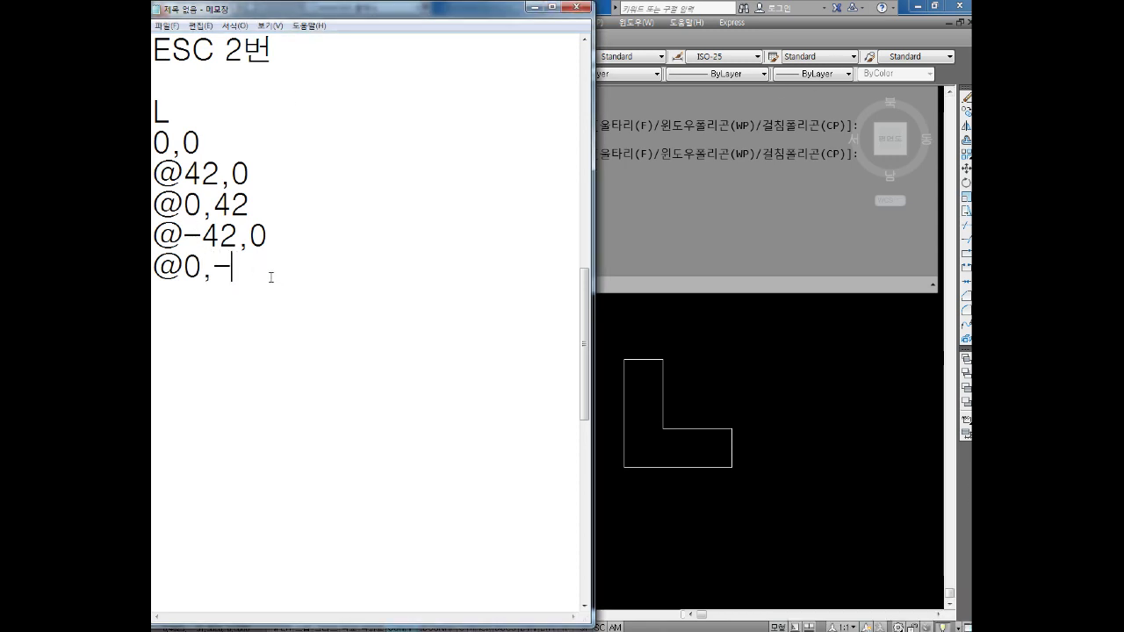
pyautogui.write('42;')
pyautogui.press('Return')
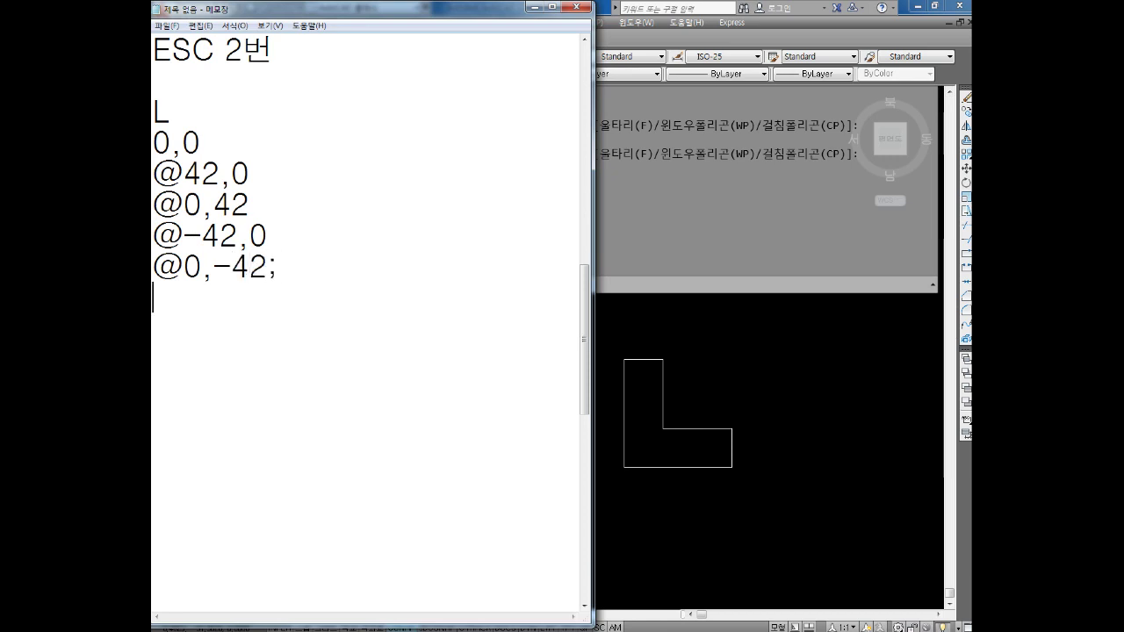
pyautogui.write('2')
pyautogui.press('BackSpace')
pyautogui.write('ESC ')
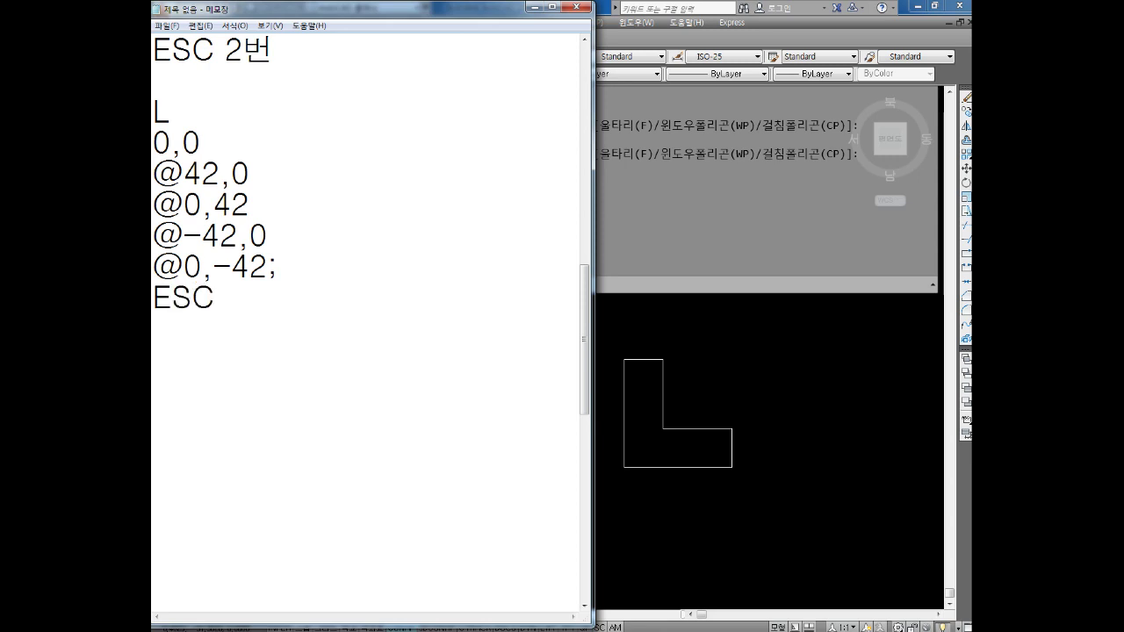
pyautogui.write('누름')
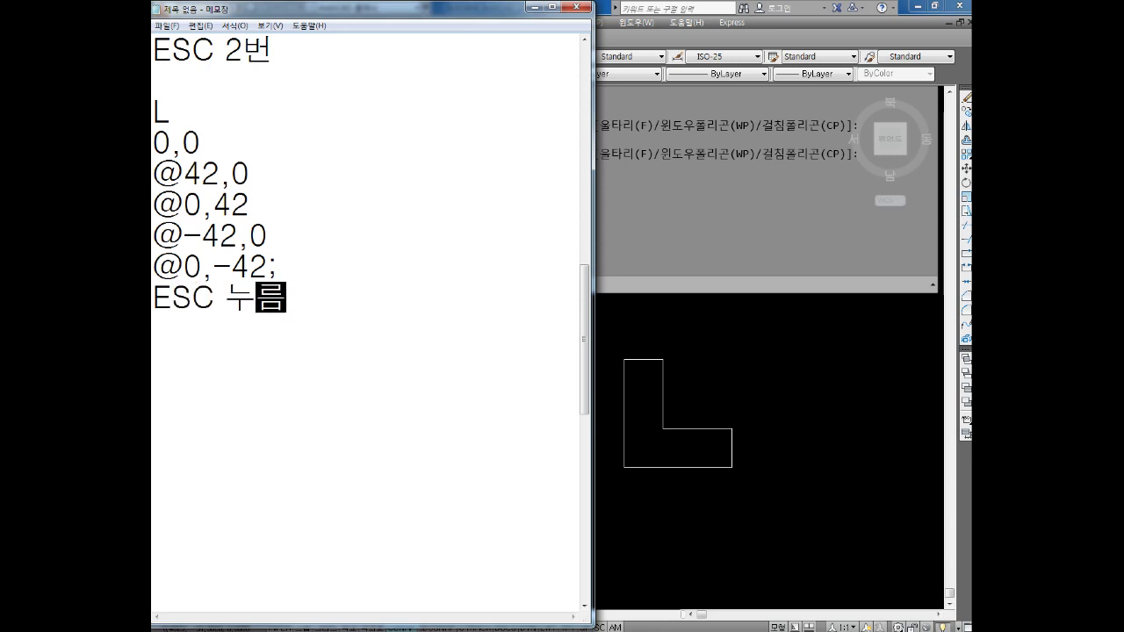
# - Add an L step with the note '(사각형 왼쪽하단 모서리 끝점 클릭)' beneath it
pyautogui.press('Return')
pyautogui.press('Return')
pyautogui.write('니')
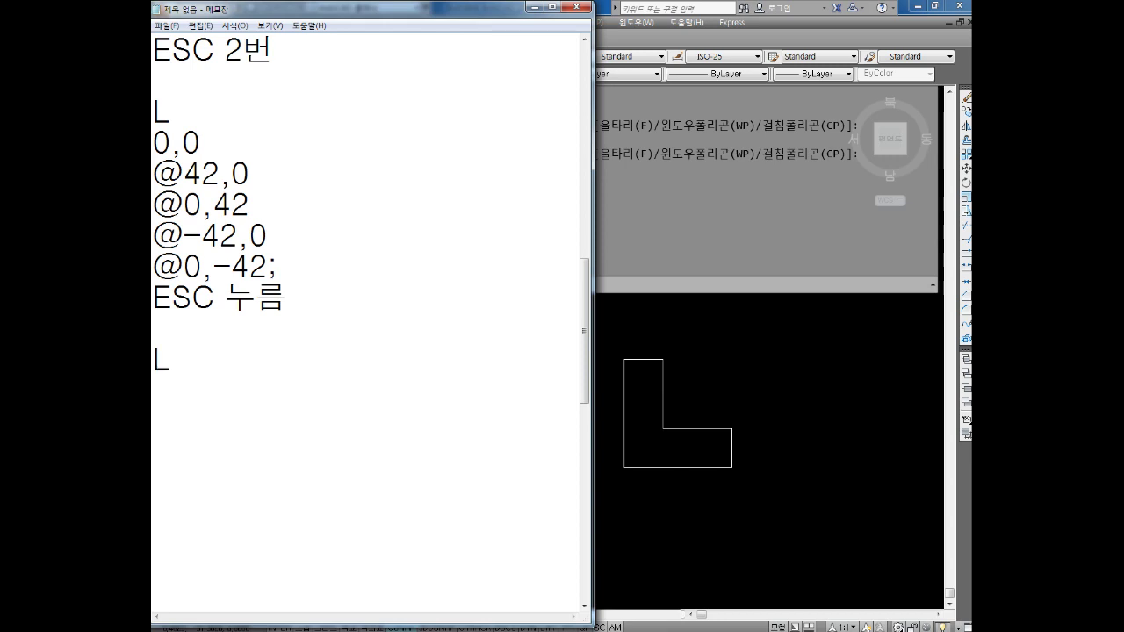
pyautogui.write('엔터')
pyautogui.press('Return')
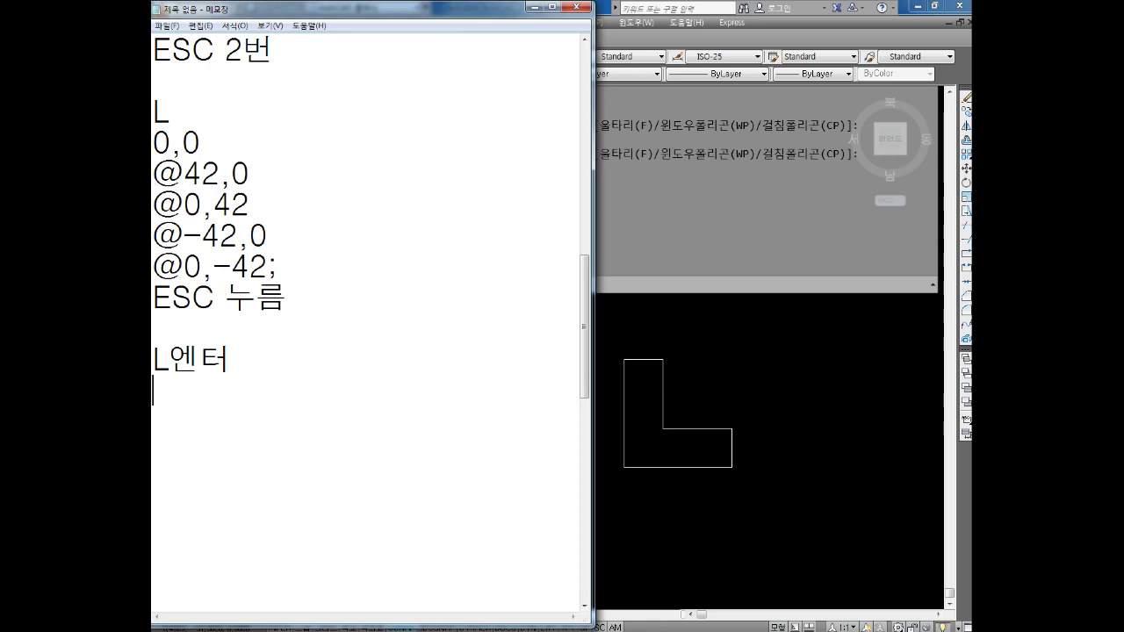
pyautogui.write('(')
pyautogui.write('사각형')
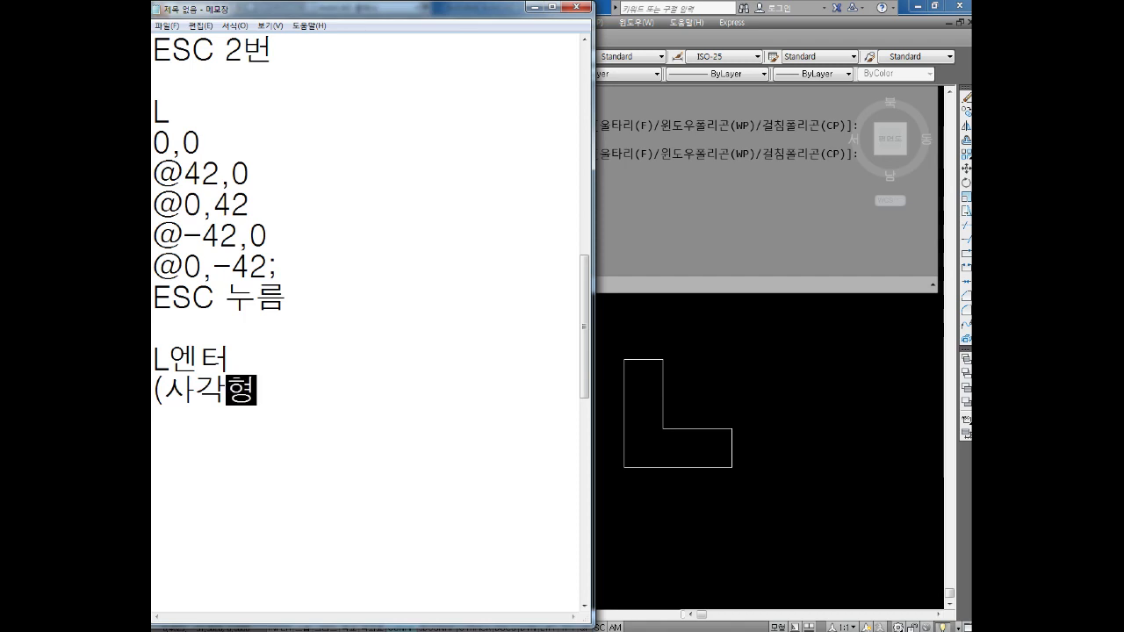
pyautogui.write(' 왼쪽하단')
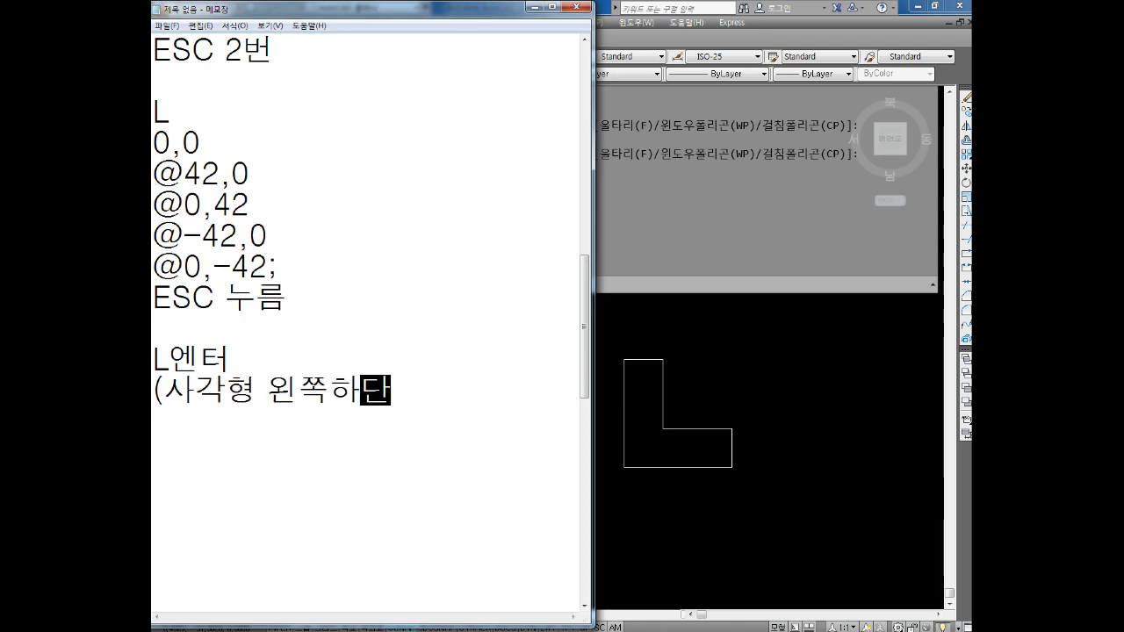
pyautogui.write(' 모러설')
pyautogui.press('BackSpace')
pyautogui.press('BackSpace')
pyautogui.press('BackSpace')
pyautogui.press('BackSpace')
pyautogui.write('설')
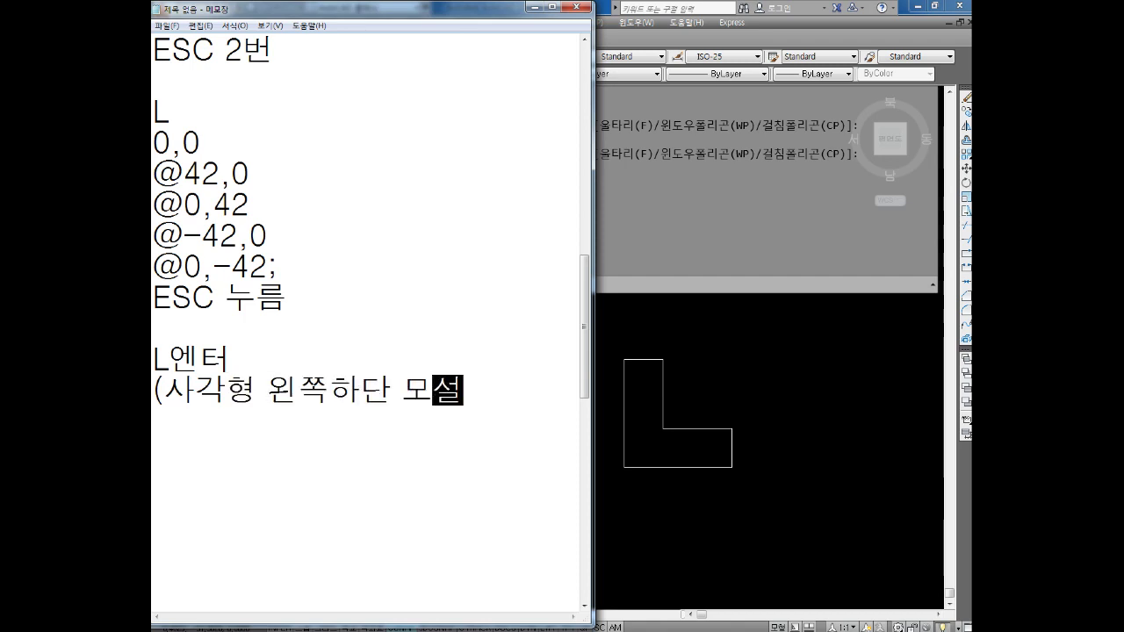
pyautogui.write('리')
pyautogui.press('Return')
pyautogui.write('클릭')
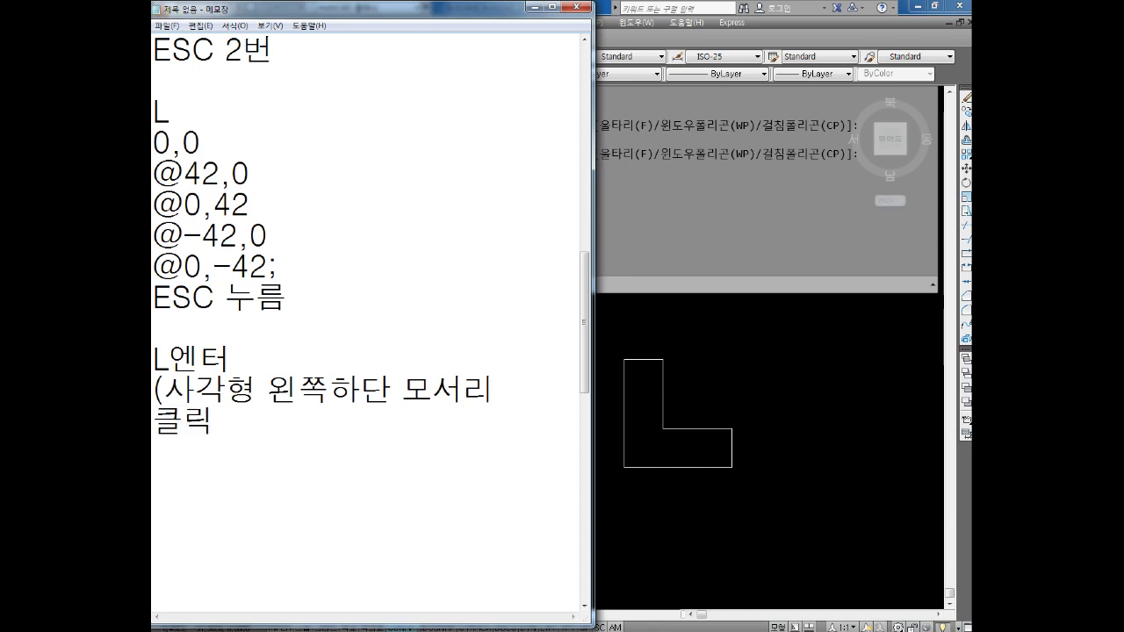
pyautogui.write(')')
pyautogui.press('Left')
pyautogui.press('Left')
pyautogui.press('Left')
pyautogui.write('끝점')
pyautogui.press('Right')
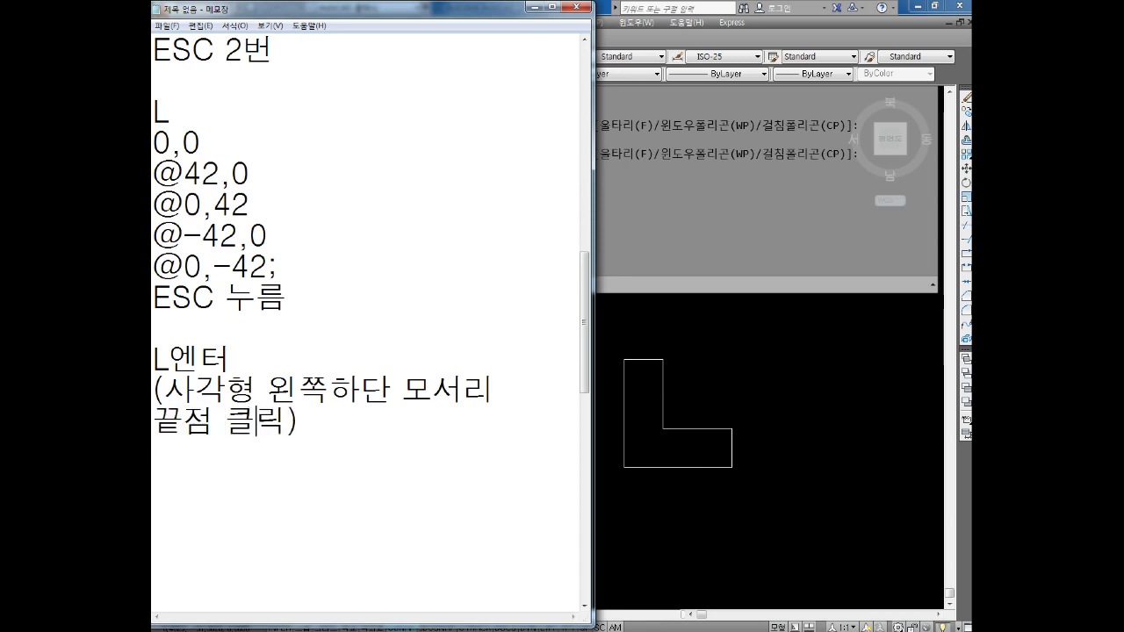
pyautogui.press('Right')
pyautogui.press('Right')
pyautogui.press('Return')
# - Trim the 'L엔터' line so it reads just 'L'
pyautogui.press('Up')
pyautogui.press('Up')
pyautogui.press('Up')
pyautogui.press('Right')
pyautogui.press('Right')
pyautogui.press('Right')
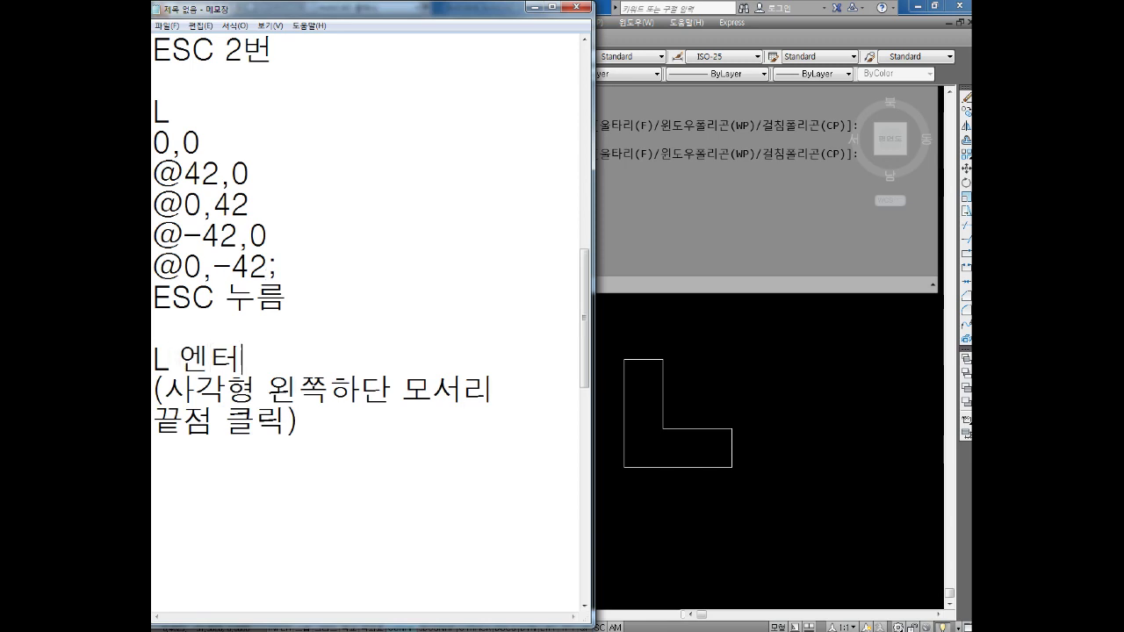
pyautogui.press('BackSpace')
pyautogui.press('BackSpace')
pyautogui.press('BackSpace')
pyautogui.press('Down')
pyautogui.press('Down')
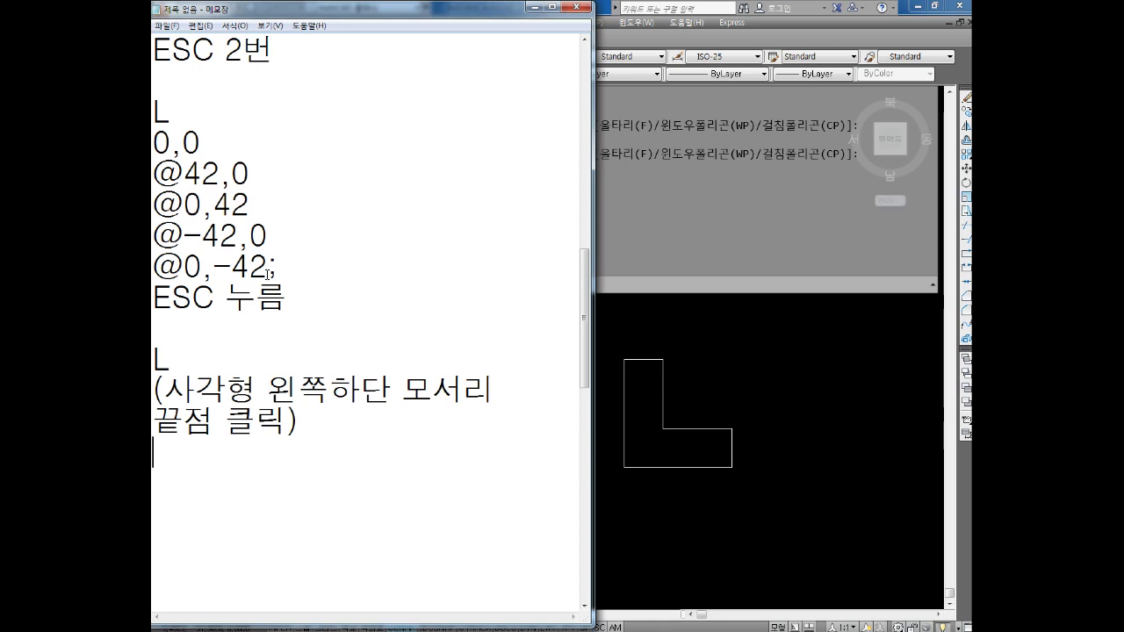
pyautogui.write('@6,')
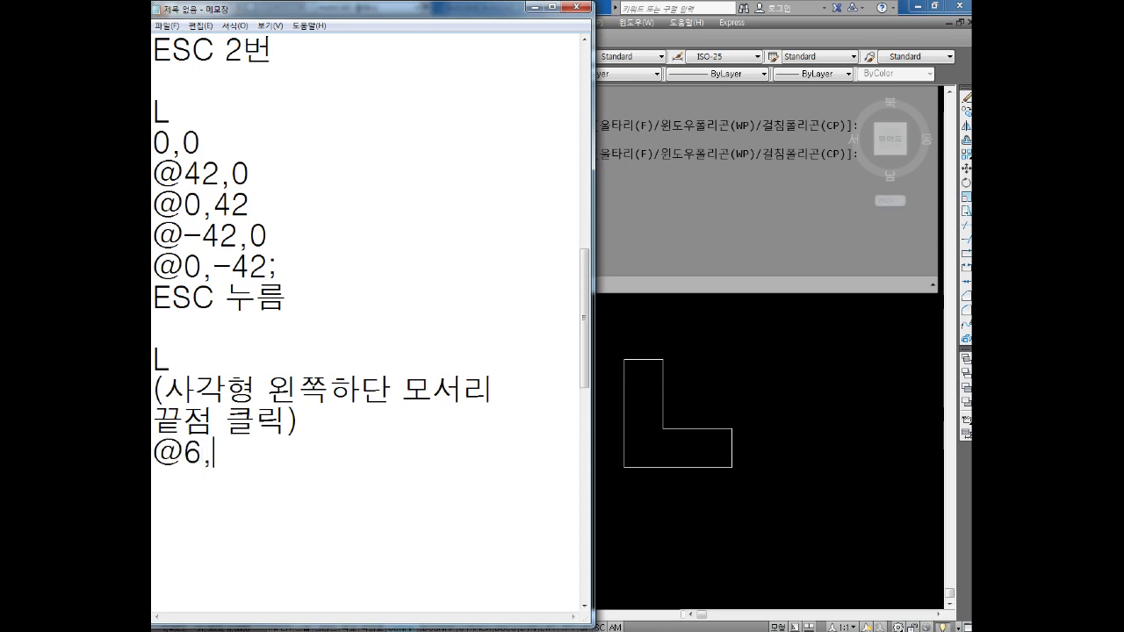
pyautogui.write('0')
pyautogui.press('Return')
pyautogui.moveTo(154, 173); pyautogui.dragTo(302, 286)
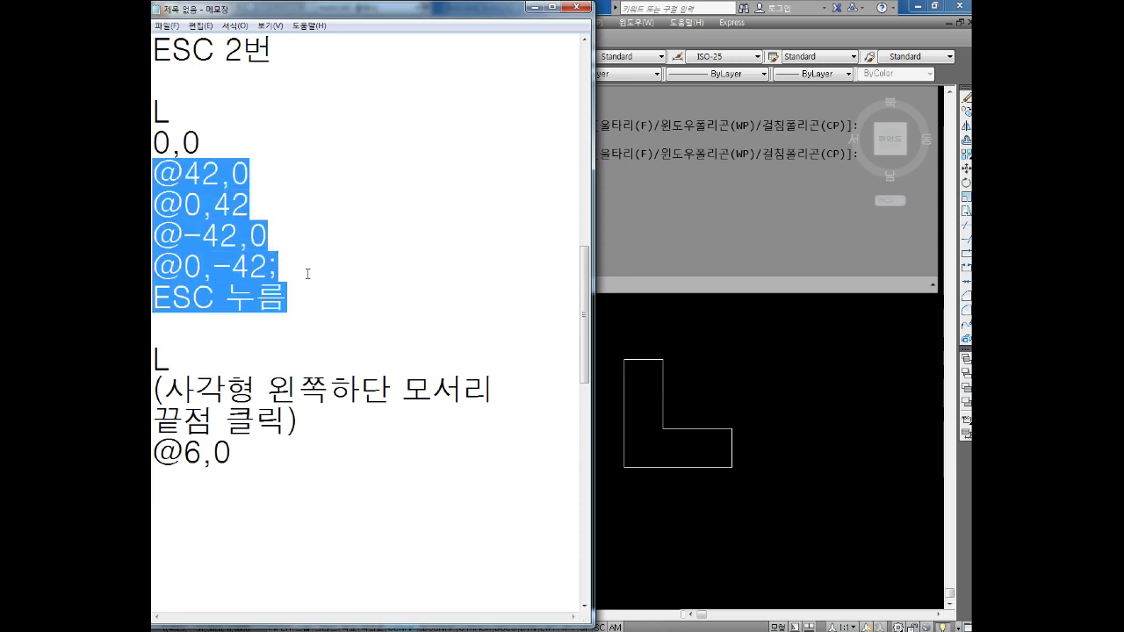
pyautogui.write('ㅍ')
pyautogui.click(184, 363)
pyautogui.write('@42,0 @0,42 @-42,0 @0,-42; ESC 누름')
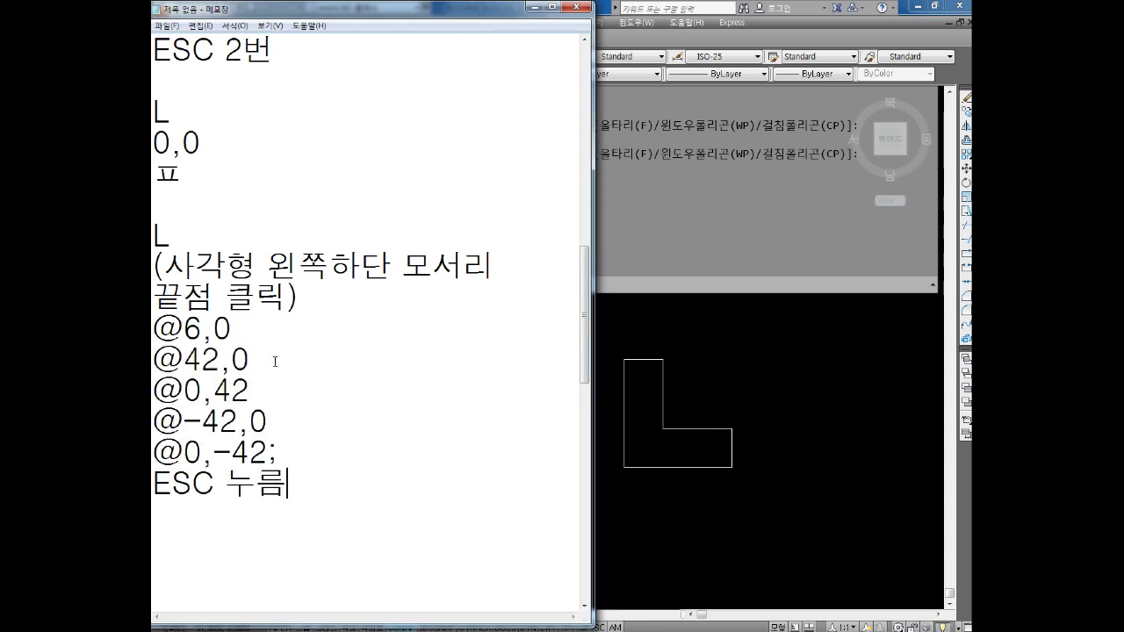
# - Undo and redo the paste, clear the selection, and review the notes
pyautogui.scroll(1, 298, 272)
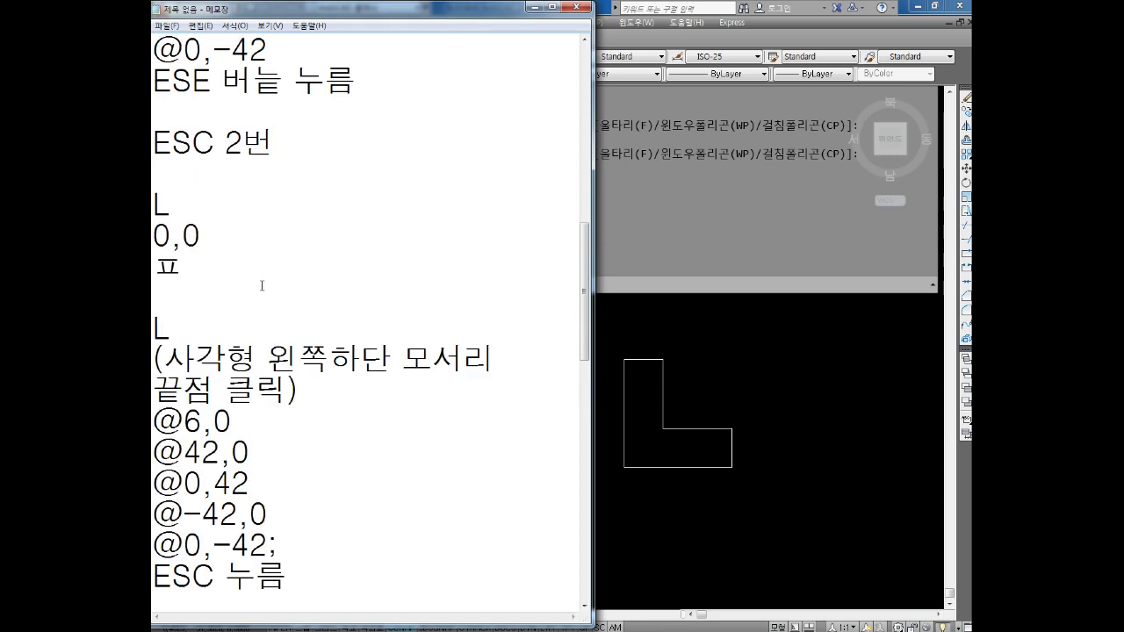
pyautogui.scroll(-1, 298, 272)
pyautogui.hotkey('ctrl', 'z')
pyautogui.hotkey('ctrl', 'z')
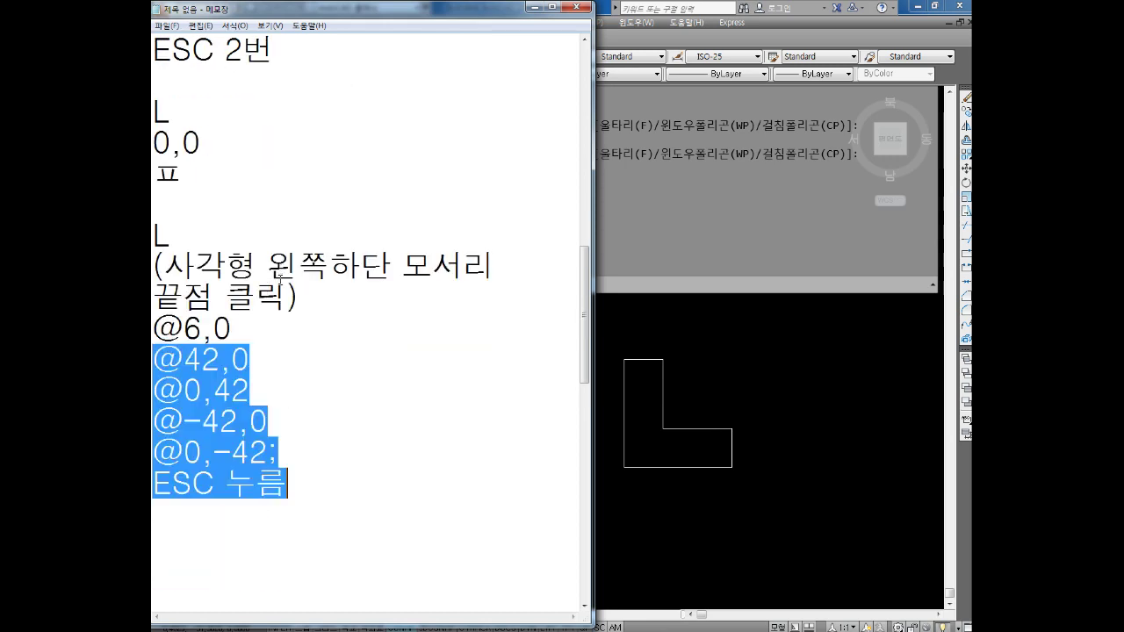
pyautogui.hotkey('ctrl', 'z')
pyautogui.hotkey('ctrl', 'z')
pyautogui.hotkey('ctrl', 'z')
pyautogui.hotkey('ctrl', 'z')
pyautogui.hotkey('ctrl', 'z')
pyautogui.hotkey('ctrl', 'z')
pyautogui.hotkey('ctrl', 'z')
pyautogui.hotkey('ctrl', 'z')
pyautogui.click(299, 299)
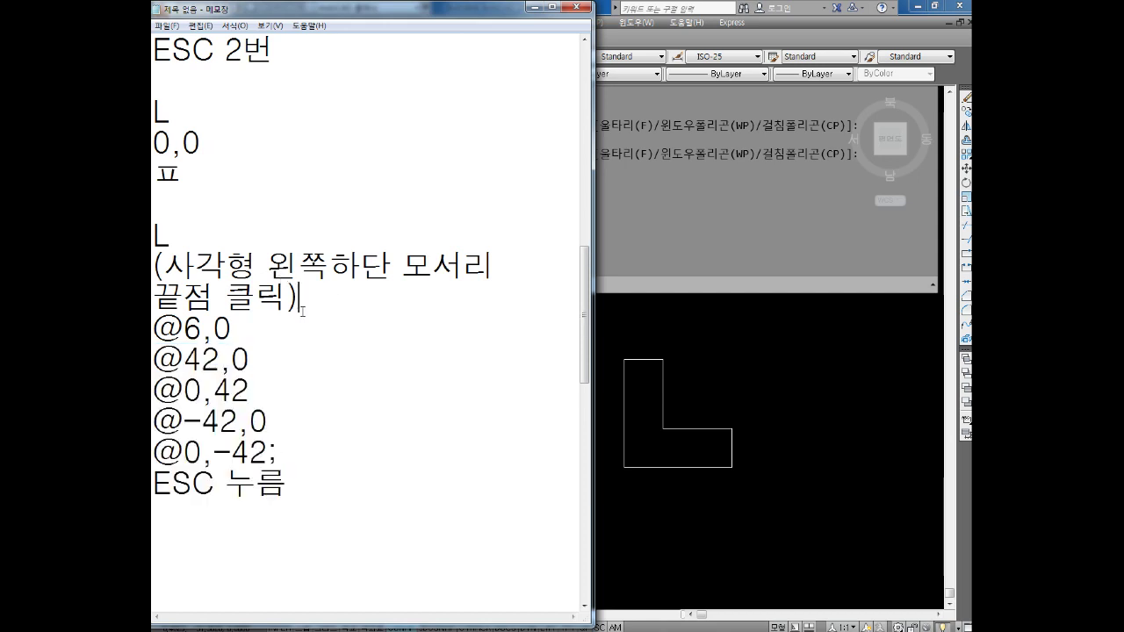
pyautogui.scroll(1, 273, 321)
pyautogui.scroll(1, 265, 325)
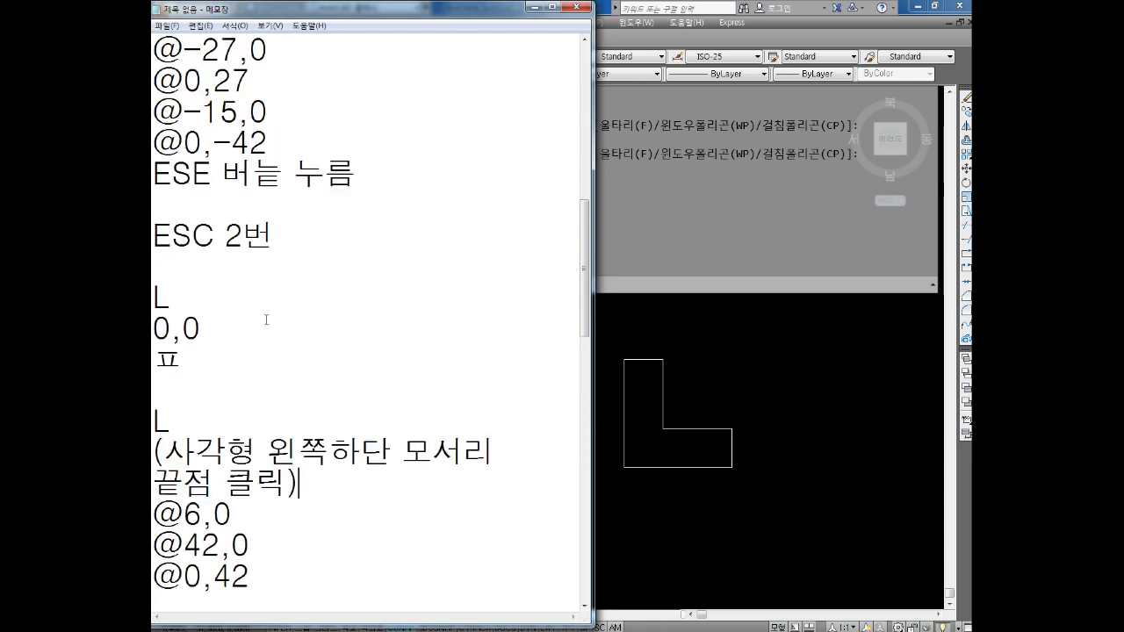
pyautogui.scroll(-1, 267, 320)
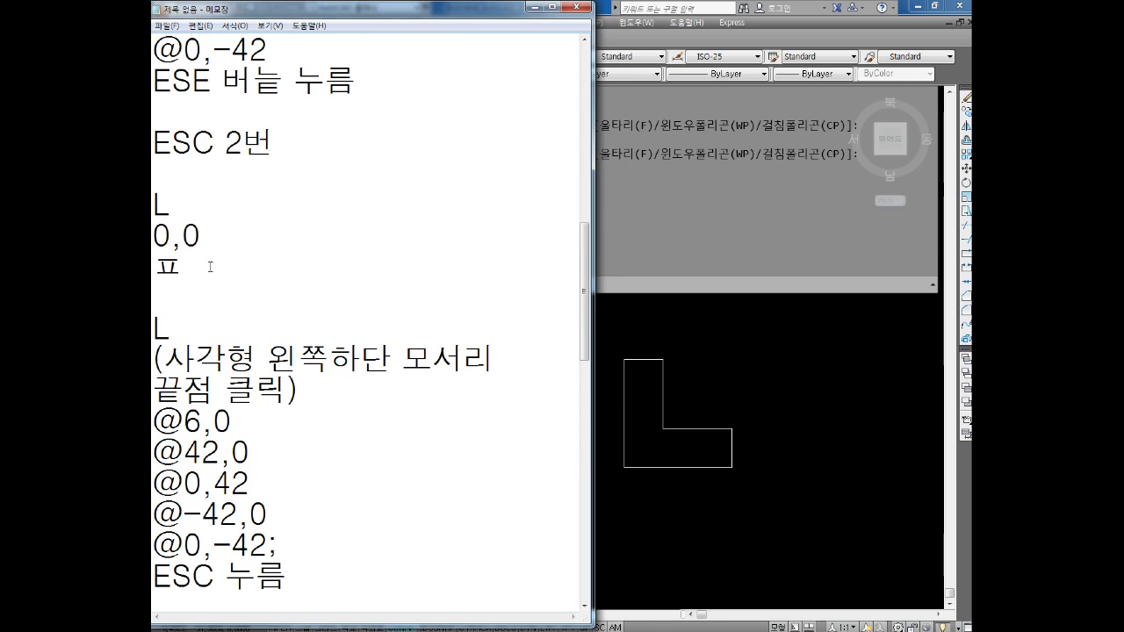
pyautogui.moveTo(210, 265); pyautogui.dragTo(153, 225)
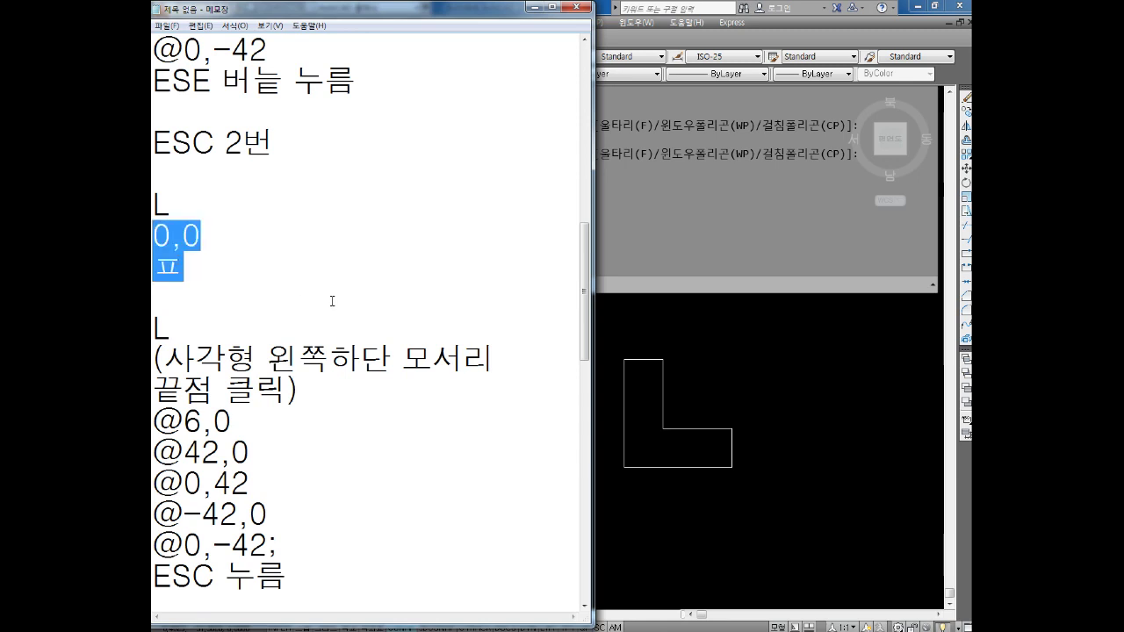
pyautogui.press('Delete')
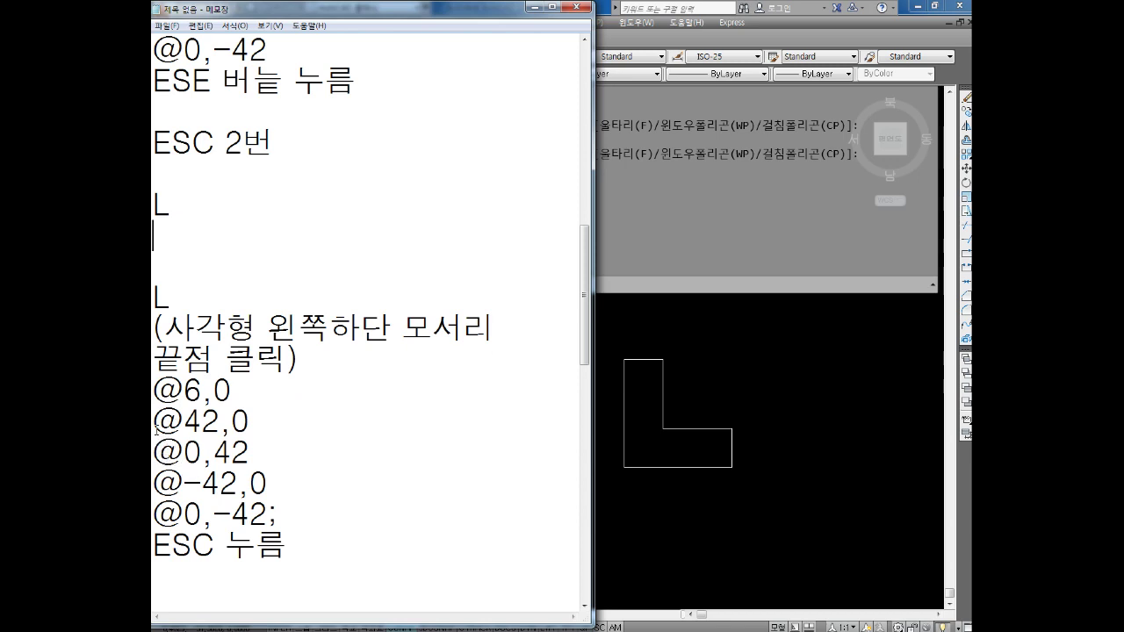
pyautogui.moveTo(157, 428); pyautogui.dragTo(299, 503)
pyautogui.hotkey('ctrl', 'c')
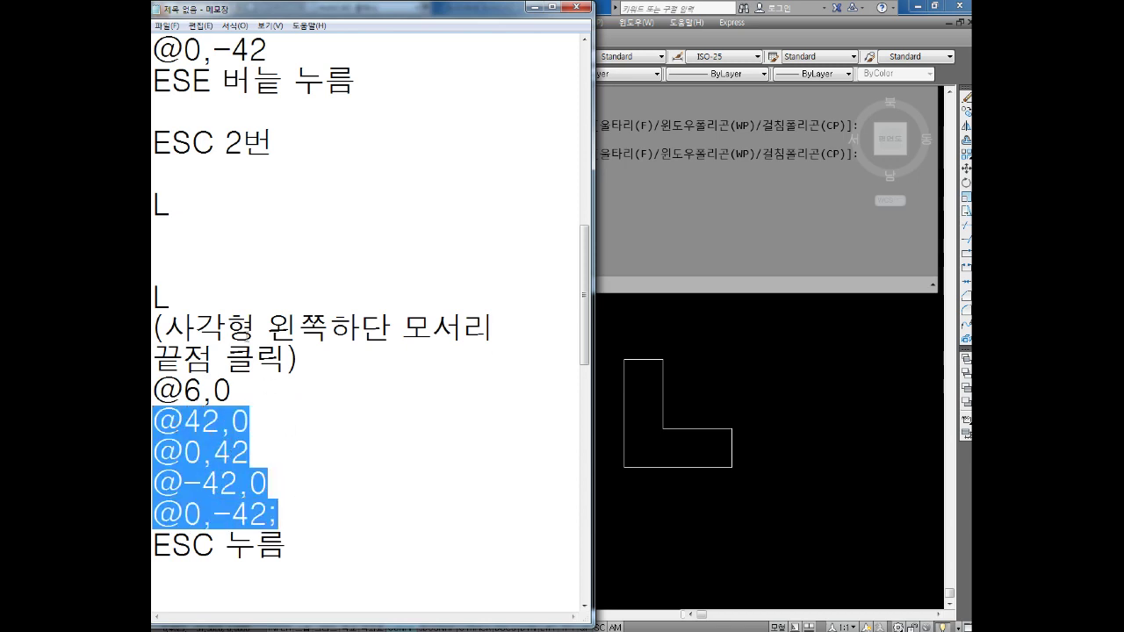
pyautogui.click(303, 235)
pyautogui.hotkey('ctrl', 'v')
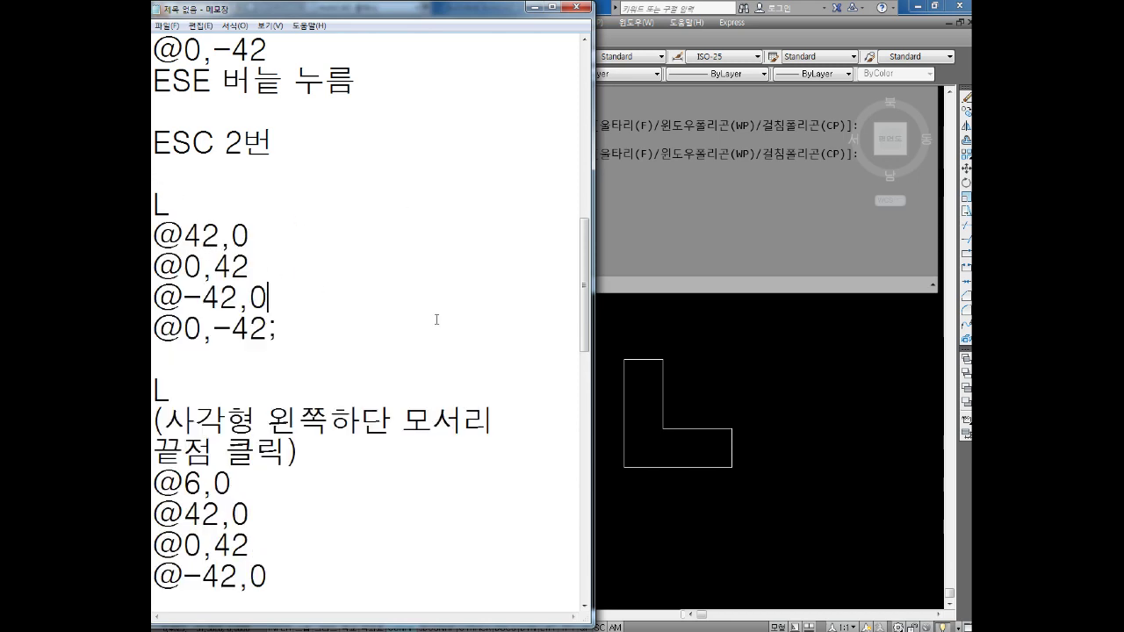
# - Add a dashed separator line between the first and second L notes
pyautogui.press('Up')
pyautogui.press('Up')
pyautogui.press('Up')
pyautogui.press('Up')
pyautogui.press('Up')
pyautogui.write('ㅓ')
pyautogui.write('-------------------------')
pyautogui.press('Left')
pyautogui.press('Left')
pyautogui.press('Left')
pyautogui.press('Left')
pyautogui.press('Left')
pyautogui.press('Left')
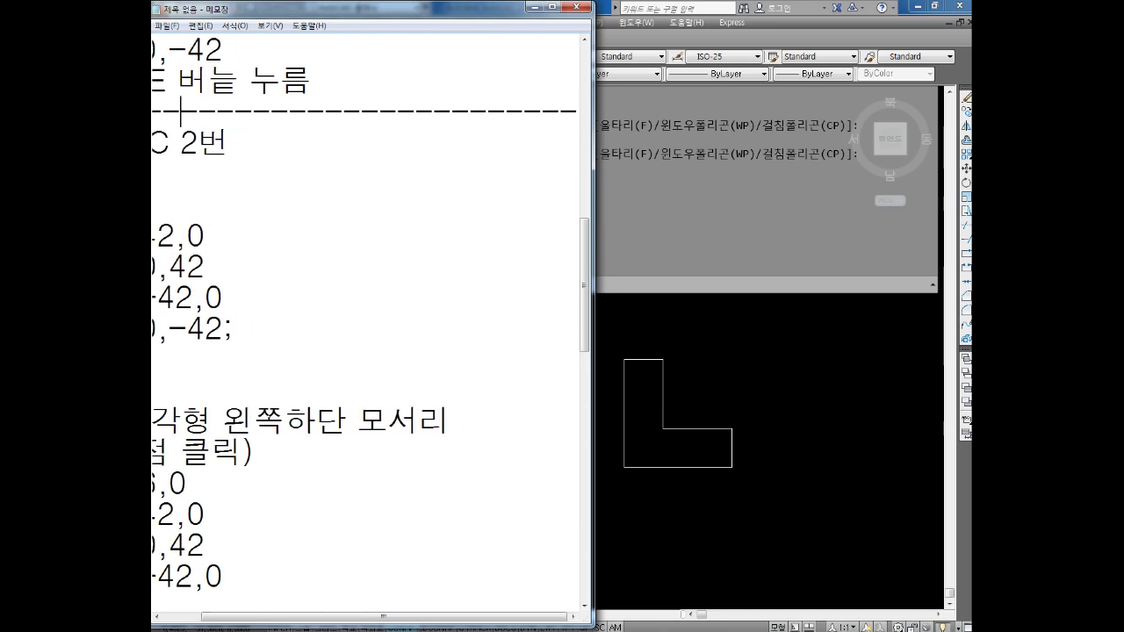
pyautogui.press('Left')
pyautogui.press('Left')
pyautogui.press('Left')
pyautogui.press('Down')
pyautogui.press('Down')
pyautogui.press('Down')
pyautogui.press('Down')
pyautogui.press('Down')
pyautogui.press('Down')
pyautogui.press('Down')
pyautogui.press('Down')
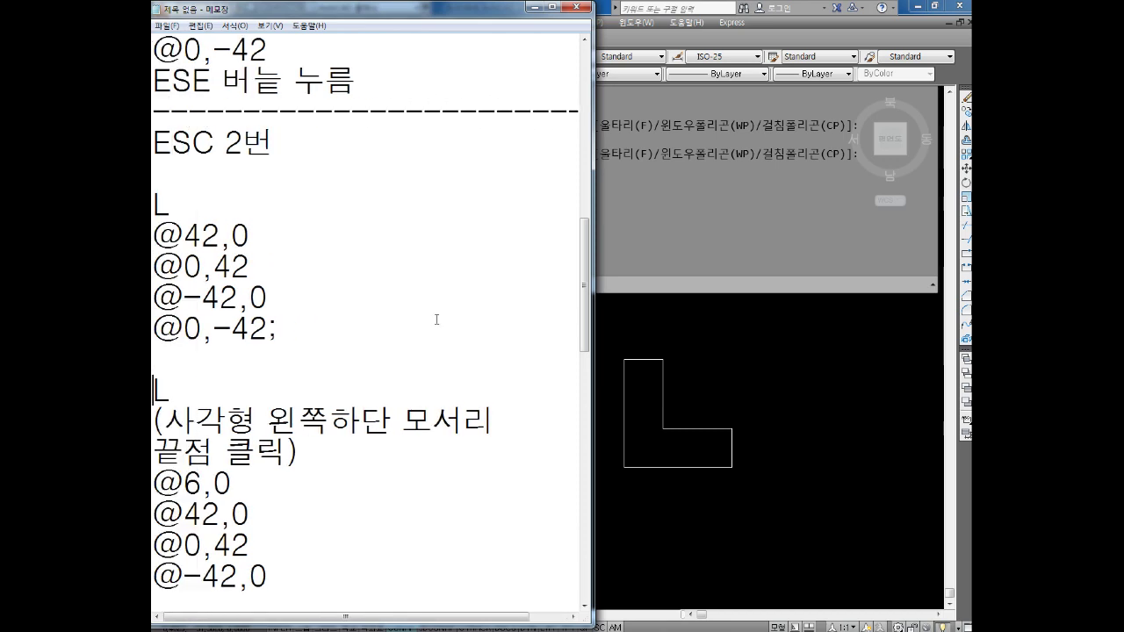
pyautogui.press('Down')
pyautogui.press('Down')
pyautogui.press('Down')
pyautogui.press('Down')
pyautogui.press('Down')
pyautogui.press('Down')
pyautogui.press('Down')
pyautogui.press('Down')
pyautogui.press('Down')
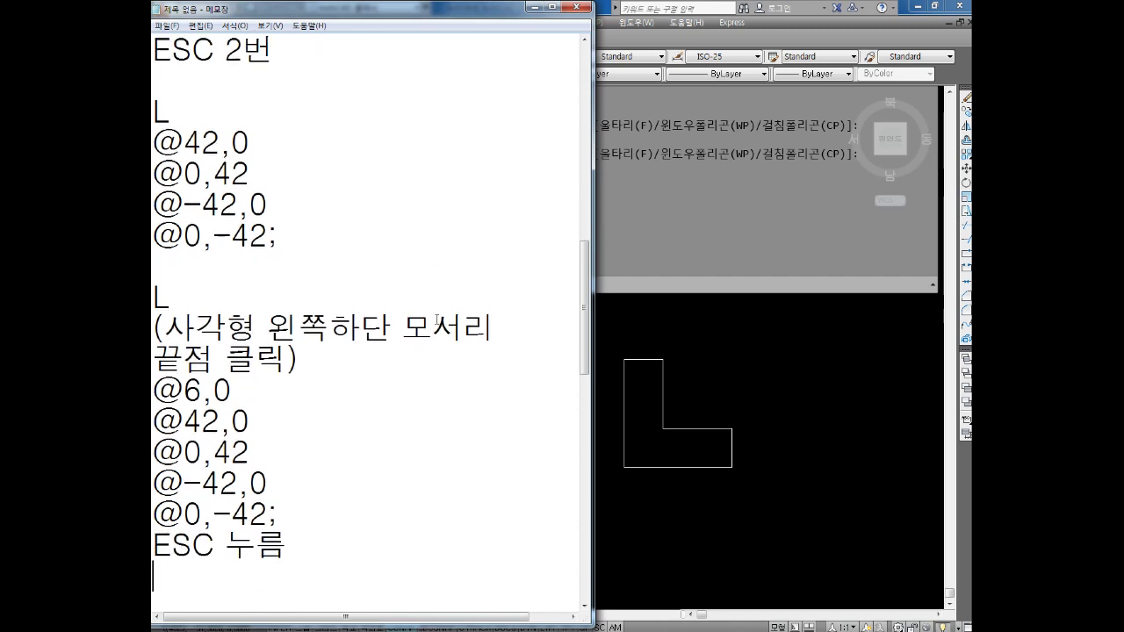
pyautogui.press('Down')
pyautogui.press('Down')
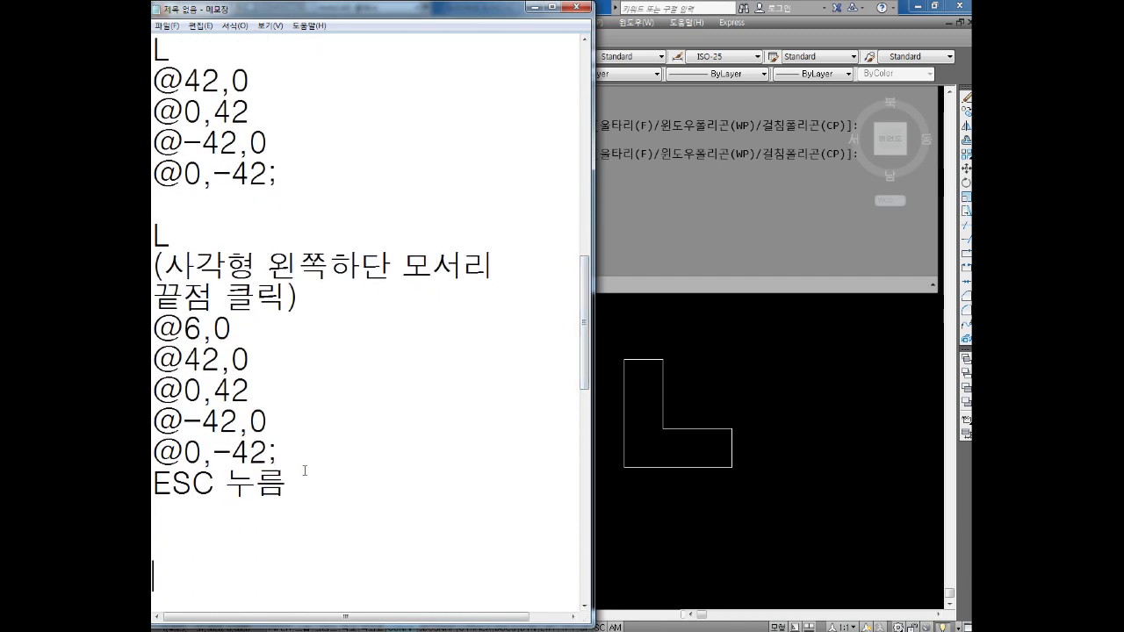
# - Duplicate the second L block, @6,0 through ESC 누름, below the existing notes
pyautogui.moveTo(305, 471); pyautogui.dragTo(156, 234)
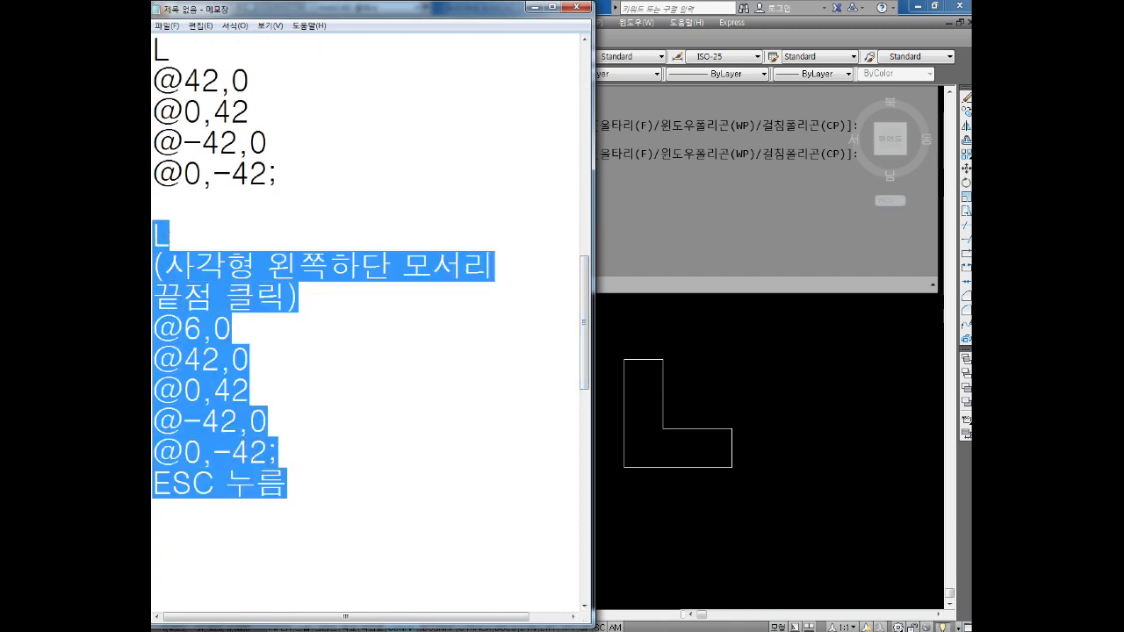
pyautogui.hotkey('ctrl', 'c')
pyautogui.click(213, 571)
pyautogui.hotkey('ctrl', 'v')
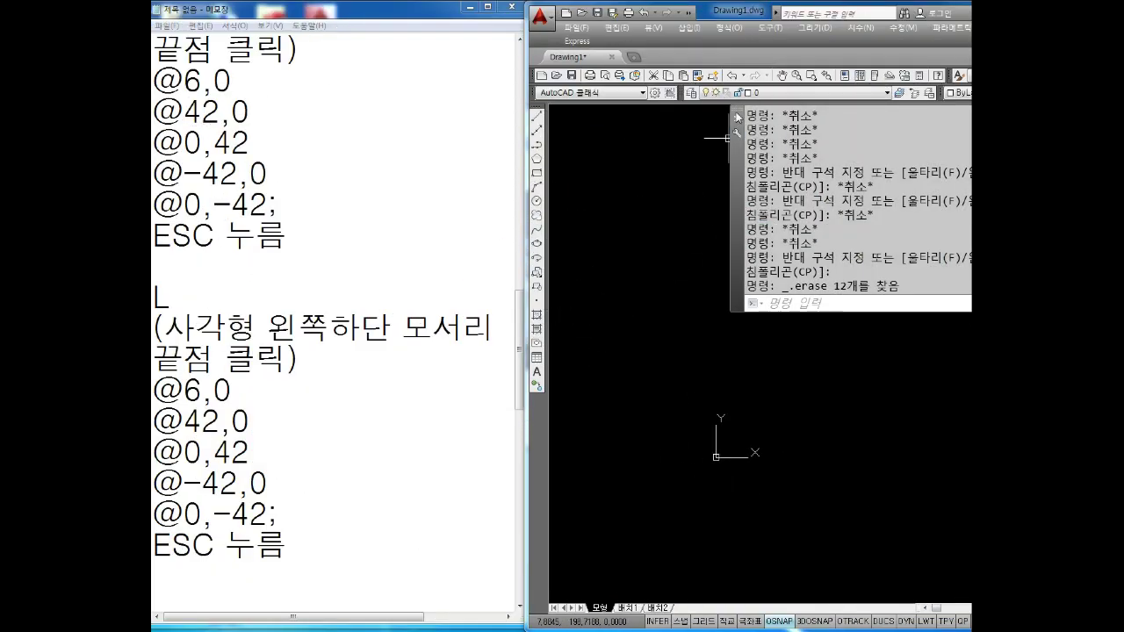
# - Start the LINE command and note a 0,0 start point under the first L
pyautogui.moveTo(737, 117); pyautogui.dragTo(552, 117)
pyautogui.click(440, 217)
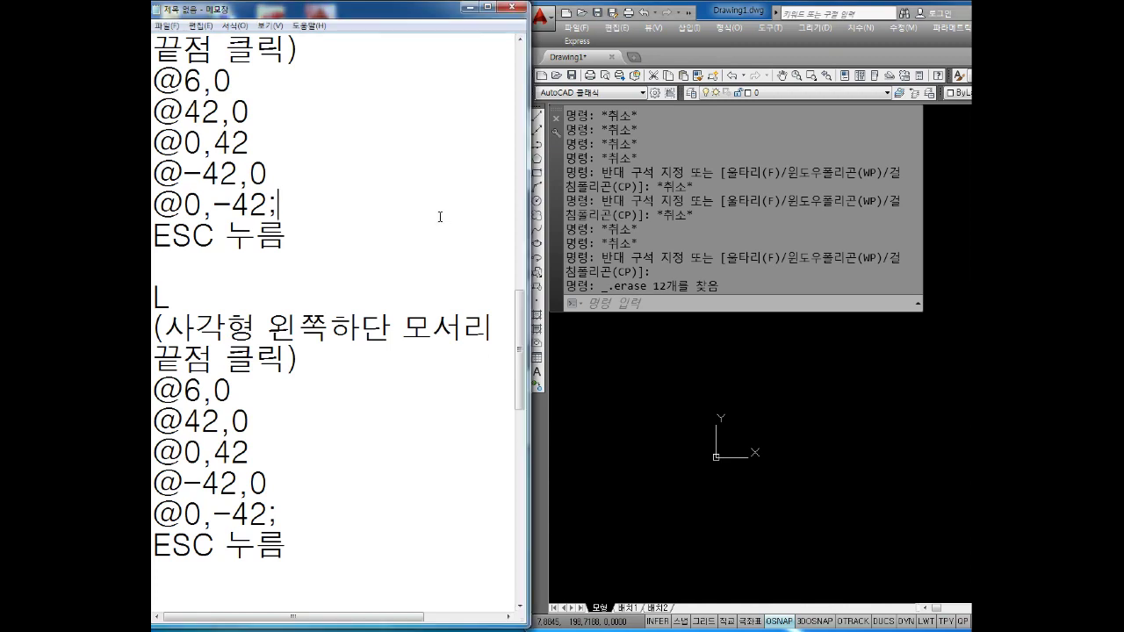
pyautogui.scroll(2, 440, 217)
pyautogui.scroll(2, 440, 217)
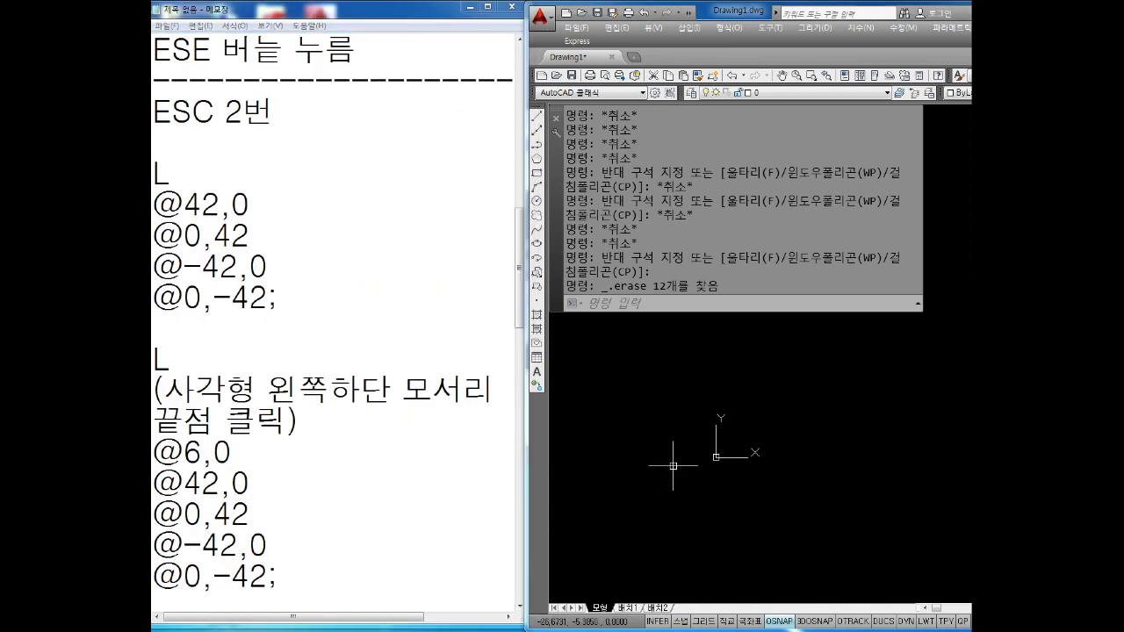
pyautogui.press('Escape')
pyautogui.press('Escape')
pyautogui.press('Escape')
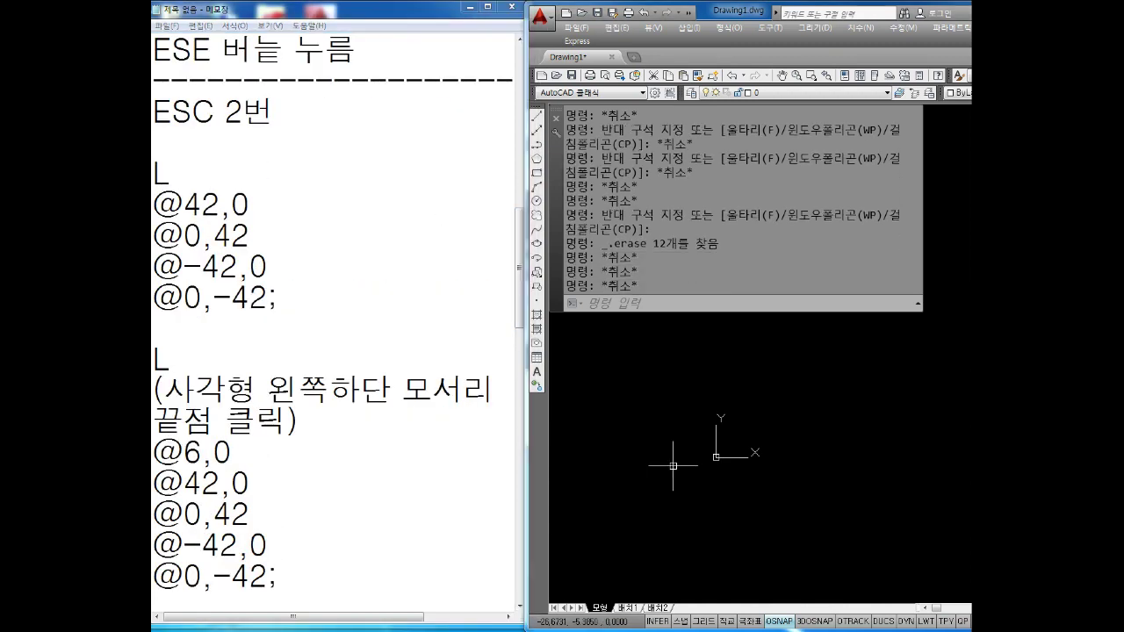
pyautogui.write('L')
pyautogui.press('Return')
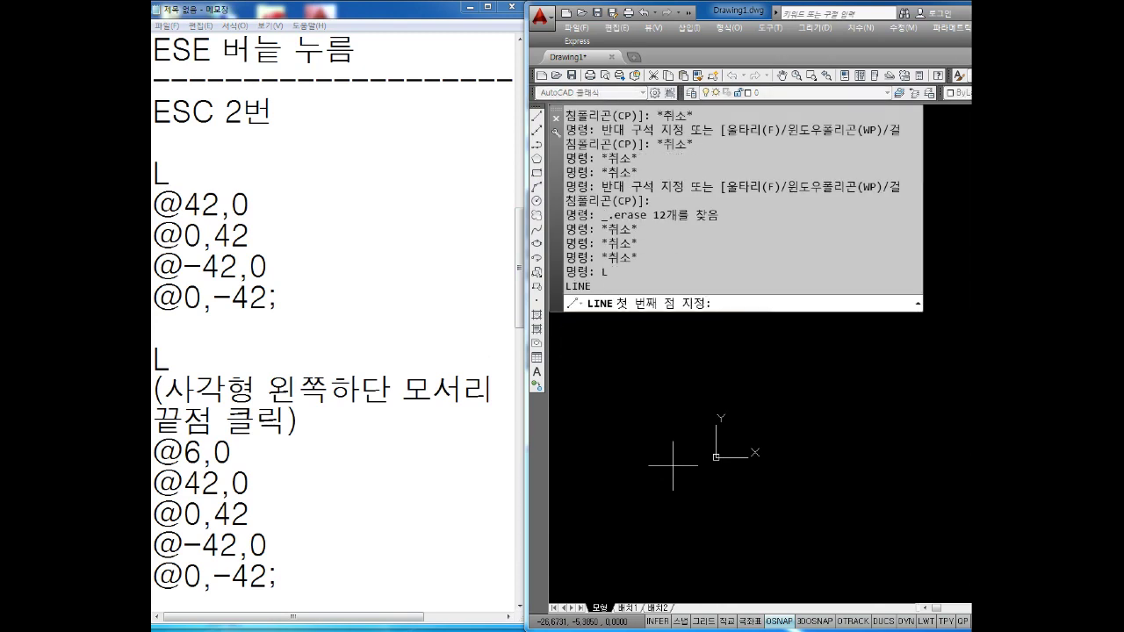
pyautogui.click(211, 176)
pyautogui.press('Return')
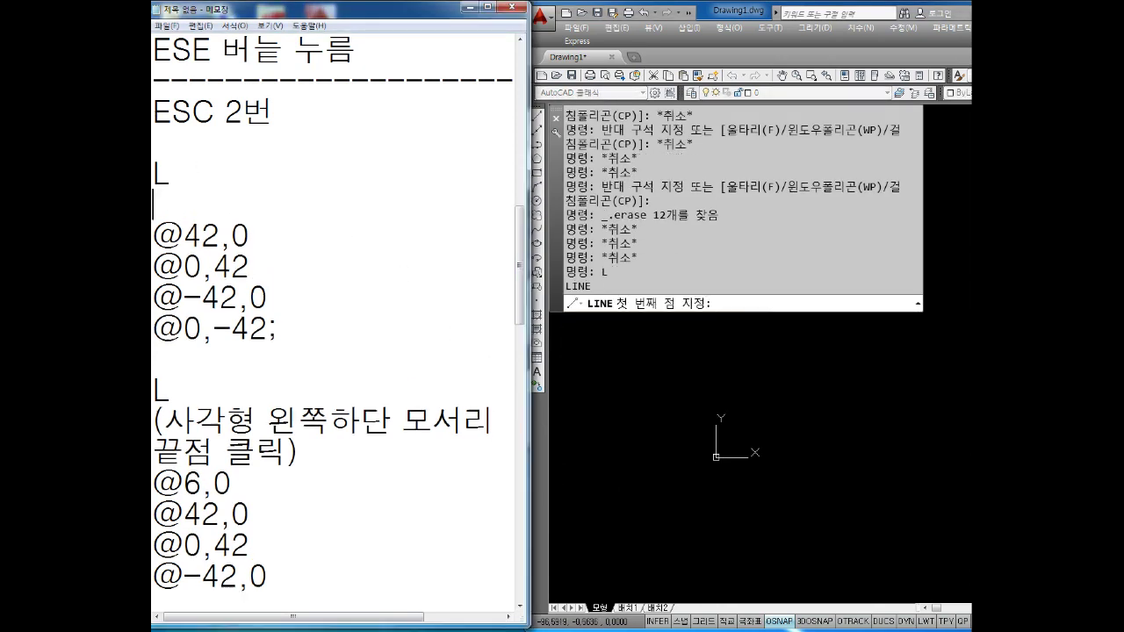
pyautogui.write('0,0')
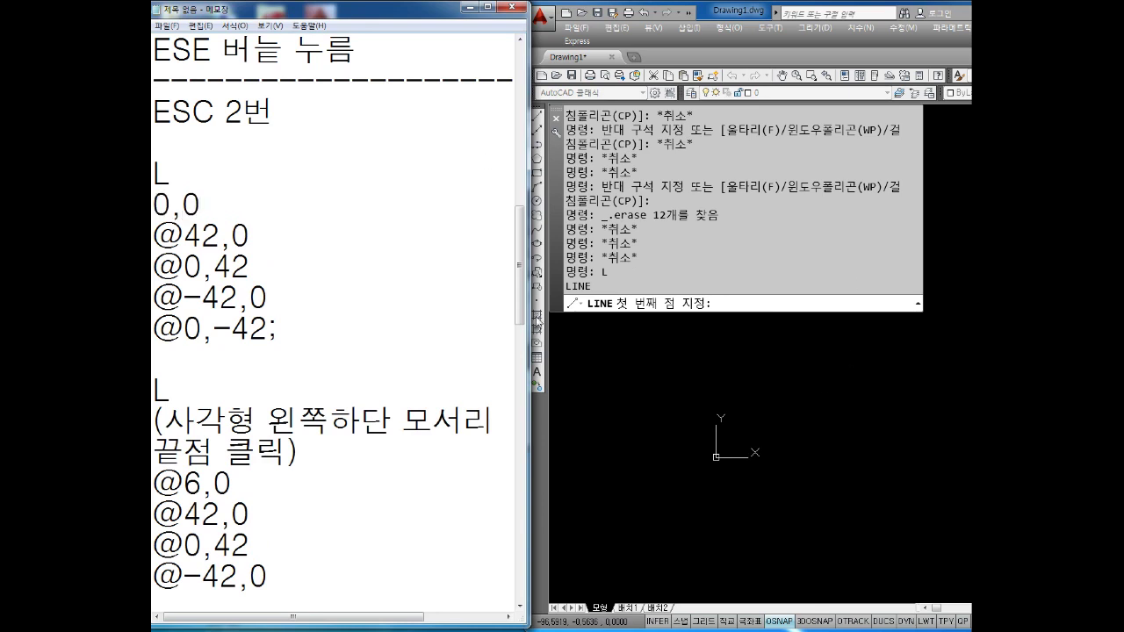
pyautogui.click(755, 300)
pyautogui.write('0,')
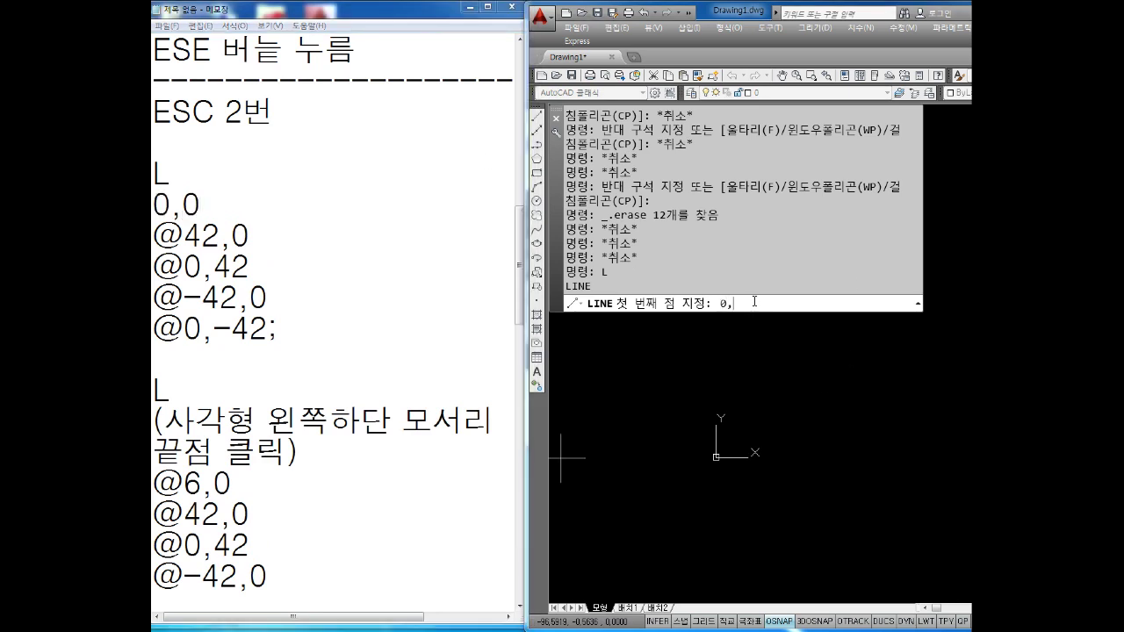
pyautogui.write('0')
pyautogui.press('Return')
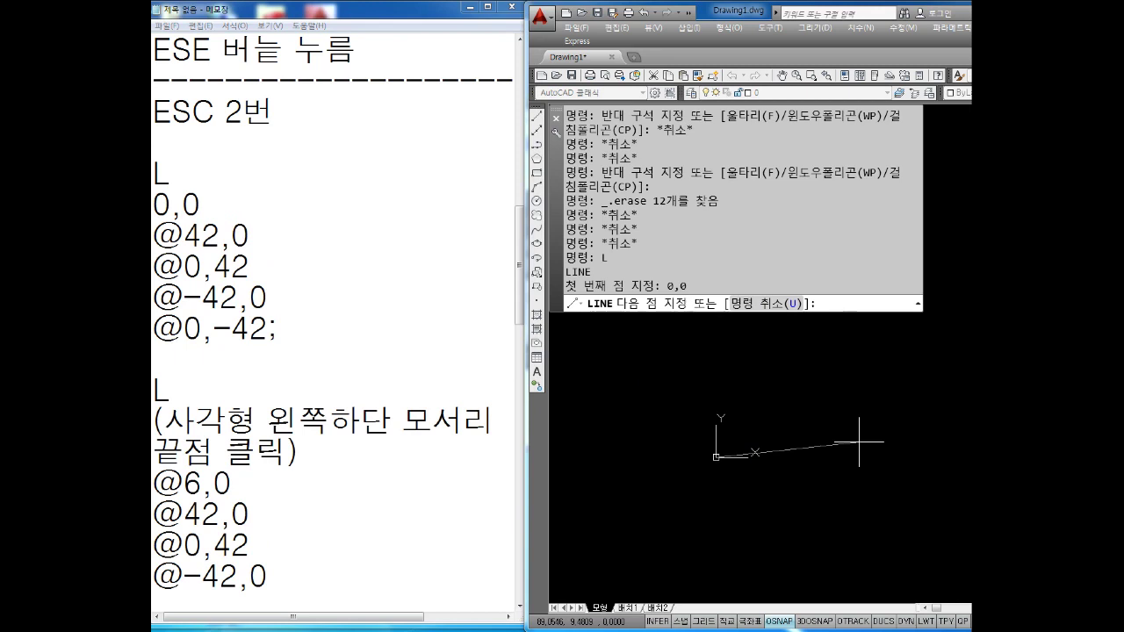
pyautogui.write('42,0')
pyautogui.press('Return')
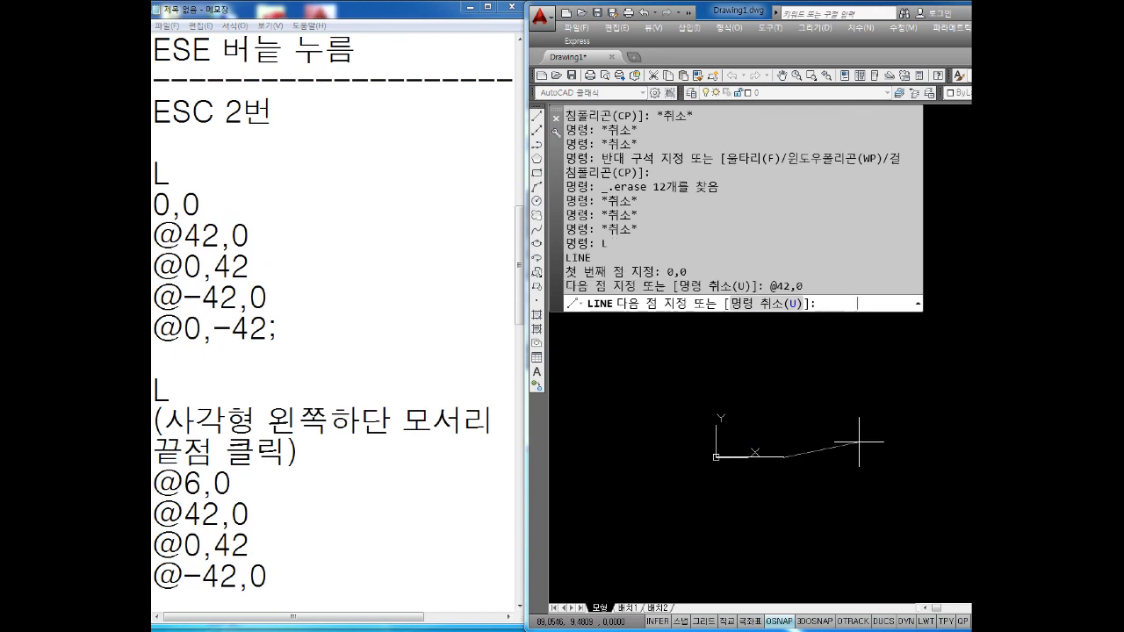
pyautogui.write('@0,4')
pyautogui.write('2')
pyautogui.press('Return')
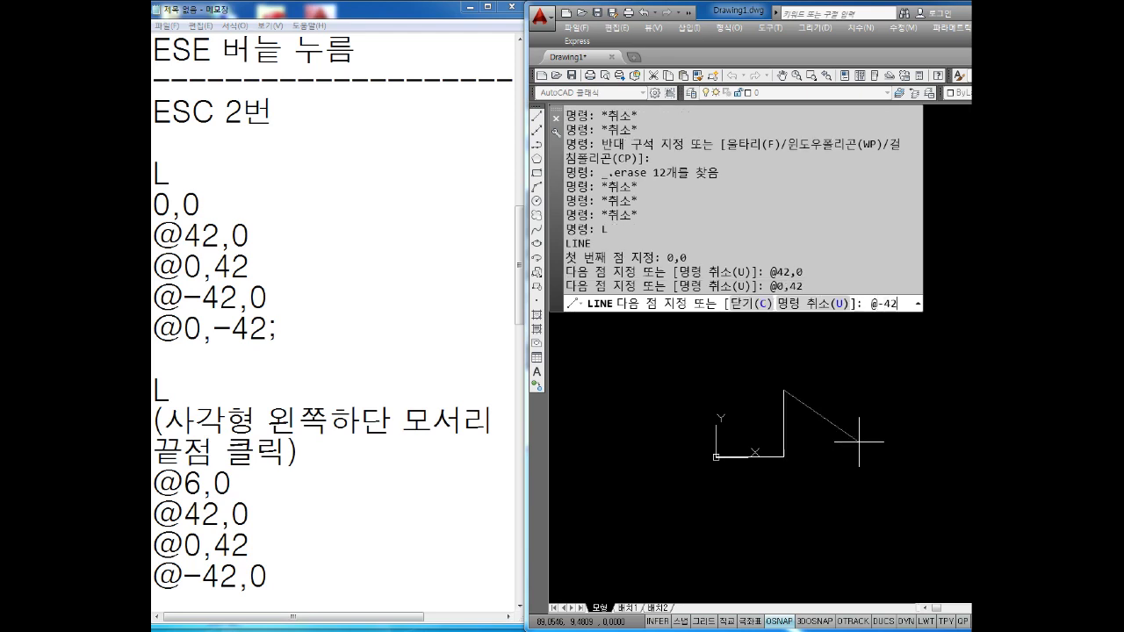
pyautogui.write(',0')
pyautogui.press('Return')
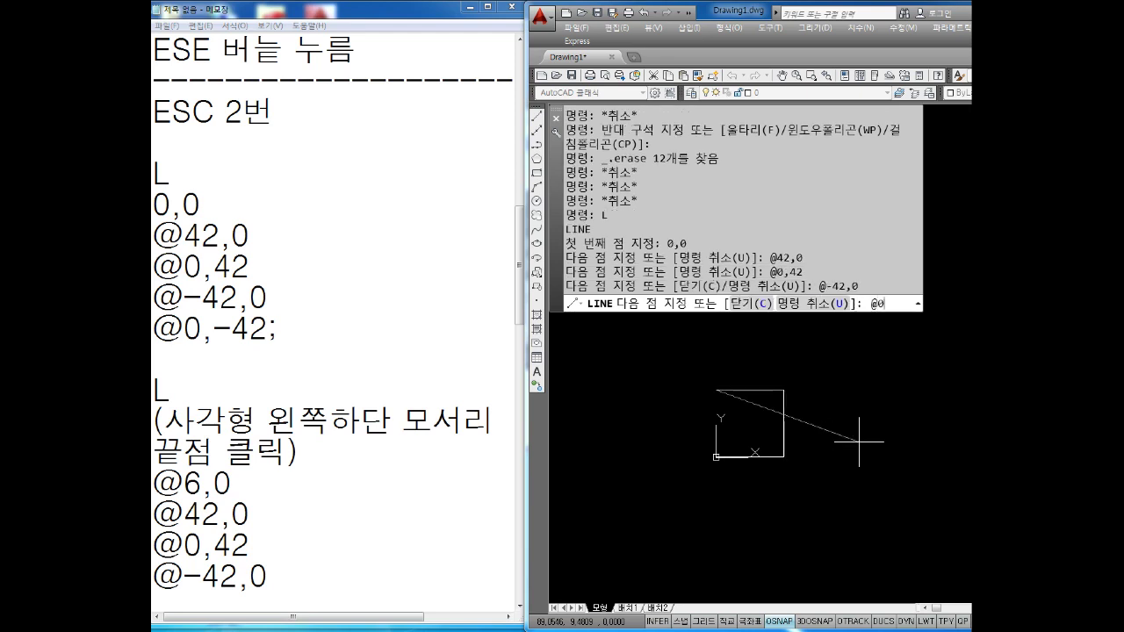
pyautogui.write(',-42')
pyautogui.press('Return')
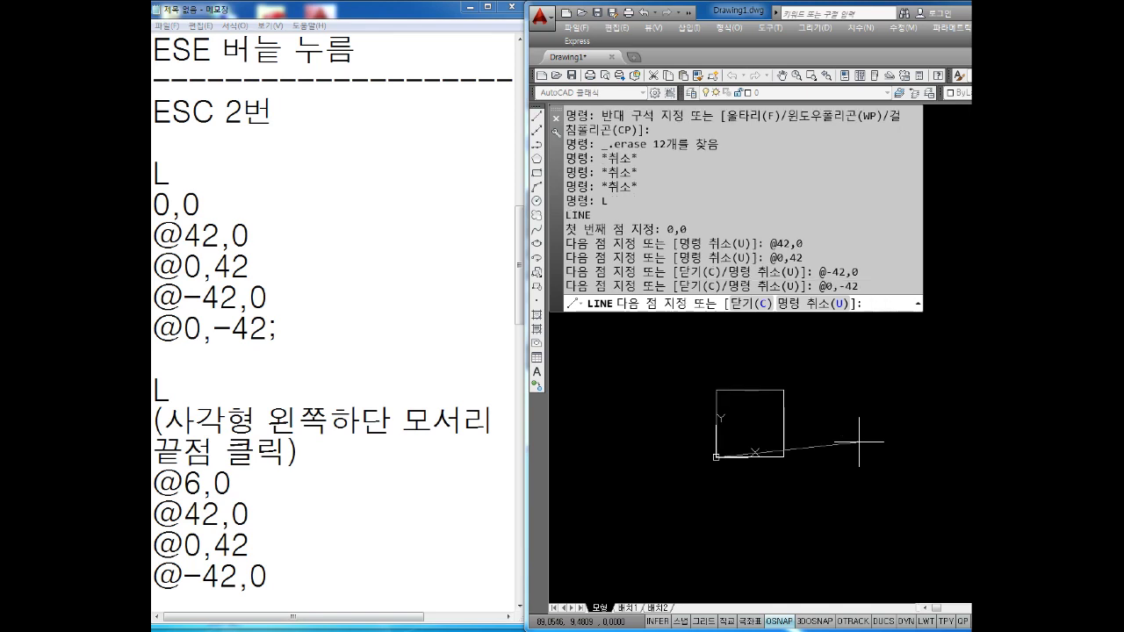
pyautogui.press('Escape')
pyautogui.press('Escape')
pyautogui.moveTo(753, 452); pyautogui.dragTo(723, 432, button='middle')
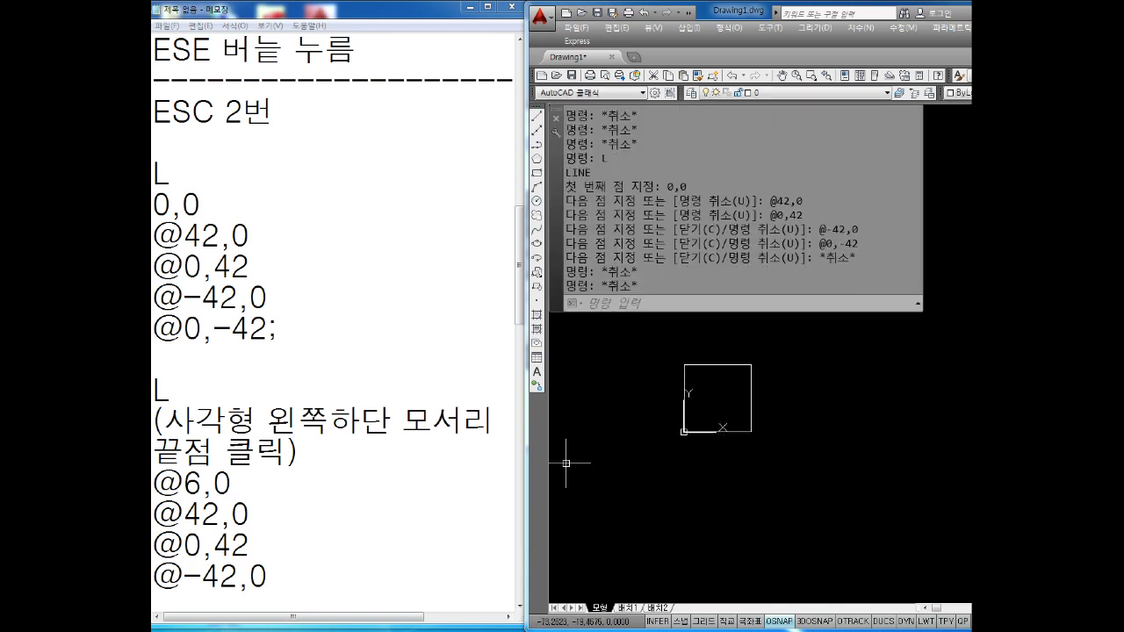
# - Select the second-square steps in the notes and start LINE in the drawing
pyautogui.click(392, 421)
pyautogui.scroll(-1, 351, 396)
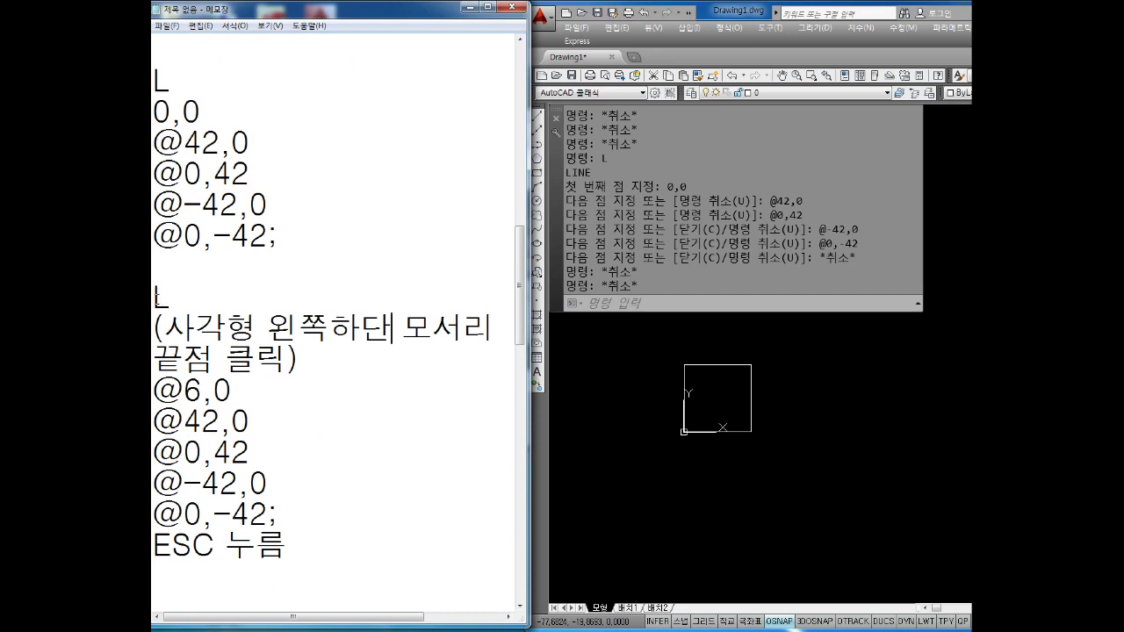
pyautogui.moveTo(156, 297)
pyautogui.mouseDown()
pyautogui.moveTo(255, 422)
pyautogui.moveTo(365, 530)
pyautogui.mouseUp()
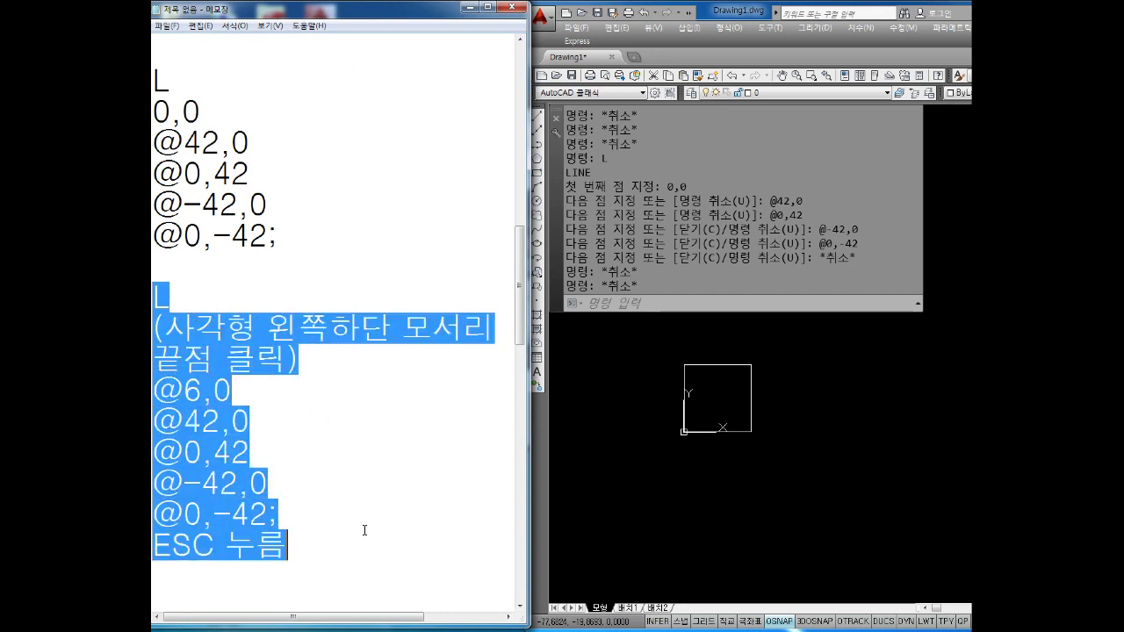
pyautogui.click(685, 461)
pyautogui.press('Escape')
pyautogui.press('Escape')
pyautogui.press('Escape')
pyautogui.press('Escape')
pyautogui.click(617, 413)
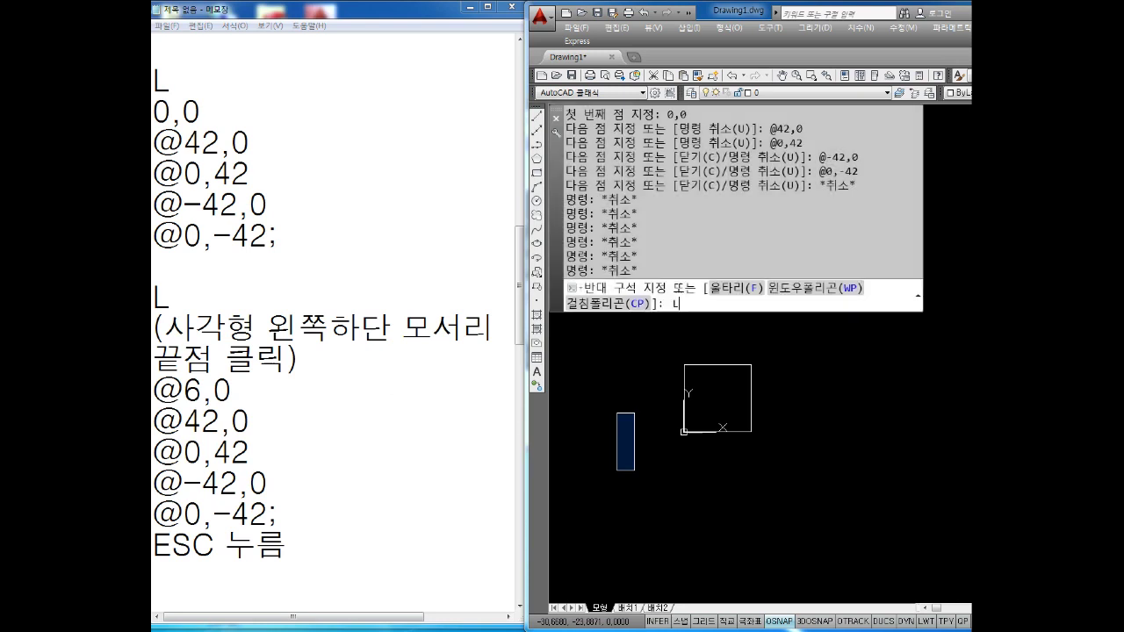
pyautogui.write('L')
pyautogui.press('Escape')
pyautogui.press('Escape')
pyautogui.write('L')
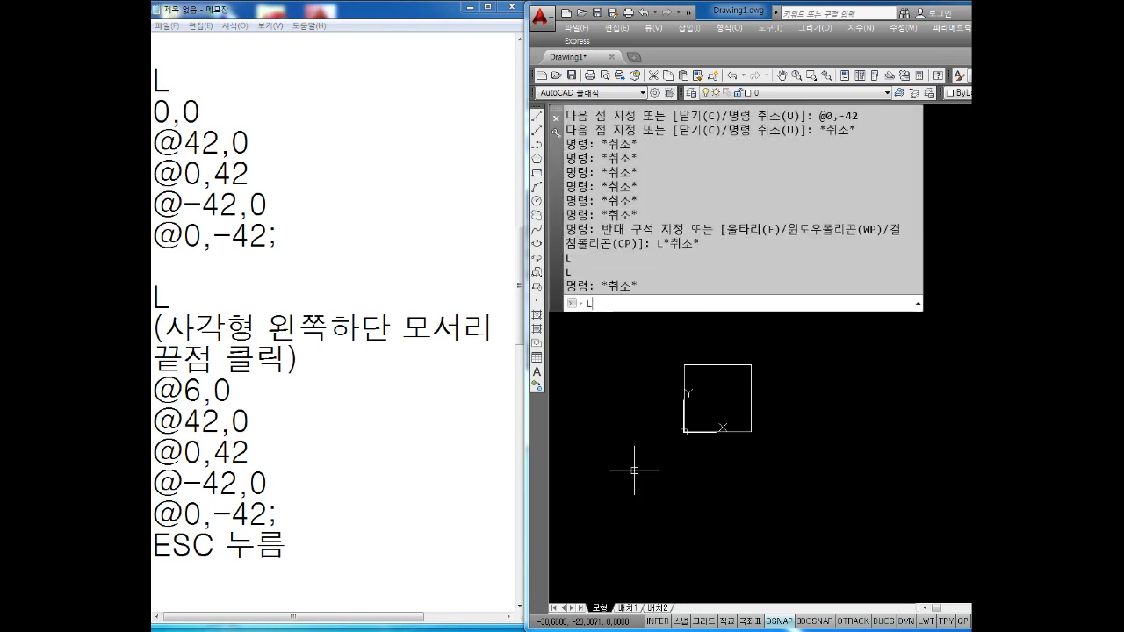
pyautogui.press('Return')
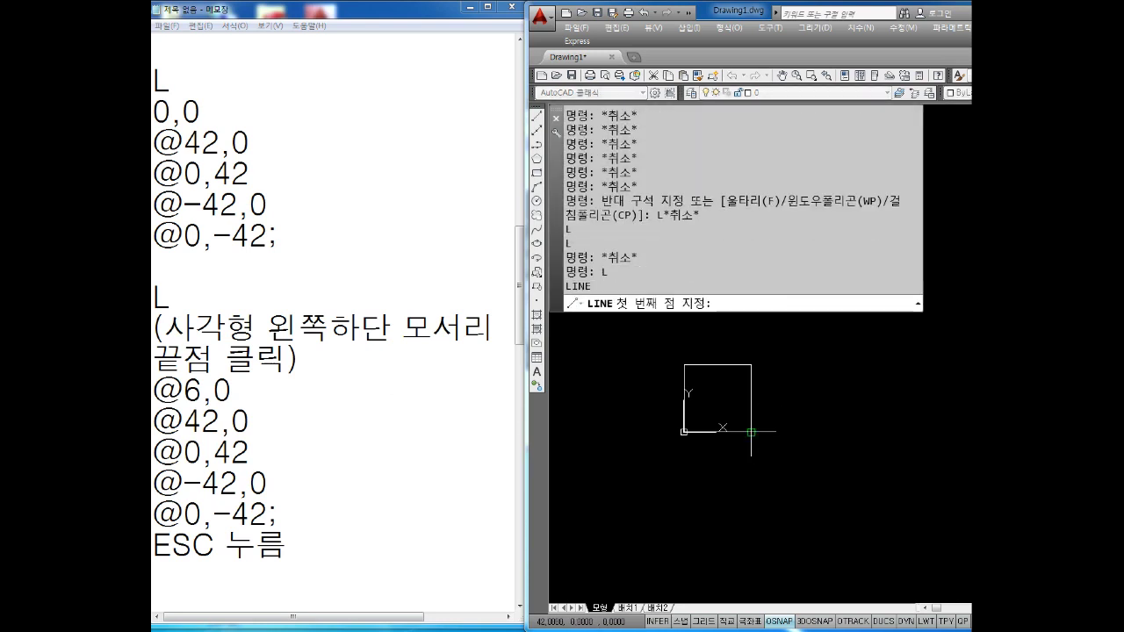
# - Draw a second 42×42 square starting from the first square's lower-right corner
pyautogui.scroll(4, 751, 431)
pyautogui.click(750, 437)
pyautogui.scroll(-3, 750, 437)
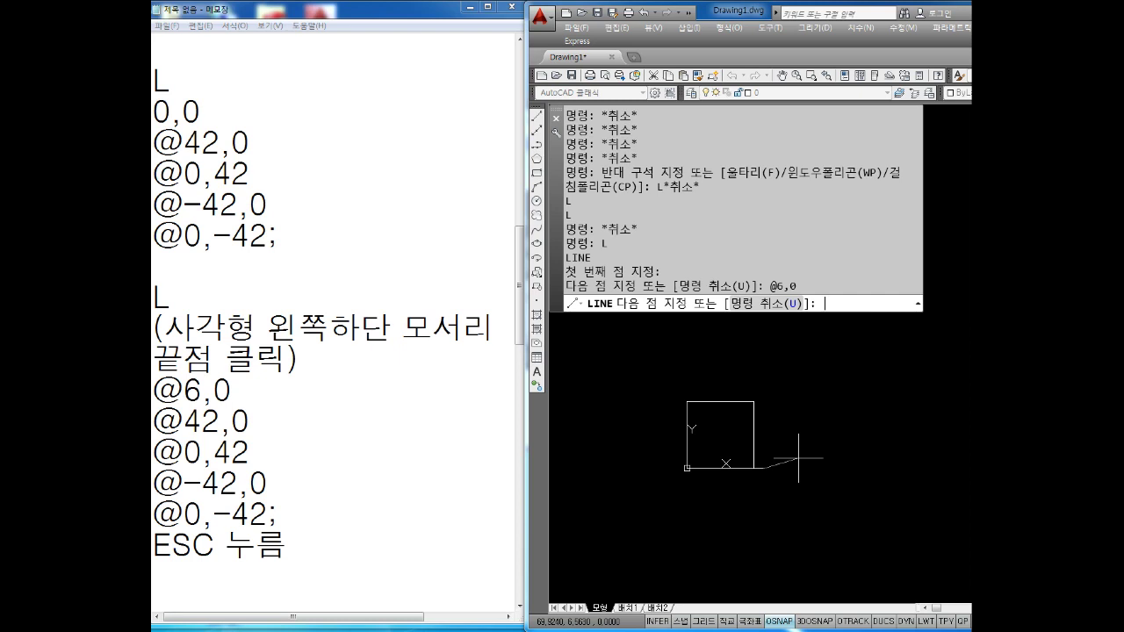
pyautogui.scroll(2, 798, 458)
pyautogui.scroll(1, 798, 472)
pyautogui.scroll(2, 795, 470)
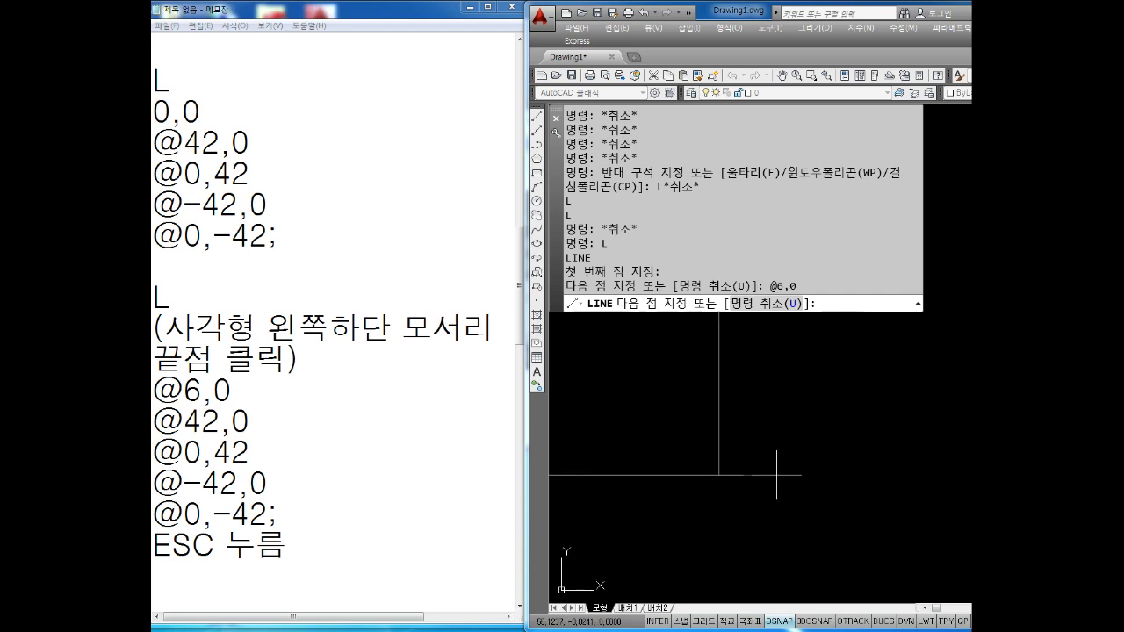
pyautogui.scroll(-3, 776, 476)
pyautogui.write('@4')
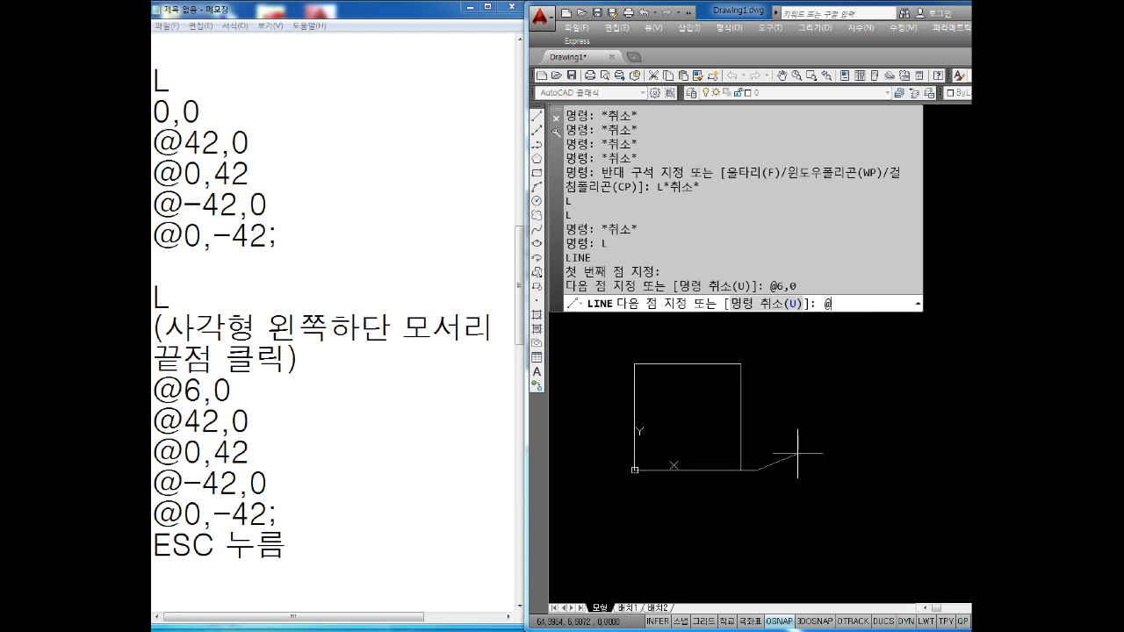
pyautogui.write('2,0')
pyautogui.press('Return')
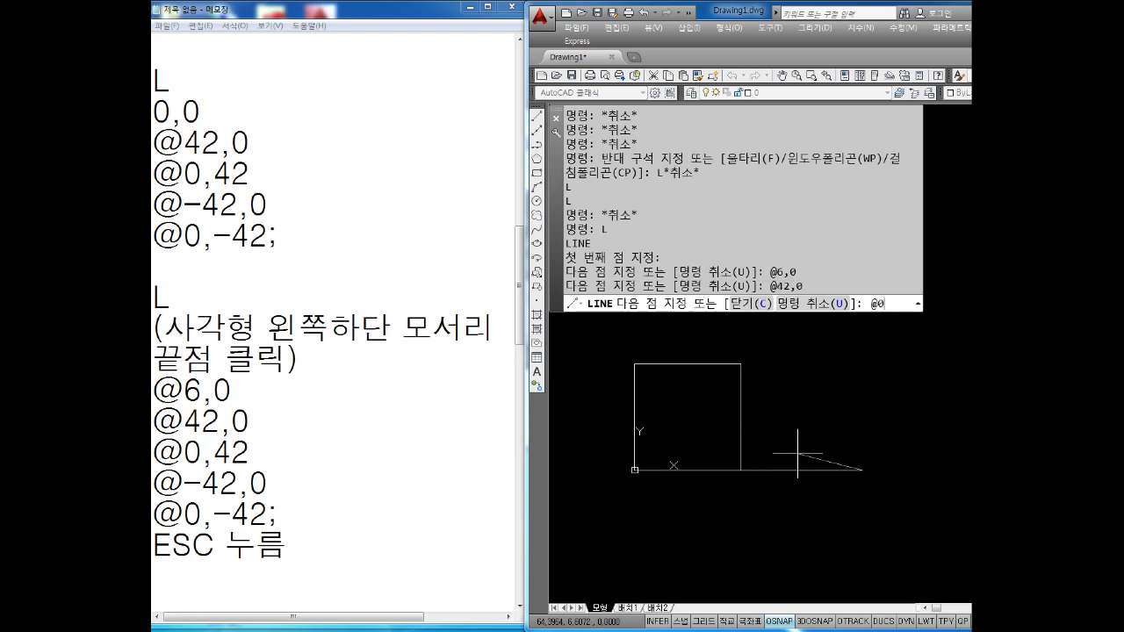
pyautogui.write('2')
pyautogui.press('Return')
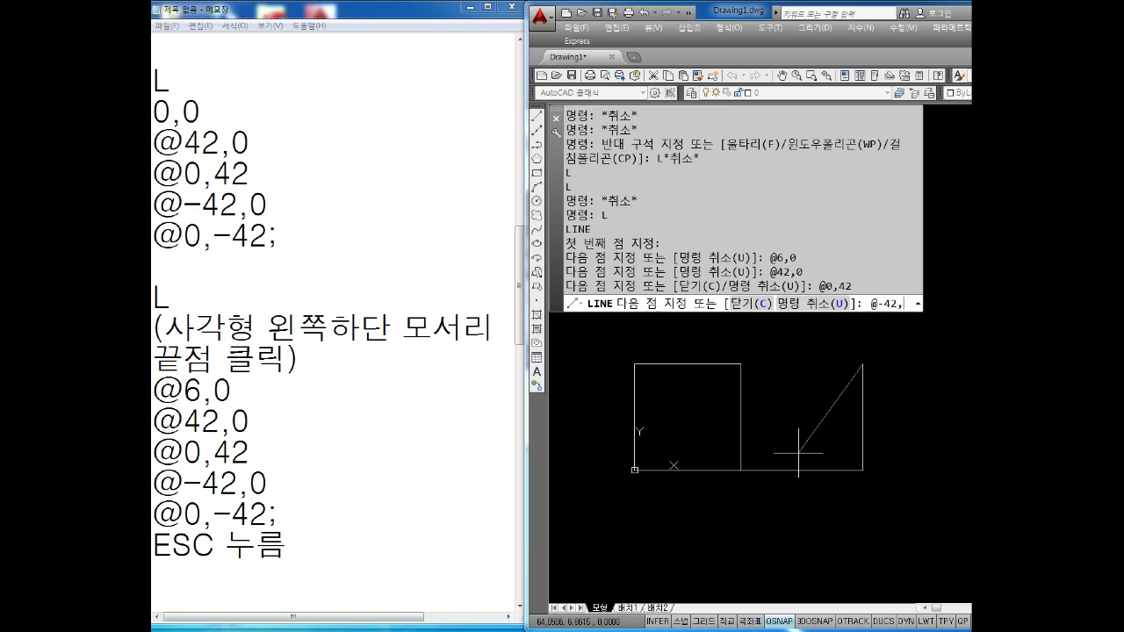
pyautogui.write('0')
pyautogui.press('Return')
pyautogui.write('@0')
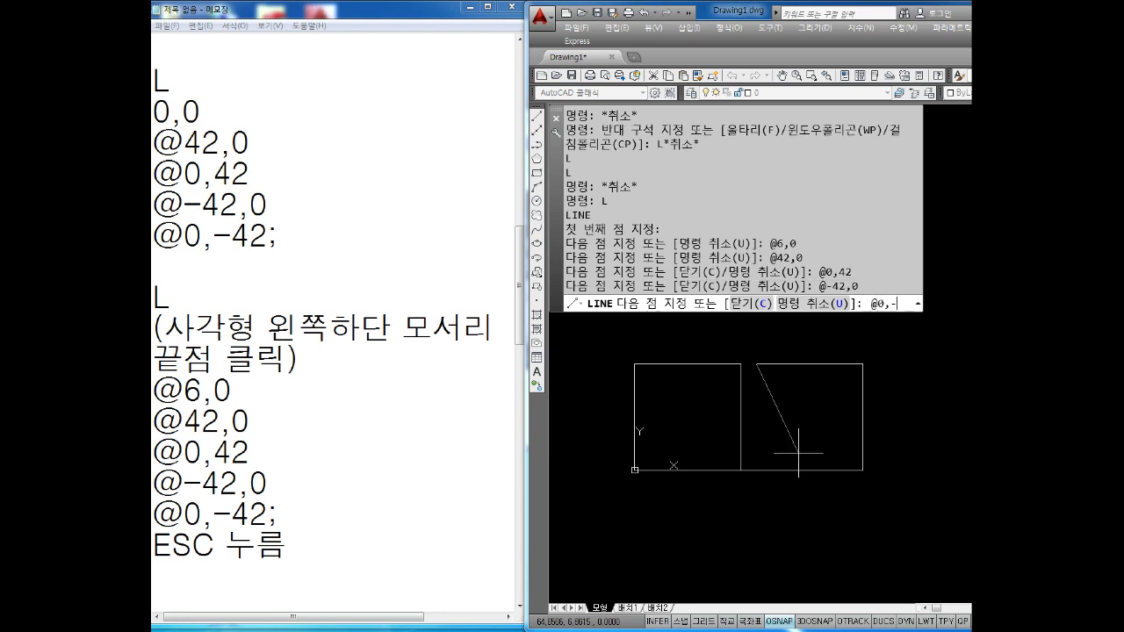
pyautogui.write('42')
pyautogui.press('Return')
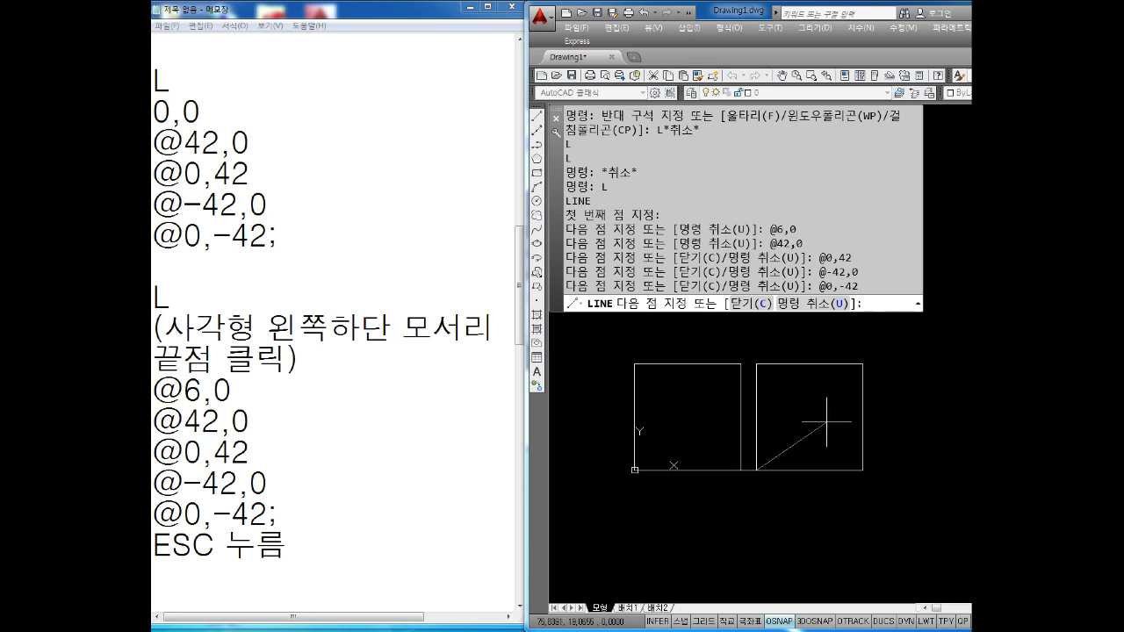
pyautogui.press('Escape')
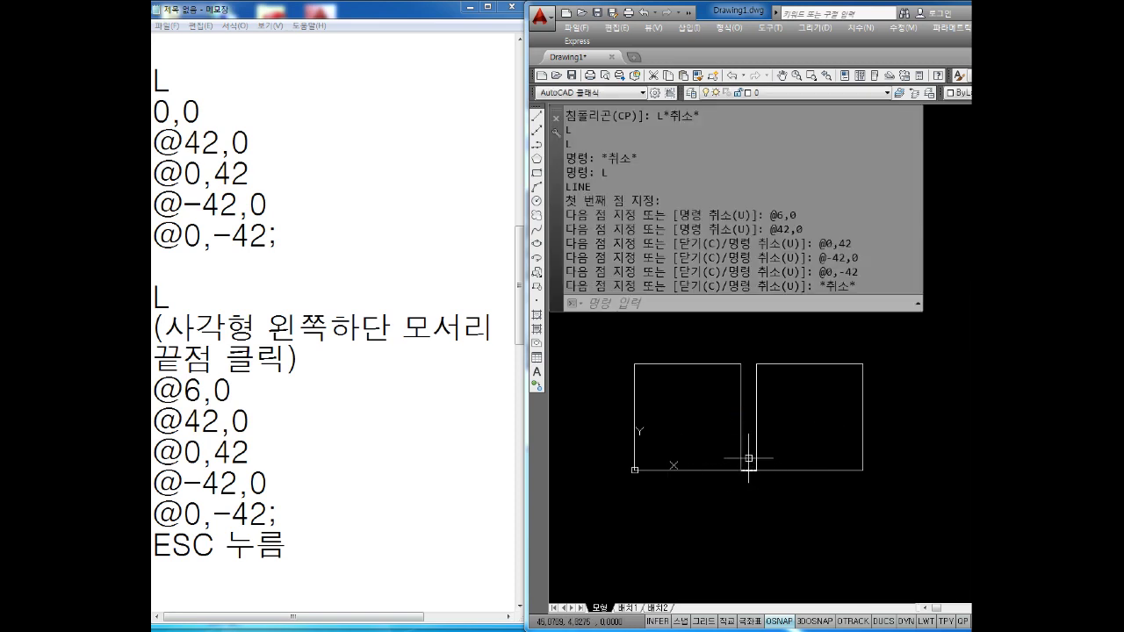
# - Erase the 6-unit connecting segment between the two squares
pyautogui.scroll(2, 751, 468)
pyautogui.click(751, 467)
pyautogui.click(743, 481)
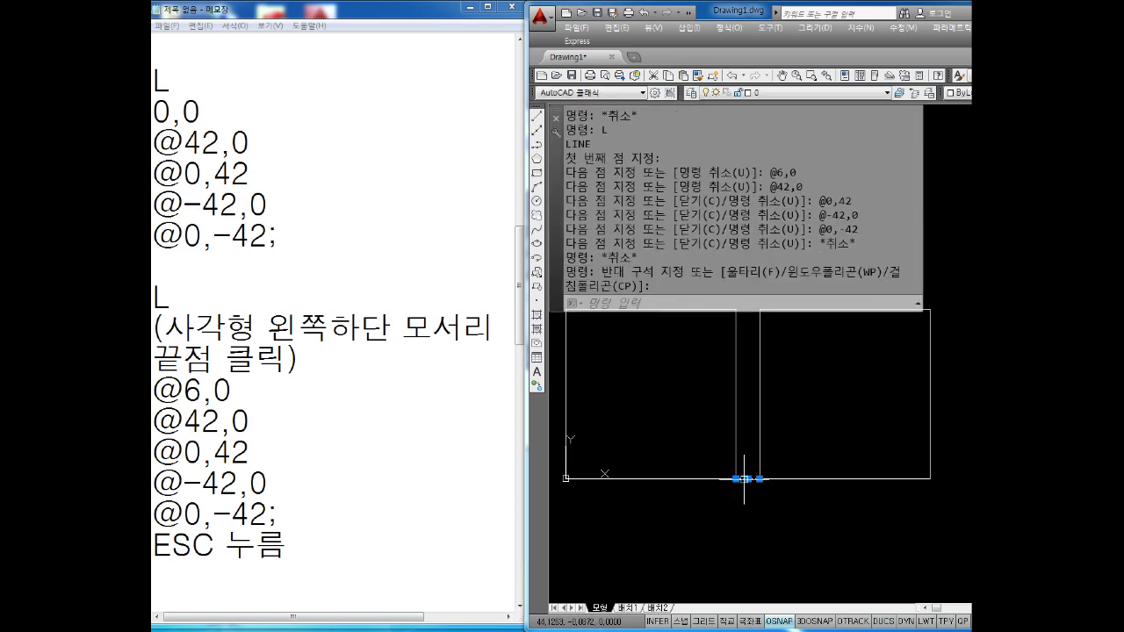
pyautogui.press('Delete')
pyautogui.scroll(-4, 744, 480)
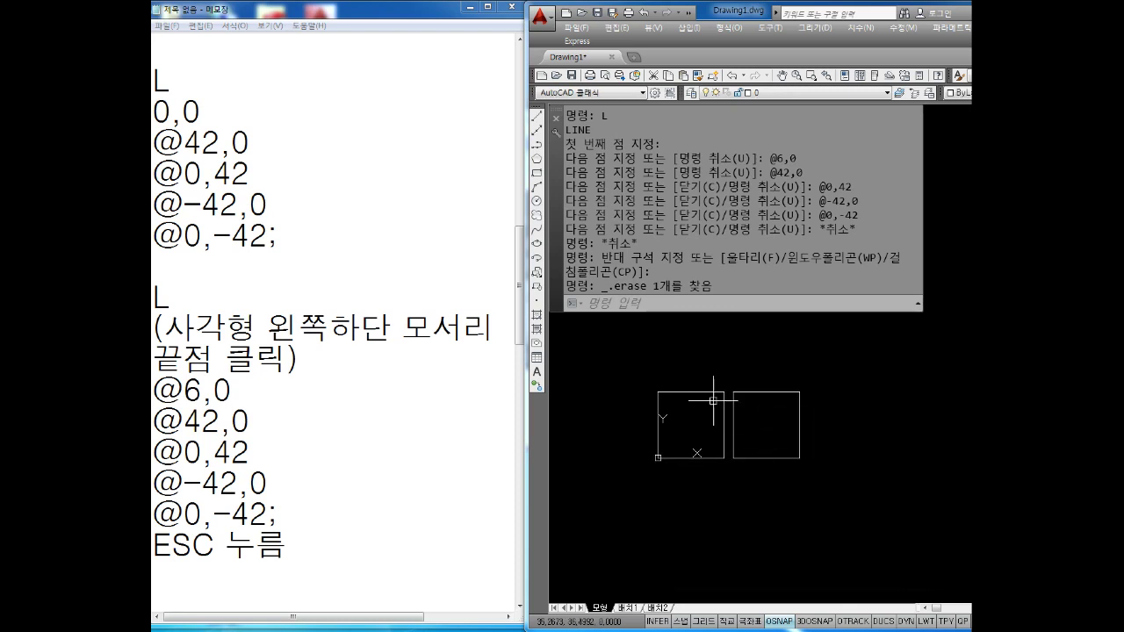
pyautogui.click(235, 391)
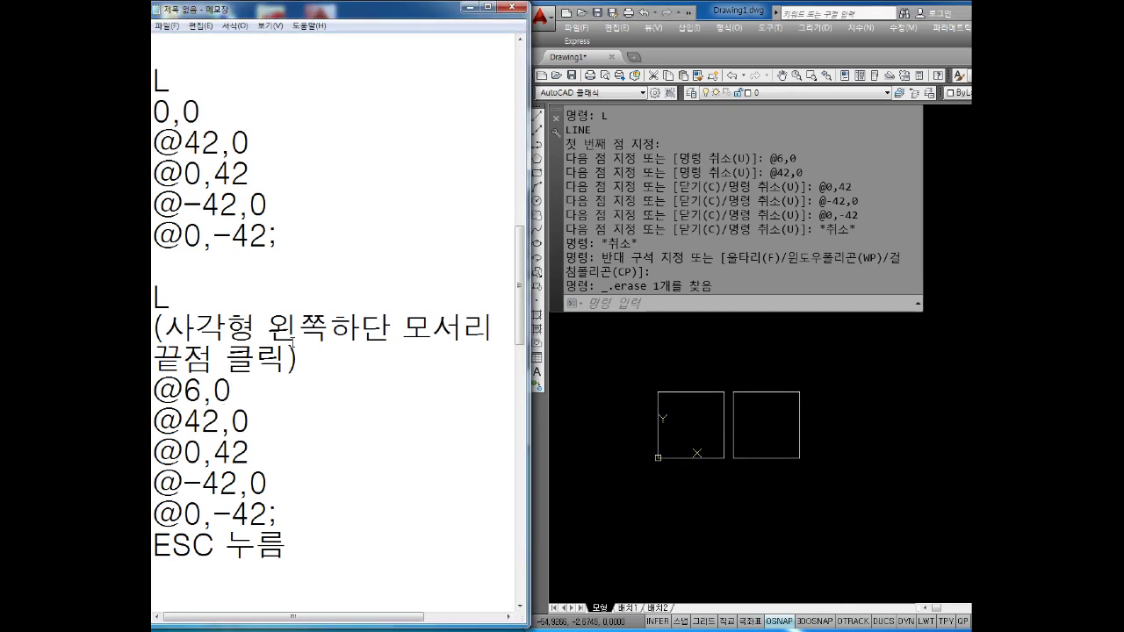
# - Insert '2번째' at the start of the corner-click note in the duplicated L block
pyautogui.scroll(-2, 299, 387)
pyautogui.scroll(-1, 302, 393)
pyautogui.scroll(-1, 263, 352)
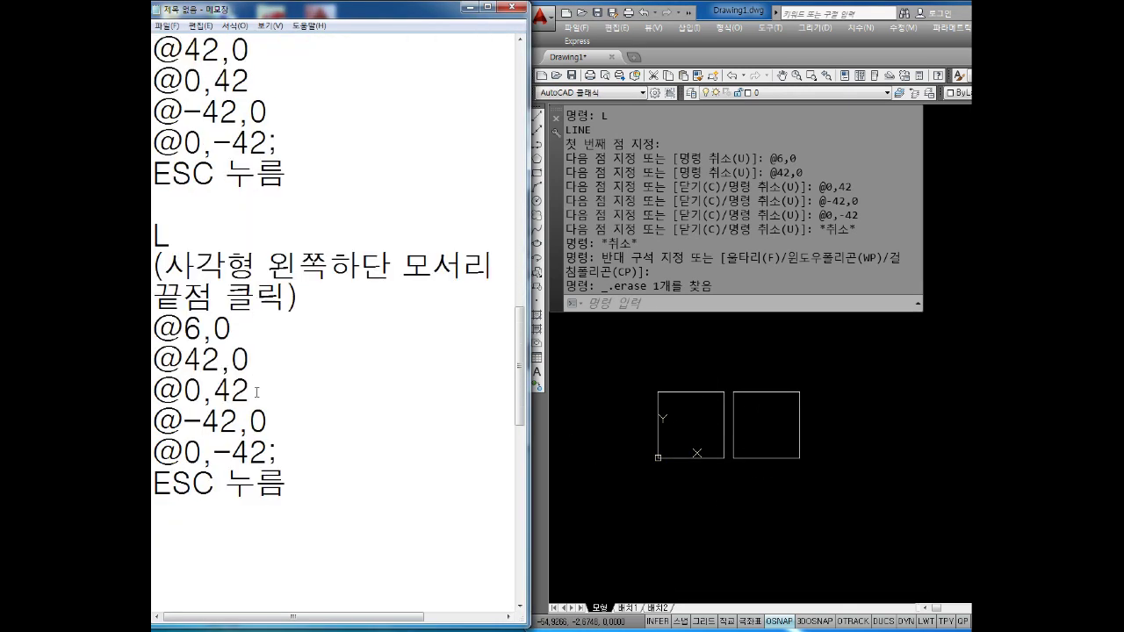
pyautogui.click(185, 249)
pyautogui.write('2')
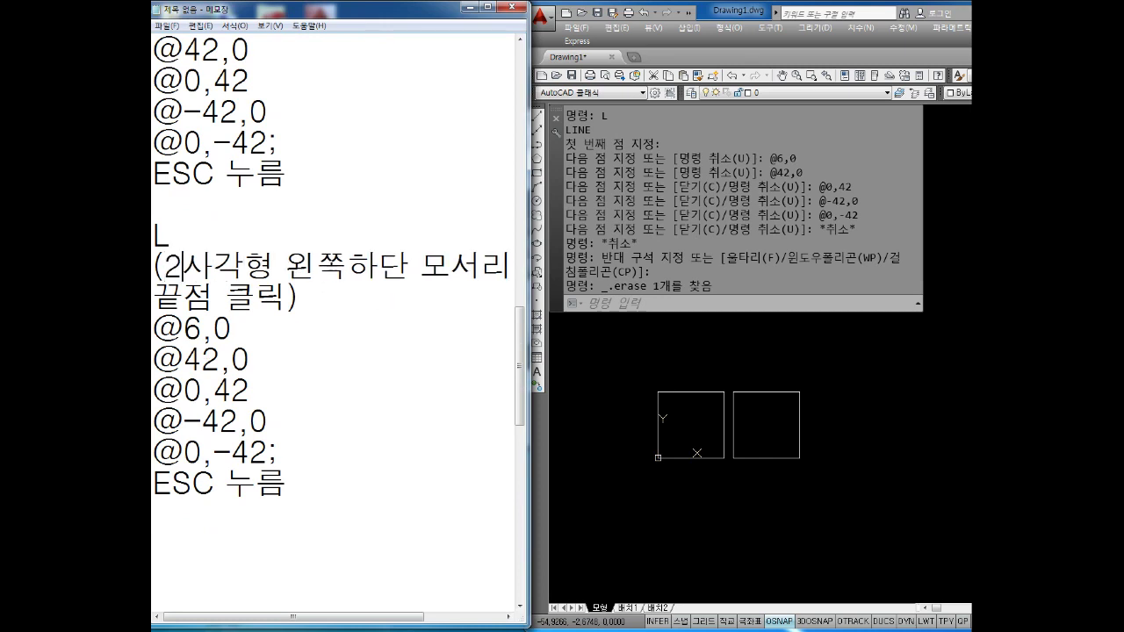
pyautogui.write('번째')
pyautogui.press('Right')
pyautogui.press('Right')
pyautogui.press('Right')
pyautogui.press('Right')
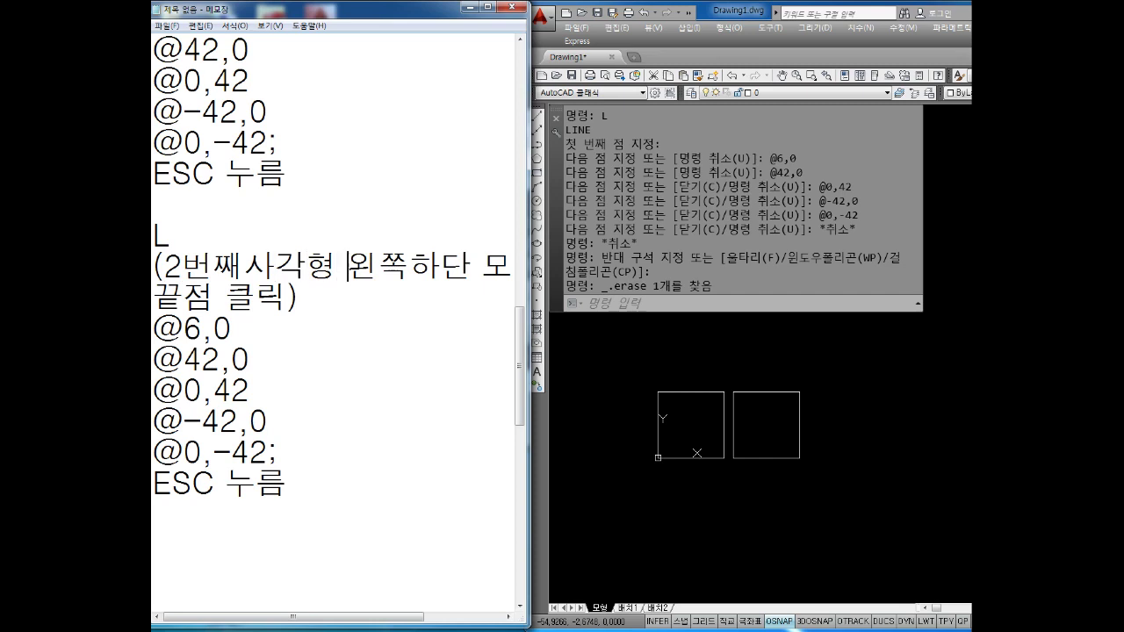
# - Fix the note's line breaks so it reads '(2번째사각형 왼쪽하단 모서리끝점 클릭)'
pyautogui.press('Return')
pyautogui.click(378, 303)
pyautogui.press('Delete')
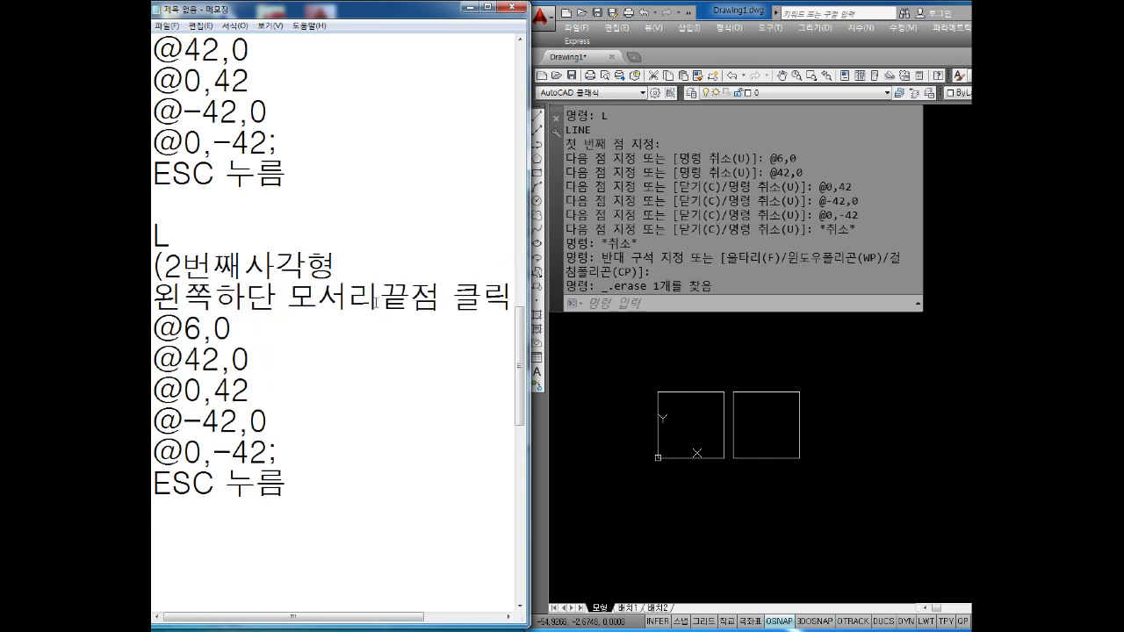
pyautogui.press('Left')
pyautogui.press('Left')
pyautogui.press('Left')
pyautogui.press('Left')
pyautogui.press('Left')
pyautogui.press('Left')
pyautogui.press('Left')
pyautogui.press('BackSpace')
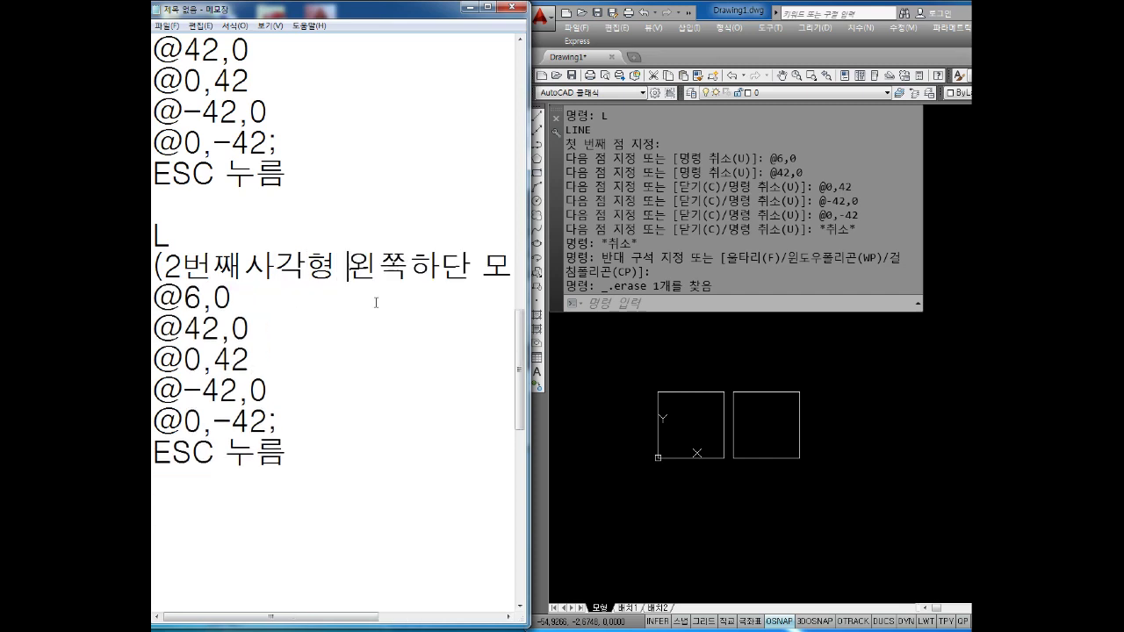
pyautogui.press('Right')
pyautogui.press('Right')
pyautogui.press('Right')
pyautogui.press('Right')
pyautogui.press('Return')
pyautogui.press('Right')
pyautogui.press('Right')
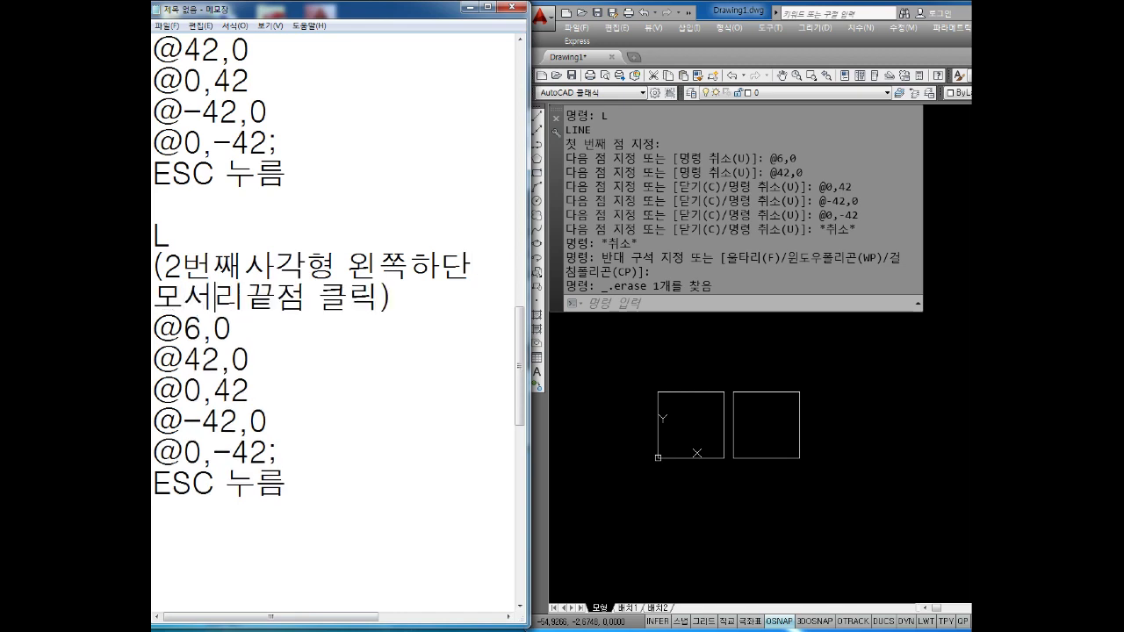
pyautogui.press('Down')
pyautogui.press('Right')
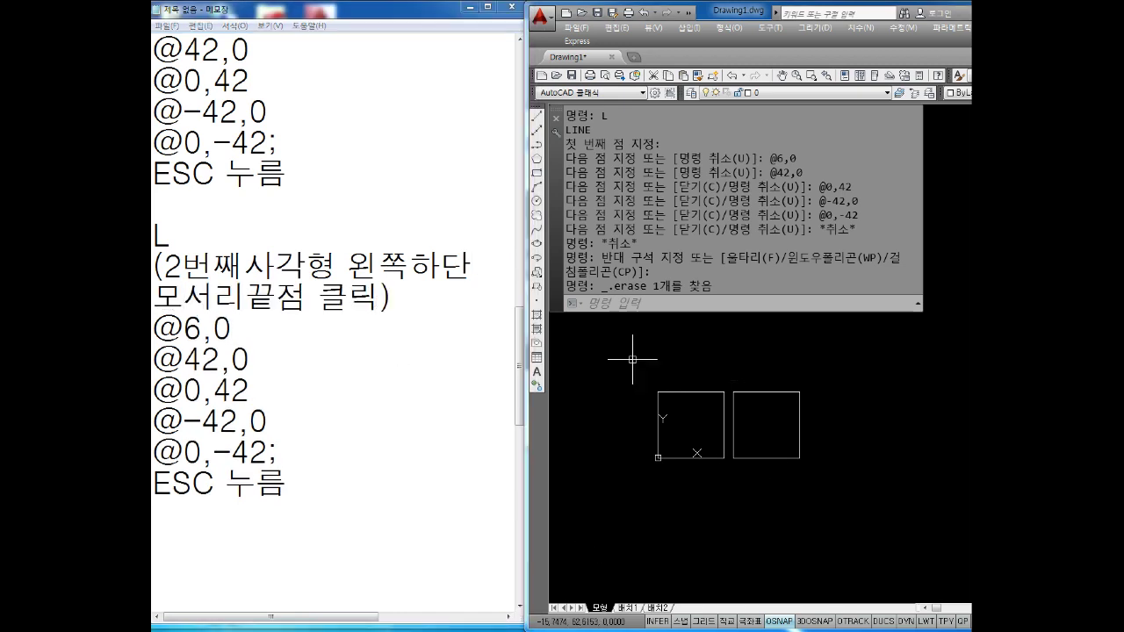
pyautogui.press('Escape')
pyautogui.press('Escape')
pyautogui.press('Escape')
pyautogui.press('Escape')
pyautogui.press('Escape')
pyautogui.press('Escape')
pyautogui.press('Escape')
pyautogui.press('Escape')
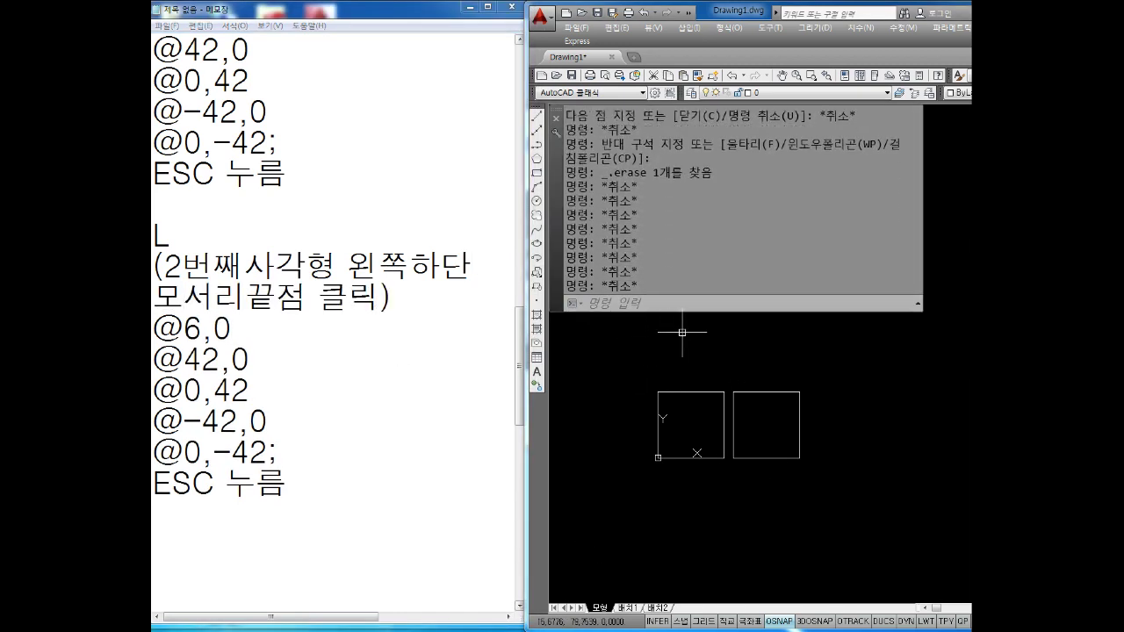
pyautogui.write('L')
pyautogui.press('Return')
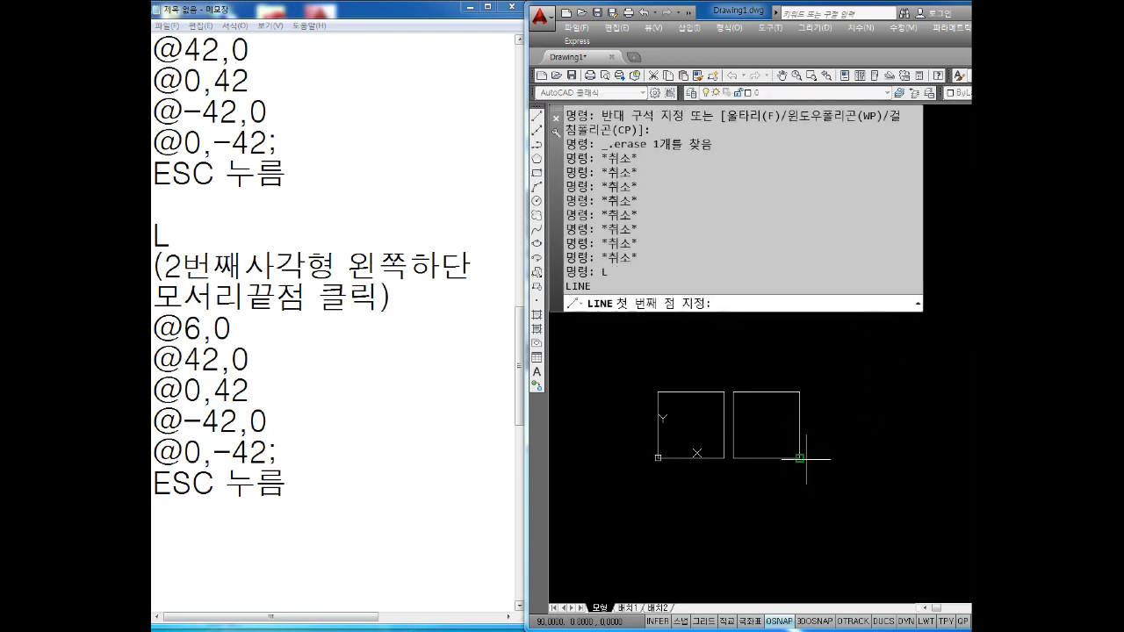
pyautogui.click(799, 458)
pyautogui.write('@6')
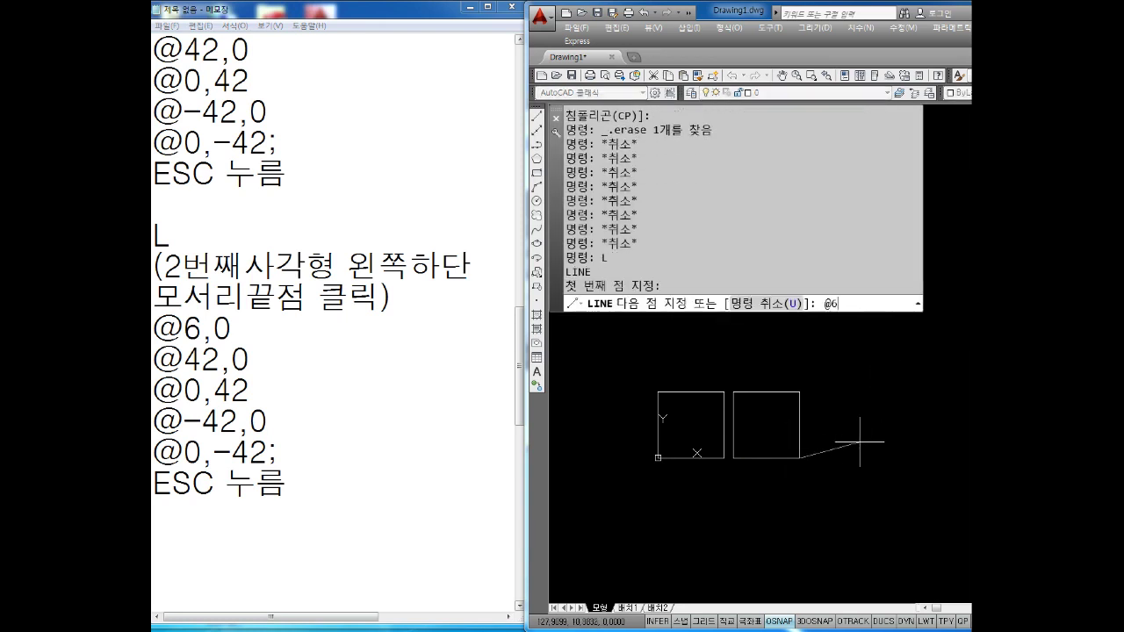
pyautogui.write(',0')
pyautogui.press('Return')
pyautogui.write('@')
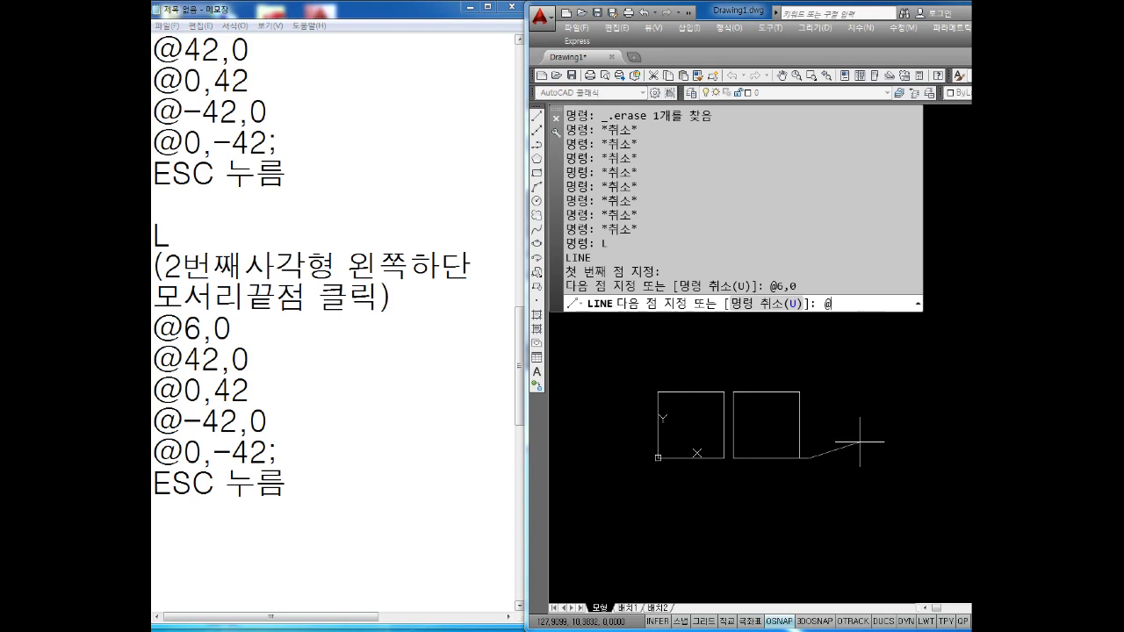
pyautogui.write('42,0')
pyautogui.press('Return')
# - Close the third square with @0,42, @-42,0 and @0,-42
pyautogui.write('@0')
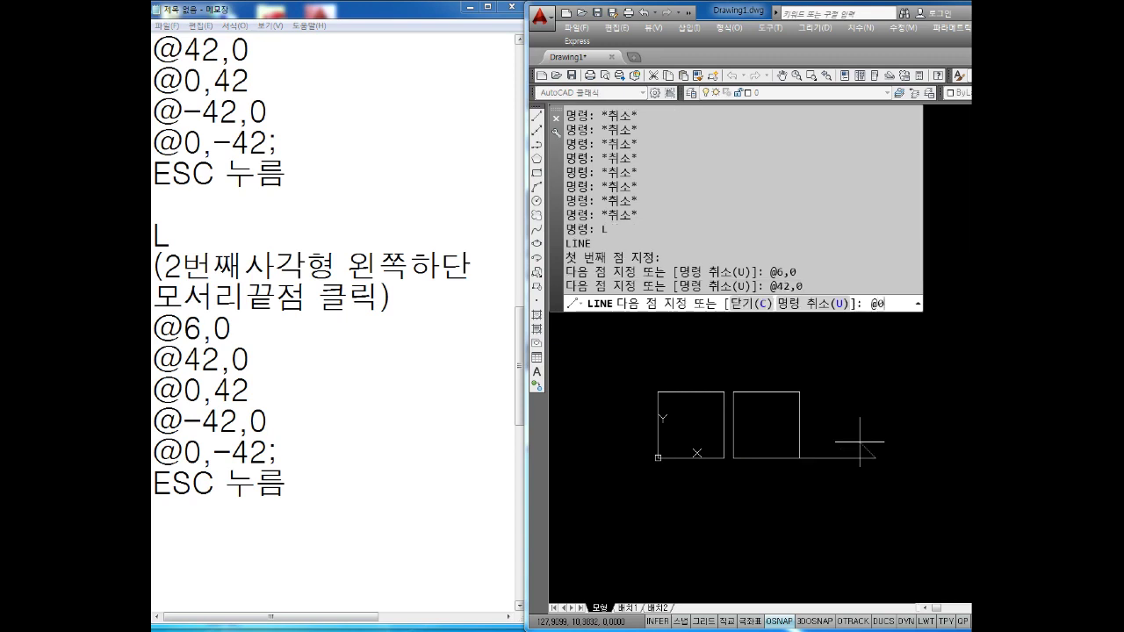
pyautogui.write(',42')
pyautogui.press('Return')
pyautogui.write('@')
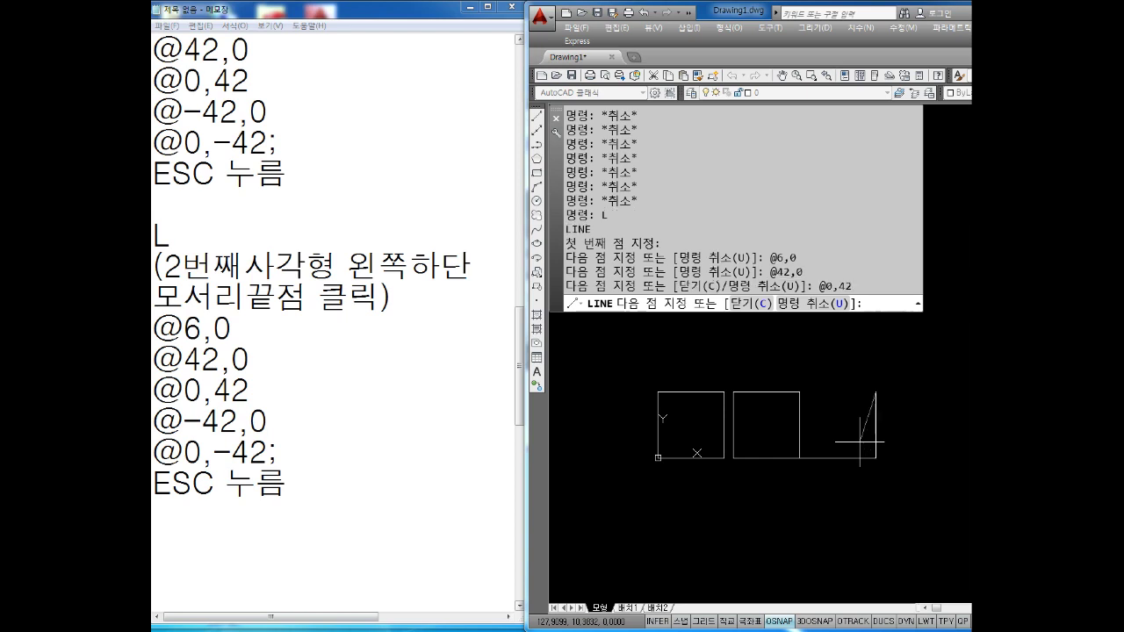
pyautogui.write('-42,0')
pyautogui.press('Return')
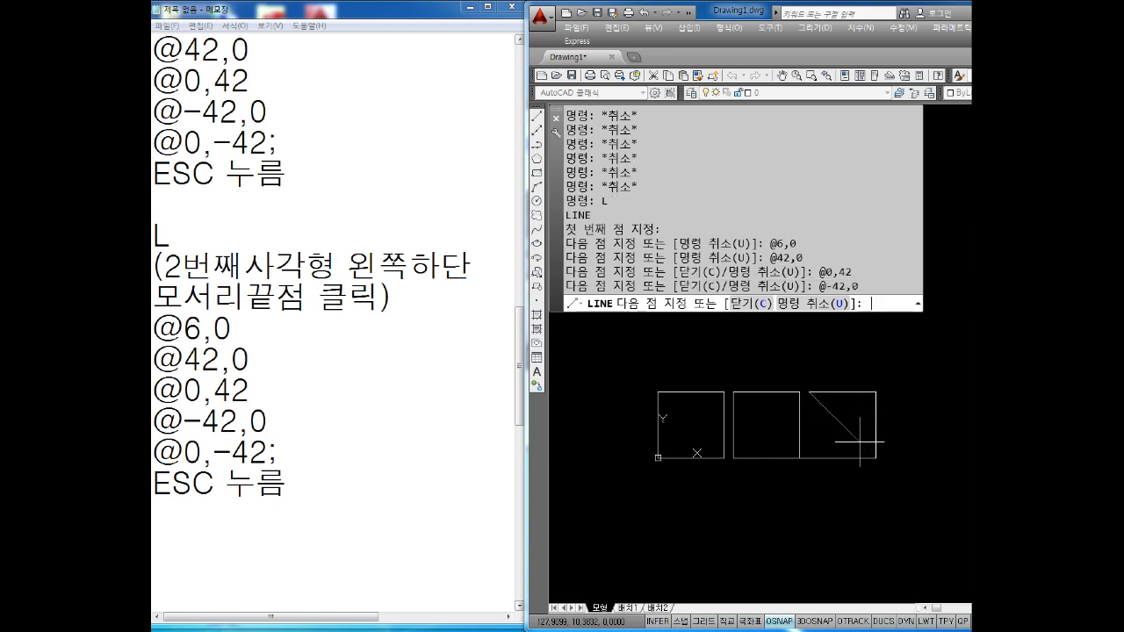
pyautogui.write('@0,')
pyautogui.write('-42')
pyautogui.press('Return')
pyautogui.press('Escape')
pyautogui.press('Escape')
pyautogui.press('Escape')
# - Delete the stray connecting line and pan to centre the three squares
pyautogui.scroll(4, 799, 431)
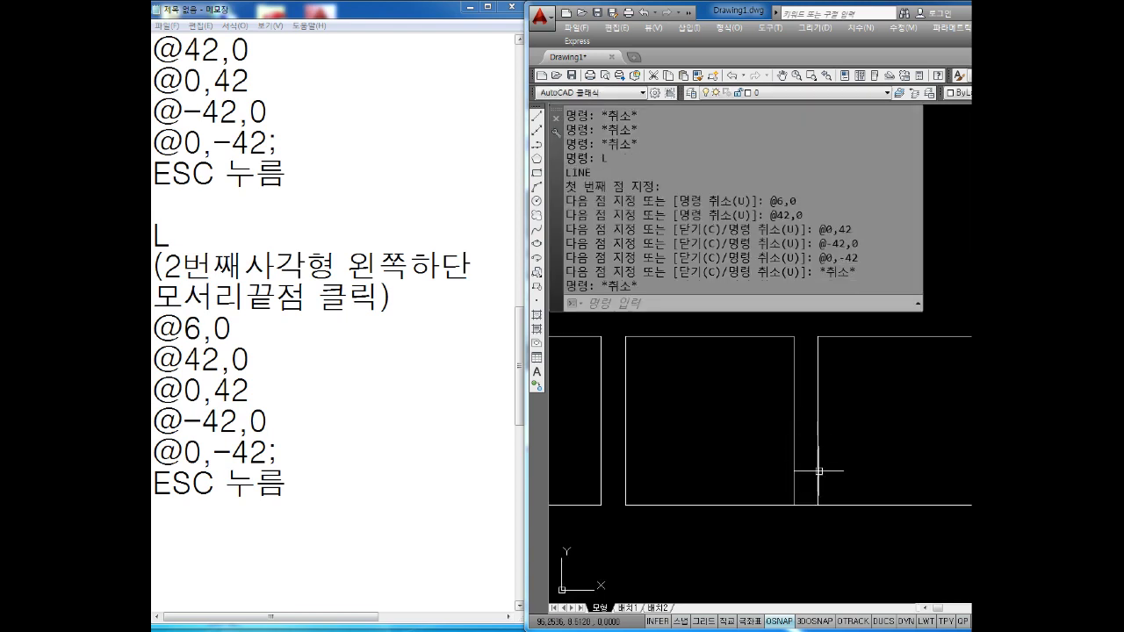
pyautogui.moveTo(763, 449); pyautogui.dragTo(752, 482)
pyautogui.press('Delete')
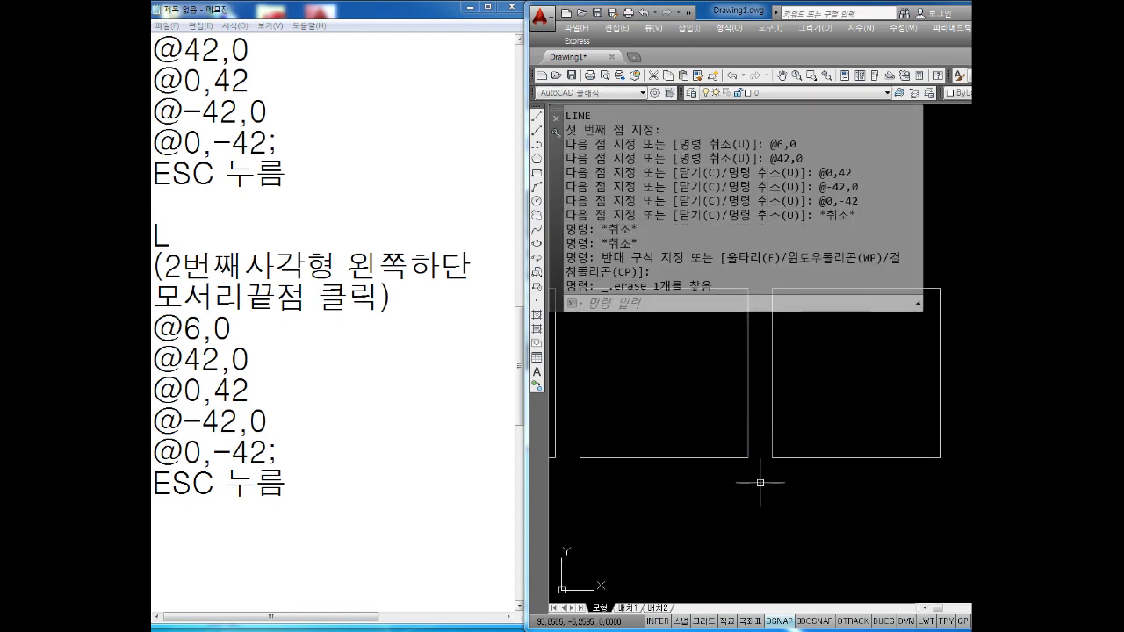
pyautogui.scroll(-4, 776, 428)
pyautogui.scroll(2, 705, 448)
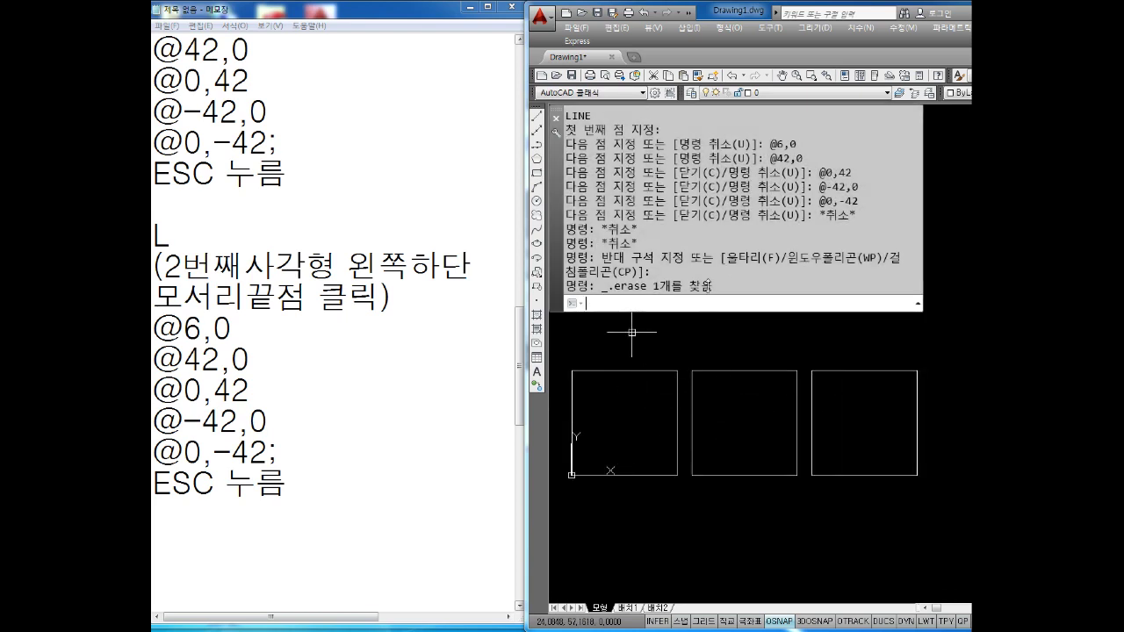
pyautogui.moveTo(736, 355); pyautogui.dragTo(736, 287, button='middle')
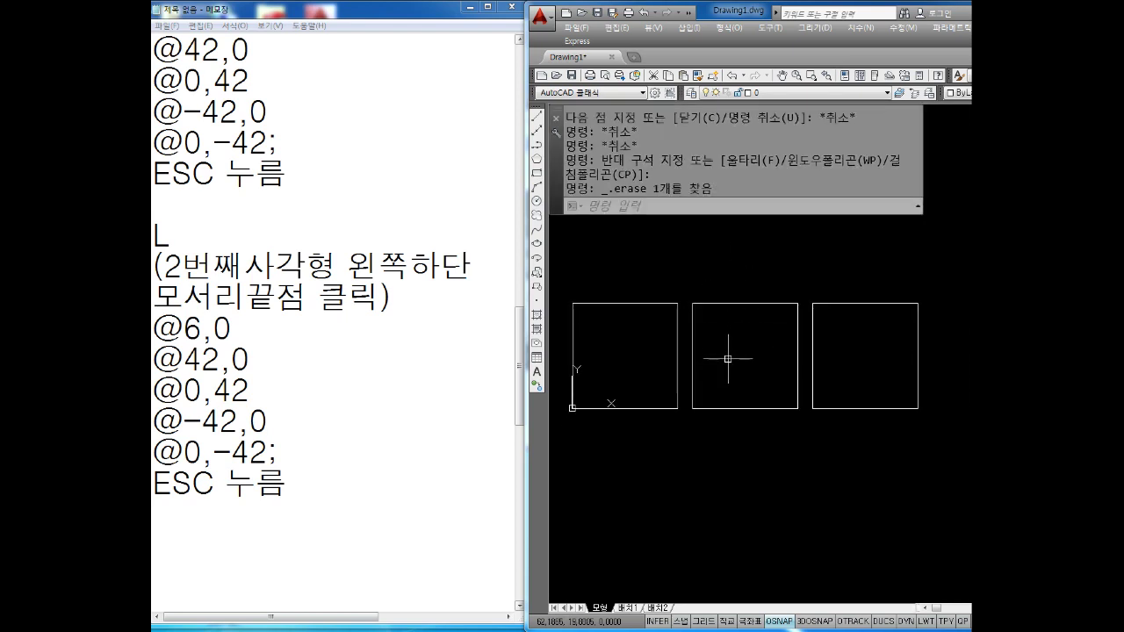
pyautogui.click(230, 452)
pyautogui.click(288, 484)
# - Add a row of dashes under the second square's notes, followed by blank lines
pyautogui.press('Return')
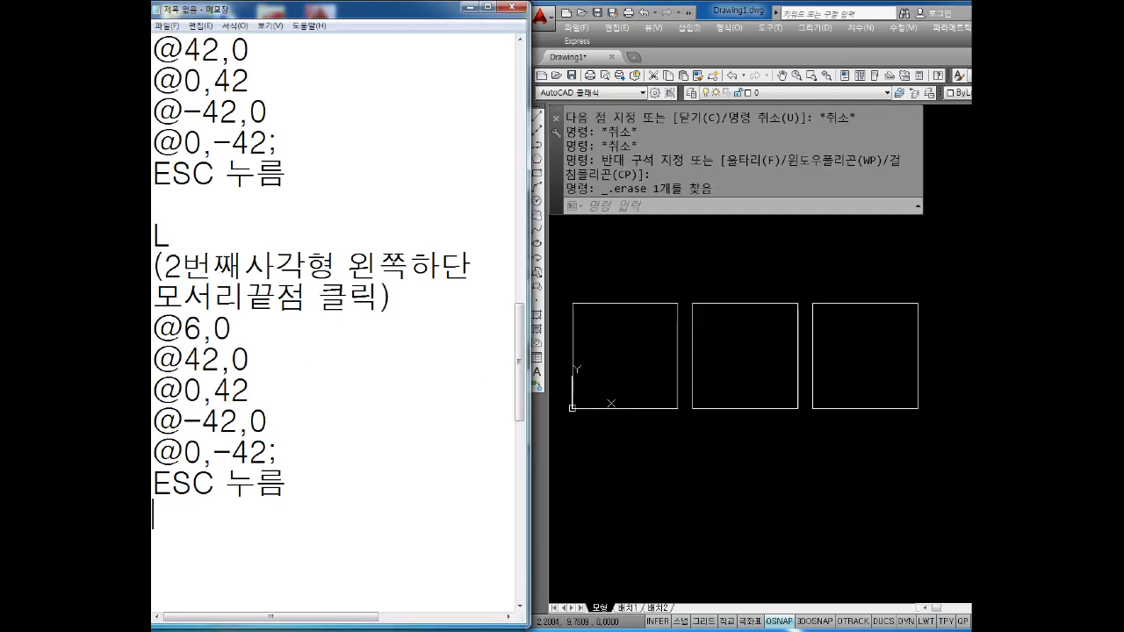
pyautogui.write('------------------')
pyautogui.press('Return')
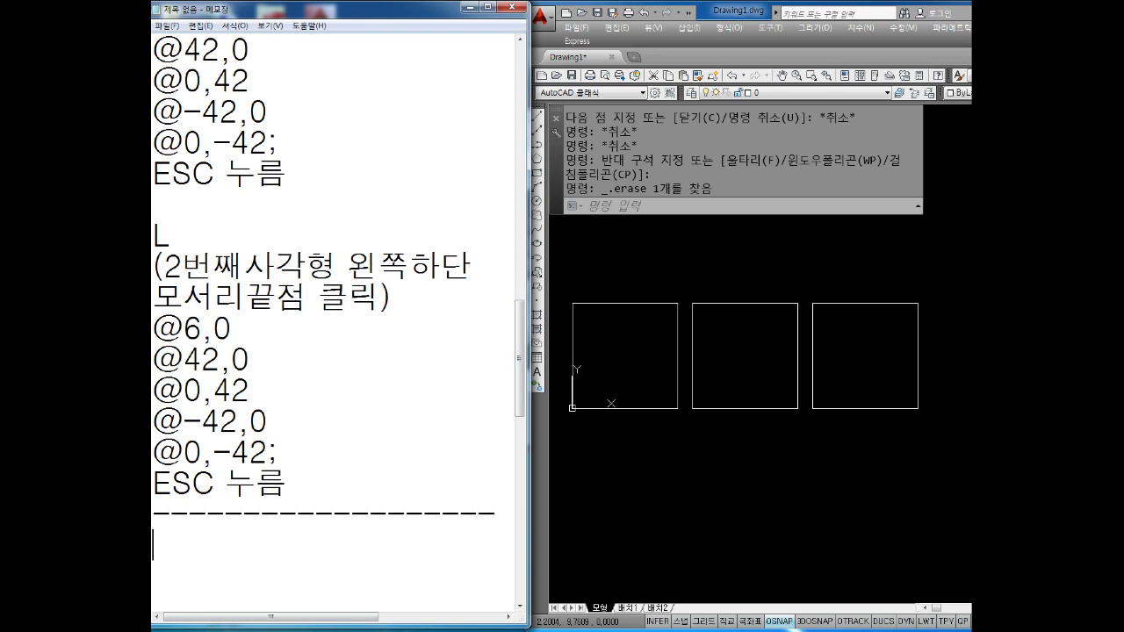
pyautogui.press('Return')
pyautogui.press('Return')
pyautogui.press('Return')
pyautogui.press('Return')
pyautogui.press('Return')
pyautogui.press('Return')
pyautogui.press('Return')
pyautogui.press('Return')
pyautogui.press('Return')
pyautogui.press('Return')
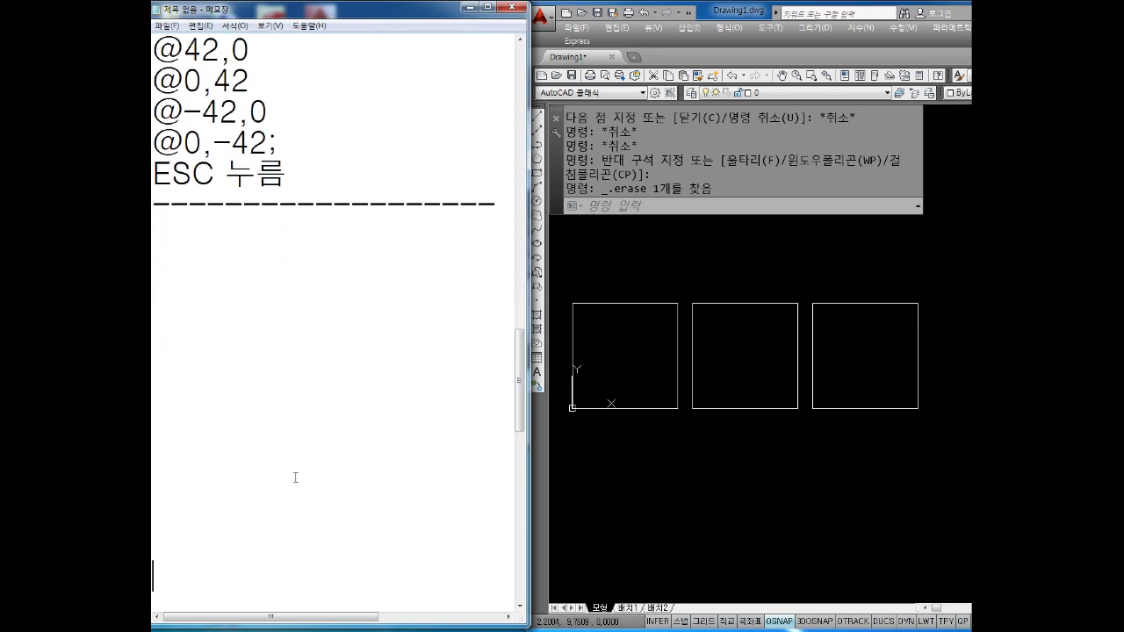
pyautogui.press('Return')
pyautogui.press('Return')
pyautogui.press('Return')
pyautogui.press('Return')
pyautogui.press('Return')
pyautogui.press('Return')
pyautogui.press('BackSpace')
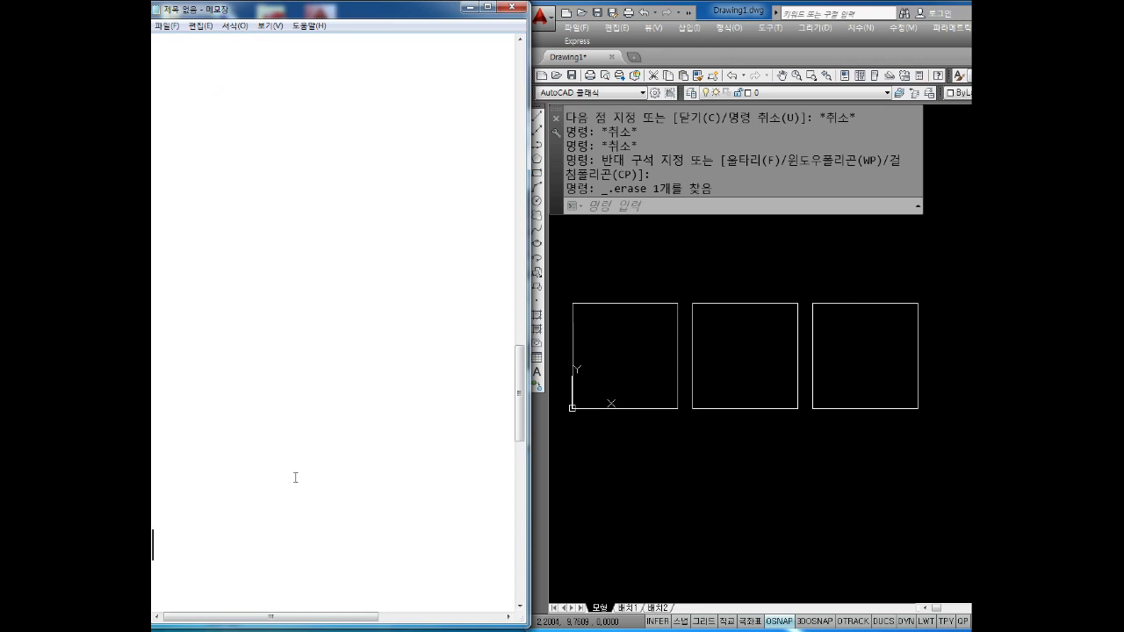
pyautogui.press('BackSpace')
pyautogui.press('BackSpace')
pyautogui.press('BackSpace')
pyautogui.press('BackSpace')
pyautogui.press('BackSpace')
pyautogui.press('BackSpace')
pyautogui.press('BackSpace')
pyautogui.press('BackSpace')
pyautogui.press('BackSpace')
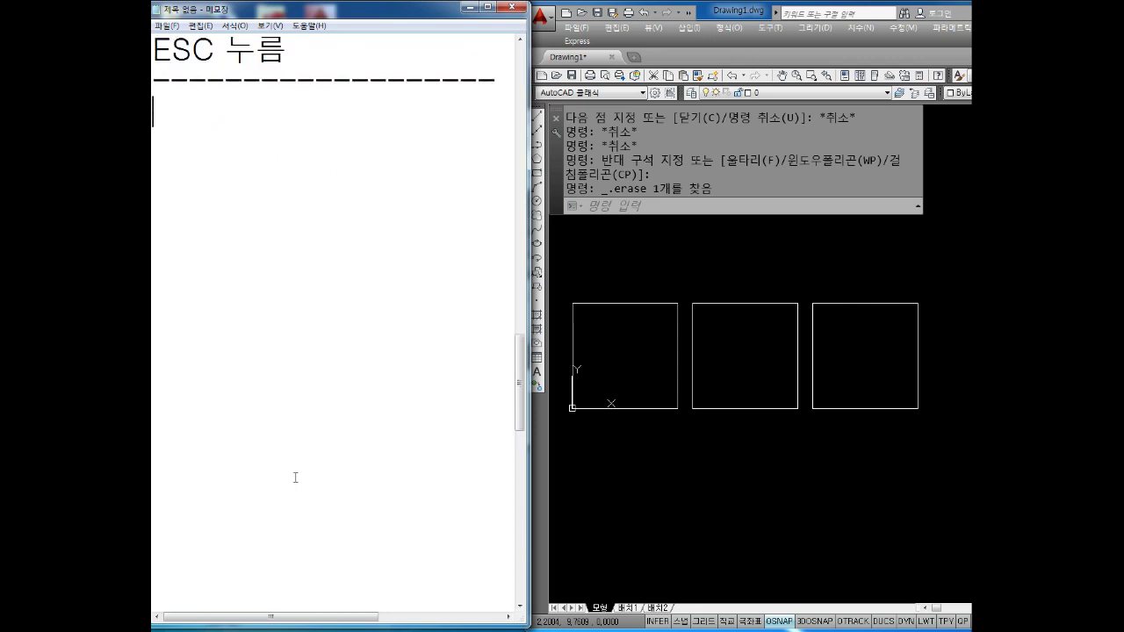
pyautogui.press('Return')
pyautogui.press('Return')
pyautogui.press('Return')
pyautogui.press('Return')
pyautogui.press('Return')
pyautogui.press('Return')
pyautogui.press('Return')
pyautogui.press('Return')
pyautogui.press('Return')
pyautogui.press('Return')
pyautogui.press('Return')
pyautogui.press('Return')
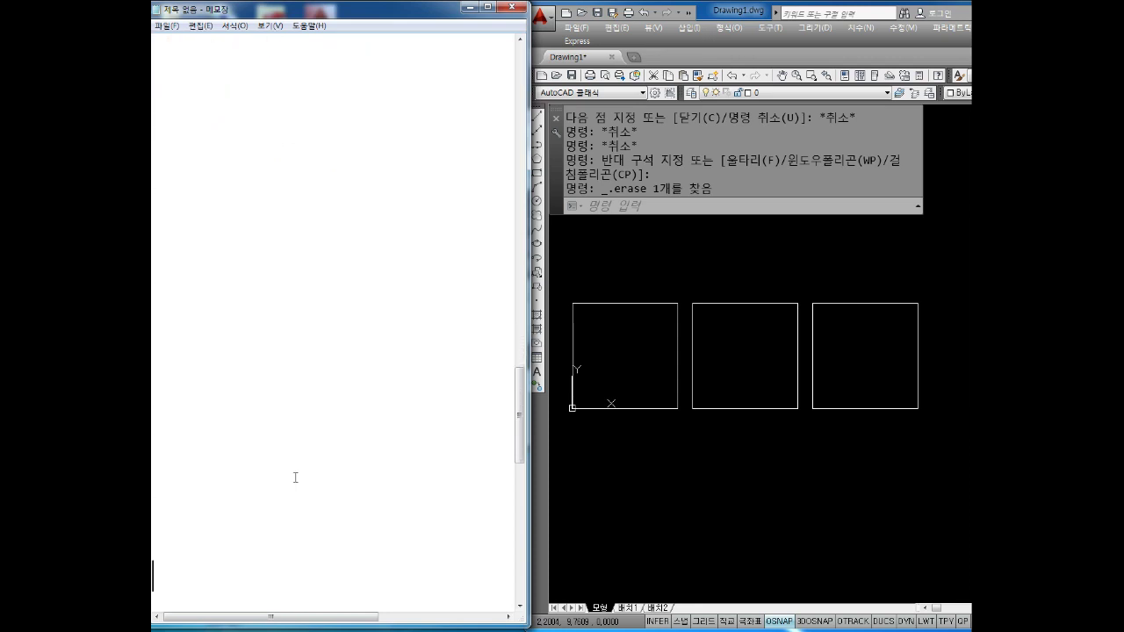
pyautogui.press('Up')
pyautogui.press('Up')
pyautogui.press('Up')
pyautogui.press('Up')
pyautogui.press('Up')
pyautogui.press('Up')
pyautogui.press('Up')
pyautogui.press('Up')
pyautogui.press('Up')
pyautogui.press('Up')
pyautogui.press('Up')
pyautogui.press('Up')
pyautogui.press('Up')
pyautogui.press('Up')
pyautogui.press('Up')
pyautogui.press('Up')
# - Write the opening F lines in Notepad: 'ESC 2번 누름', 'L', and '0,0'
pyautogui.write('ESC')
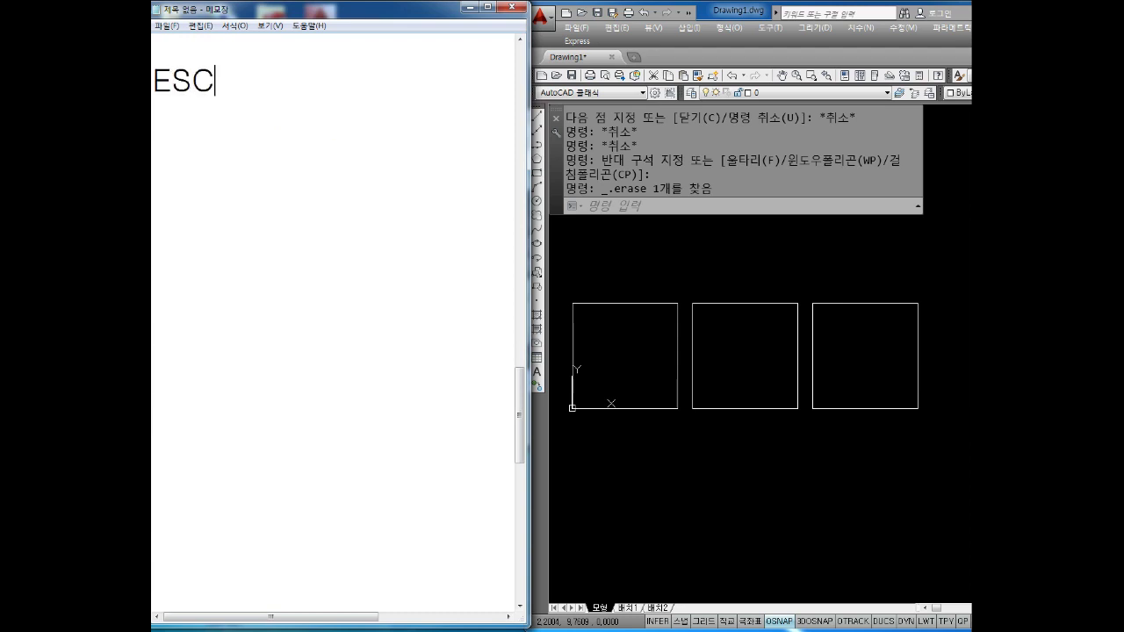
pyautogui.write('2')
pyautogui.press('BackSpace')
pyautogui.write('₩')
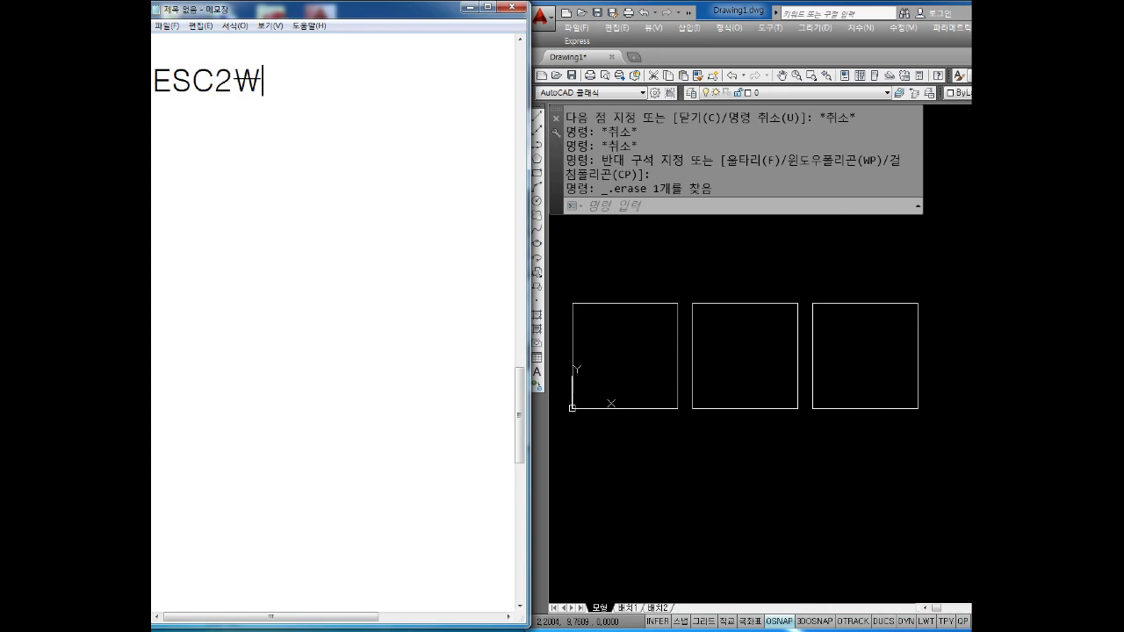
pyautogui.press('BackSpace')
pyautogui.press('BackSpace')
pyautogui.write('2ㅂ번 누르')
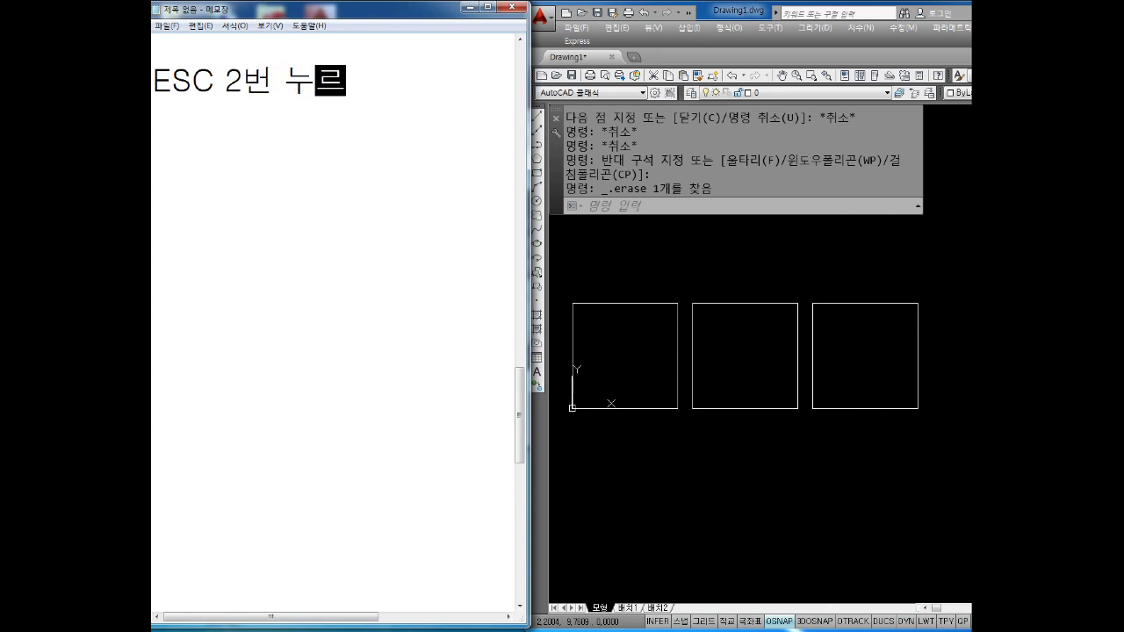
pyautogui.write('ㅁ')
pyautogui.press('Return')
pyautogui.write('L')
pyautogui.press('Return')
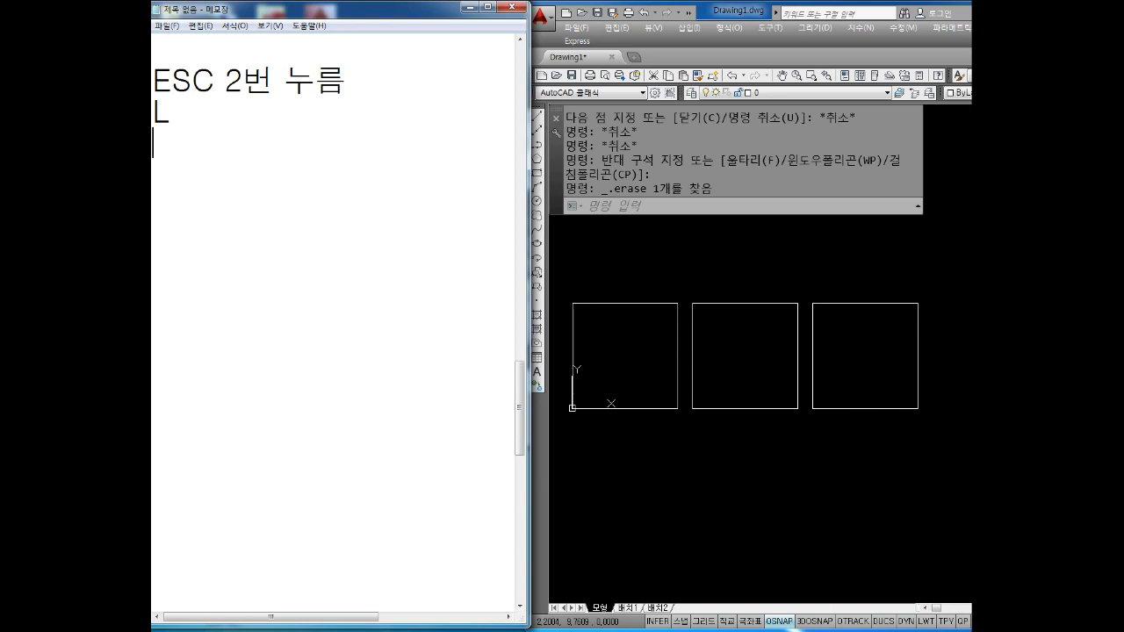
pyautogui.write('0,0')
pyautogui.press('Return')
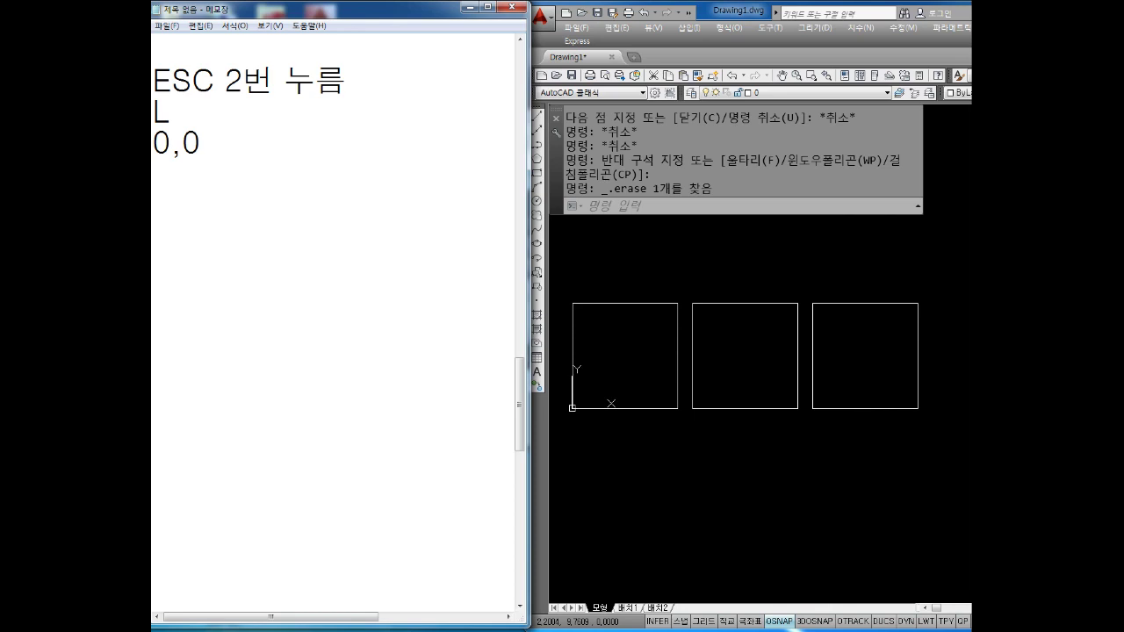
pyautogui.write('@')
pyautogui.write('12,0')
pyautogui.press('Return')
pyautogui.write('@')
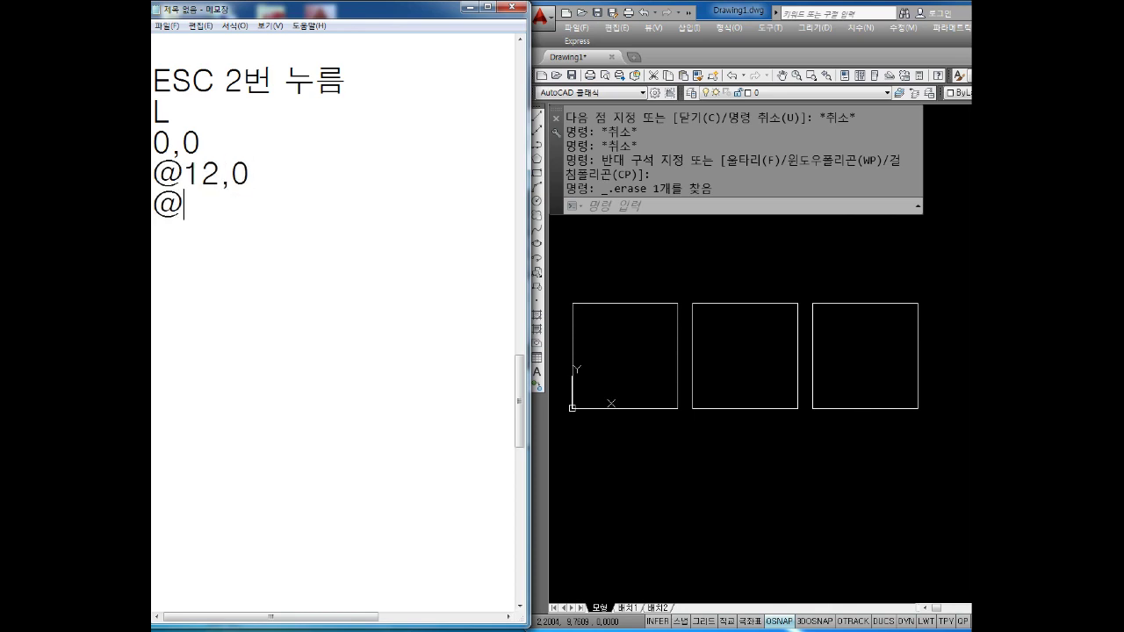
pyautogui.write('0')
pyautogui.write(',12')
pyautogui.press('Return')
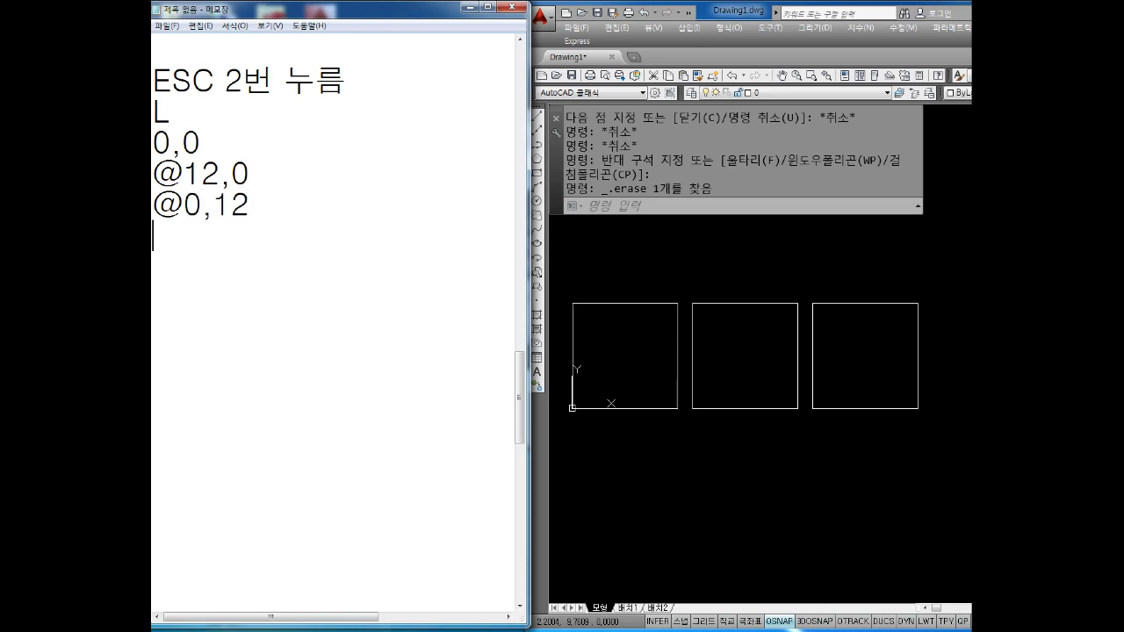
pyautogui.write('@12')
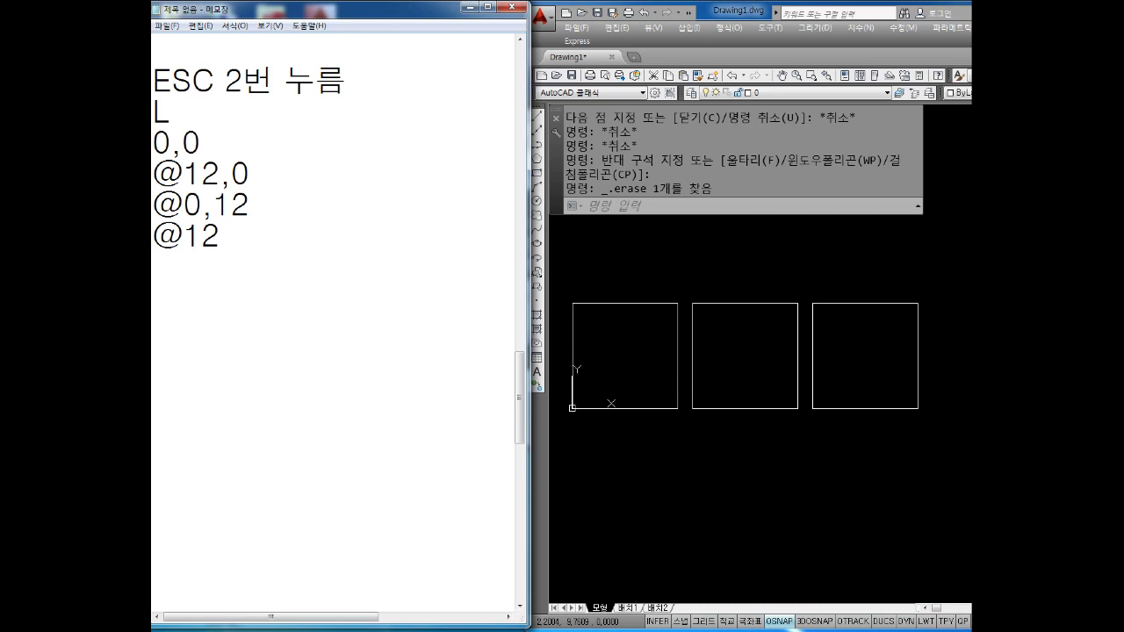
pyautogui.write(',0')
pyautogui.press('Return')
pyautogui.write('@')
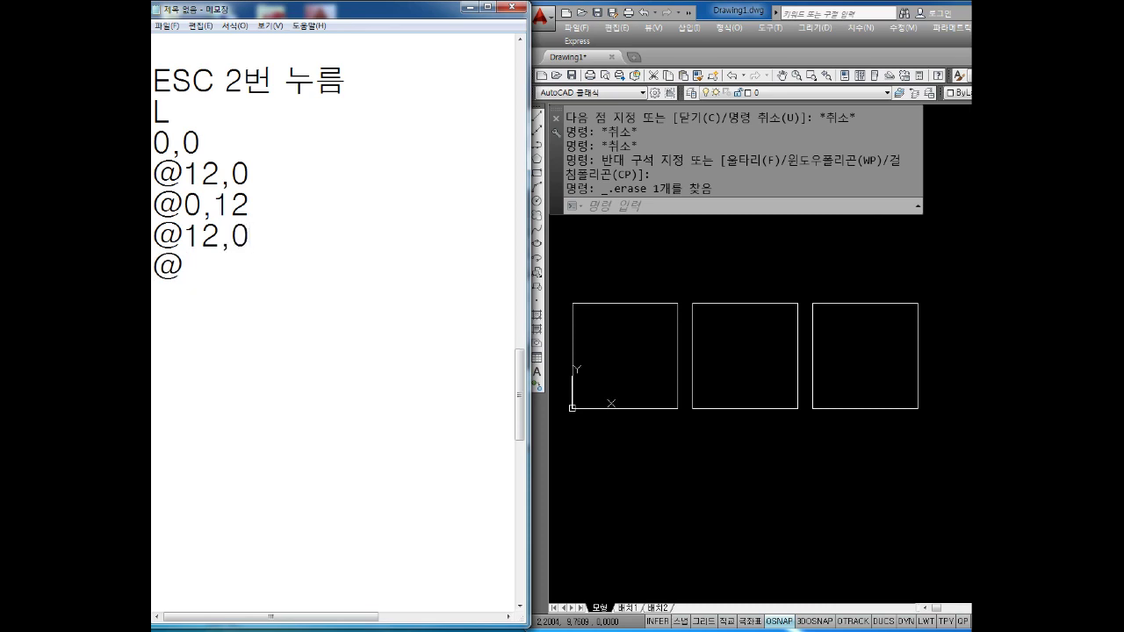
pyautogui.write('0')
pyautogui.write(',6')
pyautogui.press('Return')
pyautogui.write('@')
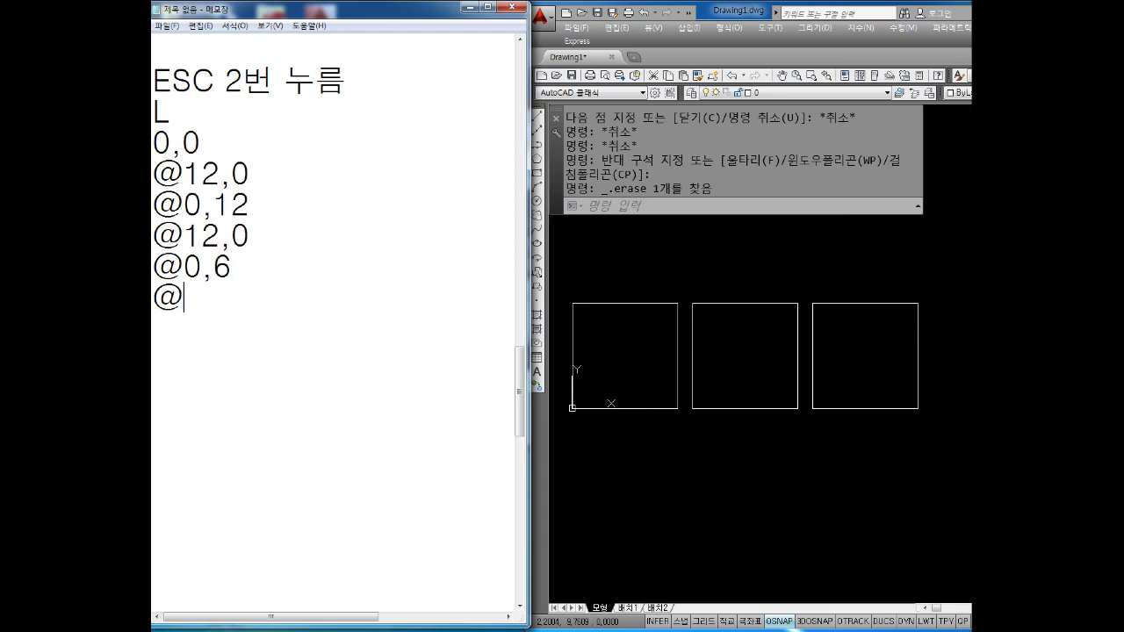
pyautogui.write('-')
pyautogui.write('12,')
pyautogui.press('BackSpace')
pyautogui.write(',0')
pyautogui.press('Return')
pyautogui.write('@')
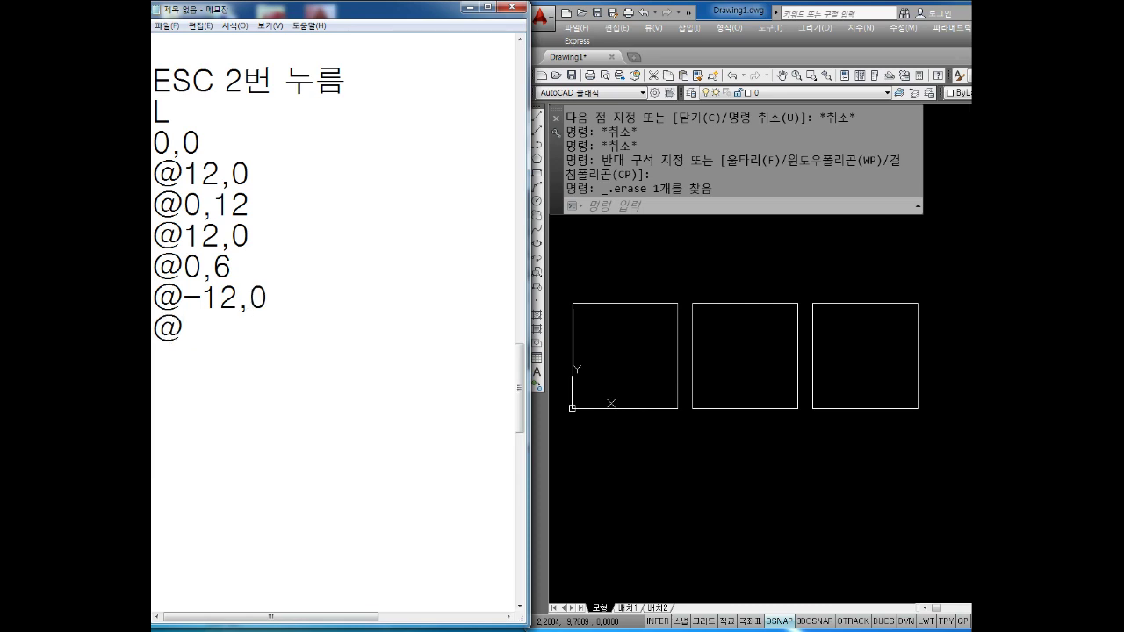
pyautogui.write('0,6.')
pyautogui.press('Return')
pyautogui.write('@')
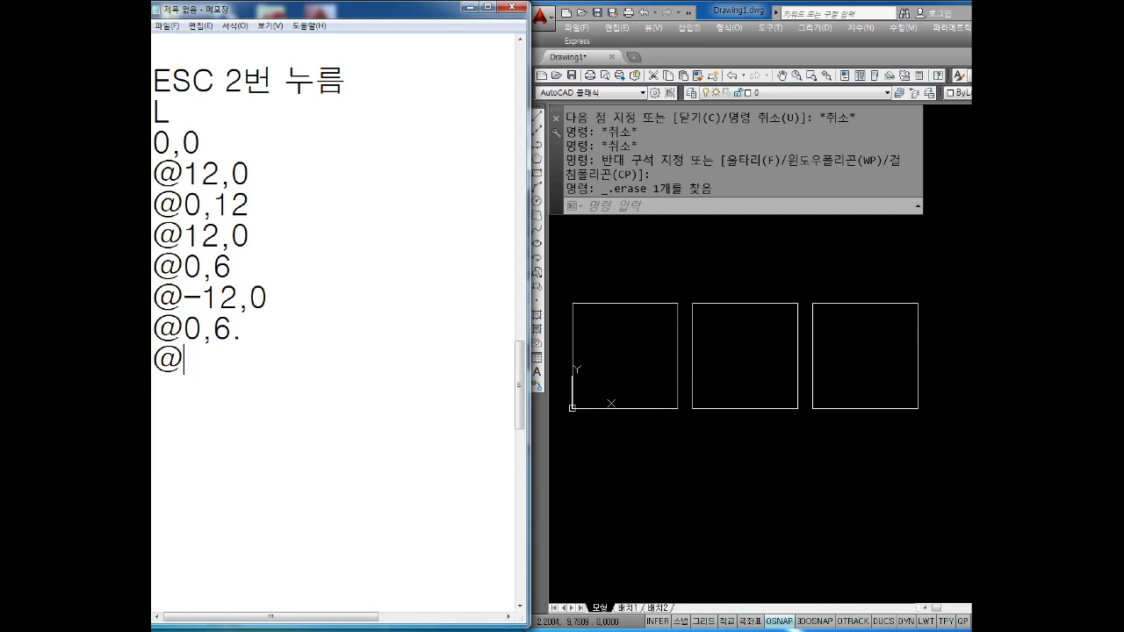
pyautogui.write('1')
pyautogui.write('8,0')
pyautogui.press('Return')
pyautogui.write('@')
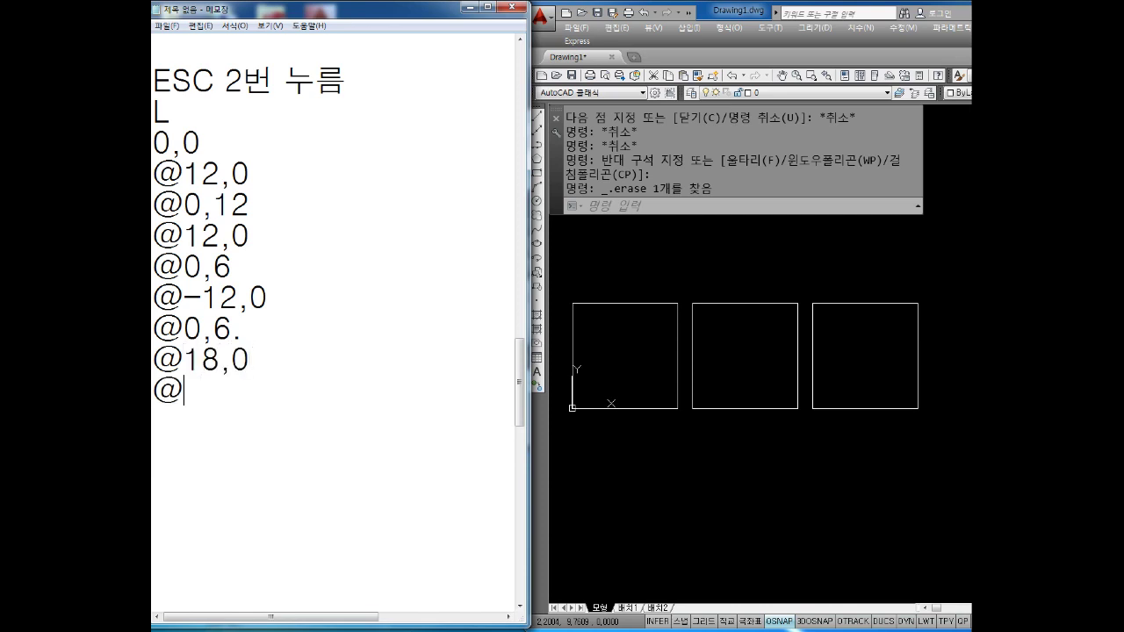
pyautogui.write('0,6')
pyautogui.press('Return')
pyautogui.write('@')
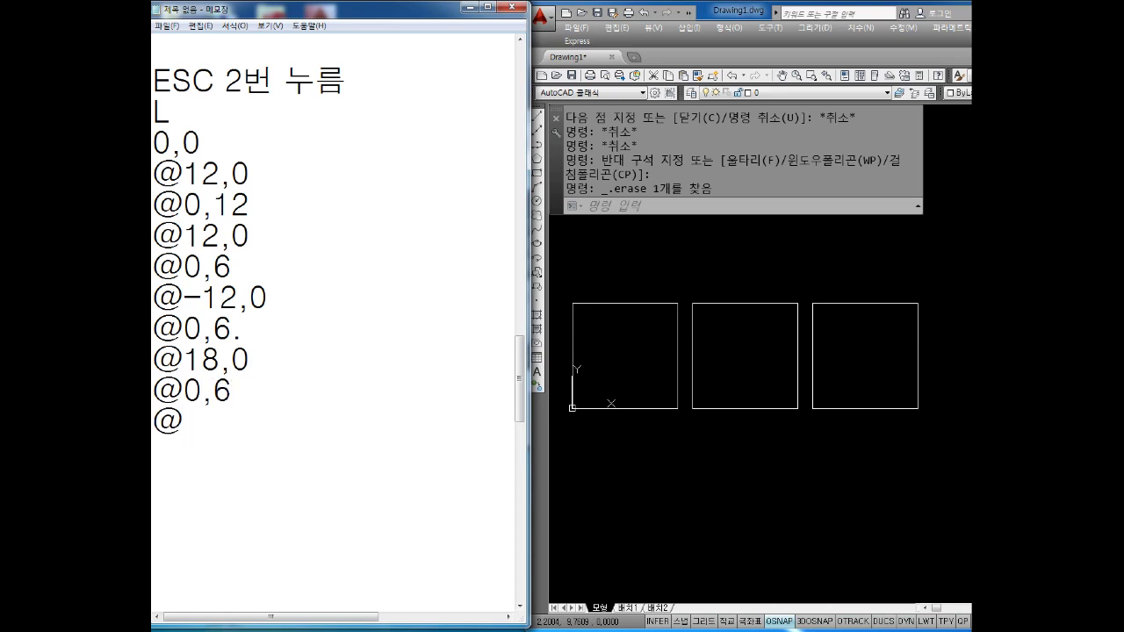
pyautogui.write('-30,')
pyautogui.write('0')
pyautogui.press('Return')
pyautogui.write('@0')
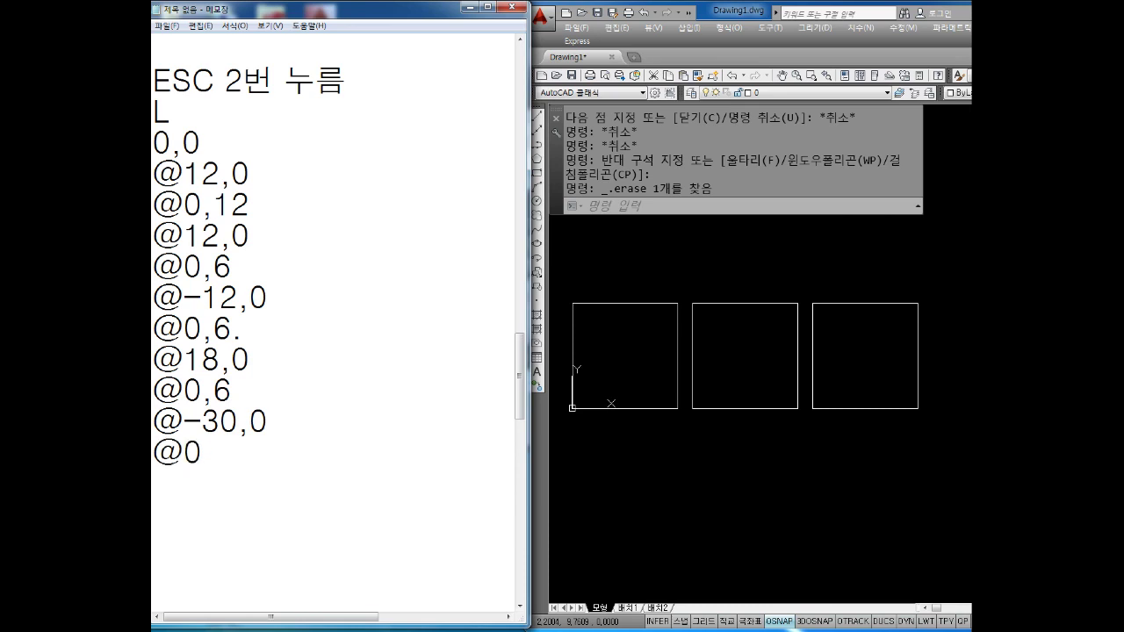
pyautogui.write(',-30')
pyautogui.press('Return')
# - End the F notes with the line 'ESC 누름'
pyautogui.write('ㄷ')
pyautogui.press('BackSpace')
pyautogui.write('ESX')
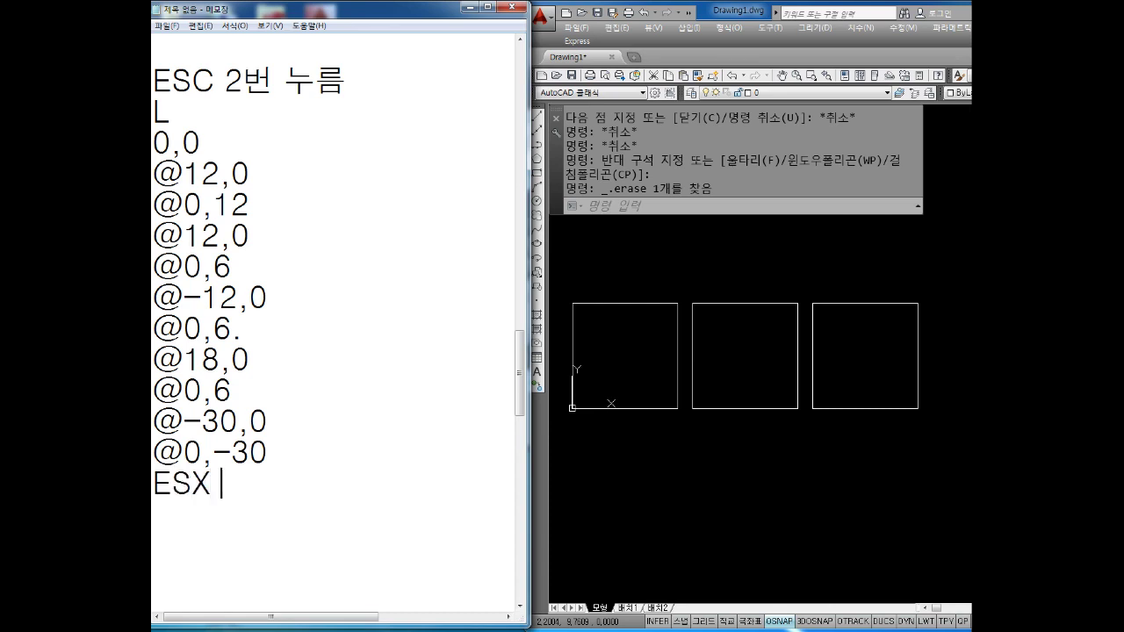
pyautogui.press('BackSpace')
pyautogui.write('C')
pyautogui.write('뉴')
pyautogui.press('BackSpace')
pyautogui.write('ㅜ')
pyautogui.press('BackSpace')
pyautogui.write('ㅜ')
pyautogui.press('BackSpace')
pyautogui.press('BackSpace')
pyautogui.write('뉴')
pyautogui.press('BackSpace')
pyautogui.write('ㅜ')
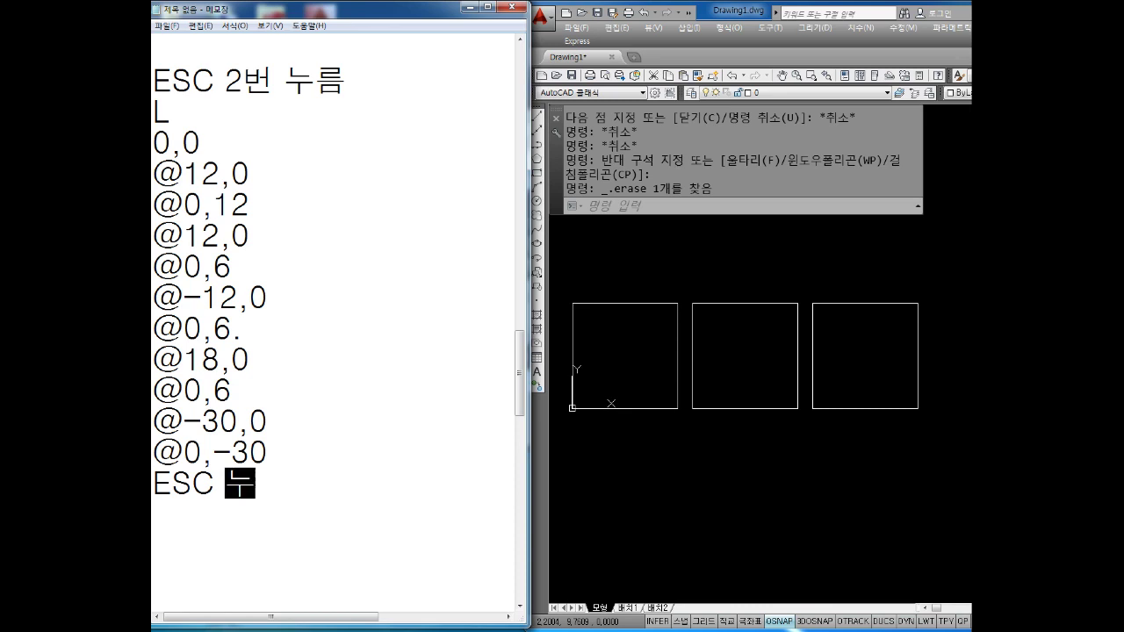
pyautogui.write('ㄹㅡㅁ')
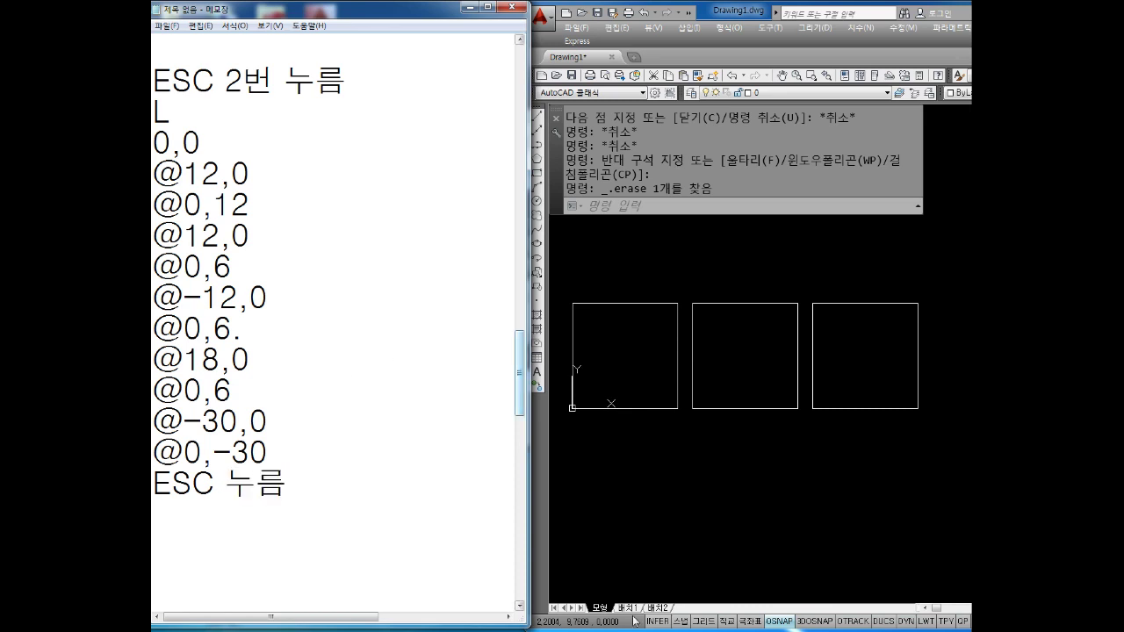
pyautogui.click(728, 427)
# - Delete the three squares using a crossing window selection
pyautogui.press('Escape')
pyautogui.press('Escape')
pyautogui.press('Escape')
pyautogui.click(966, 251)
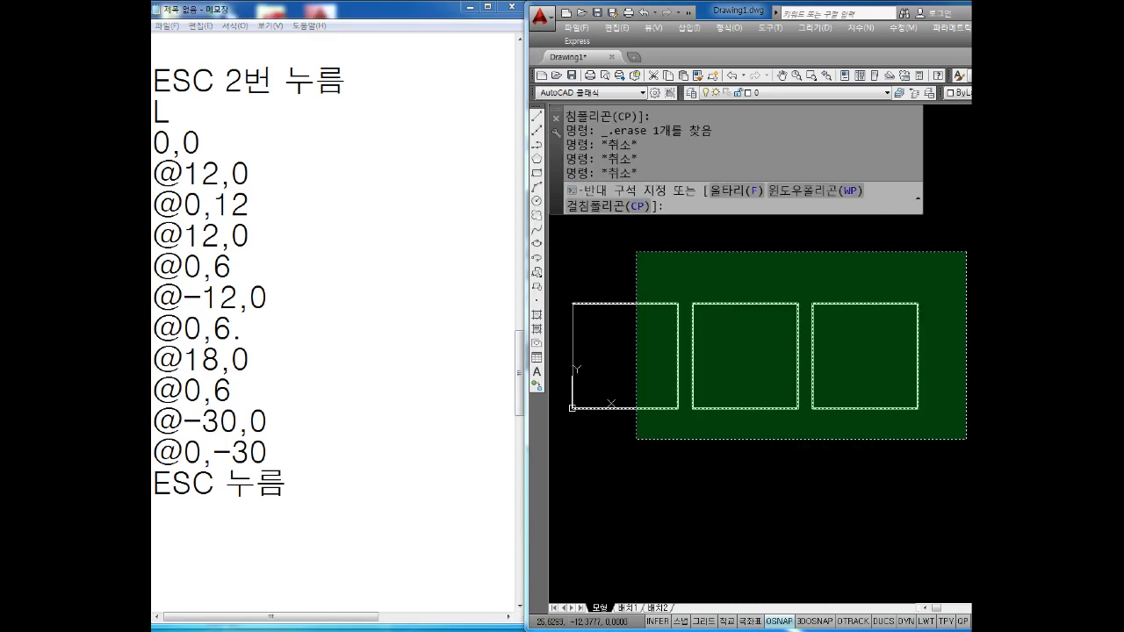
pyautogui.click(568, 480)
pyautogui.press('Delete')
pyautogui.click(659, 309)
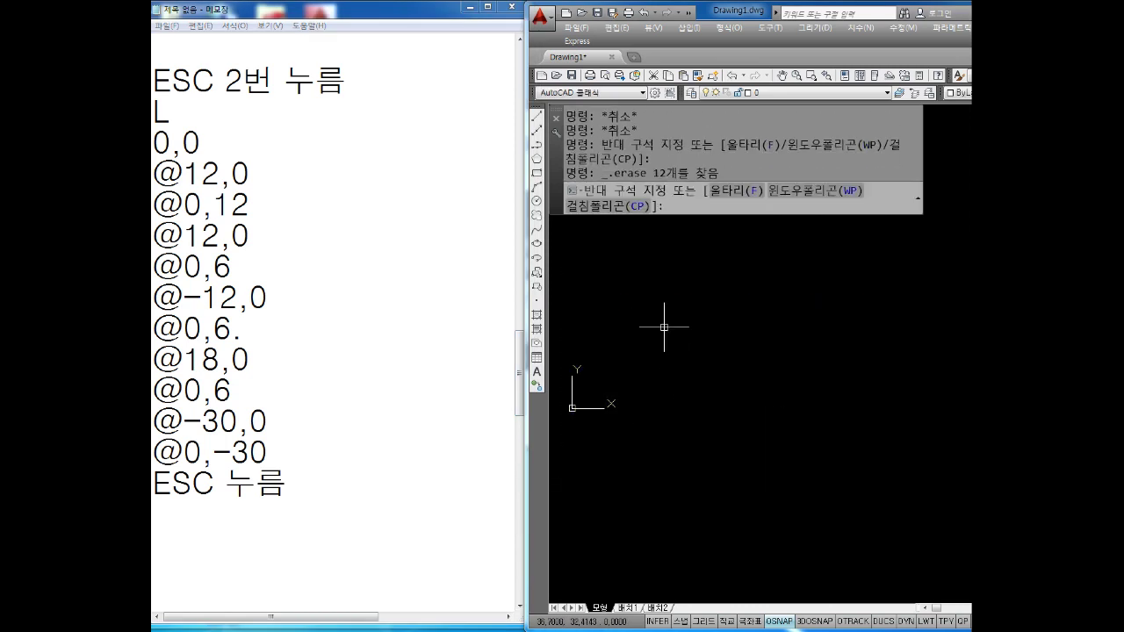
pyautogui.press('Escape')
pyautogui.press('Escape')
pyautogui.press('Escape')
pyautogui.press('Escape')
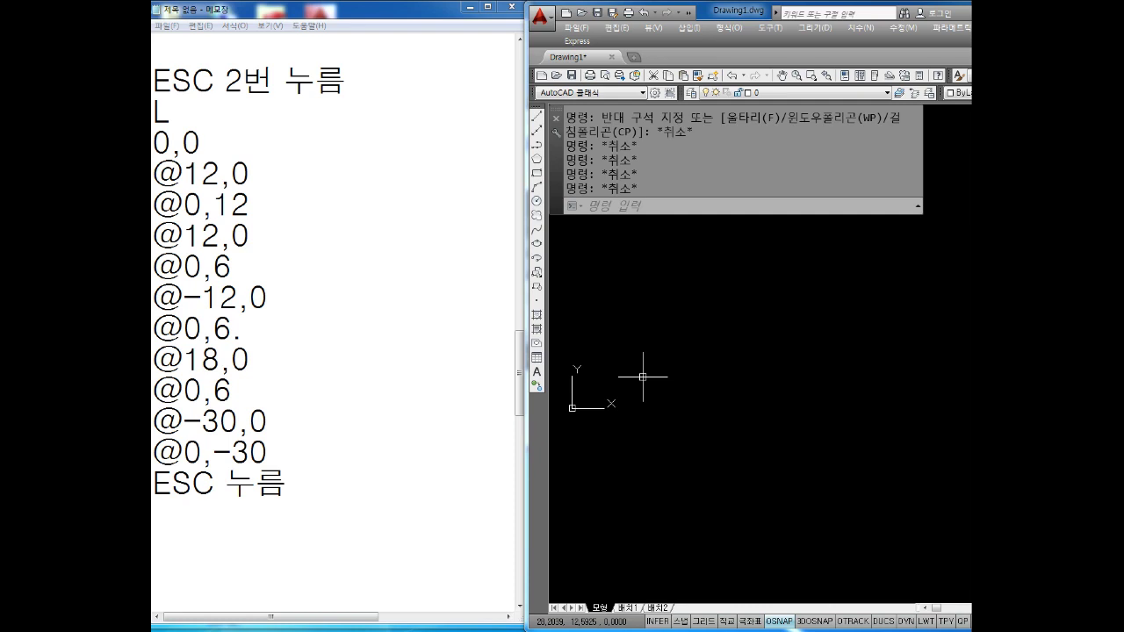
pyautogui.press('Escape')
pyautogui.press('Escape')
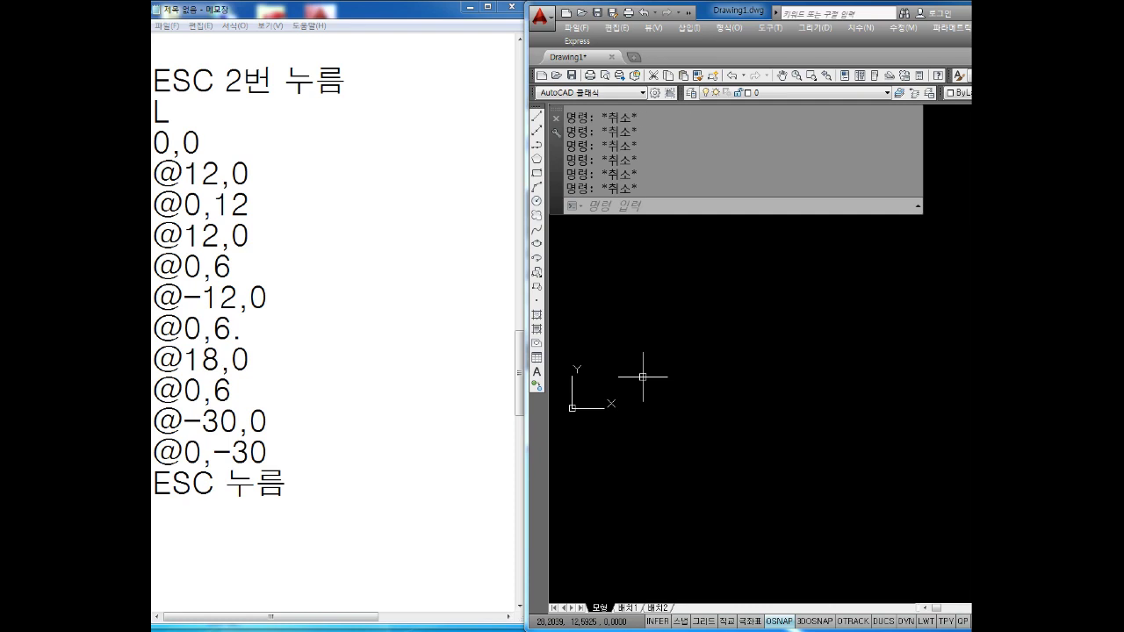
pyautogui.write('L')
pyautogui.press('Return')
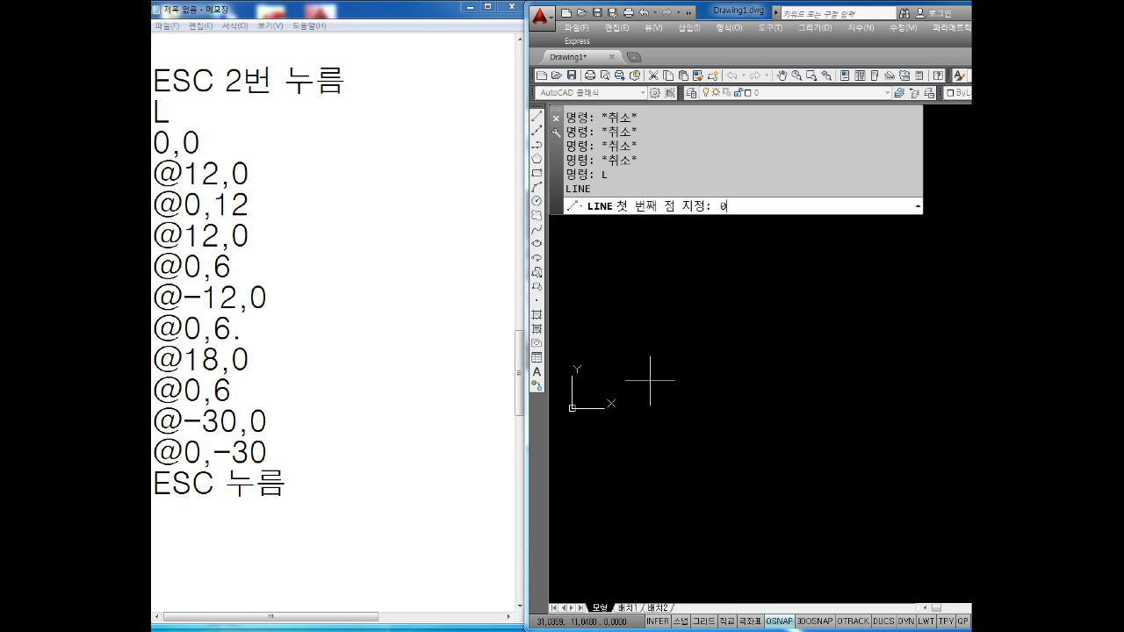
pyautogui.write(',0')
pyautogui.press('Return')
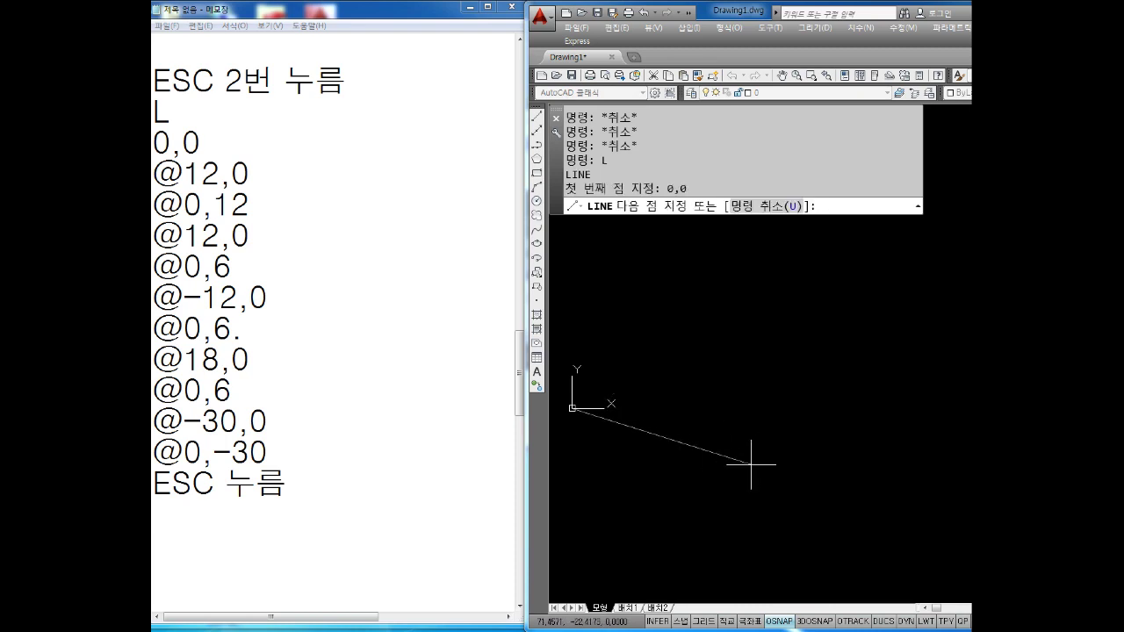
pyautogui.write('@12,')
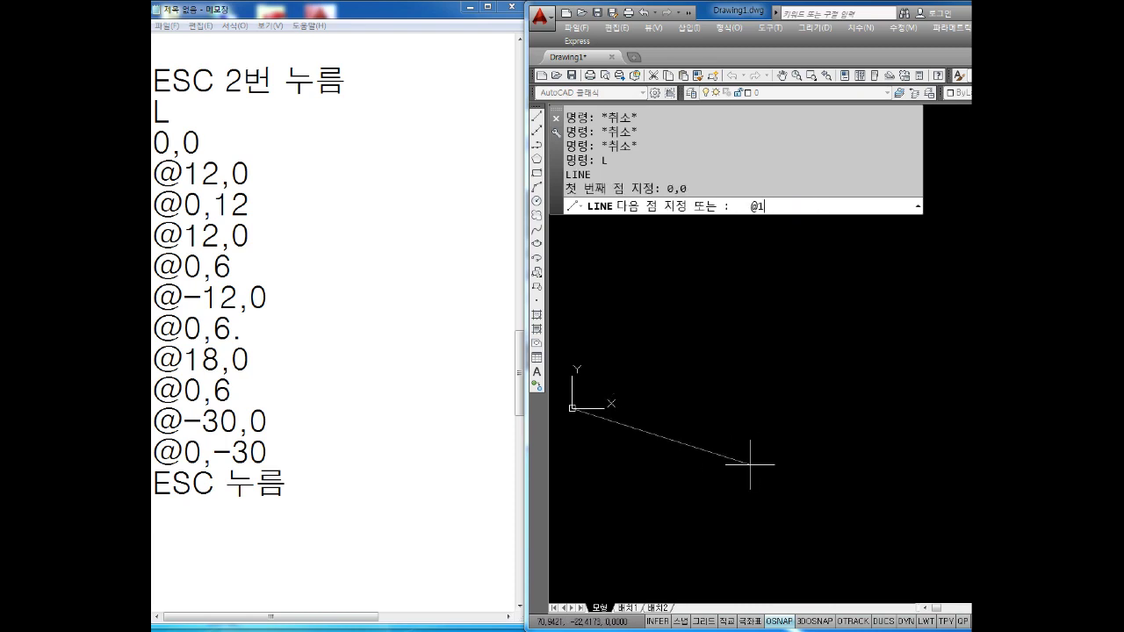
pyautogui.write('0')
pyautogui.press('Return')
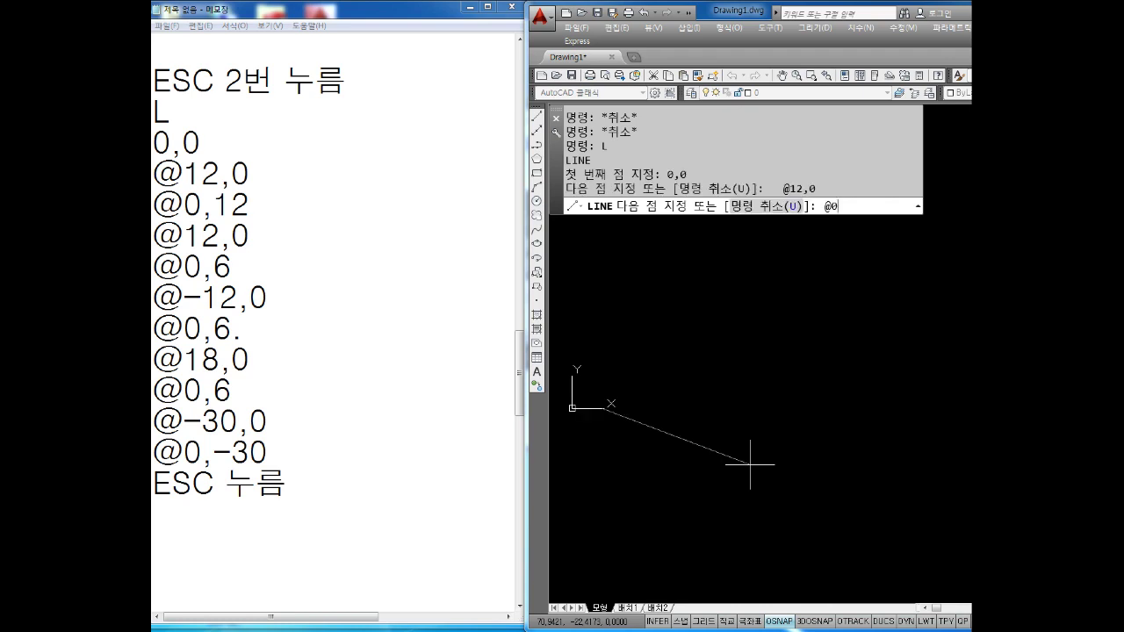
pyautogui.write('12')
pyautogui.press('Return')
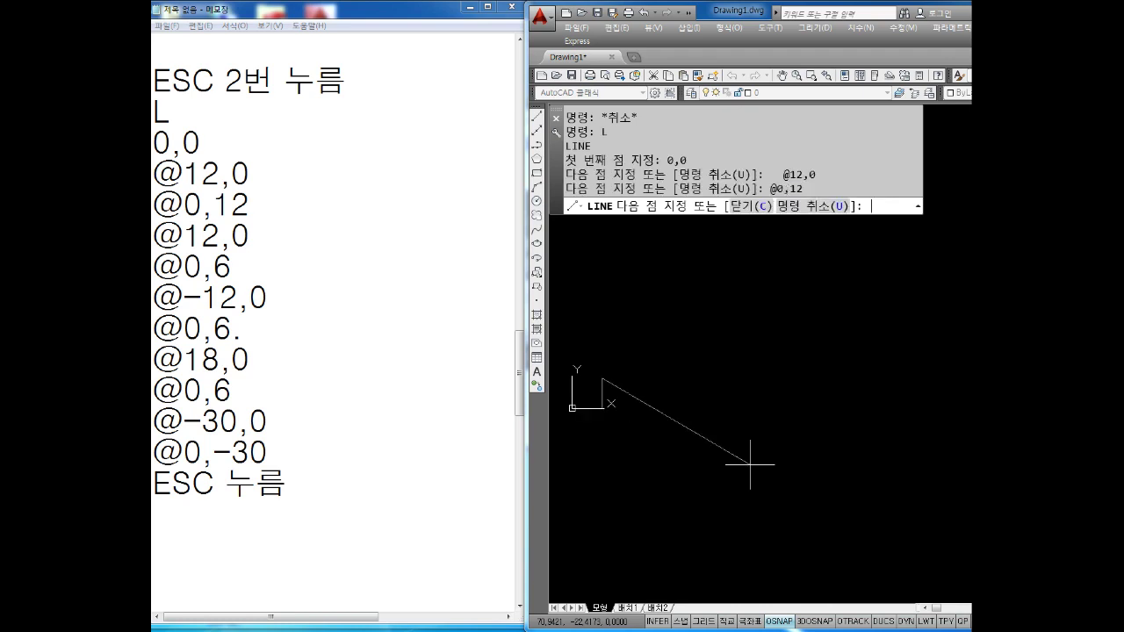
pyautogui.write('20')
pyautogui.write(',0')
pyautogui.press('Return')
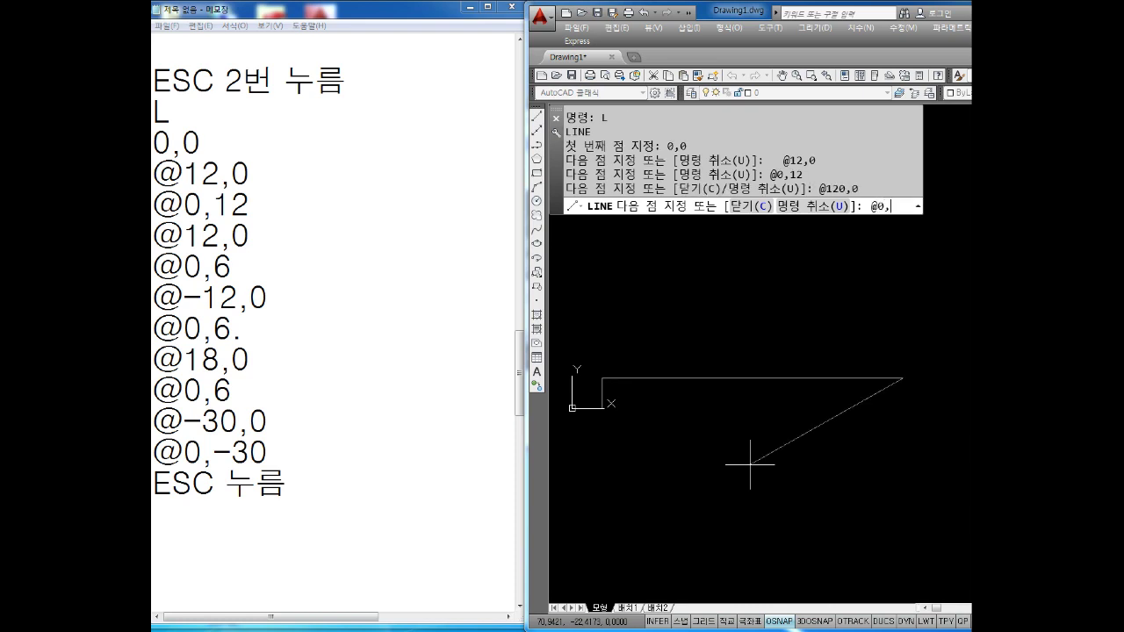
pyautogui.write('6')
pyautogui.press('Return')
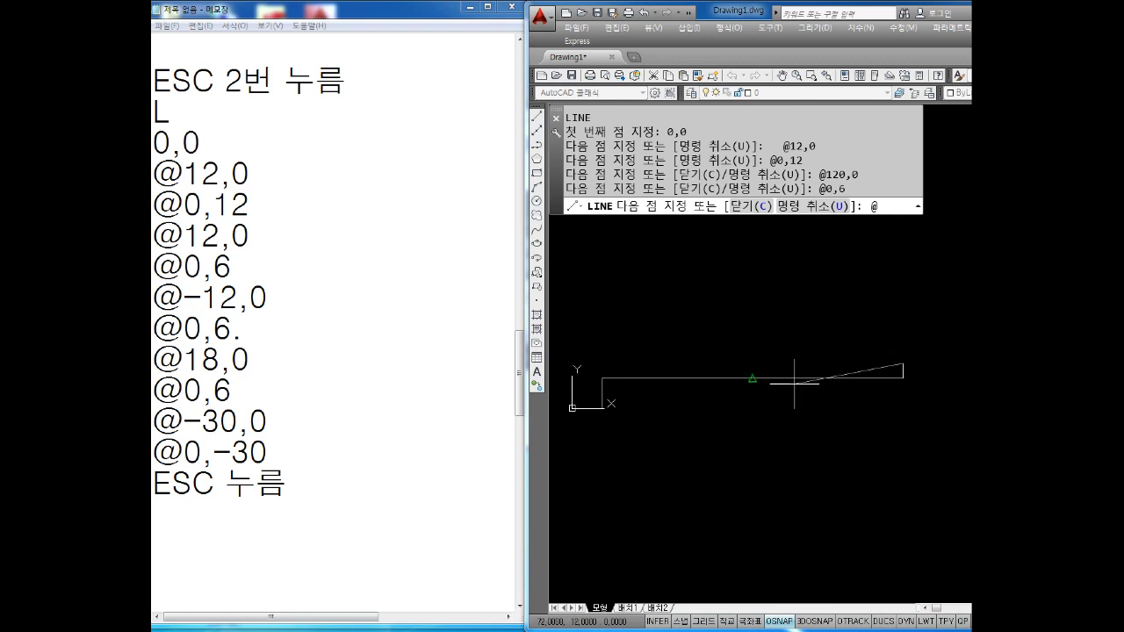
# - Undo the three mistaken line segments, including the overly long 120-unit one
pyautogui.write('U')
pyautogui.press('Return')
pyautogui.write('U')
pyautogui.press('Return')
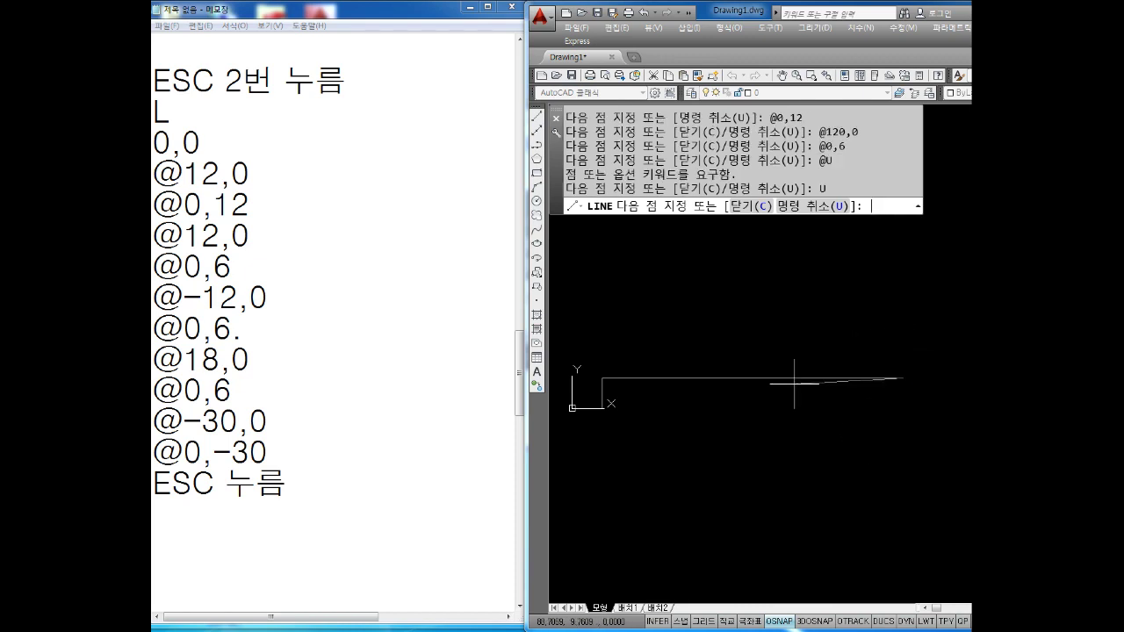
pyautogui.write('U')
pyautogui.press('Return')
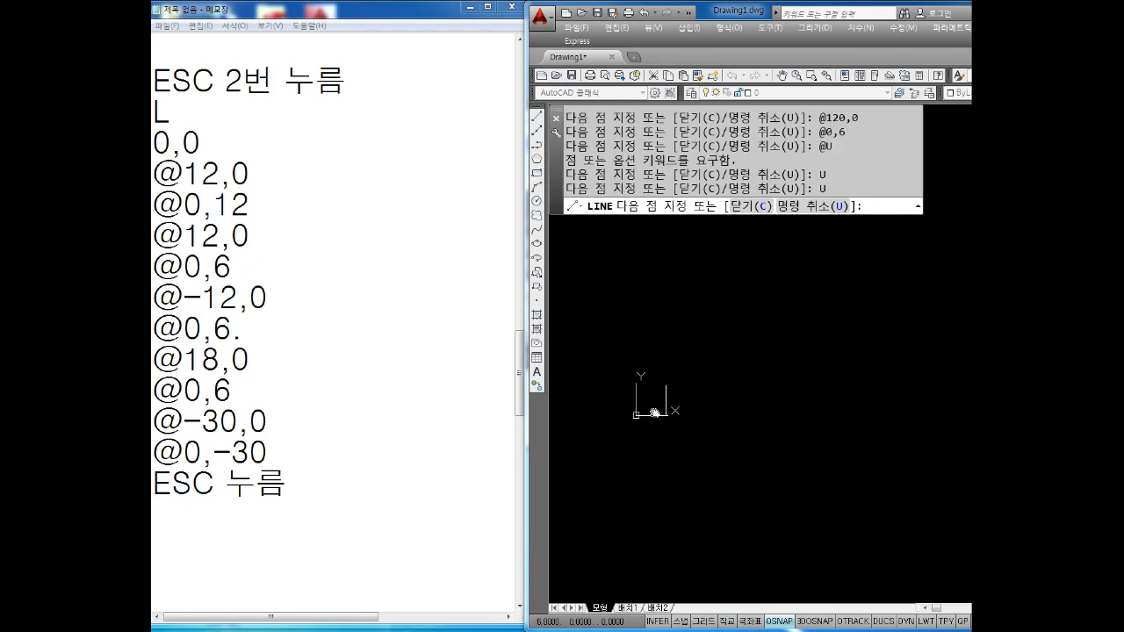
pyautogui.scroll(3, 658, 431)
pyautogui.scroll(3, 719, 481)
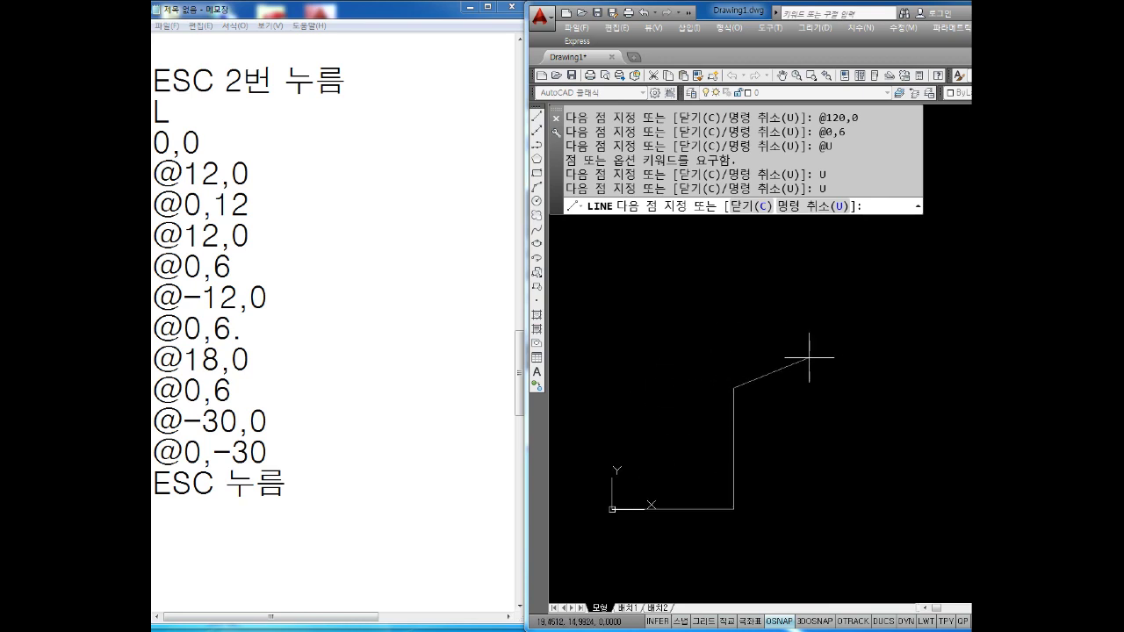
# - Redraw the F's middle segments: 12 right, 12 left, and 6 up
pyautogui.write('@120')
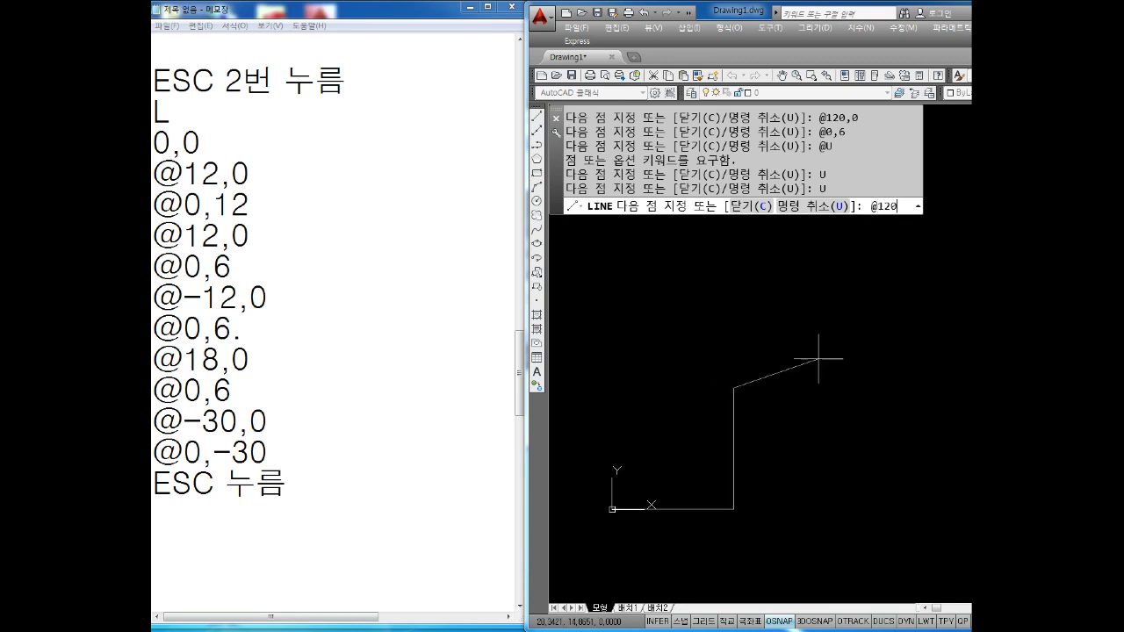
pyautogui.press('BackSpace')
pyautogui.press('F12')
pyautogui.write(',')
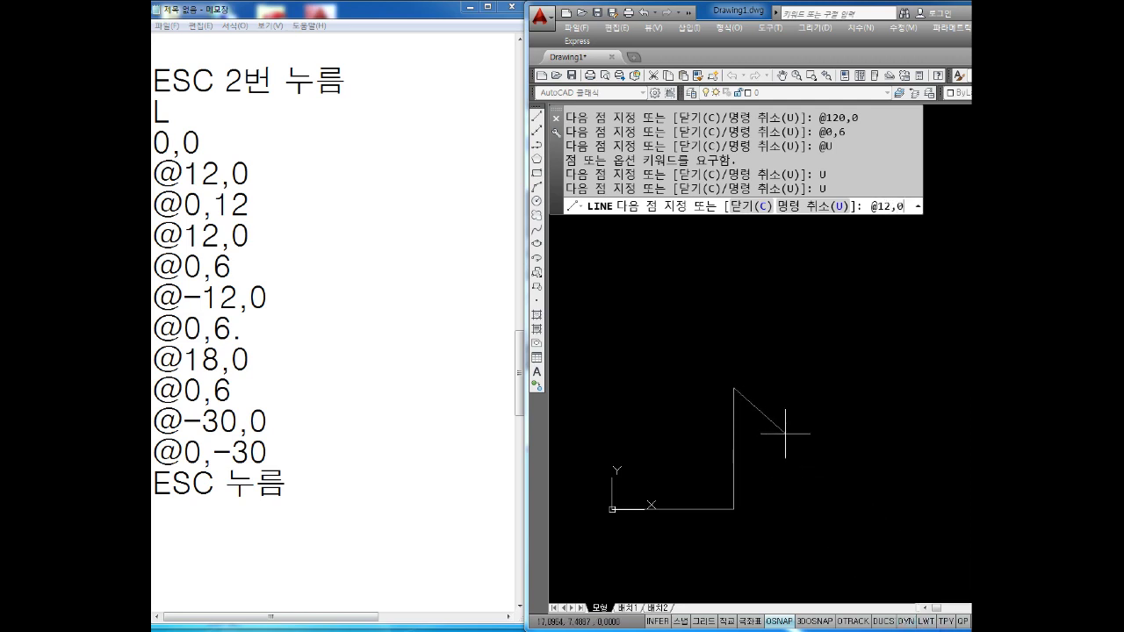
pyautogui.press('Return')
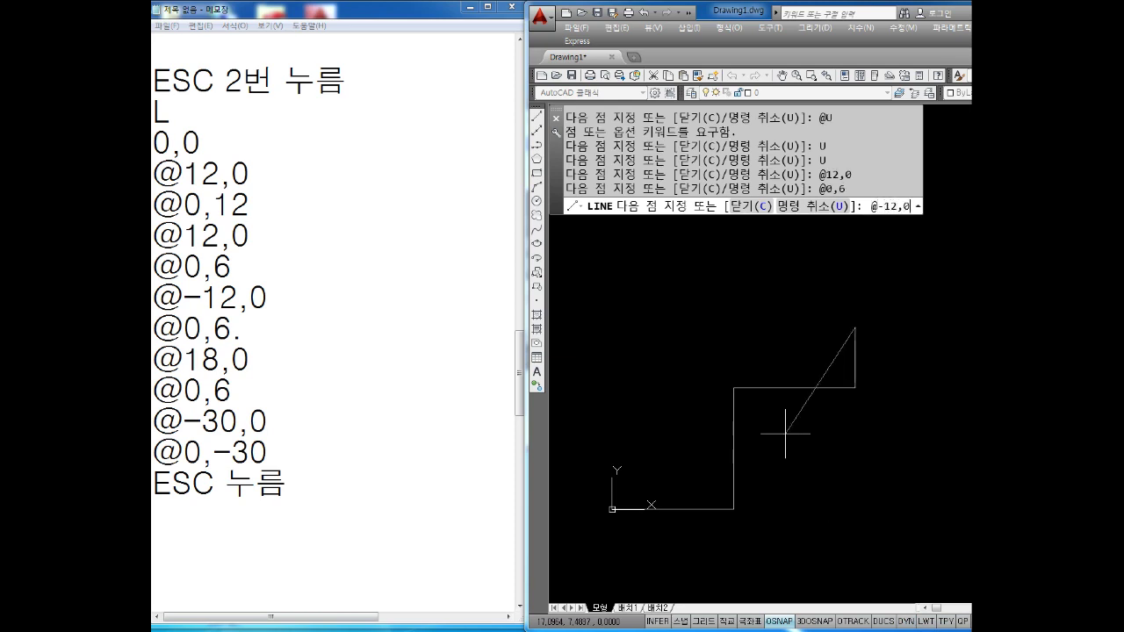
pyautogui.press('Return')
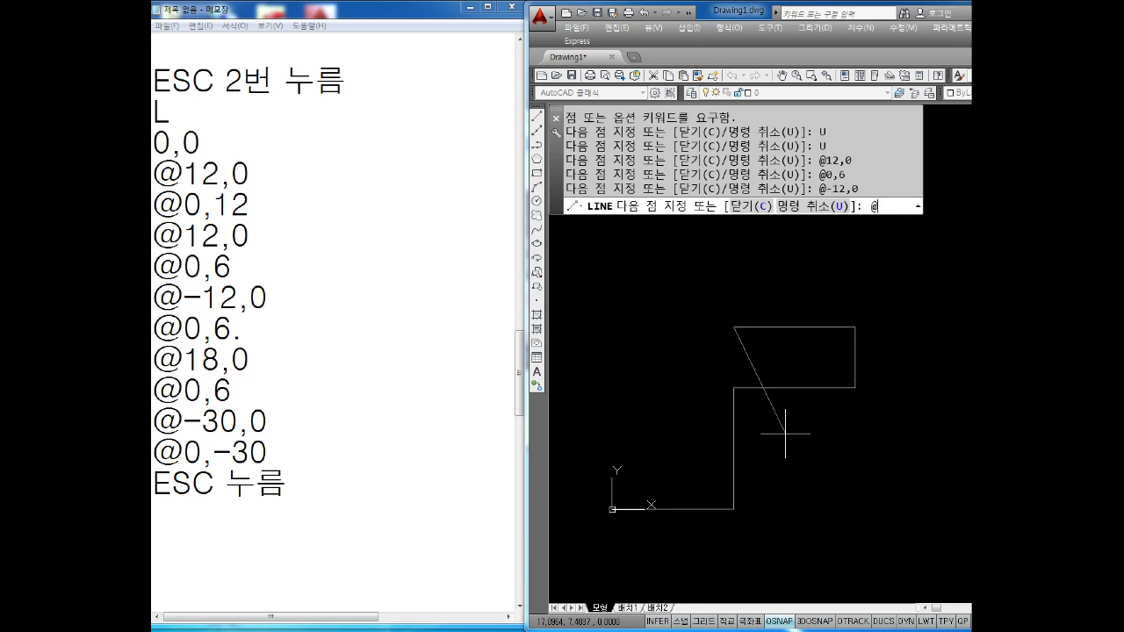
pyautogui.write('0,6')
pyautogui.press('Return')
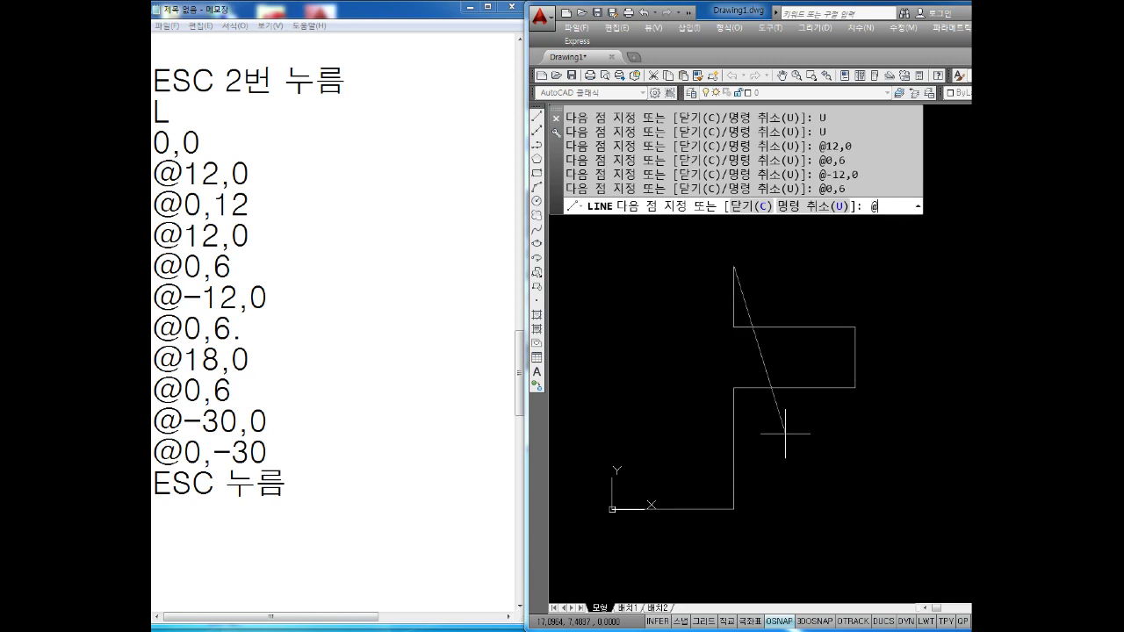
# - Finish the F with 18 right, 6 up, the 30-unit top edge, and close to the origin
pyautogui.write(',0')
pyautogui.press('Return')
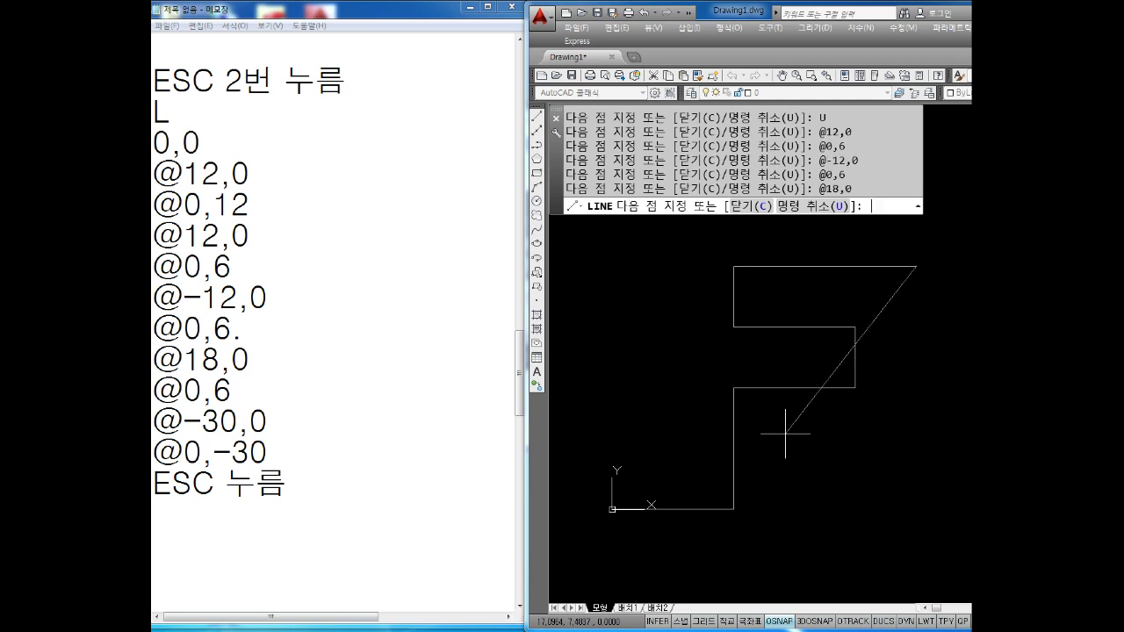
pyautogui.write('6')
pyautogui.press('Return')
pyautogui.write('@-30,0')
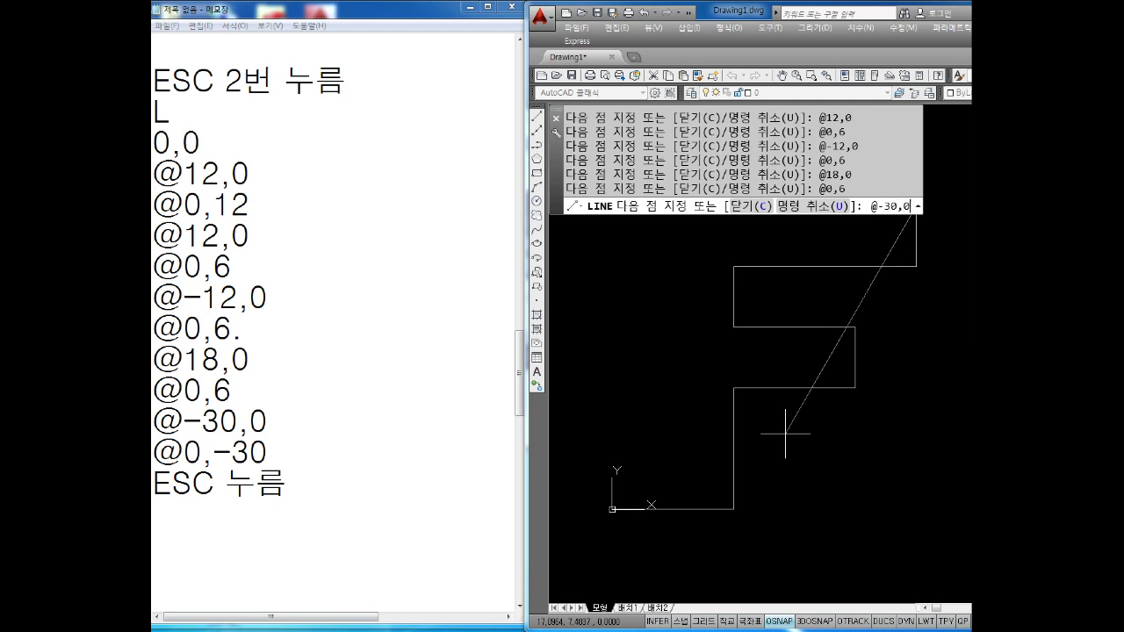
pyautogui.press('Return')
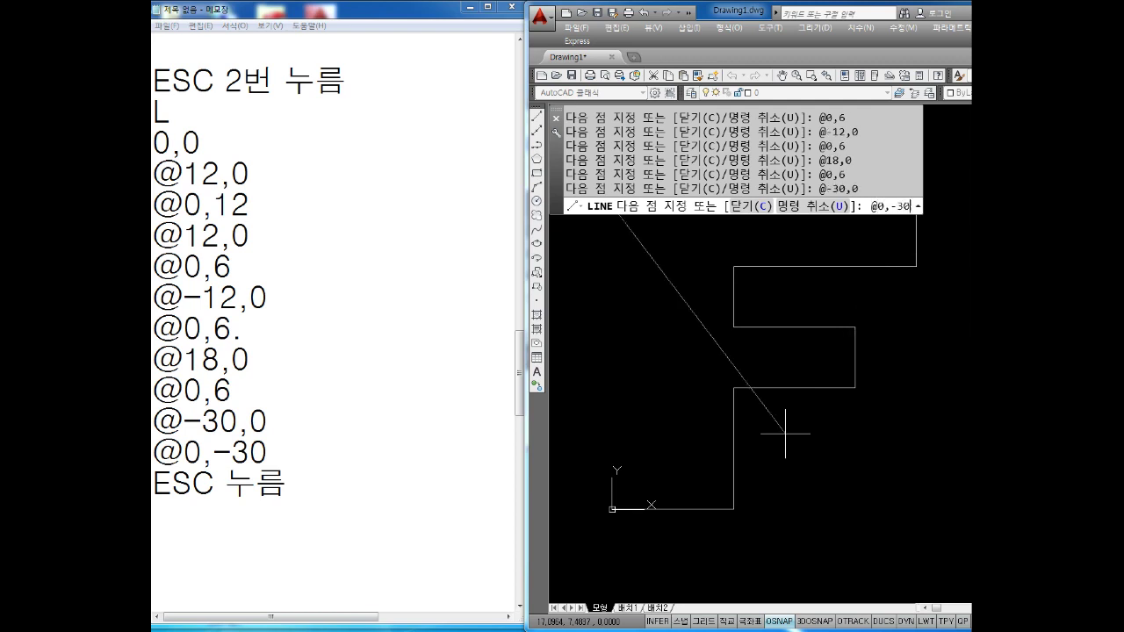
pyautogui.press('Return')
pyautogui.scroll(-1, 785, 444)
pyautogui.scroll(-1, 764, 456)
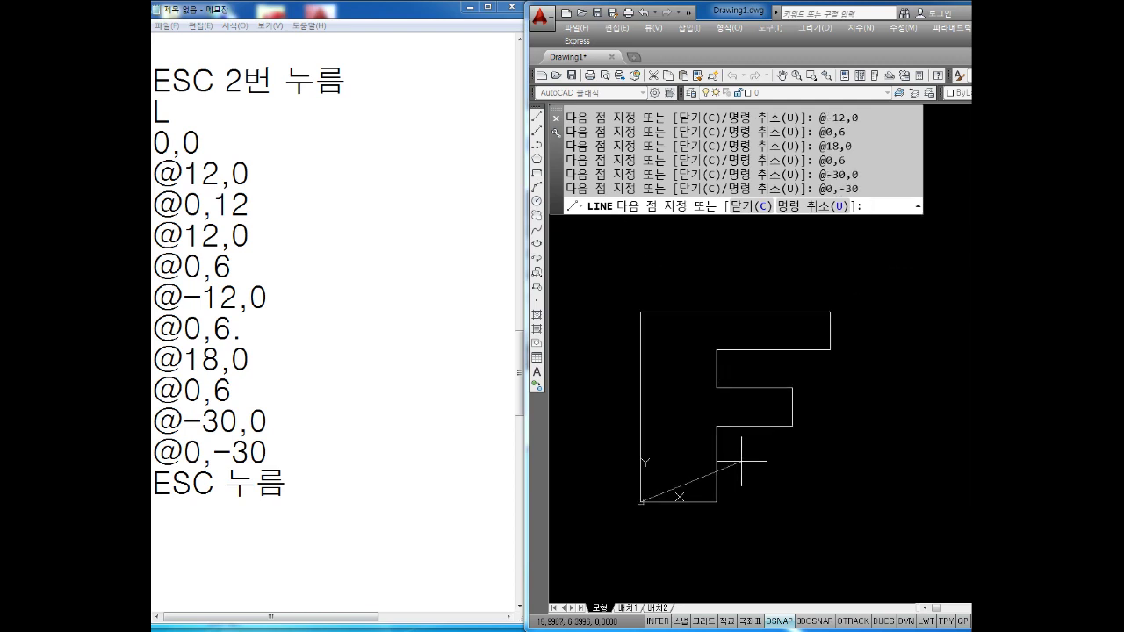
pyautogui.press('Escape')
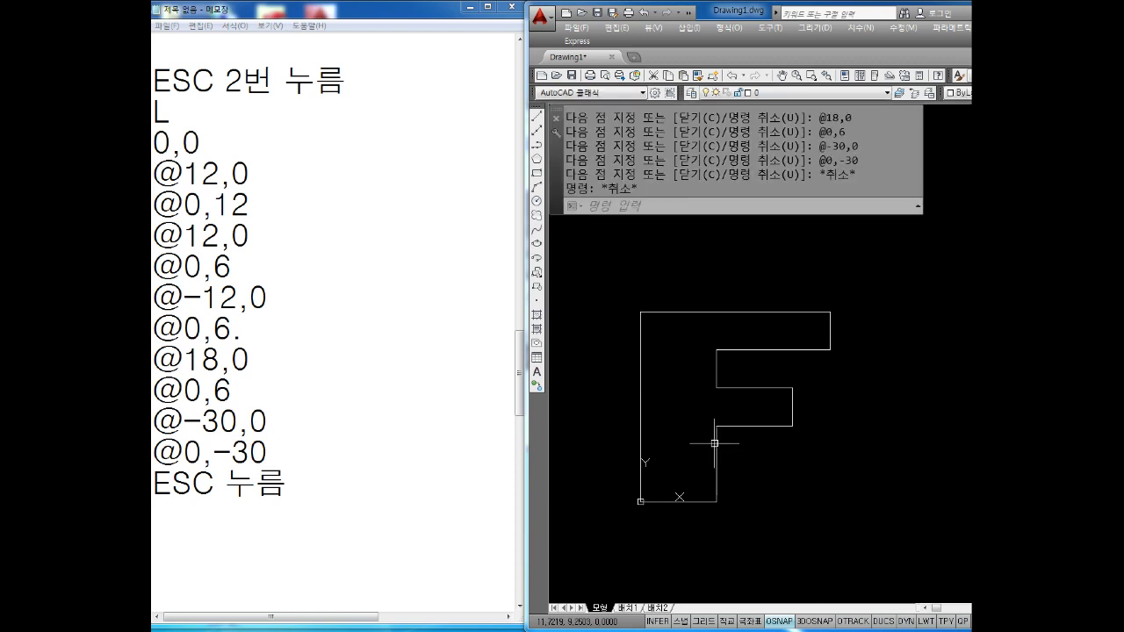
# - Mark the F's top-right corner with a small cyan circle
pyautogui.click(334, 473)
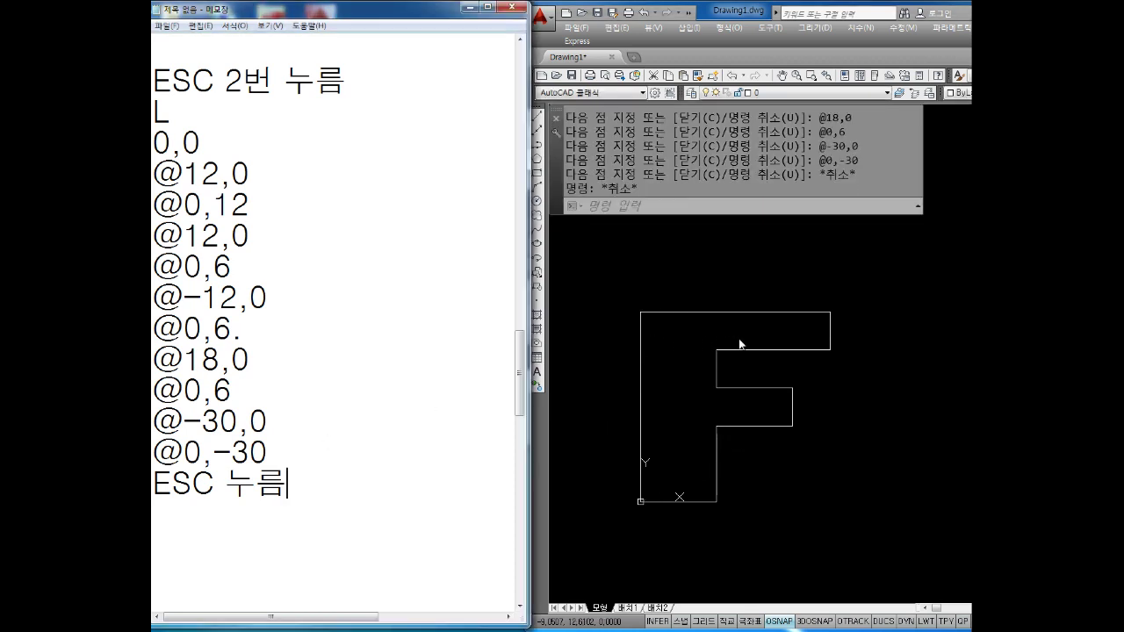
pyautogui.click(828, 365)
pyautogui.press('Escape')
pyautogui.press('Escape')
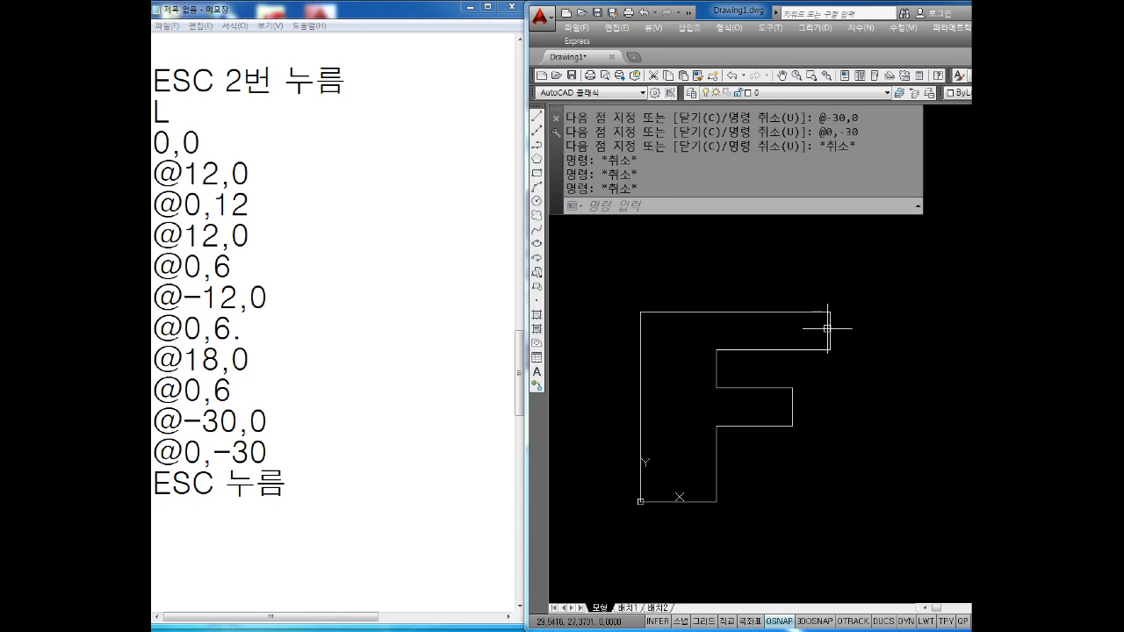
pyautogui.write('C')
pyautogui.press('Return')
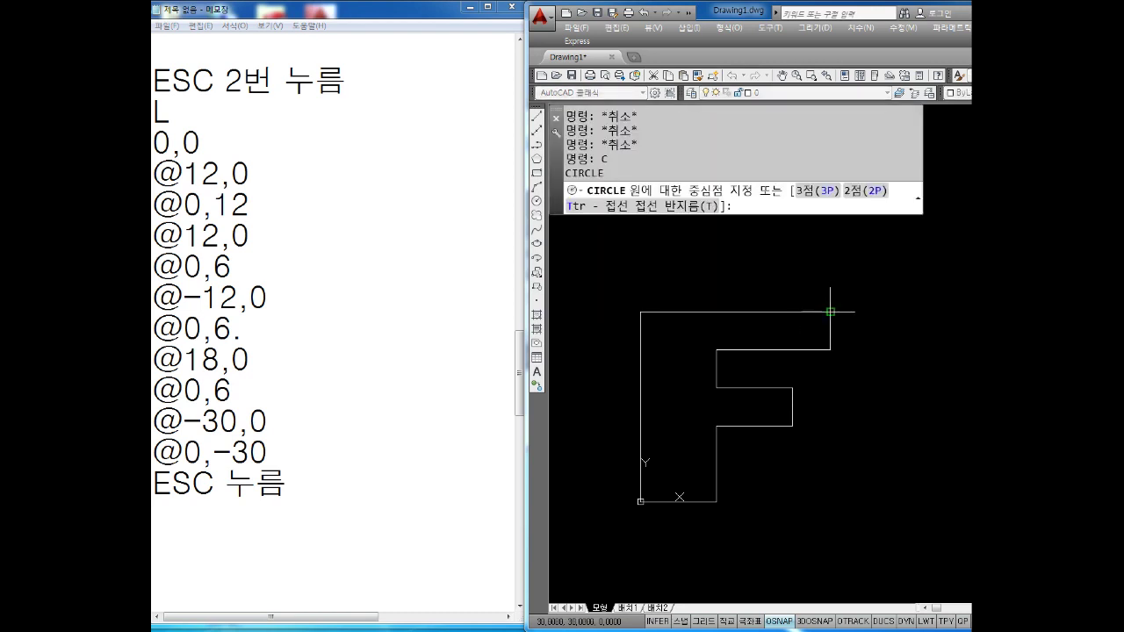
pyautogui.click(830, 312)
pyautogui.press('Escape')
pyautogui.click(826, 318)
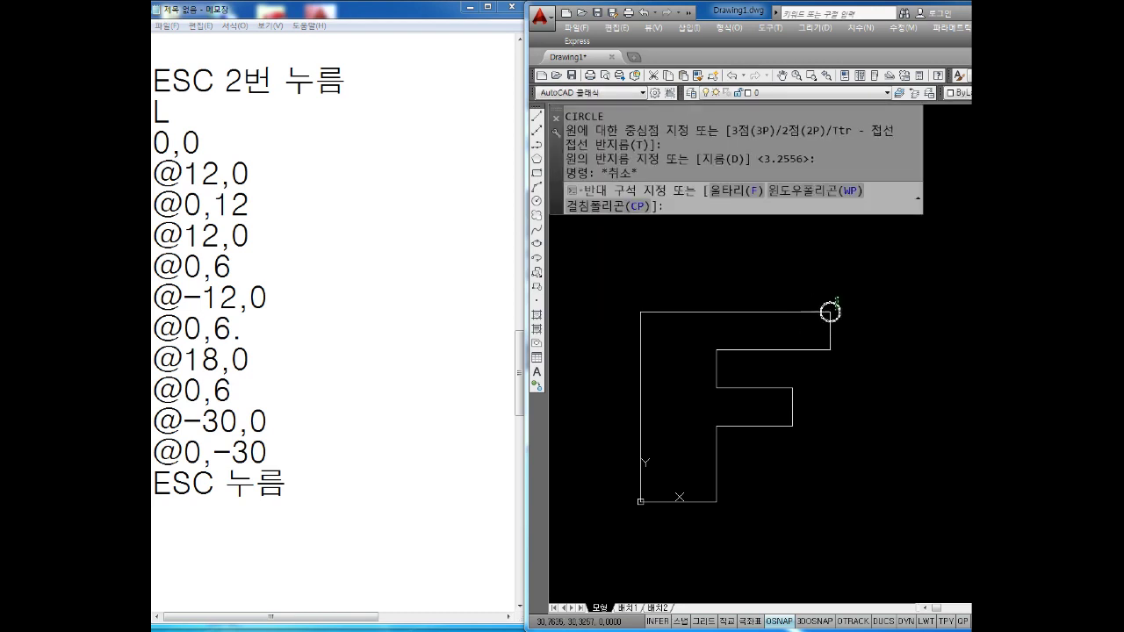
pyautogui.click(871, 249)
pyautogui.click(957, 92)
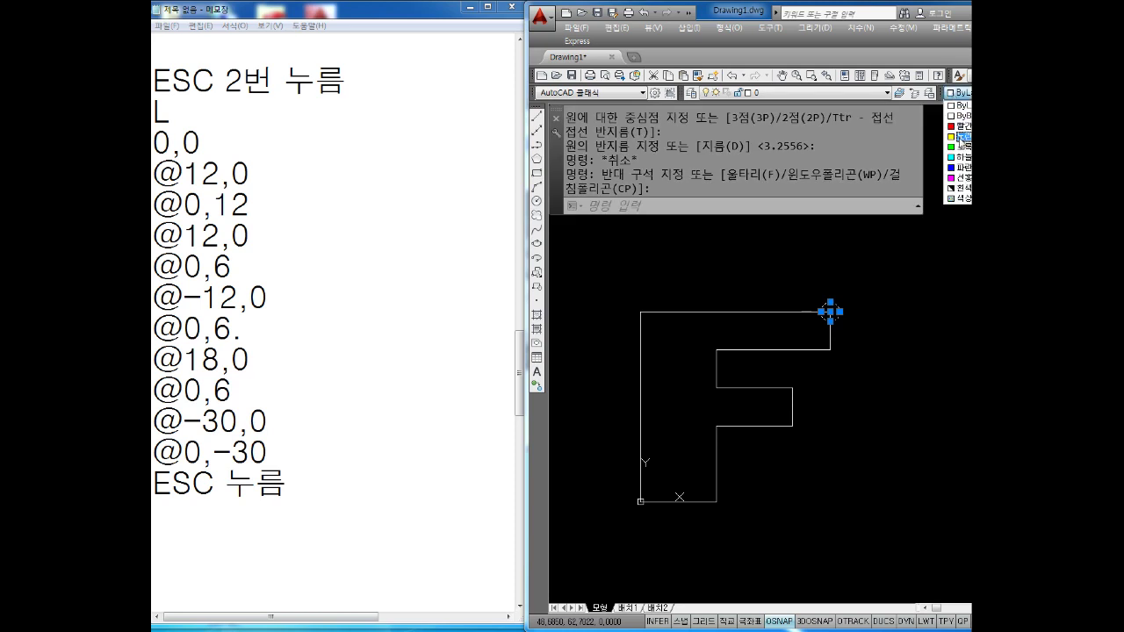
pyautogui.click(957, 156)
pyautogui.press('Escape')
pyautogui.press('Escape')
pyautogui.press('Escape')
pyautogui.press('Escape')
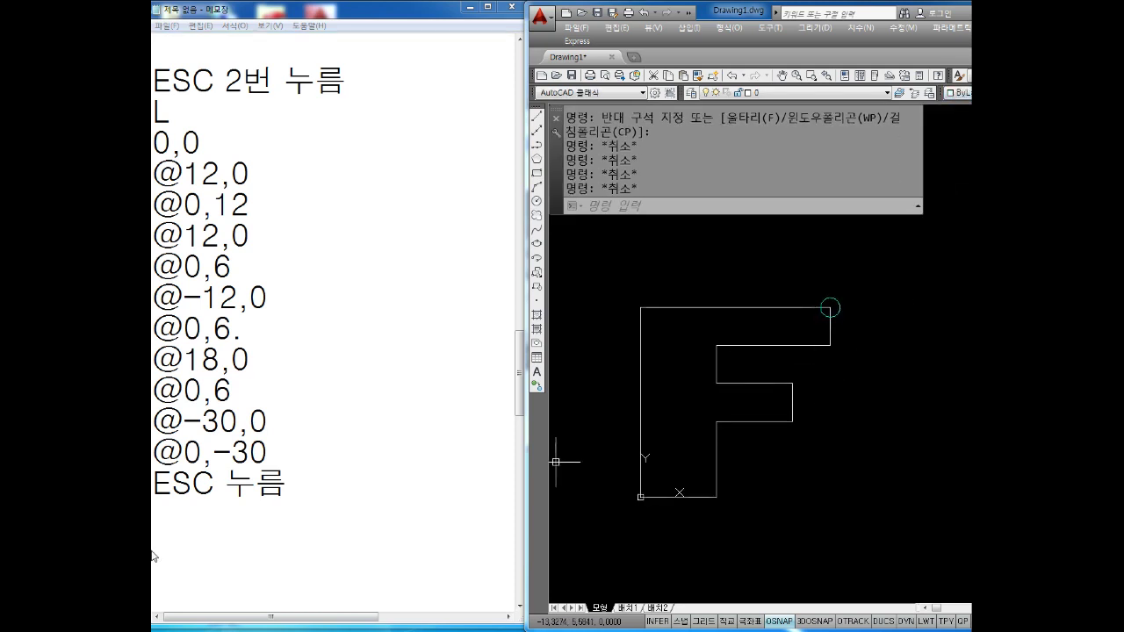
# - Begin the L notes after a blank line: 'L' and the start point at F's upper-right
pyautogui.click(298, 538)
pyautogui.press('Return')
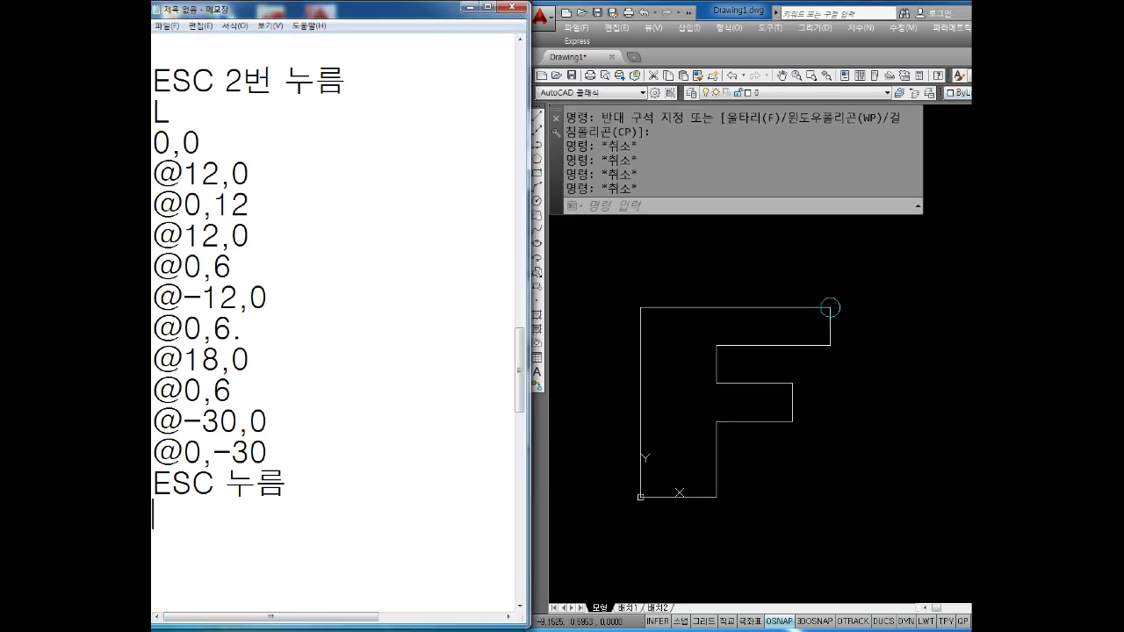
pyautogui.press('Return')
pyautogui.write('니')
pyautogui.write('에')
pyautogui.press('BackSpace')
pyautogui.press('BackSpace')
pyautogui.press('Return')
pyautogui.write('시작점 ')
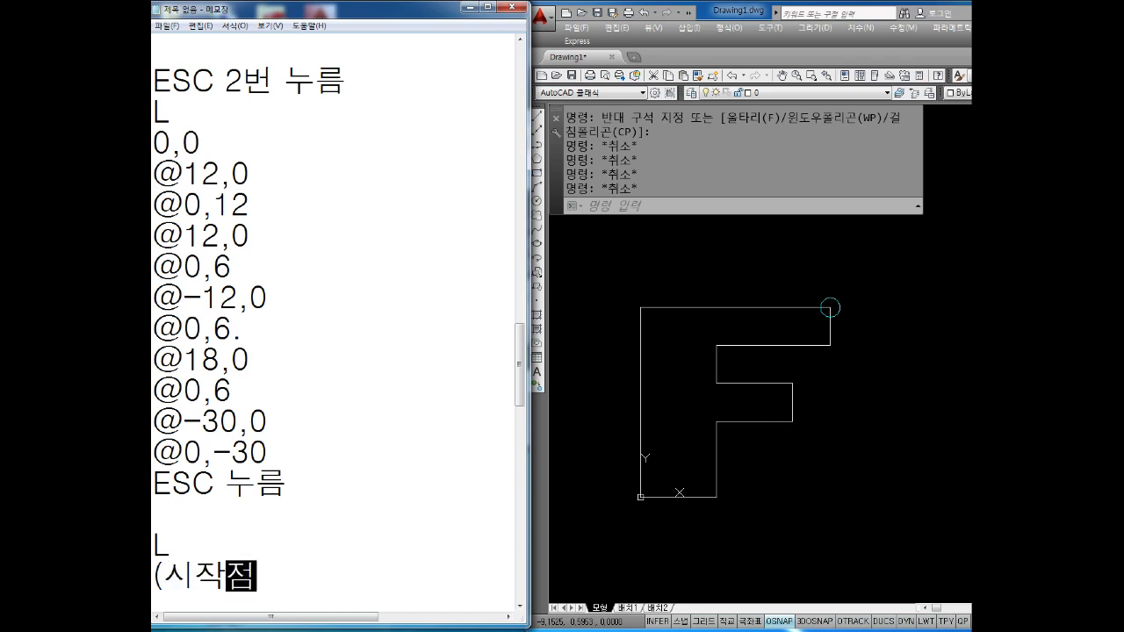
pyautogui.write('F ')
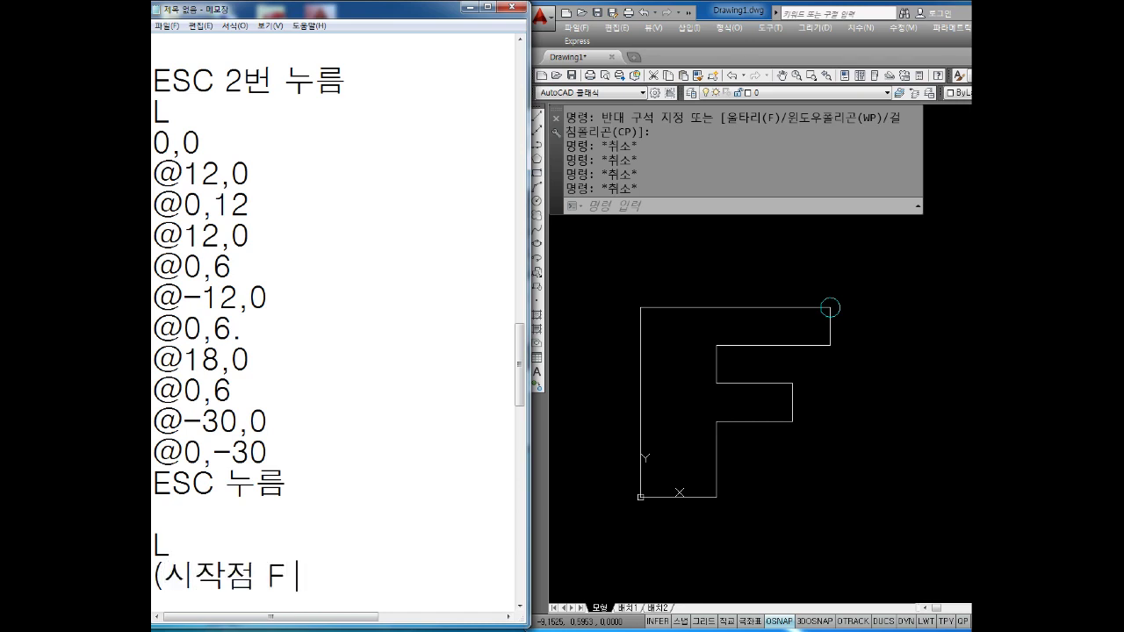
pyautogui.write('DH')
pyautogui.press('BackSpace')
pyautogui.press('BackSpace')
pyautogui.write('올른')
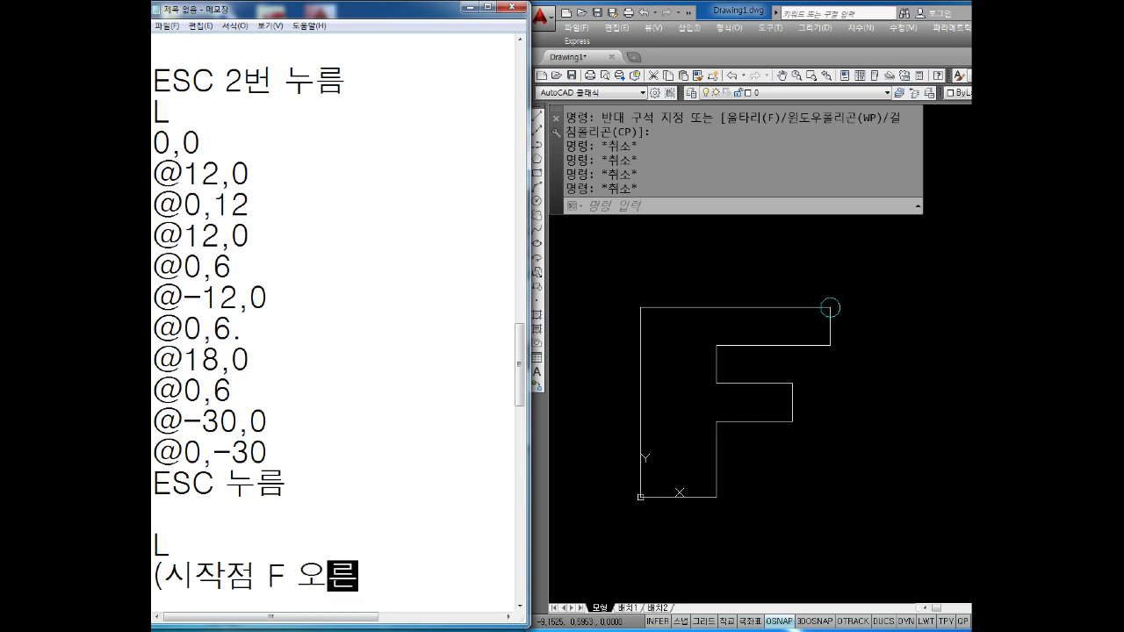
pyautogui.write('ㅉㅓㅗㄱ사')
pyautogui.press('BackSpace')
pyautogui.press('BackSpace')
pyautogui.press('BackSpace')
pyautogui.press('BackSpace')
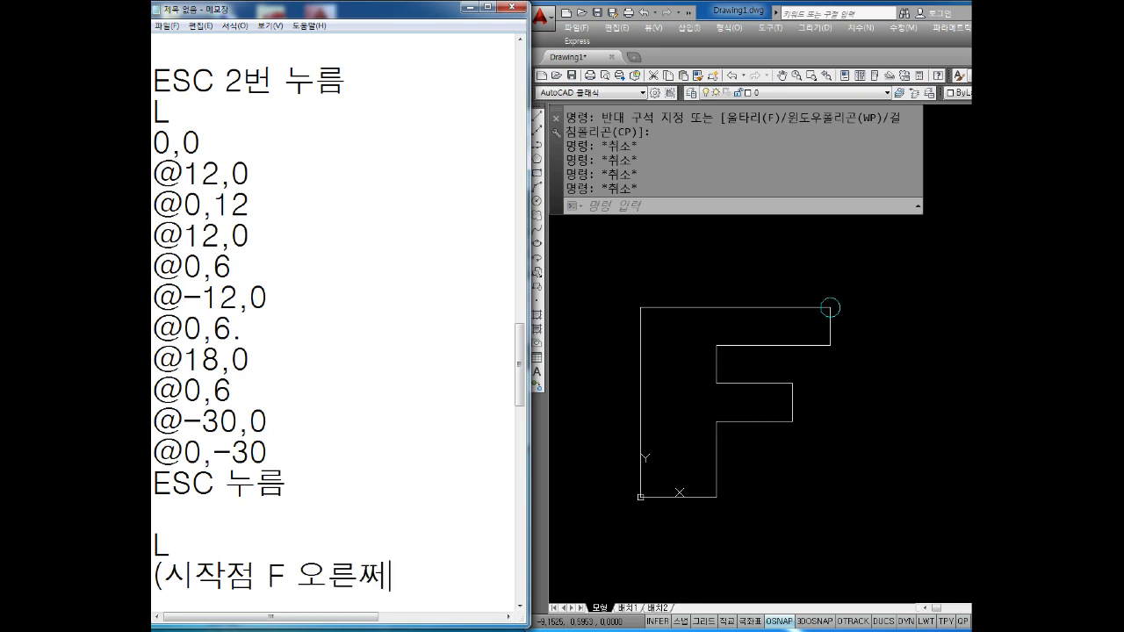
pyautogui.press('BackSpace')
pyautogui.write('ㅉ쪽 사ㅇㄷㅏㄴ')
pyautogui.press('Return')
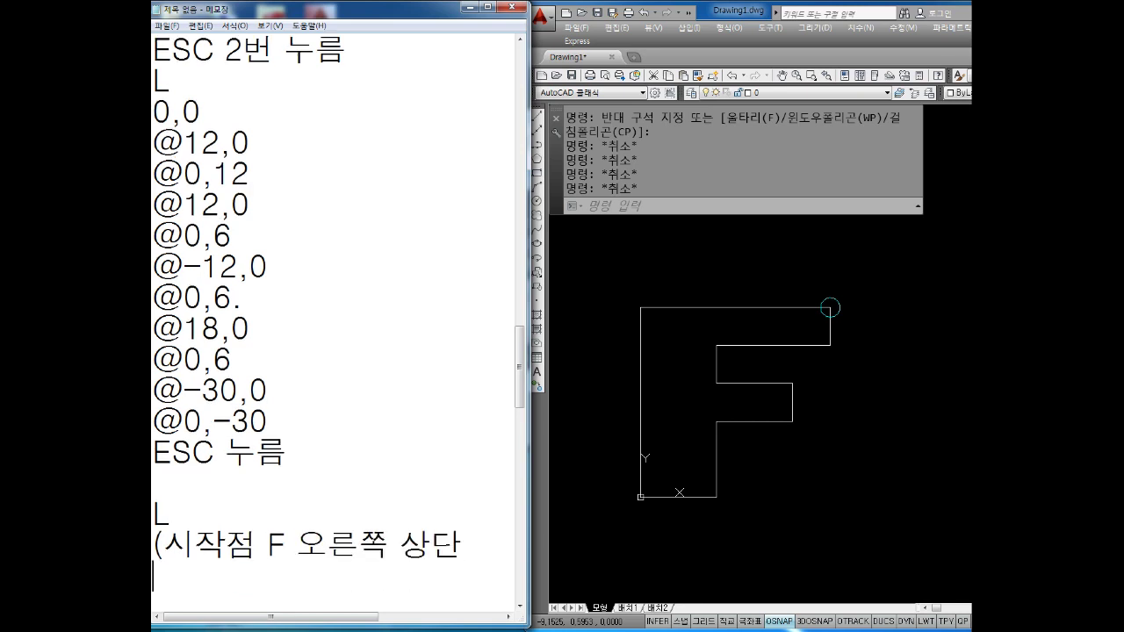
# - Finish the start-point note with '모서리 끝점 선택' and add a '끝점 선택' line
pyautogui.write('모사리')
pyautogui.press('BackSpace')
pyautogui.press('BackSpace')
pyautogui.write('서리')
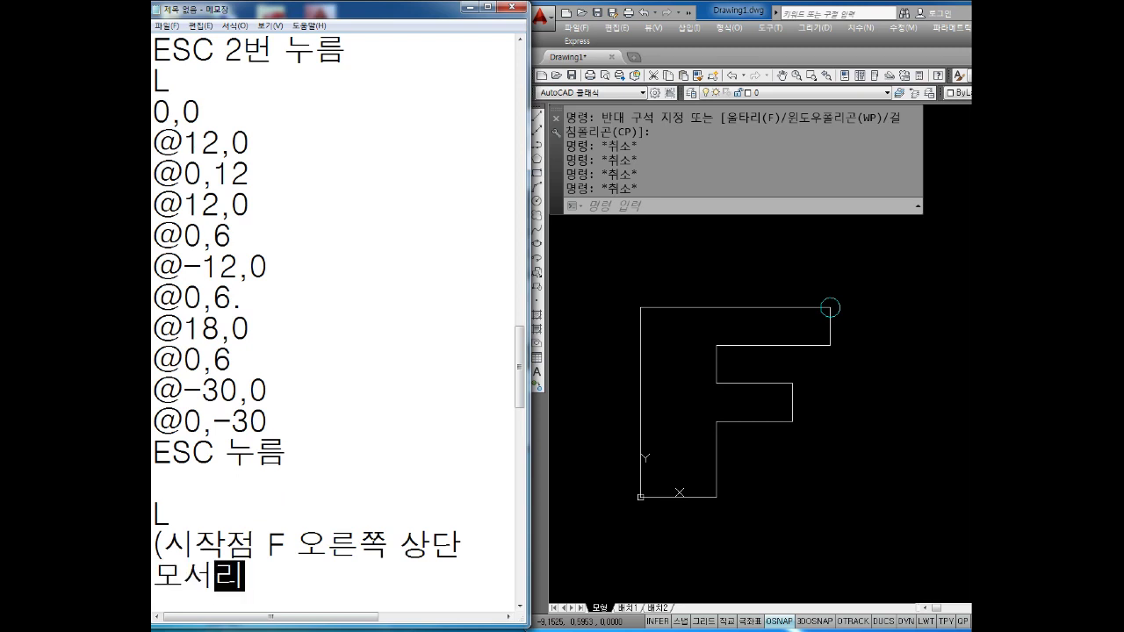
pyautogui.write(' ㄲㅡㅌㅈㅓㅁ ㅅㅓㄴㅌ')
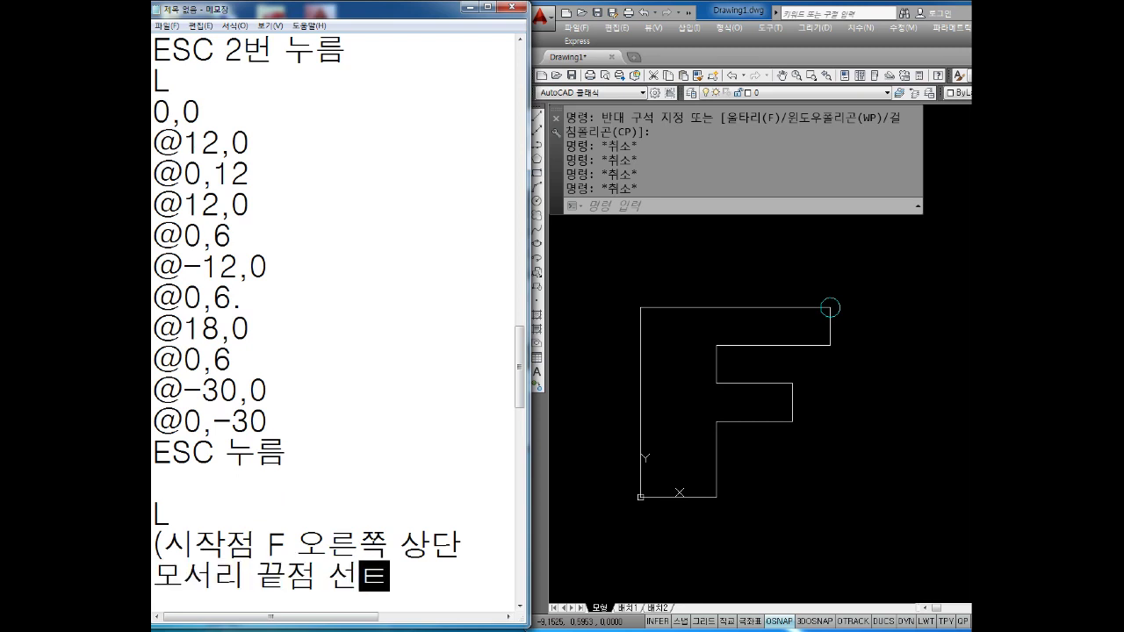
pyautogui.write('ㅐㄱ')
pyautogui.press('BackSpace')
pyautogui.write('ㅔ')
pyautogui.press('BackSpace')
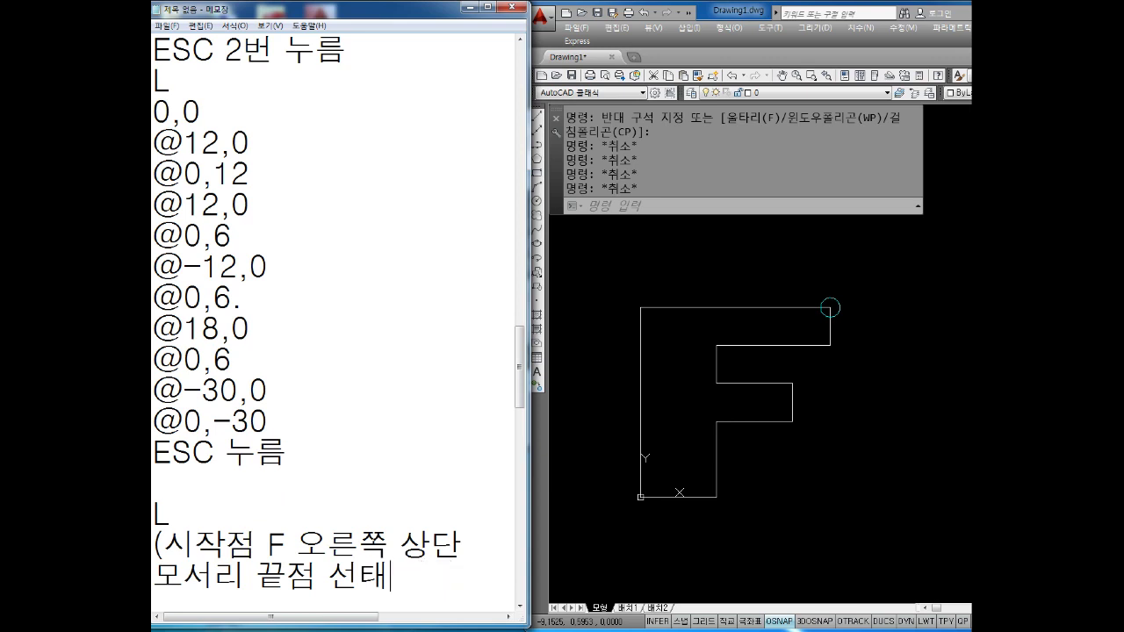
pyautogui.write('ㄱ')
pyautogui.write(')')
pyautogui.press('Return')
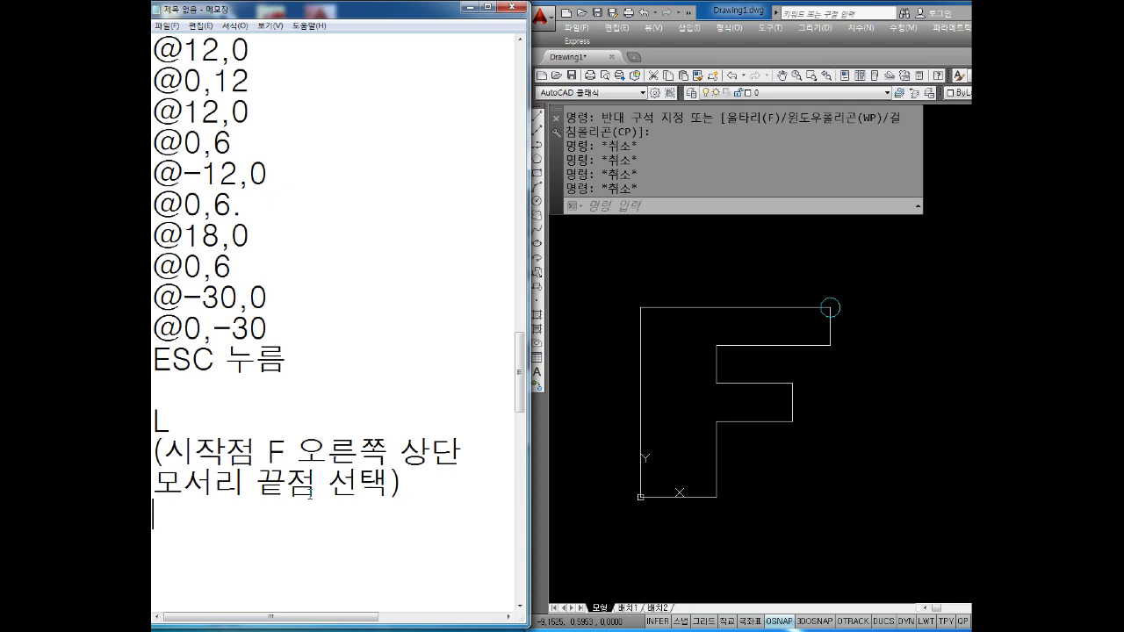
pyautogui.write('ㄲㅡㅌㅈㅓㅁ ㅅㅓㄴㅌ')
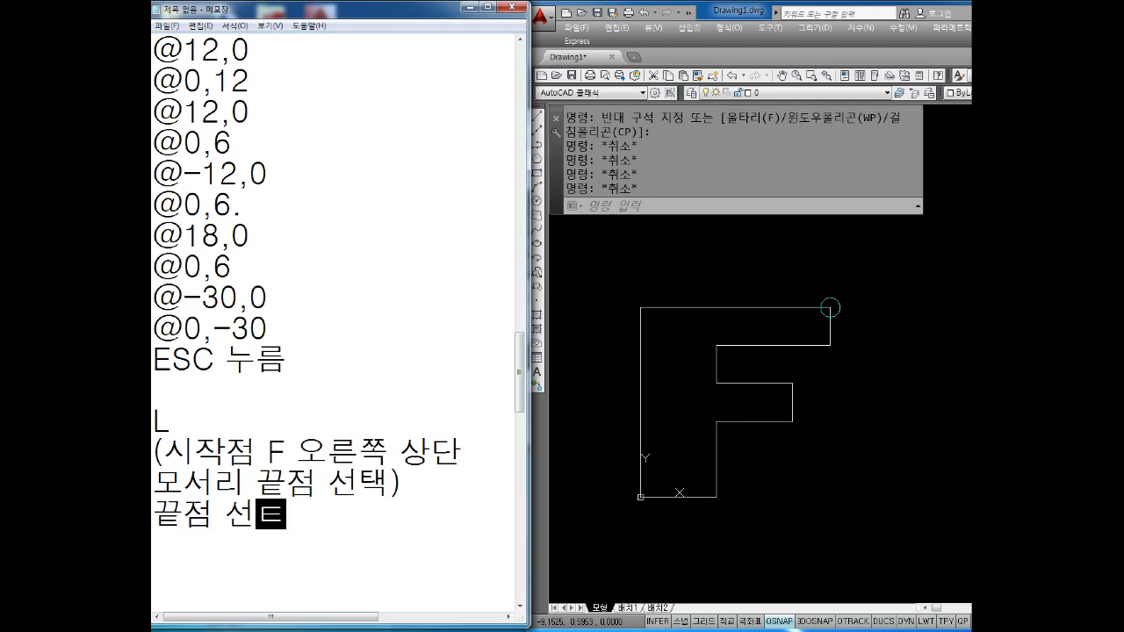
pyautogui.write('ㅐㄱ')
pyautogui.press('Return')
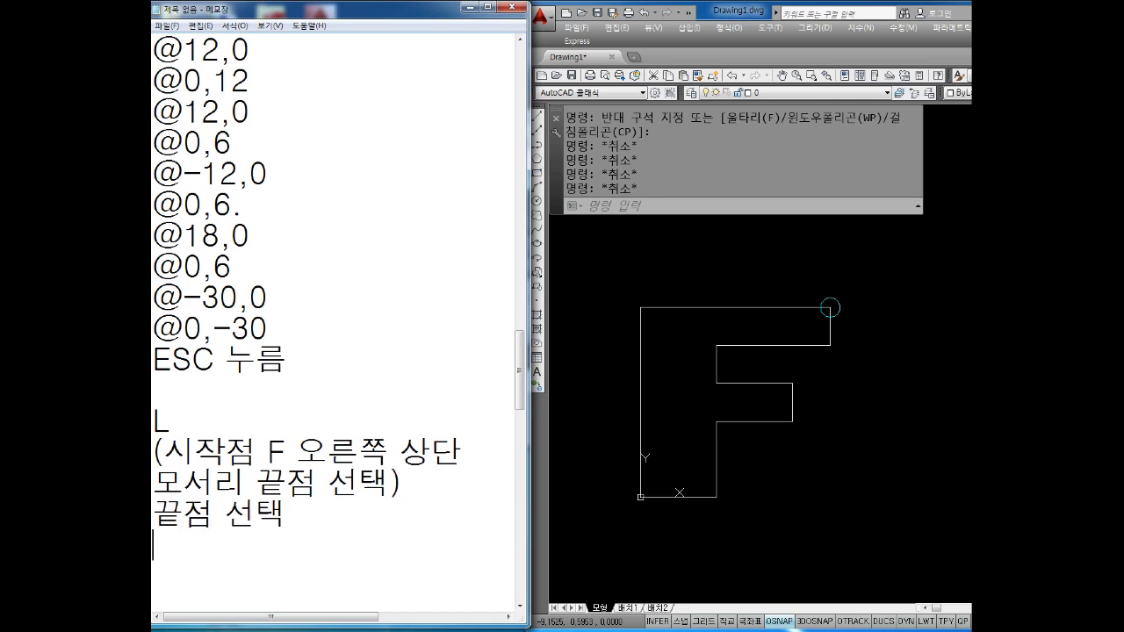
pyautogui.write('@')
pyautogui.write('0')
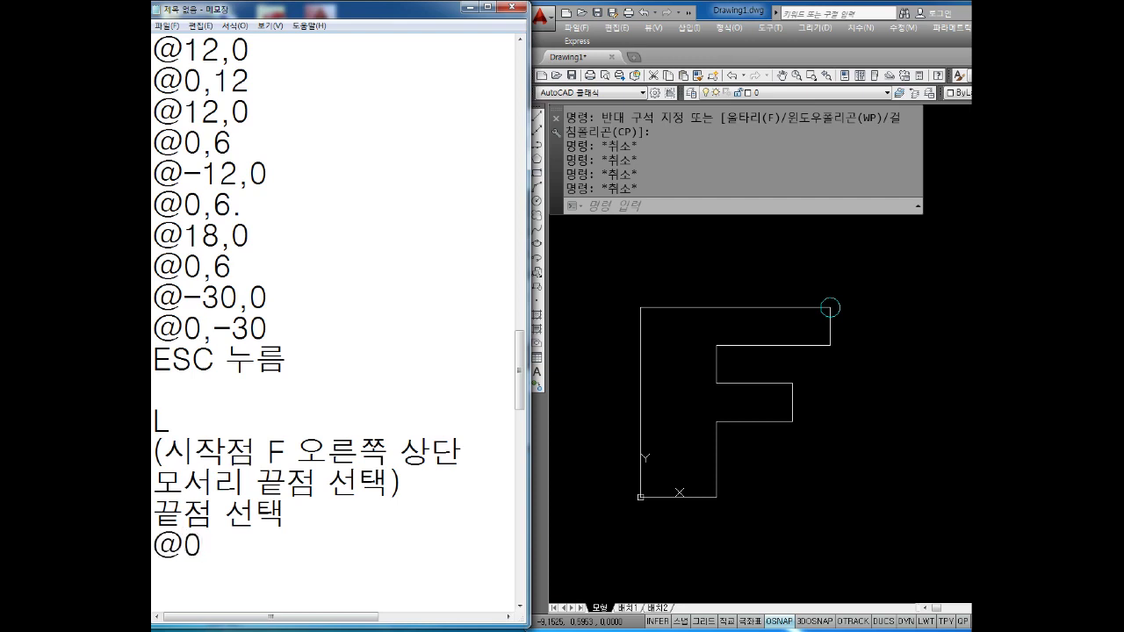
pyautogui.write(',-30')
pyautogui.press('Return')
pyautogui.write('@12,0')
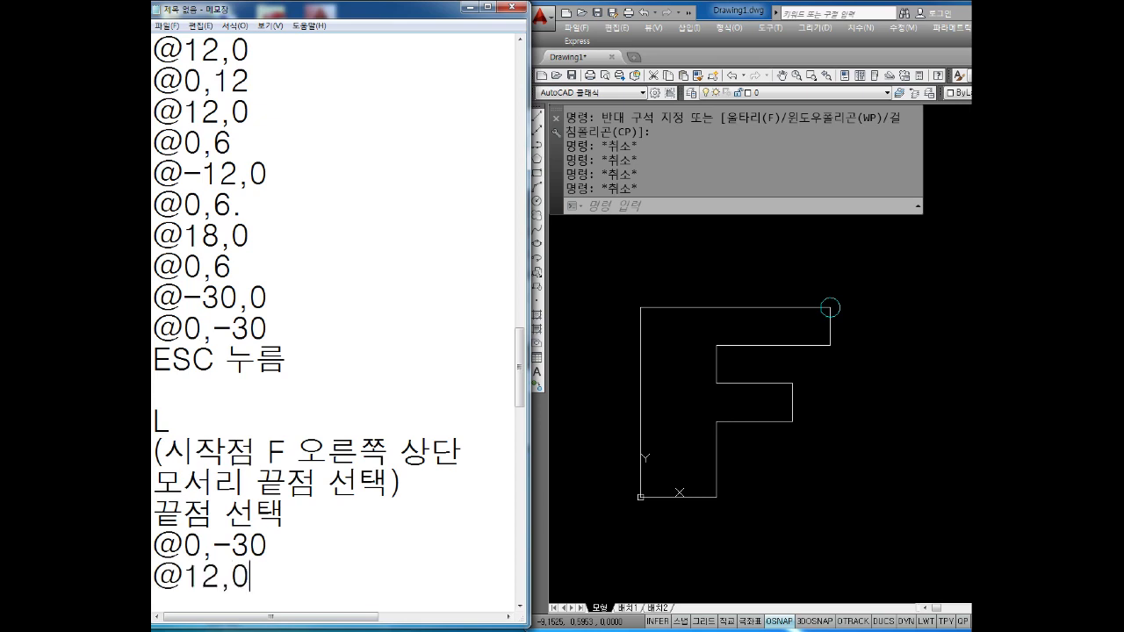
pyautogui.press('Return')
pyautogui.write('@')
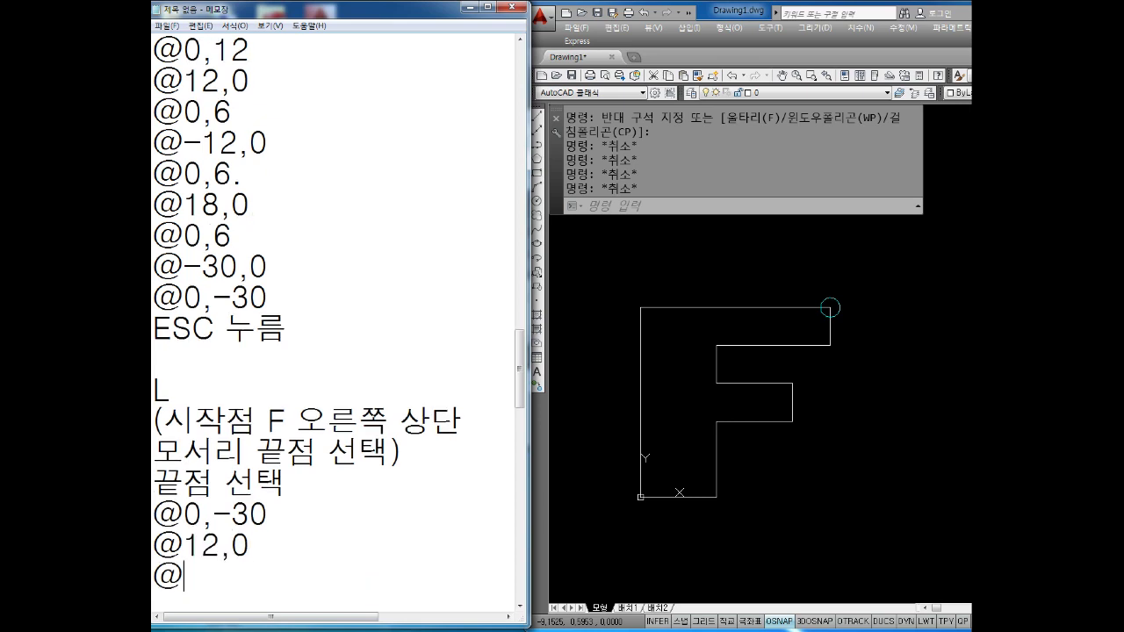
pyautogui.write('0,30')
pyautogui.press('Return')
pyautogui.write('@-')
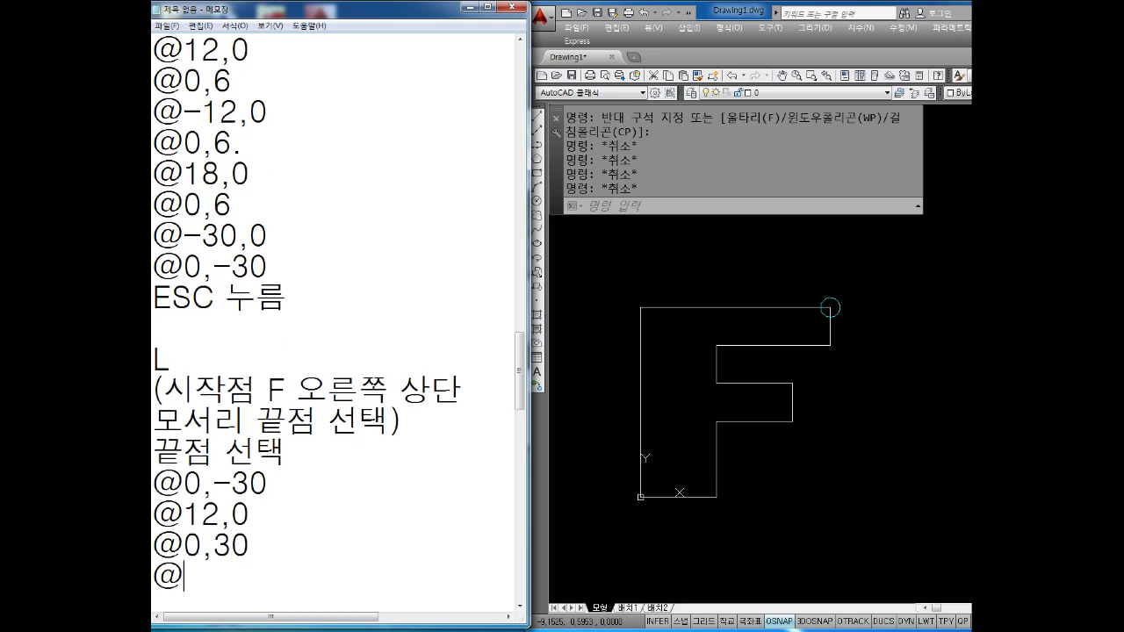
pyautogui.write('1')
pyautogui.press('BackSpace')
pyautogui.write('-12')
pyautogui.write(',0')
pyautogui.press('Return')
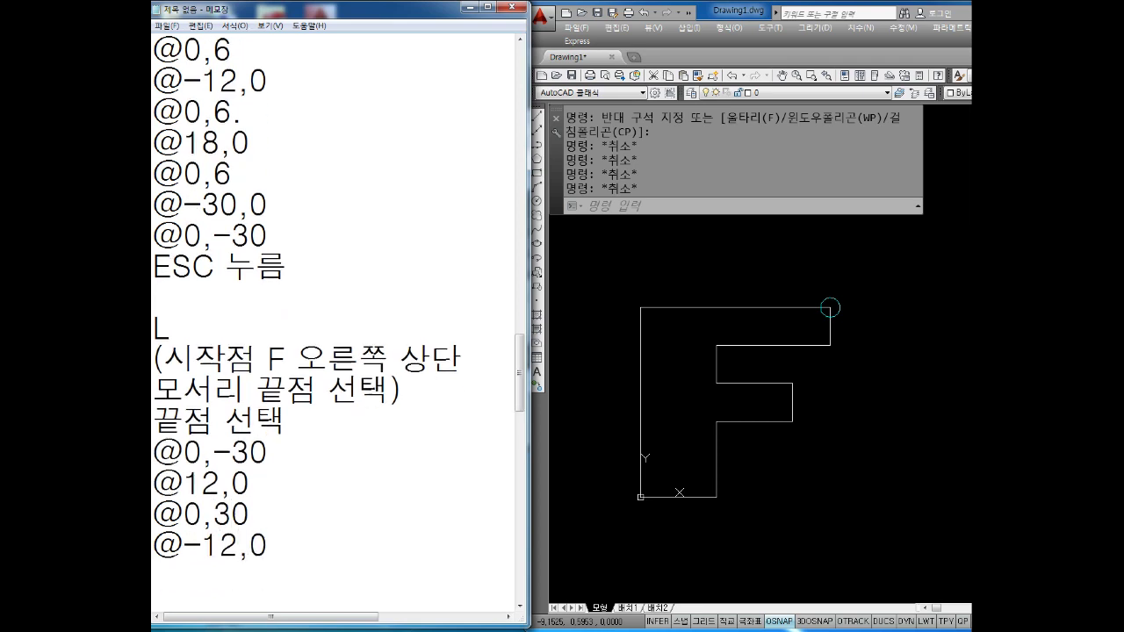
# - Close the L notes with an 'ESC' line, discarding a trial dashed separator
pyautogui.write('ESC')
pyautogui.press('Return')
pyautogui.press('Return')
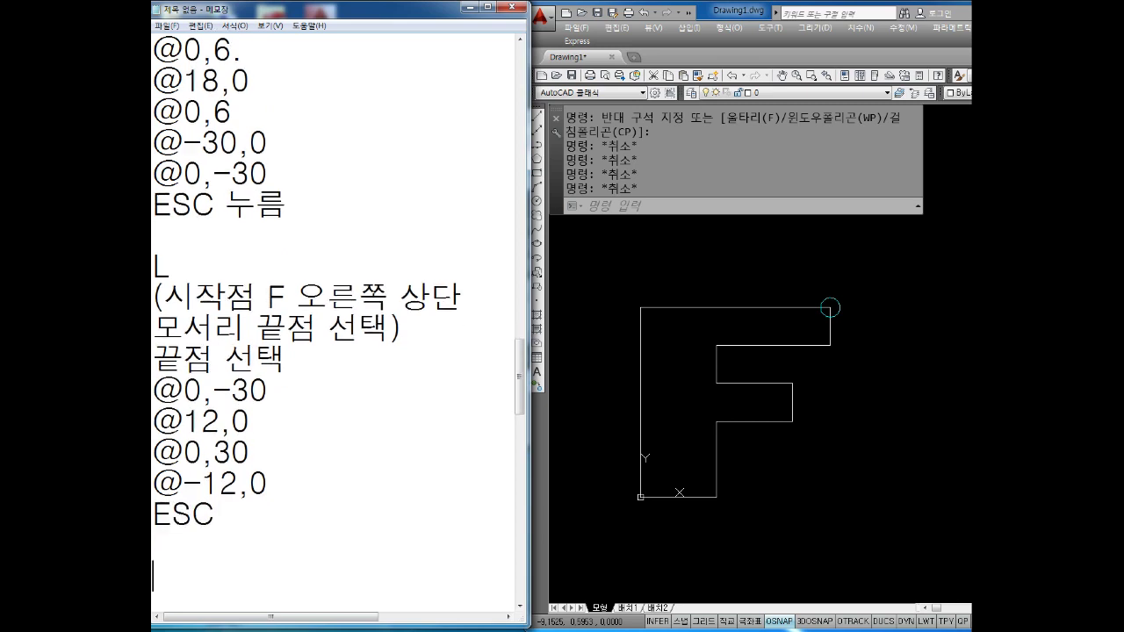
pyautogui.press('BackSpace')
pyautogui.write('--------')
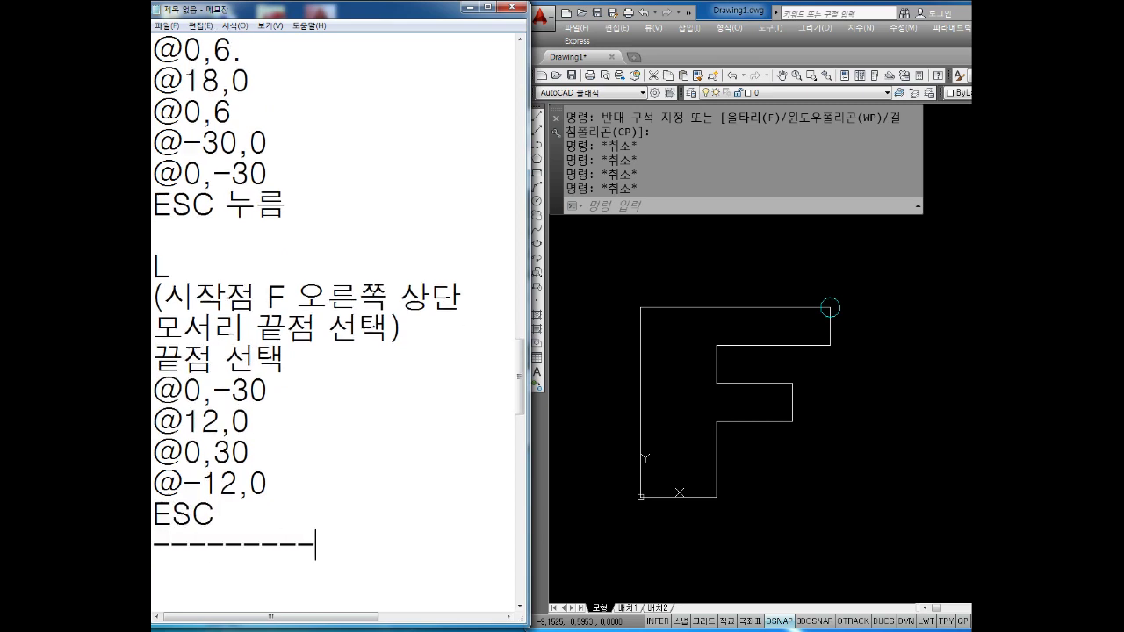
pyautogui.write('---')
pyautogui.press('BackSpace')
pyautogui.press('BackSpace')
pyautogui.press('BackSpace')
pyautogui.press('BackSpace')
pyautogui.press('BackSpace')
pyautogui.press('BackSpace')
pyautogui.press('BackSpace')
pyautogui.press('BackSpace')
pyautogui.press('BackSpace')
pyautogui.press('BackSpace')
pyautogui.press('BackSpace')
# - Try a line from the F's top-right corner, then note the @9,0 offset in Notepad
pyautogui.moveTo(870, 368)
pyautogui.mouseDown(button='middle')
pyautogui.moveTo(803, 313)
pyautogui.moveTo(810, 319)
pyautogui.moveTo(788, 335)
pyautogui.mouseUp(button='middle')
pyautogui.press('Escape')
pyautogui.press('Escape')
pyautogui.write('L')
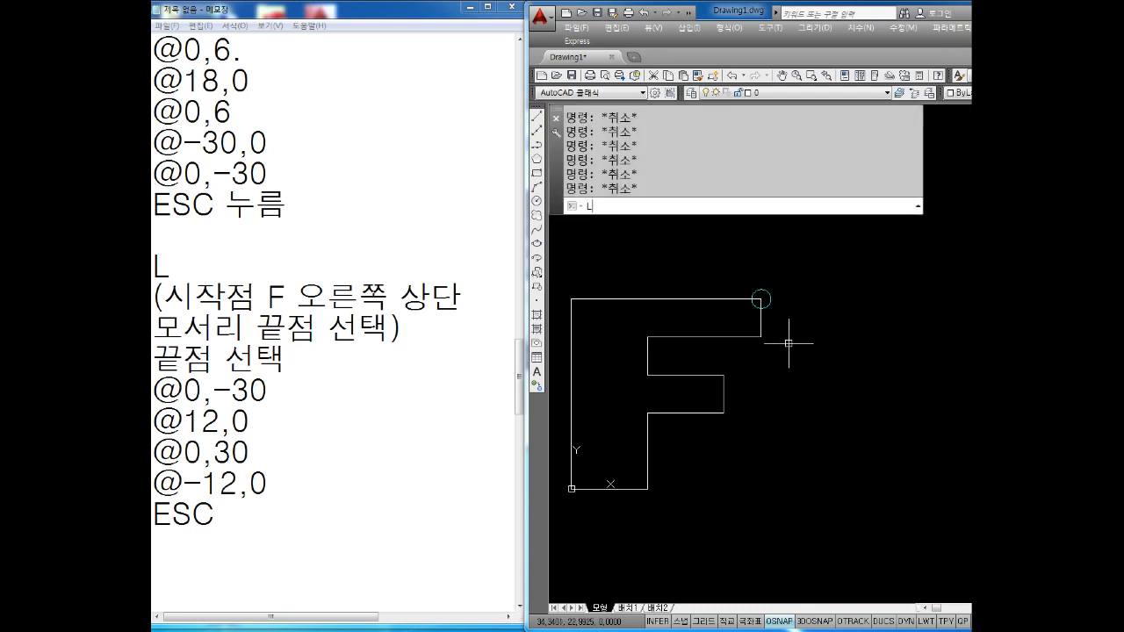
pyautogui.press('Return')
pyautogui.click(761, 299)
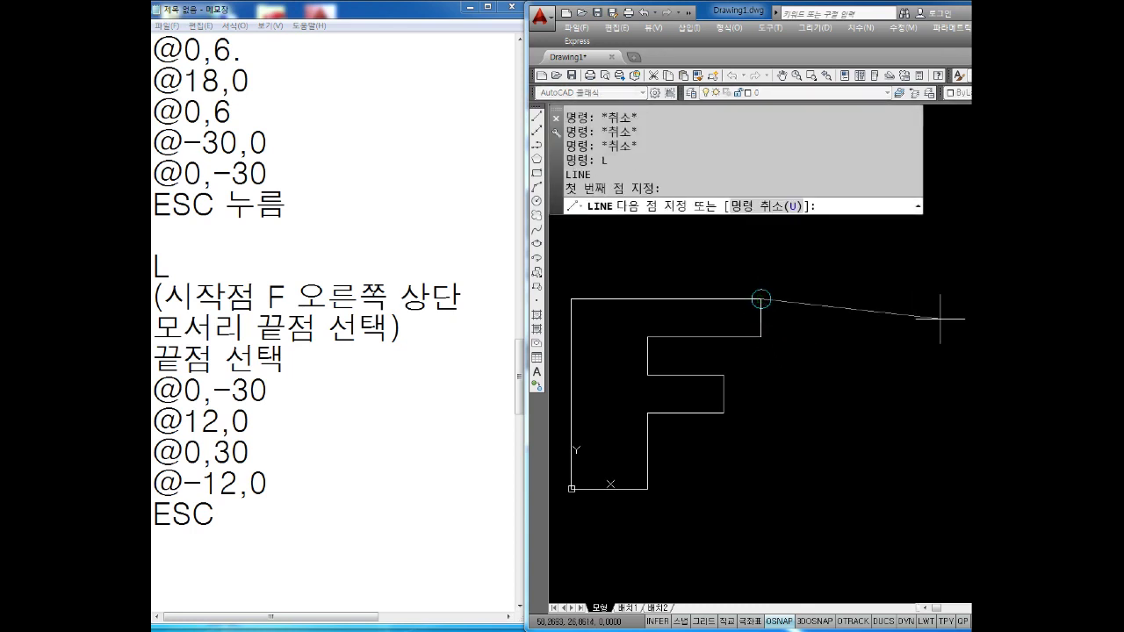
pyautogui.press('Escape')
pyautogui.press('Escape')
pyautogui.press('Escape')
pyautogui.click(316, 373)
pyautogui.press('Return')
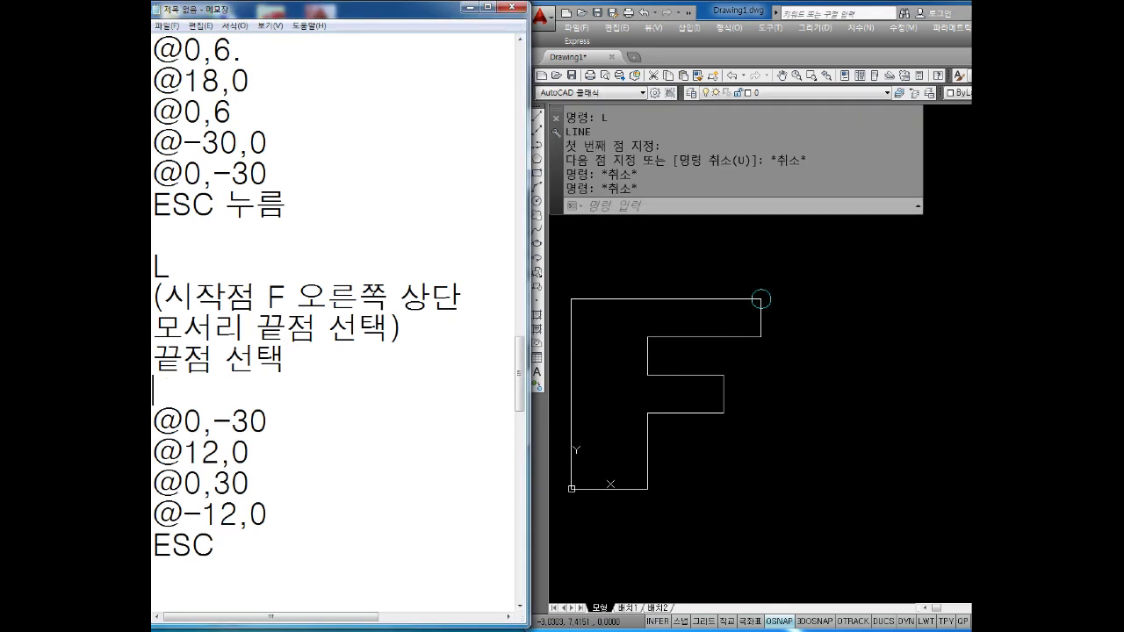
pyautogui.write('@9,')
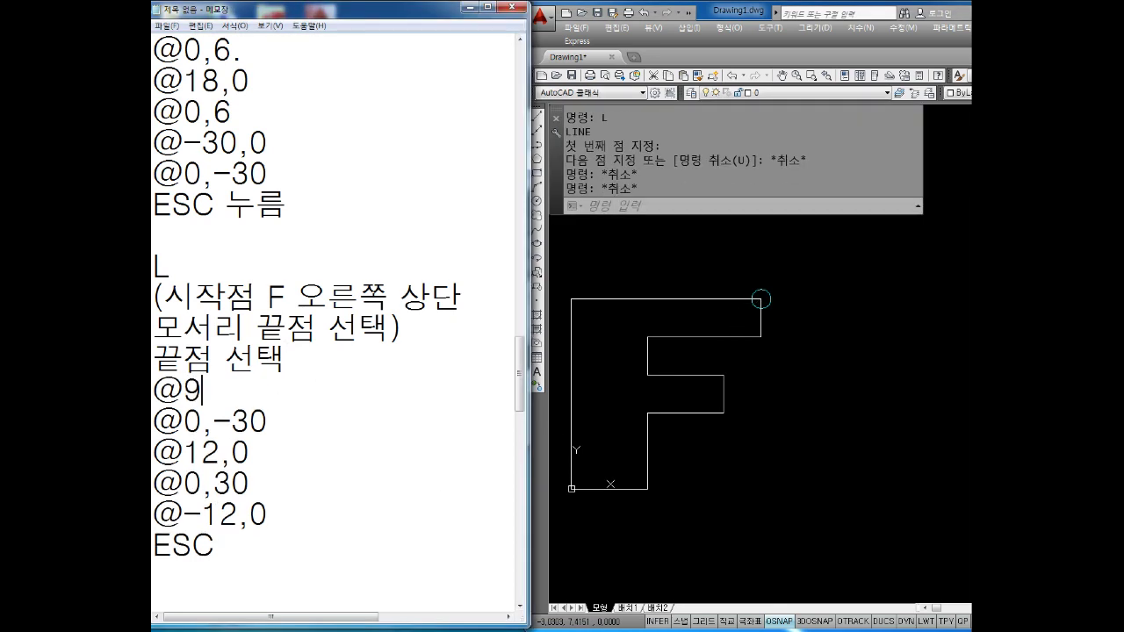
pyautogui.write('0')
# - From the F's top-right corner, draw the 9-unit connector and the I's 30-unit left side
pyautogui.click(730, 452)
pyautogui.press('Escape')
pyautogui.press('Escape')
pyautogui.write('L')
pyautogui.press('Return')
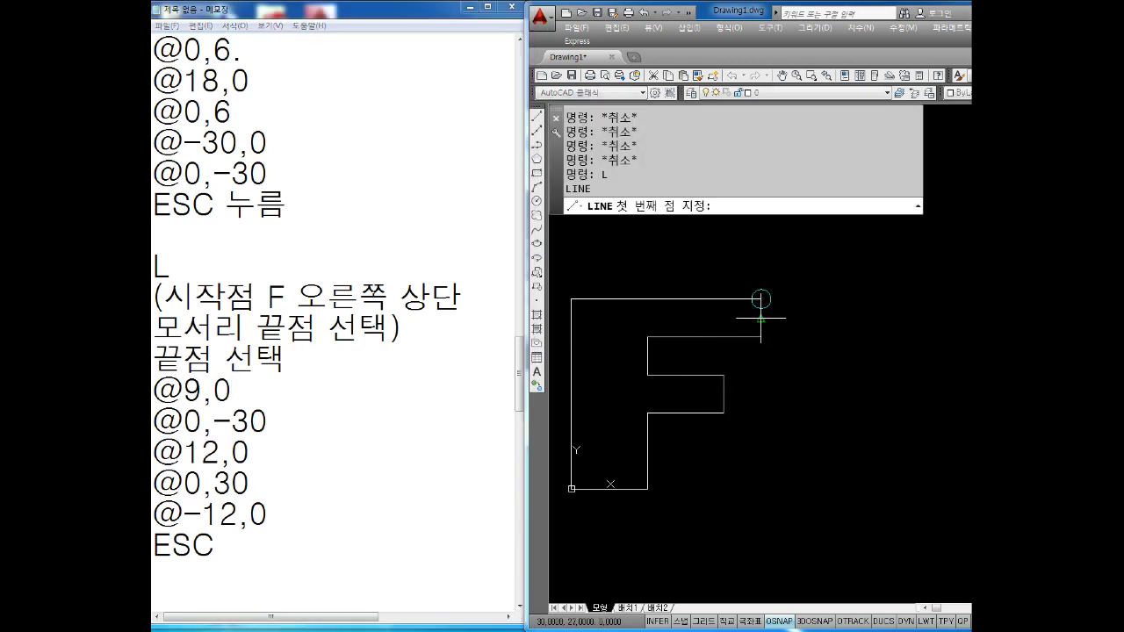
pyautogui.click(762, 299)
pyautogui.write('@9')
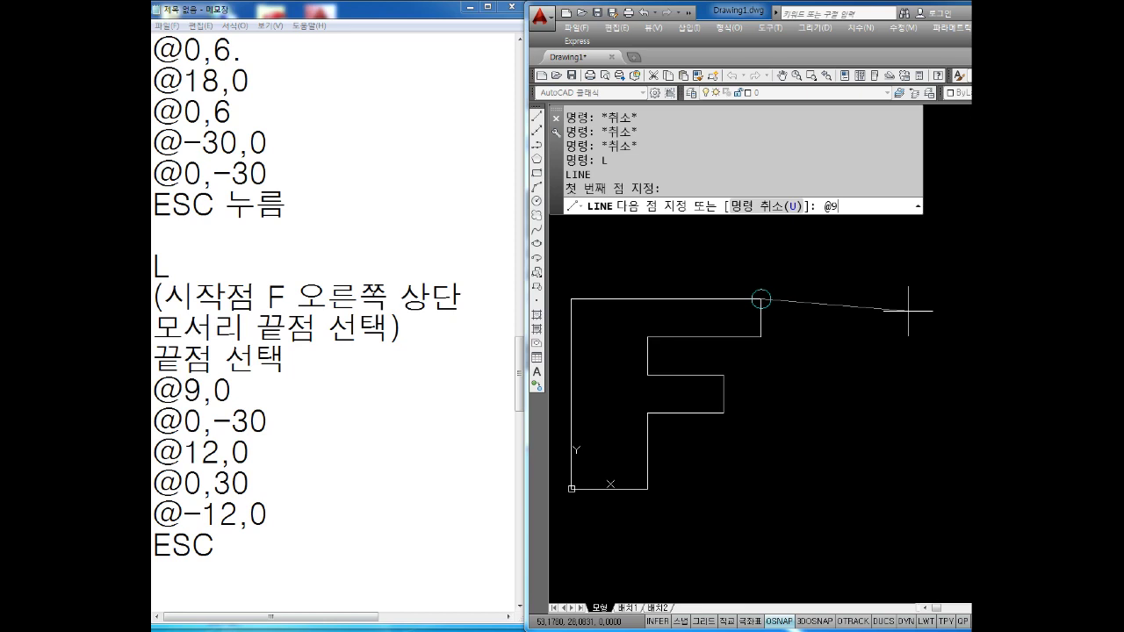
pyautogui.write(',0')
pyautogui.press('Return')
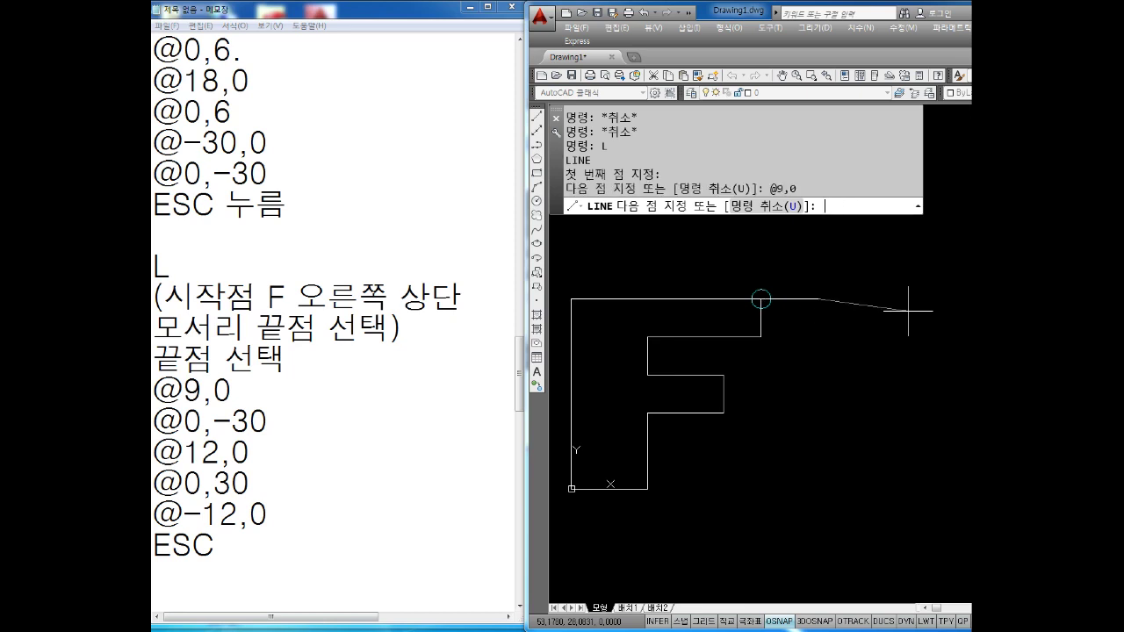
pyautogui.moveTo(861, 377); pyautogui.dragTo(755, 338, button='middle')
pyautogui.write('@0,-30')
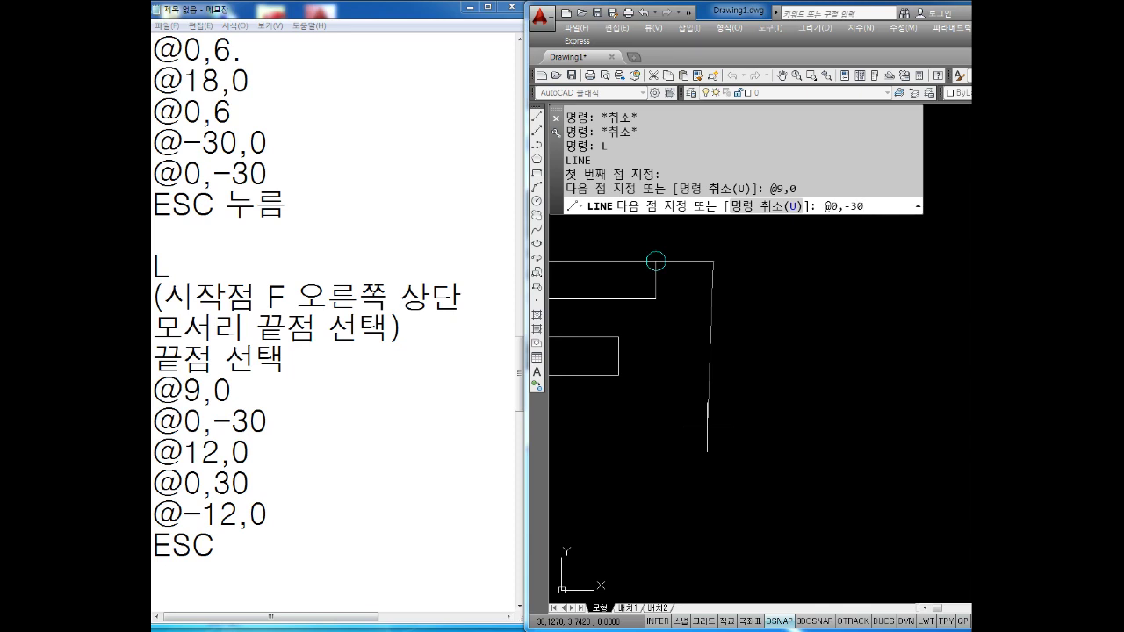
pyautogui.press('Return')
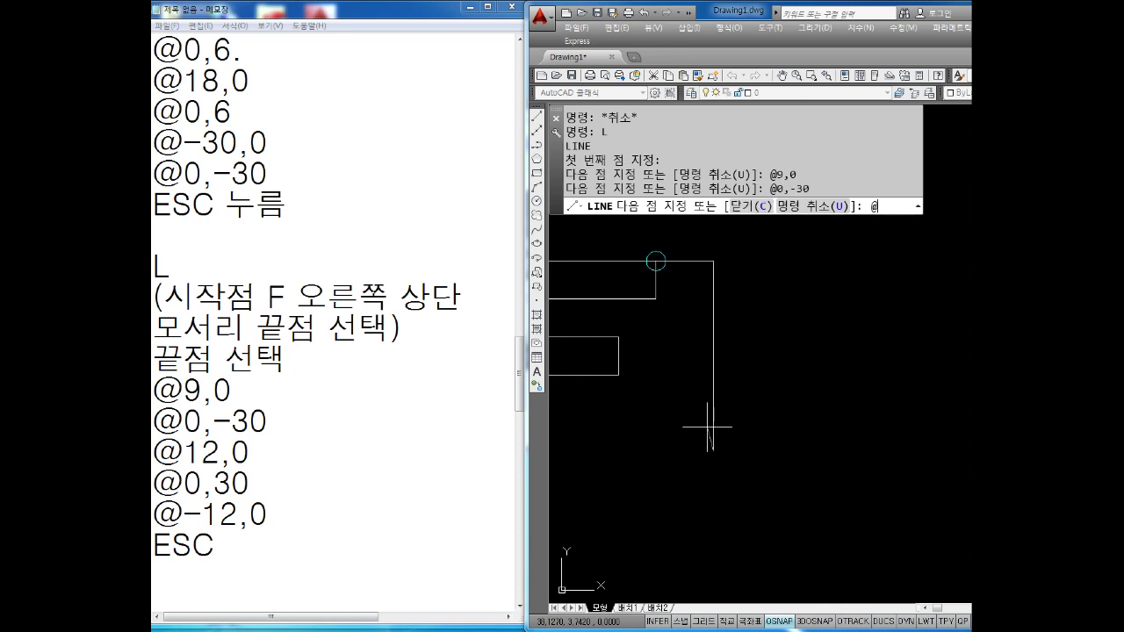
# - Draw the I's 12-unit bottom, 30-unit right side and an overshooting @-120,0 top line
pyautogui.write('12,0')
pyautogui.press('Return')
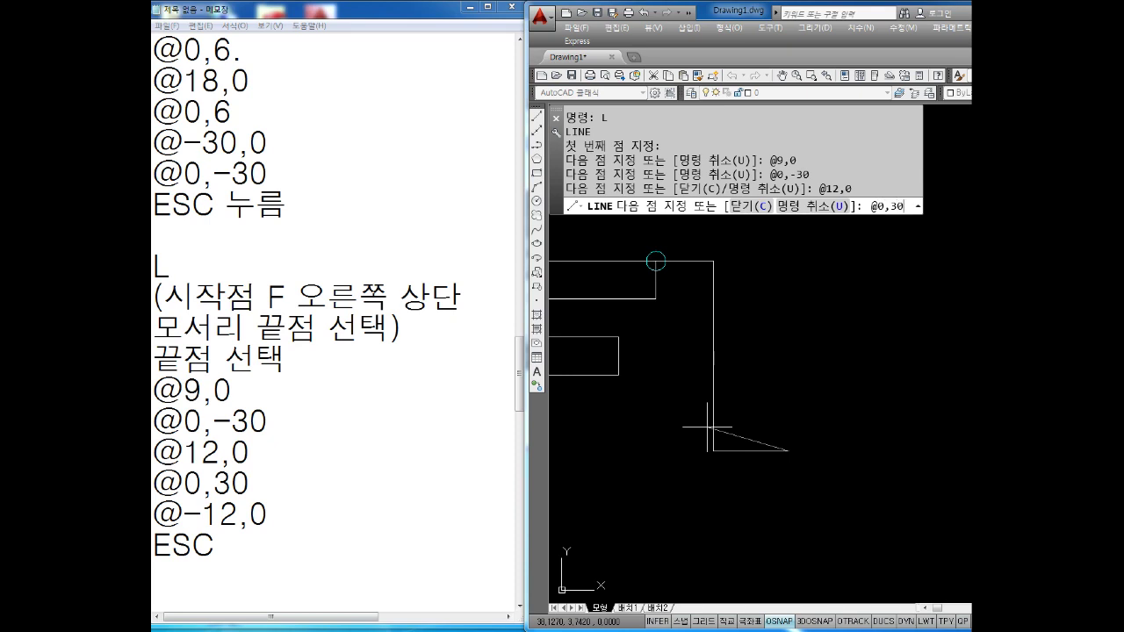
pyautogui.press('Return')
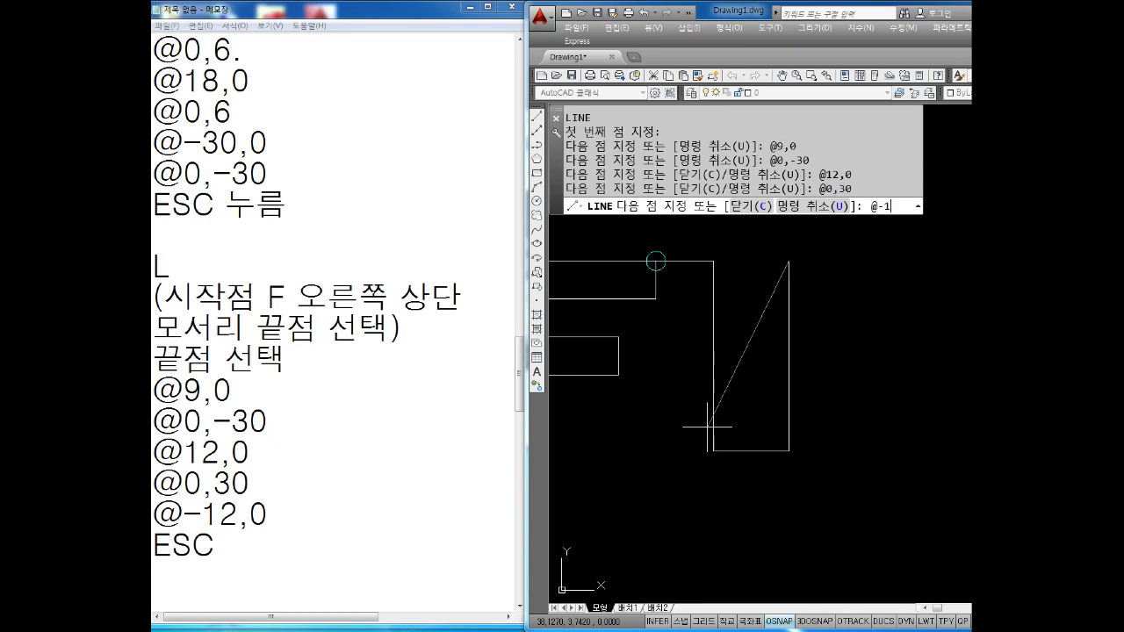
pyautogui.write('0')
pyautogui.press('Return')
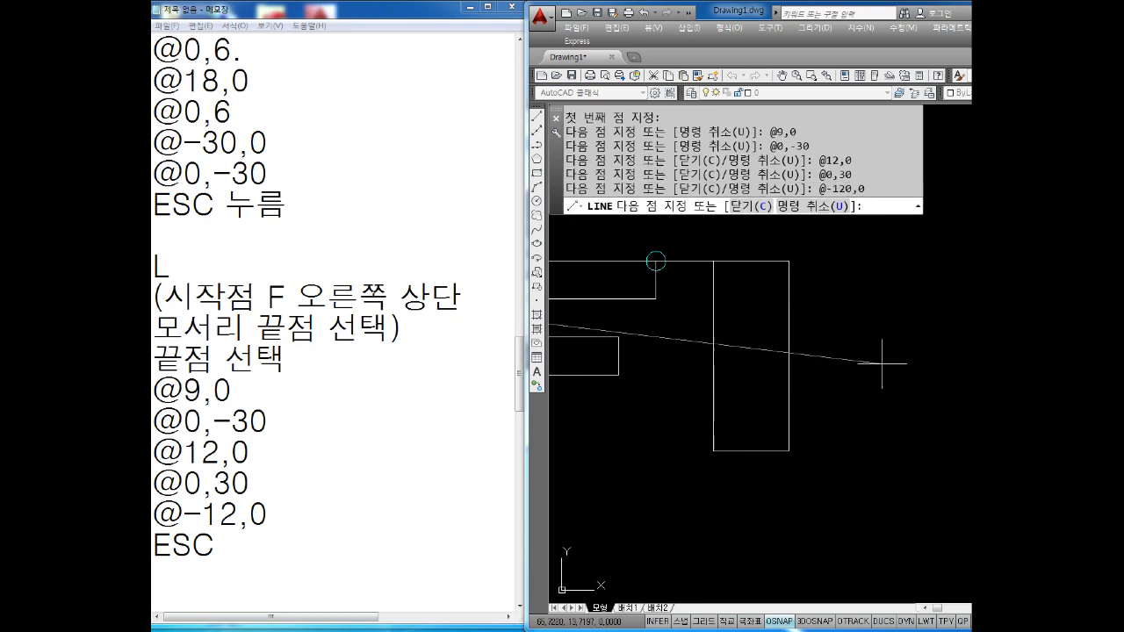
pyautogui.press('Escape')
pyautogui.moveTo(716, 332); pyautogui.dragTo(790, 321, button='middle')
pyautogui.scroll(-2, 791, 322)
# - Select and delete the overshooting top line
pyautogui.press('Escape')
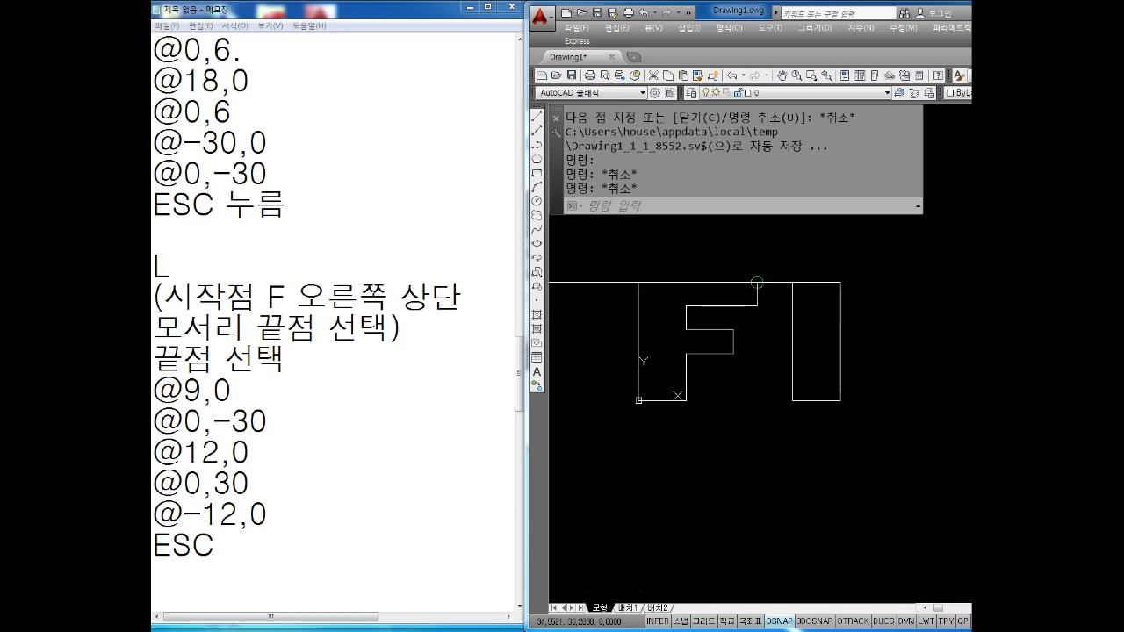
pyautogui.click(775, 290)
pyautogui.click(776, 287)
pyautogui.click(774, 282)
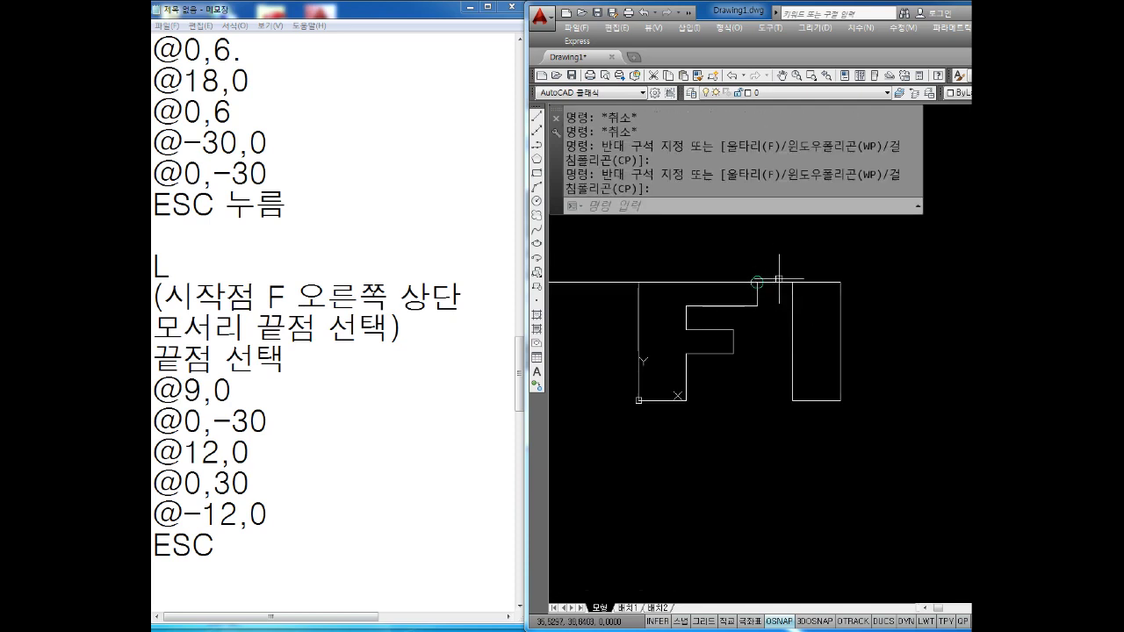
pyautogui.click(777, 280)
pyautogui.press('Escape')
pyautogui.press('Escape')
pyautogui.press('Escape')
pyautogui.press('Escape')
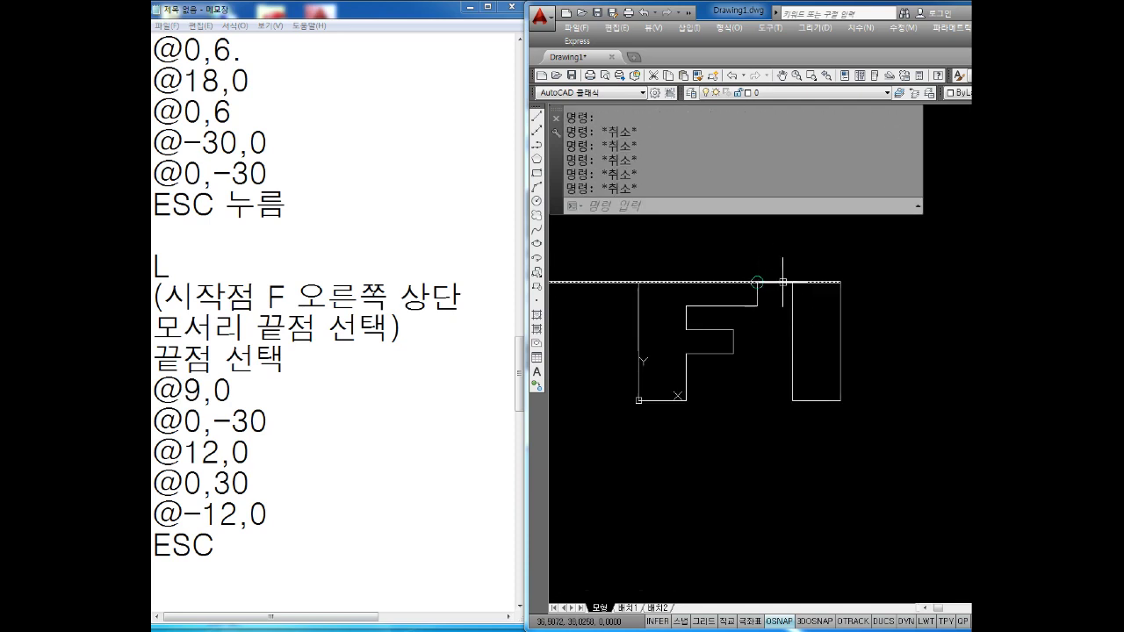
pyautogui.click(782, 282)
pyautogui.press('Delete')
pyautogui.press('Escape')
pyautogui.press('Escape')
pyautogui.write('ㄴ')
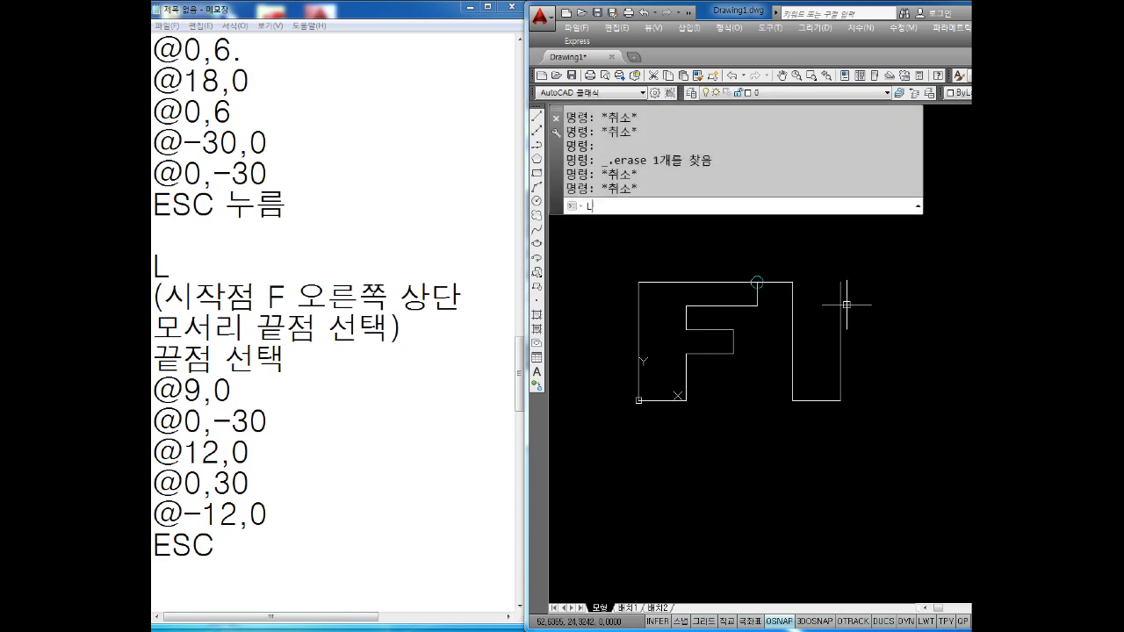
# - Draw the I's 12-unit top edge leftward from its top-right corner
pyautogui.write('l')
pyautogui.press('Return')
pyautogui.click(840, 293)
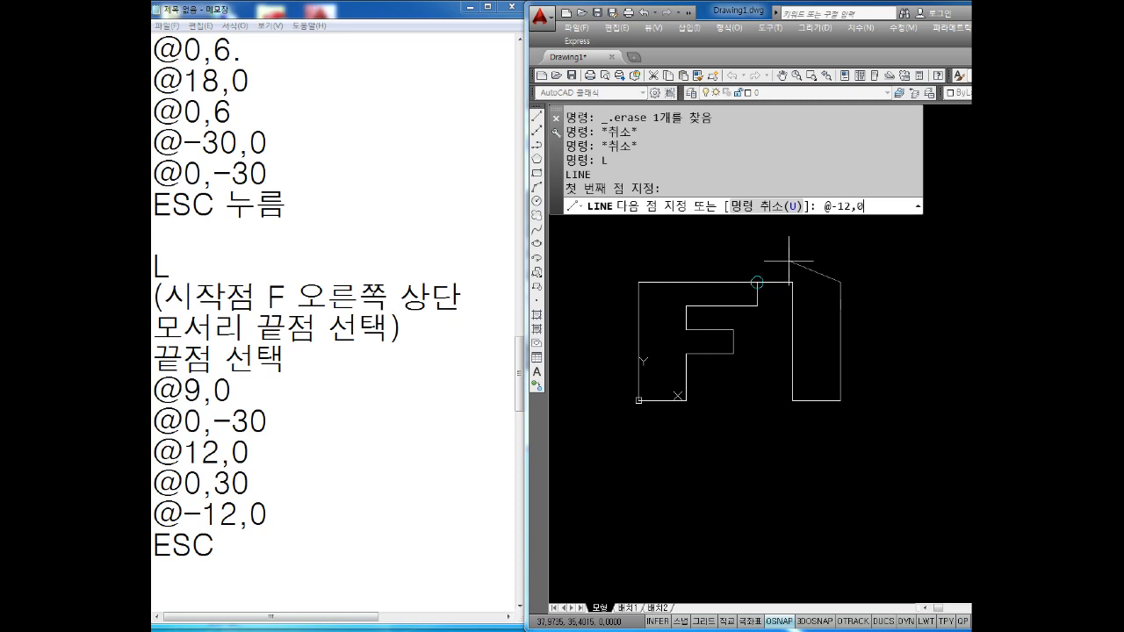
pyautogui.press('Return')
pyautogui.press('Escape')
pyautogui.press('Escape')
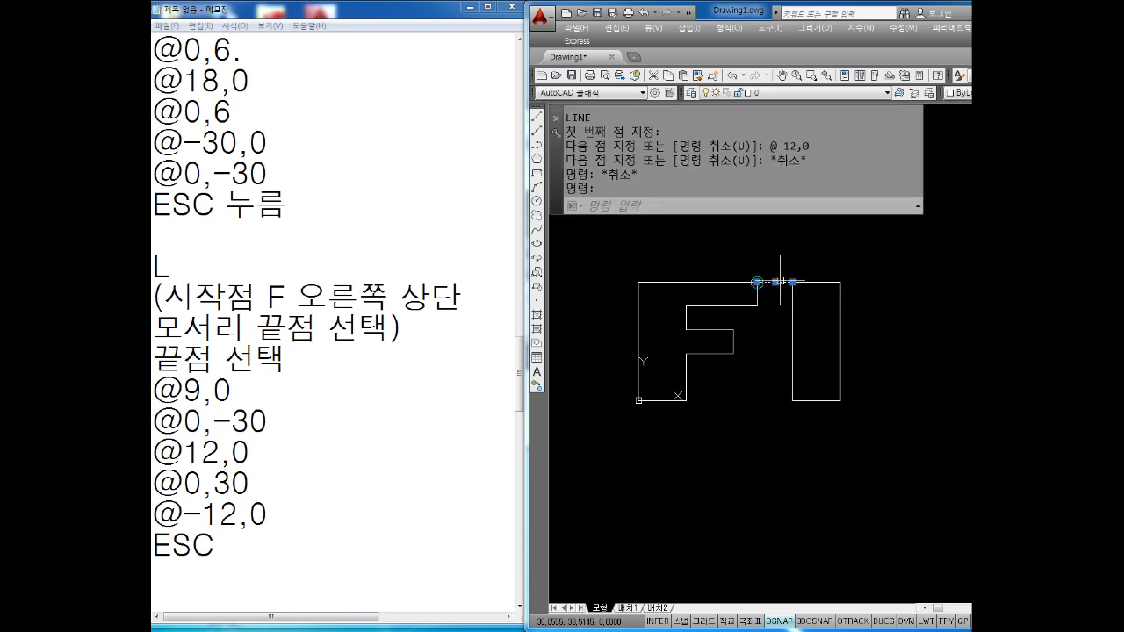
# - Erase the short 9-unit connector between the F and the I, then recentre the view
pyautogui.press('Delete')
pyautogui.moveTo(799, 382); pyautogui.dragTo(778, 389, button='middle')
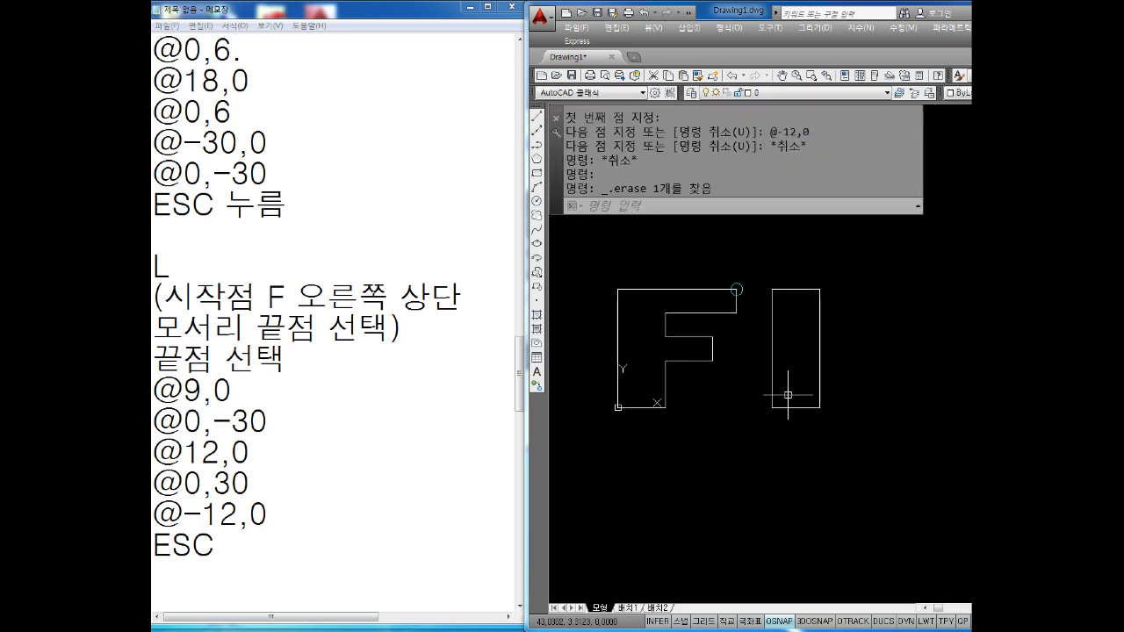
pyautogui.moveTo(808, 430); pyautogui.dragTo(791, 409, button='middle')
pyautogui.press('Escape')
pyautogui.press('Escape')
pyautogui.press('Escape')
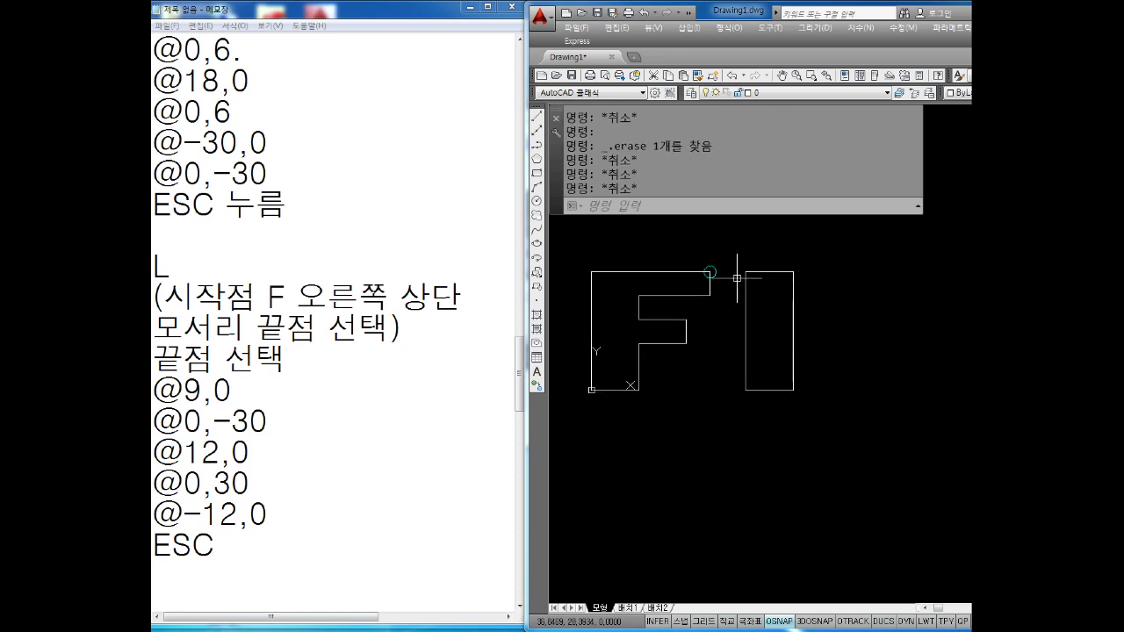
pyautogui.press('Escape')
pyautogui.press('Escape')
pyautogui.press('Escape')
pyautogui.write('C')
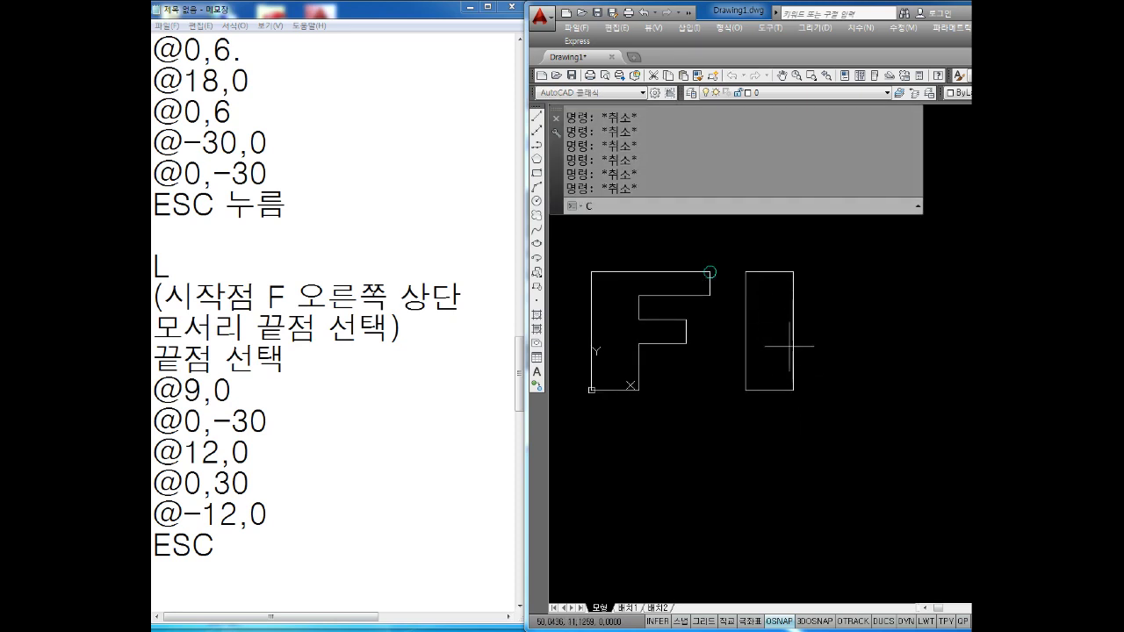
# - Draw a radius-3 circle at the I's lower-right corner, then delete it as oversized
pyautogui.write('c')
pyautogui.press('Return')
pyautogui.click(792, 390)
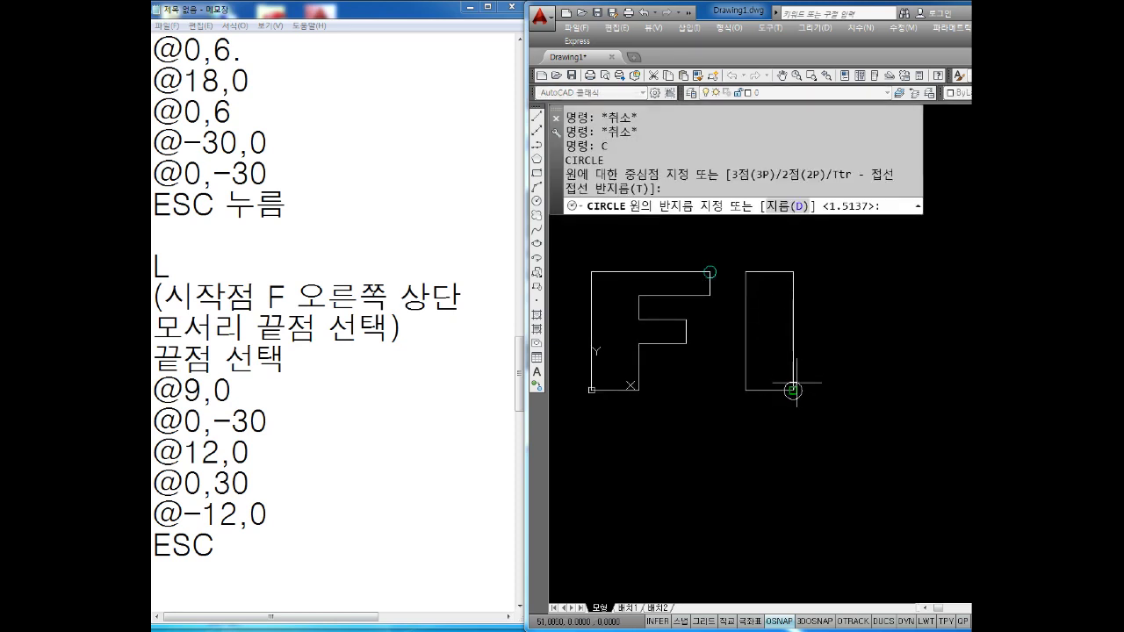
pyautogui.write('3')
pyautogui.press('Return')
pyautogui.click(793, 387)
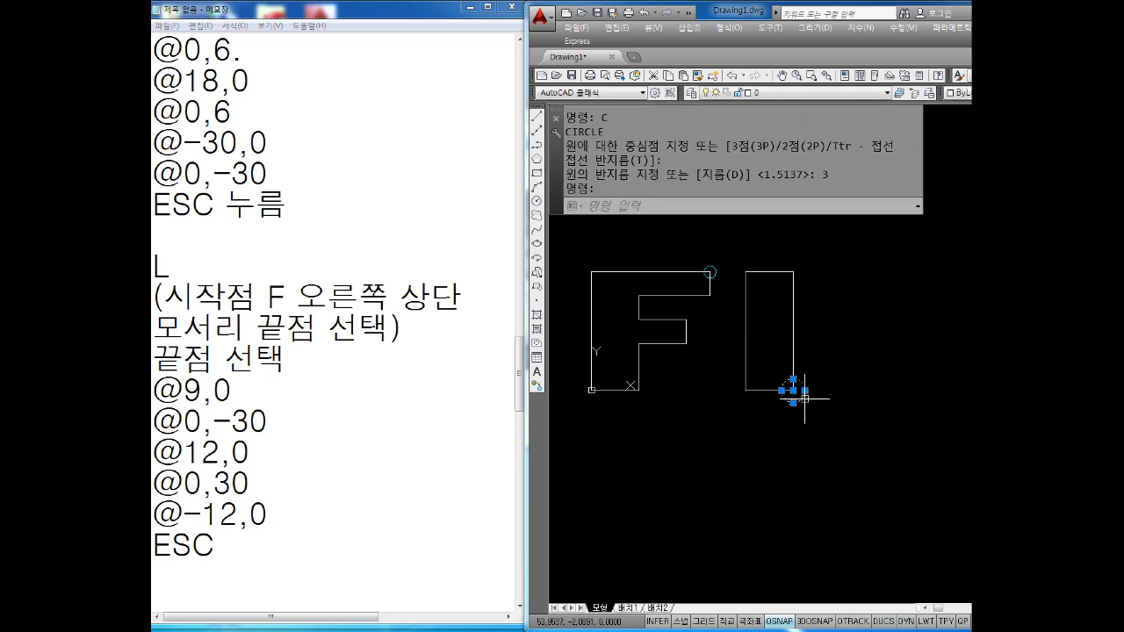
pyautogui.press('Delete')
pyautogui.press('Escape')
pyautogui.press('Escape')
# - Redraw the circle on the I's lower-right corner with radius 1.5
pyautogui.write('c')
pyautogui.press('Return')
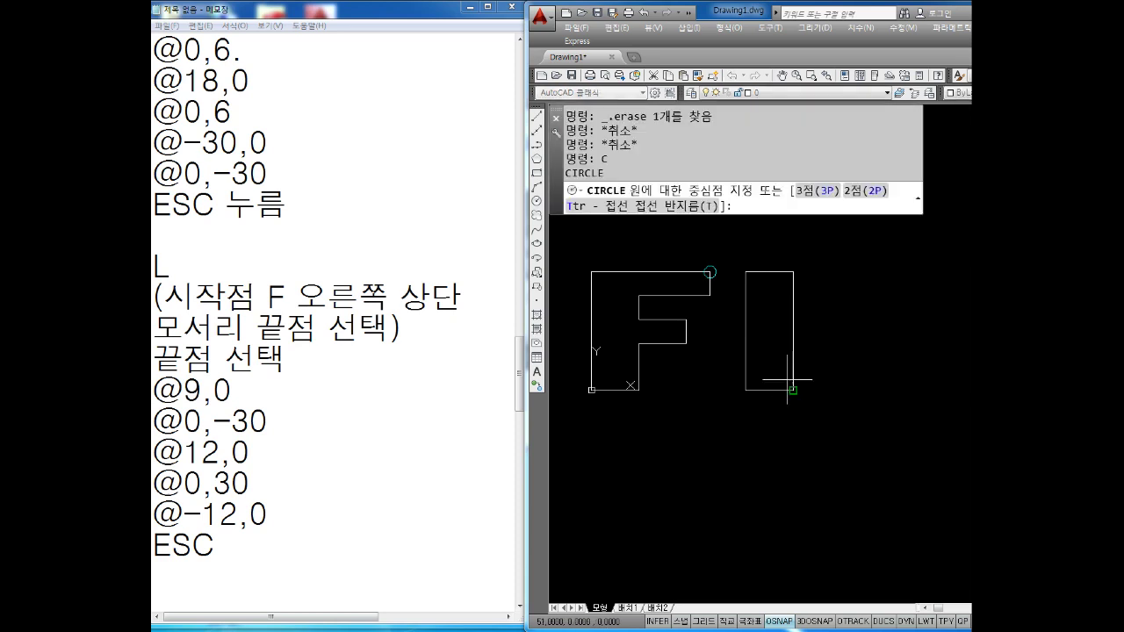
pyautogui.click(791, 387)
pyautogui.write('1.')
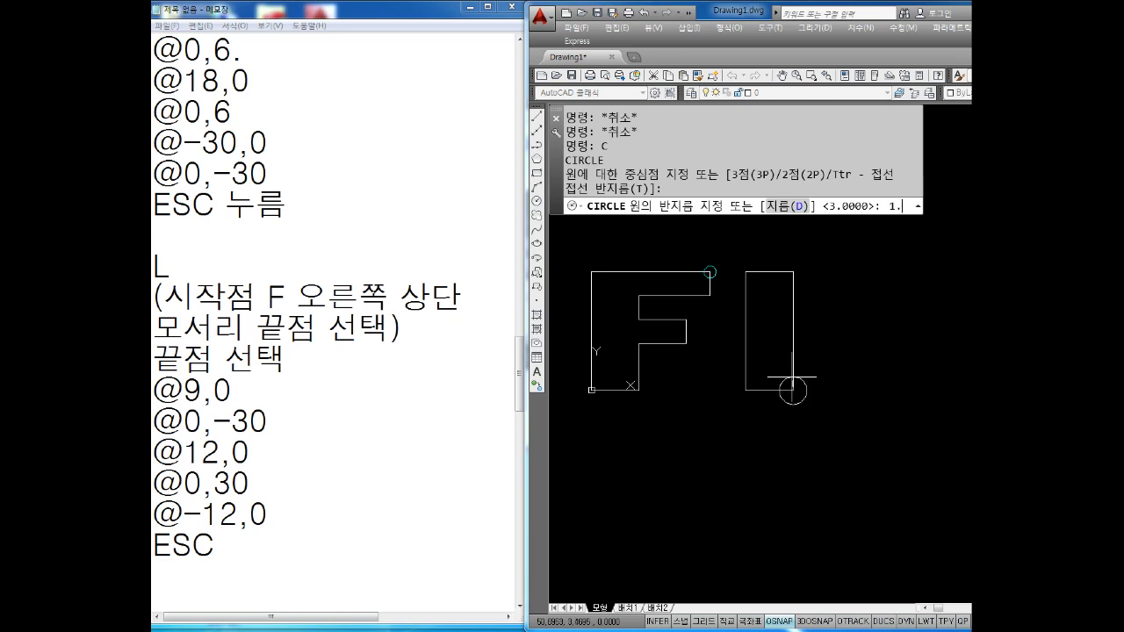
pyautogui.write('5')
pyautogui.press('Return')
pyautogui.press('Escape')
pyautogui.press('Escape')
# - Select the small circle and view its colour choices, leaving the colour unchanged
pyautogui.click(793, 390)
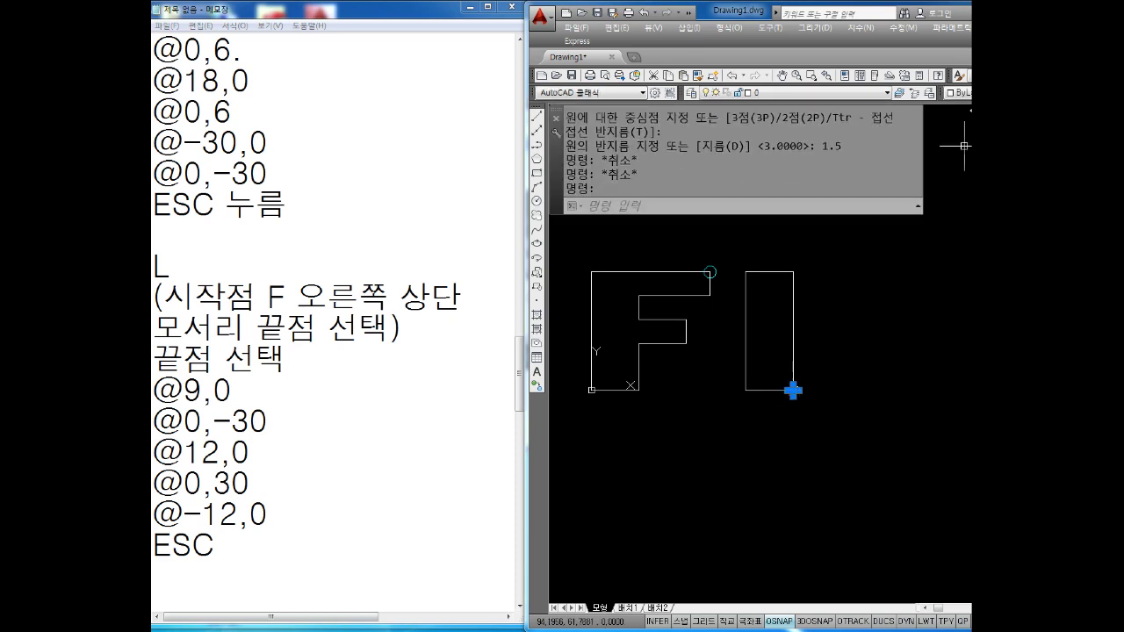
pyautogui.click(959, 92)
pyautogui.press('Escape')
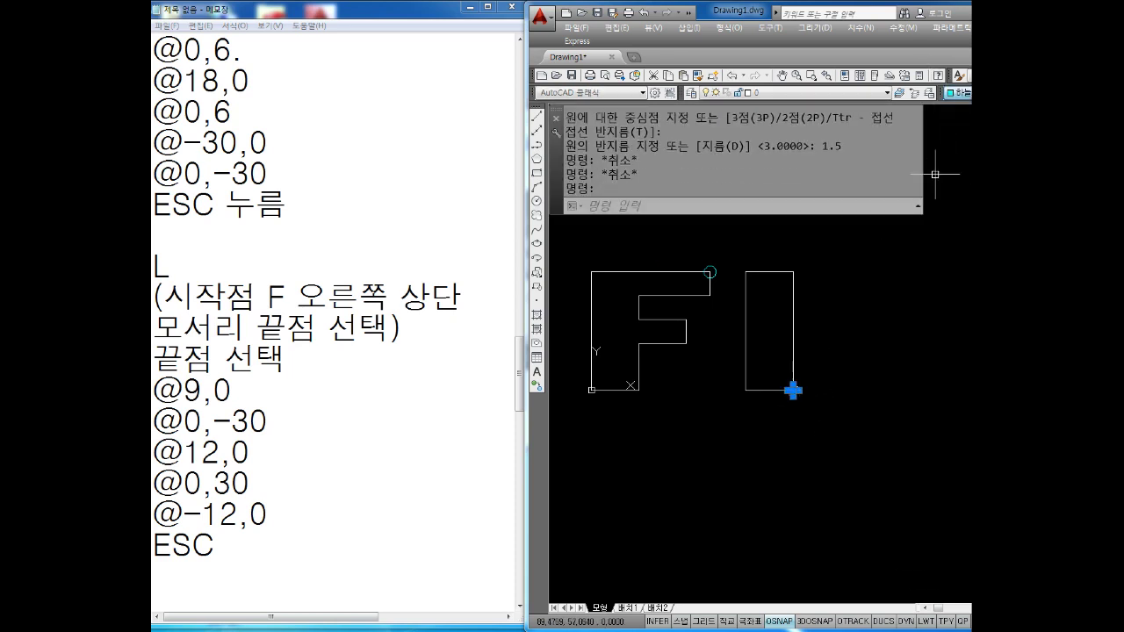
pyautogui.press('Escape')
pyautogui.press('Escape')
pyautogui.click(255, 453)
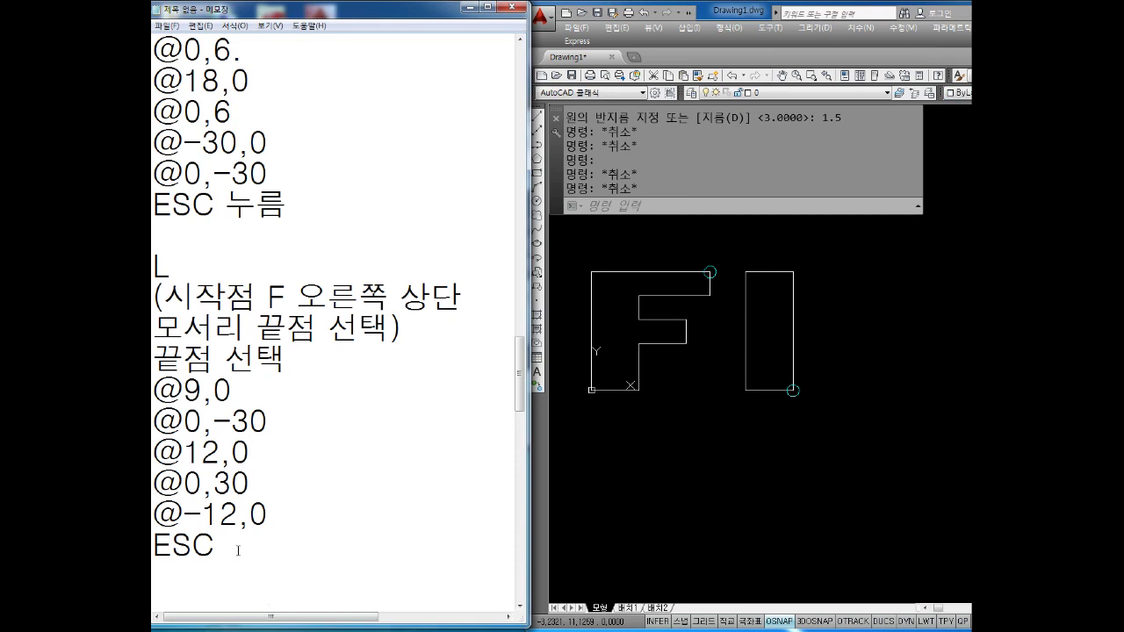
# - Append ' 누름' to the ESC line ending the I notes
pyautogui.press('Return')
pyautogui.press('Return')
pyautogui.press('Return')
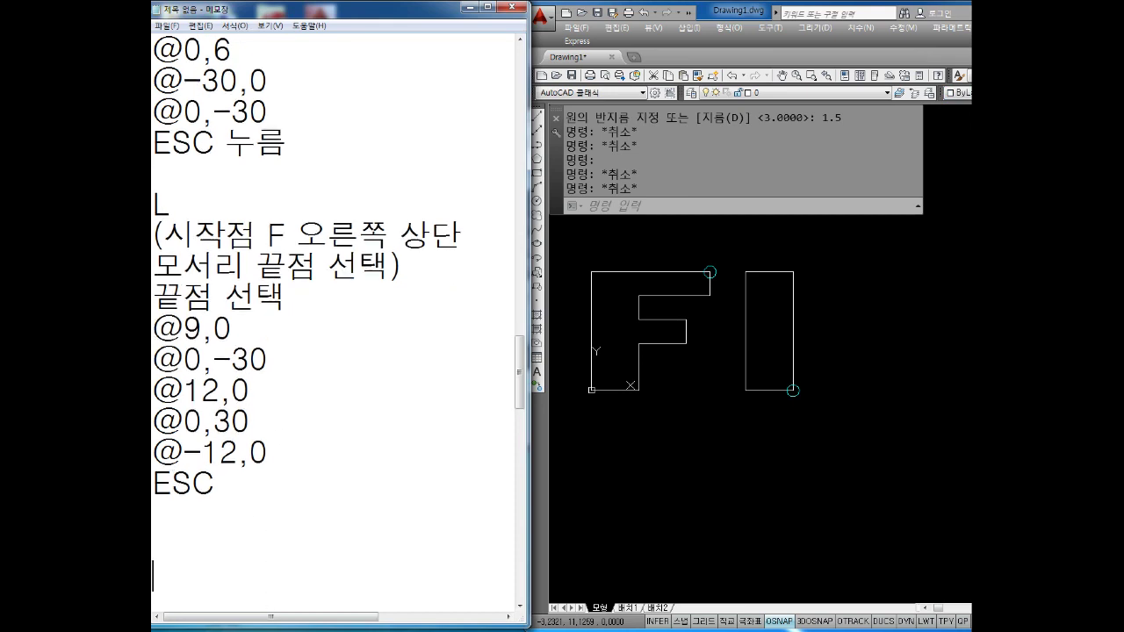
pyautogui.scroll(-1, 239, 550)
pyautogui.press('BackSpace')
pyautogui.press('Right')
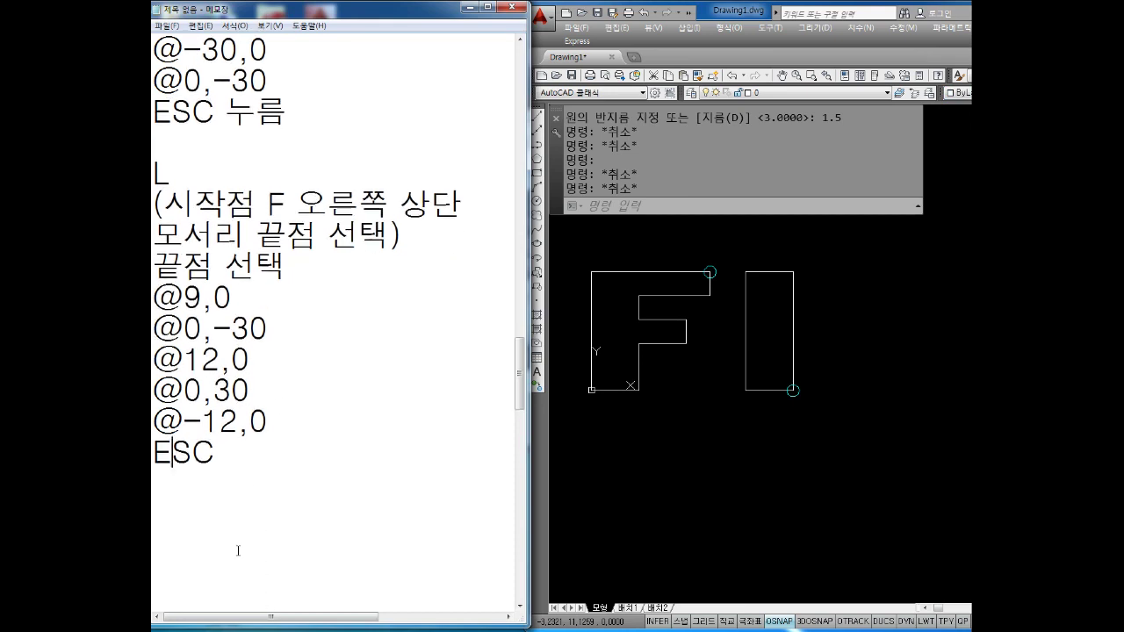
pyautogui.press('Right')
pyautogui.press('Right')
pyautogui.press('Right')
pyautogui.write('누름')
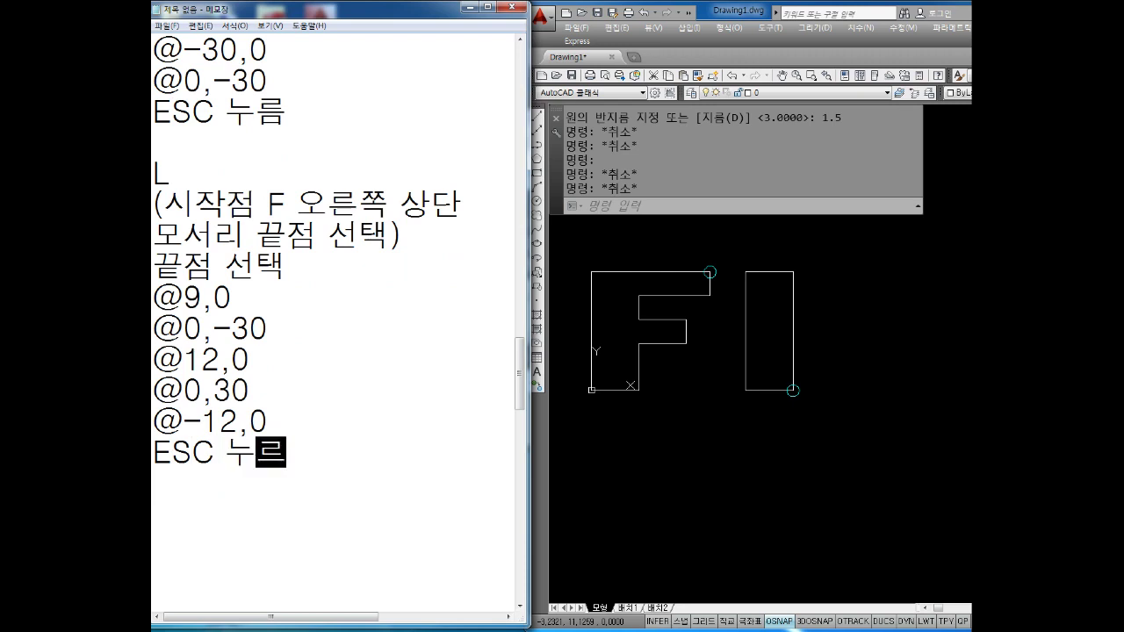
pyautogui.press('Return')
# - Add an L heading with the note '(I 형상에 오른쪽 하단 모서리 끝점 선택)' and '끝점 선택'
pyautogui.press('Return')
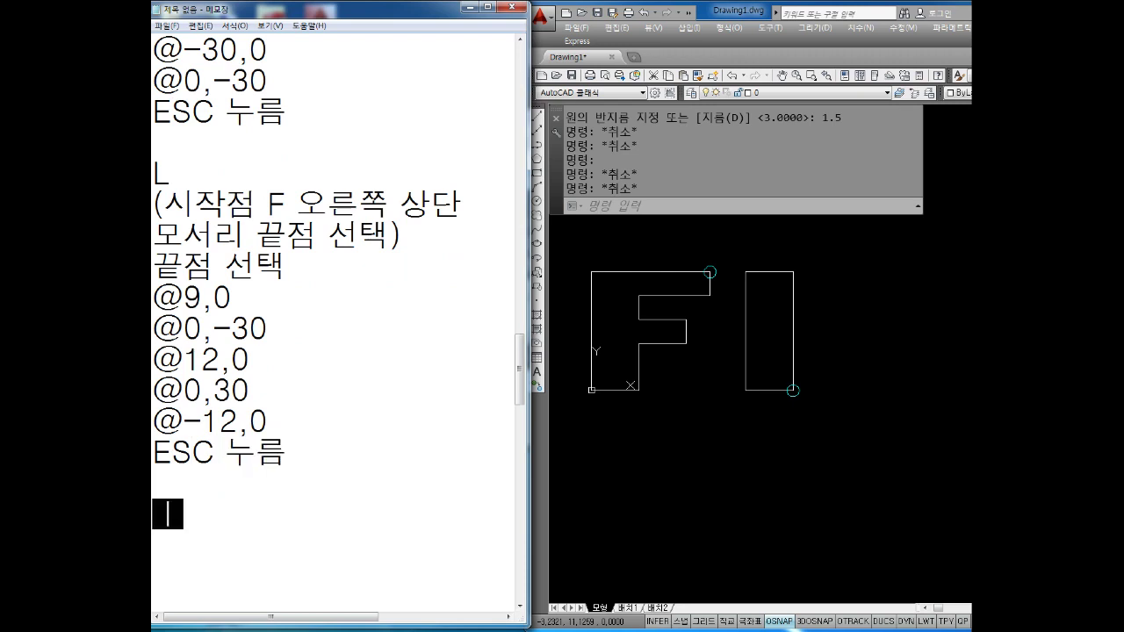
pyautogui.write('L')
pyautogui.press('Return')
pyautogui.write('(')
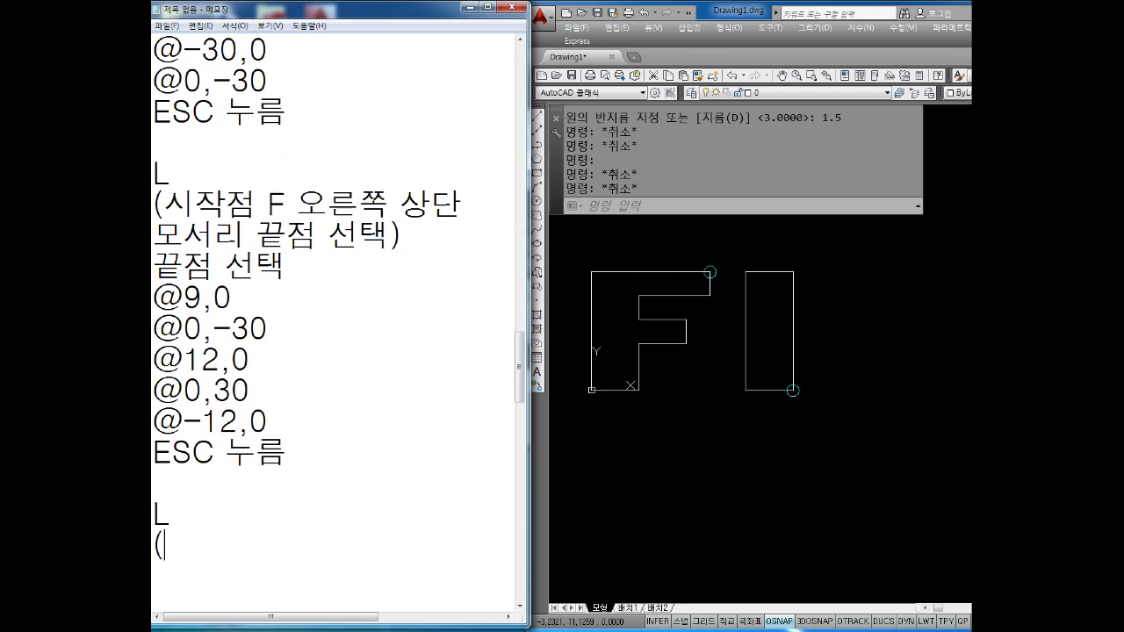
pyautogui.write('l')
pyautogui.write(' GUD')
pyautogui.press('BackSpace')
pyautogui.press('BackSpace')
pyautogui.press('BackSpace')
pyautogui.press('Hangul')
pyautogui.write('형상에')
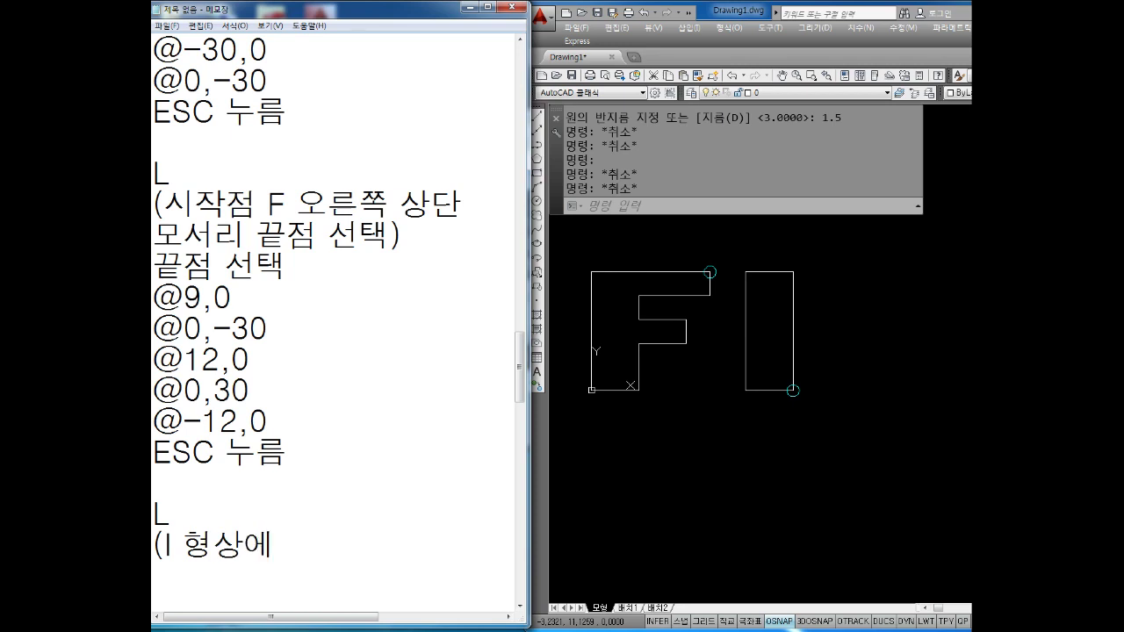
pyautogui.write(' 오른')
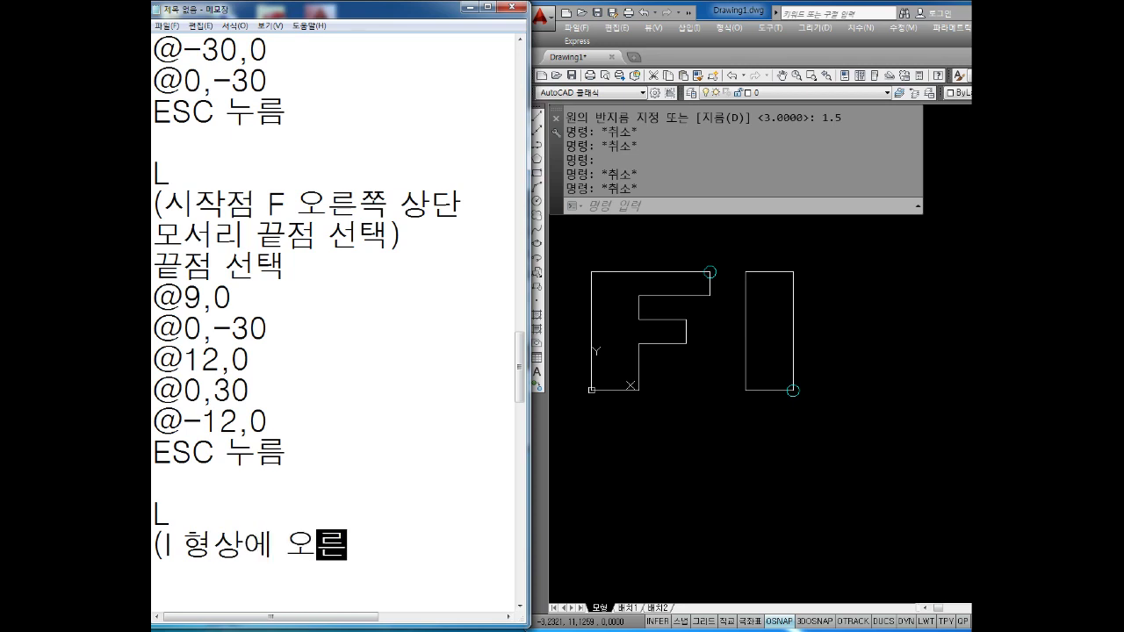
pyautogui.write('쪽 하다단')
pyautogui.press('Return')
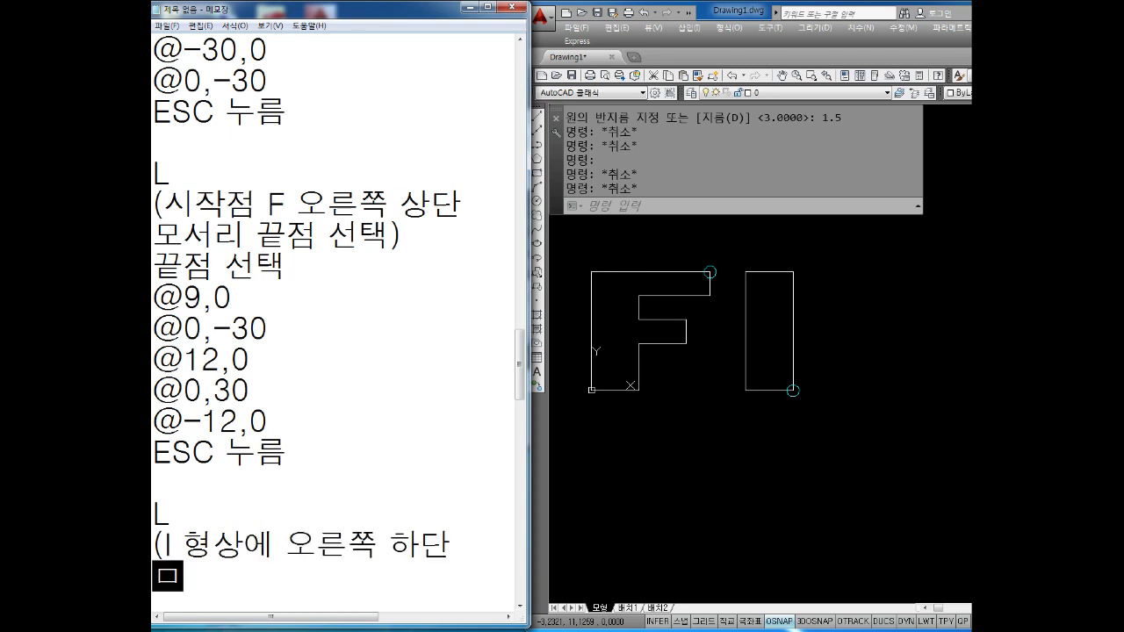
pyautogui.write('모서리')
pyautogui.write(' 끝')
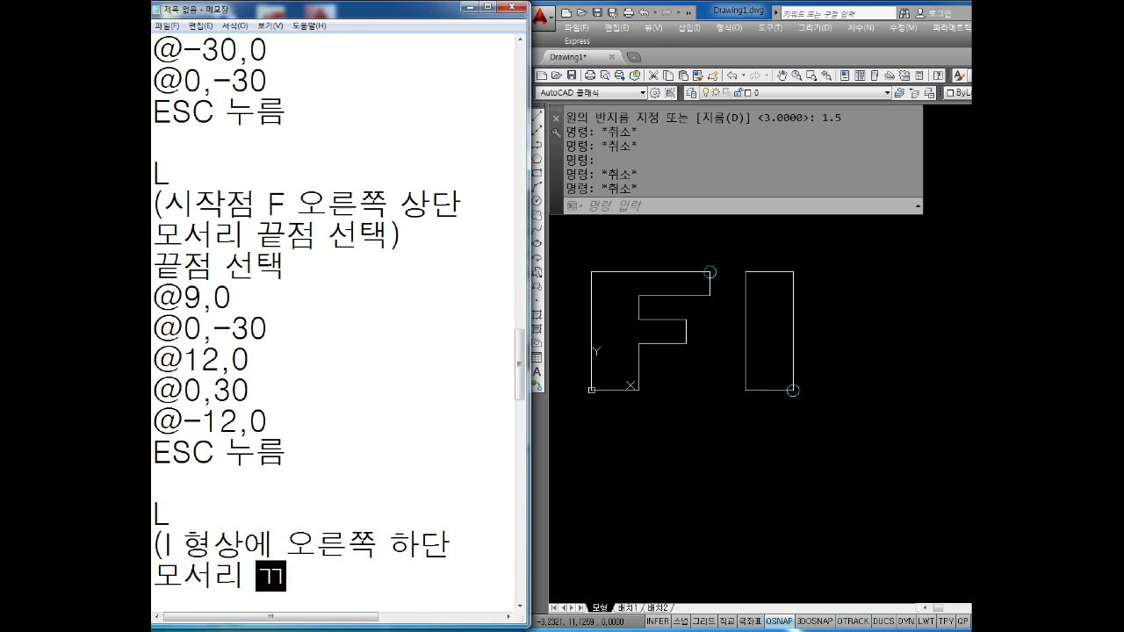
pyautogui.write('점 선택)')
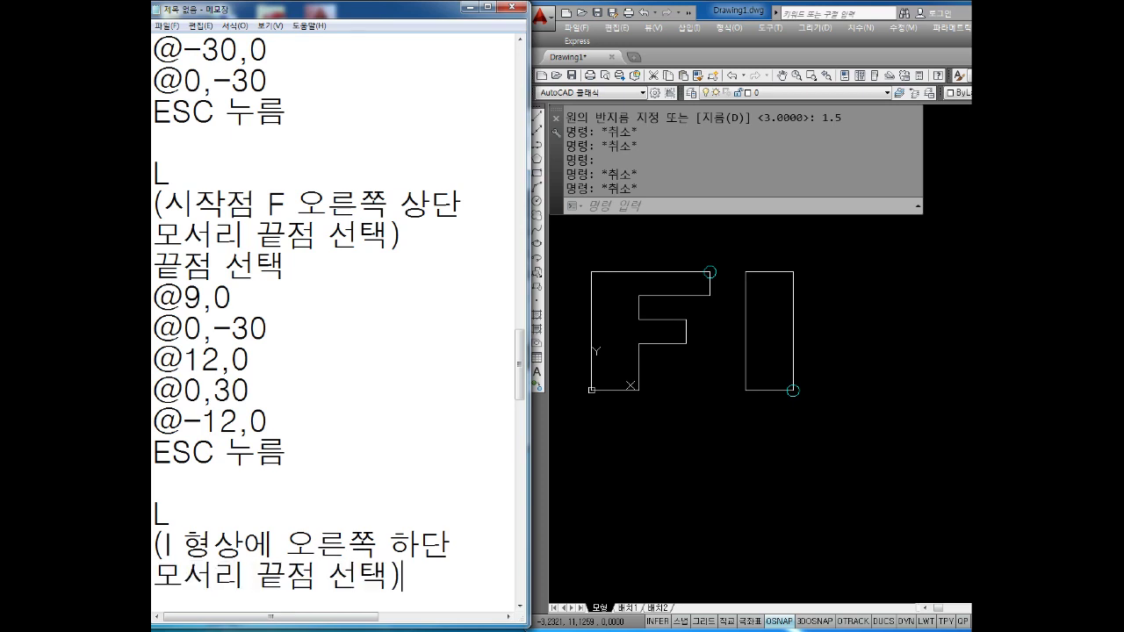
pyautogui.press('Return')
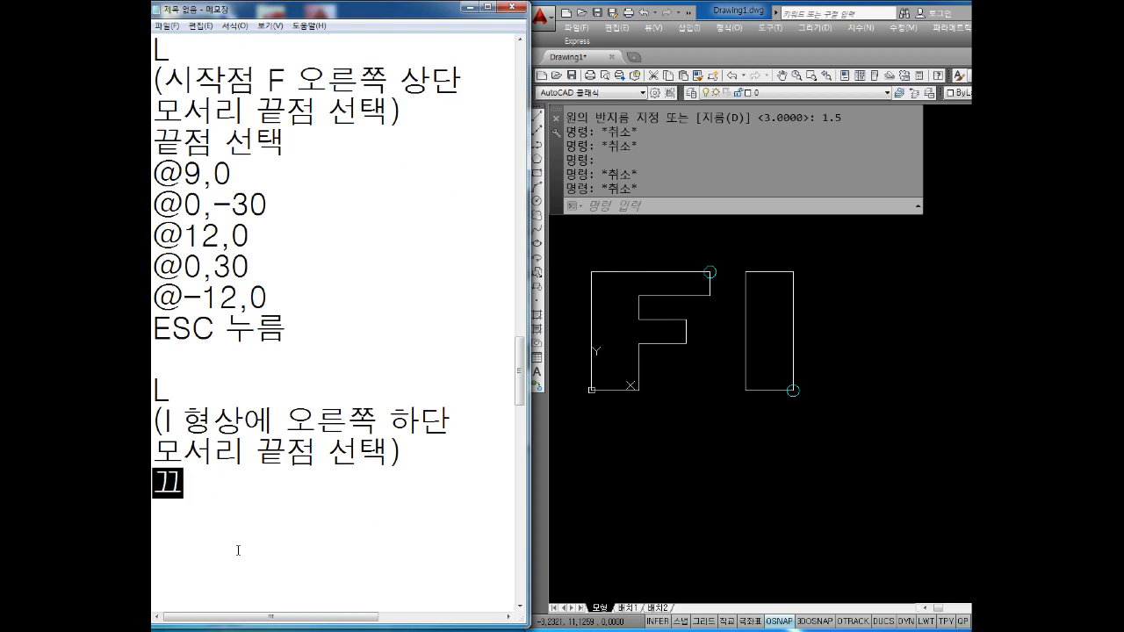
pyautogui.write('끝점 선')
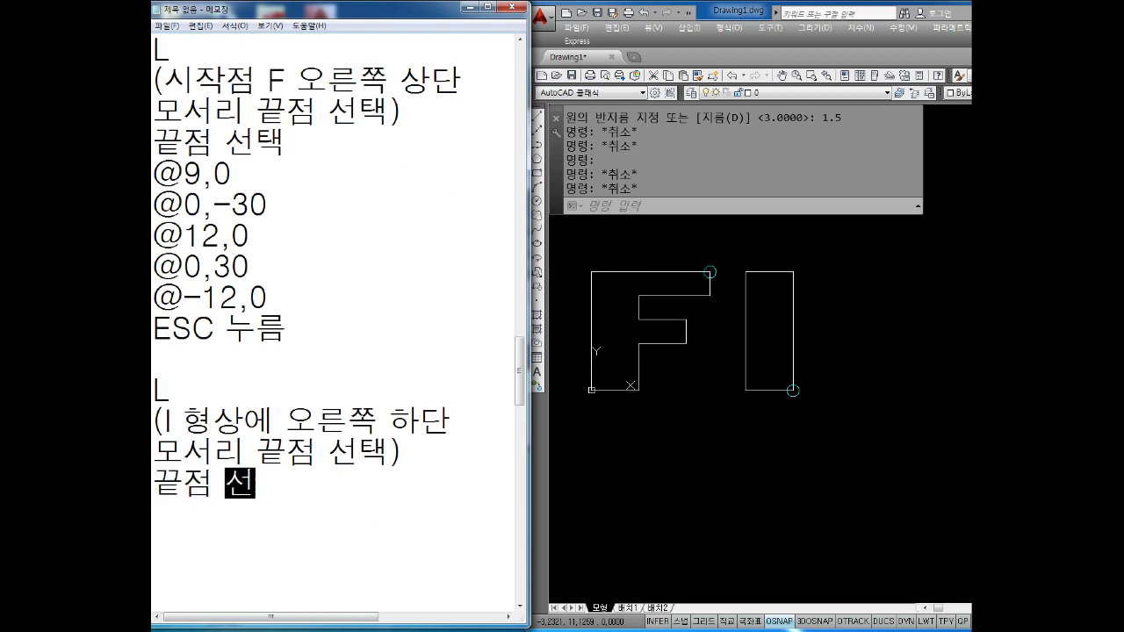
pyautogui.write('택')
pyautogui.press('Return')
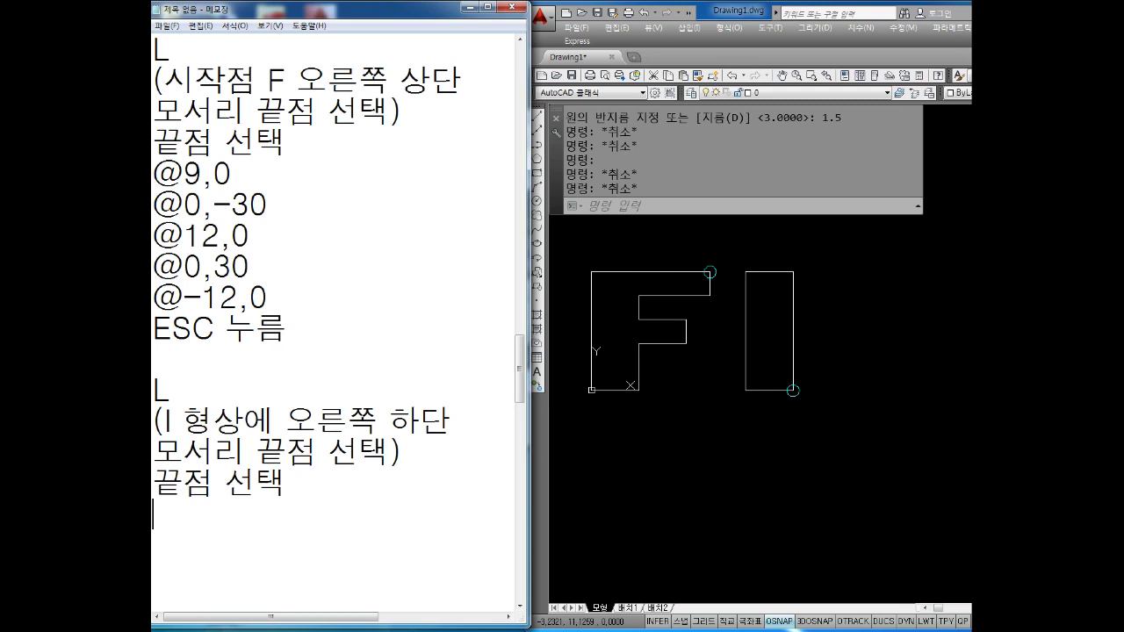
pyautogui.write('@9,0')
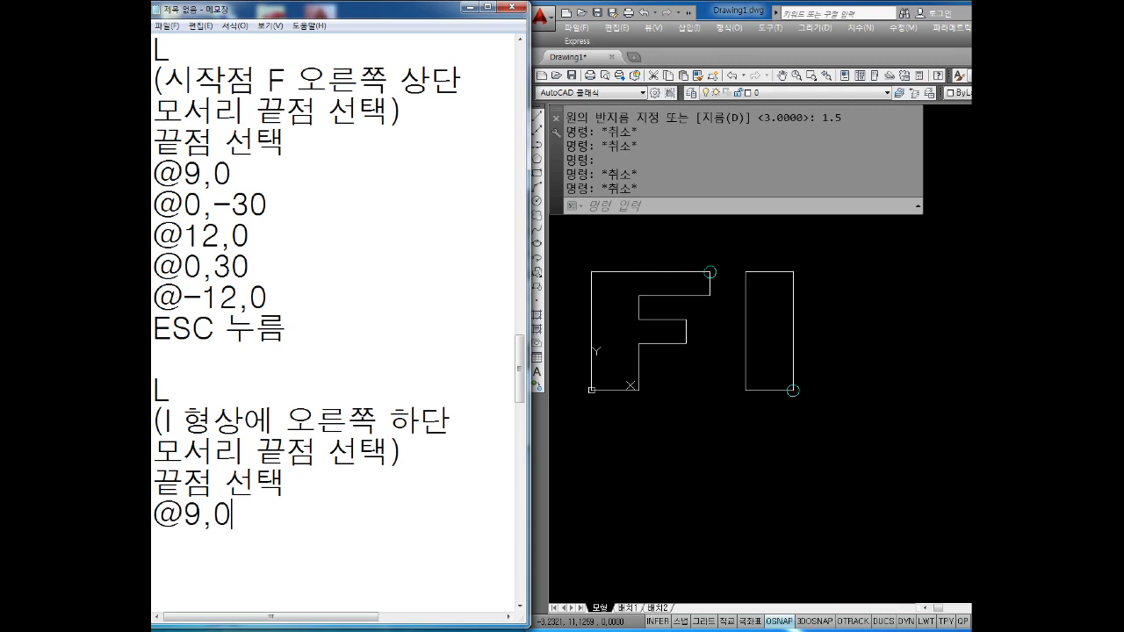
pyautogui.press('Return')
pyautogui.write('@30')
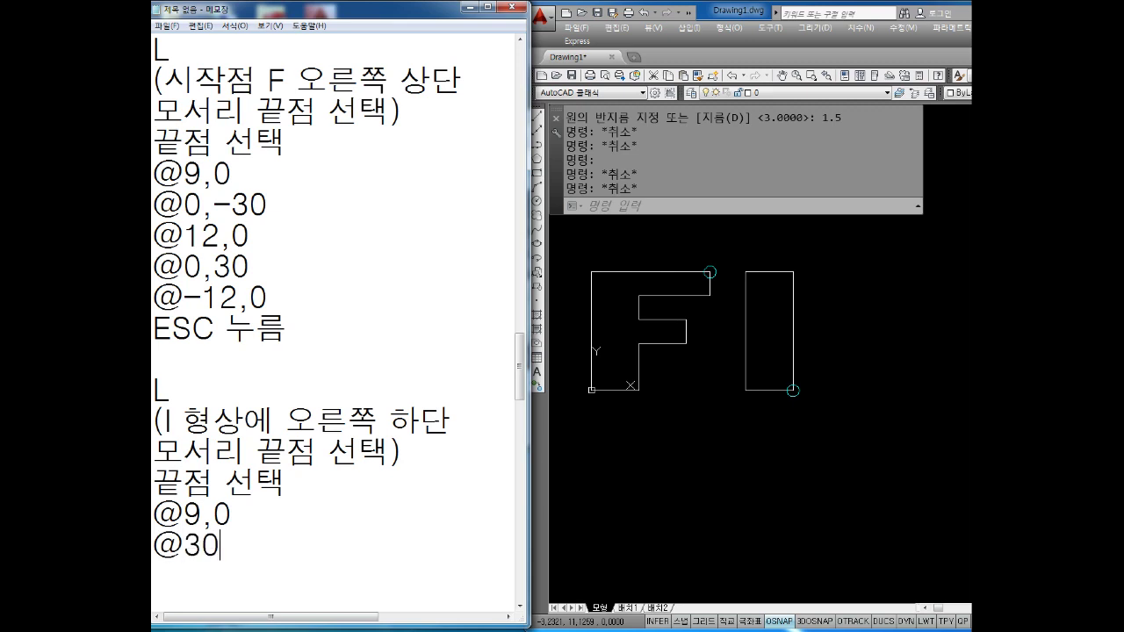
pyautogui.write('<')
pyautogui.press('BackSpace')
pyautogui.write(',0')
pyautogui.press('Return')
pyautogui.write('0,6')
pyautogui.press('Return')
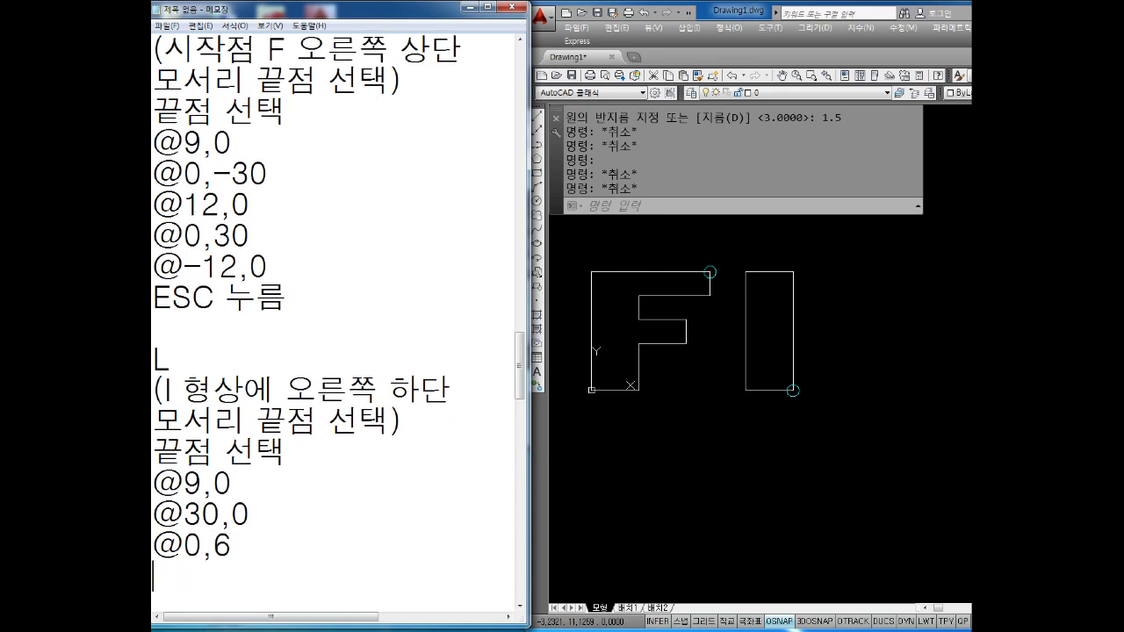
# - Add @-18,0 and @0,24 to the L steps
pyautogui.write('@')
pyautogui.write('-1')
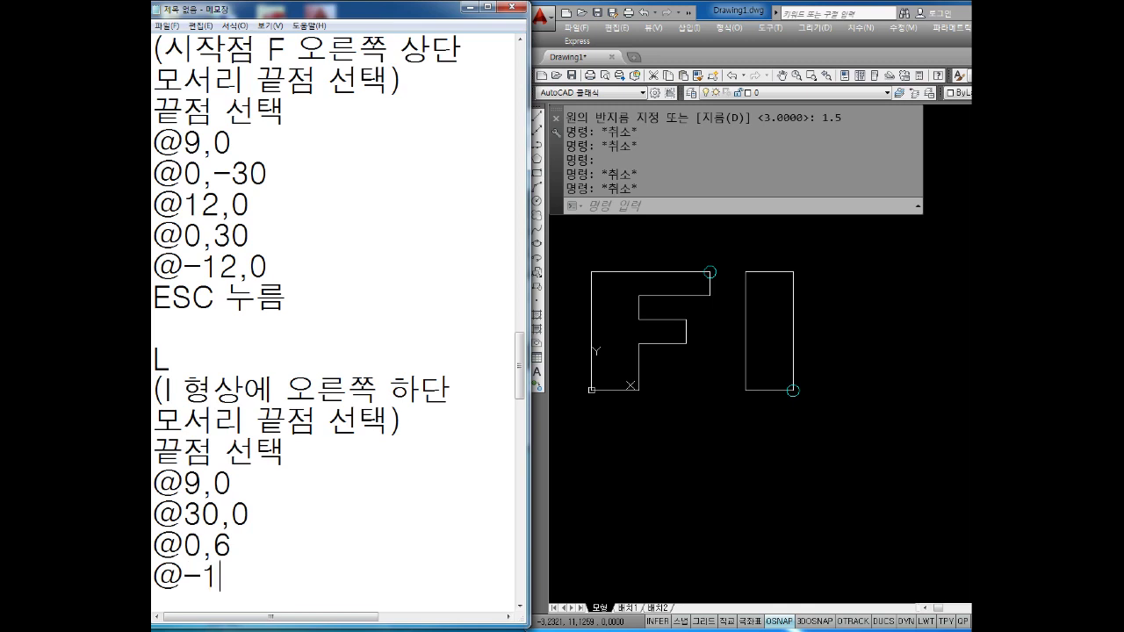
pyautogui.write('8,0')
pyautogui.press('Return')
pyautogui.write('@')
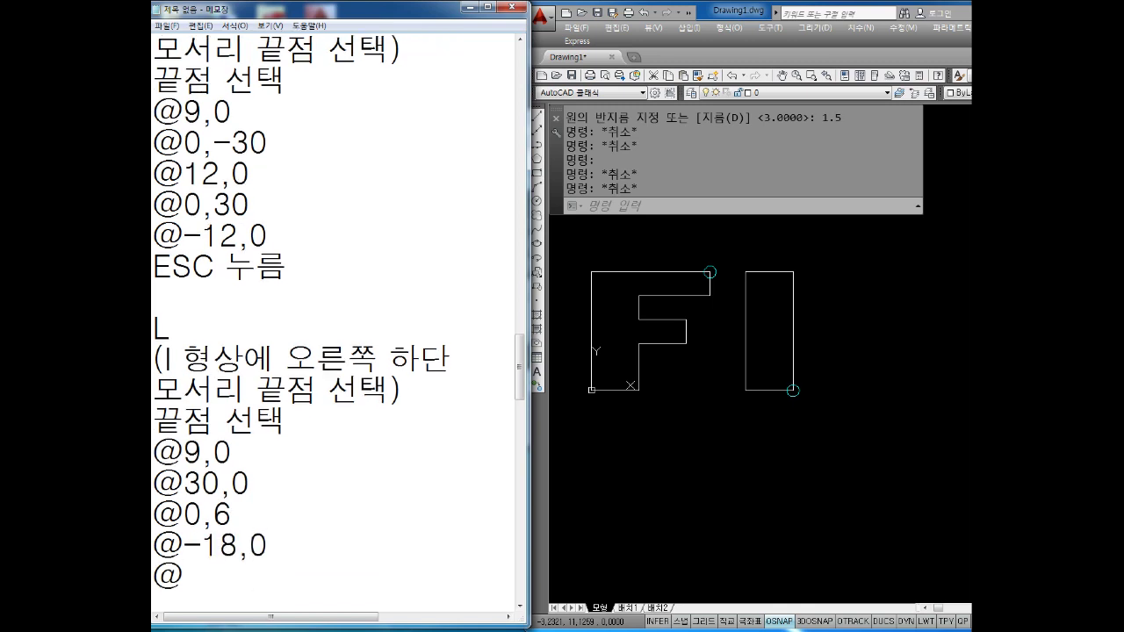
pyautogui.write('0,')
pyautogui.write('24;')
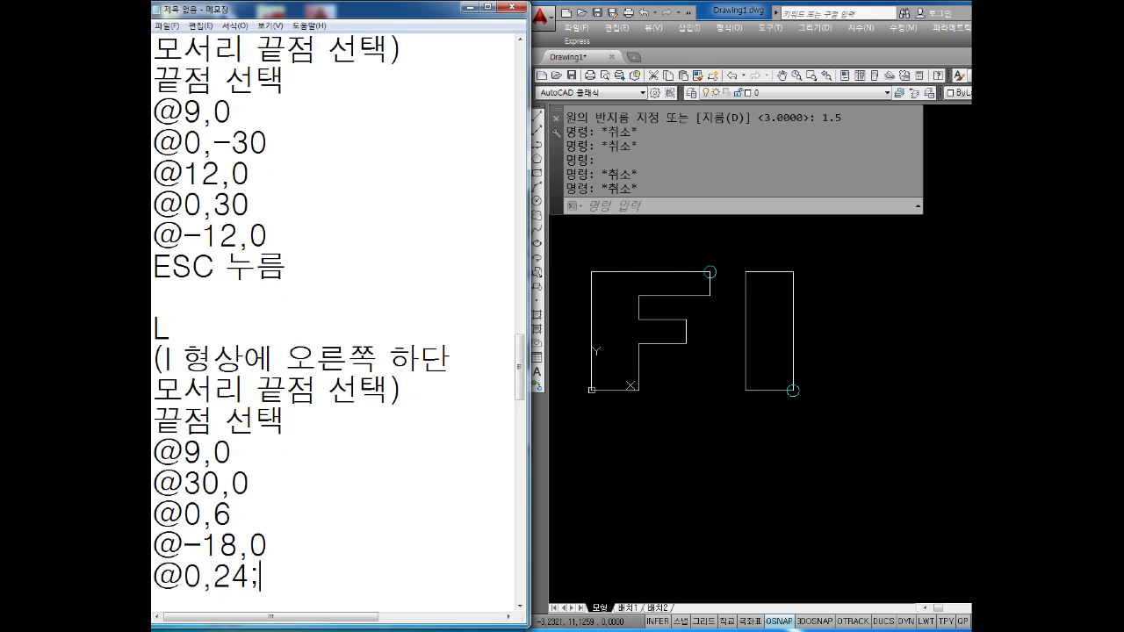
pyautogui.press('BackSpace')
pyautogui.press('Return')
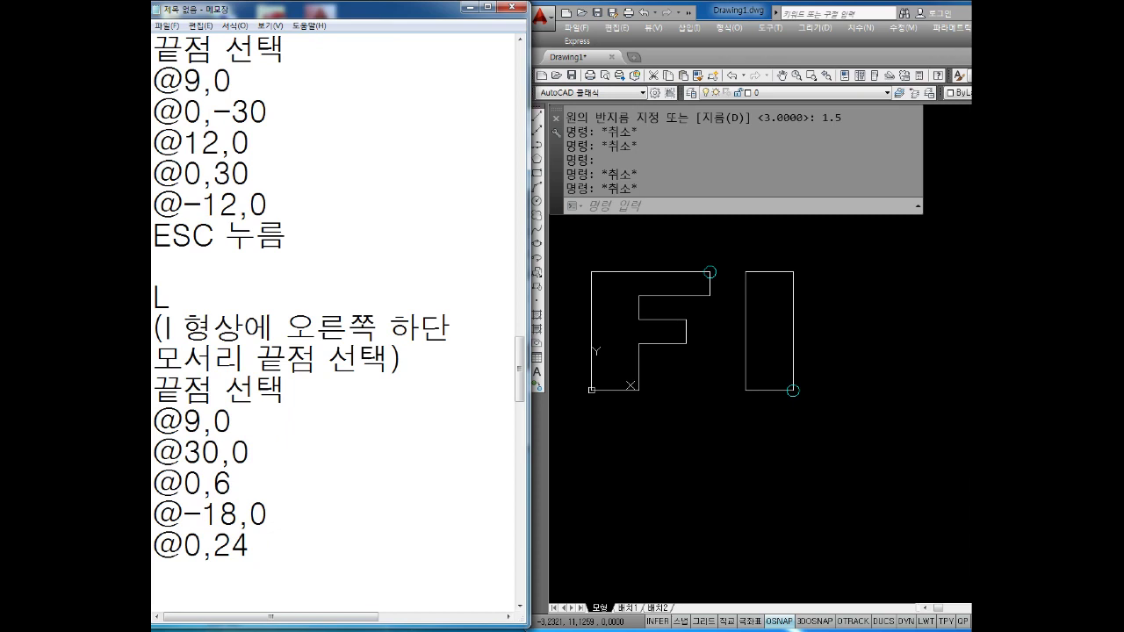
# - Finish the L notes with @-6,0, @0,-30 and ESC
pyautogui.write('@-+6')
pyautogui.press('BackSpace')
pyautogui.press('BackSpace')
pyautogui.write('6')
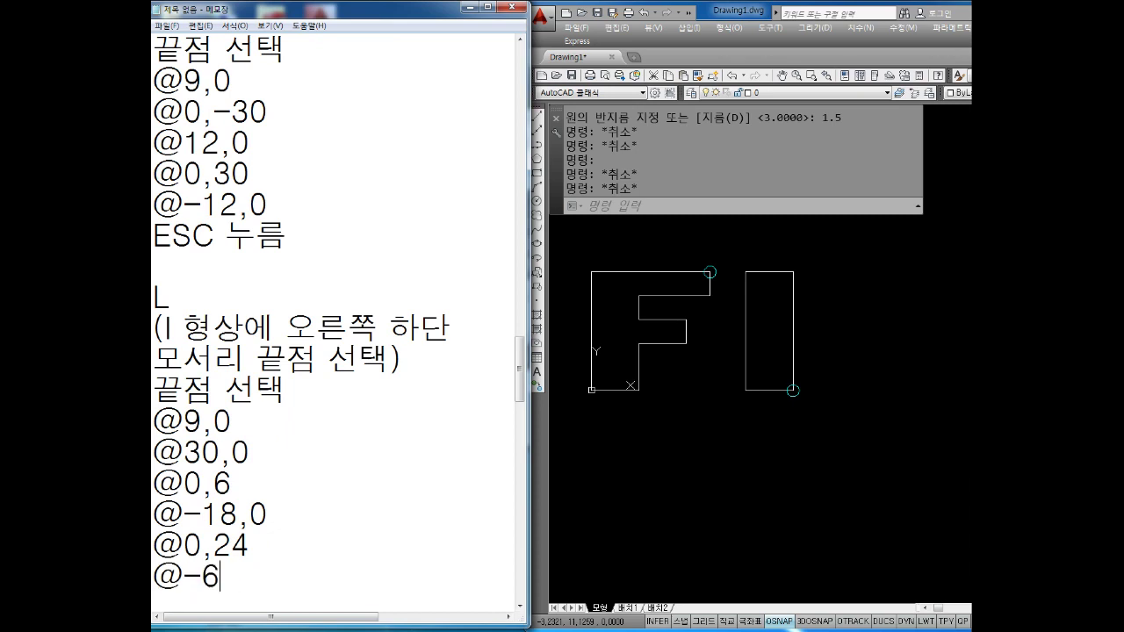
pyautogui.write(',0')
pyautogui.press('Return')
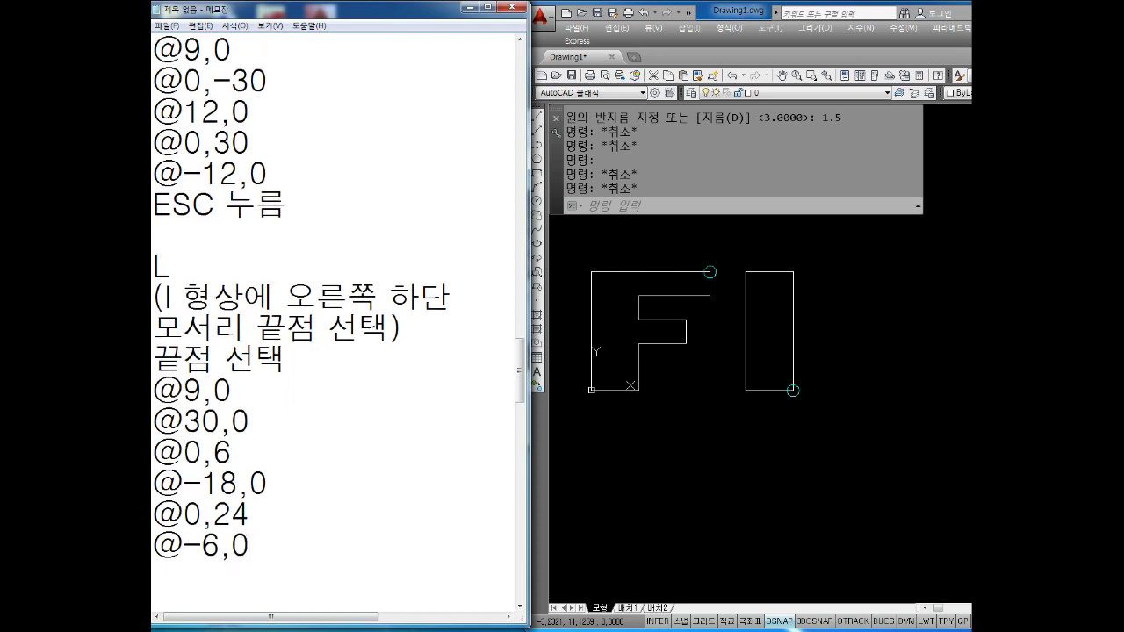
pyautogui.write('@')
pyautogui.write('0,-30')
pyautogui.press('Return')
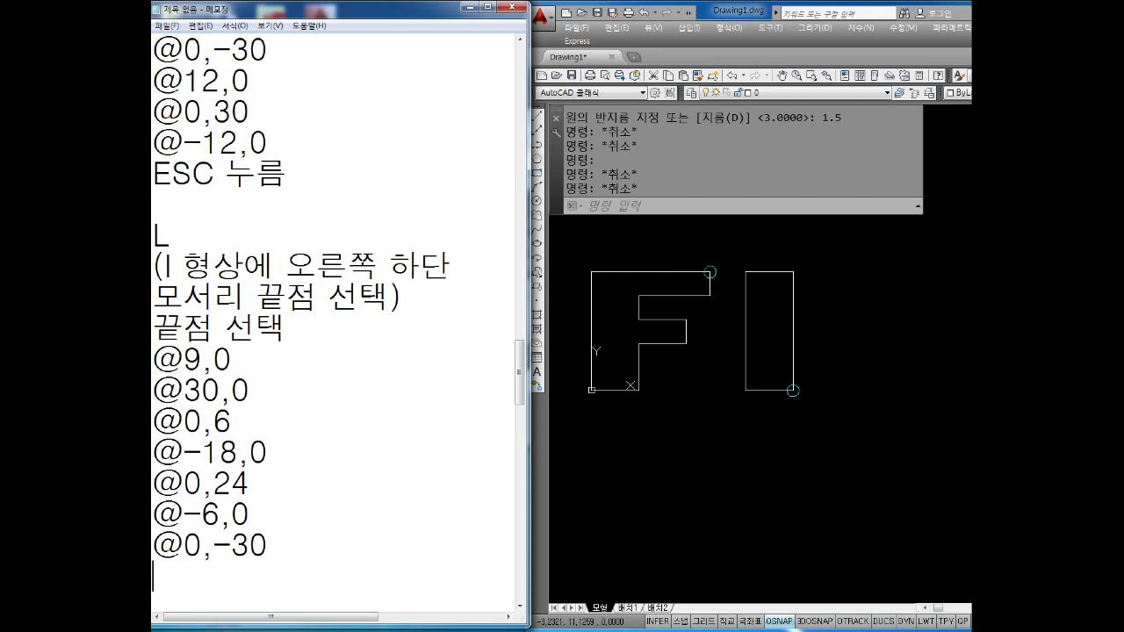
pyautogui.write('ESC')
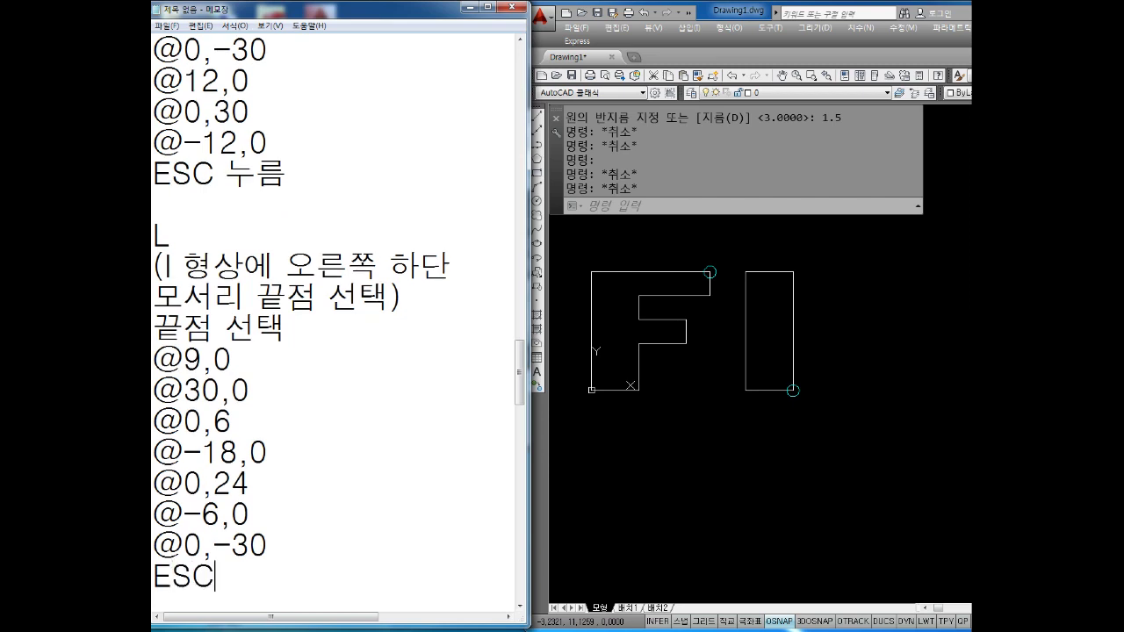
pyautogui.press('Return')
pyautogui.press('Return')
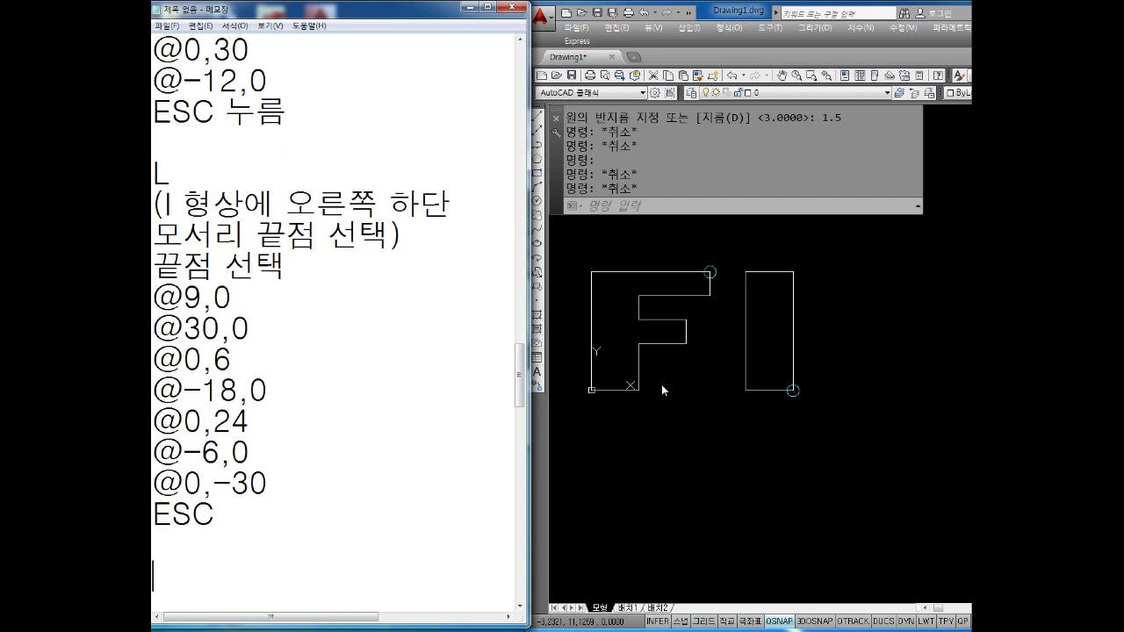
# - Start a line at the I's bottom-right corner with the @9,0 gap and the 30-unit L base
pyautogui.click(829, 398)
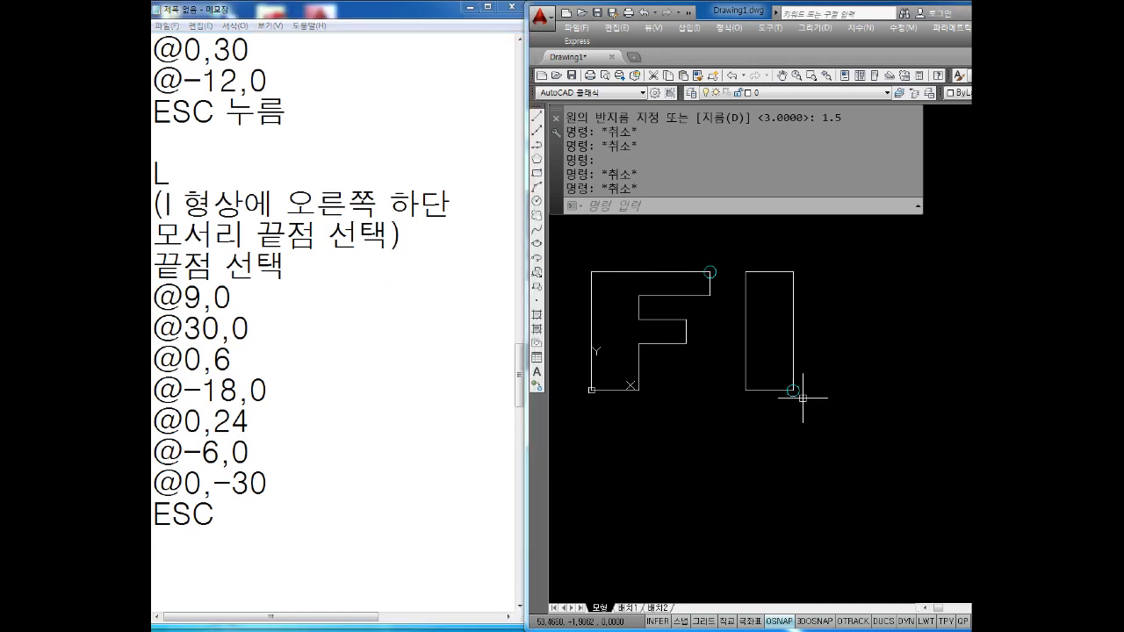
pyautogui.press('Escape')
pyautogui.press('Escape')
pyautogui.moveTo(856, 352); pyautogui.dragTo(830, 360, button='middle')
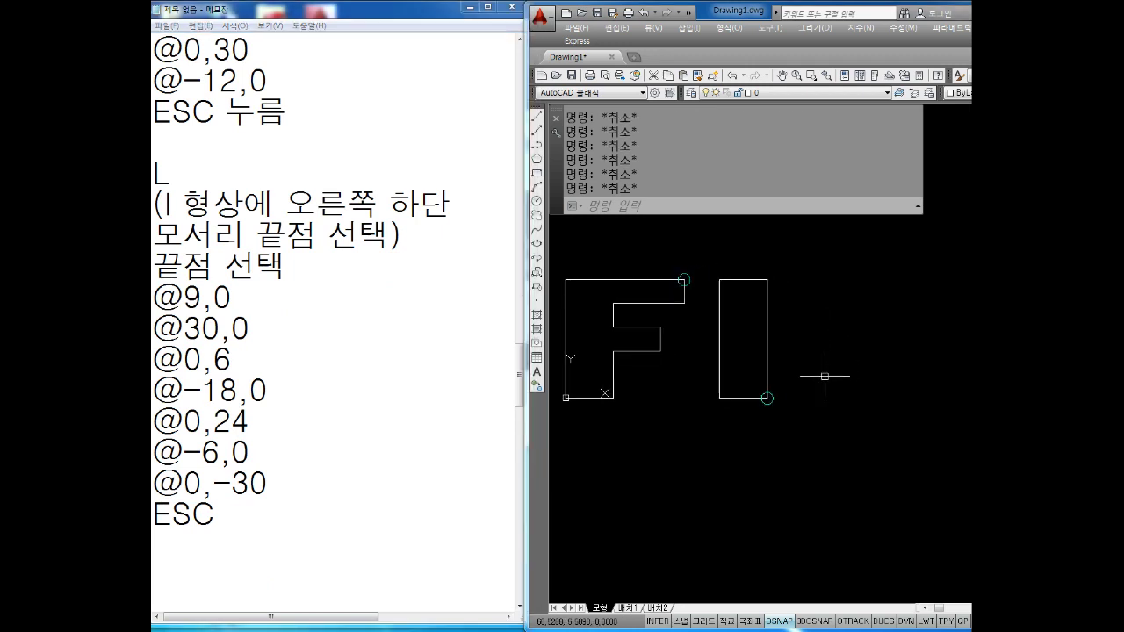
pyautogui.write('L')
pyautogui.press('Return')
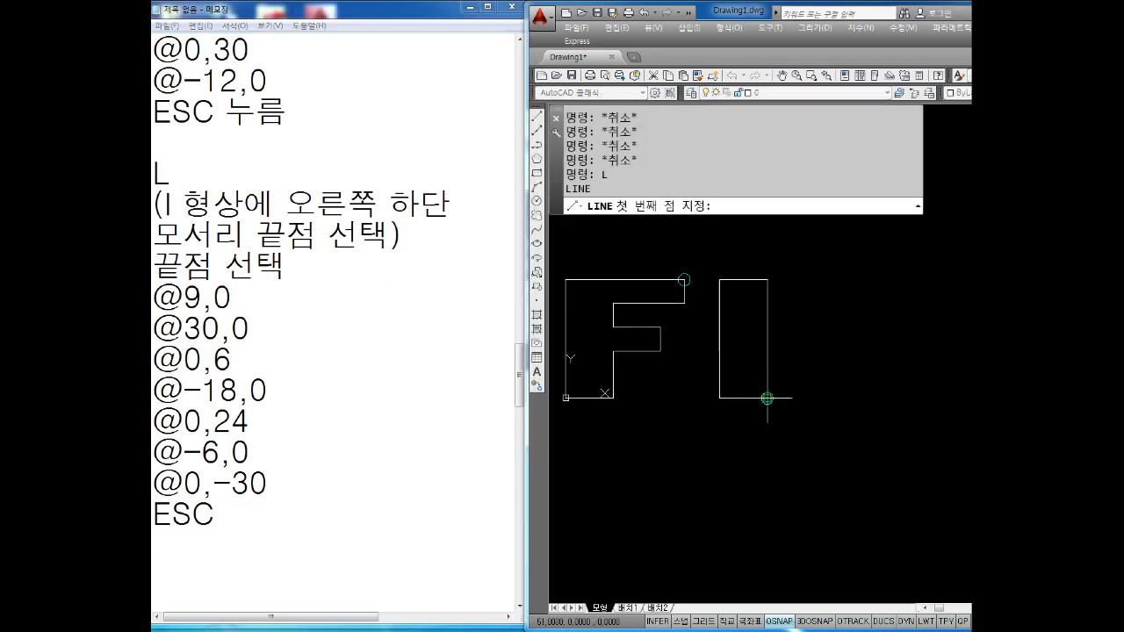
pyautogui.click(778, 398)
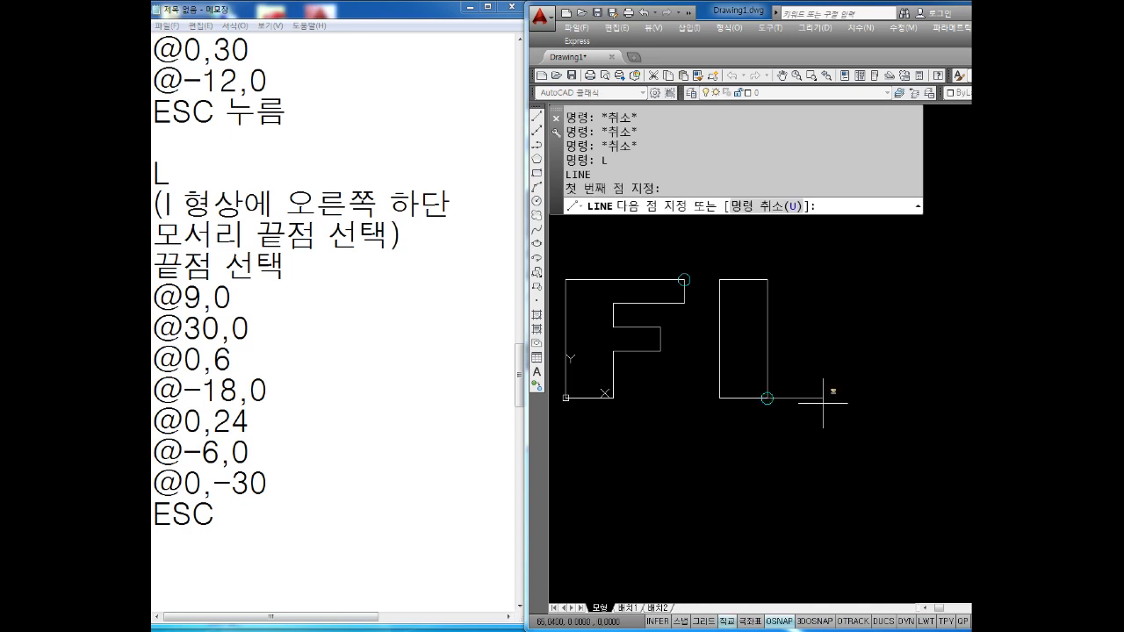
pyautogui.write('@9,0')
pyautogui.press('Return')
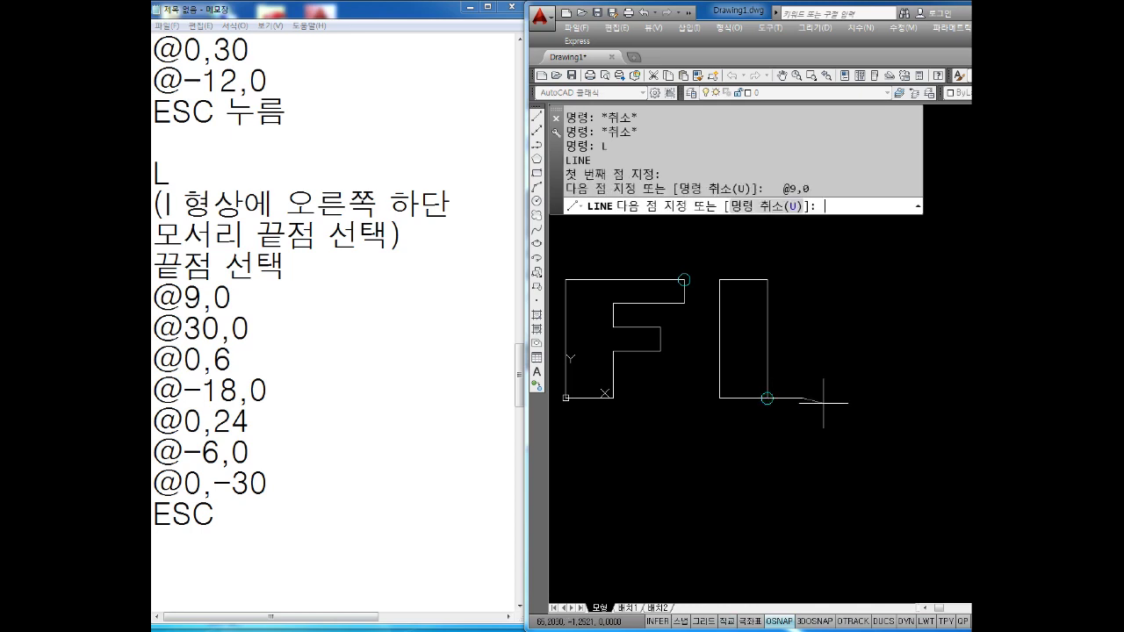
pyautogui.write('@32')
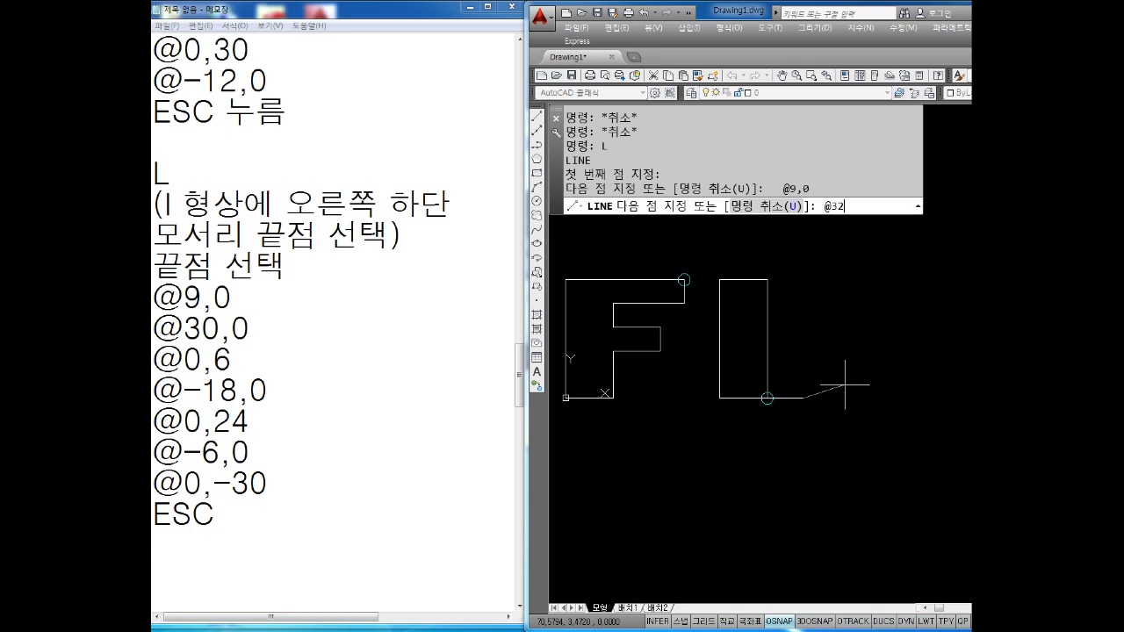
pyautogui.write('0')
pyautogui.write(',0')
pyautogui.press('Return')
# - Complete the L outline with @0,6, @-18,0, @0,24, @-6,0 and @0,-30
pyautogui.write('@0')
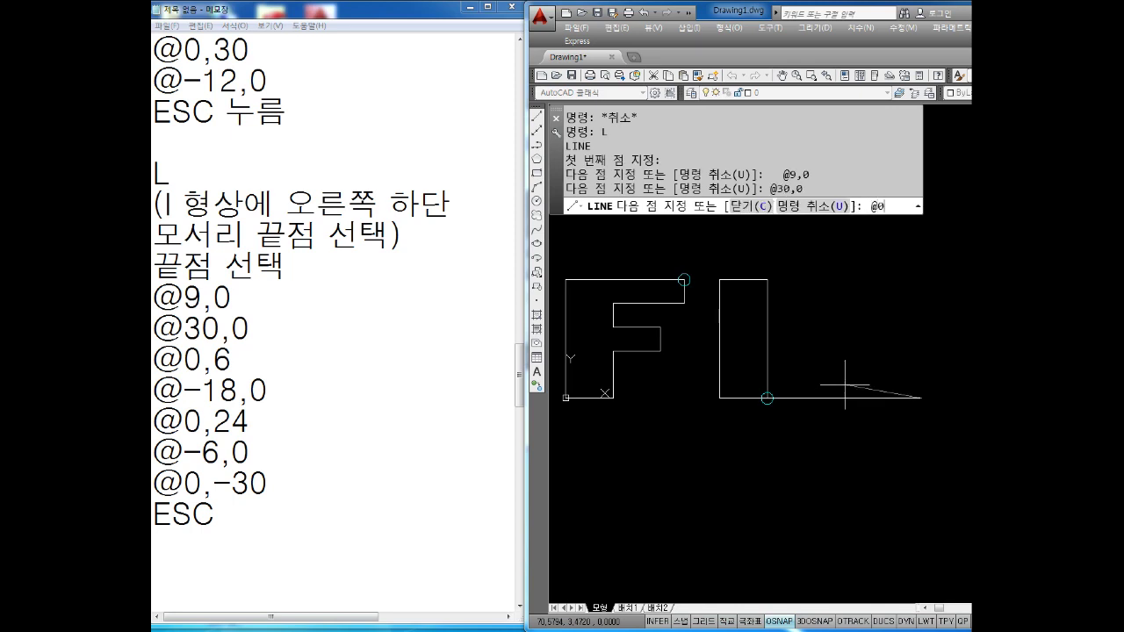
pyautogui.write(',6')
pyautogui.press('Return')
pyautogui.write('@')
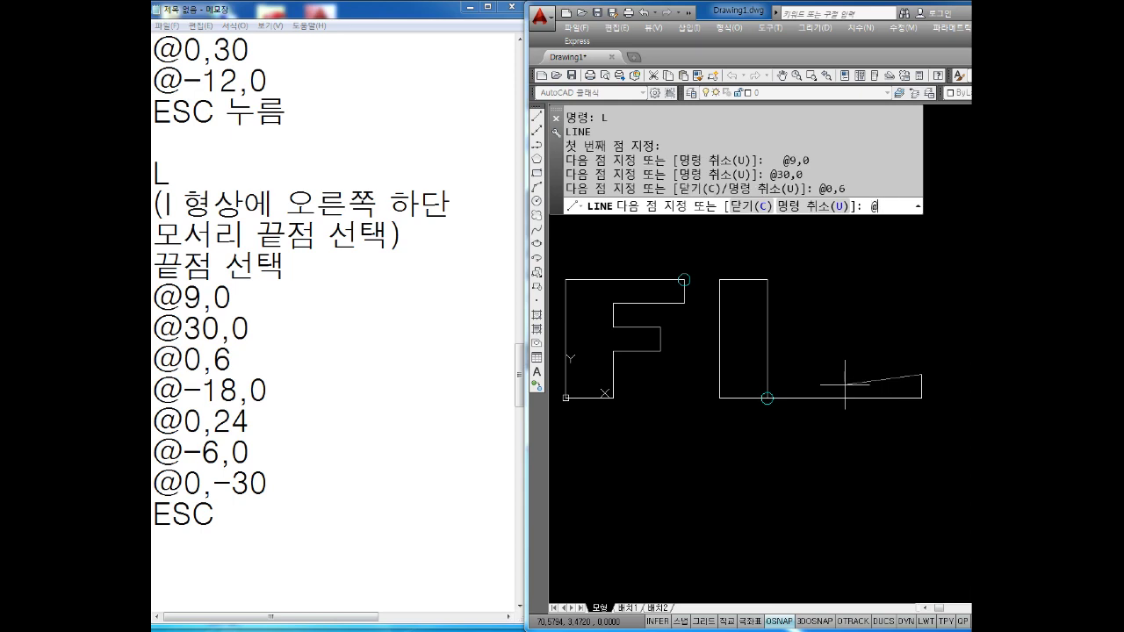
pyautogui.write('-18,0')
pyautogui.press('Return')
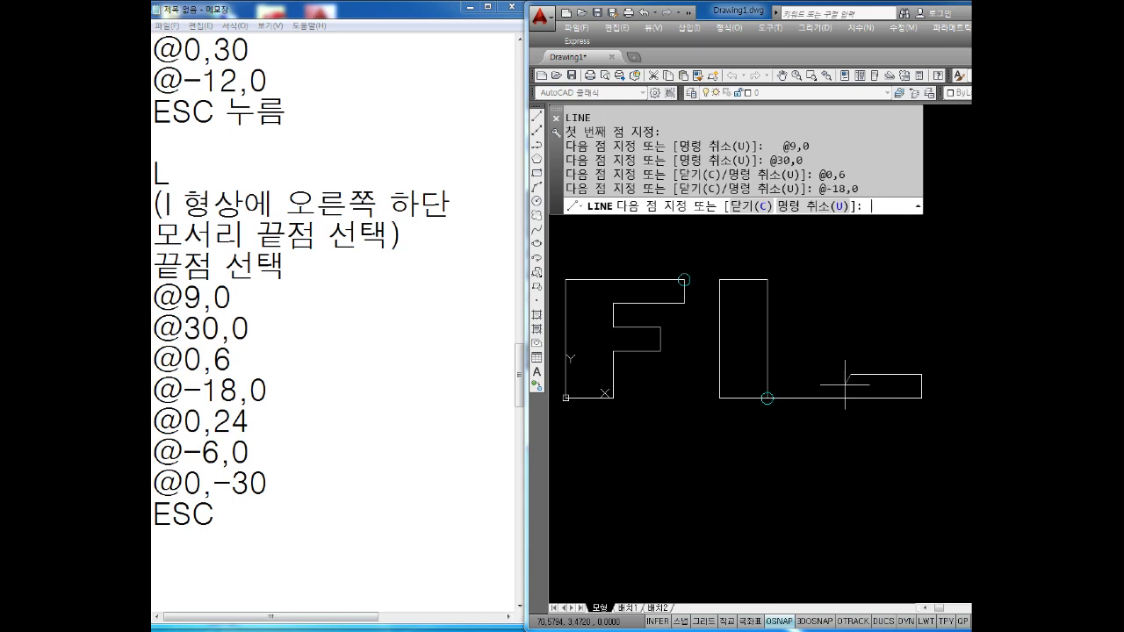
pyautogui.write('@0')
pyautogui.write(',24')
pyautogui.press('Return')
pyautogui.write('@-')
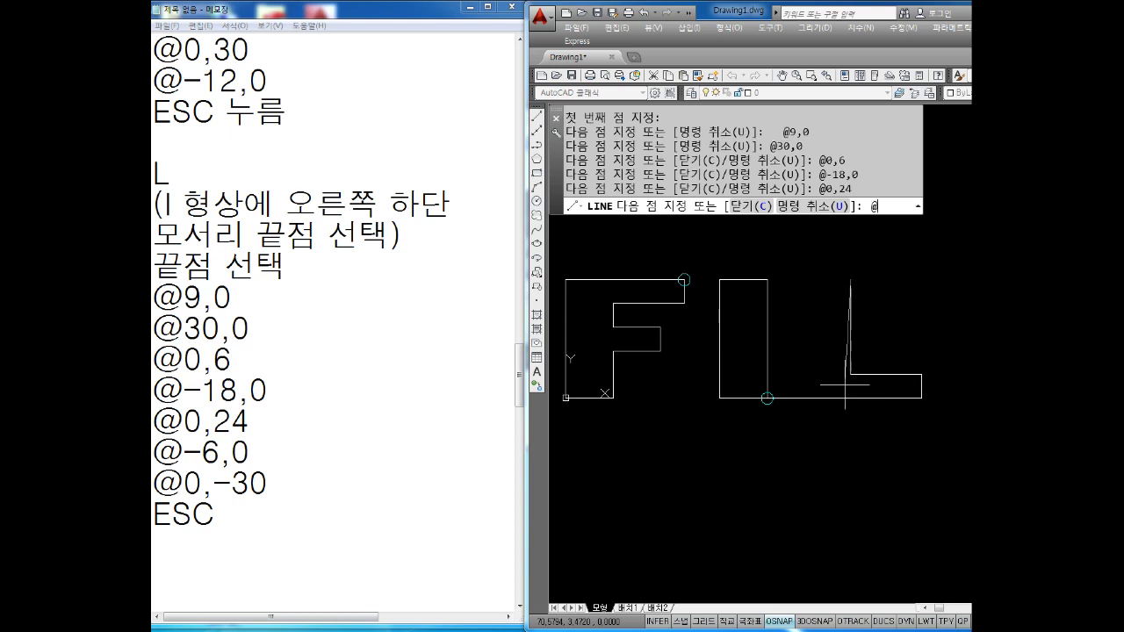
pyautogui.write('6,')
pyautogui.write('0')
pyautogui.press('Return')
pyautogui.write('@0')
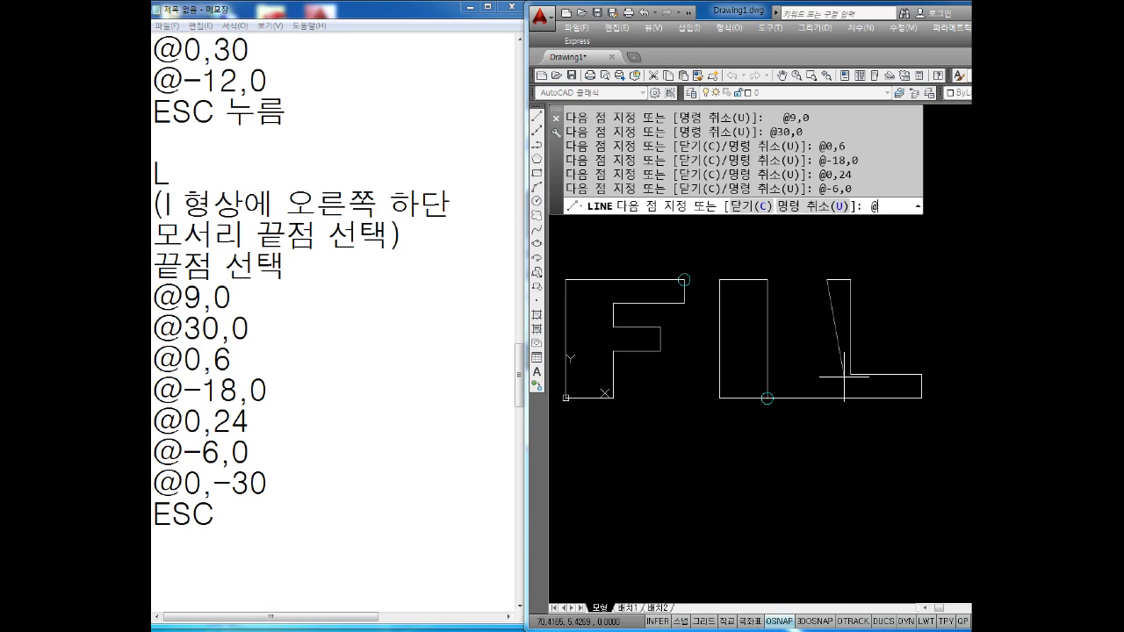
pyautogui.write(',-30')
pyautogui.press('Return')
pyautogui.press('Escape')
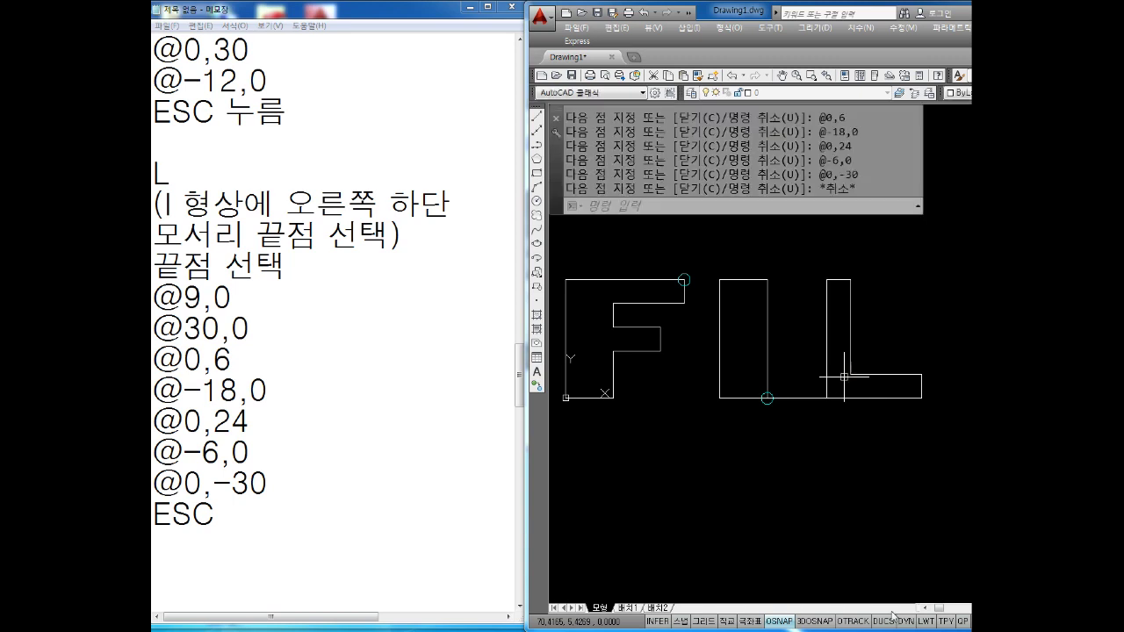
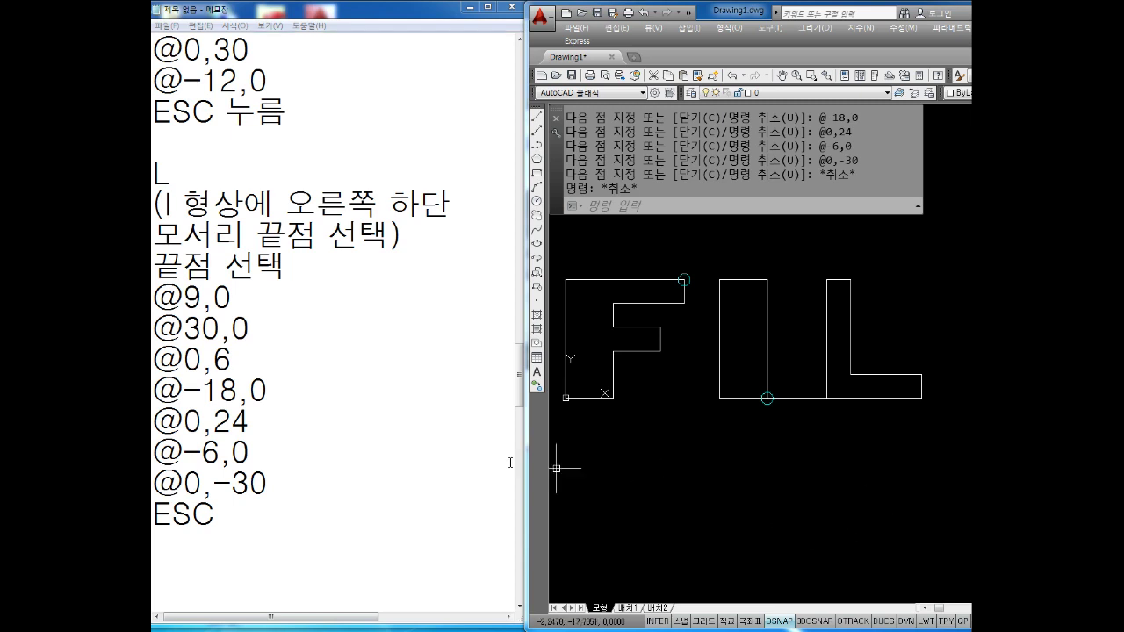
# - Correct the Notepad step @-6,0 to @-12,0
pyautogui.click(202, 422)
pyautogui.click(233, 452)
pyautogui.press('Left')
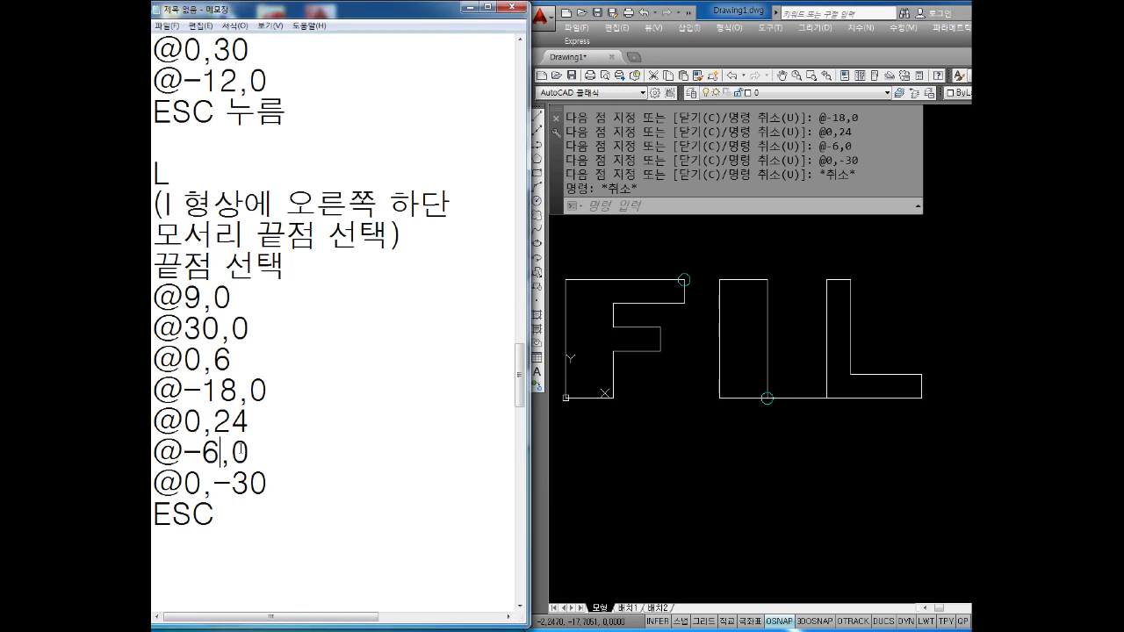
pyautogui.press('BackSpace')
pyautogui.write('12')
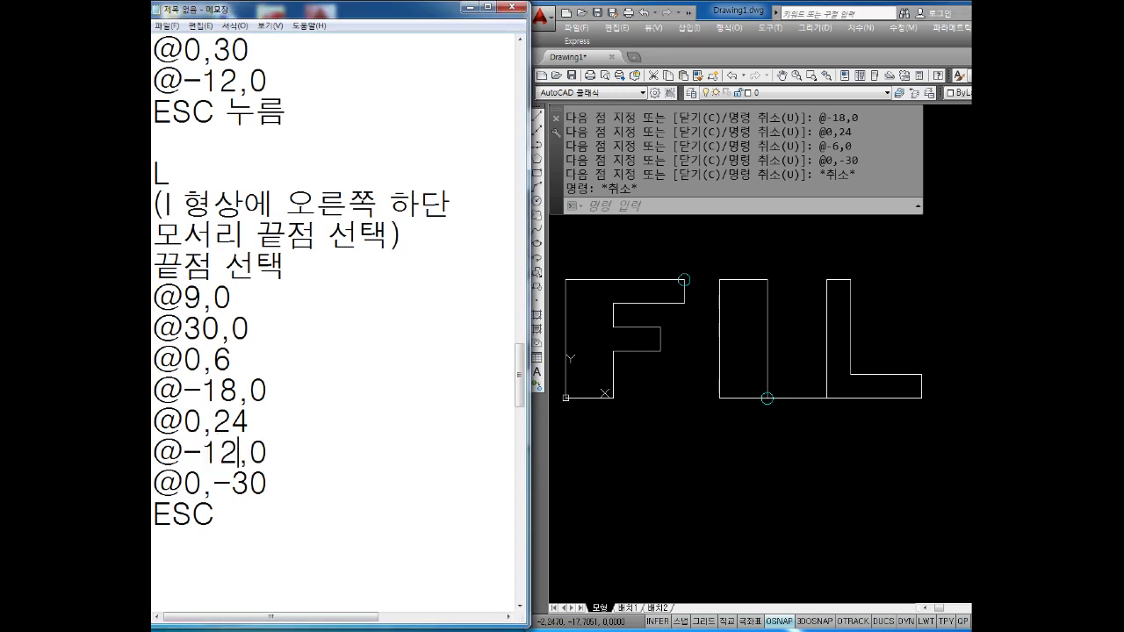
# - Crossing-select the L's upper outline lines in AutoCAD and delete them
pyautogui.click(664, 552)
pyautogui.press('Escape')
pyautogui.press('Escape')
pyautogui.click(836, 331)
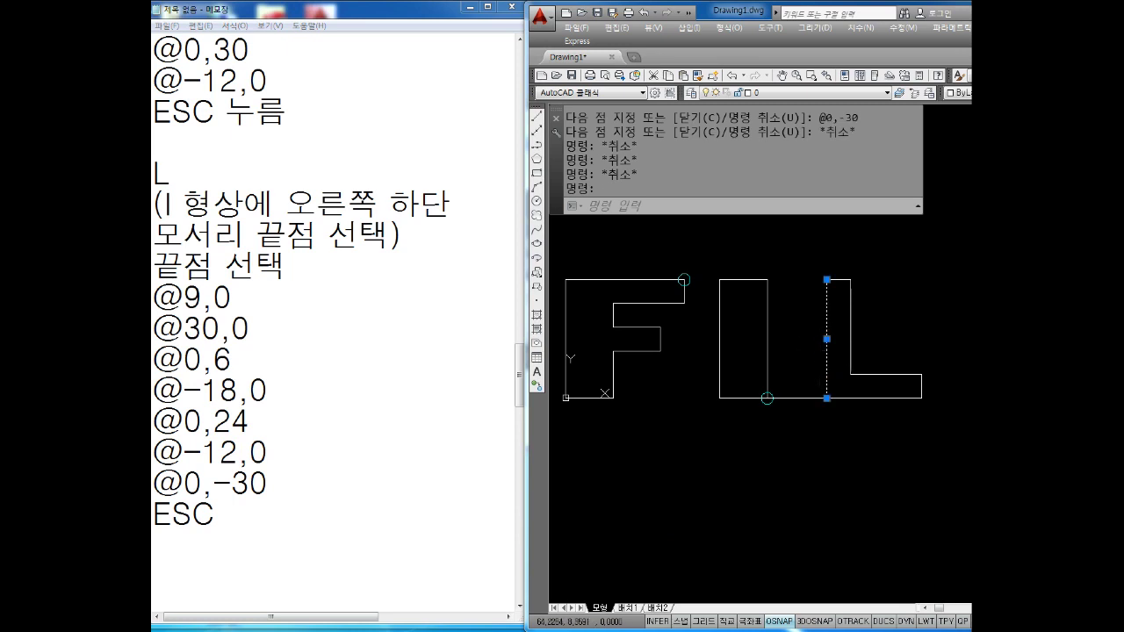
pyautogui.click(834, 341)
pyautogui.press('Escape')
pyautogui.press('Escape')
pyautogui.click(887, 256)
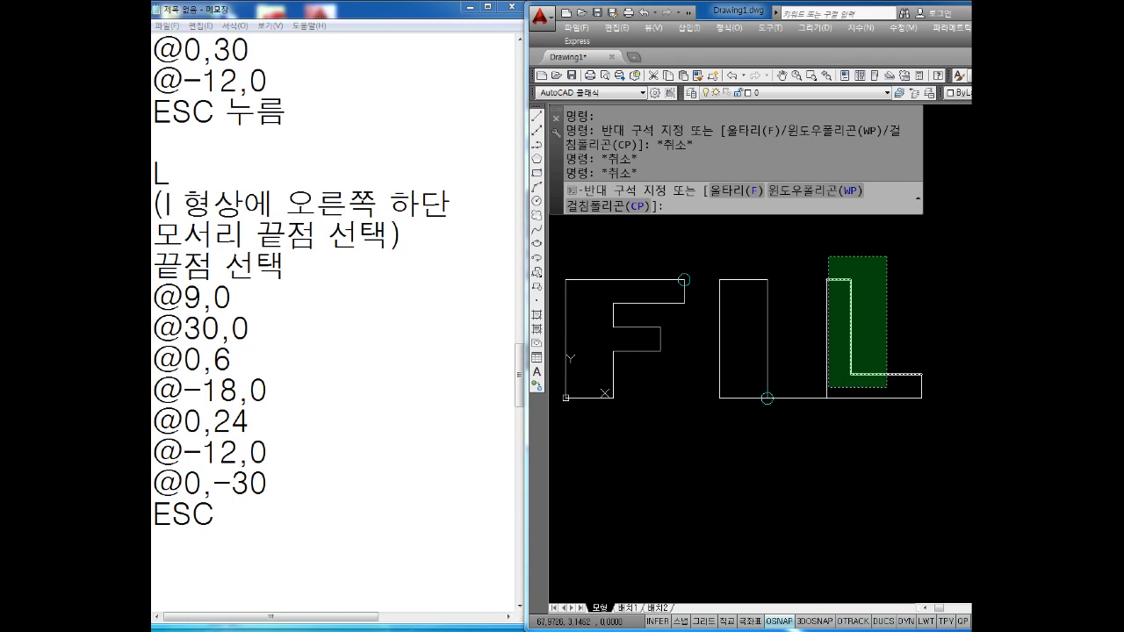
pyautogui.click(821, 374)
pyautogui.press('Delete')
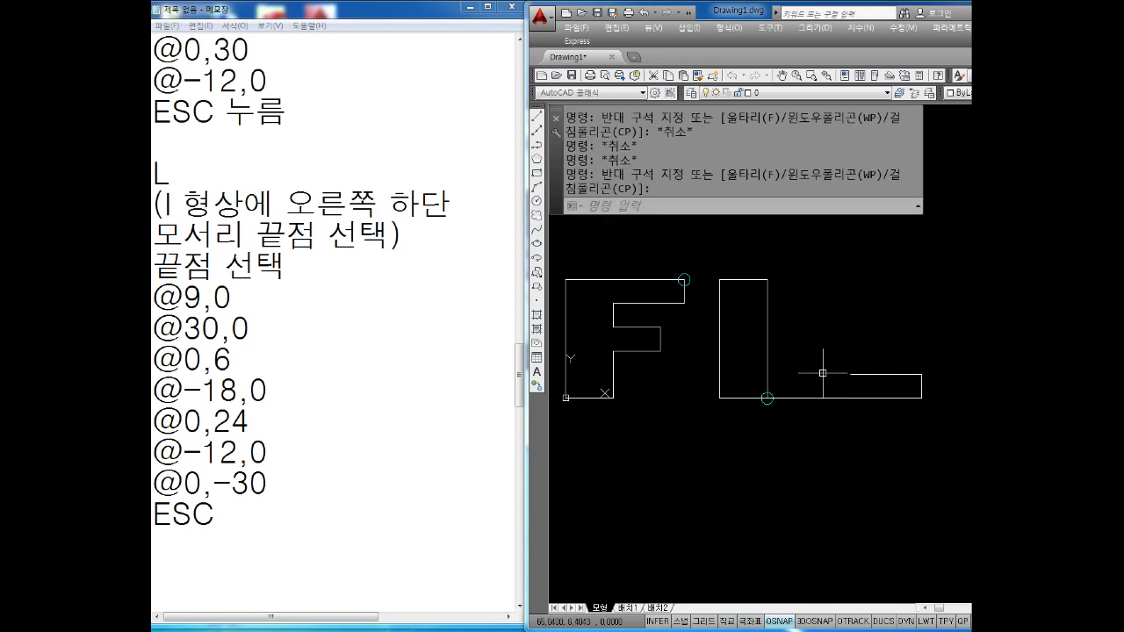
# - Select and delete the remaining L base line segment
pyautogui.click(878, 360)
pyautogui.click(814, 388)
pyautogui.press('Delete')
pyautogui.click(793, 447)
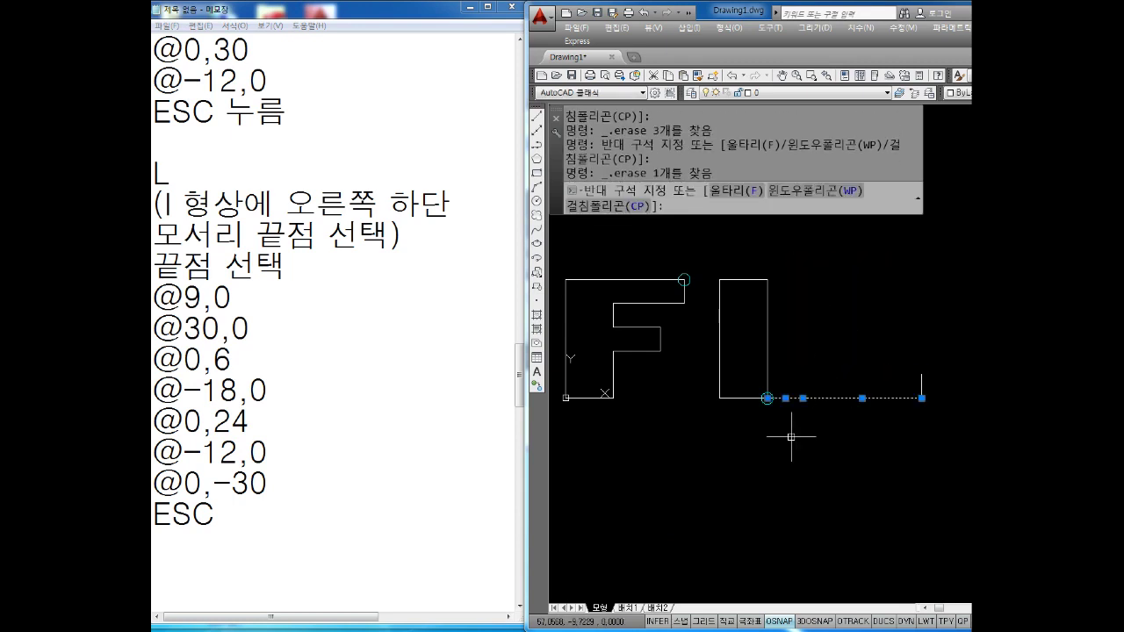
pyautogui.press('Escape')
pyautogui.press('Escape')
pyautogui.press('Escape')
pyautogui.press('Escape')
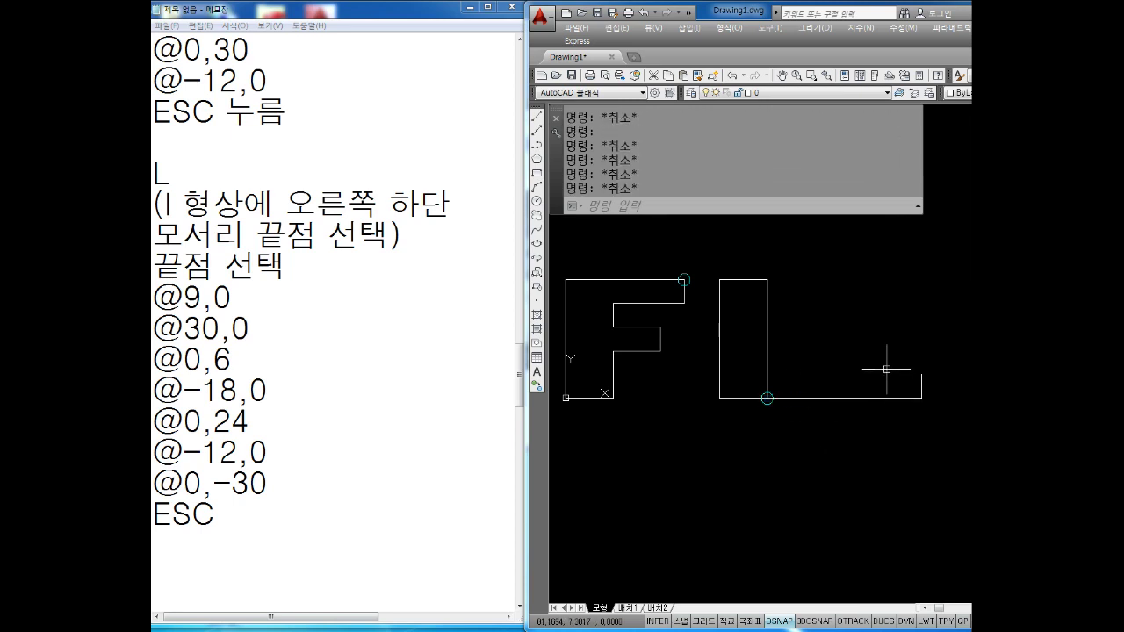
# - Start a line at the L's lower-right endpoint and draw @-18,0 then @0,24
pyautogui.write('L')
pyautogui.press('Return')
pyautogui.click(916, 374)
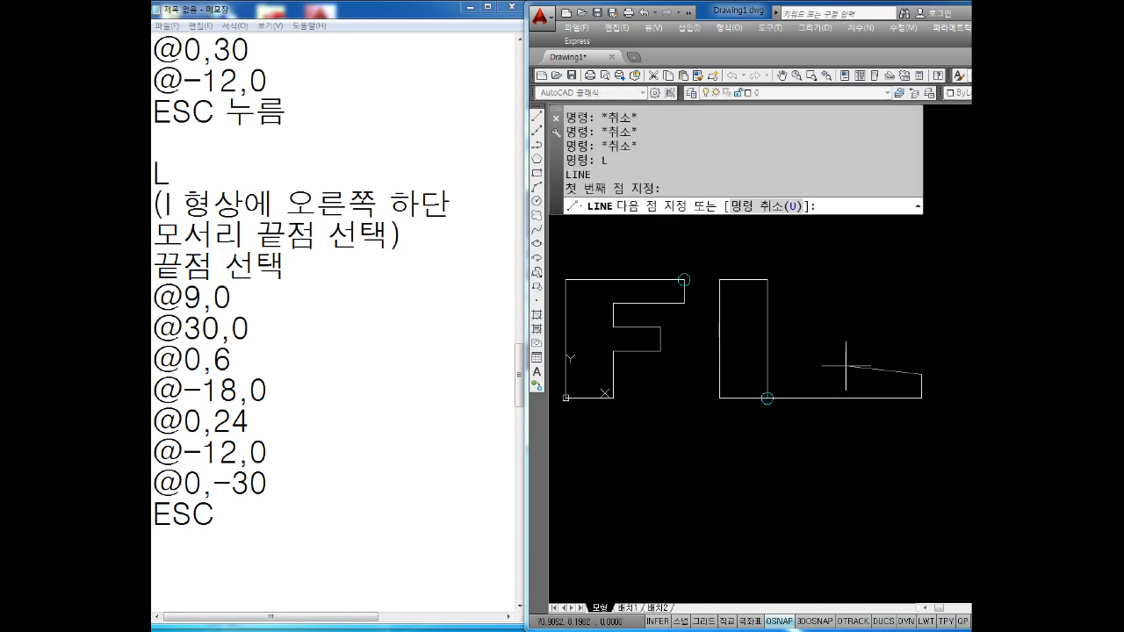
pyautogui.write('@-18')
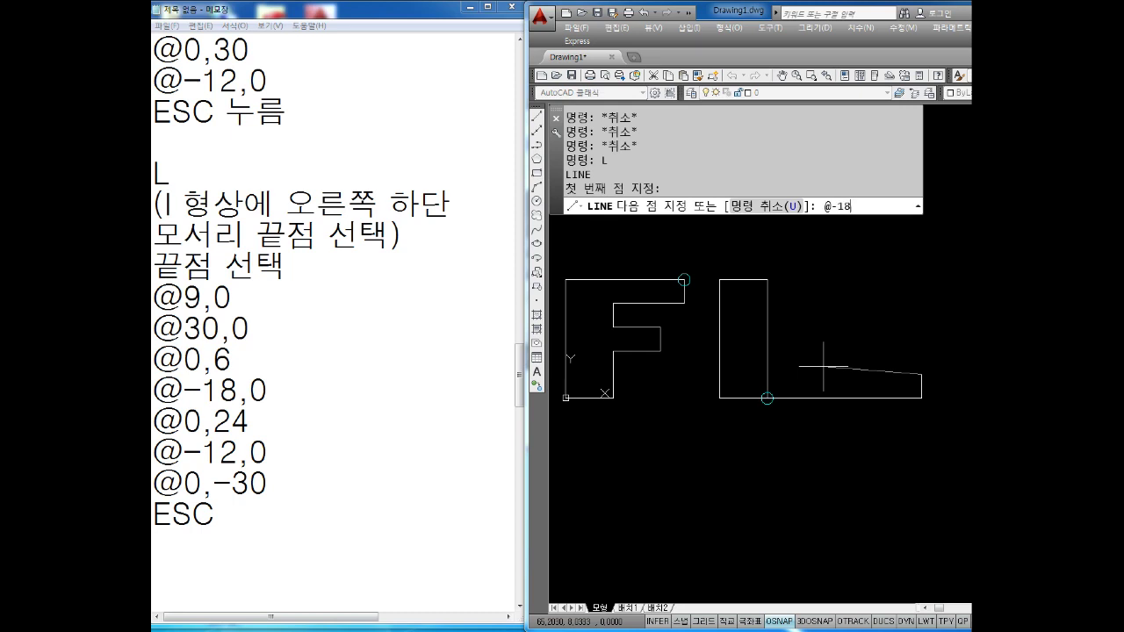
pyautogui.write(',0')
pyautogui.press('Return')
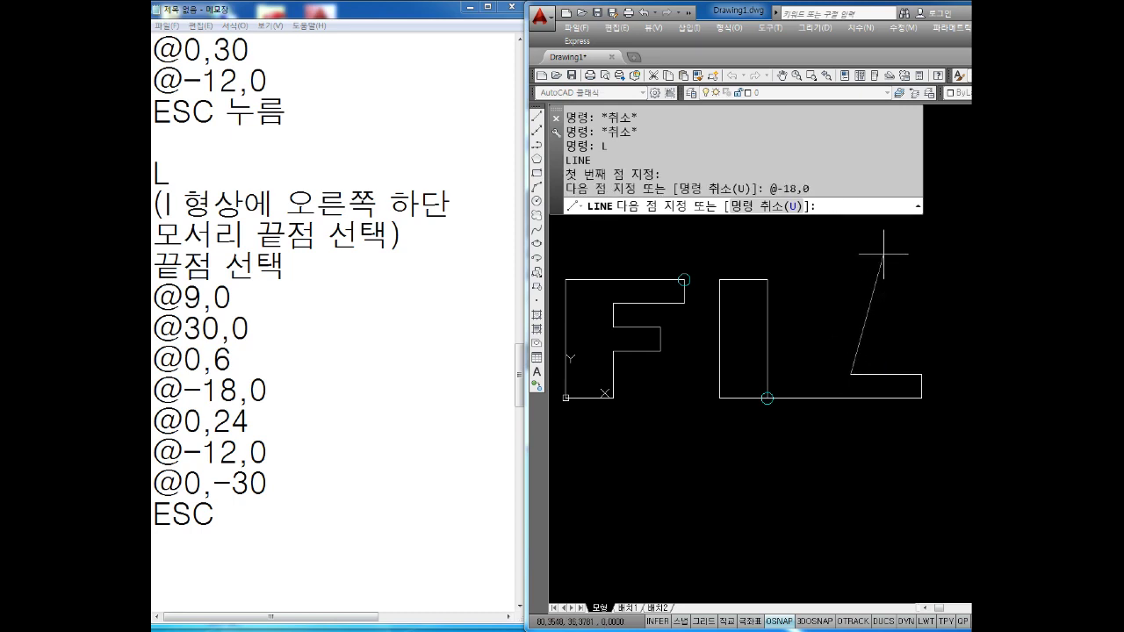
pyautogui.write('@')
pyautogui.write('0,24')
pyautogui.press('Return')
# - Continue the L outline with @-12,0 and @0,-30, then end the line command
pyautogui.write('@')
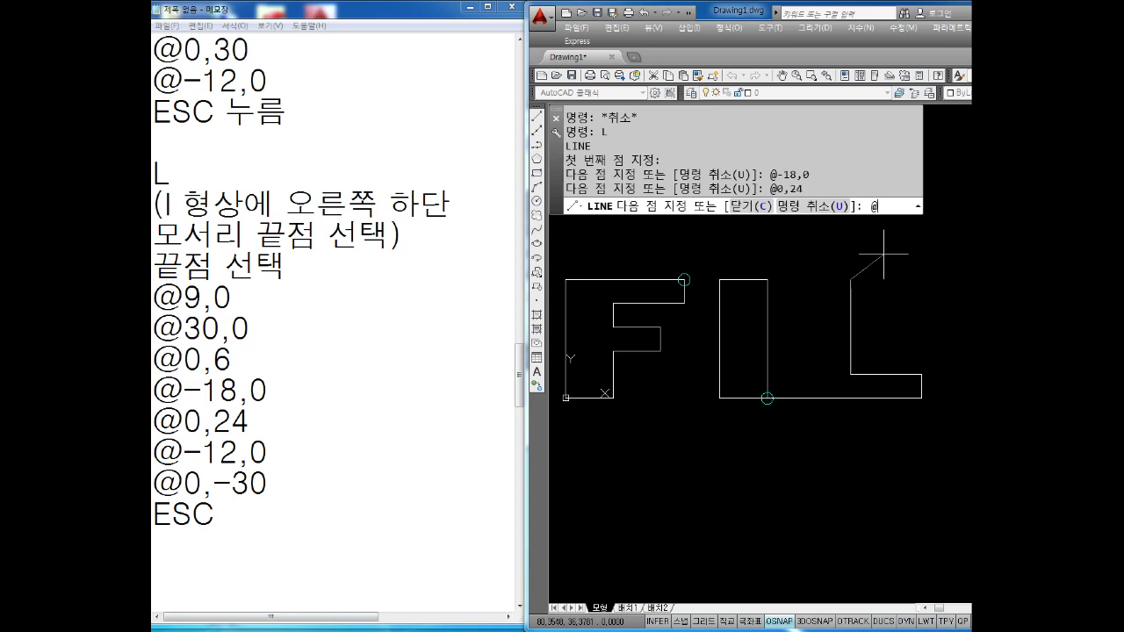
pyautogui.write('-120,0')
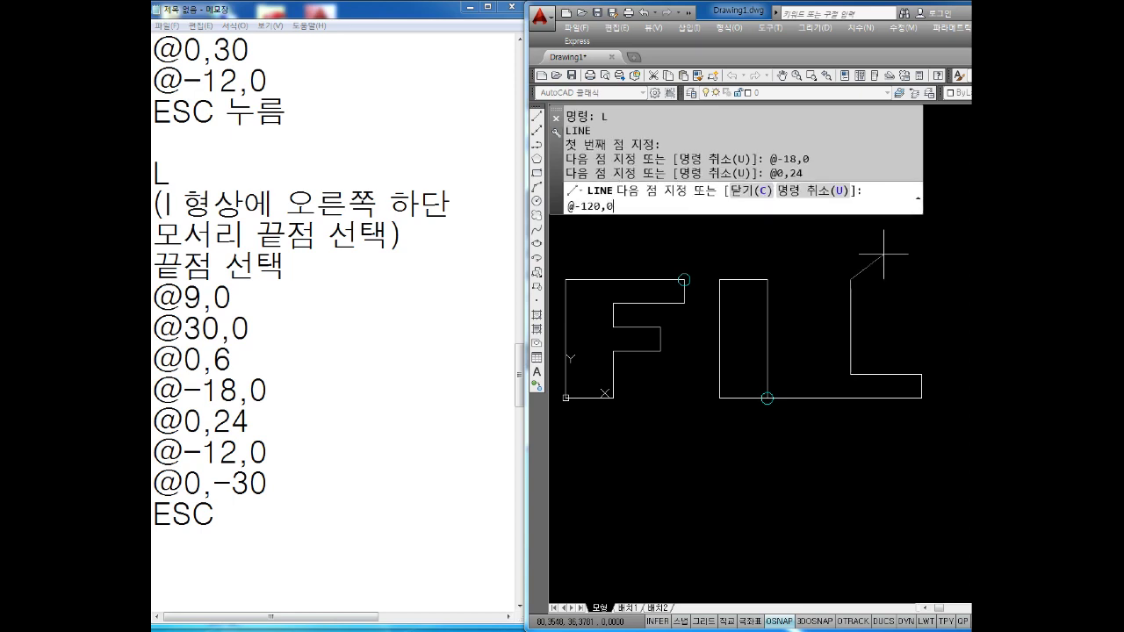
pyautogui.press('BackSpace')
pyautogui.press('BackSpace')
pyautogui.press('BackSpace')
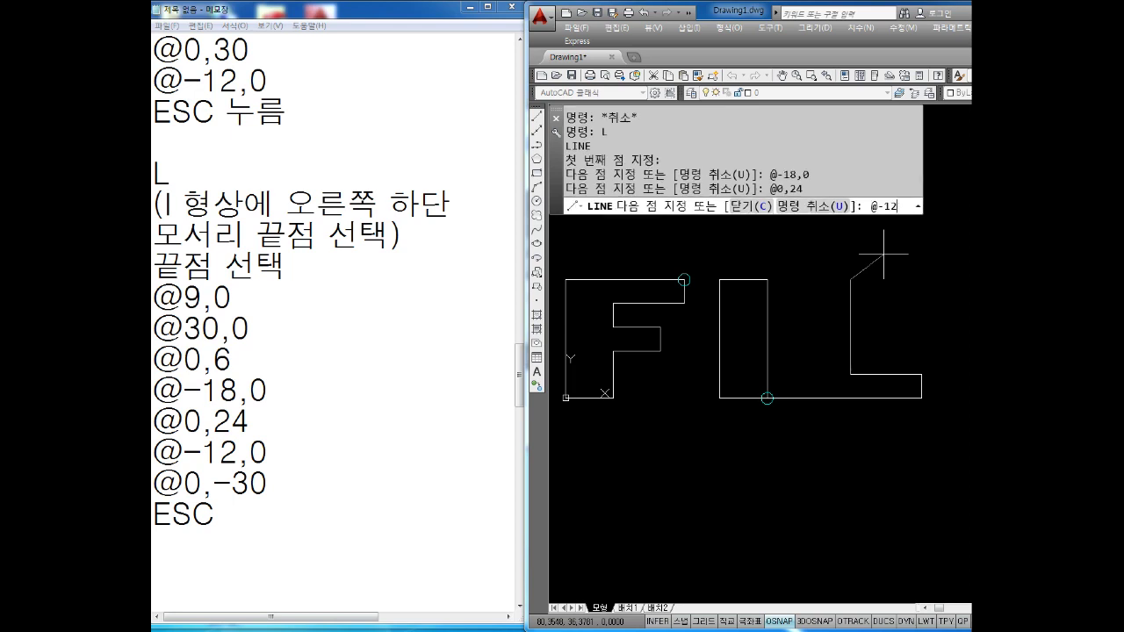
pyautogui.write(',0')
pyautogui.press('Return')
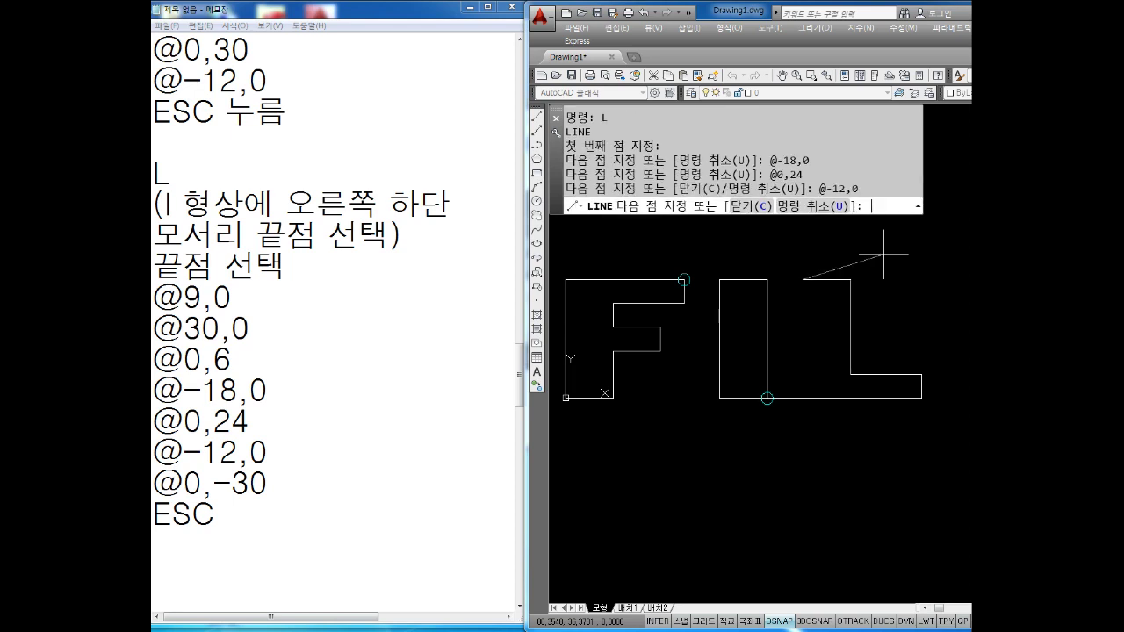
pyautogui.write('@,0-30')
pyautogui.press('Return')
pyautogui.write('@')
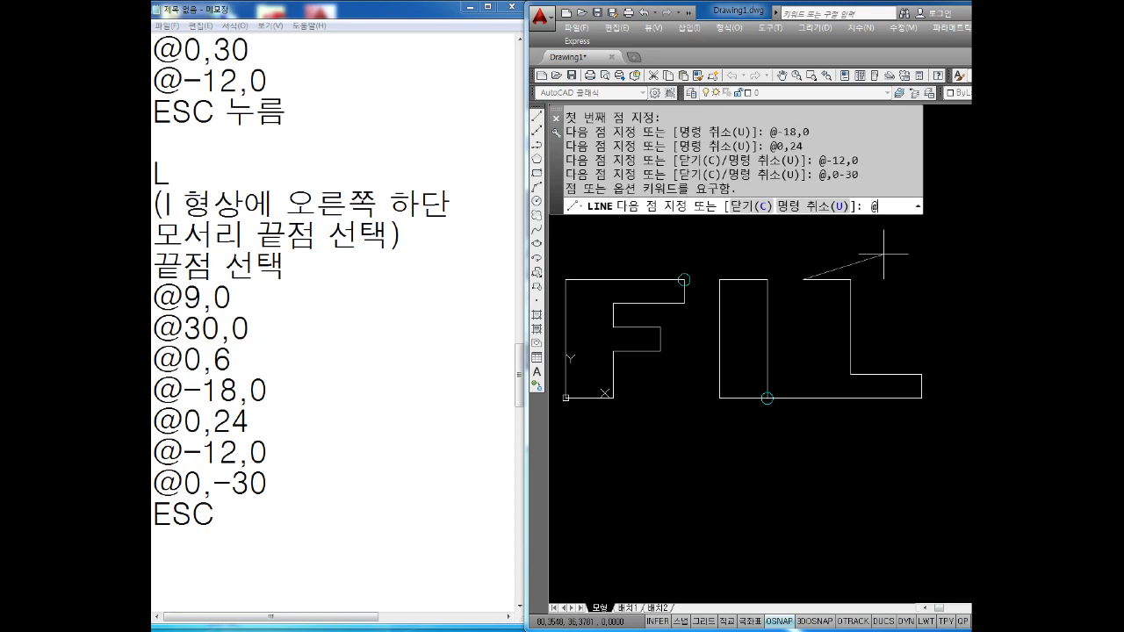
pyautogui.write('0,')
pyautogui.write('-30')
pyautogui.press('Return')
pyautogui.press('Escape')
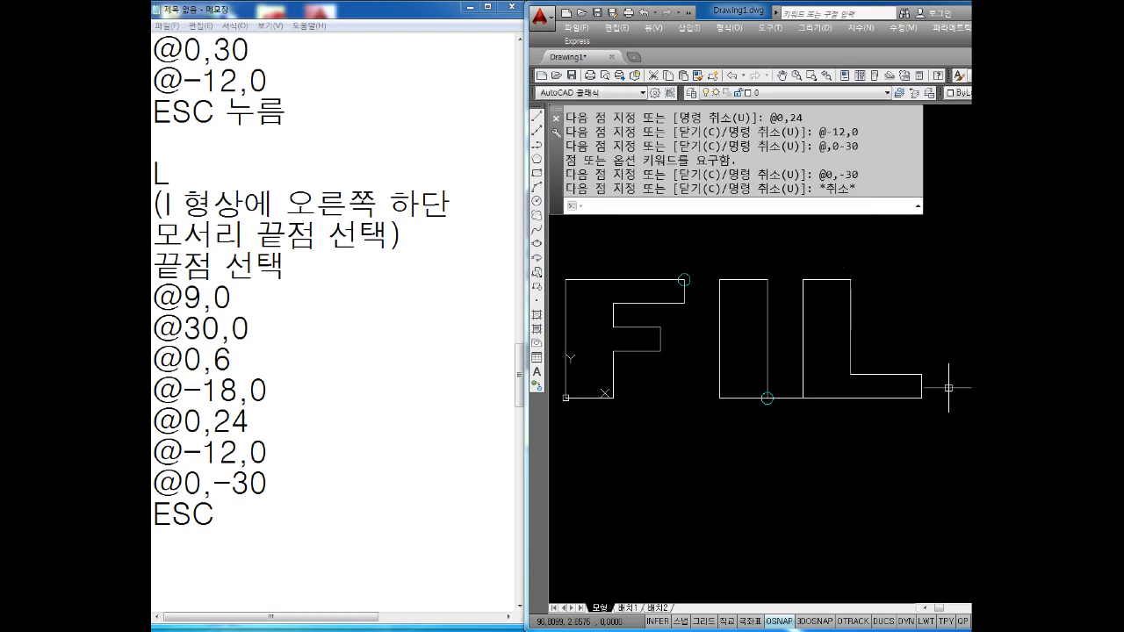
pyautogui.press('Escape')
pyautogui.press('Escape')
# - Window-select and delete the short base segment joining the I and the L
pyautogui.press('Escape')
pyautogui.scroll(1, 796, 389)
pyautogui.scroll(2, 741, 401)
pyautogui.press('Escape')
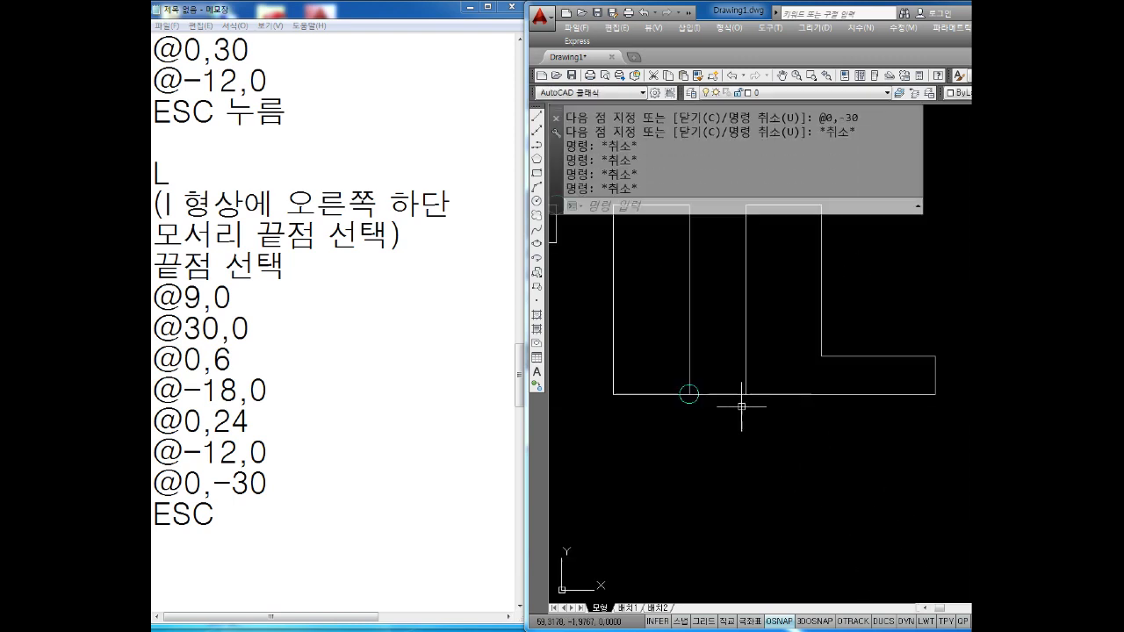
pyautogui.moveTo(729, 413); pyautogui.dragTo(703, 377)
pyautogui.press('Delete')
pyautogui.scroll(-2, 762, 460)
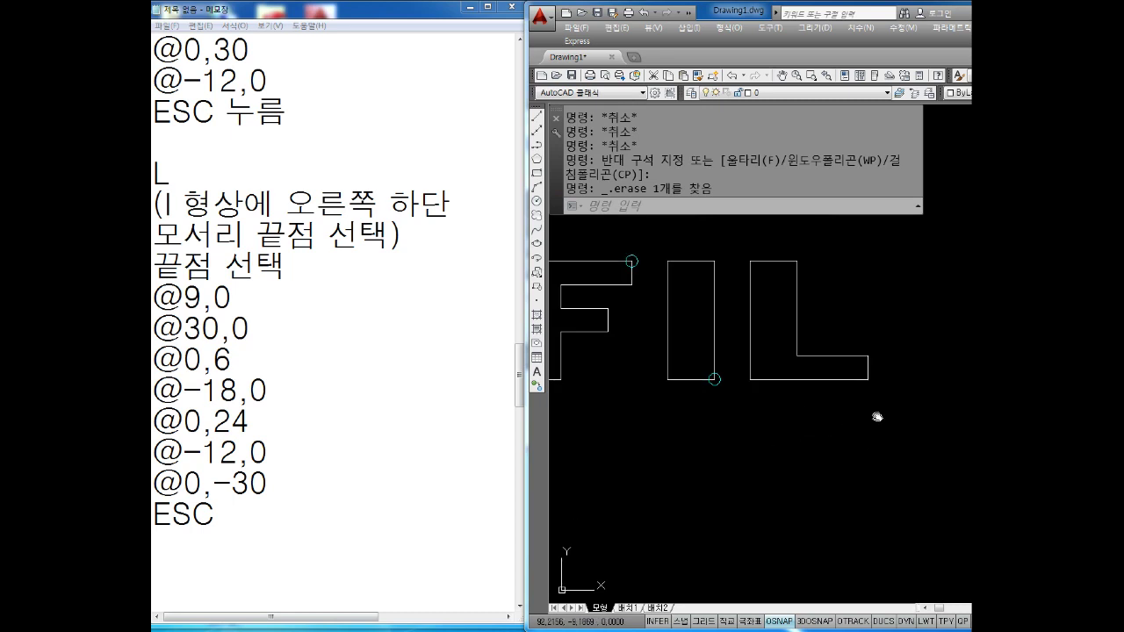
pyautogui.moveTo(873, 416); pyautogui.dragTo(835, 413, button='middle')
pyautogui.press('Escape')
pyautogui.press('Escape')
pyautogui.write('C')
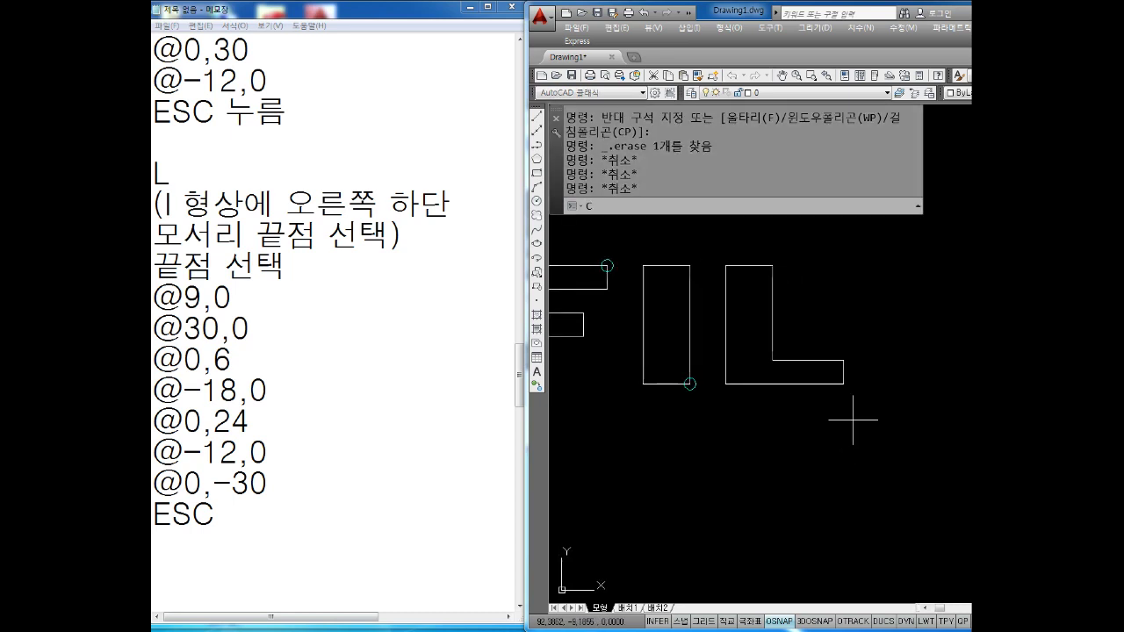
# - Draw a radius 1.5 circle centred on the L's lower-right corner
pyautogui.write('c')
pyautogui.press('Return')
pyautogui.click(848, 387)
pyautogui.write('13.5')
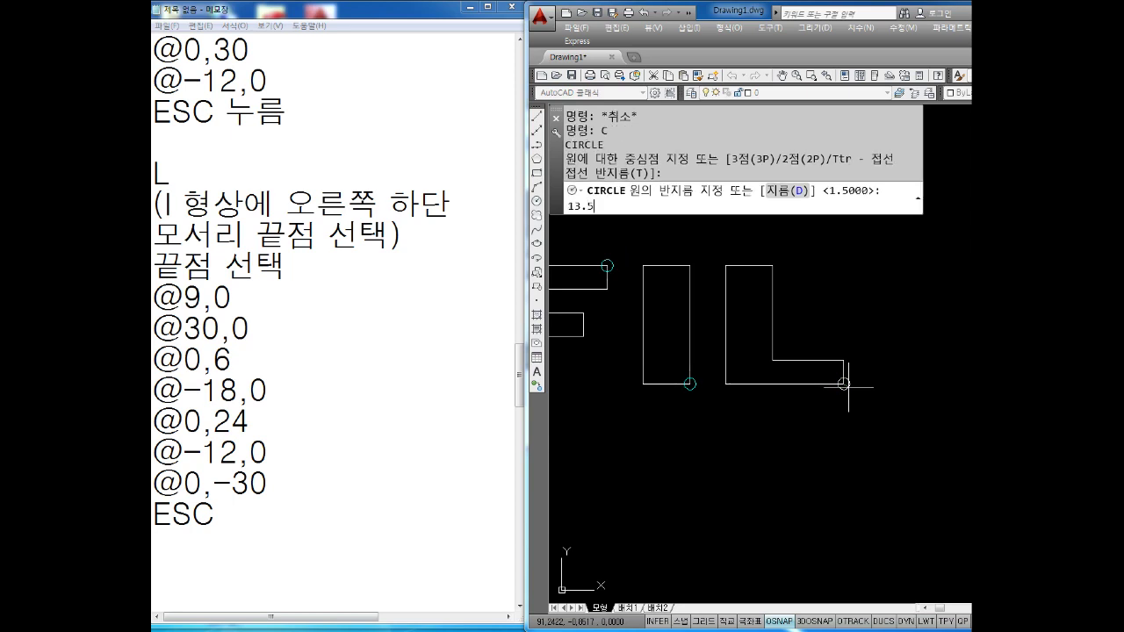
pyautogui.press('BackSpace')
pyautogui.press('BackSpace')
pyautogui.press('BackSpace')
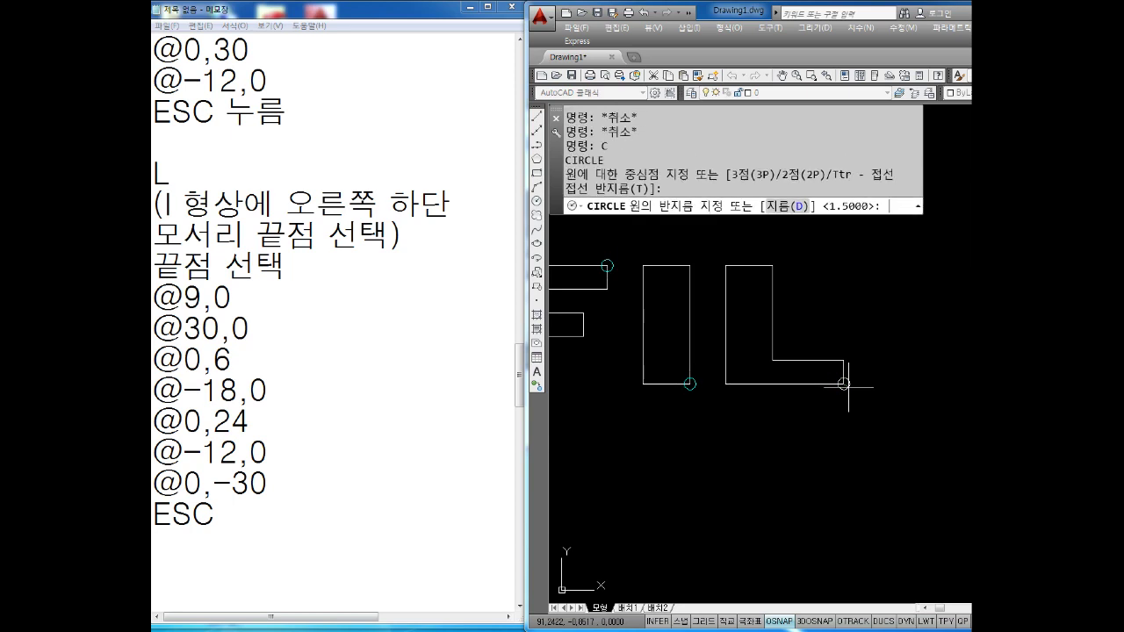
pyautogui.write('1.5')
pyautogui.press('Return')
pyautogui.press('Escape')
pyautogui.press('Escape')
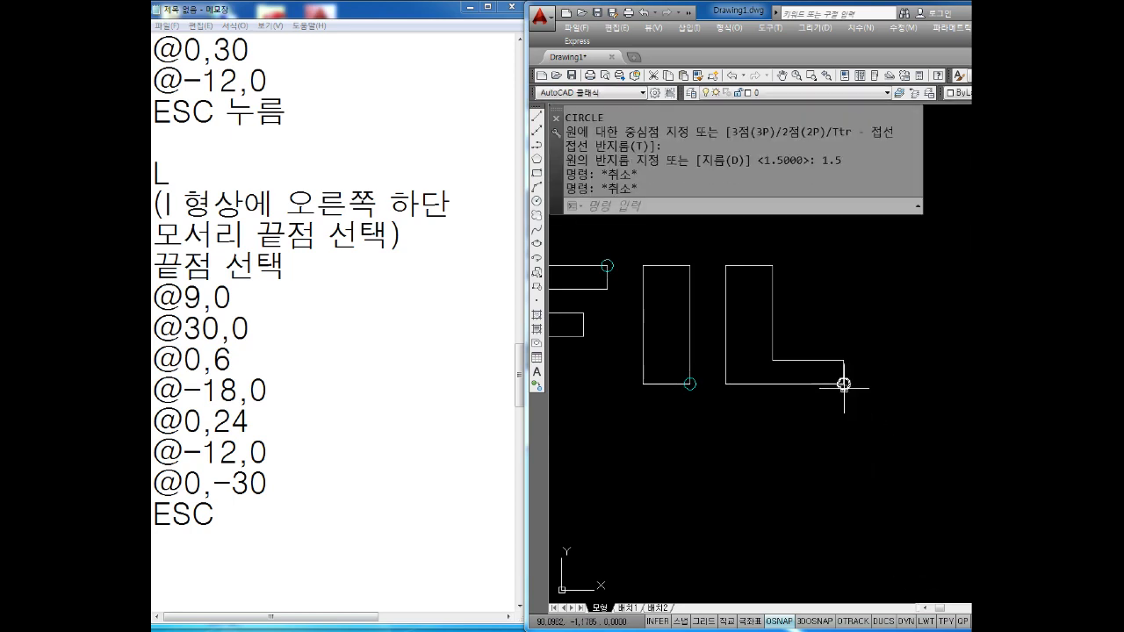
pyautogui.click(843, 386)
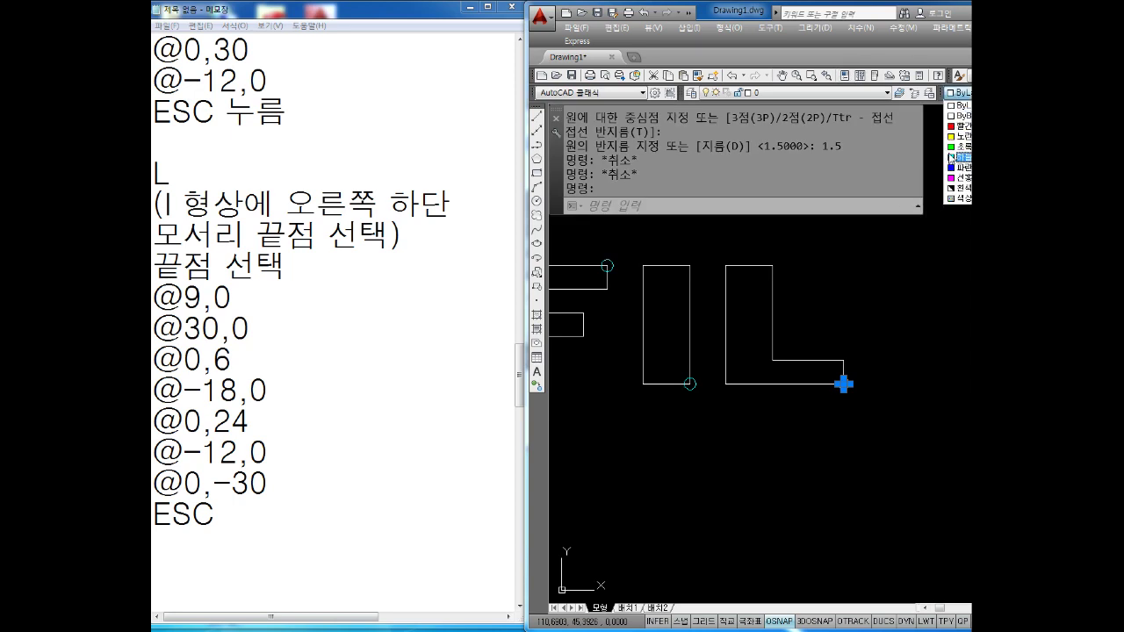
pyautogui.press('Escape')
pyautogui.press('Escape')
pyautogui.moveTo(816, 414); pyautogui.dragTo(830, 387, button='middle')
# - Start a new note line in Notepad reading '(L 형상에 왼쪽 하단'
pyautogui.click(225, 527)
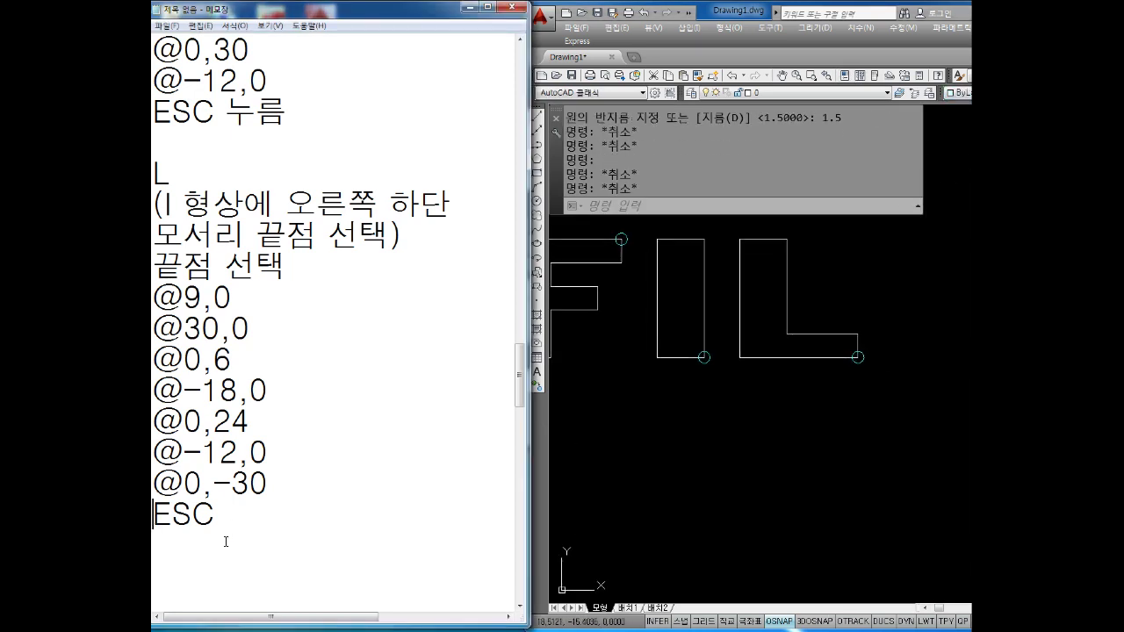
pyautogui.press('Return')
pyautogui.press('Return')
pyautogui.write('ㄴ')
pyautogui.write('엔')
pyautogui.write('터')
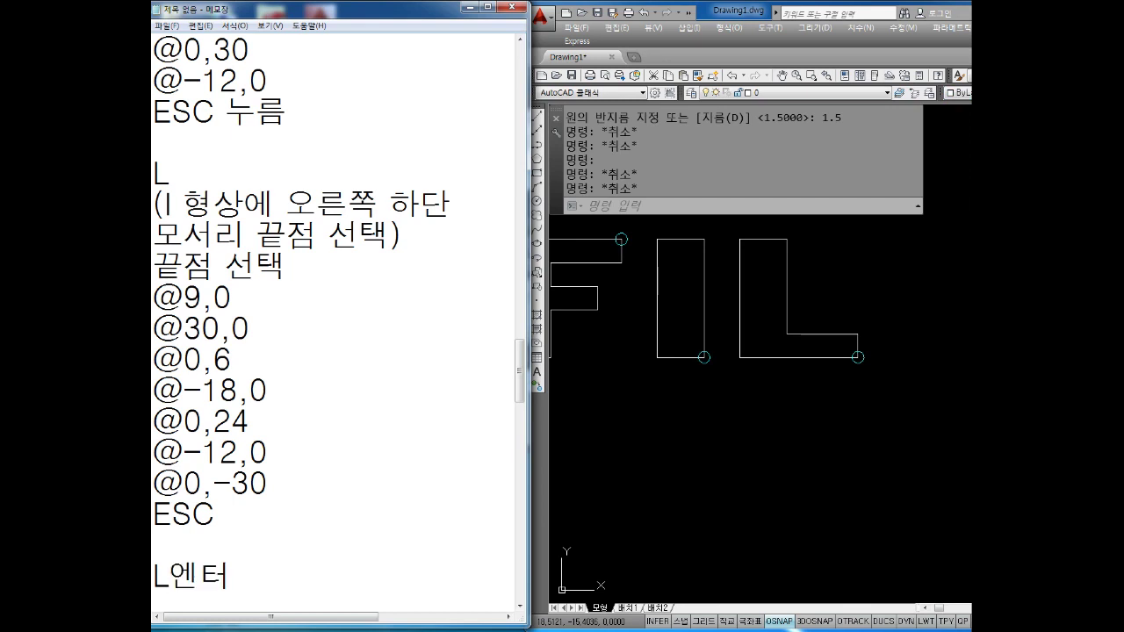
pyautogui.press('BackSpace')
pyautogui.press('BackSpace')
pyautogui.press('Return')
pyautogui.write('(')
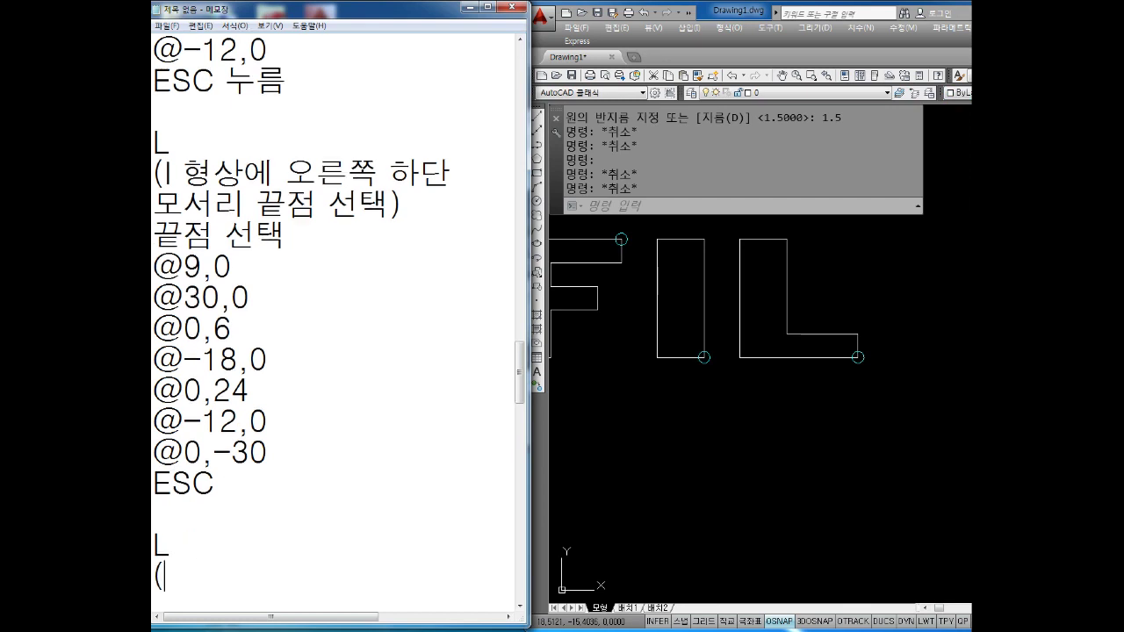
pyautogui.write('ㄴ')
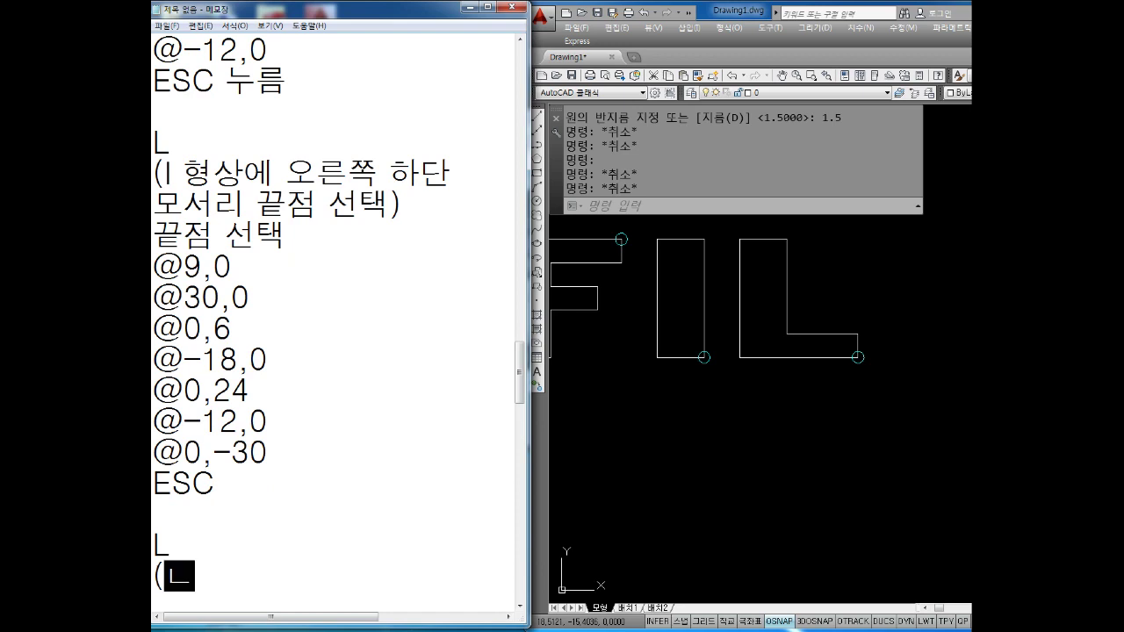
pyautogui.press('BackSpace')
pyautogui.write('L ')
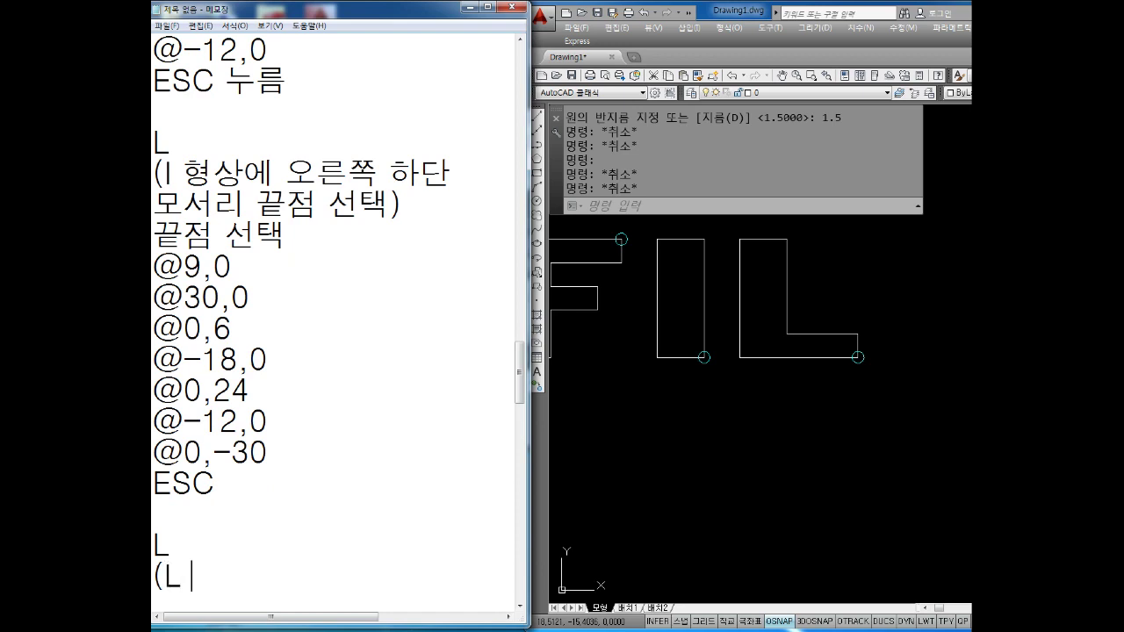
pyautogui.write('형상에 왼족 ')
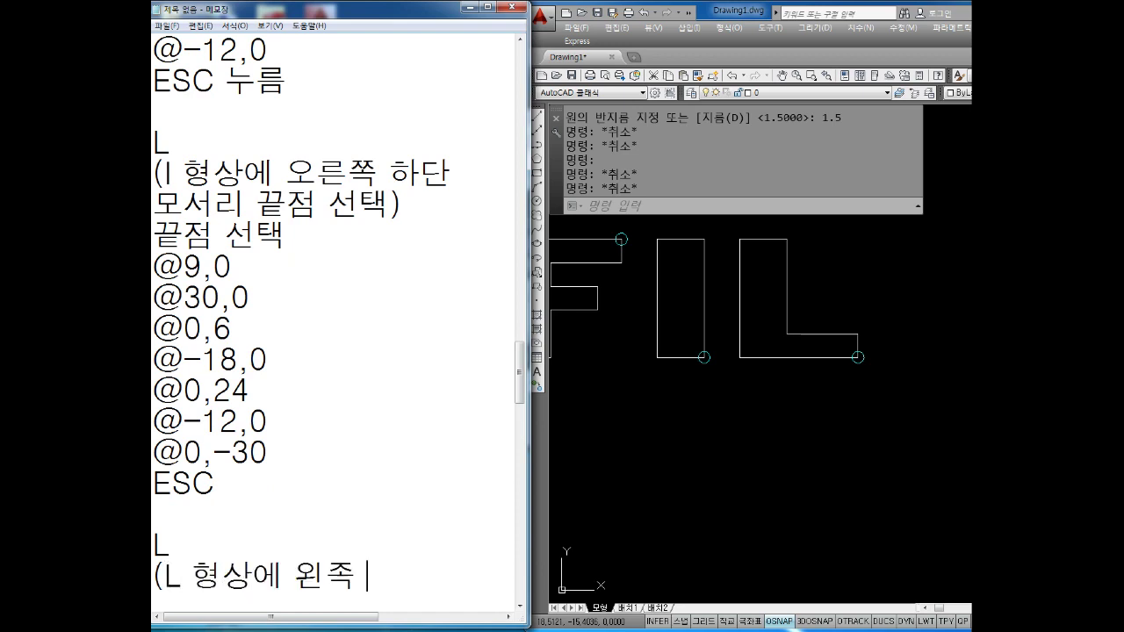
pyautogui.write('하ㄷ')
pyautogui.press('BackSpace')
pyautogui.press('BackSpace')
pyautogui.press('BackSpace')
pyautogui.press('BackSpace')
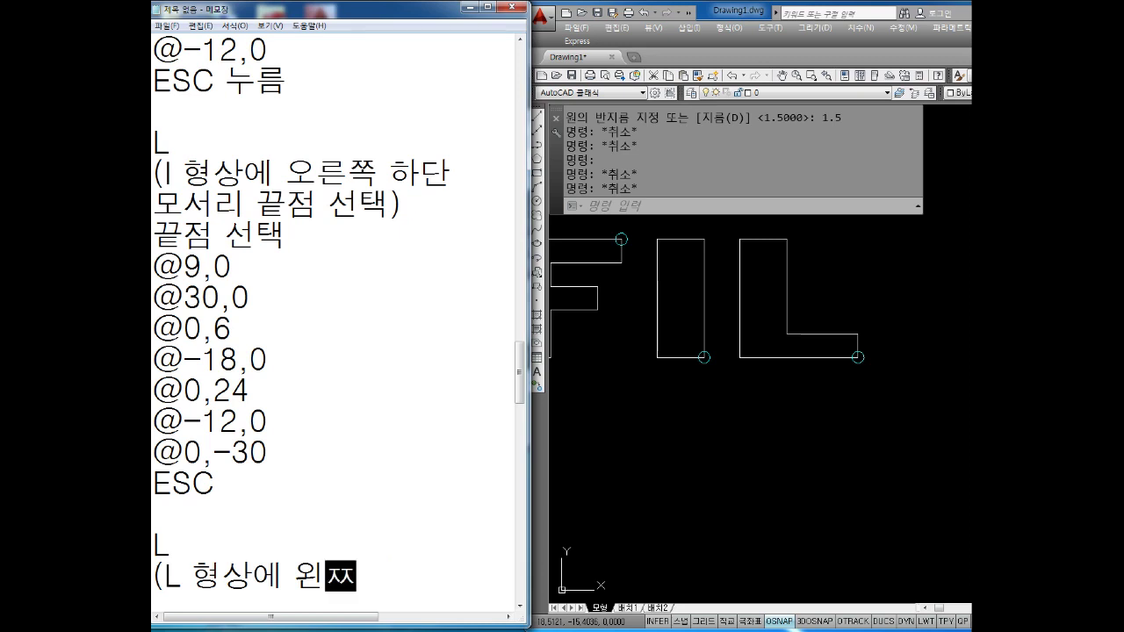
pyautogui.write('쪽 하더')
pyautogui.press('BackSpace')
pyautogui.write('단')
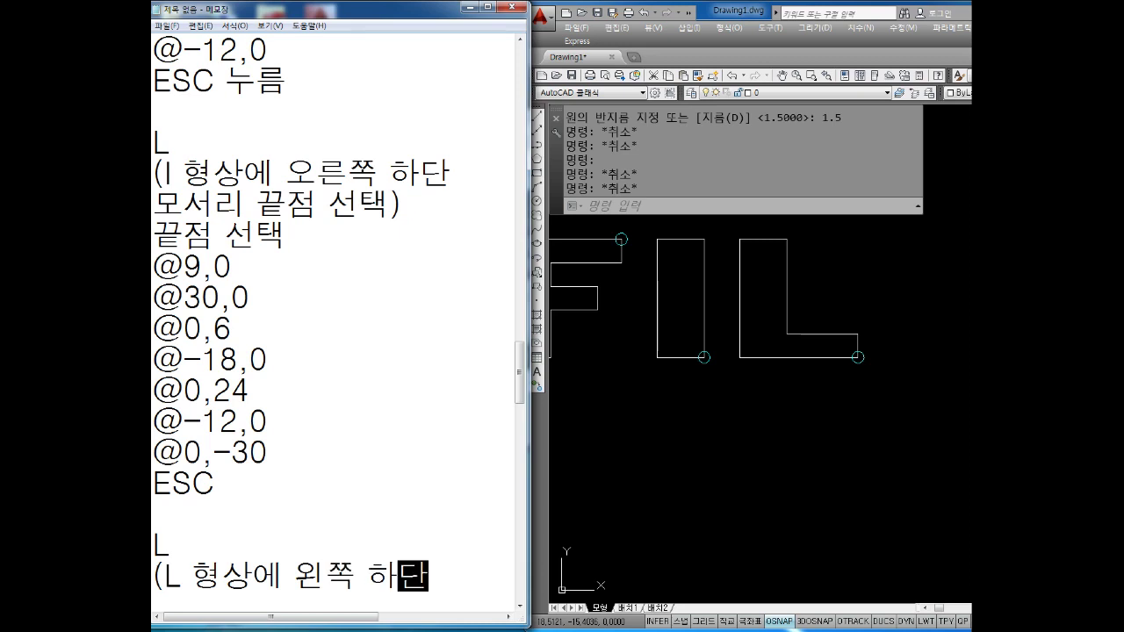
# - Finish the note with '모서리 끝점 선택)' and add a '끝점선택' line
pyautogui.press('Return')
pyautogui.write('못서리')
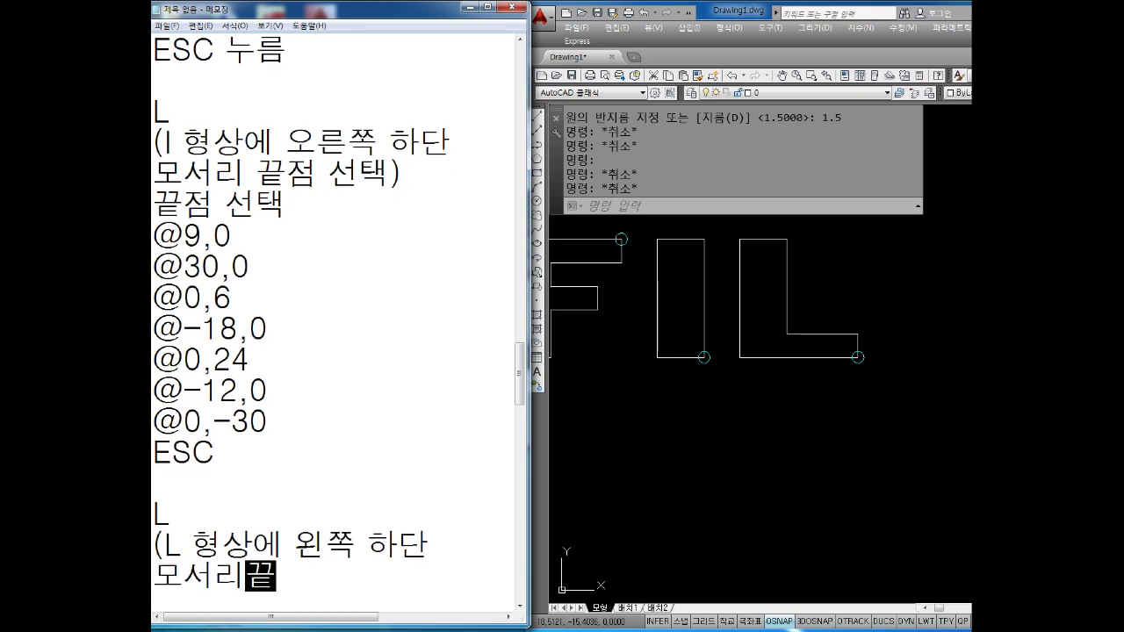
pyautogui.write(' ㄲ')
pyautogui.write('끝점 ')
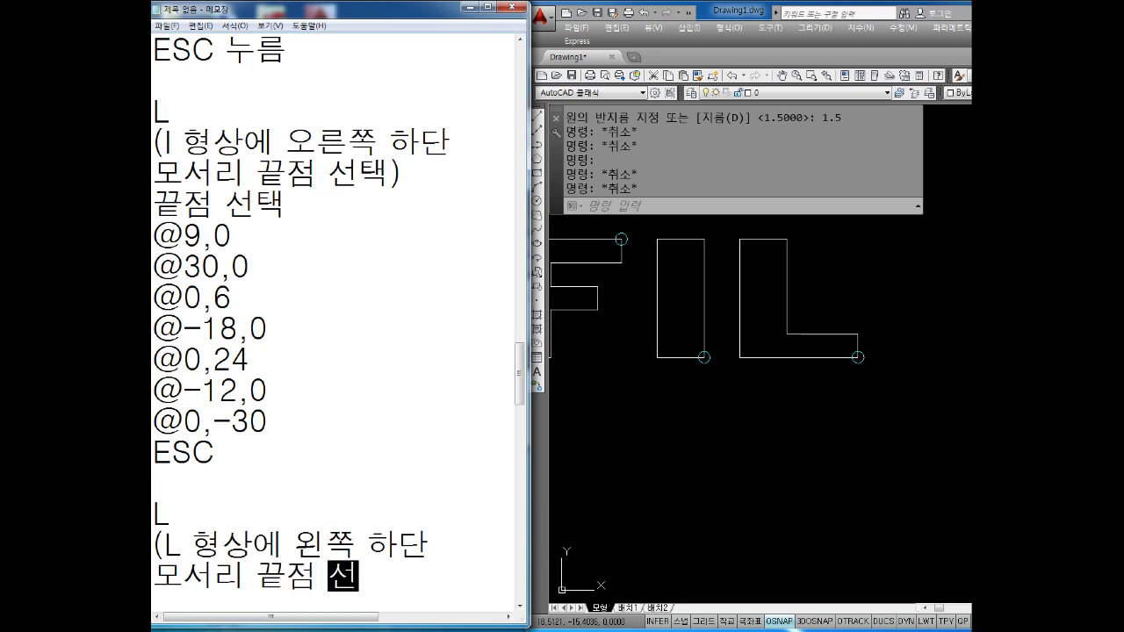
pyautogui.write('선택)')
pyautogui.press('Return')
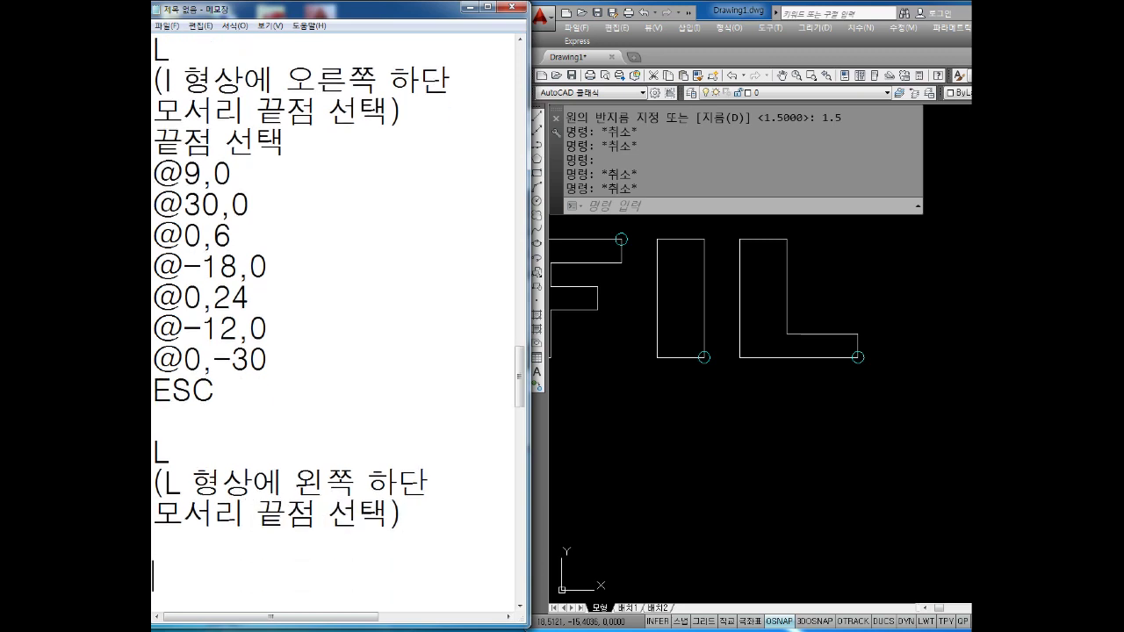
pyautogui.write('끝')
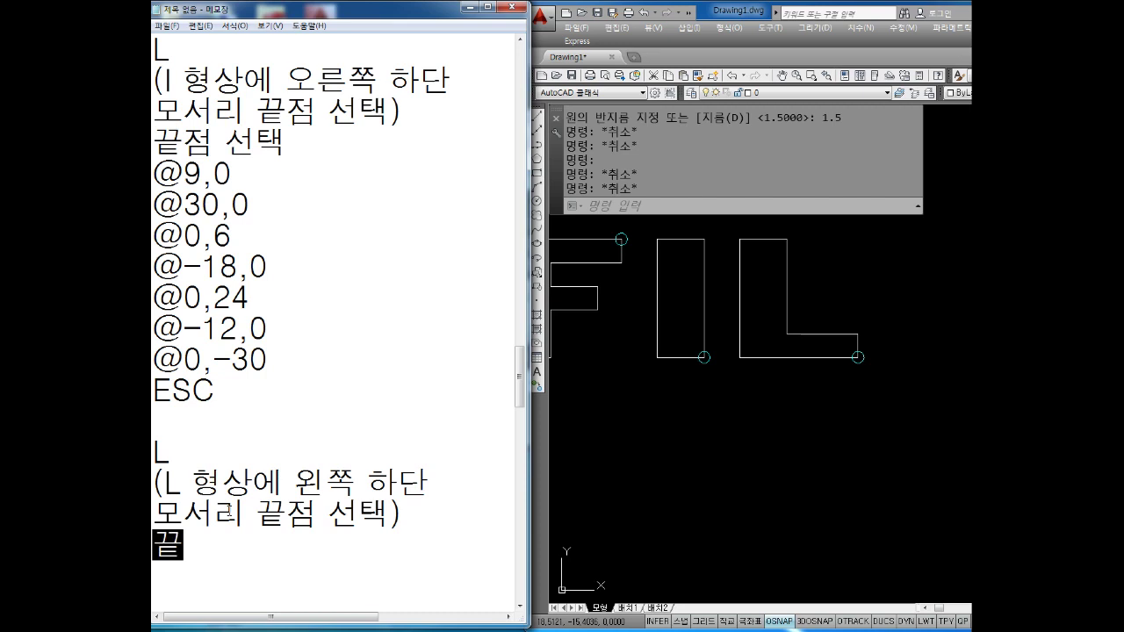
pyautogui.write('점선ㅌ택')
pyautogui.press('Return')
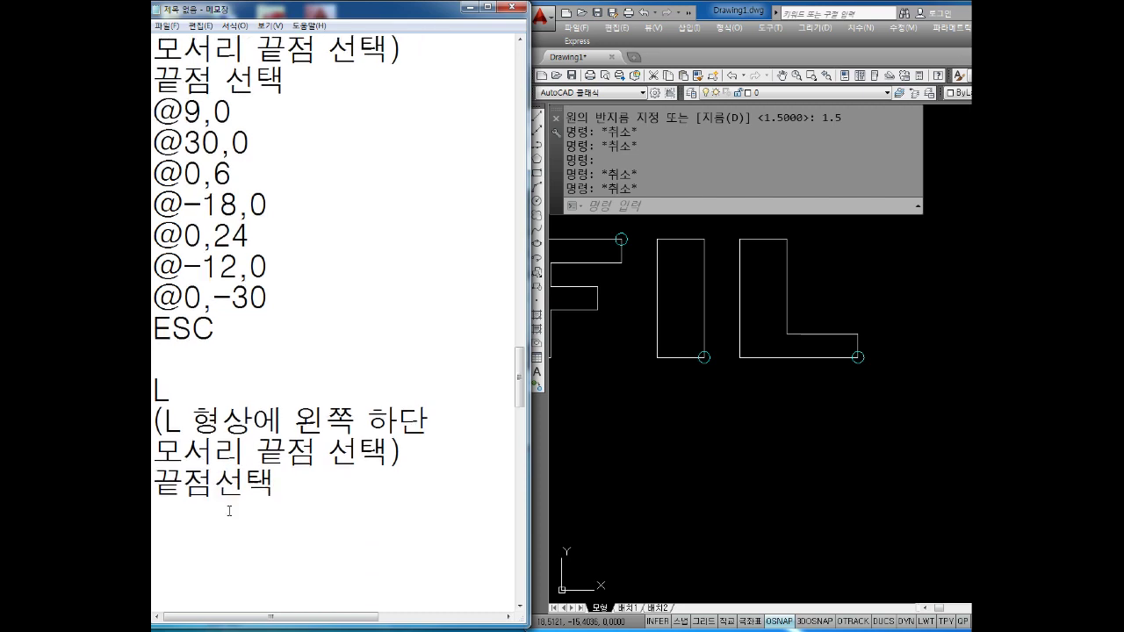
pyautogui.write('@9')
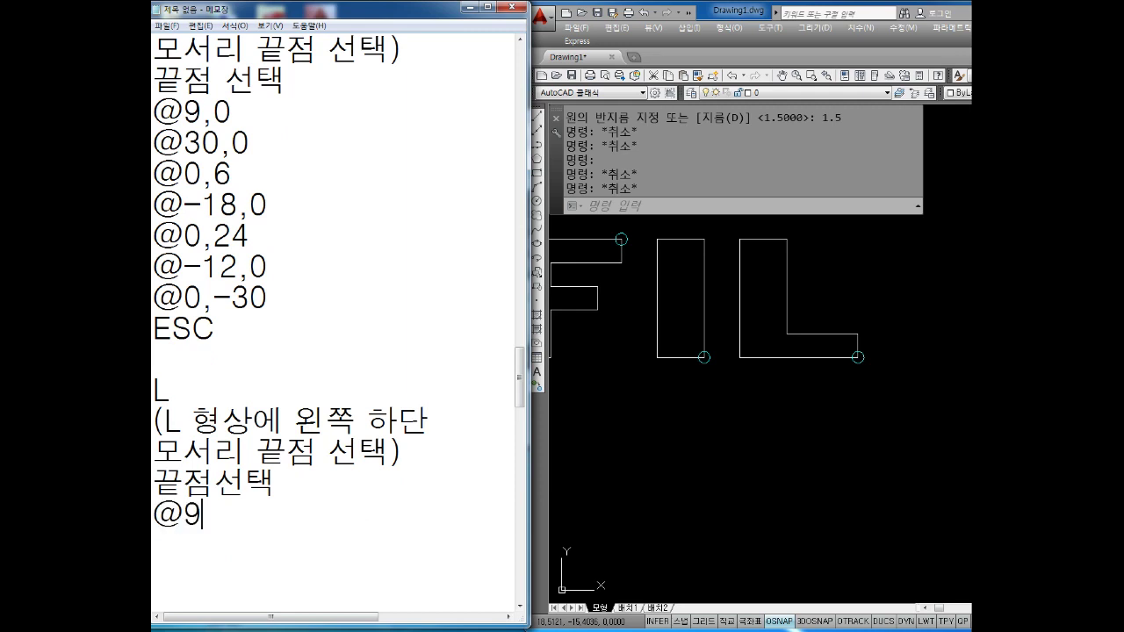
pyautogui.write(',0')
pyautogui.press('Return')
pyautogui.write('@')
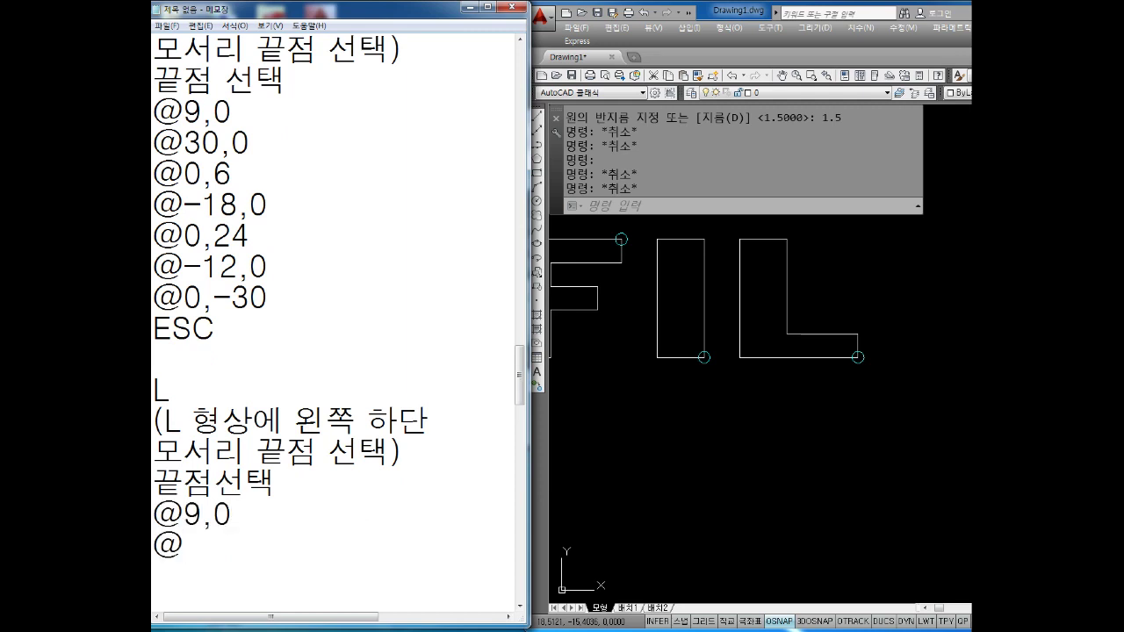
pyautogui.write('30,')
pyautogui.write('0')
pyautogui.press('Return')
pyautogui.write('@')
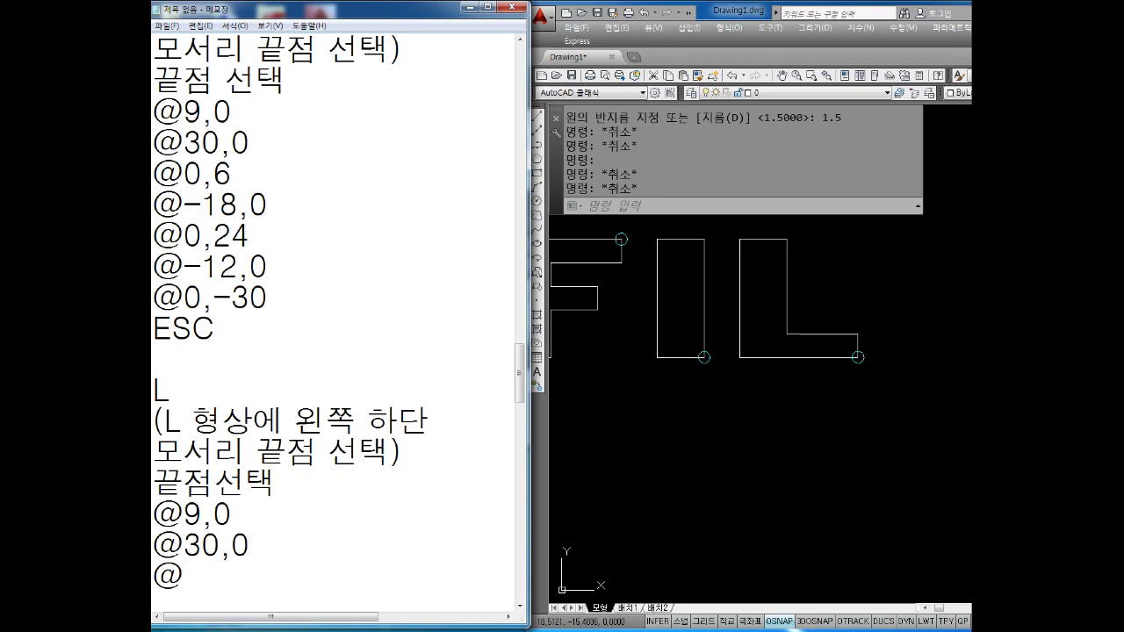
pyautogui.write('0,6')
pyautogui.press('Return')
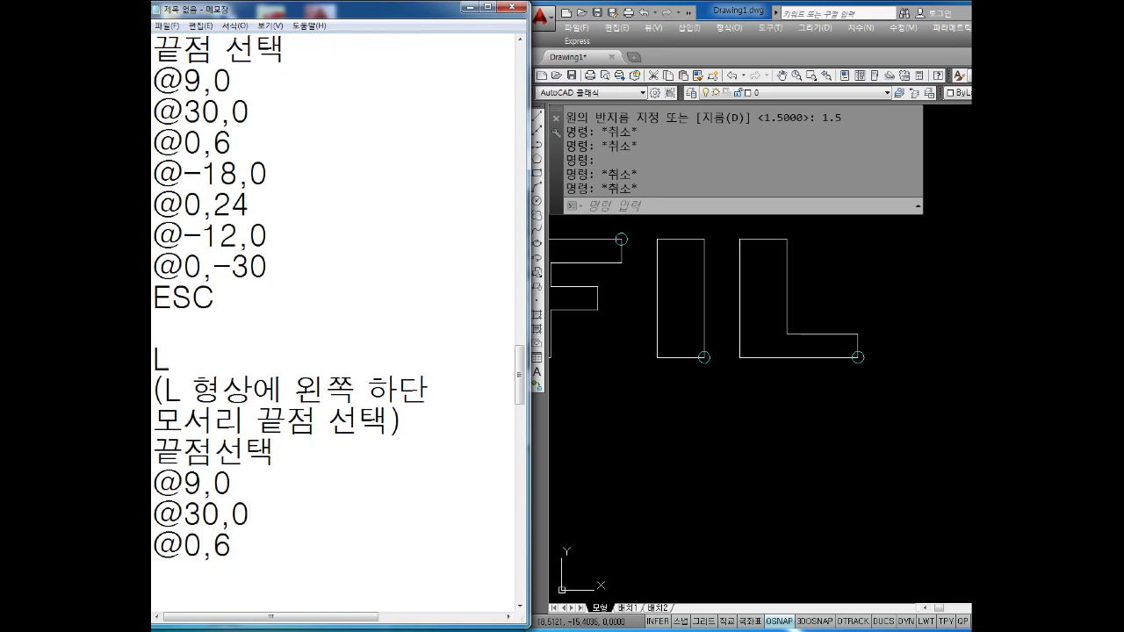
pyautogui.write('@')
pyautogui.write('-18,0')
pyautogui.press('Return')
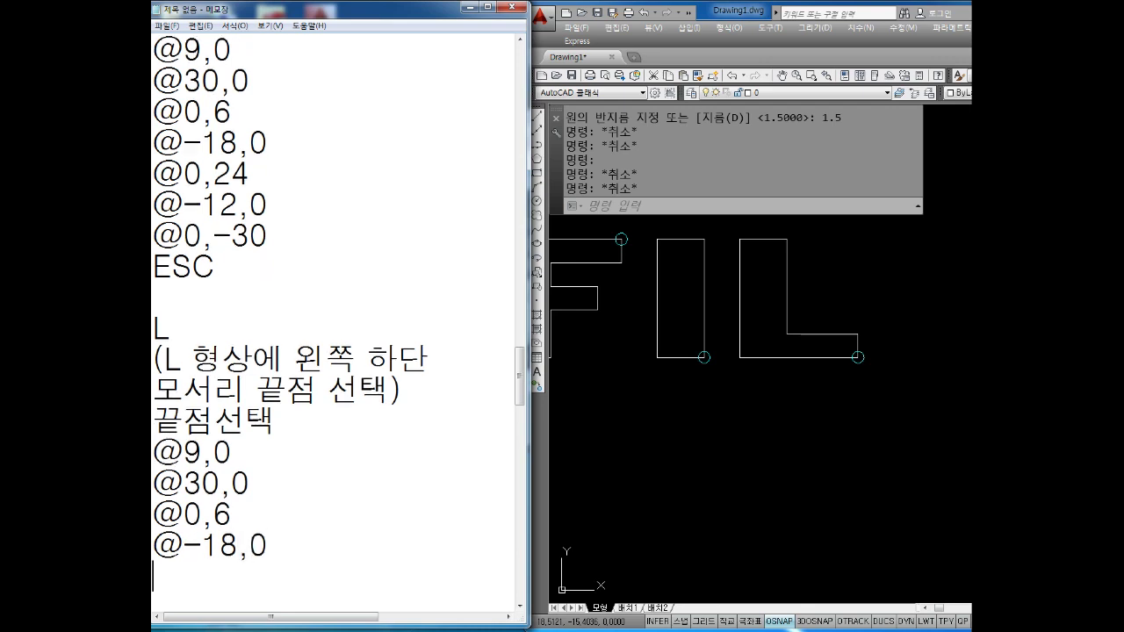
pyautogui.write('@0,6')
pyautogui.press('Return')
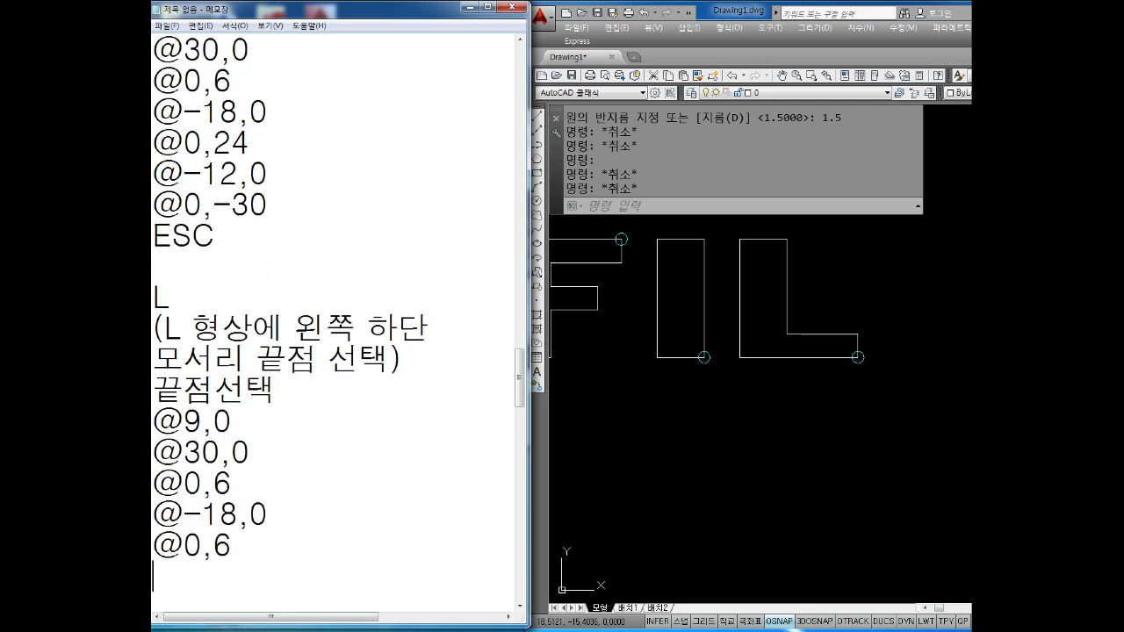
pyautogui.write('0000')
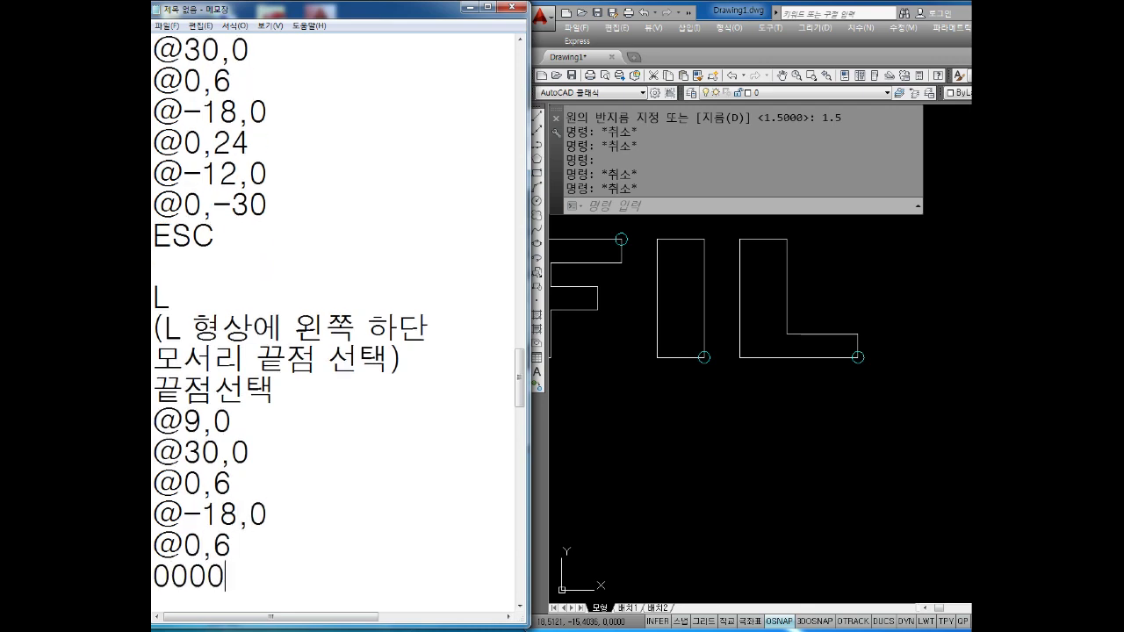
pyautogui.press('BackSpace')
pyautogui.press('BackSpace')
pyautogui.press('BackSpace')
pyautogui.press('BackSpace')
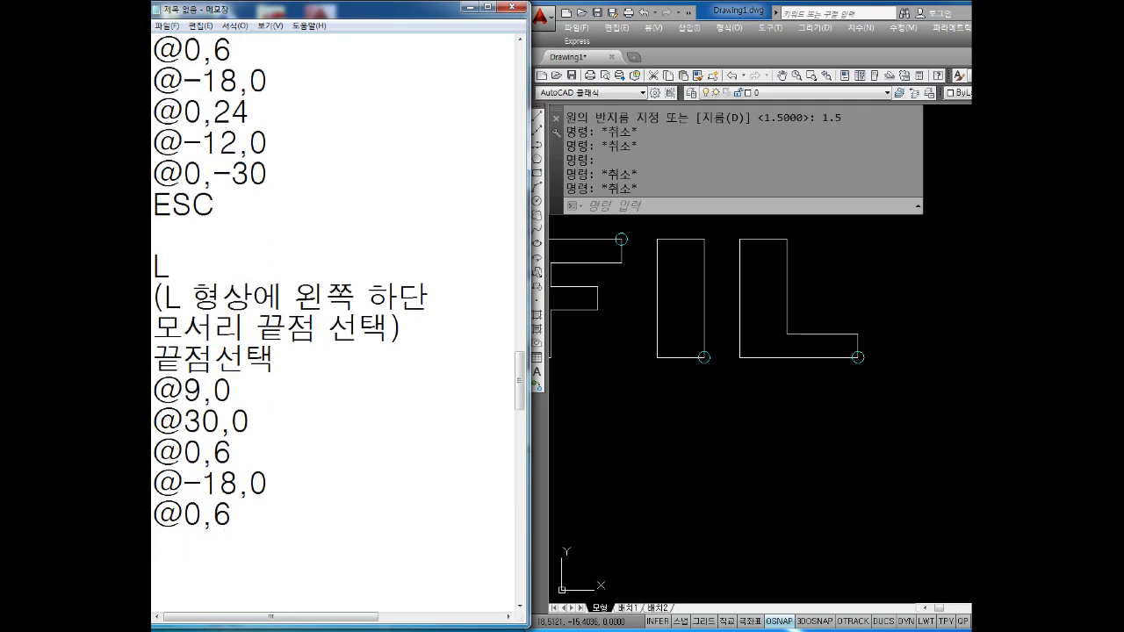
pyautogui.write('@12,0')
pyautogui.press('Return')
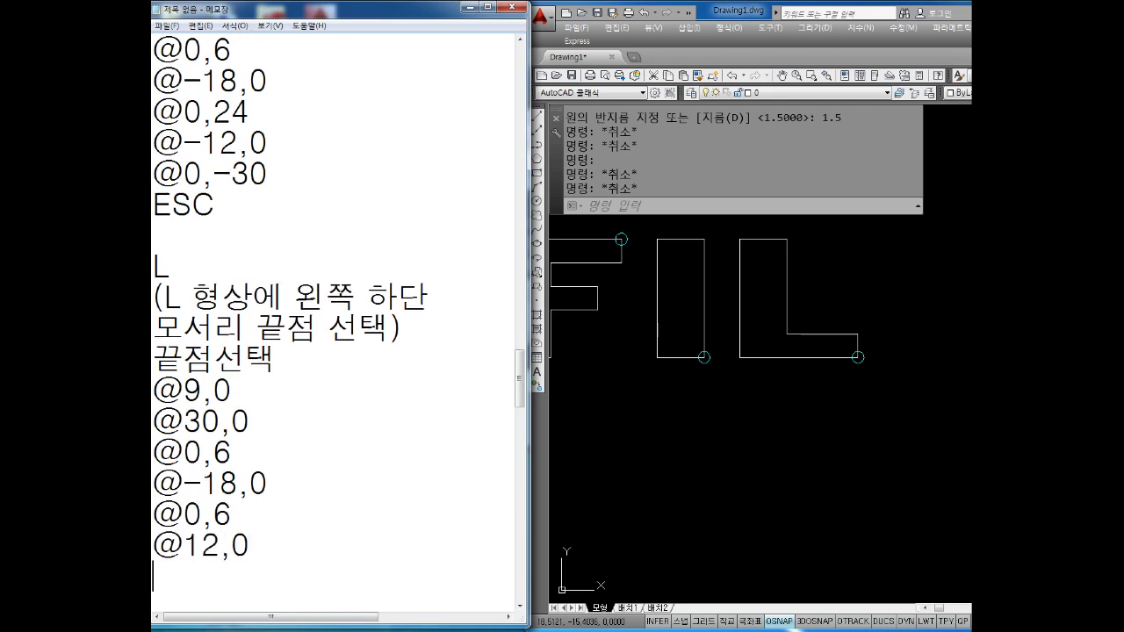
pyautogui.write('@0,6')
pyautogui.press('Return')
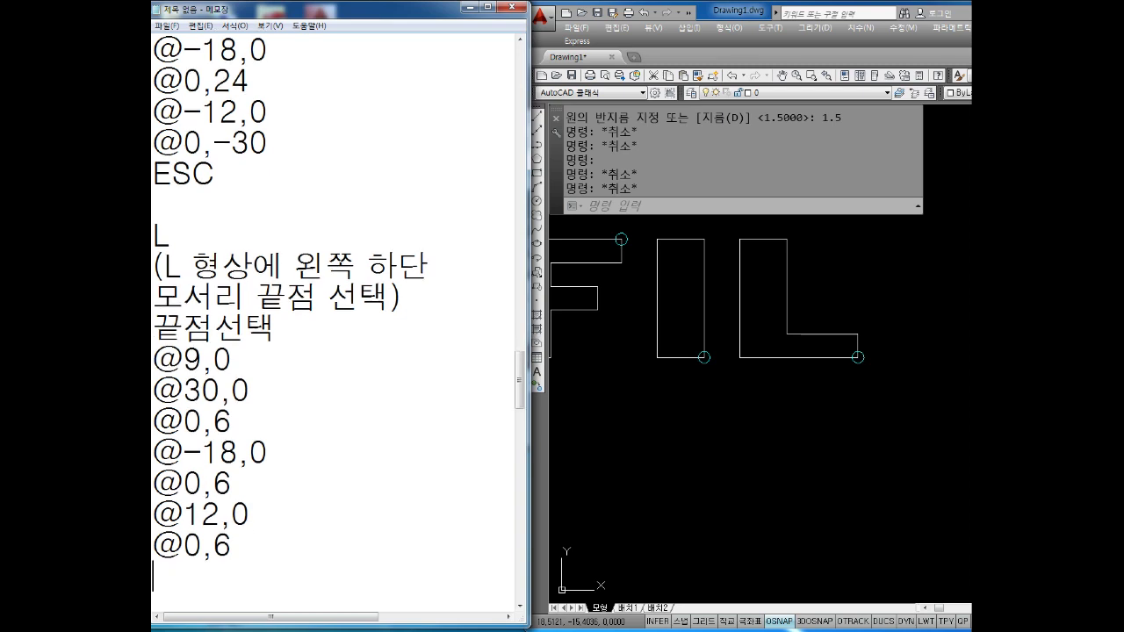
pyautogui.write('@-12')
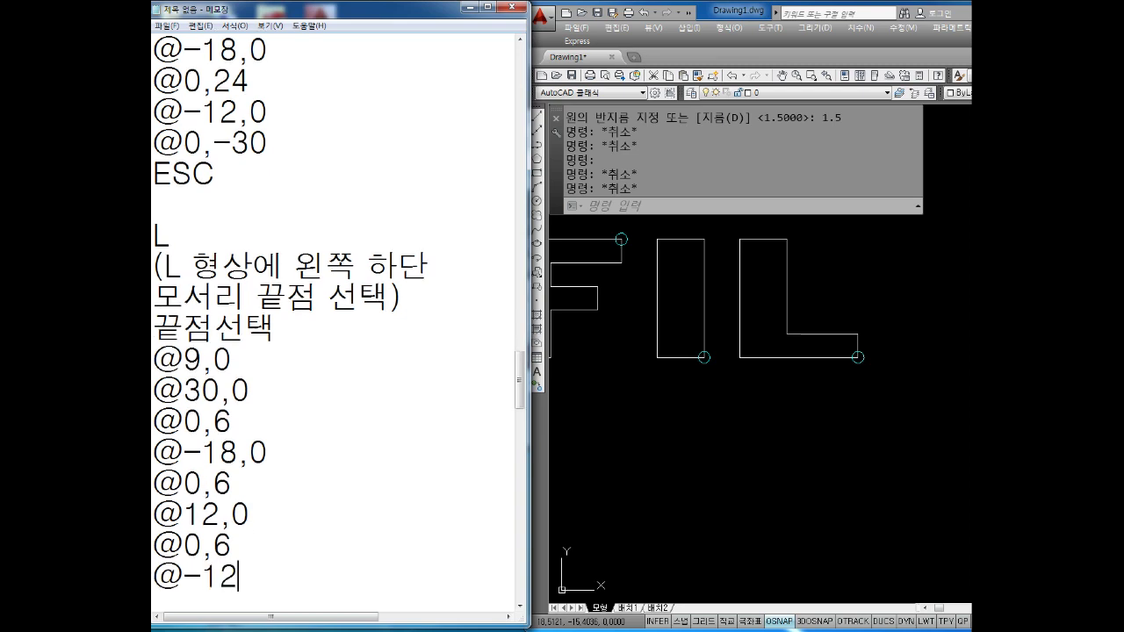
pyautogui.write(',0')
pyautogui.press('Return')
pyautogui.write('@')
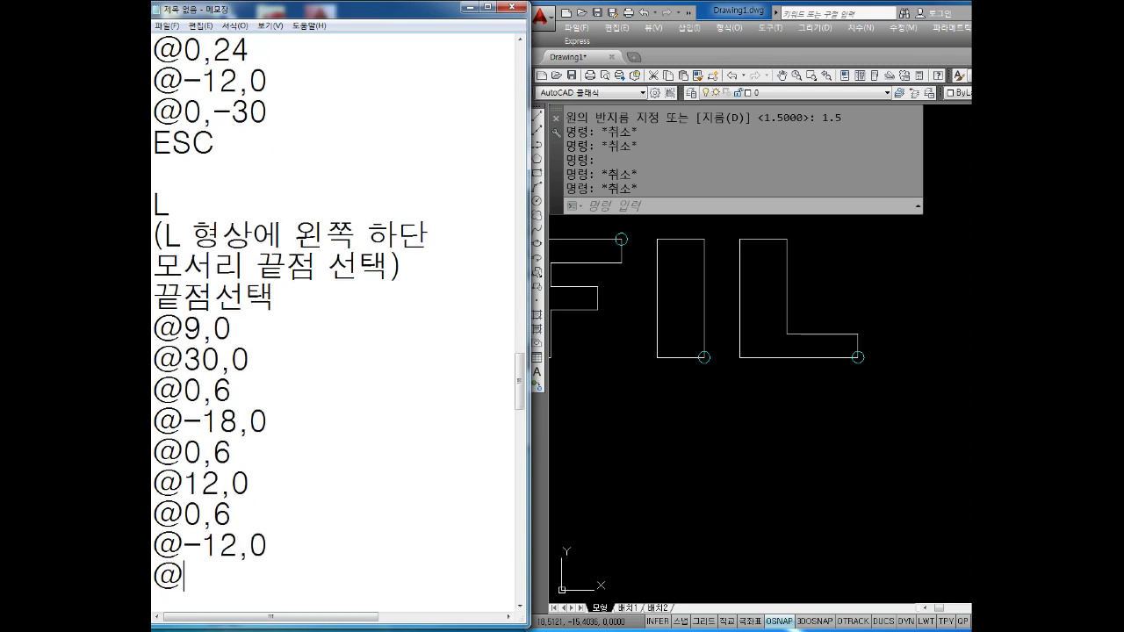
pyautogui.write('0,6')
pyautogui.press('Return')
pyautogui.write('@')
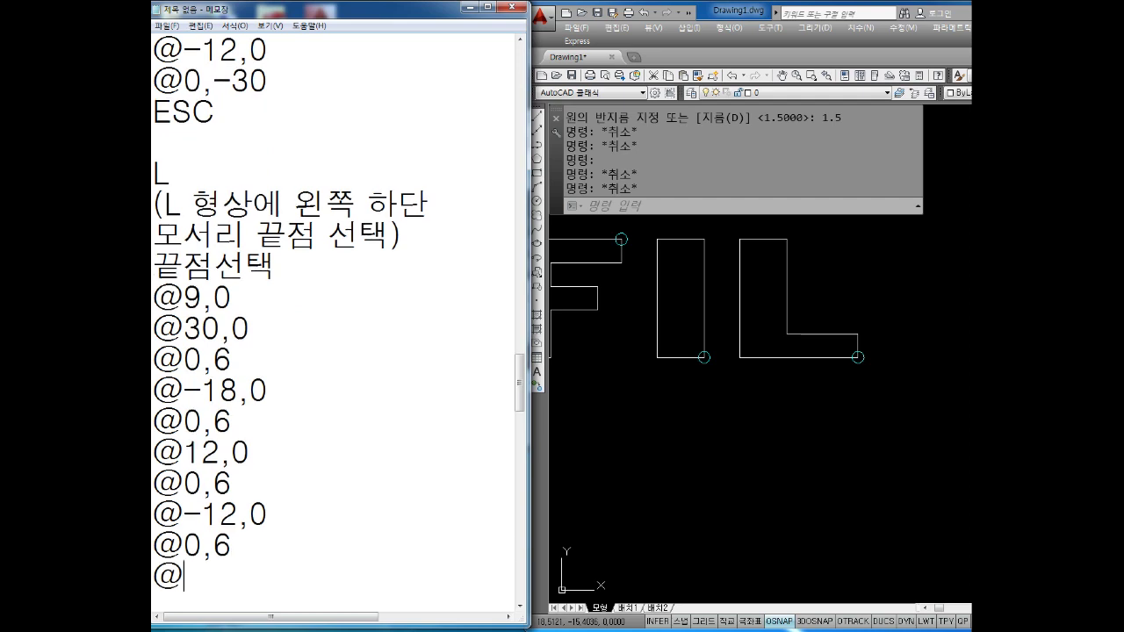
pyautogui.write('18')
pyautogui.write(',0')
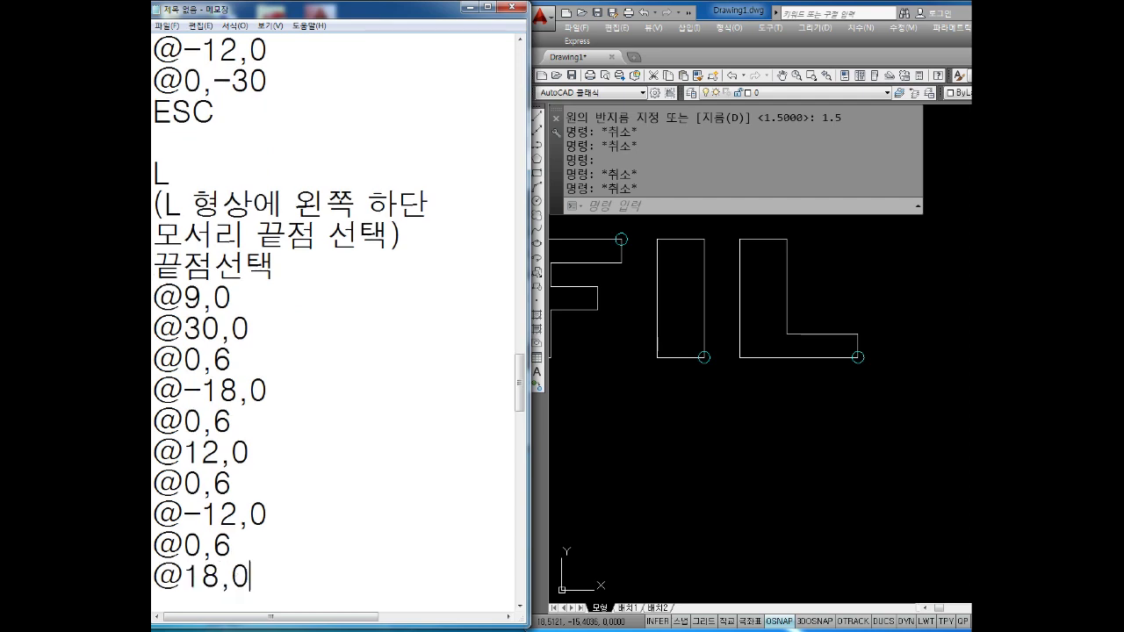
pyautogui.press('Return')
pyautogui.write('@0')
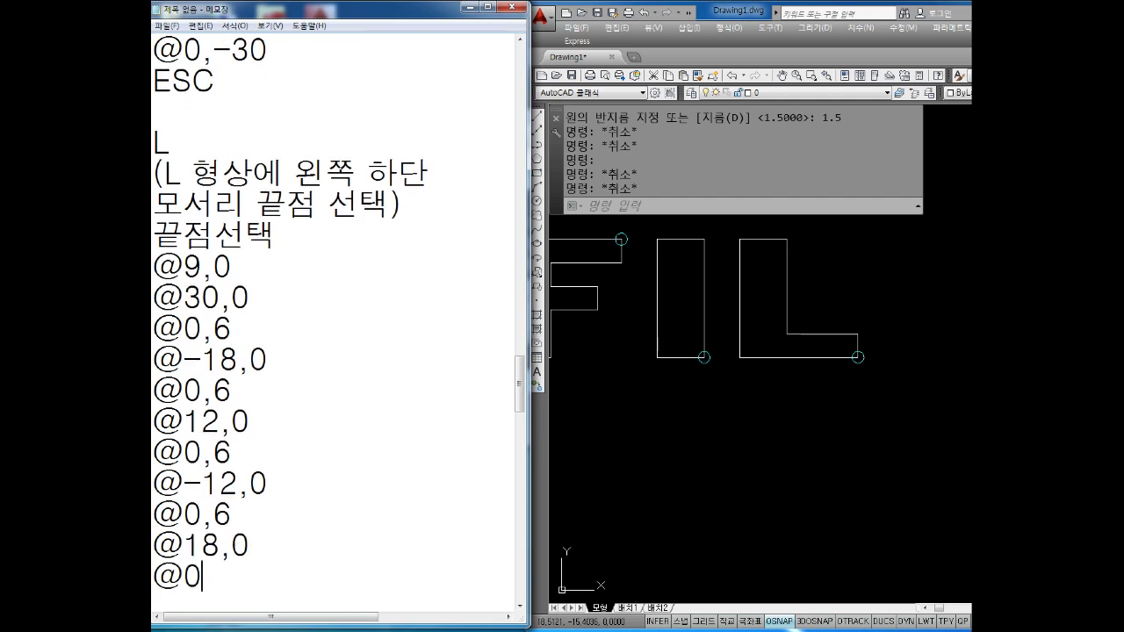
pyautogui.write(',6')
pyautogui.press('Return')
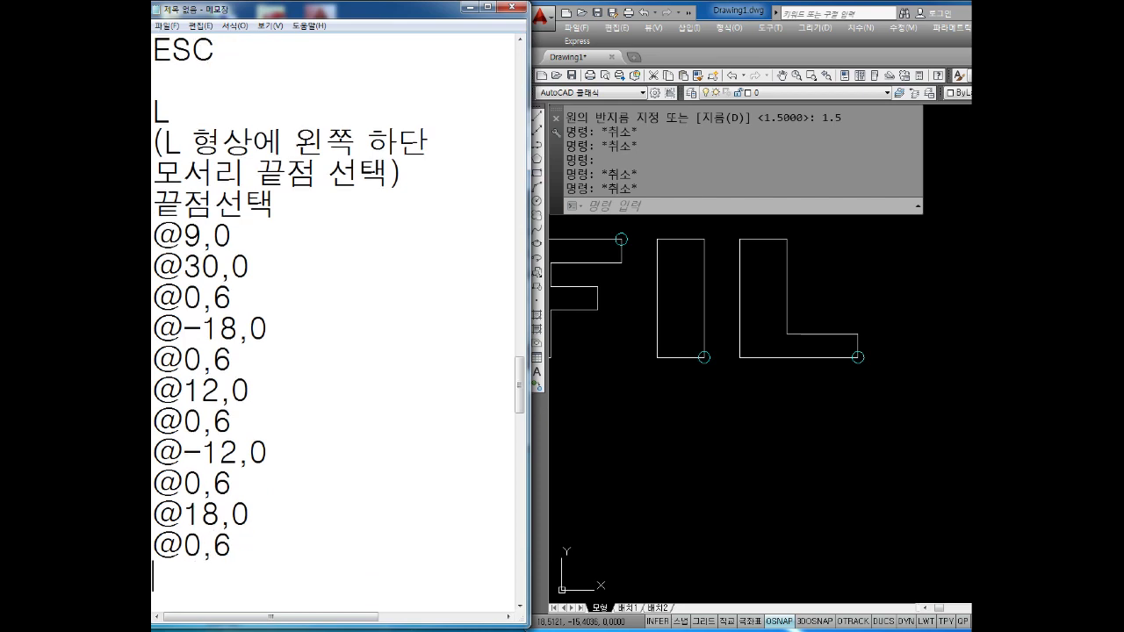
# - Finish the list with @-30,0 and @0,-30, then begin an ESC instruction line
pyautogui.write('@-30')
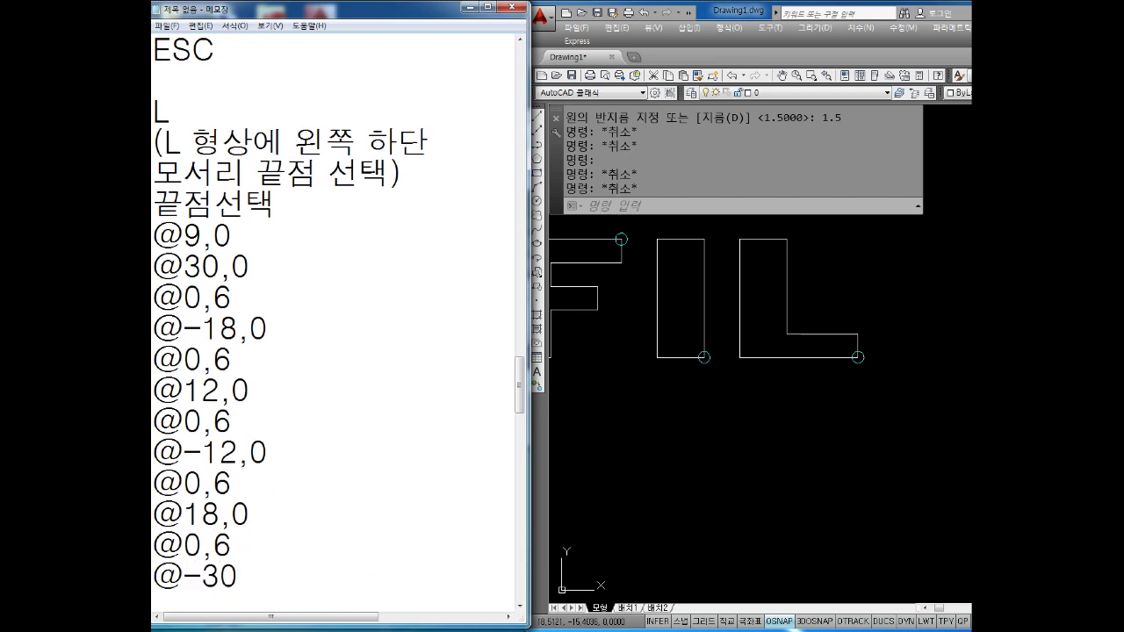
pyautogui.write(',0')
pyautogui.press('Return')
pyautogui.write('@0')
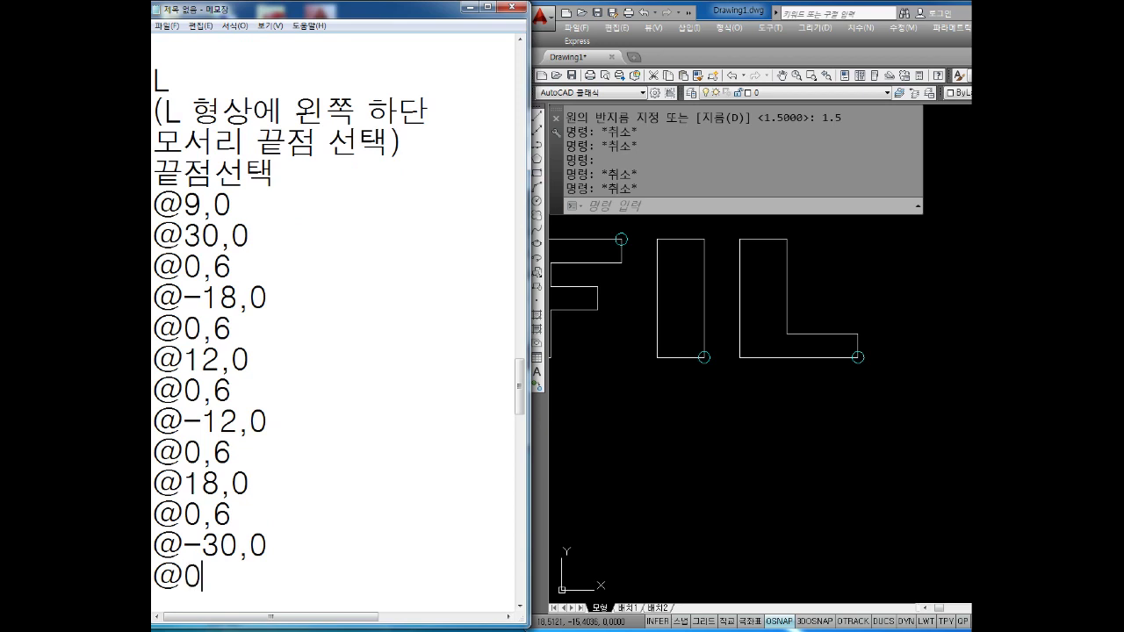
pyautogui.write(',-630')
pyautogui.press('BackSpace')
pyautogui.press('BackSpace')
pyautogui.press('BackSpace')
pyautogui.write('30')
pyautogui.press('Return')
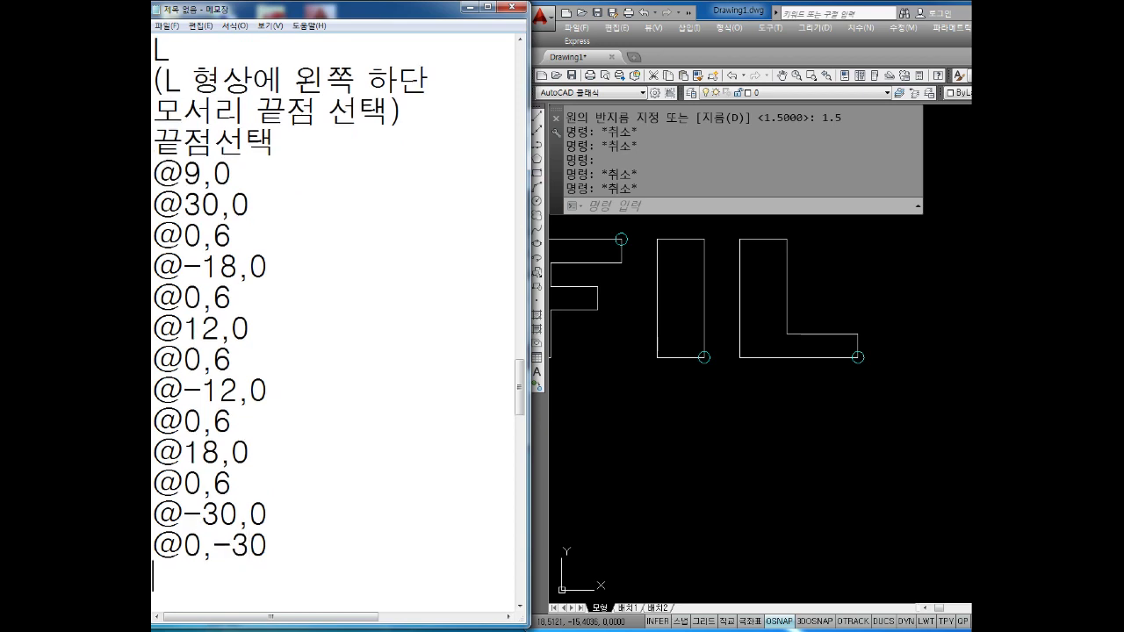
pyautogui.write('ESC')
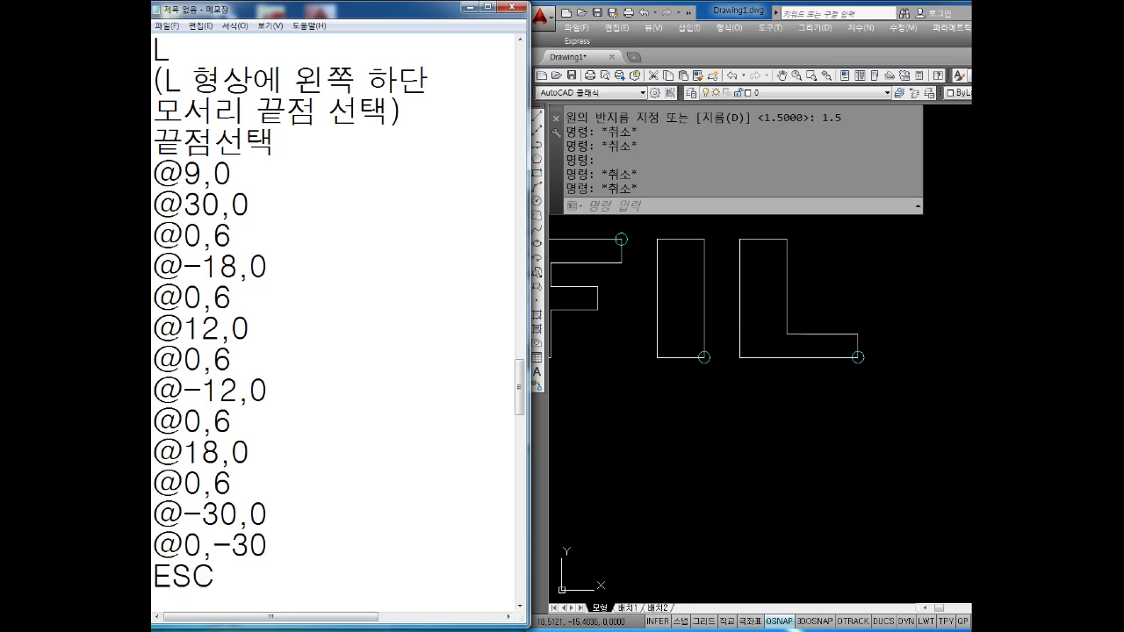
pyautogui.write(' 늪₩₩₩')
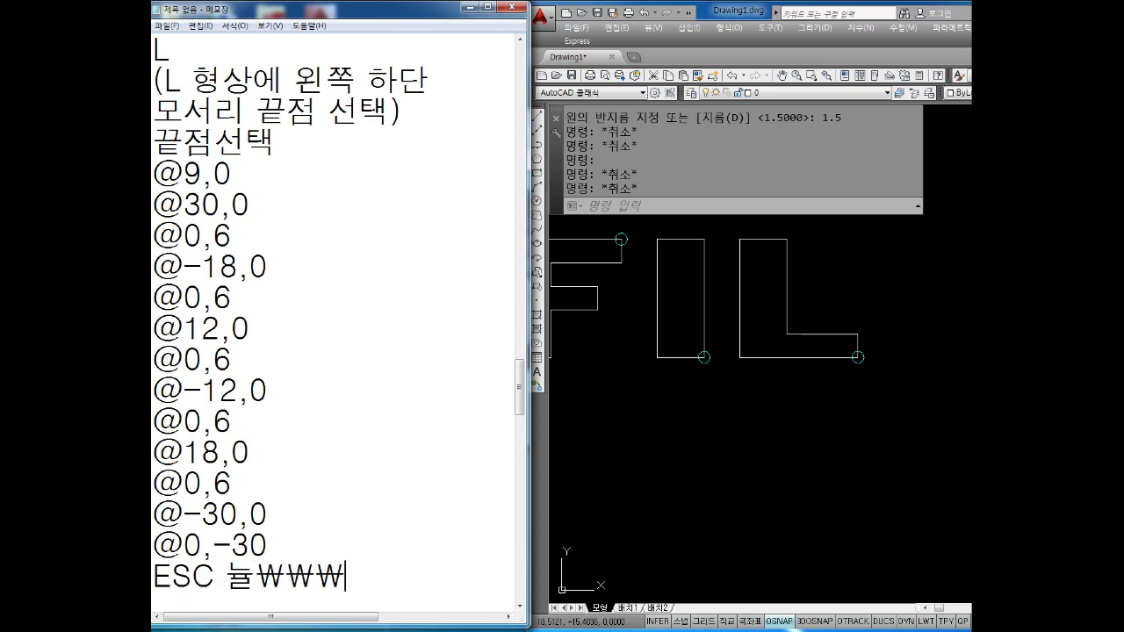
pyautogui.press('BackSpace')
pyautogui.press('BackSpace')
pyautogui.press('BackSpace')
pyautogui.press('BackSpace')
# - Finish the '누름' note, then start a line at the L's bottom-right corner with @9,0
pyautogui.write('누름')
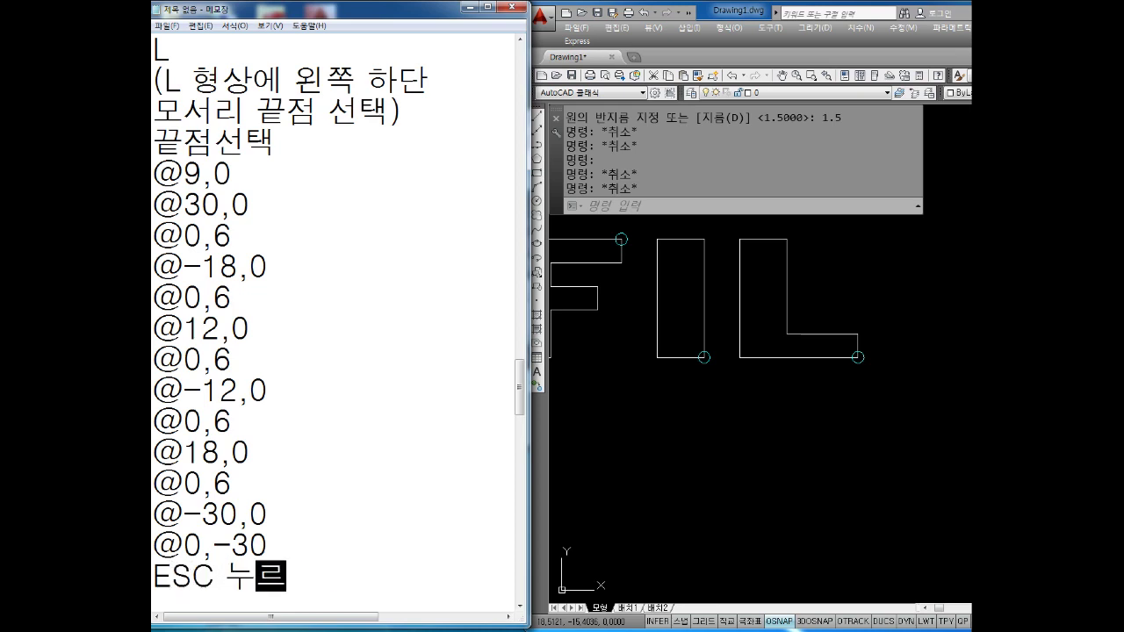
pyautogui.click(593, 466)
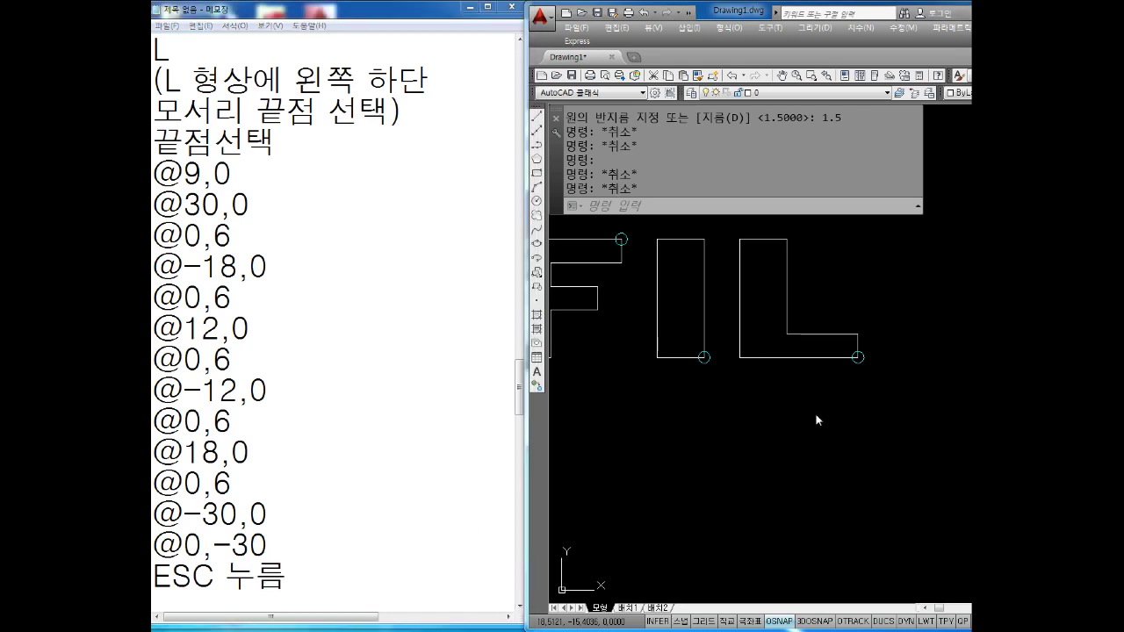
pyautogui.moveTo(815, 372); pyautogui.dragTo(718, 380, button='middle')
pyautogui.press('Escape')
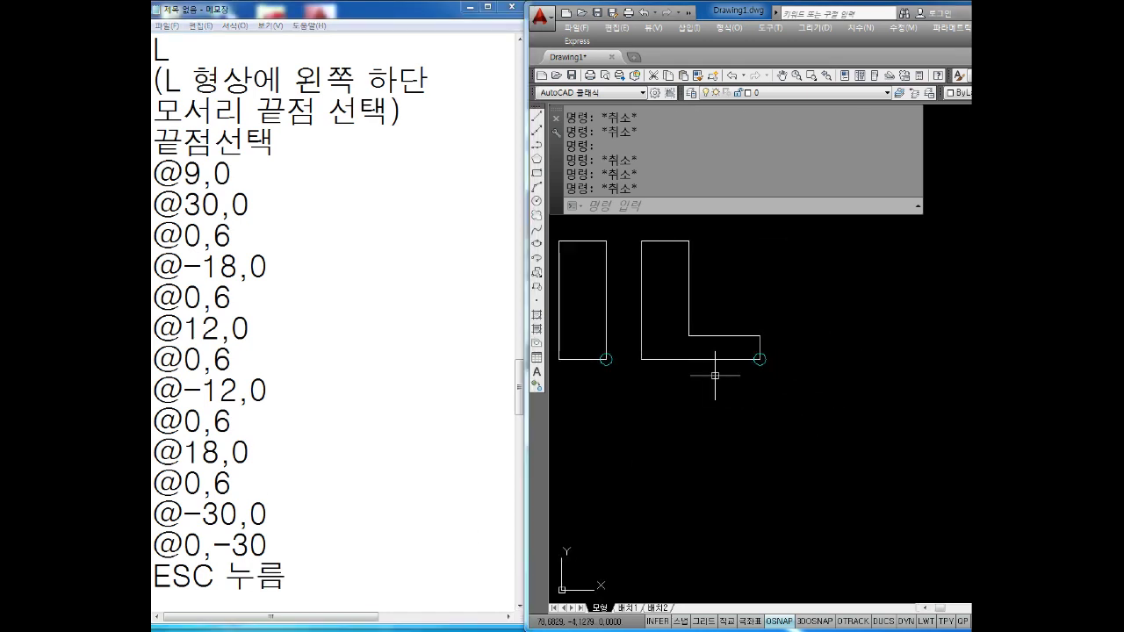
pyautogui.press('Escape')
pyautogui.press('Escape')
pyautogui.write('l')
pyautogui.press('Return')
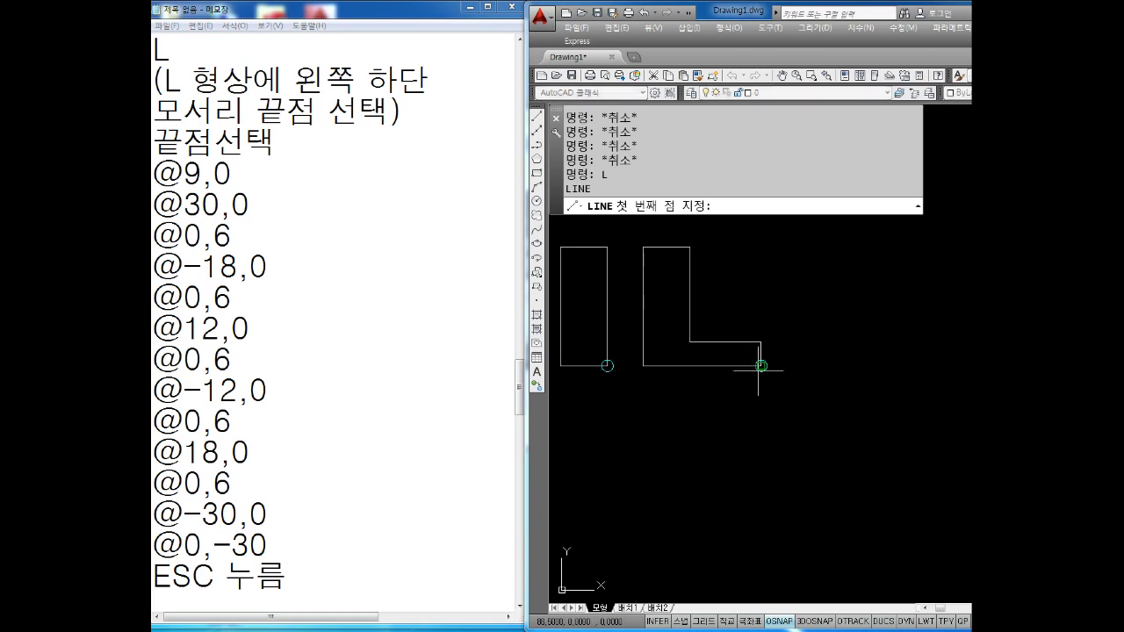
pyautogui.scroll(4, 759, 363)
pyautogui.click(763, 356)
pyautogui.scroll(-4, 810, 387)
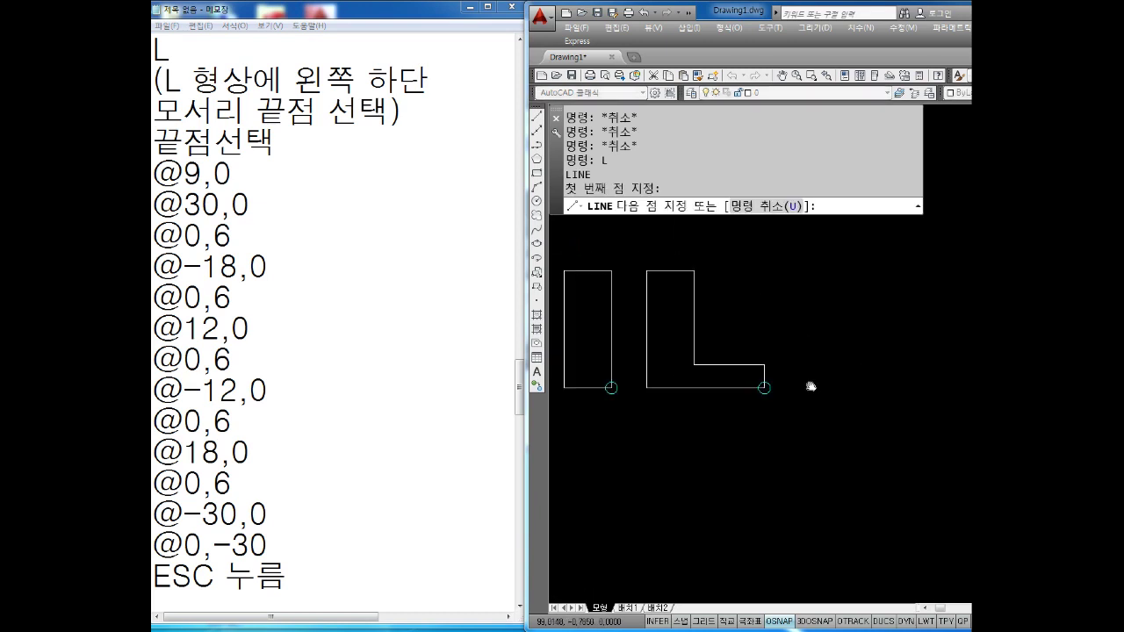
pyautogui.write('@')
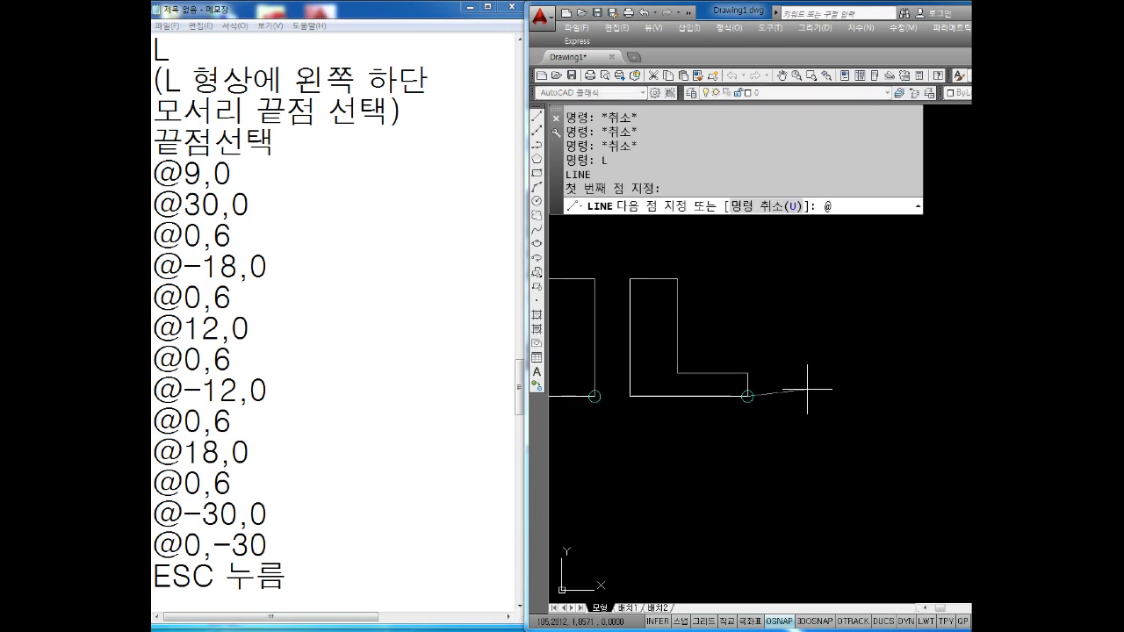
pyautogui.write('9,')
pyautogui.write('0')
pyautogui.press('Return')
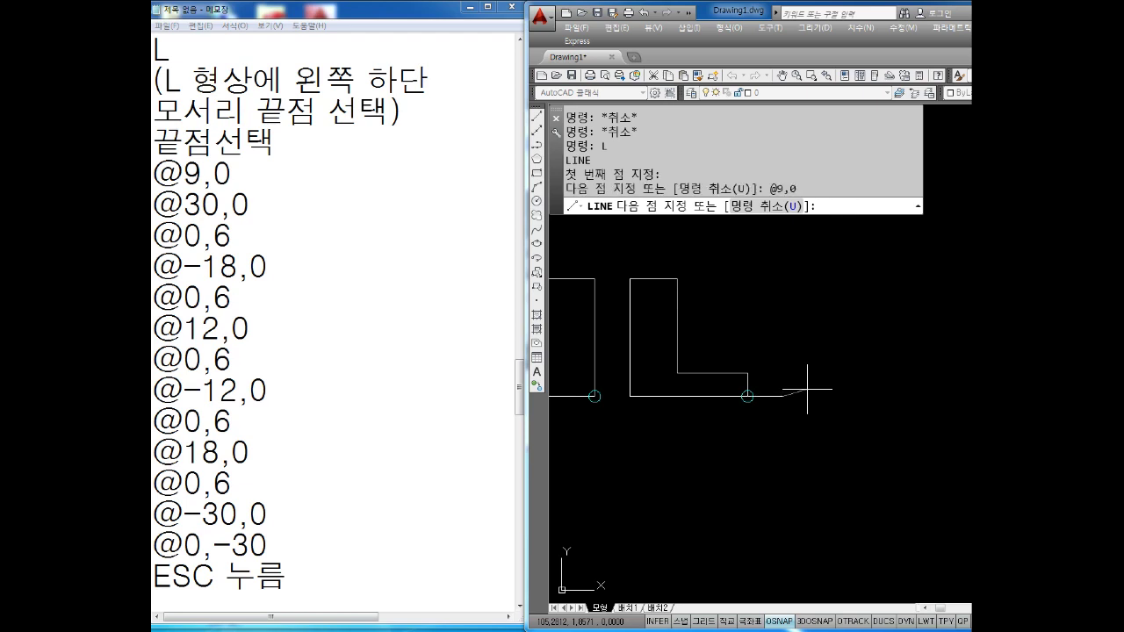
pyautogui.write('@30,0')
pyautogui.press('Return')
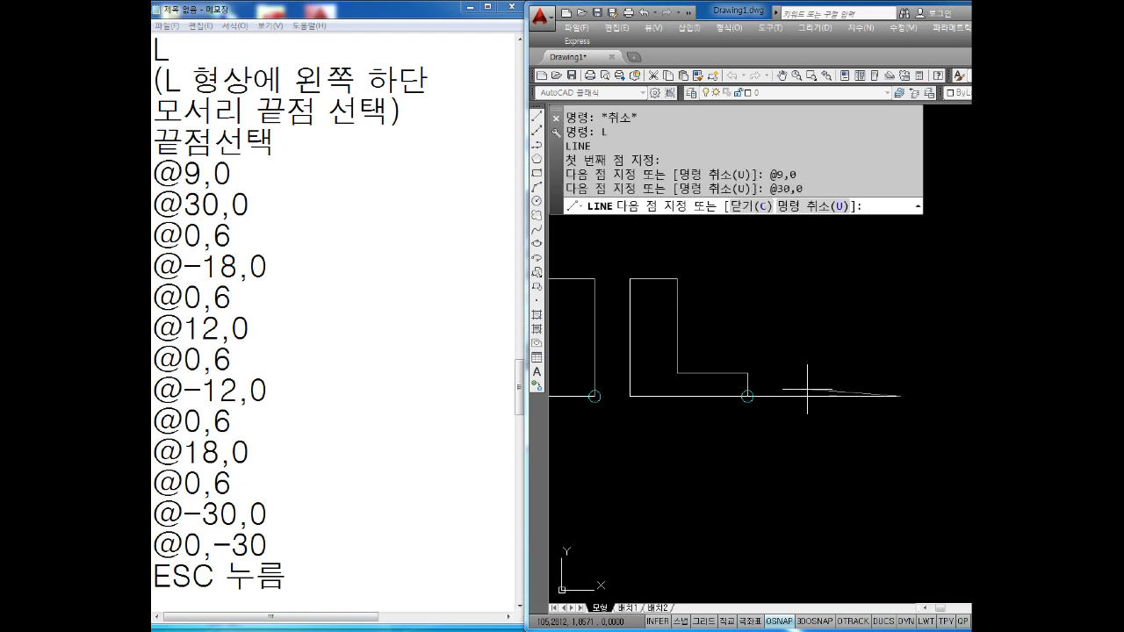
pyautogui.write('@0,6')
pyautogui.press('Return')
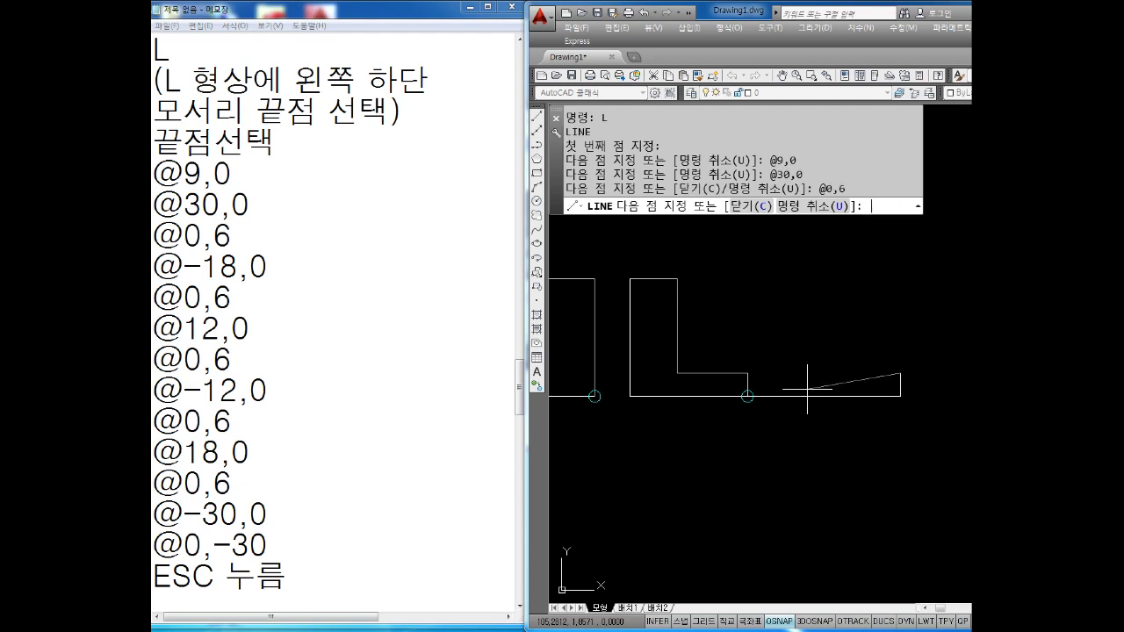
pyautogui.write('@-18')
pyautogui.write(',0')
pyautogui.press('Return')
pyautogui.write('@0')
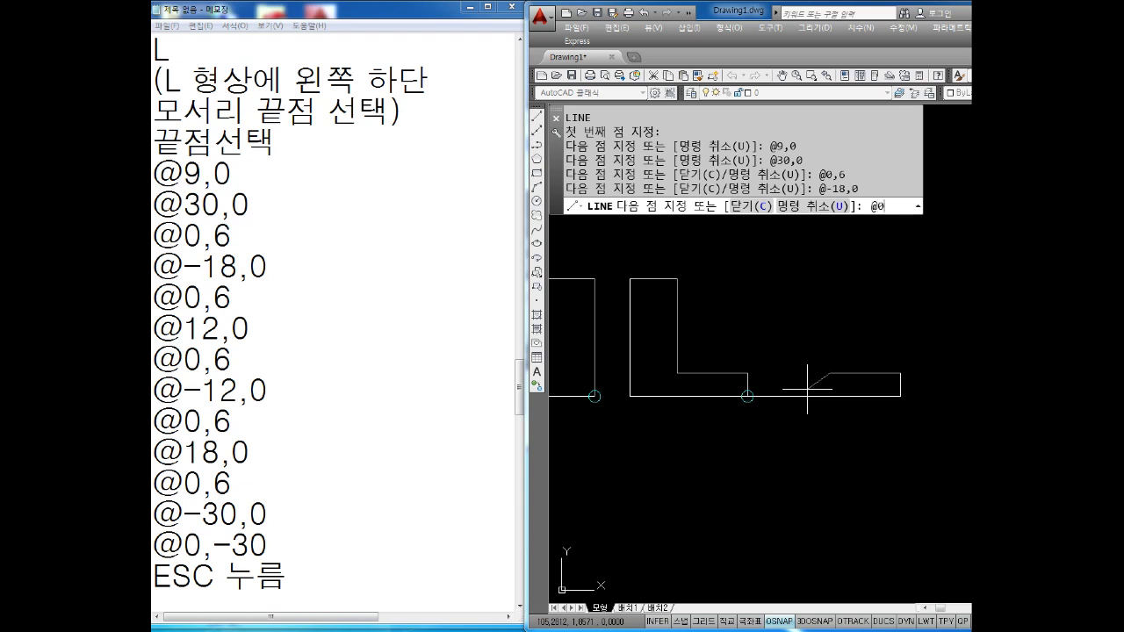
pyautogui.write(',6')
pyautogui.press('Return')
pyautogui.write('@1')
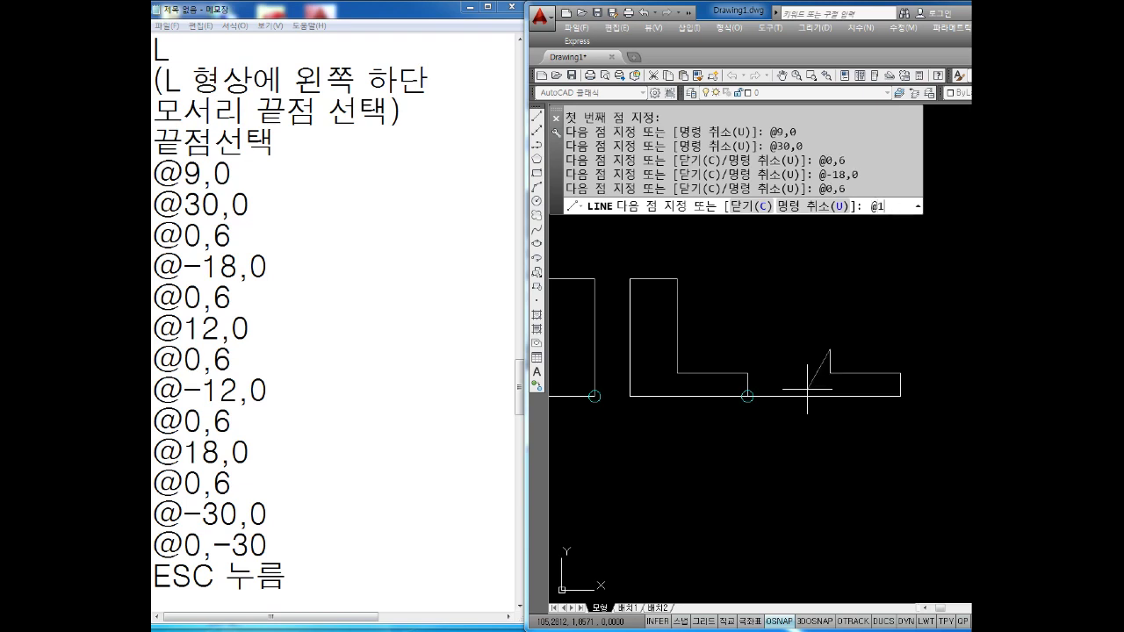
pyautogui.write('20,.0')
pyautogui.press('BackSpace')
pyautogui.press('BackSpace')
pyautogui.write(',0')
pyautogui.press('Return')
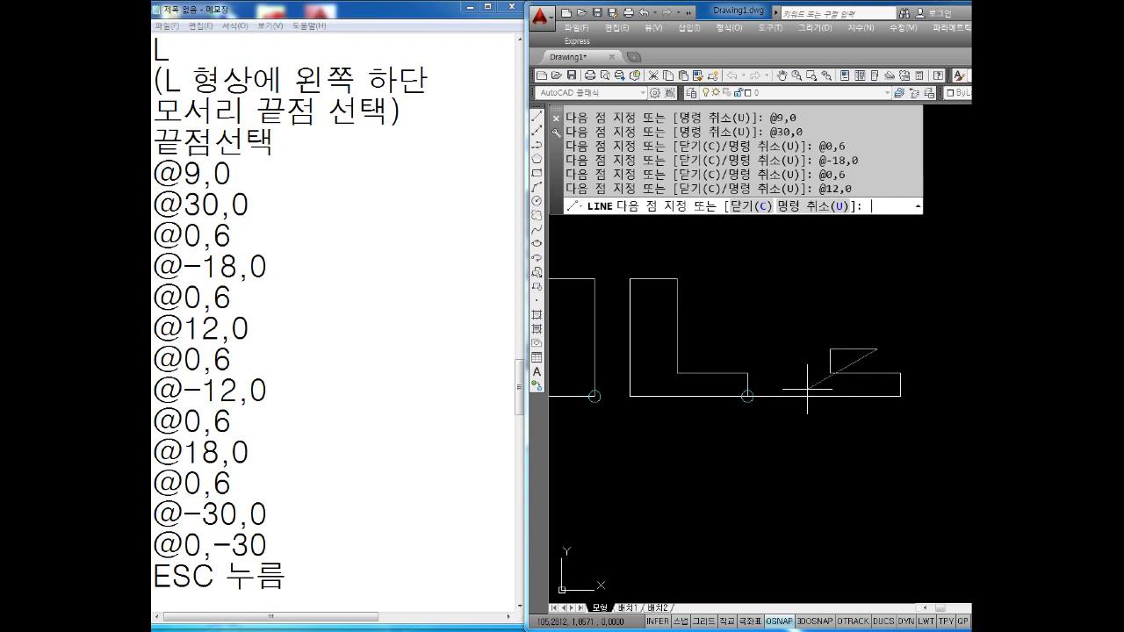
# - Continue the E upward: 6 up, 12 left, 6 up, 18 right, 6 up, 30 left
pyautogui.write('6')
pyautogui.press('Return')
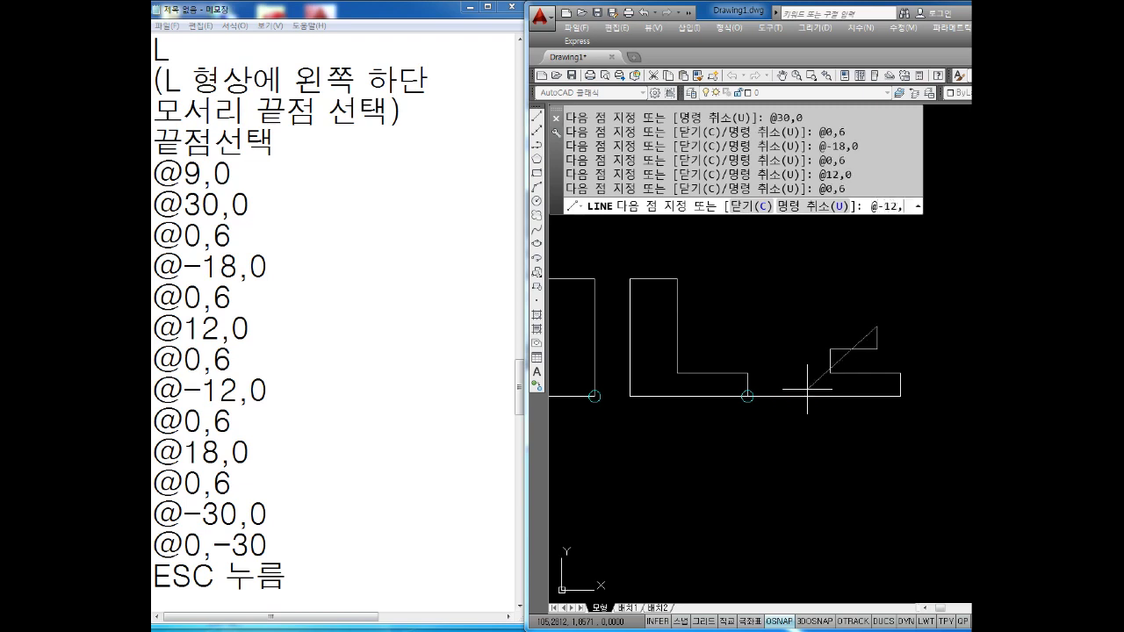
pyautogui.write('0')
pyautogui.press('Return')
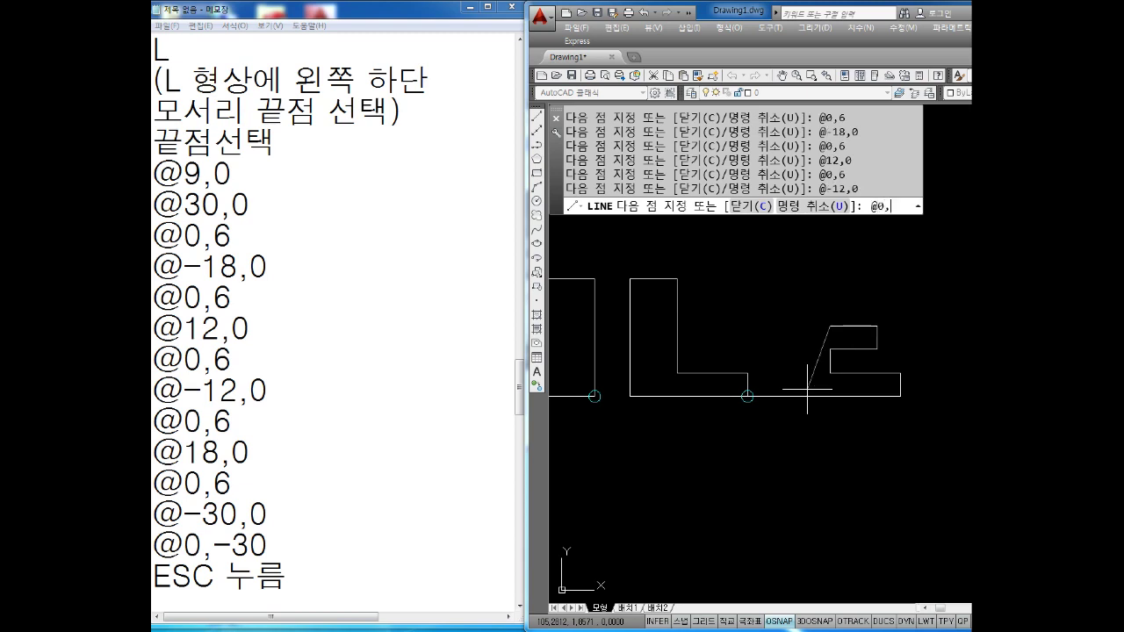
pyautogui.write('6')
pyautogui.press('Return')
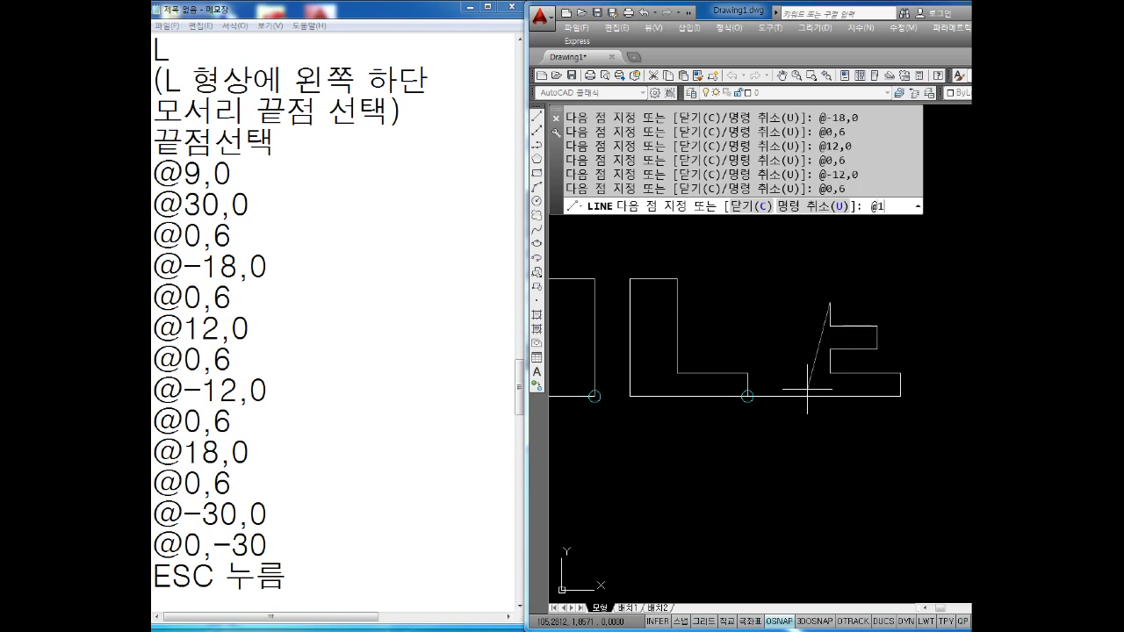
pyautogui.press('BackSpace')
pyautogui.press('Return')
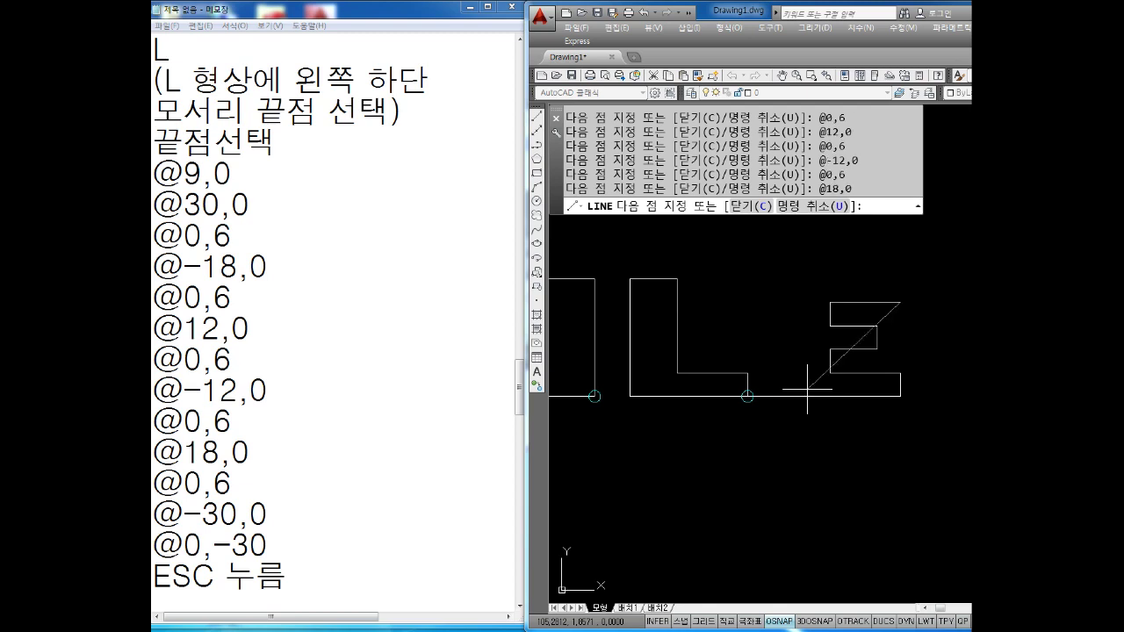
pyautogui.write('@0,6')
pyautogui.press('Return')
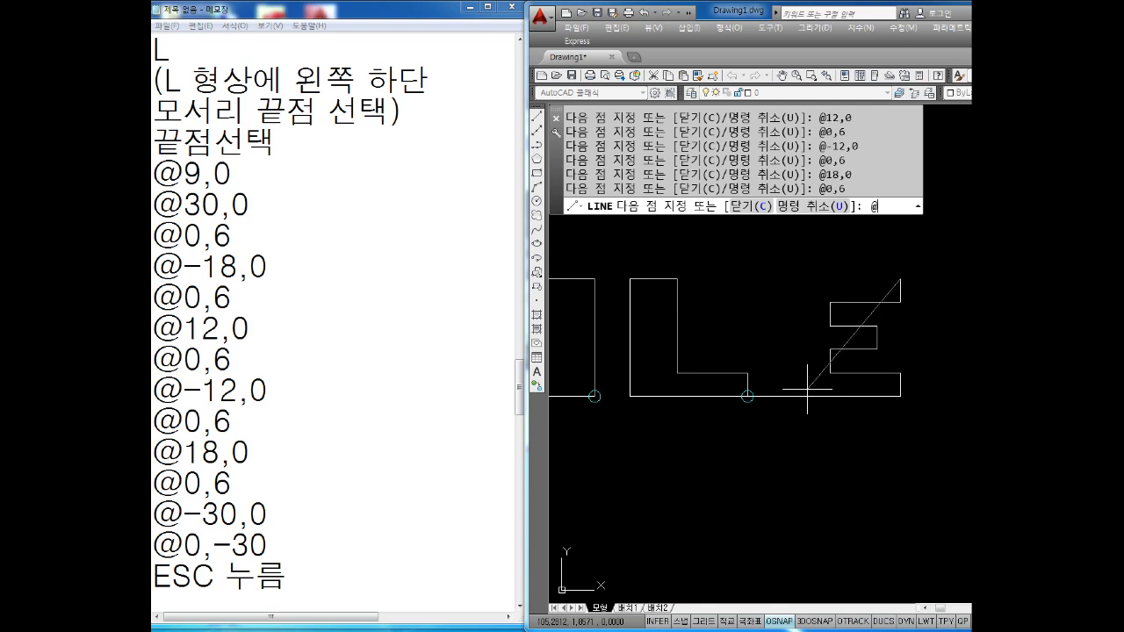
pyautogui.write('-30,0')
pyautogui.press('Return')
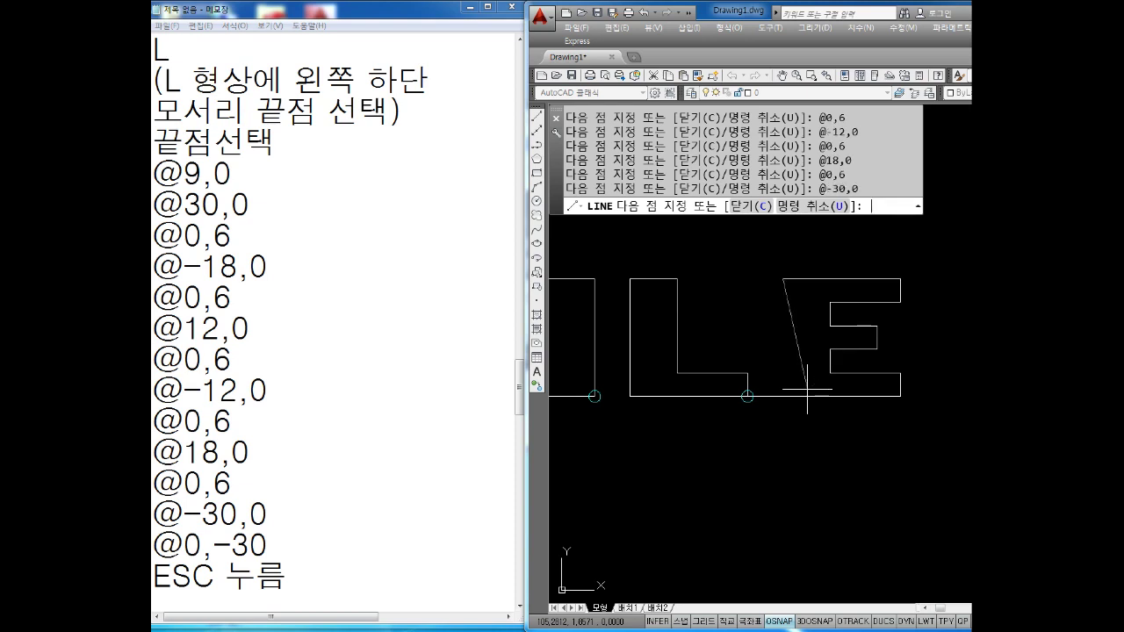
# - Close the E with @0,-30, end LINE, and select the stray short line
pyautogui.write('@')
pyautogui.rightClick(816, 109)
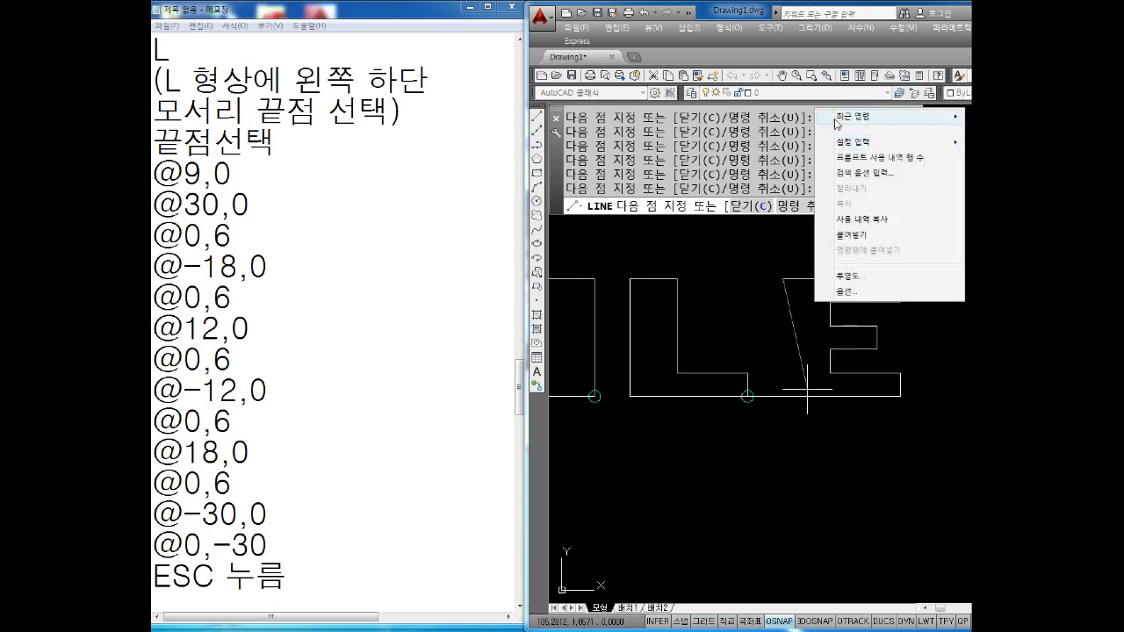
pyautogui.press('Escape')
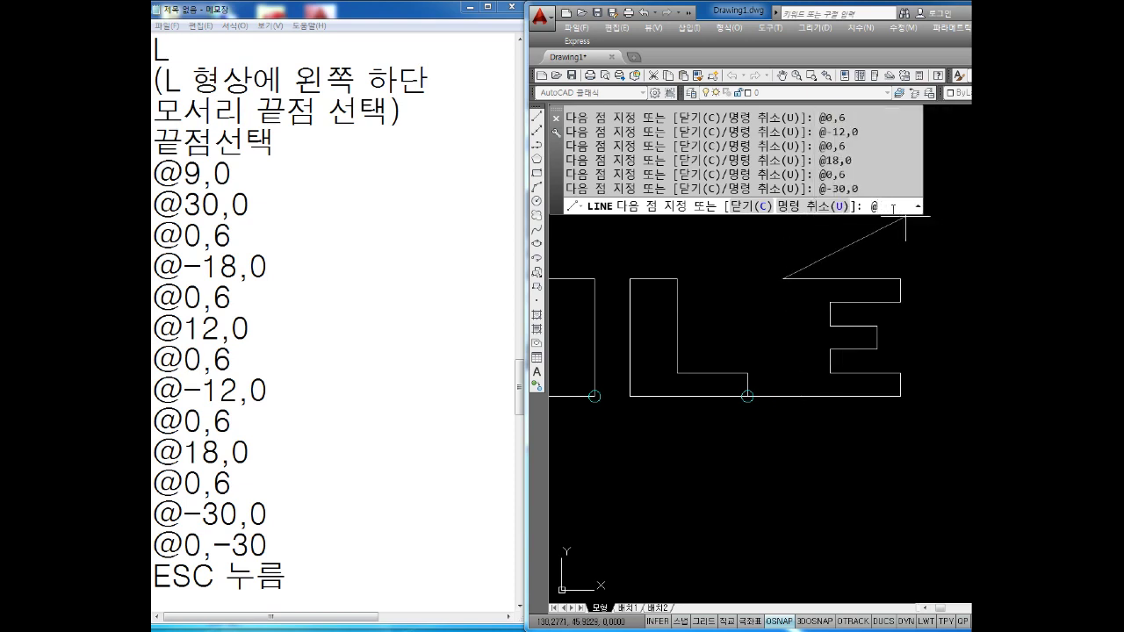
pyautogui.write('0,-3')
pyautogui.write('0')
pyautogui.press('Return')
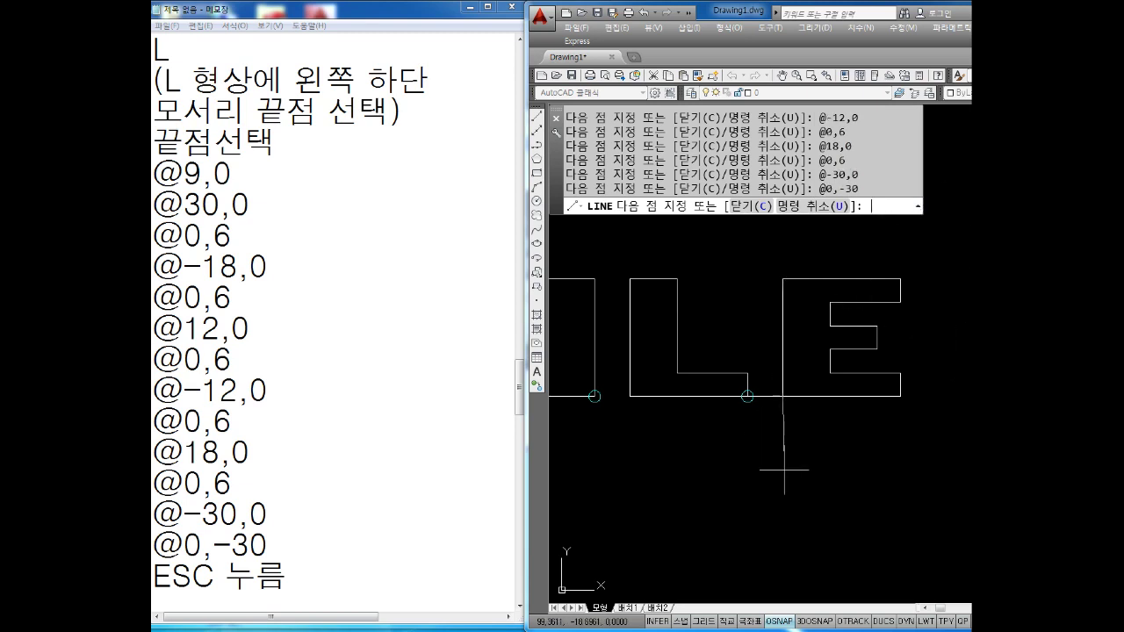
pyautogui.press('Escape')
pyautogui.press('Escape')
pyautogui.press('Escape')
pyautogui.click(776, 395)
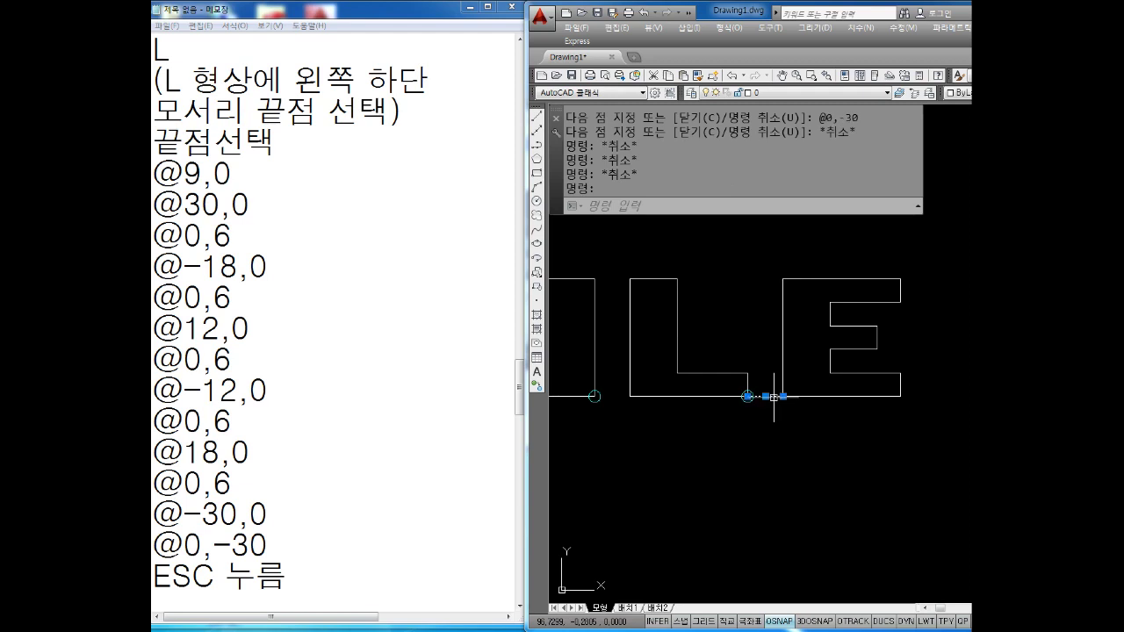
# - Erase the stray short line between the L and E
pyautogui.press('Delete')
pyautogui.scroll(-2, 771, 406)
pyautogui.scroll(2, 703, 369)
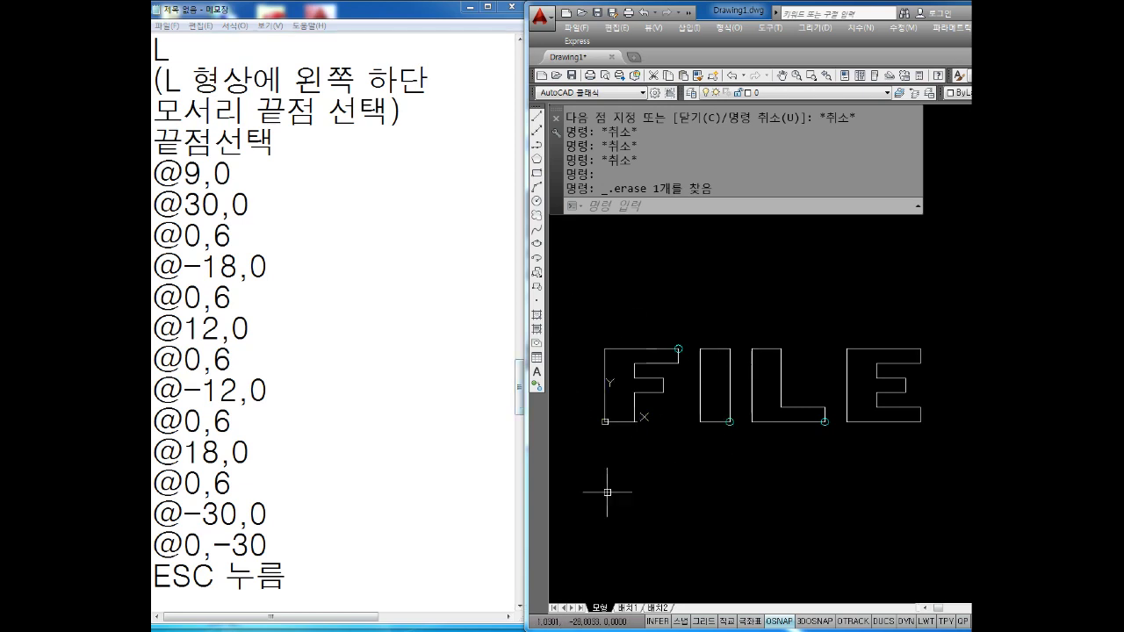
# - Window-select the whole FILE outline to check it, then clear the selection
pyautogui.click(720, 395)
pyautogui.press('Escape')
pyautogui.press('Escape')
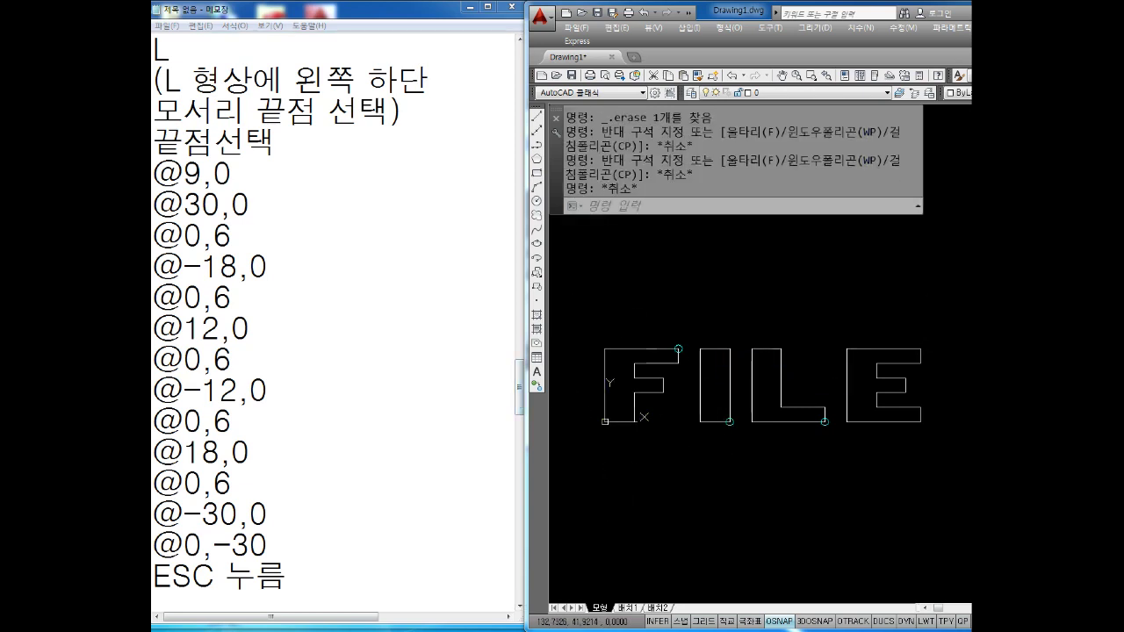
pyautogui.click(930, 320)
pyautogui.click(599, 482)
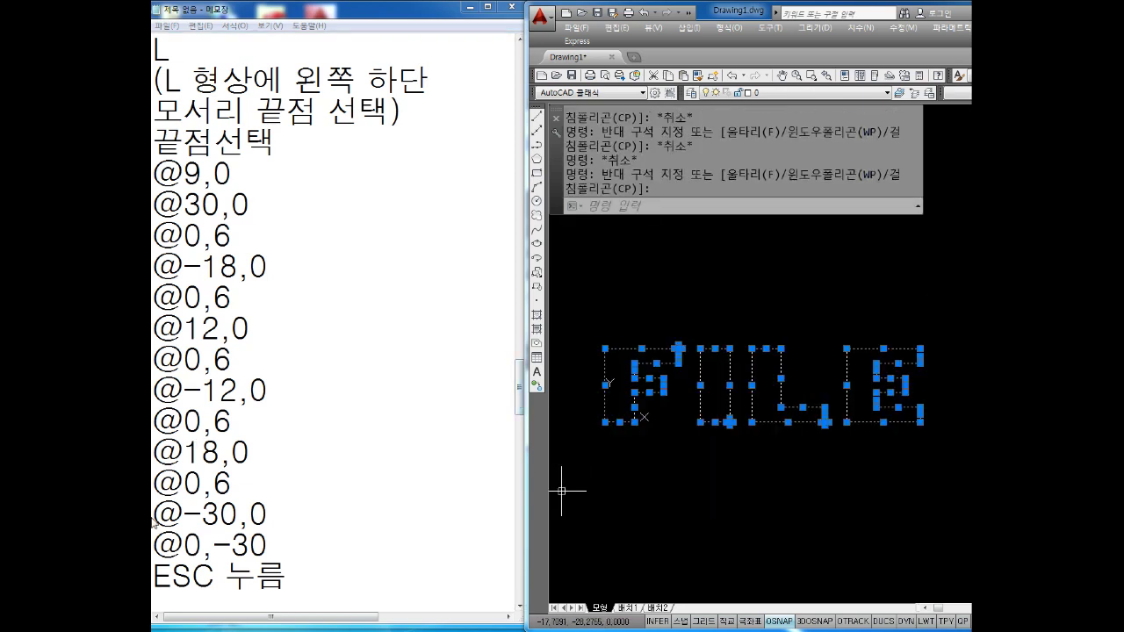
pyautogui.press('Escape')
pyautogui.press('Escape')
pyautogui.click(305, 552)
# - Add a dashed divider line with blank lines below 'ESC 누름'
pyautogui.press('Down')
pyautogui.press('Down')
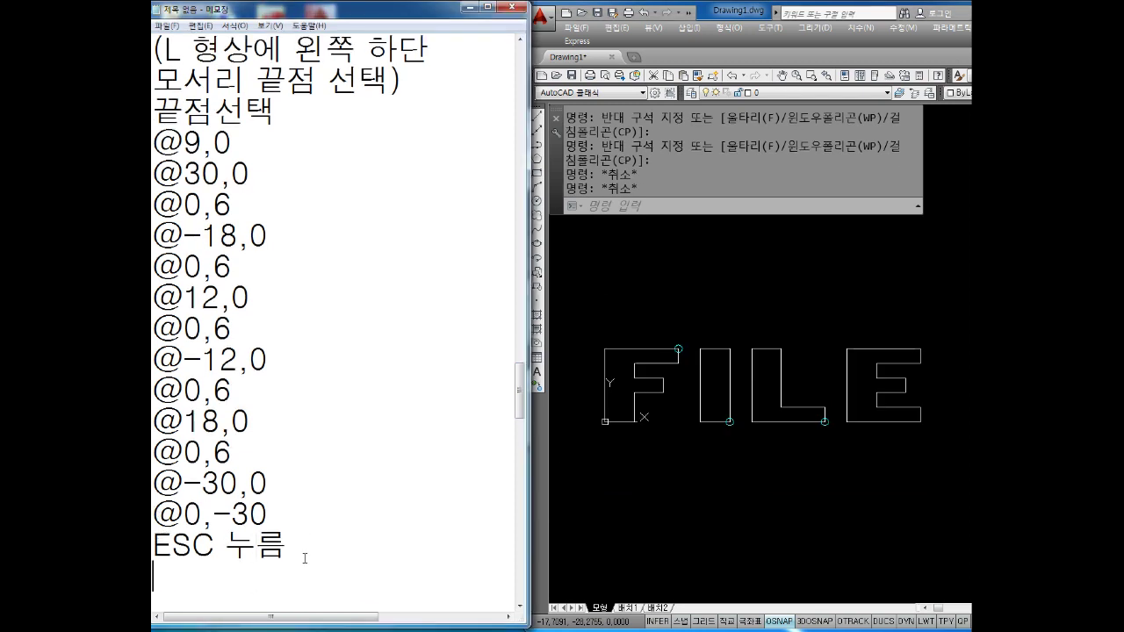
pyautogui.write('----------------')
pyautogui.press('Return')
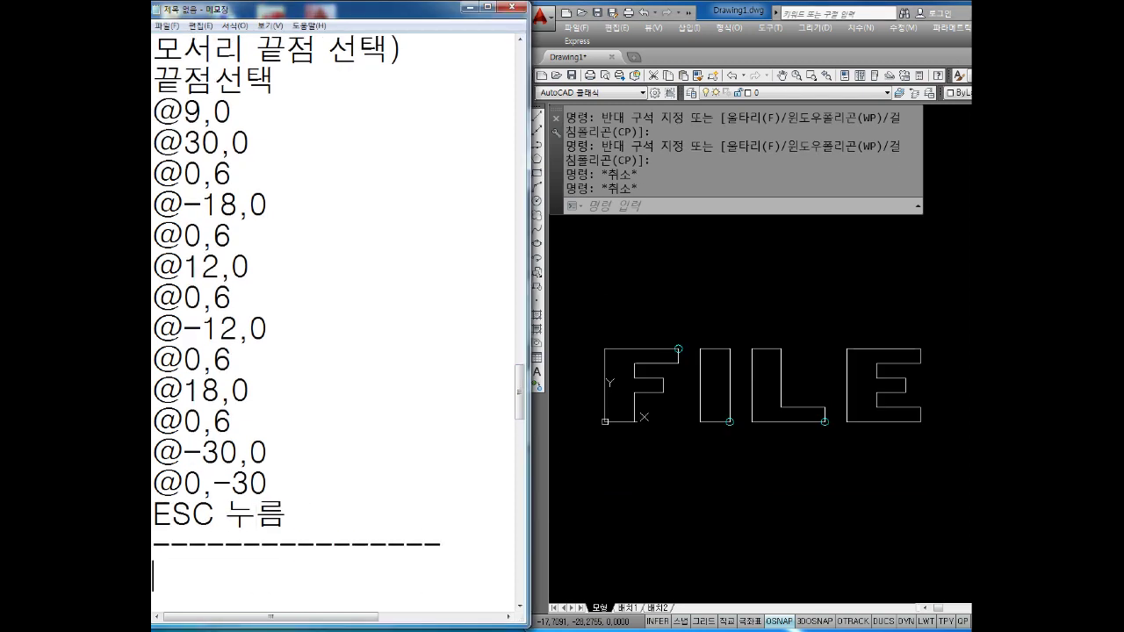
pyautogui.press('Return')
pyautogui.press('Return')
pyautogui.press('Return')
pyautogui.press('Return')
pyautogui.press('Return')
pyautogui.press('Return')
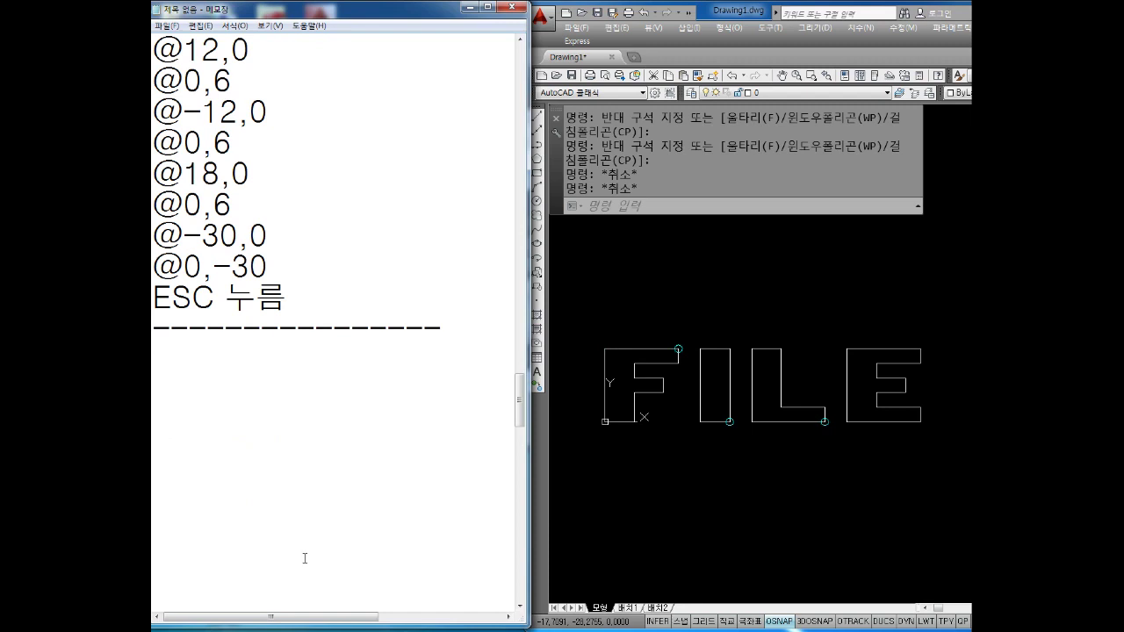
pyautogui.press('Up')
pyautogui.press('Up')
pyautogui.press('Up')
pyautogui.press('Up')
pyautogui.press('Up')
pyautogui.press('Up')
pyautogui.press('Up')
# - Type the note '왼쪽하단 모서리 원점지정 반시계방향 선그리기' below the divider
pyautogui.write('왼쪽하단')
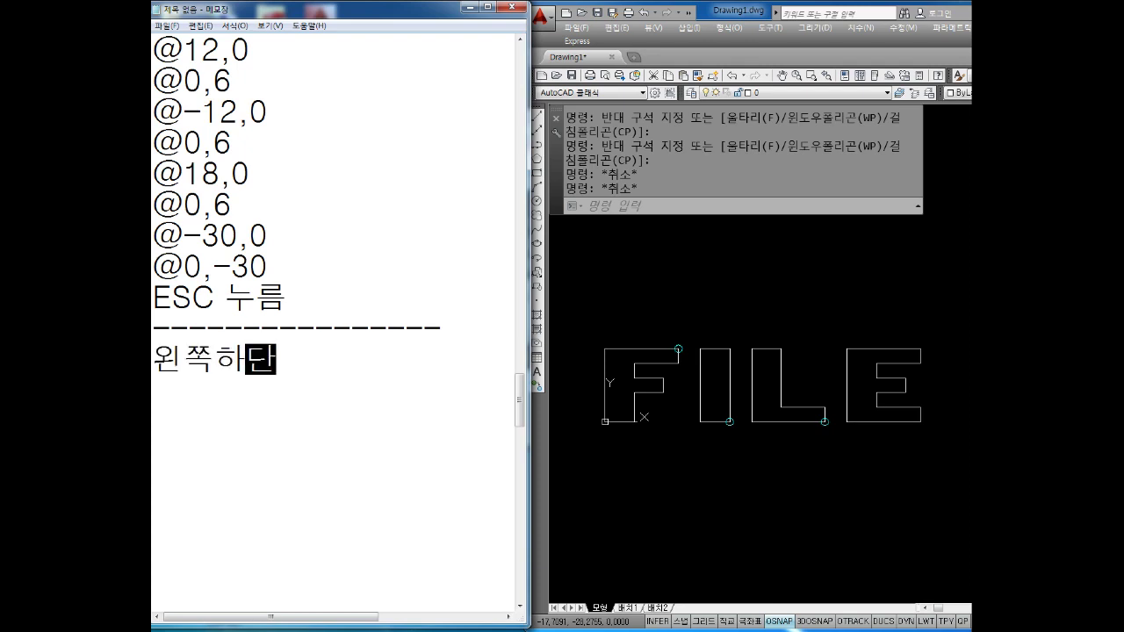
pyautogui.write(' 모서리 ')
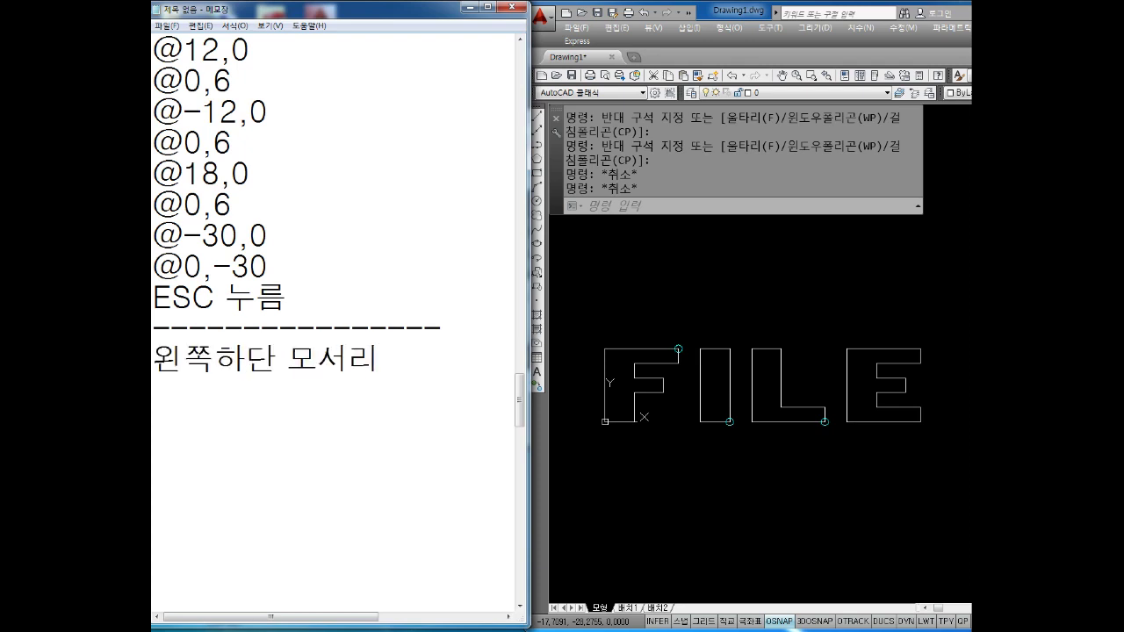
pyautogui.write('원저점지정 ')
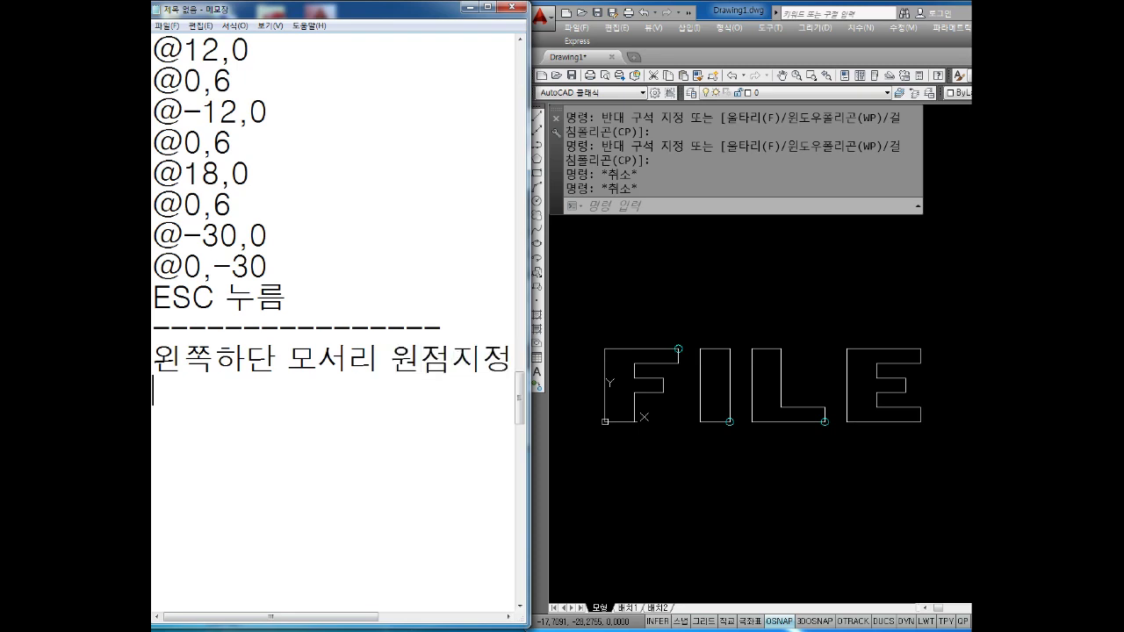
pyautogui.write('반시ㄲ')
pyautogui.hotkey('shift', 'F10')
pyautogui.press('i')
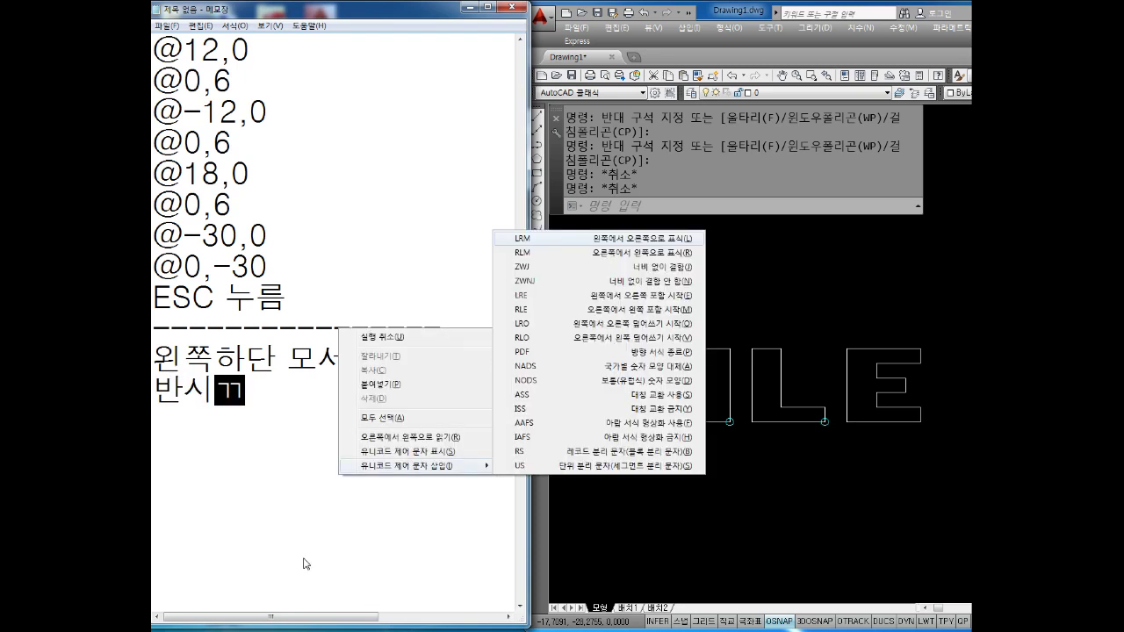
pyautogui.click(298, 400)
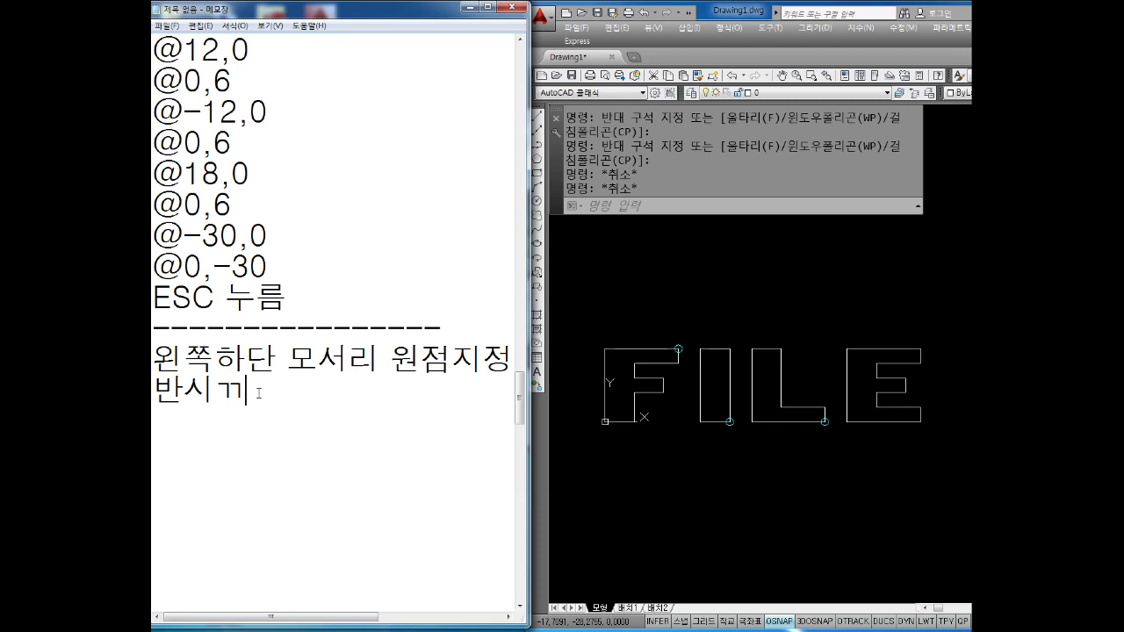
pyautogui.press('BackSpace')
pyautogui.press('BackSpace')
pyautogui.write('시계')
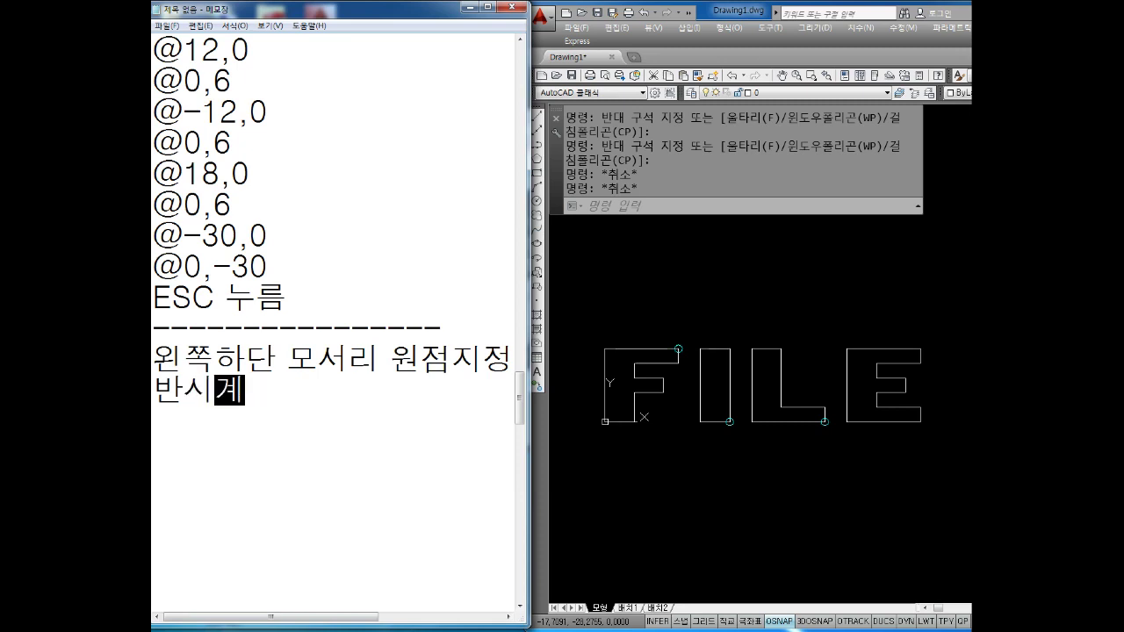
pyautogui.write('방향')
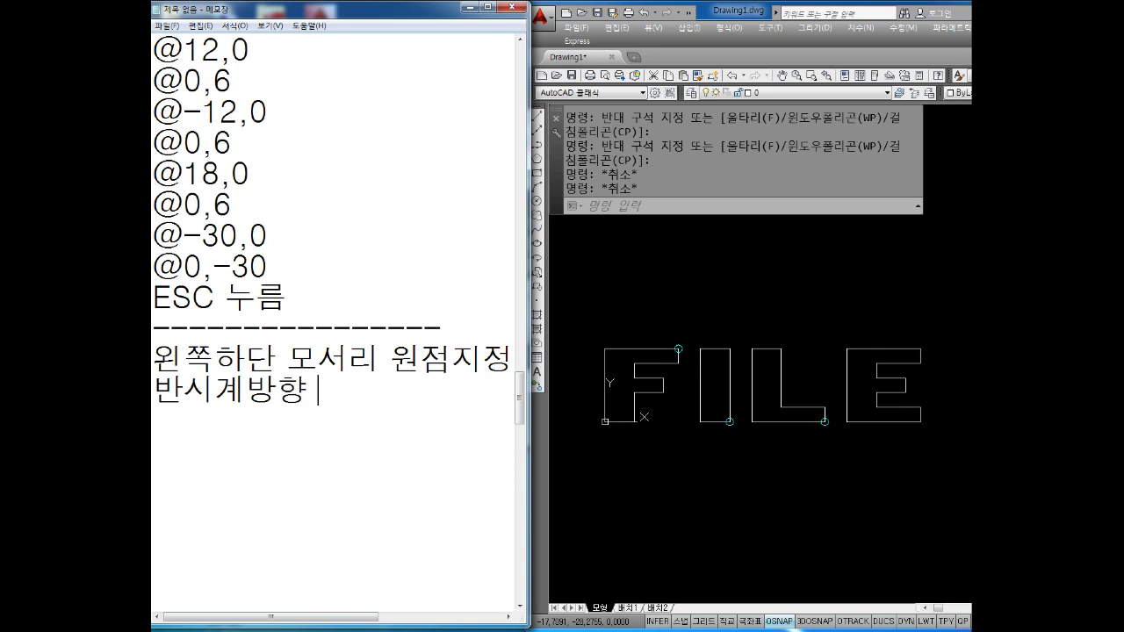
pyautogui.write(' 선그리기')
pyautogui.press('Return')
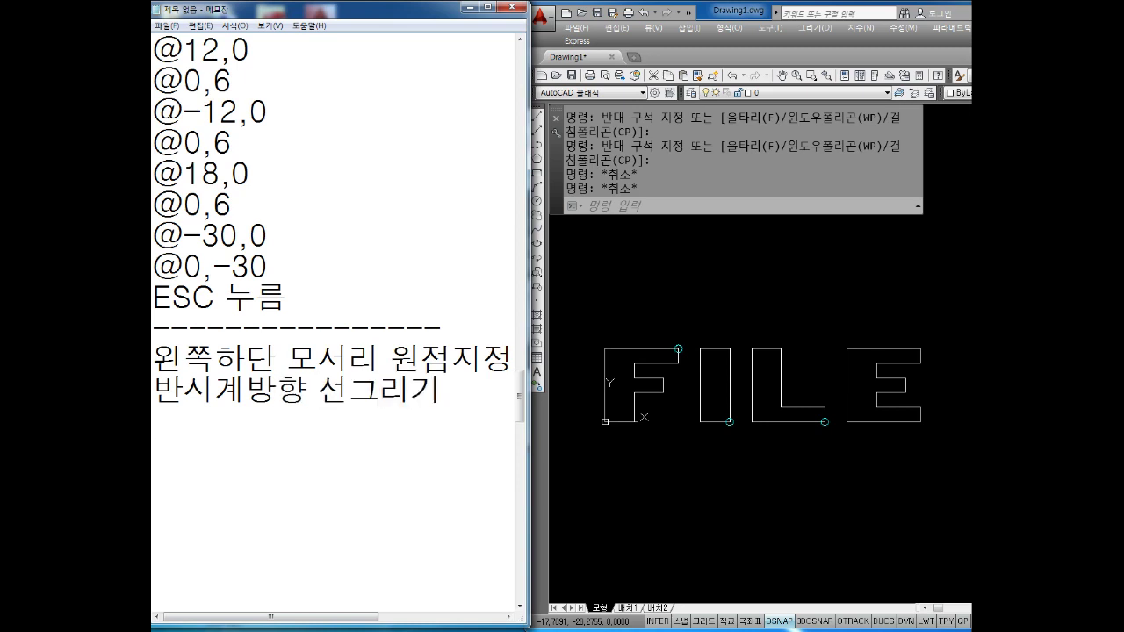
# - Window-select all 35 objects of the FILE outline and delete them
pyautogui.click(798, 395)
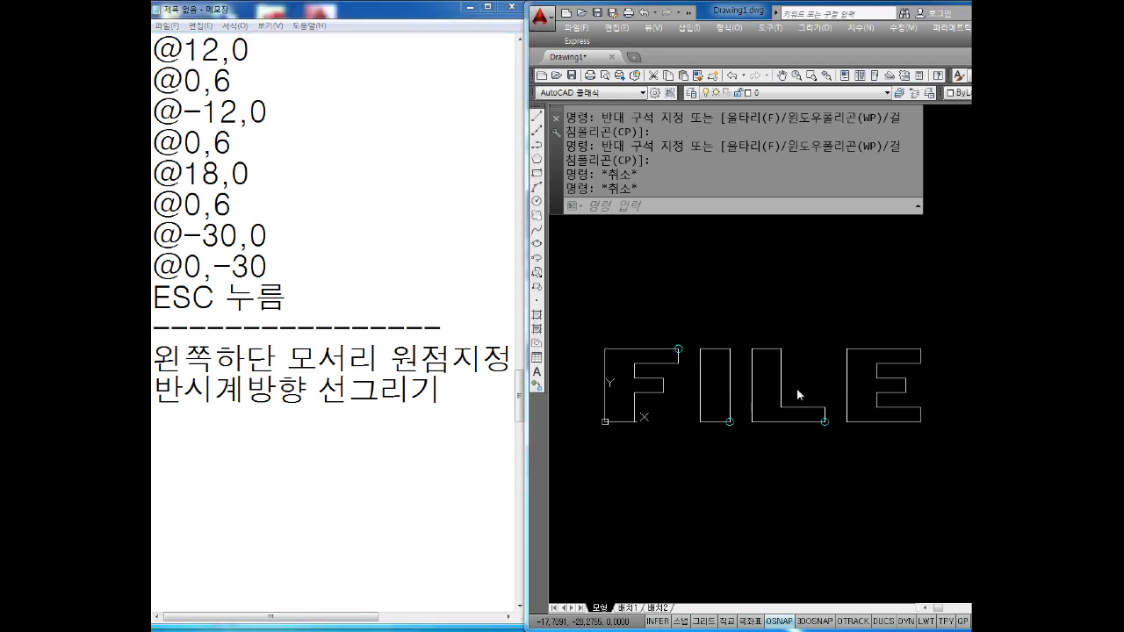
pyautogui.click(961, 301)
pyautogui.click(592, 492)
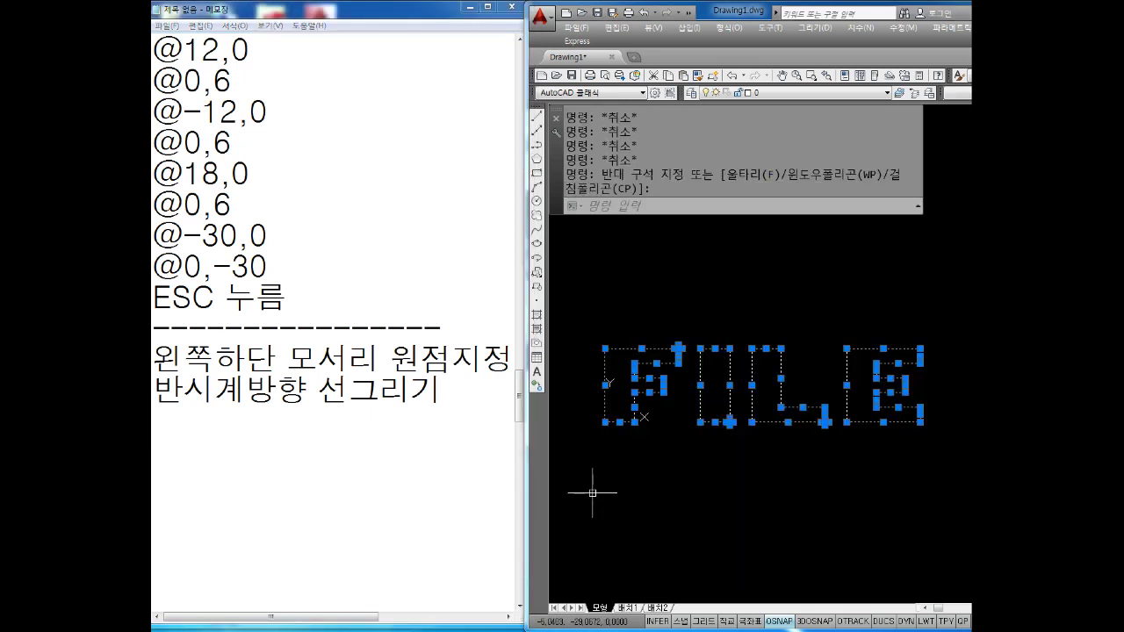
pyautogui.press('Delete')
pyautogui.press('Escape')
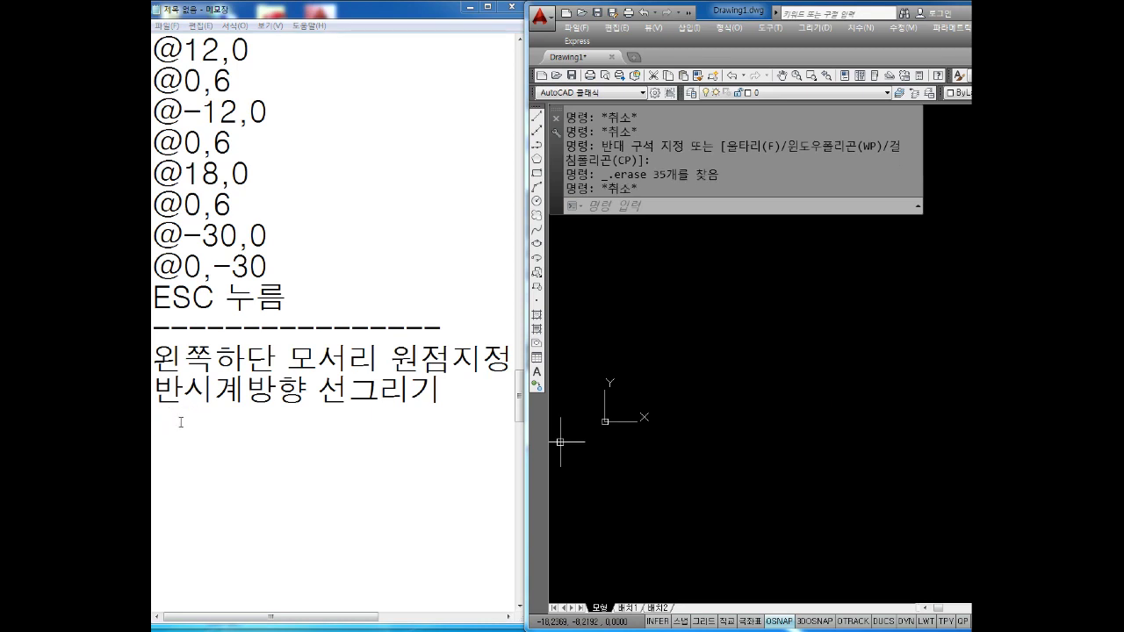
pyautogui.click(179, 423)
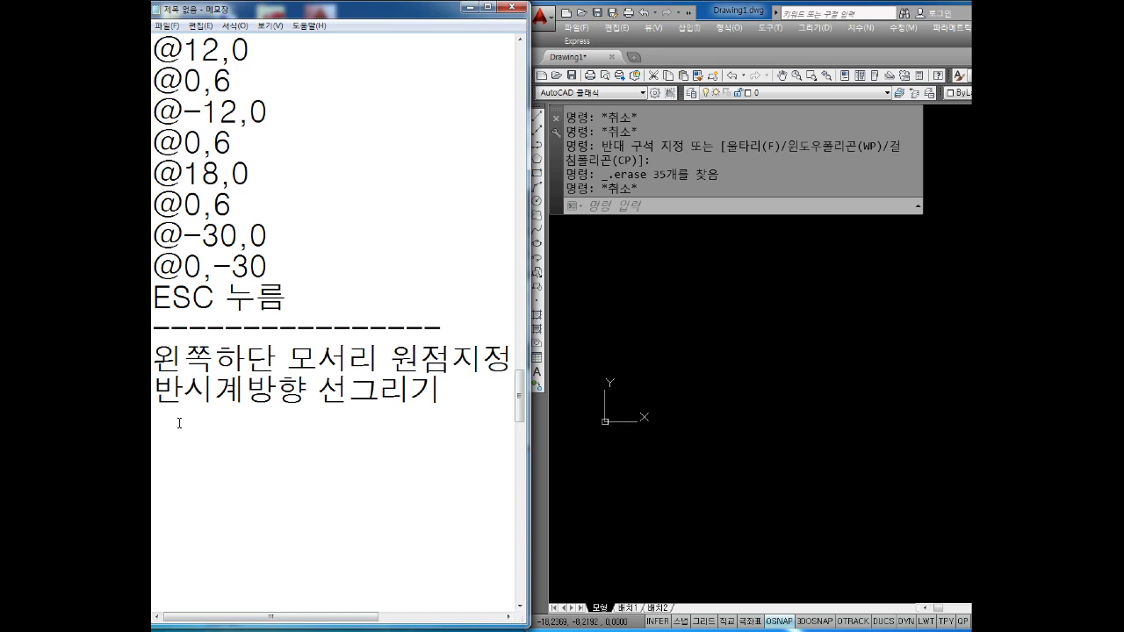
pyautogui.doubleClick(178, 423)
pyautogui.press('BackSpace')
pyautogui.write('니')
pyautogui.press('Return')
pyautogui.press('End')
pyautogui.press('Return')
pyautogui.write('0,0')
pyautogui.write('(ㅈ')
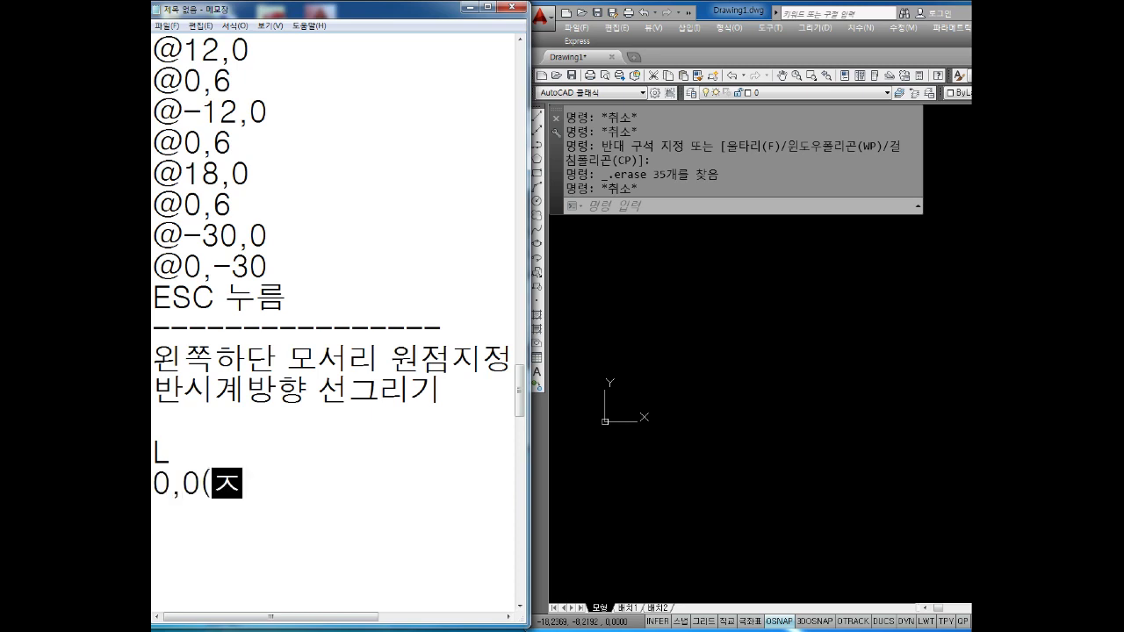
pyautogui.write('절대)')
pyautogui.press('Return')
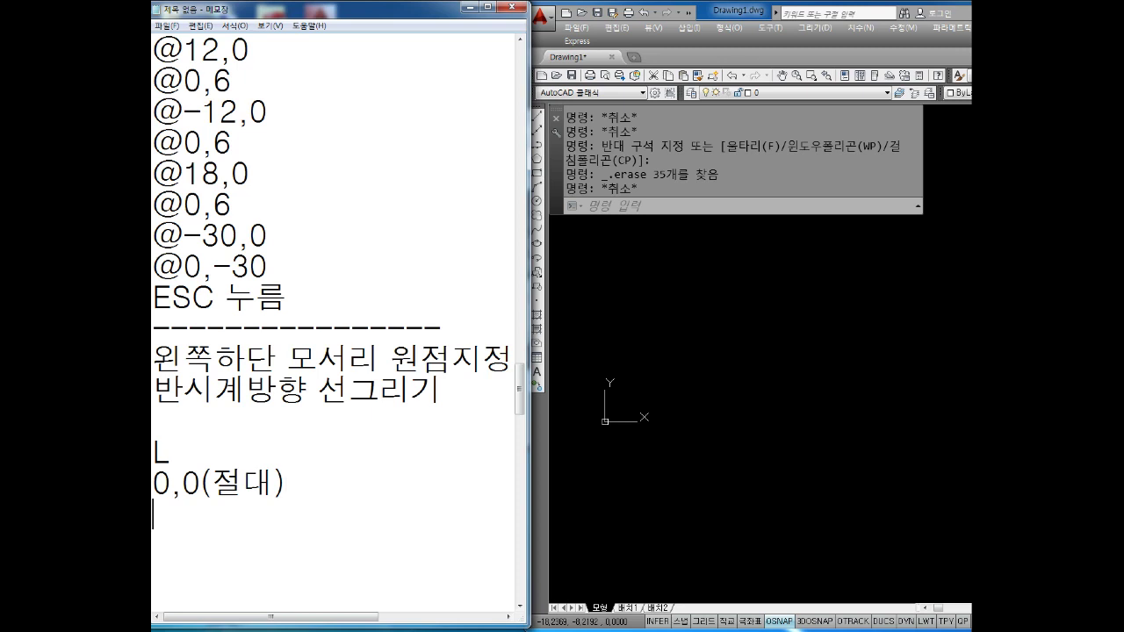
pyautogui.write('@15')
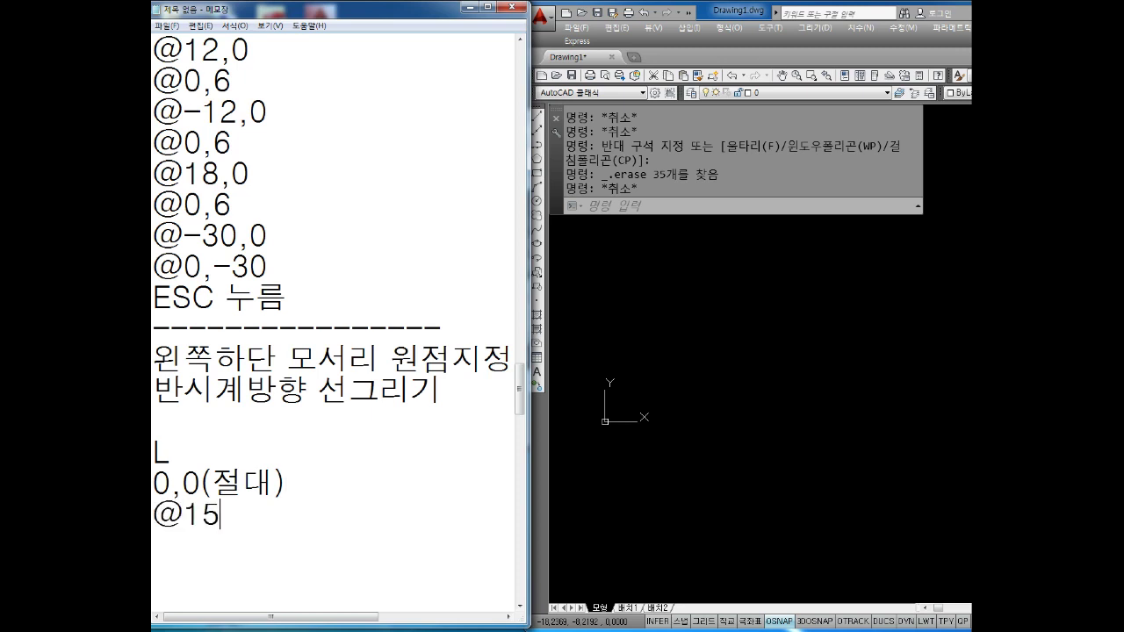
pyautogui.write(',0')
pyautogui.press('Return')
pyautogui.write('@0')
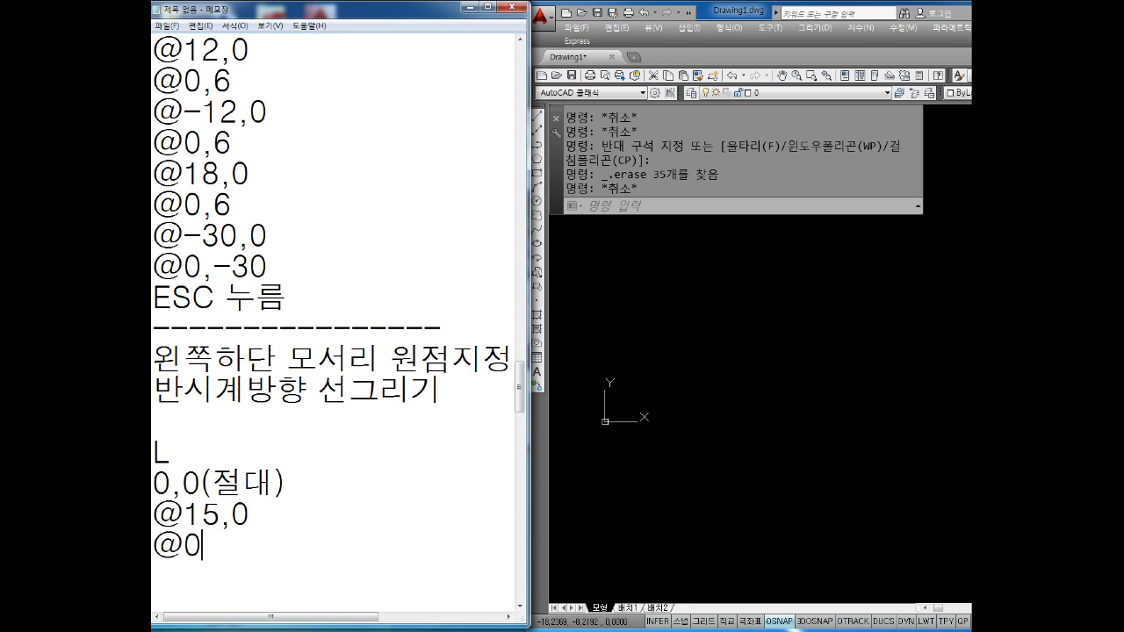
pyautogui.write(',10')
pyautogui.press('Return')
pyautogui.write('@')
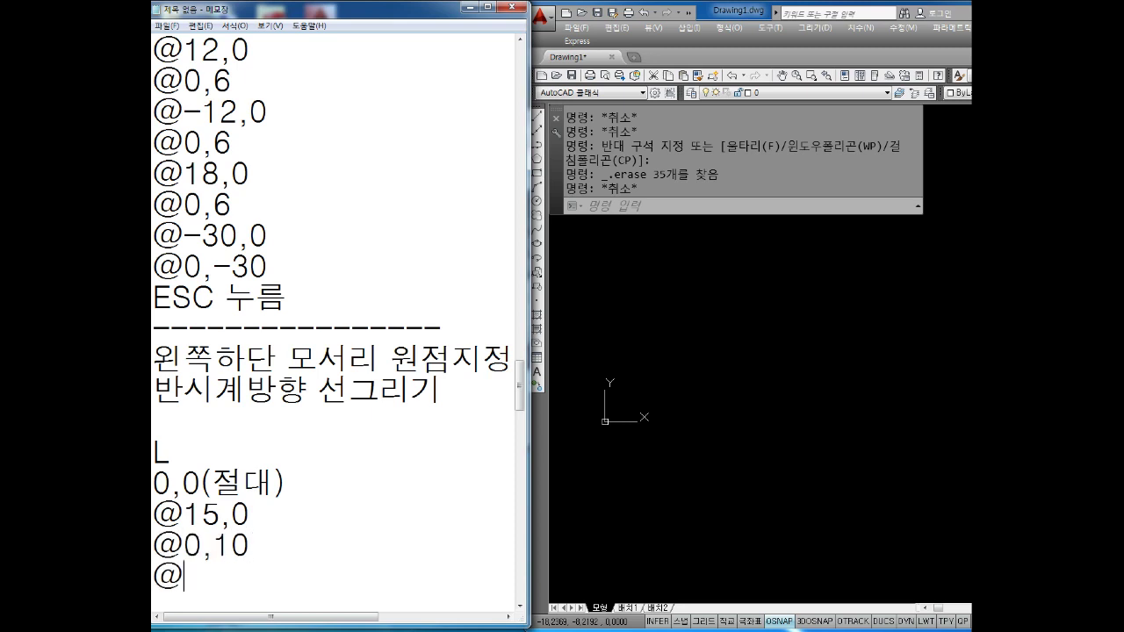
pyautogui.write('20,0')
pyautogui.press('Return')
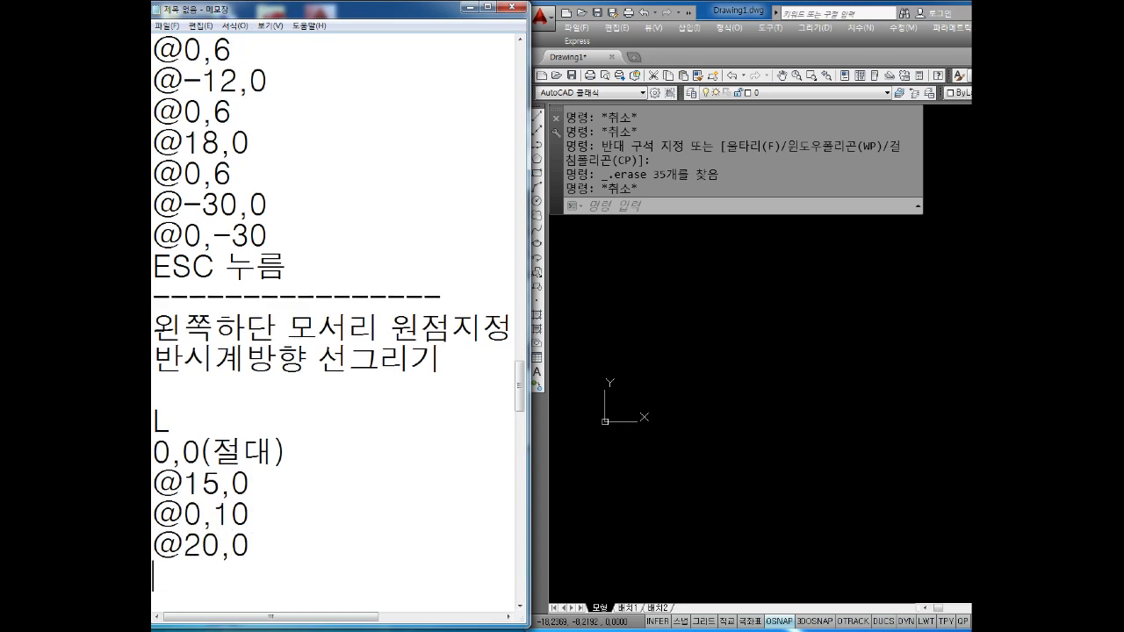
pyautogui.write('@0')
pyautogui.write(',-10')
pyautogui.press('Return')
pyautogui.write('@')
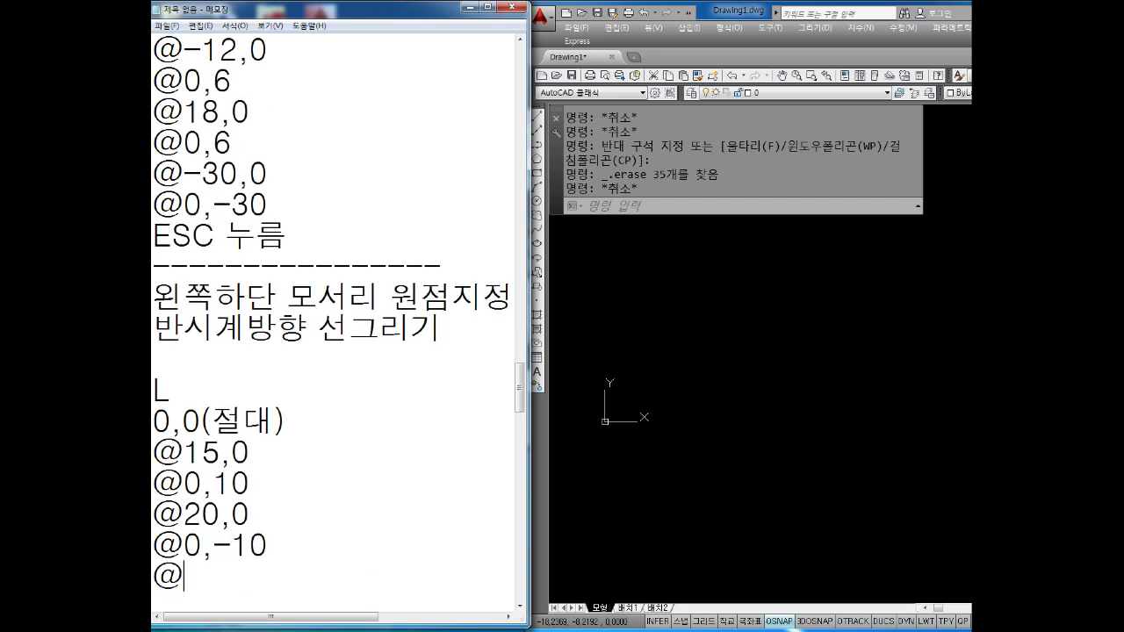
pyautogui.write('25,0')
pyautogui.press('Return')
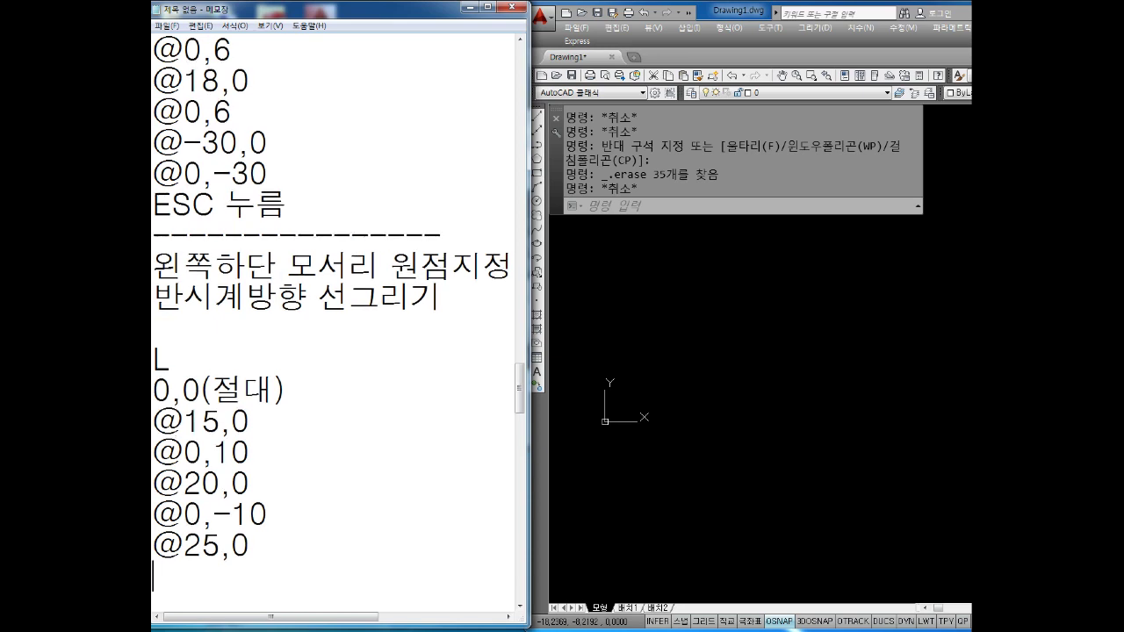
pyautogui.write('@0')
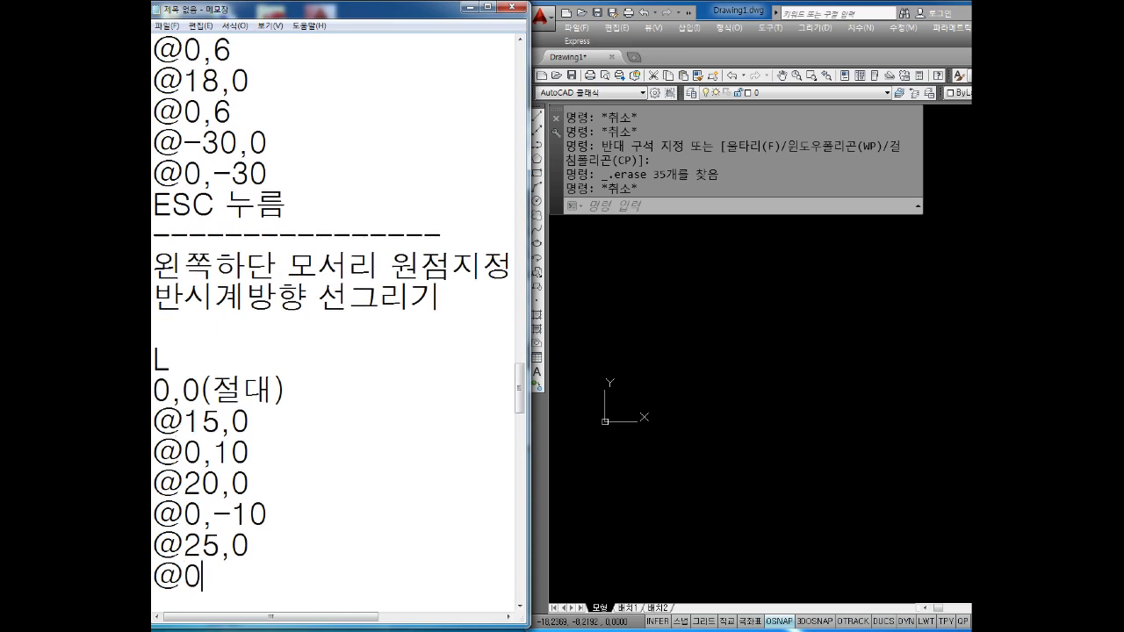
pyautogui.write(',20')
pyautogui.press('Return')
pyautogui.write('@32')
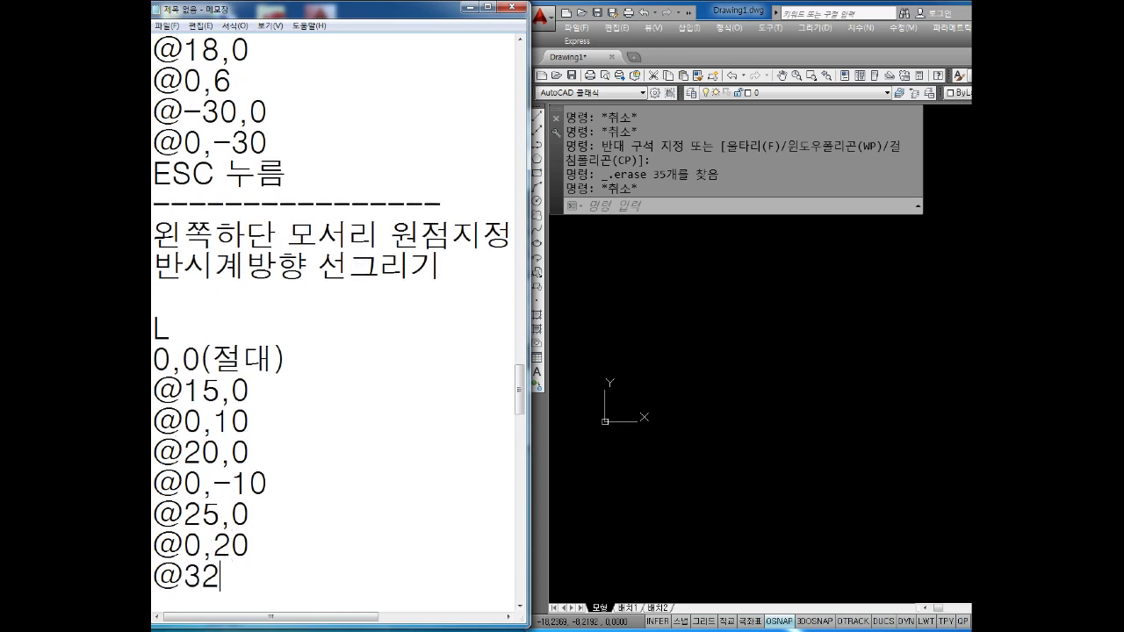
pyautogui.press('BackSpace')
pyautogui.write('5,0')
pyautogui.press('Return')
pyautogui.write('@0,')
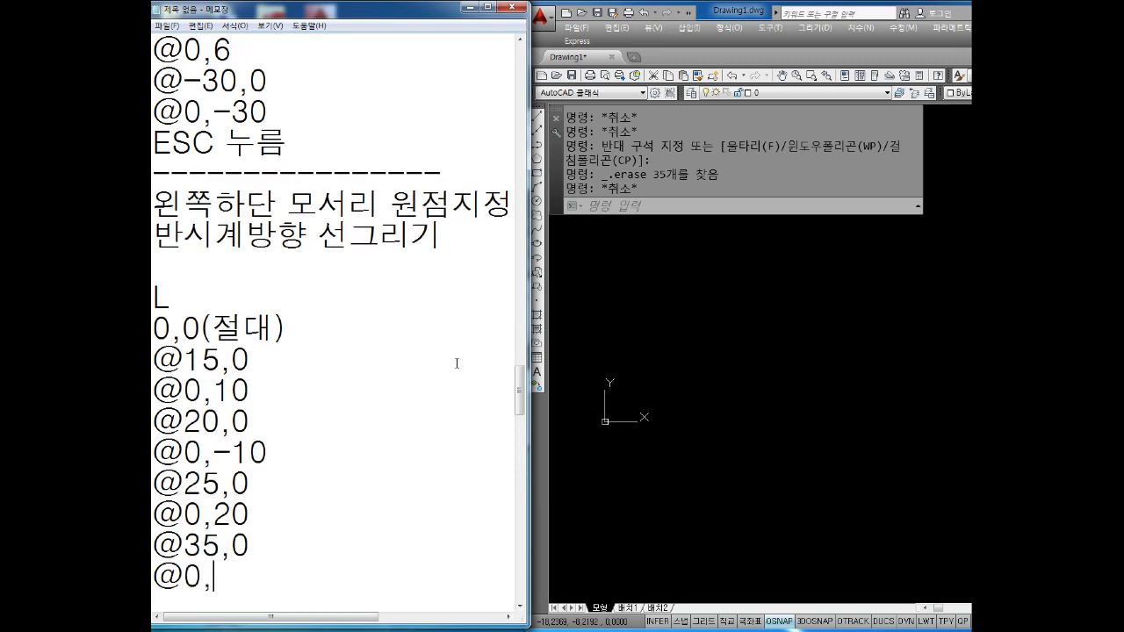
pyautogui.write('-20')
pyautogui.press('Return')
pyautogui.write('@')
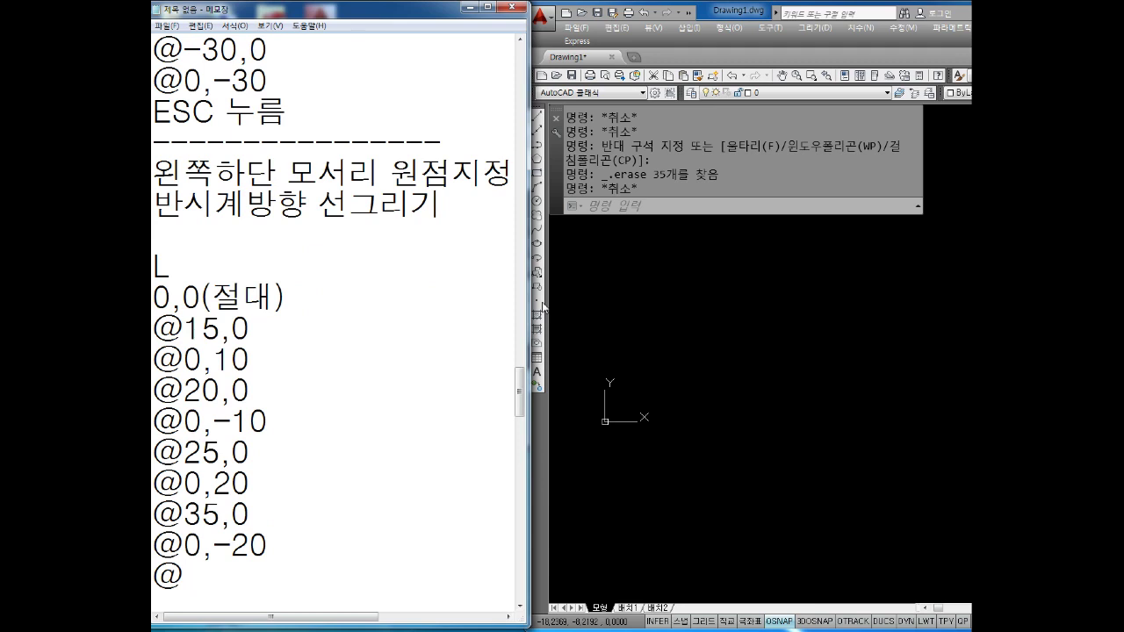
pyautogui.write('25,0')
pyautogui.press('Return')
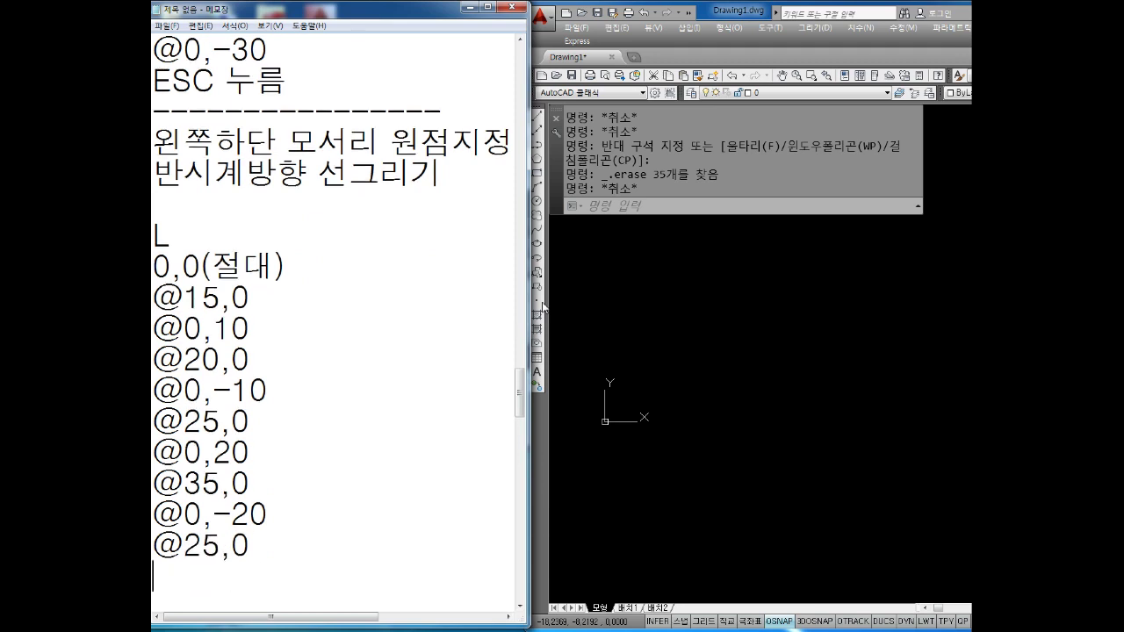
pyautogui.click(575, 358)
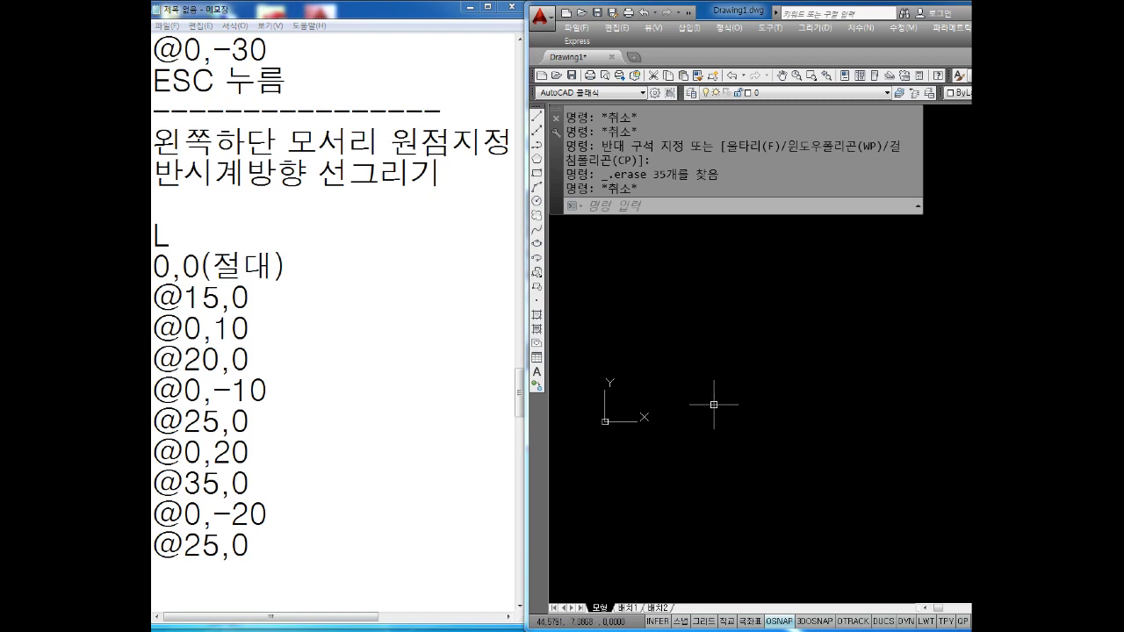
pyautogui.press('Escape')
pyautogui.press('Escape')
pyautogui.press('Escape')
pyautogui.press('Escape')
pyautogui.press('Escape')
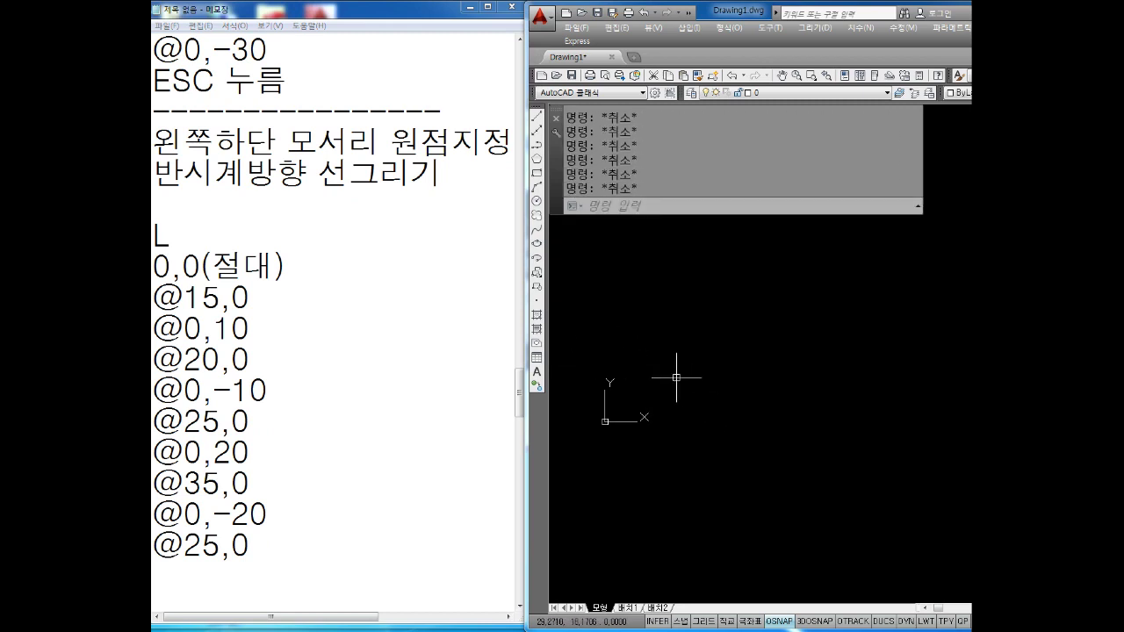
pyautogui.write('l')
pyautogui.press('Return')
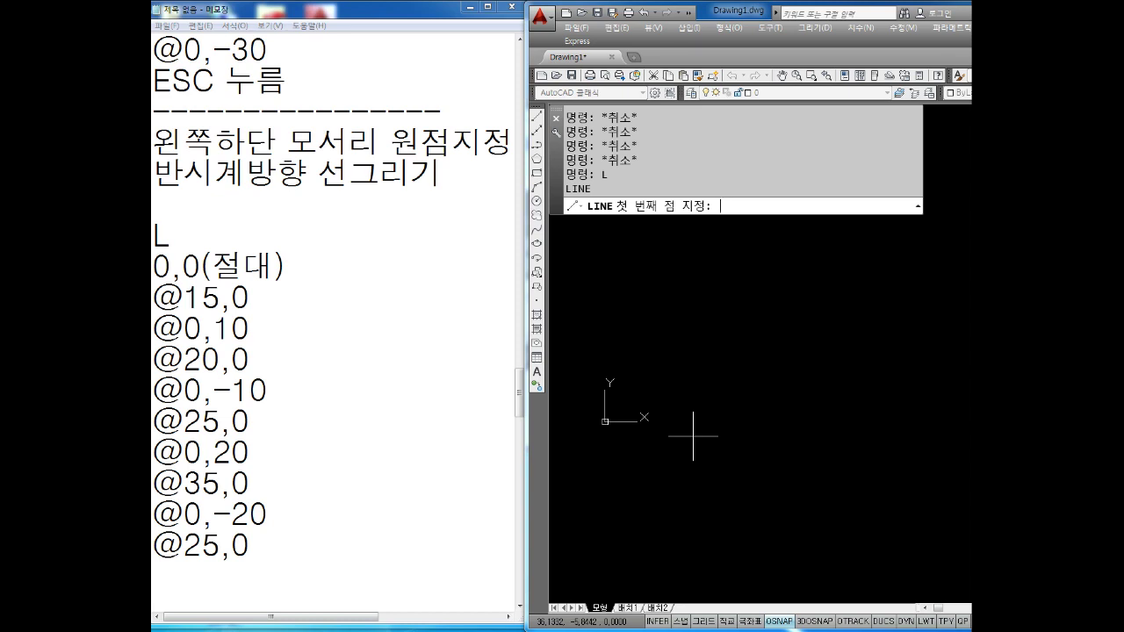
pyautogui.write('0,0')
pyautogui.press('Return')
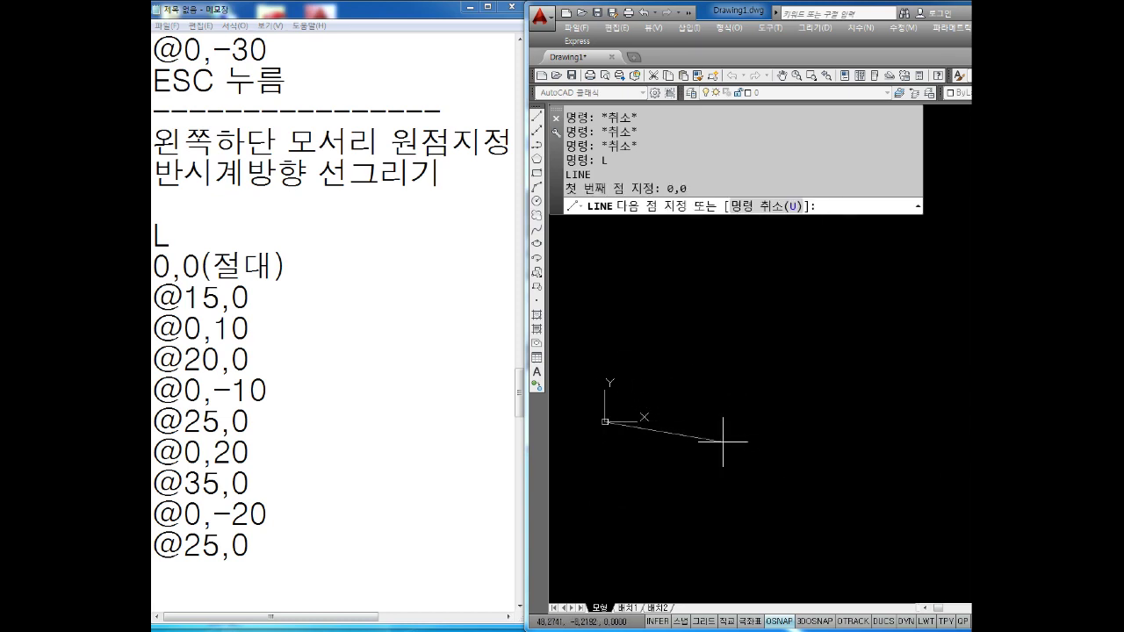
pyautogui.write('@15,')
pyautogui.write('0')
pyautogui.press('Return')
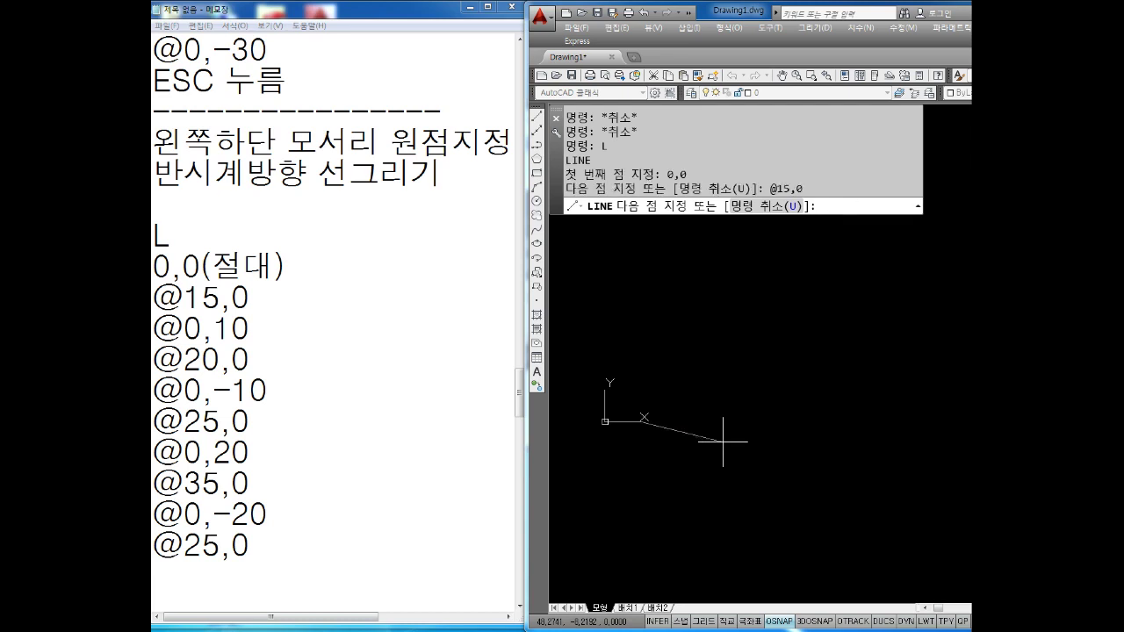
pyautogui.write('@')
pyautogui.write(',10')
pyautogui.press('Return')
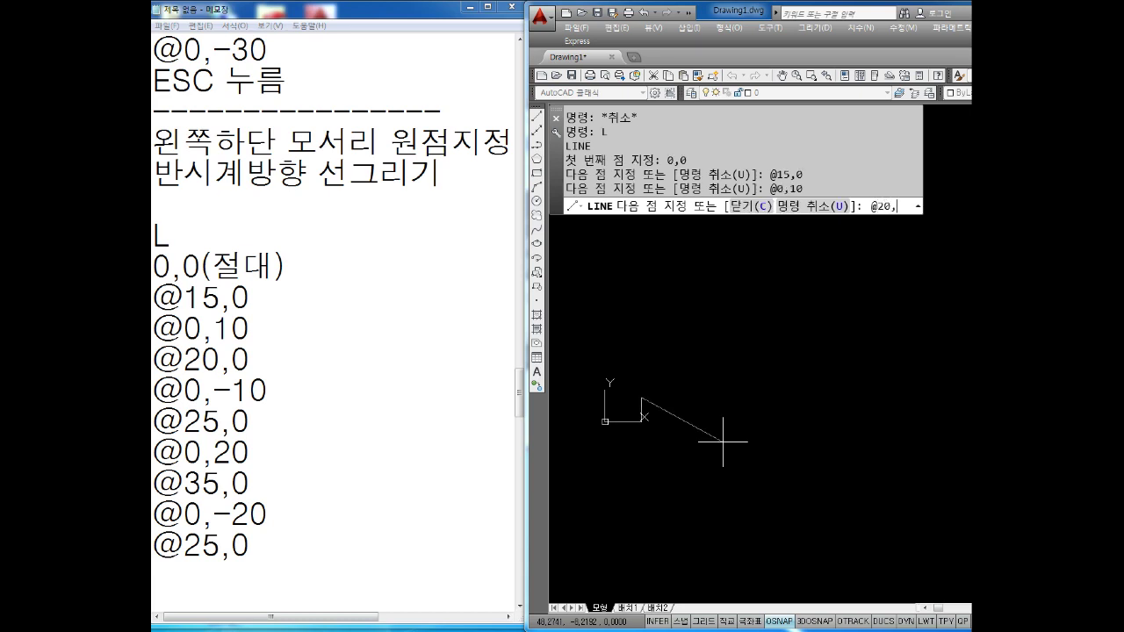
pyautogui.press('Return')
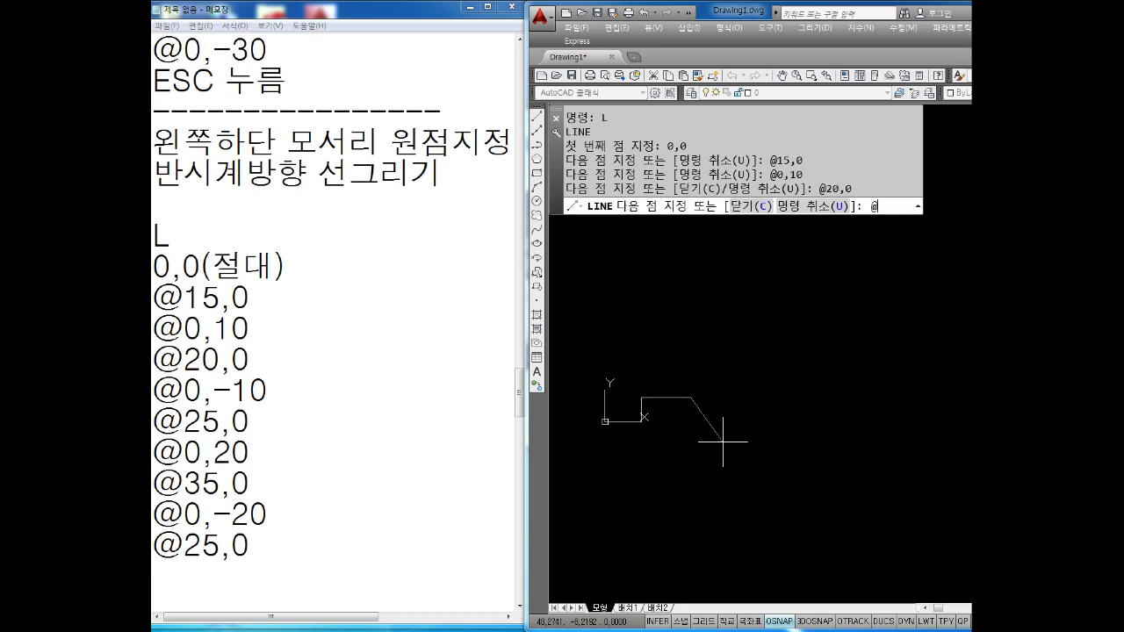
pyautogui.write('0,-10')
pyautogui.press('Return')
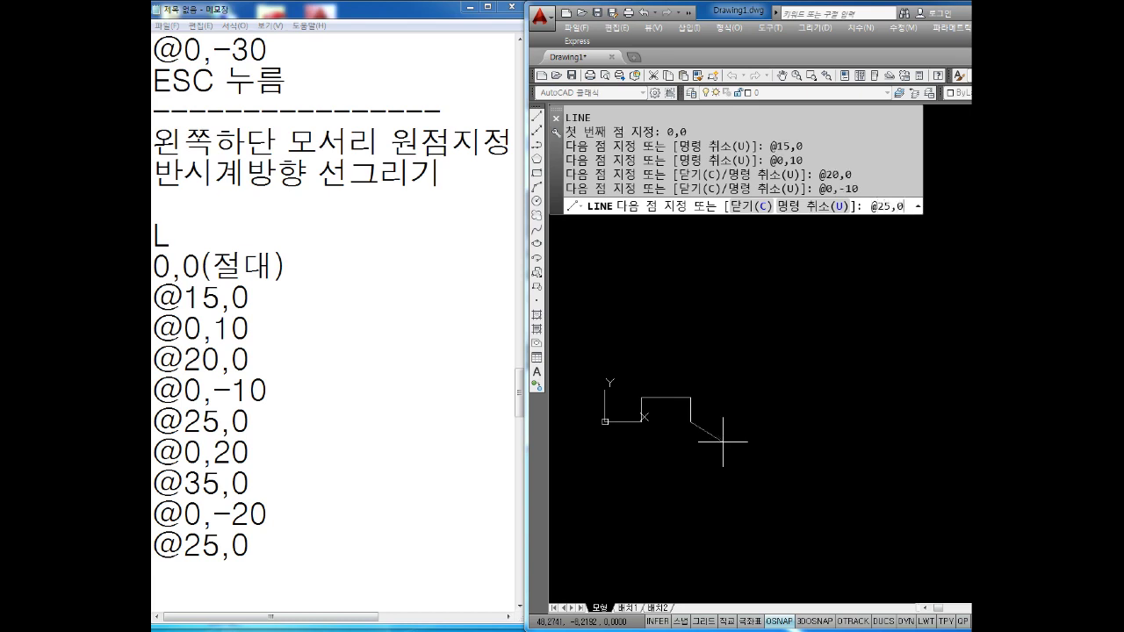
pyautogui.press('Return')
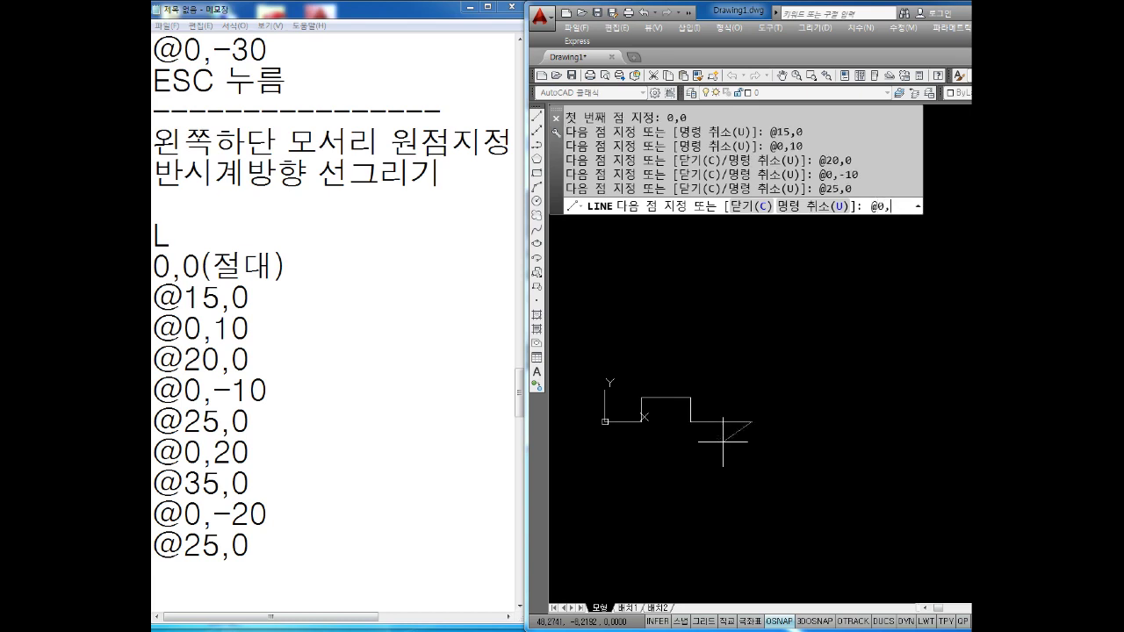
pyautogui.write('20')
pyautogui.press('Return')
pyautogui.write('@')
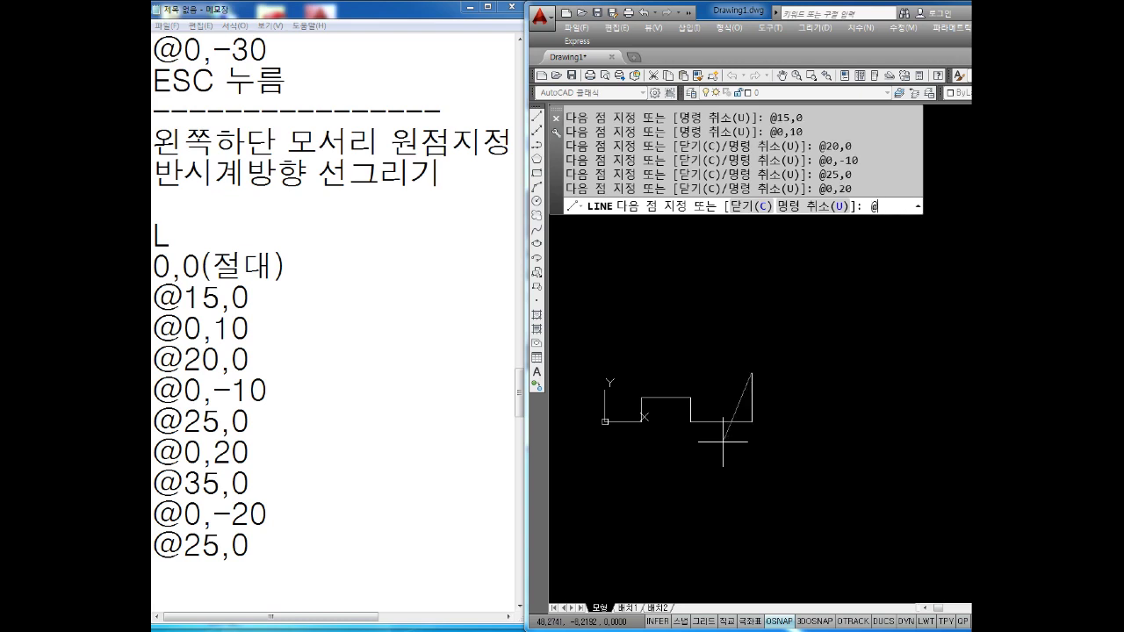
pyautogui.write('35,0')
pyautogui.press('Return')
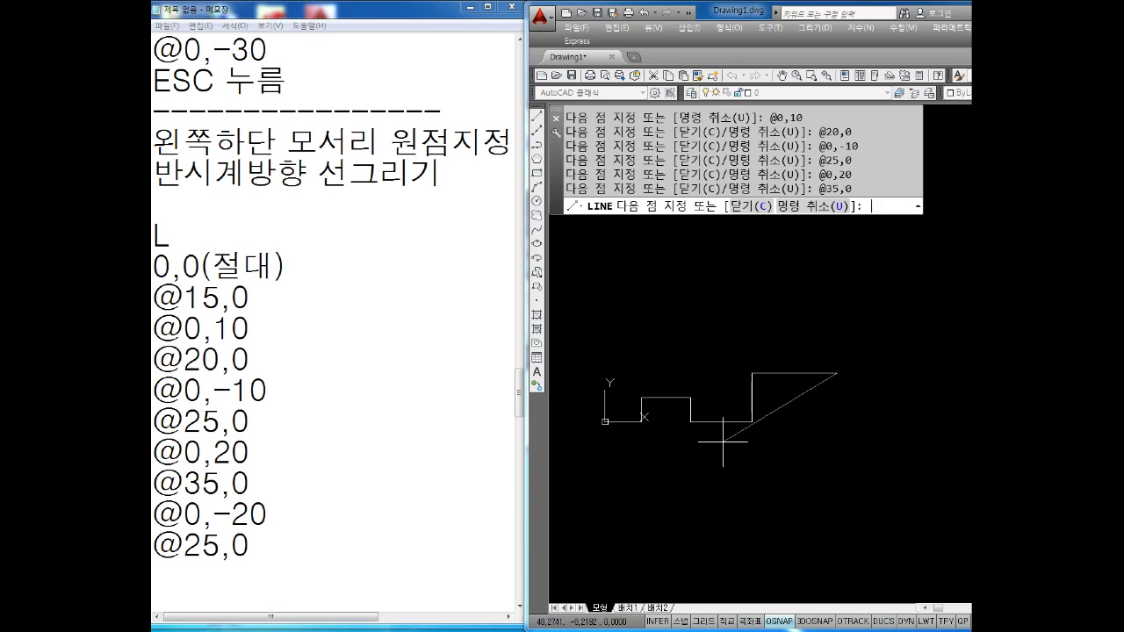
pyautogui.write('@0,-')
pyautogui.write('20')
pyautogui.press('Return')
pyautogui.write('@')
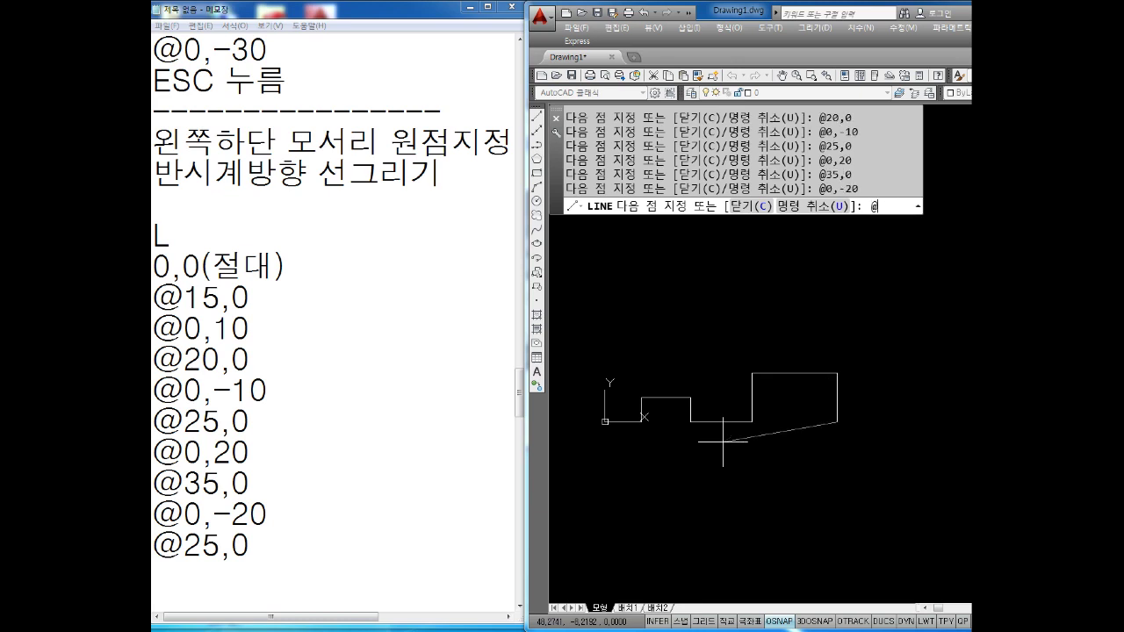
pyautogui.write('25,0')
pyautogui.press('Return')
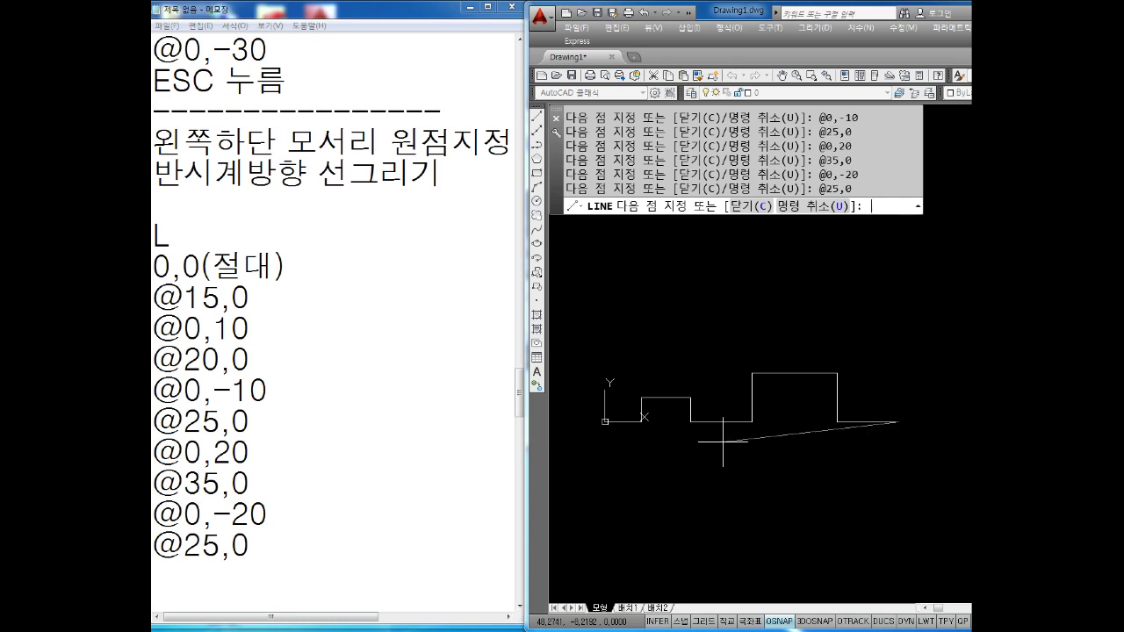
pyautogui.press('Escape')
pyautogui.press('Escape')
pyautogui.press('Escape')
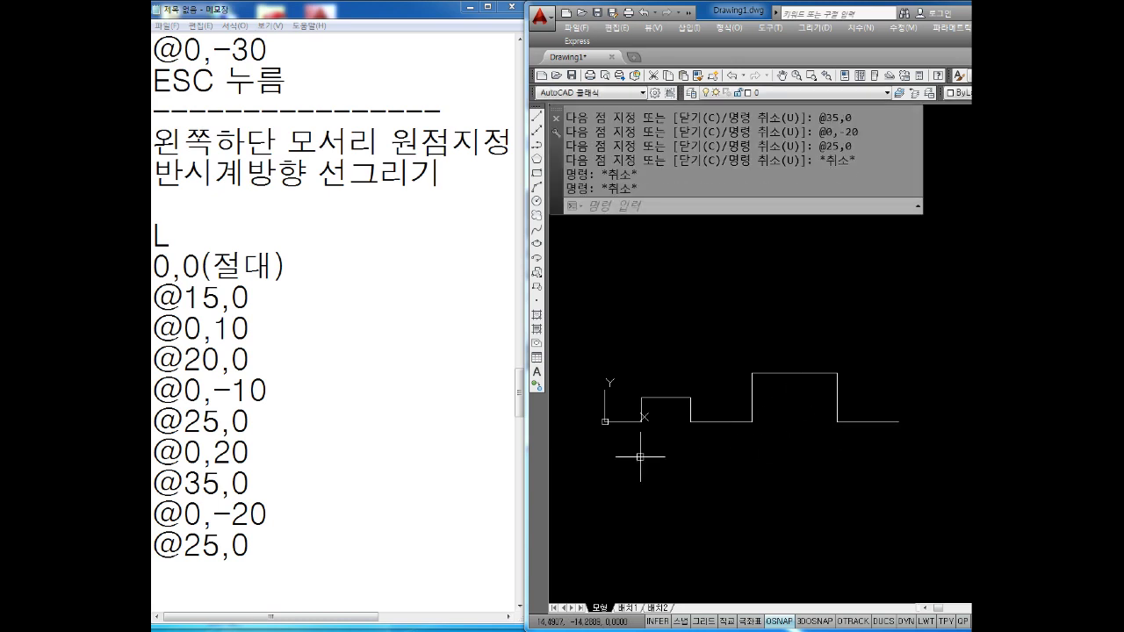
pyautogui.moveTo(792, 437); pyautogui.dragTo(775, 448, button='middle')
pyautogui.click(296, 535)
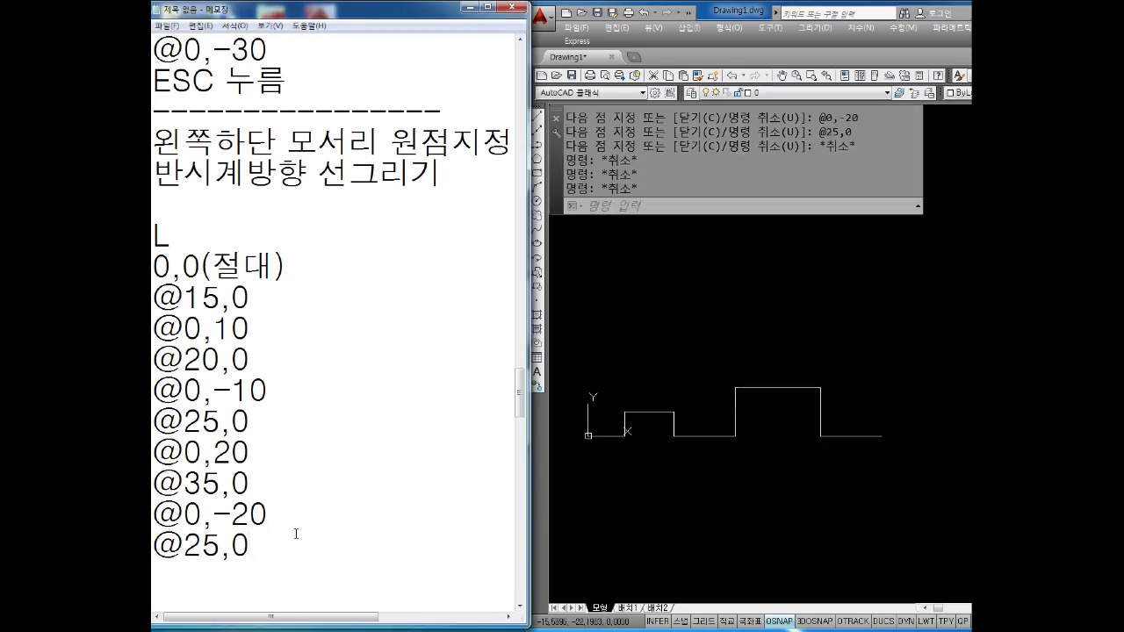
pyautogui.press('Return')
pyautogui.press('Return')
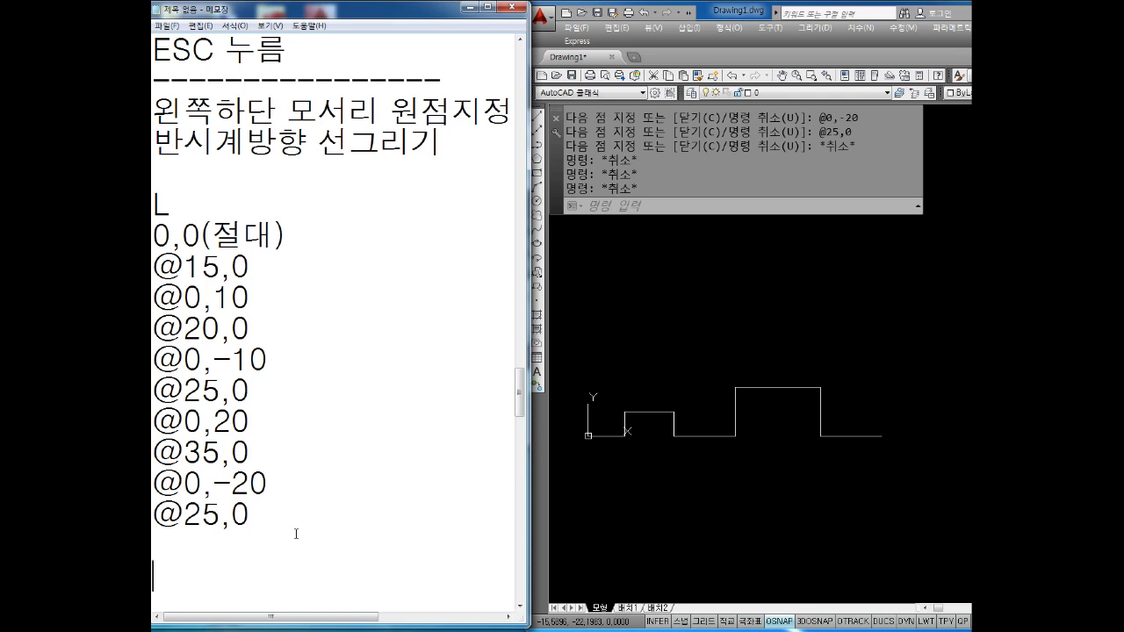
pyautogui.click(222, 551)
pyautogui.press('Return')
pyautogui.write('@0,50')
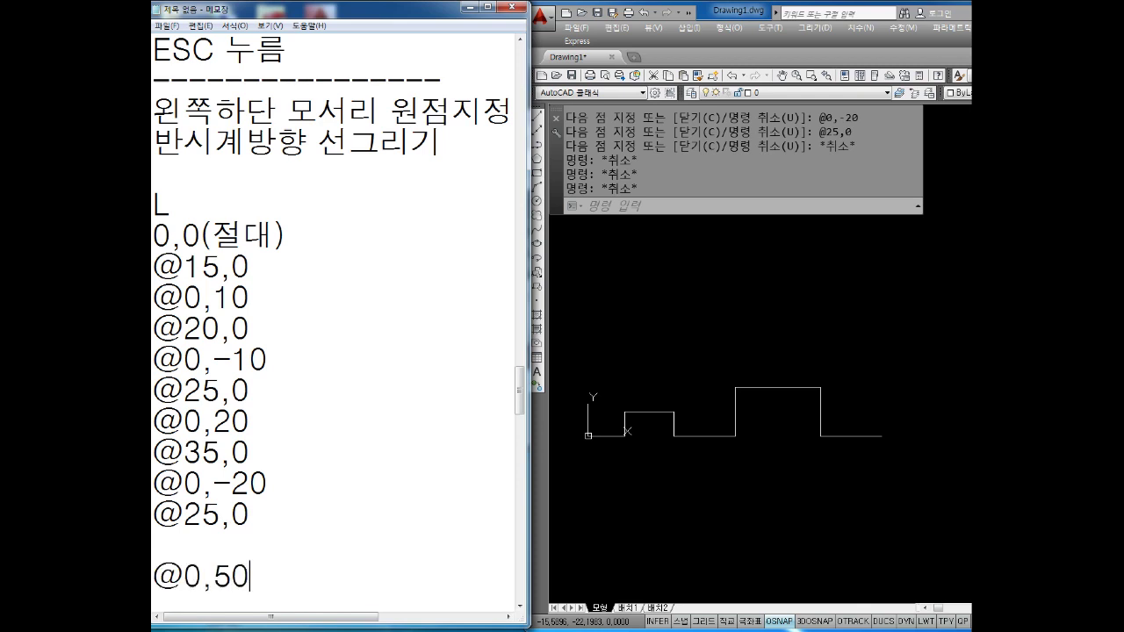
pyautogui.press('Return')
pyautogui.write('@-20')
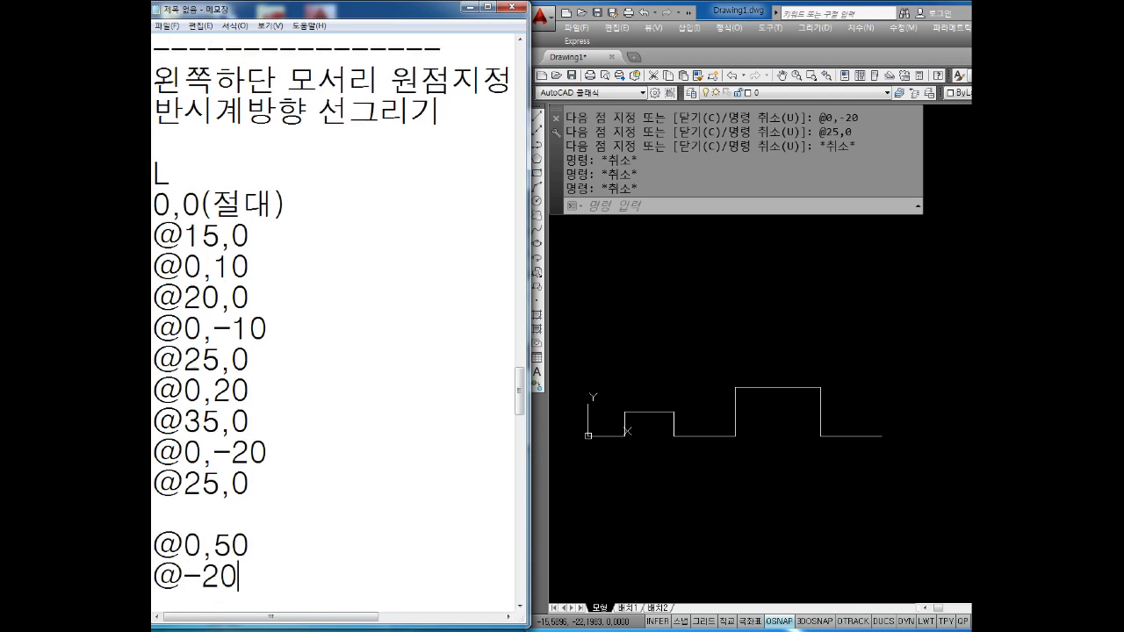
pyautogui.write(',0')
pyautogui.press('Return')
pyautogui.write('@')
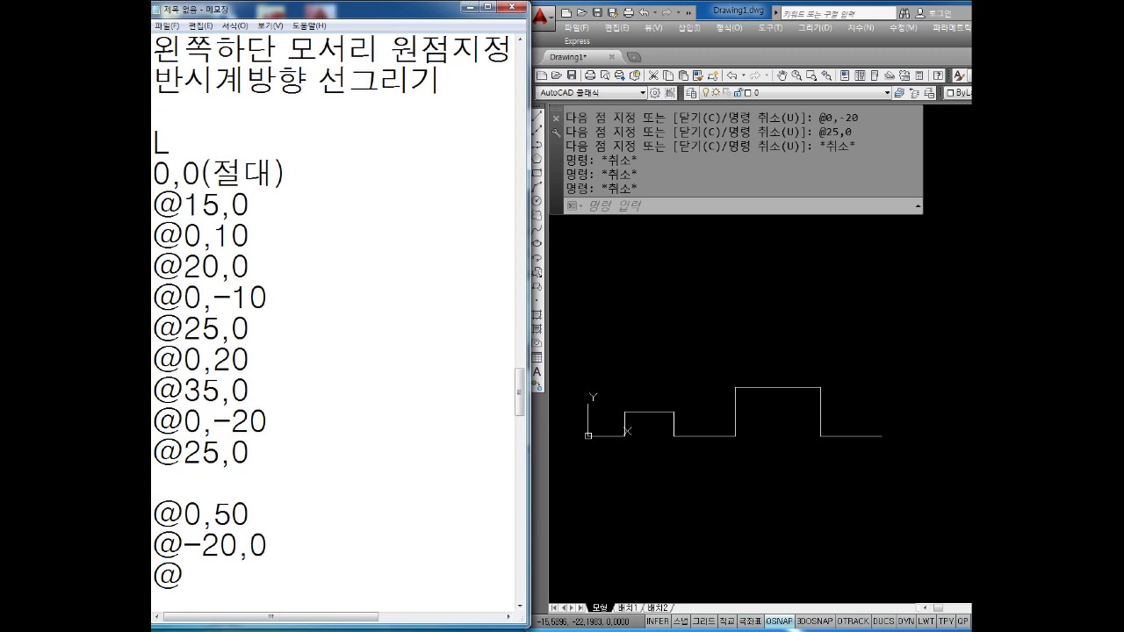
pyautogui.write('0,-10')
pyautogui.press('Return')
pyautogui.write('@')
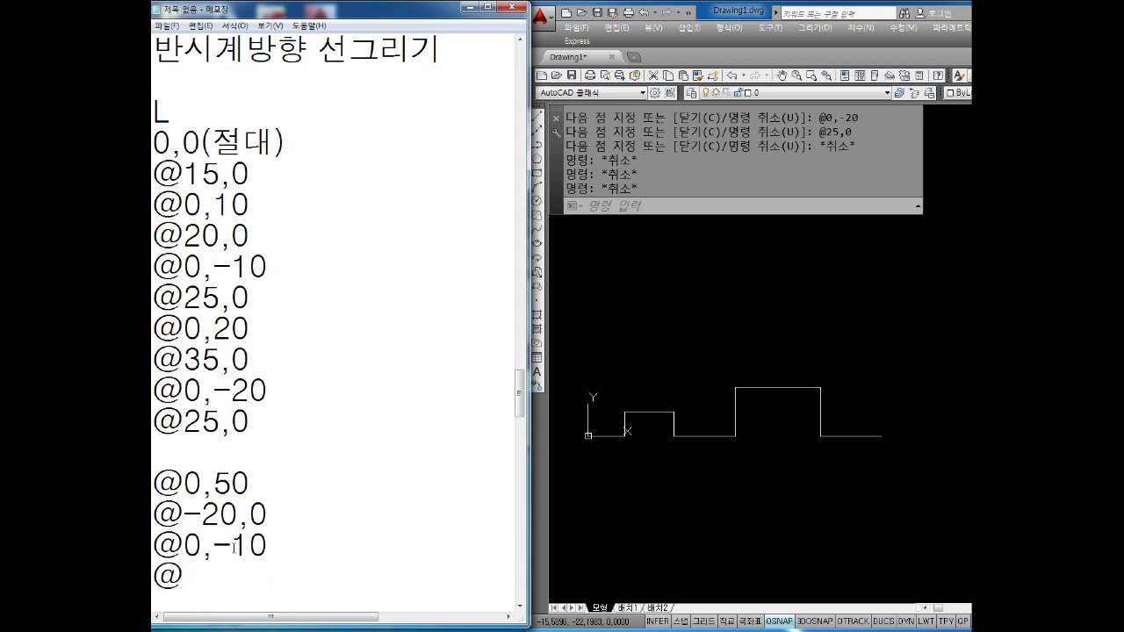
pyautogui.write('-50')
pyautogui.press('BackSpace')
pyautogui.press('BackSpace')
pyautogui.write('20,0')
pyautogui.press('Return')
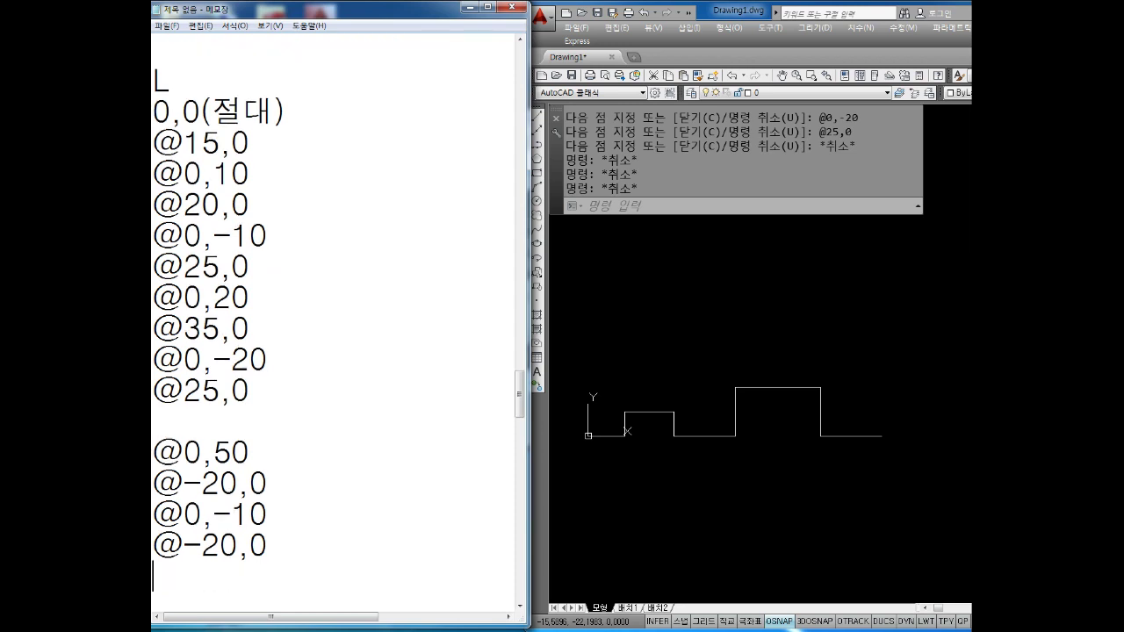
pyautogui.write('@0,10')
pyautogui.press('Return')
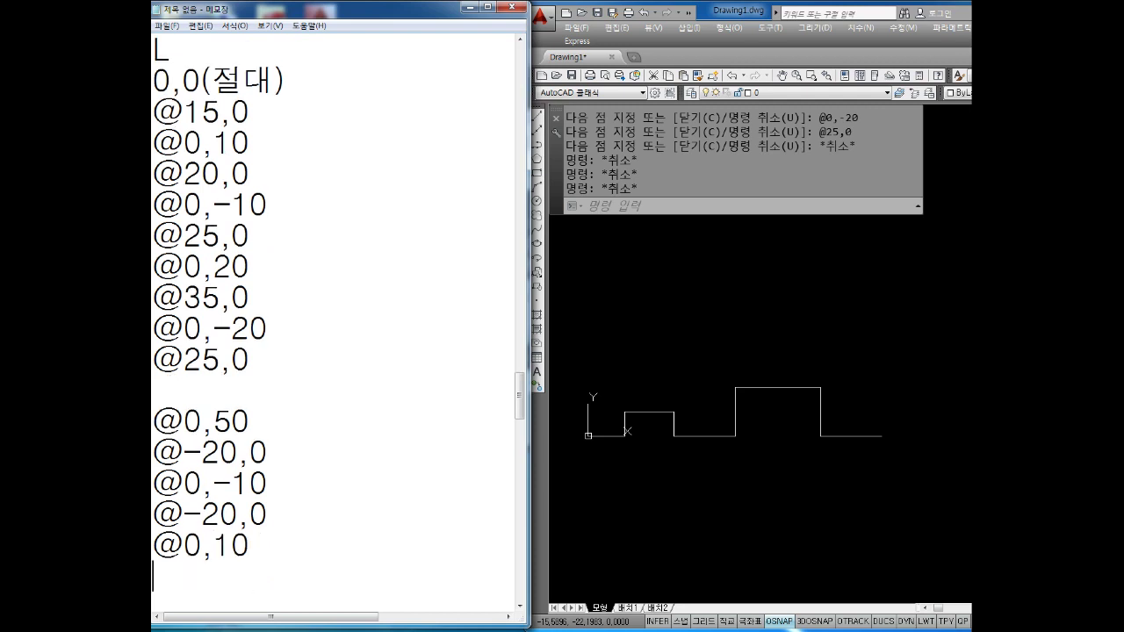
pyautogui.write('@-30')
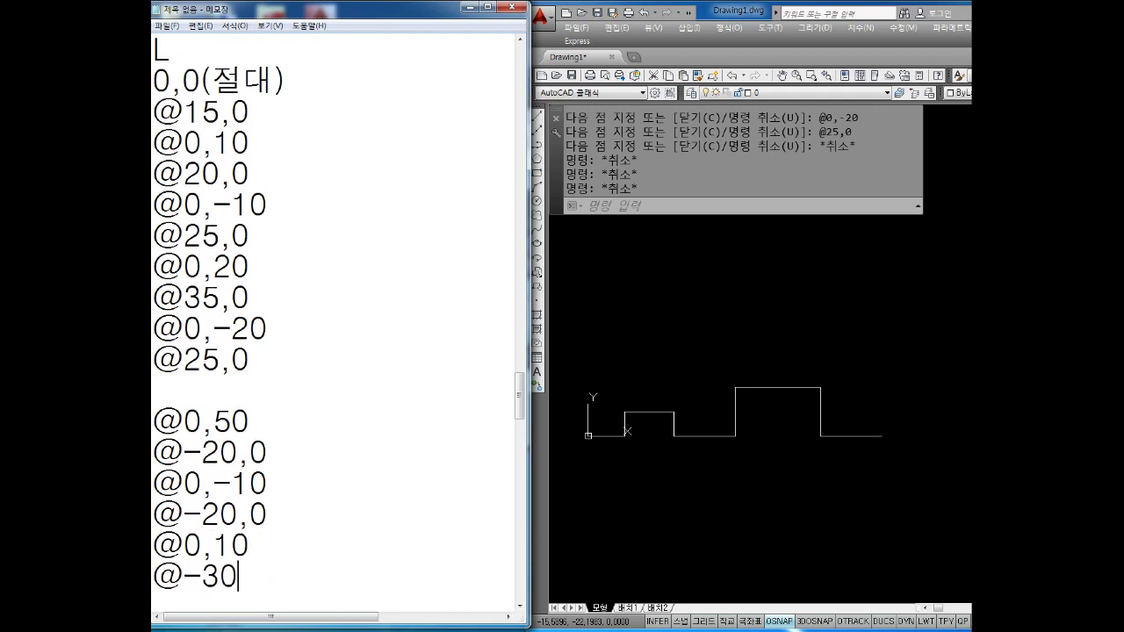
pyautogui.write(',0')
pyautogui.press('Return')
pyautogui.write('@')
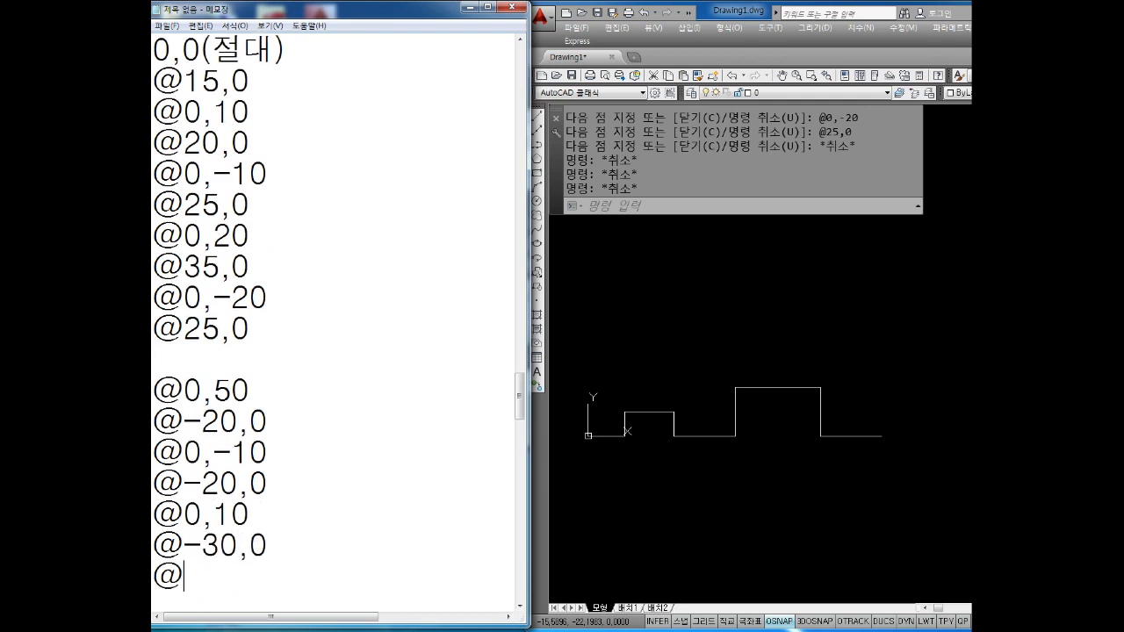
pyautogui.write('0')
pyautogui.write(',-20')
pyautogui.press('Return')
pyautogui.write('@')
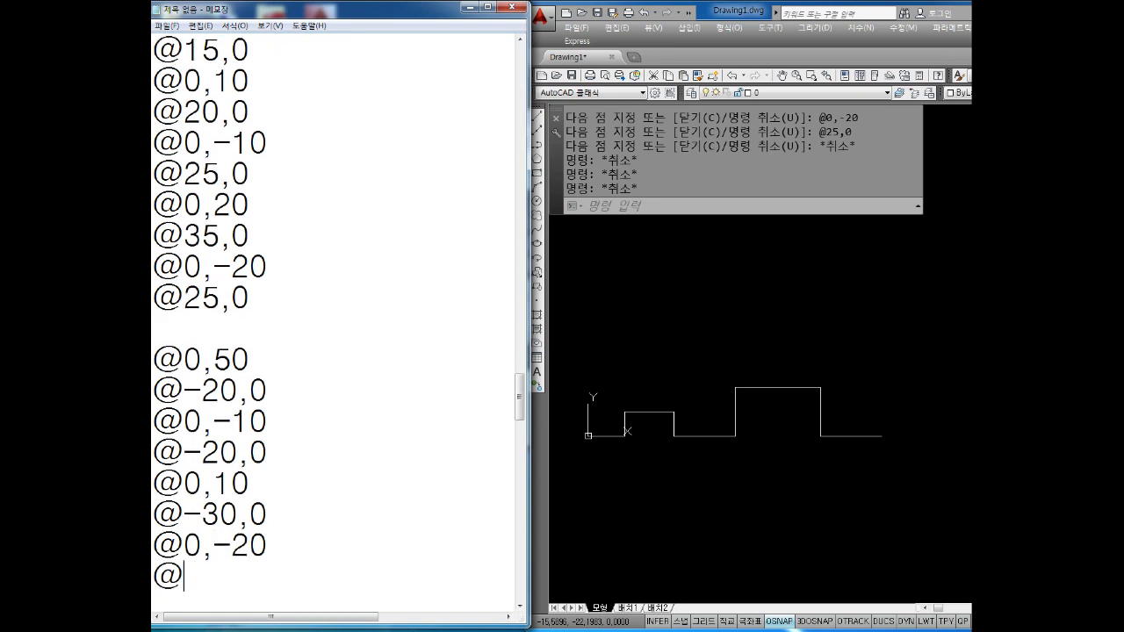
pyautogui.write('10,0')
pyautogui.press('Return')
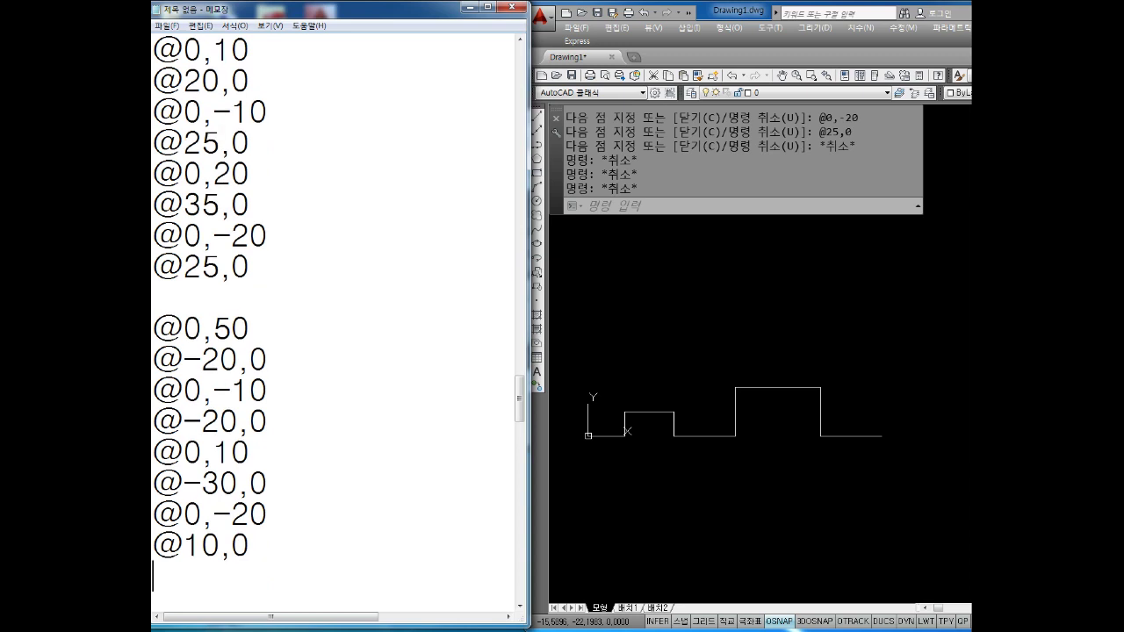
pyautogui.write('@0,10')
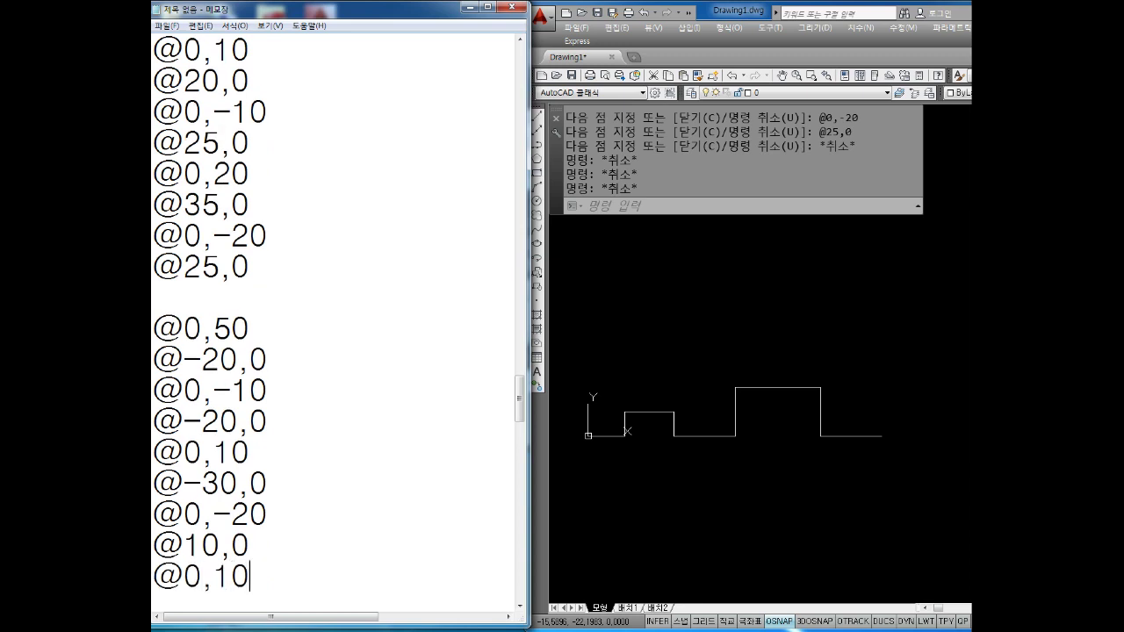
pyautogui.press('Return')
pyautogui.write('@-20')
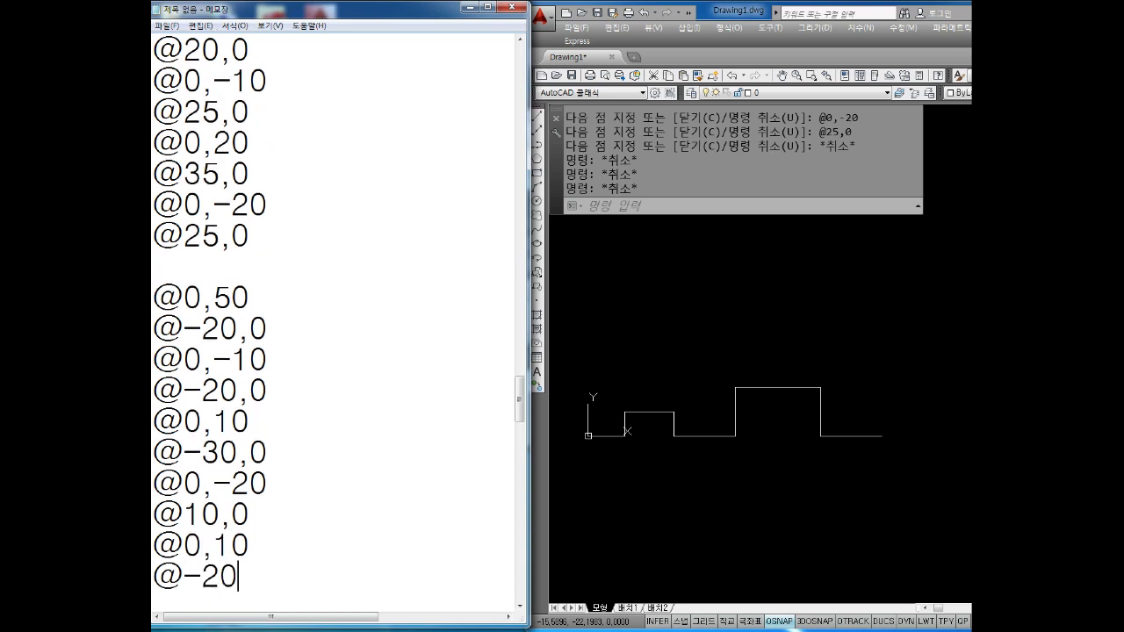
pyautogui.write(',0')
pyautogui.press('Return')
pyautogui.write('@0')
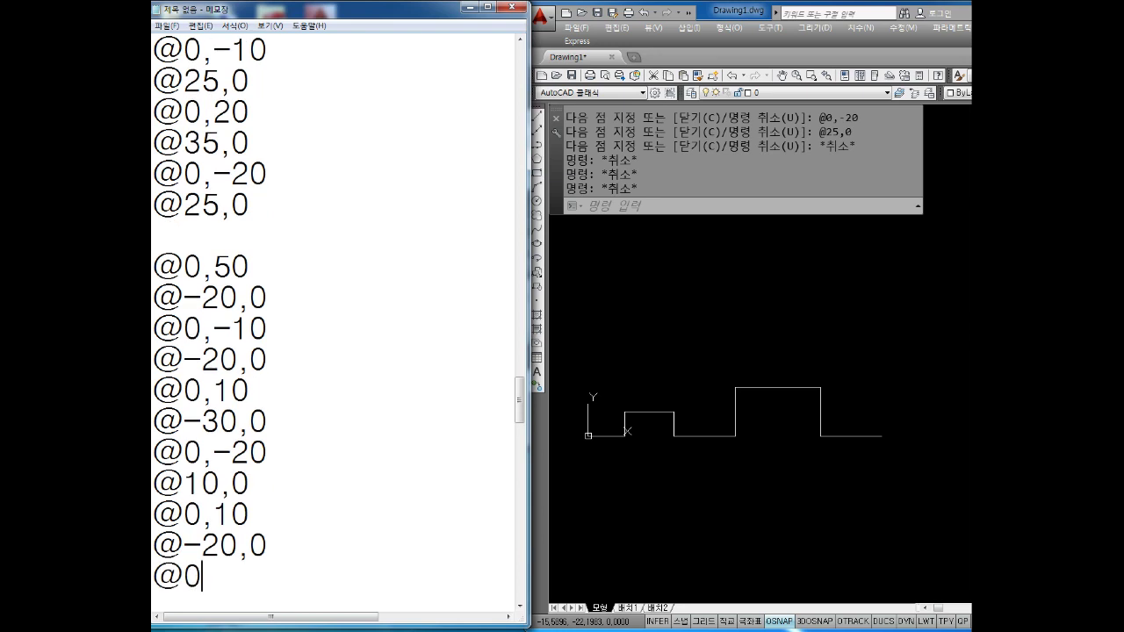
pyautogui.write(',10')
pyautogui.press('Return')
pyautogui.write('@')
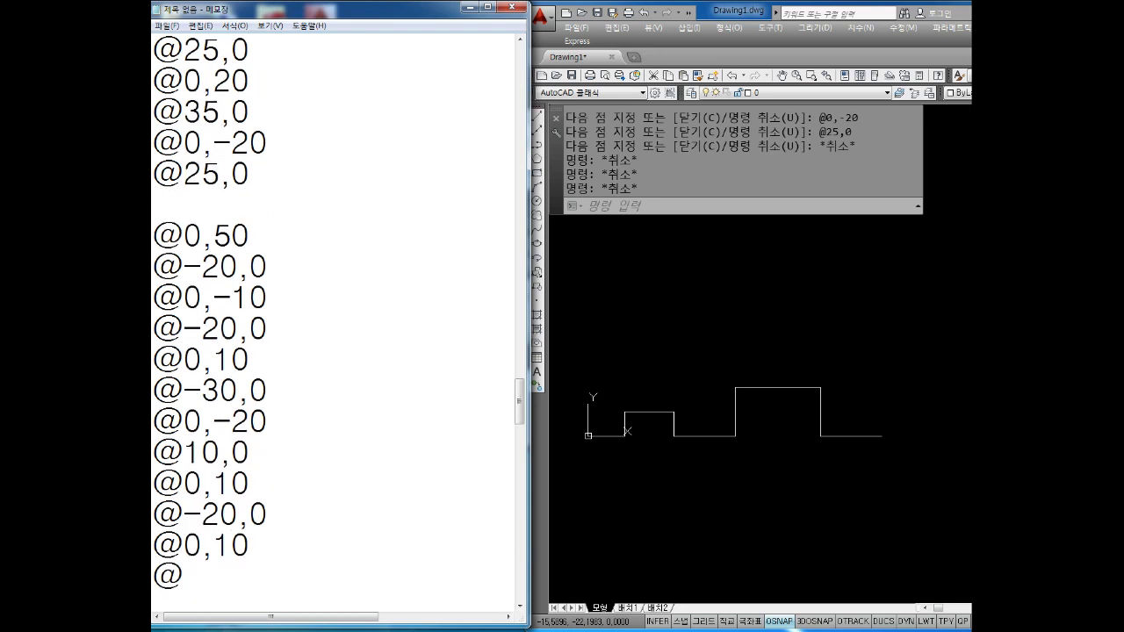
pyautogui.write('-20')
pyautogui.write(',0')
pyautogui.press('Return')
pyautogui.write('@')
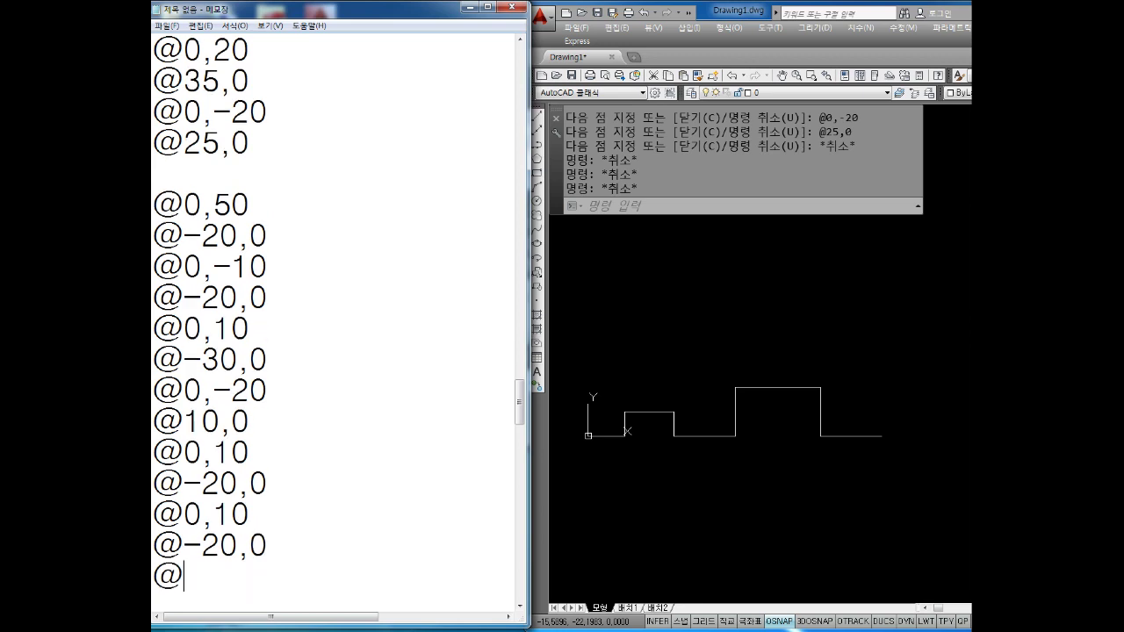
pyautogui.write('0,-50')
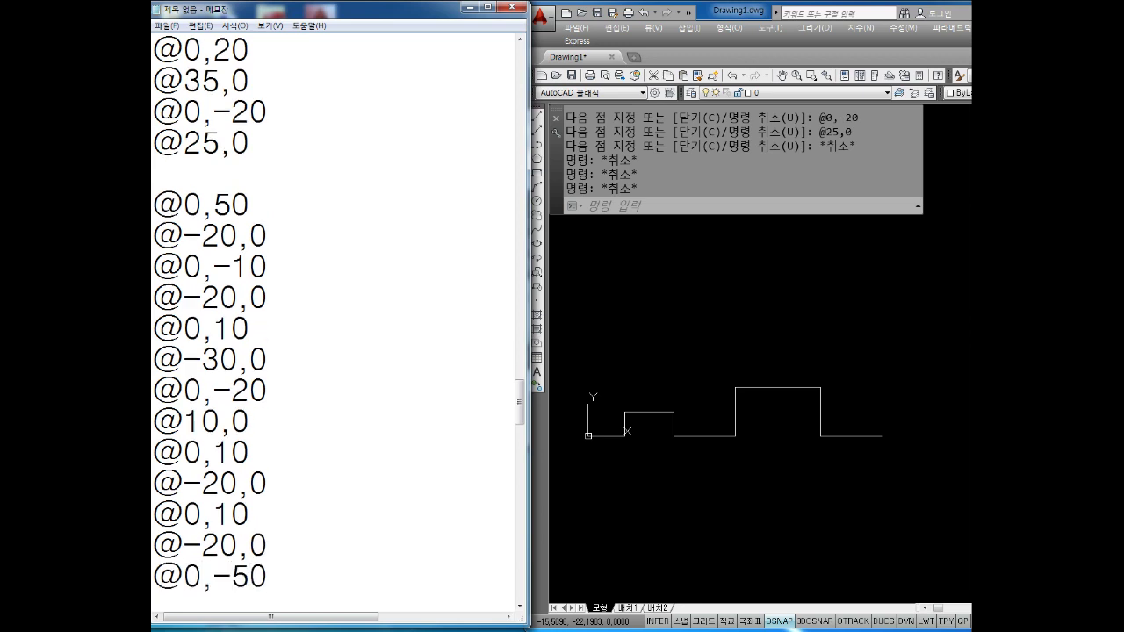
pyautogui.press('Return')
# - Add a final ESC line below @0,-50 in the coordinate notes
pyautogui.click(709, 393)
pyautogui.press('Escape')
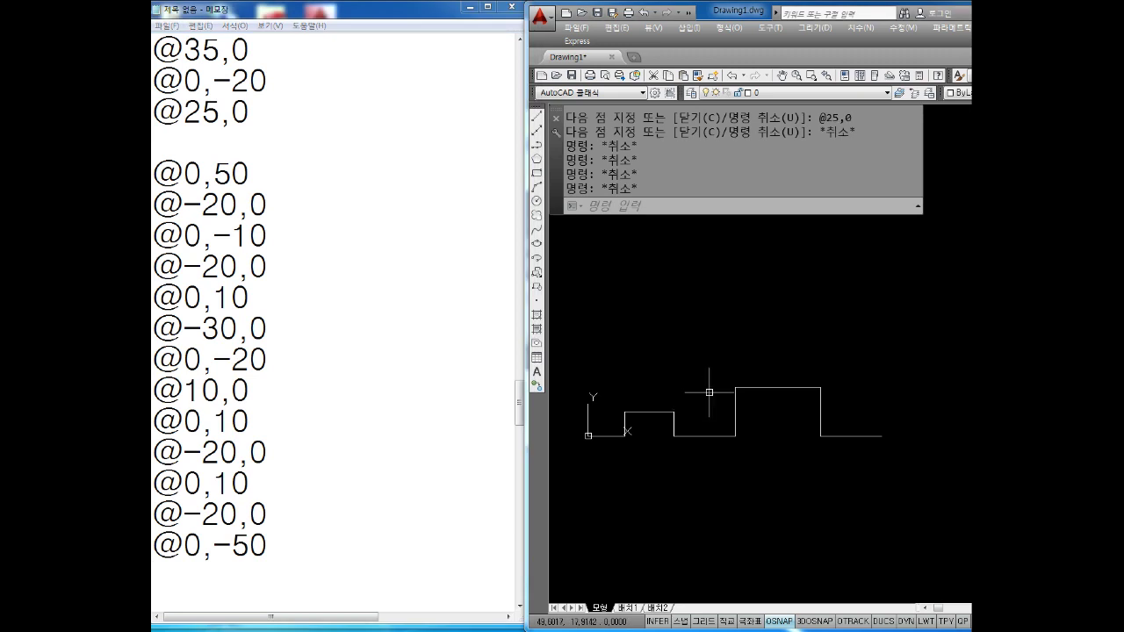
pyautogui.press('Escape')
pyautogui.click(343, 559)
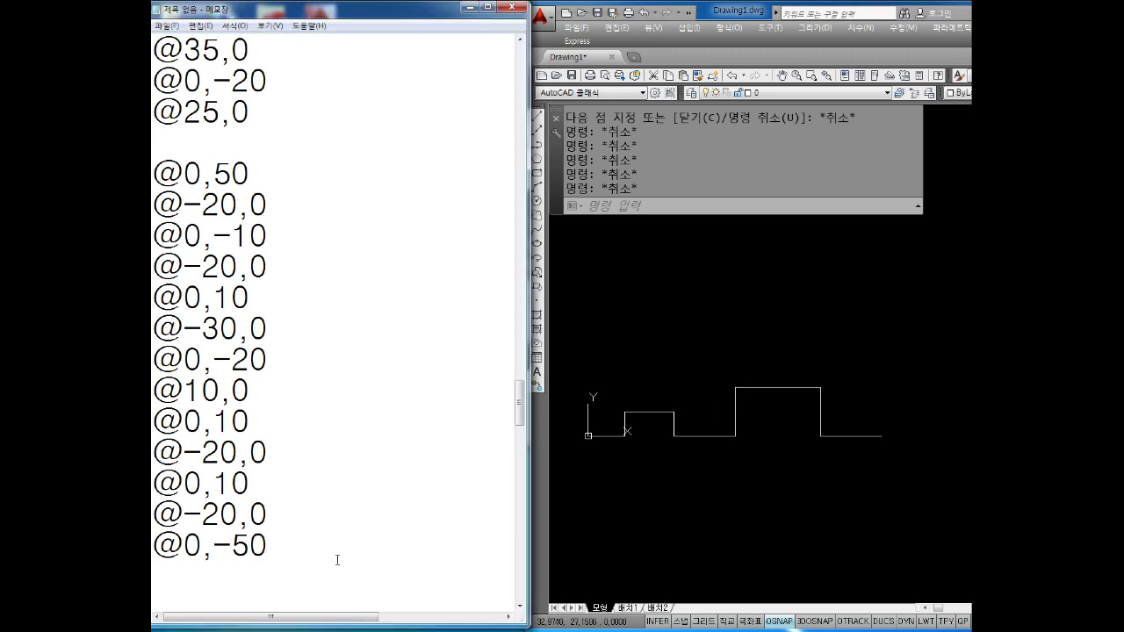
pyautogui.press('Return')
pyautogui.write('ESC')
# - Back in AutoCAD, clear pending commands and nudge the drawing view
pyautogui.click(569, 500)
pyautogui.press('Escape')
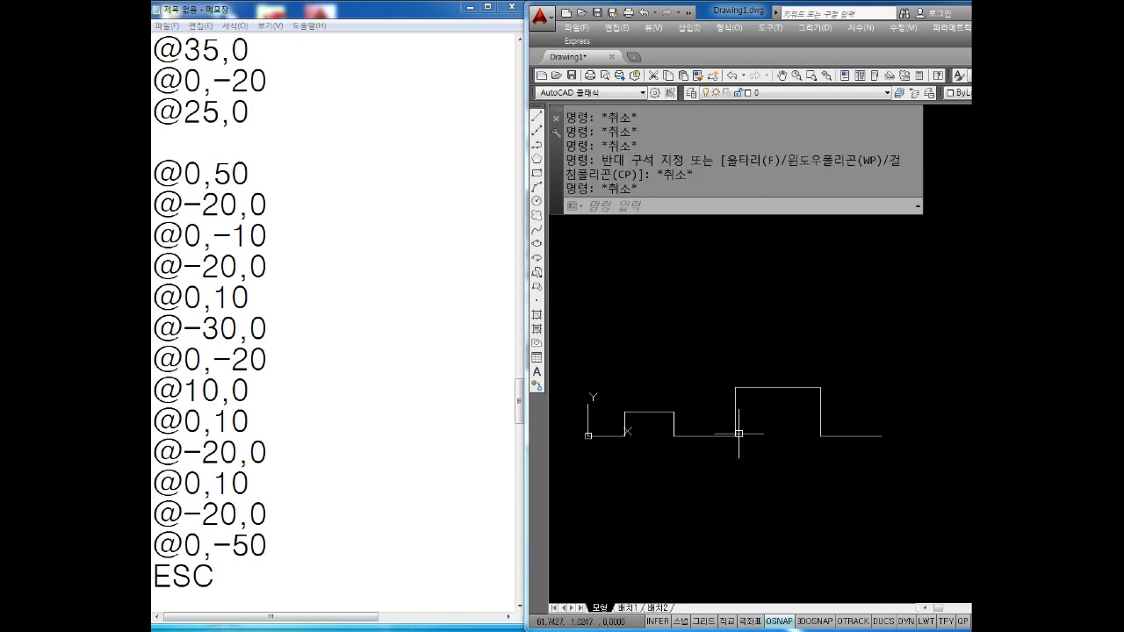
pyautogui.moveTo(739, 433); pyautogui.dragTo(724, 442, button='middle')
pyautogui.press('Escape')
pyautogui.press('Escape')
# - Start a line at the profile's right end and draw @0,50, @-20,0 and @0,-10
pyautogui.write('L')
pyautogui.press('Return')
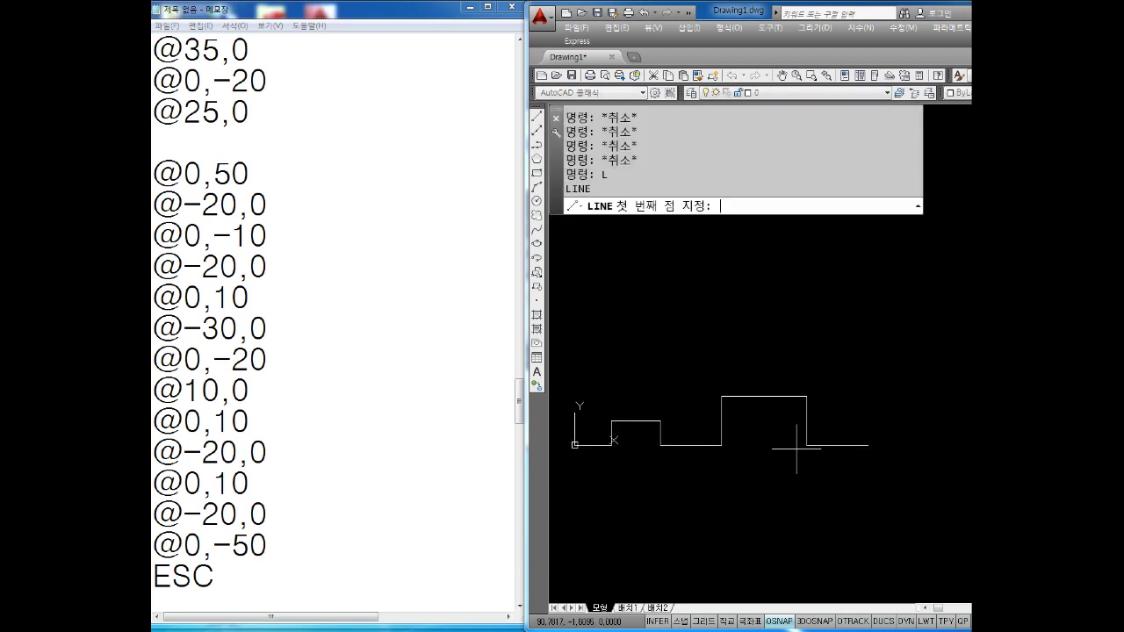
pyautogui.click(868, 445)
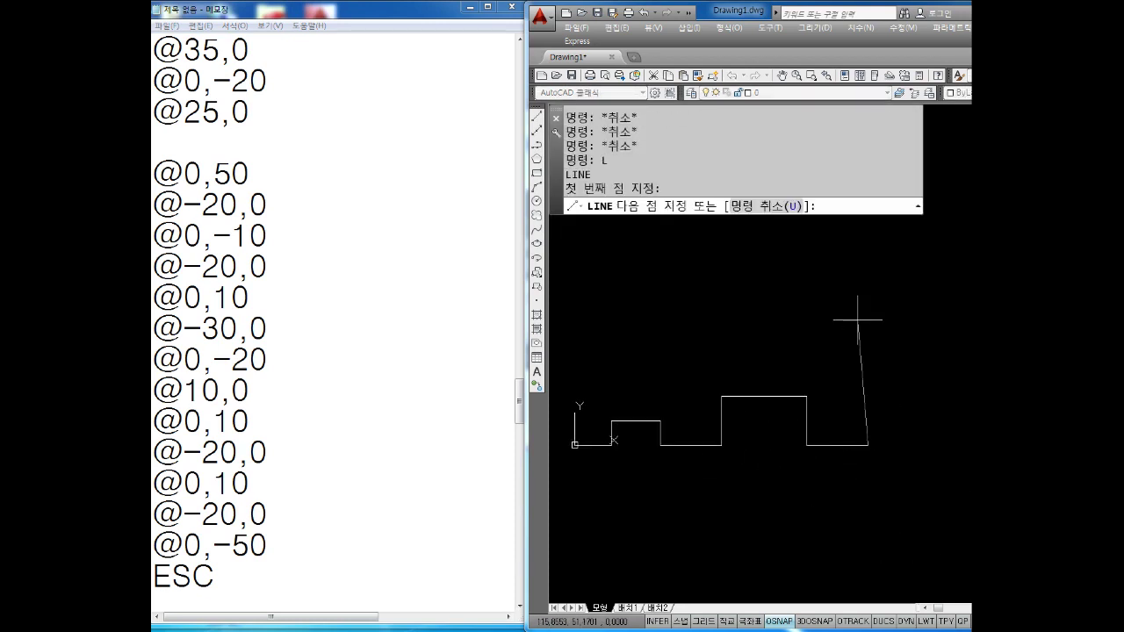
pyautogui.write('@0M')
pyautogui.write(',50')
pyautogui.press('Return')
pyautogui.write('@-')
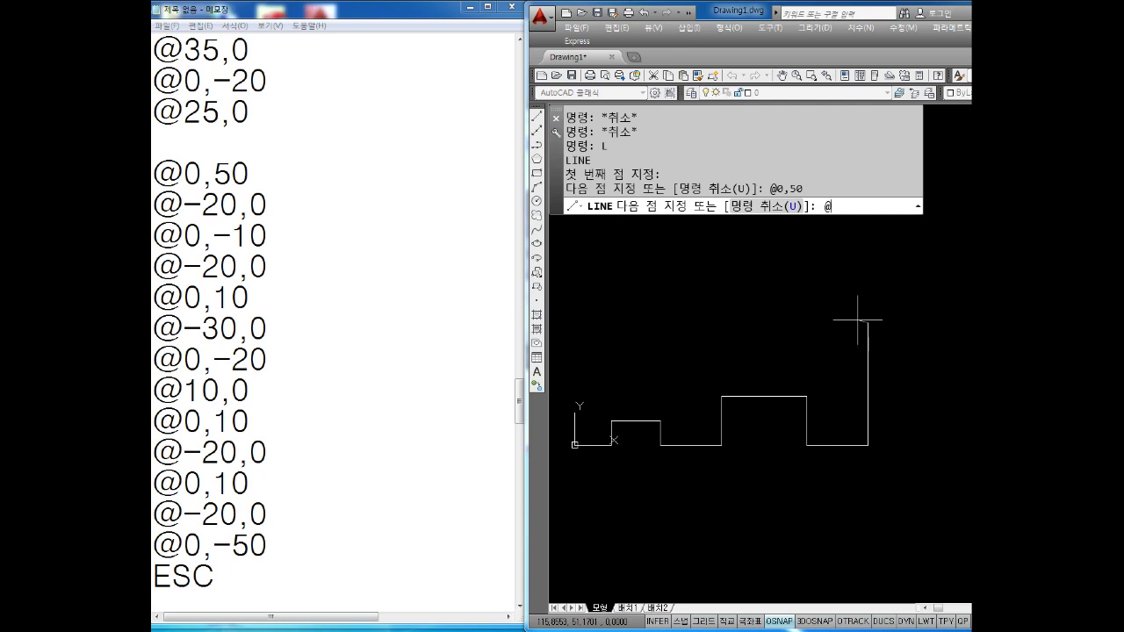
pyautogui.write('20,0')
pyautogui.press('Return')
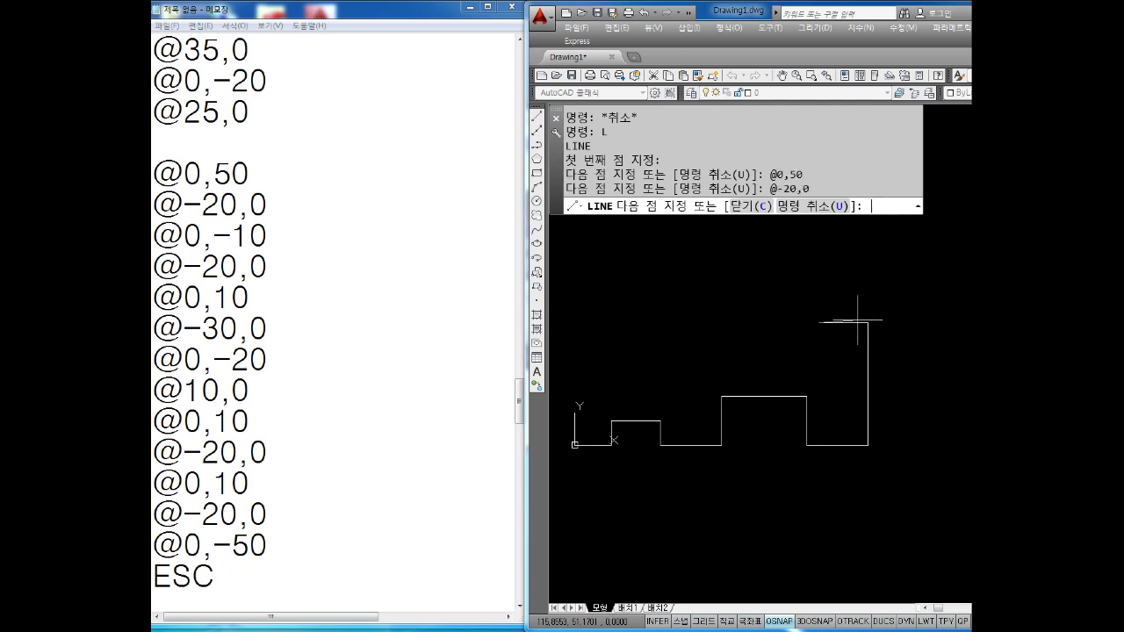
pyautogui.write('@0,-10')
pyautogui.press('Return')
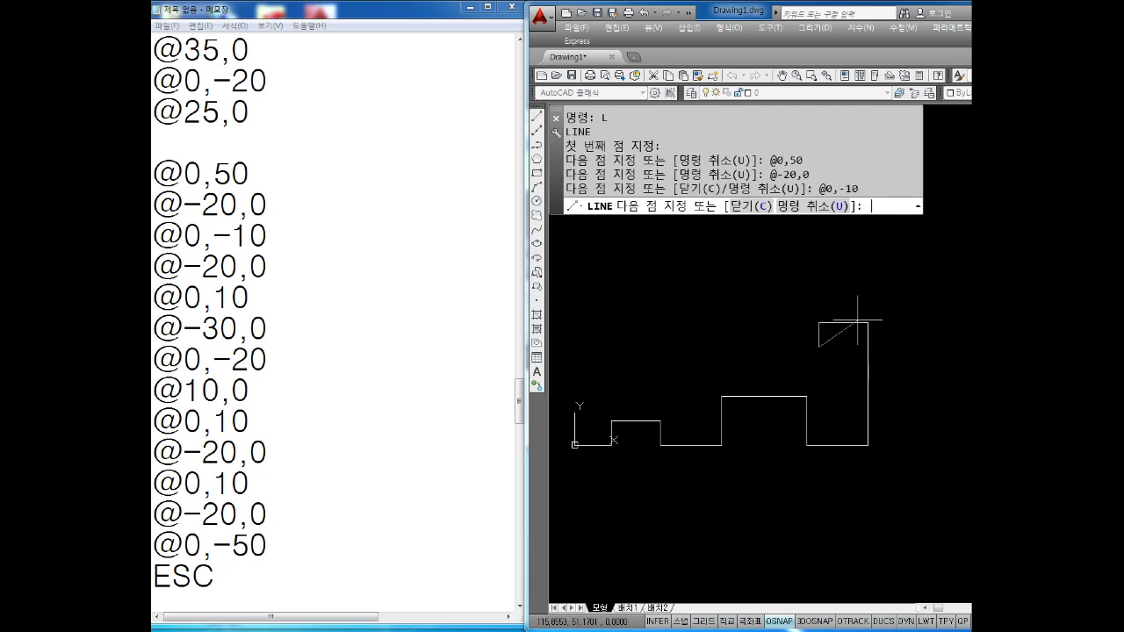
pyautogui.write('@-20,0')
pyautogui.press('Return')
pyautogui.write('@0,10')
pyautogui.press('Return')
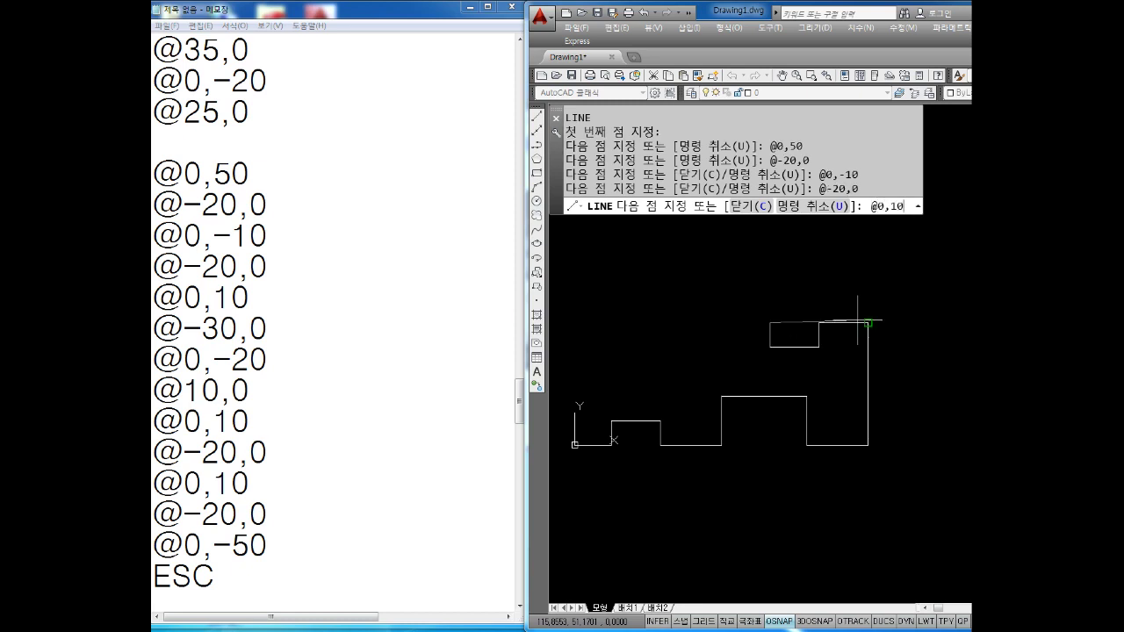
pyautogui.write('@-30')
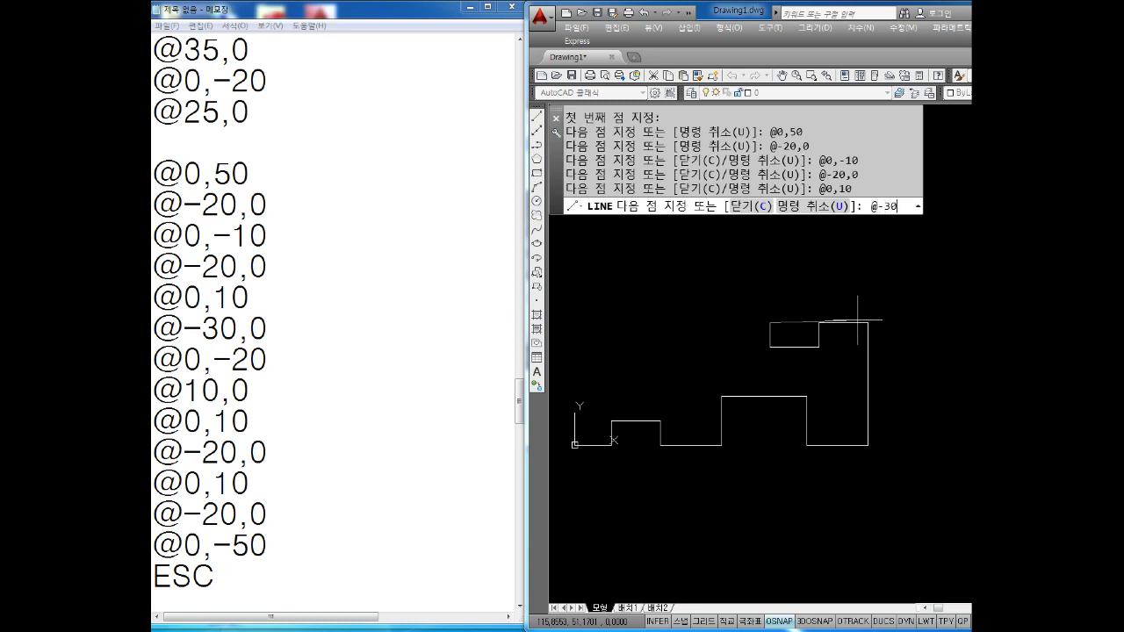
pyautogui.write(',0')
pyautogui.press('Return')
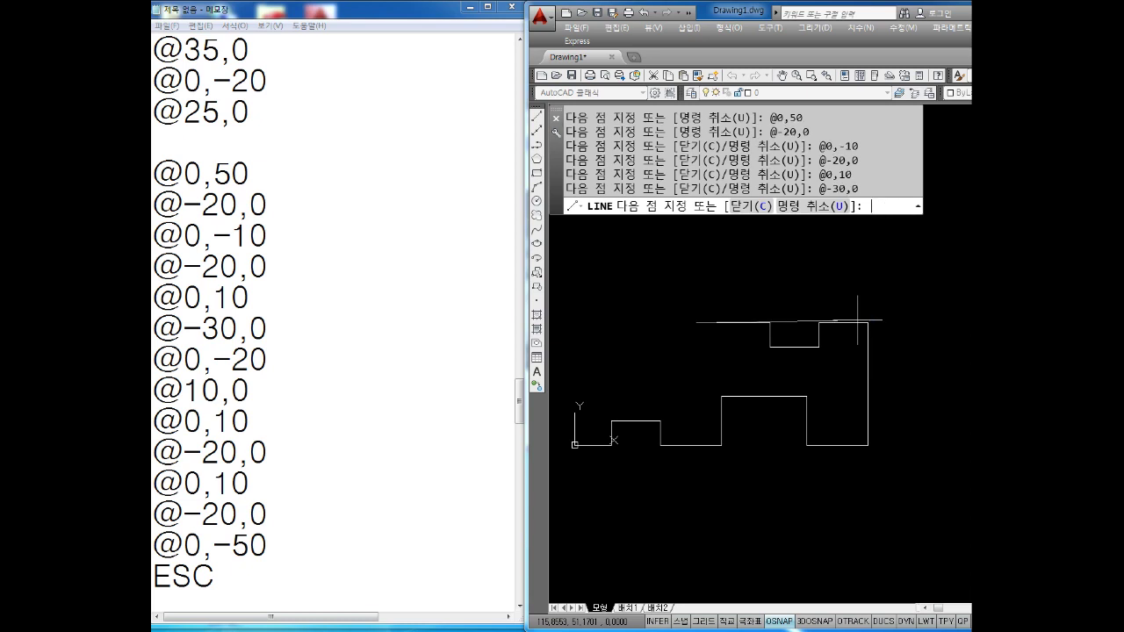
pyautogui.write('@0,-20')
pyautogui.press('Return')
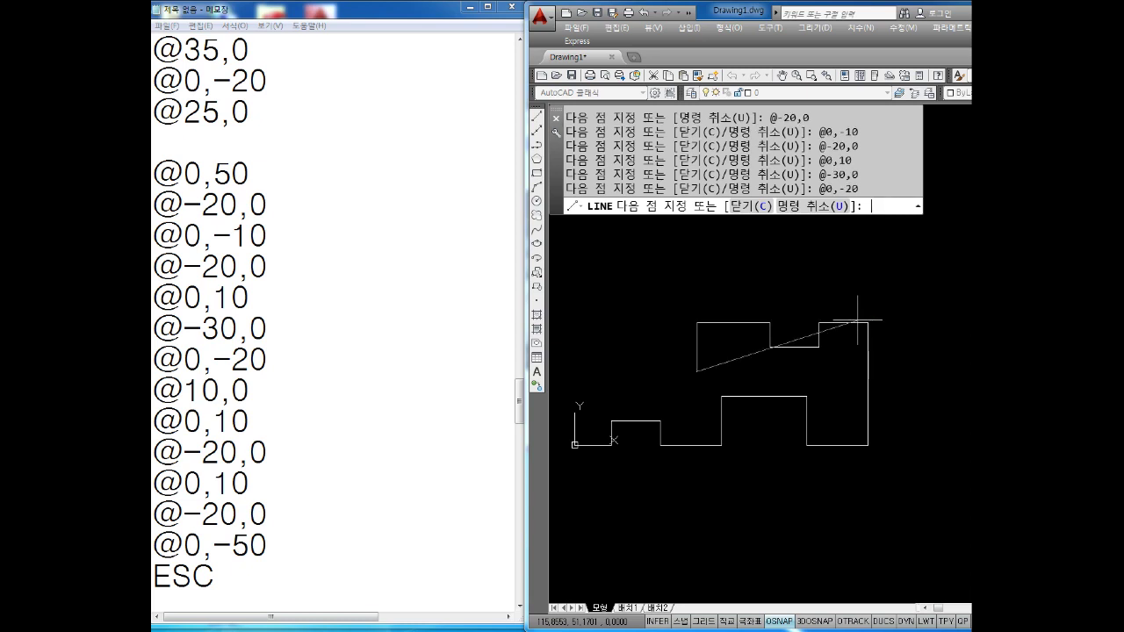
pyautogui.write('@1')
pyautogui.write('0,0')
pyautogui.press('Return')
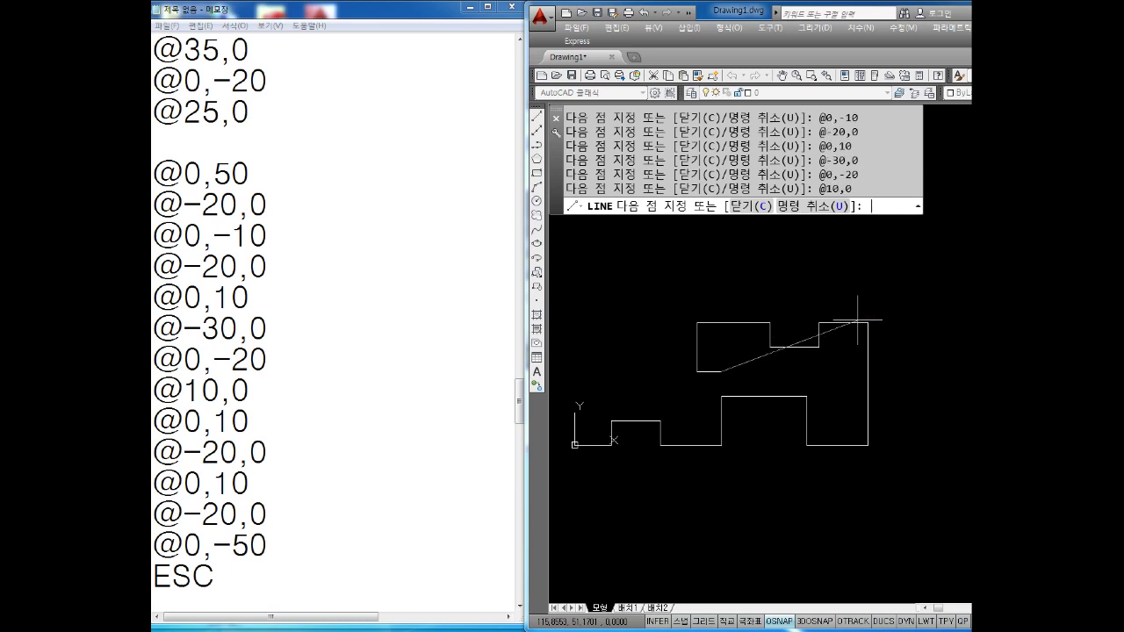
# - Correct the note to @-10,0, undo the wrong 10-unit segment and redraw it leftward
pyautogui.click(184, 390)
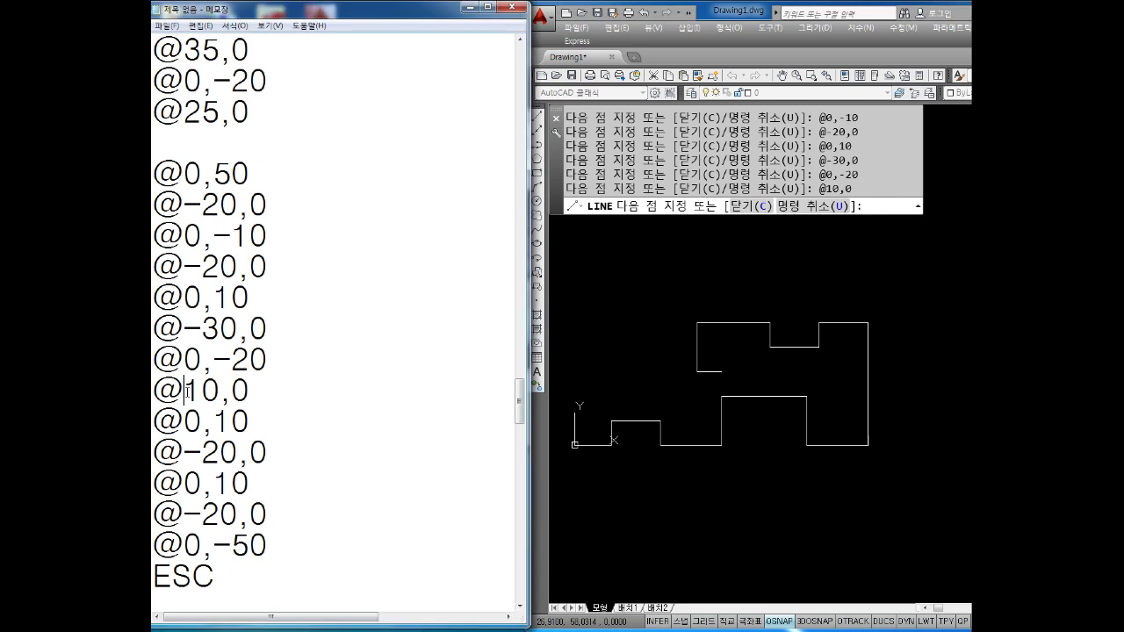
pyautogui.write('-')
pyautogui.click(672, 302)
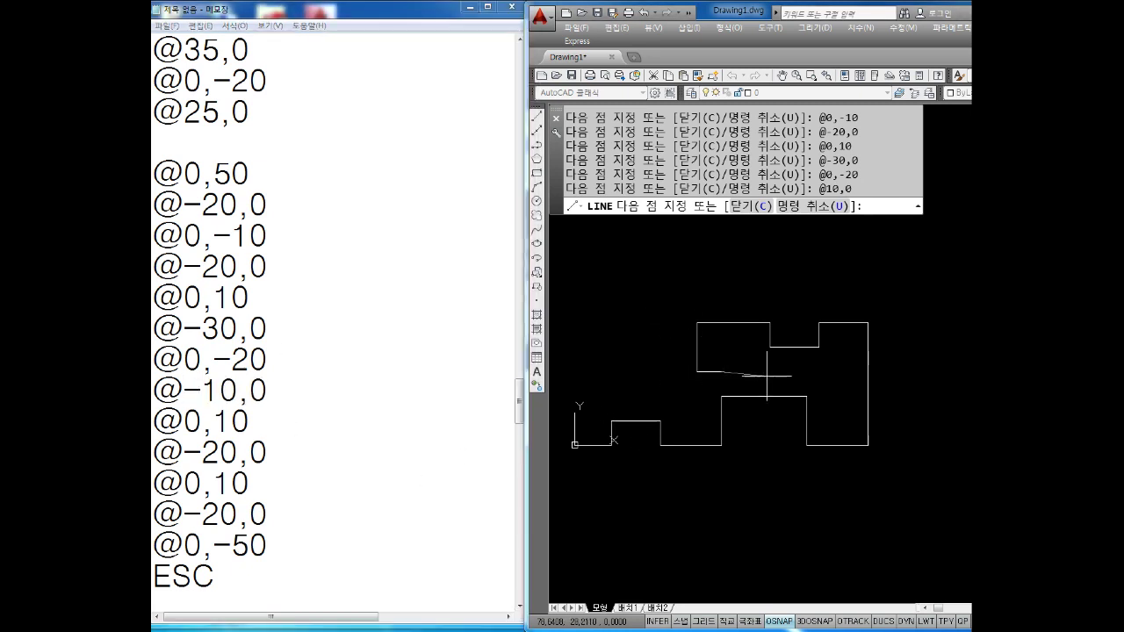
pyautogui.write('u')
pyautogui.press('Return')
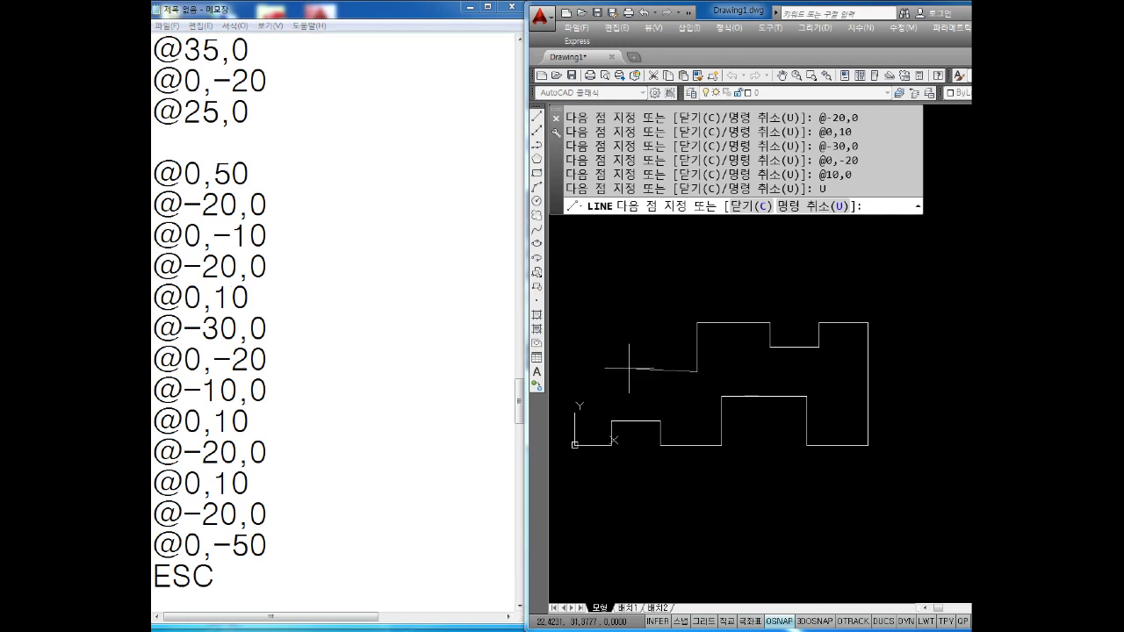
pyautogui.write('@-1')
pyautogui.write('0')
pyautogui.press('Return')
# - Continue the outline with @0,10, @-20,0, @0,10 and @-20,0
pyautogui.write('@0')
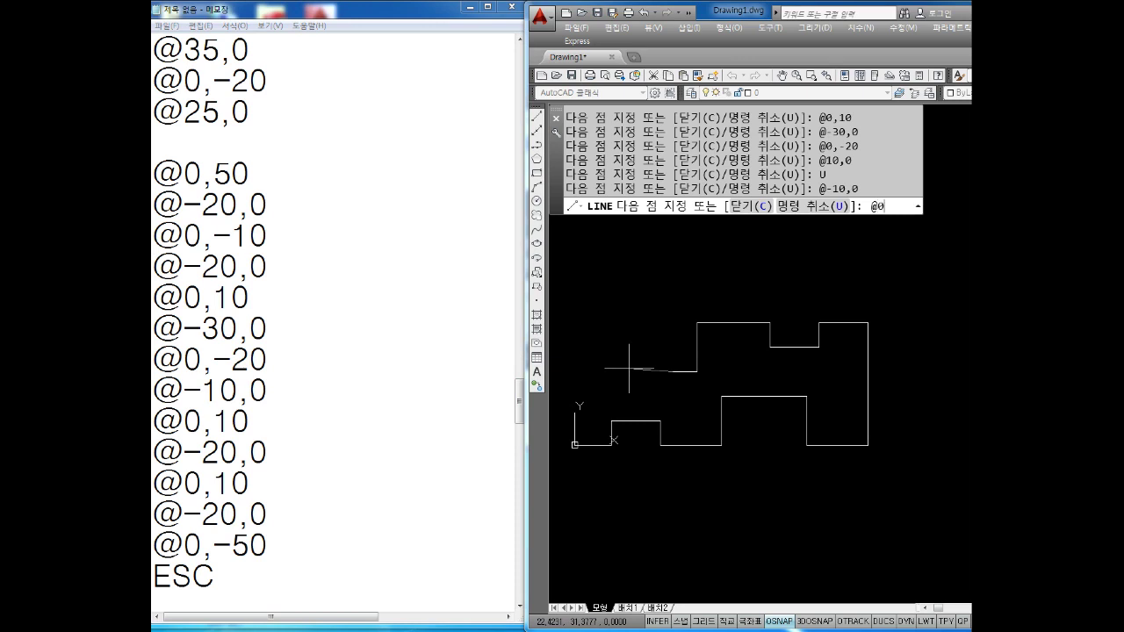
pyautogui.write(',10')
pyautogui.press('Return')
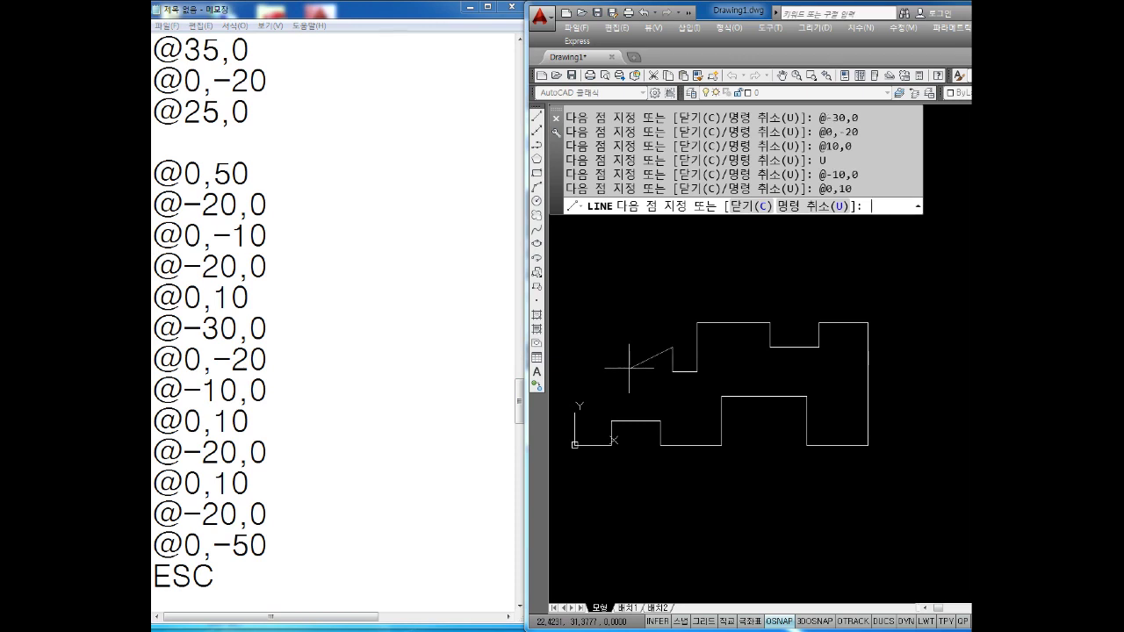
pyautogui.write('@')
pyautogui.write('-20,0')
pyautogui.press('Return')
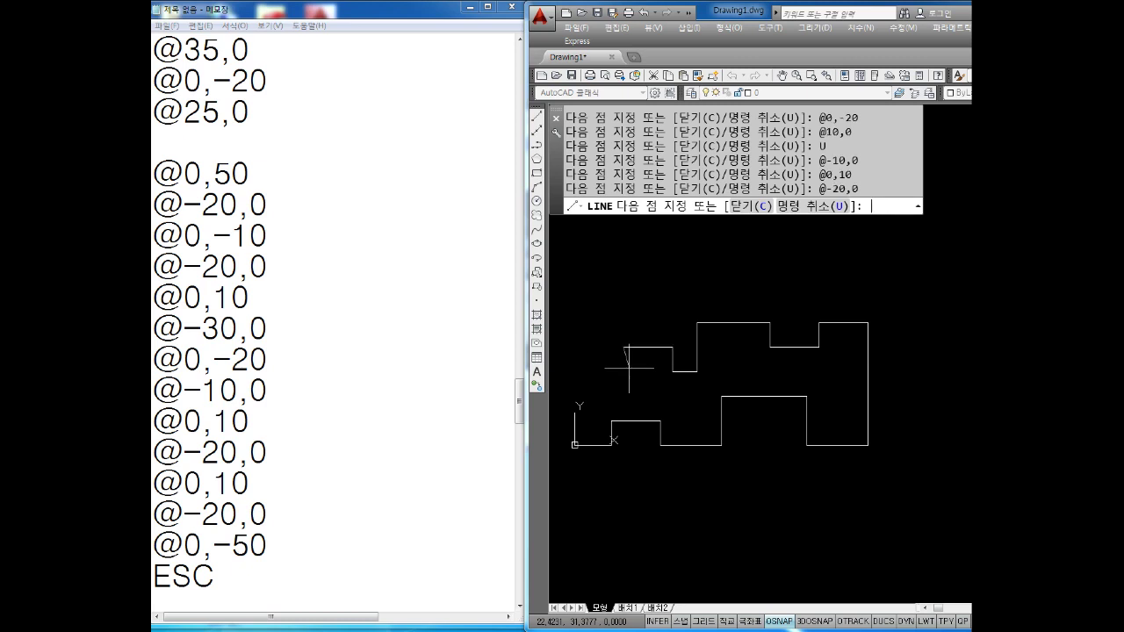
pyautogui.write('@0,10')
pyautogui.press('Return')
pyautogui.write('@-')
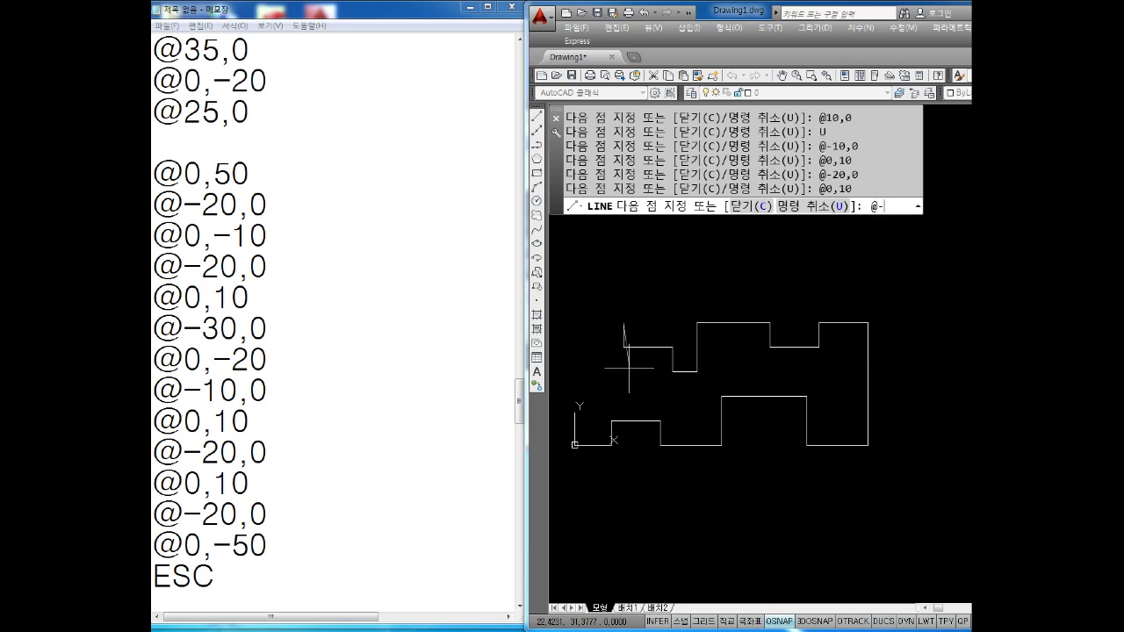
pyautogui.write('20,0')
pyautogui.press('Return')
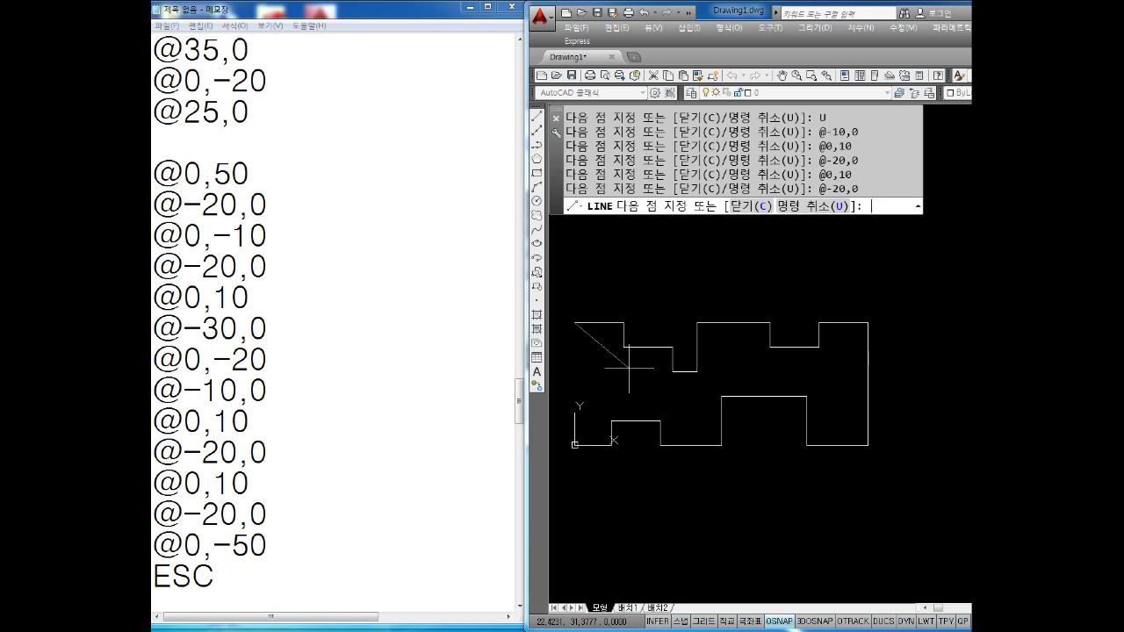
# - Close the profile with @0,-50, undoing a mistaken @0,50 first, and end LINE
pyautogui.write('@0,')
pyautogui.write('50')
pyautogui.press('Return')
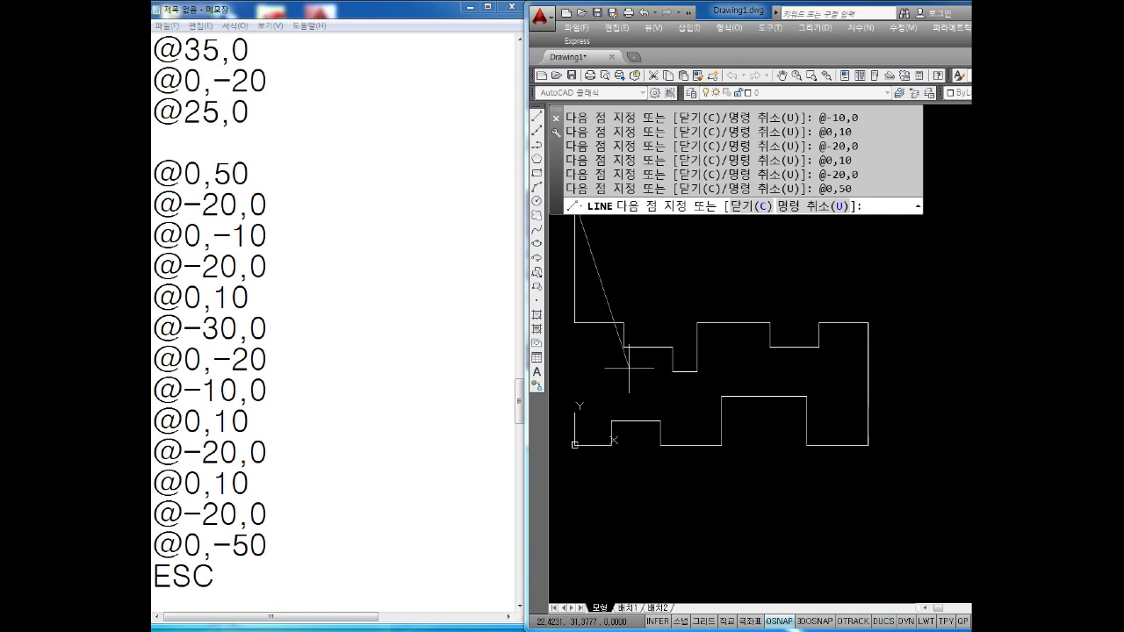
pyautogui.write('u')
pyautogui.press('Return')
pyautogui.write('@0,')
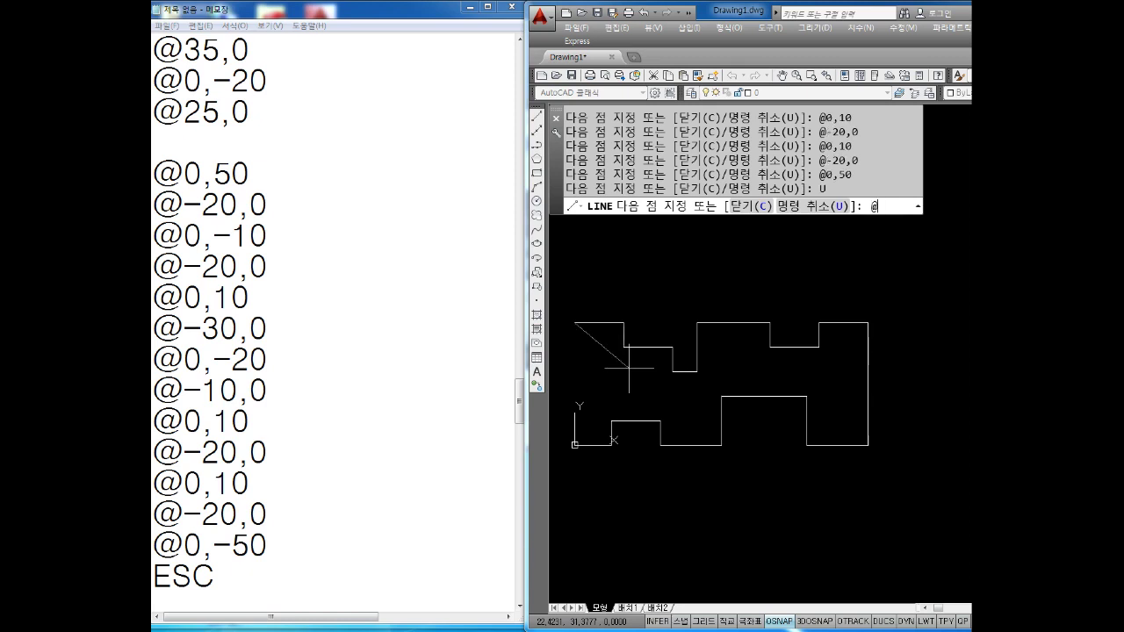
pyautogui.write('-50')
pyautogui.press('Return')
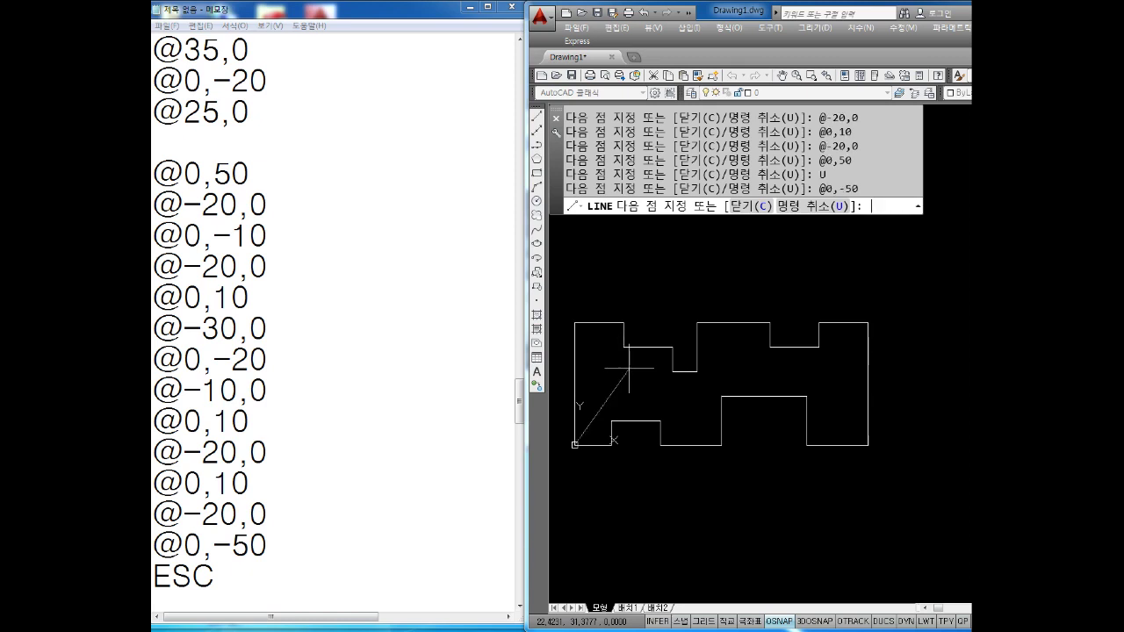
pyautogui.press('Escape')
pyautogui.press('Escape')
pyautogui.press('Escape')
pyautogui.press('Escape')
pyautogui.moveTo(638, 449); pyautogui.dragTo(646, 438, button='middle')
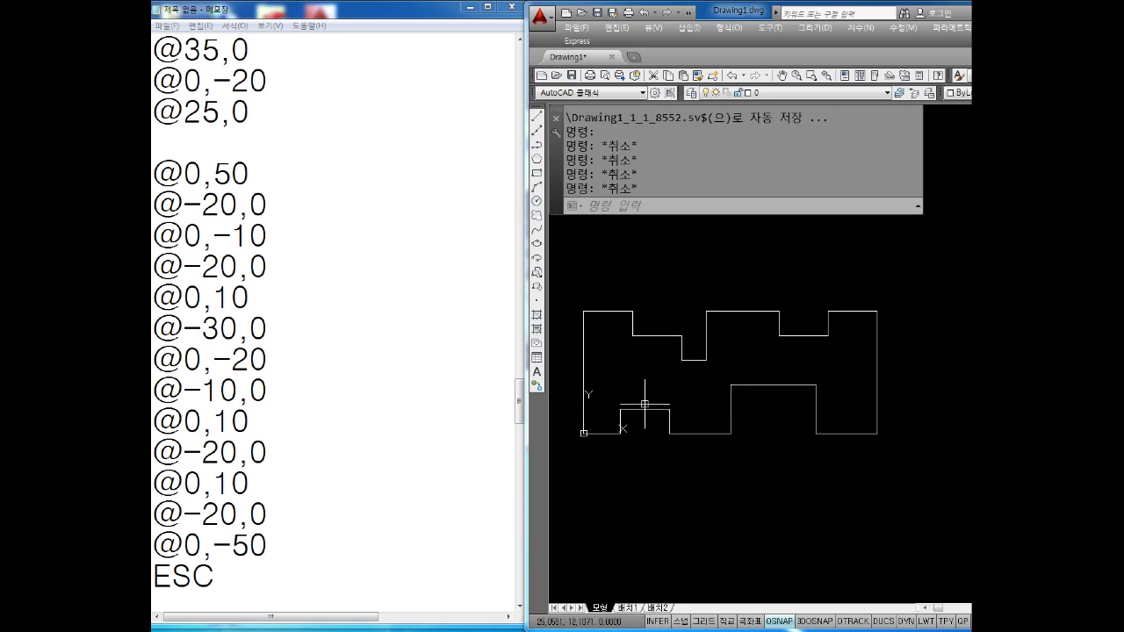
# - Type a dashed separator row under ESC in the Notepad notes
pyautogui.click(279, 553)
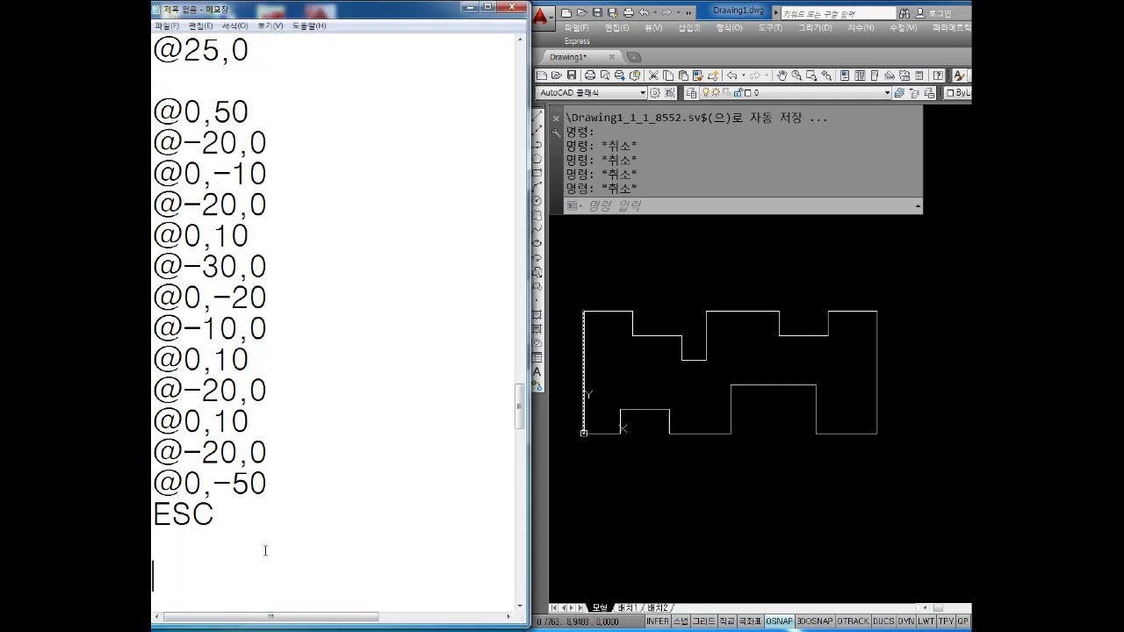
pyautogui.write('--------')
pyautogui.write('---------')
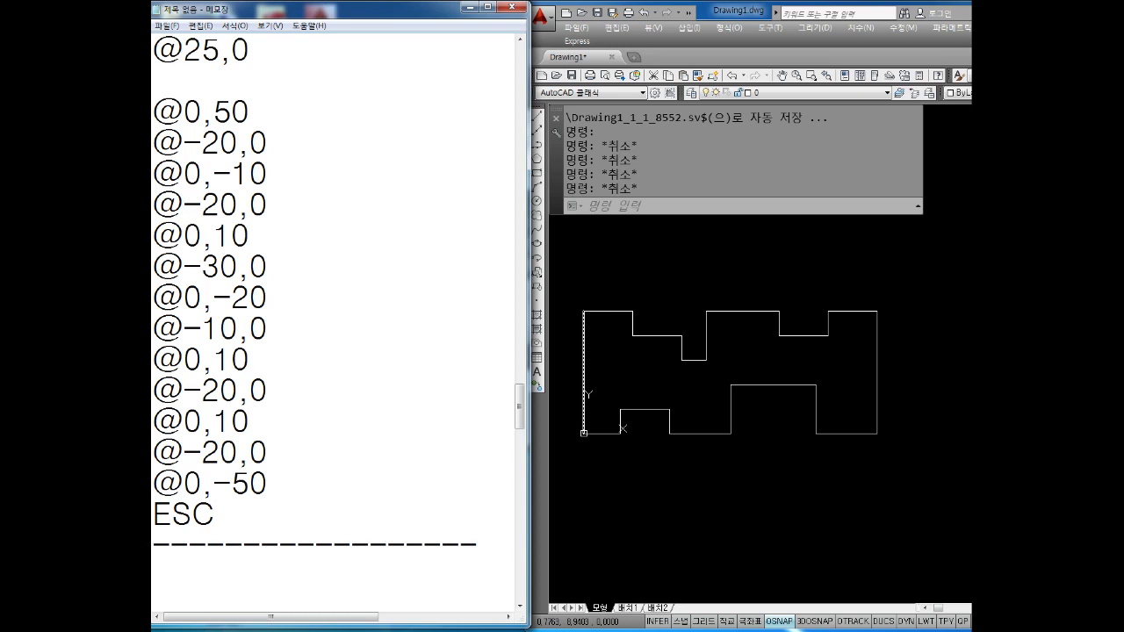
pyautogui.press('Return')
pyautogui.press('Return')
pyautogui.press('Return')
pyautogui.press('Return')
pyautogui.press('Return')
pyautogui.press('Return')
pyautogui.press('Return')
pyautogui.press('Return')
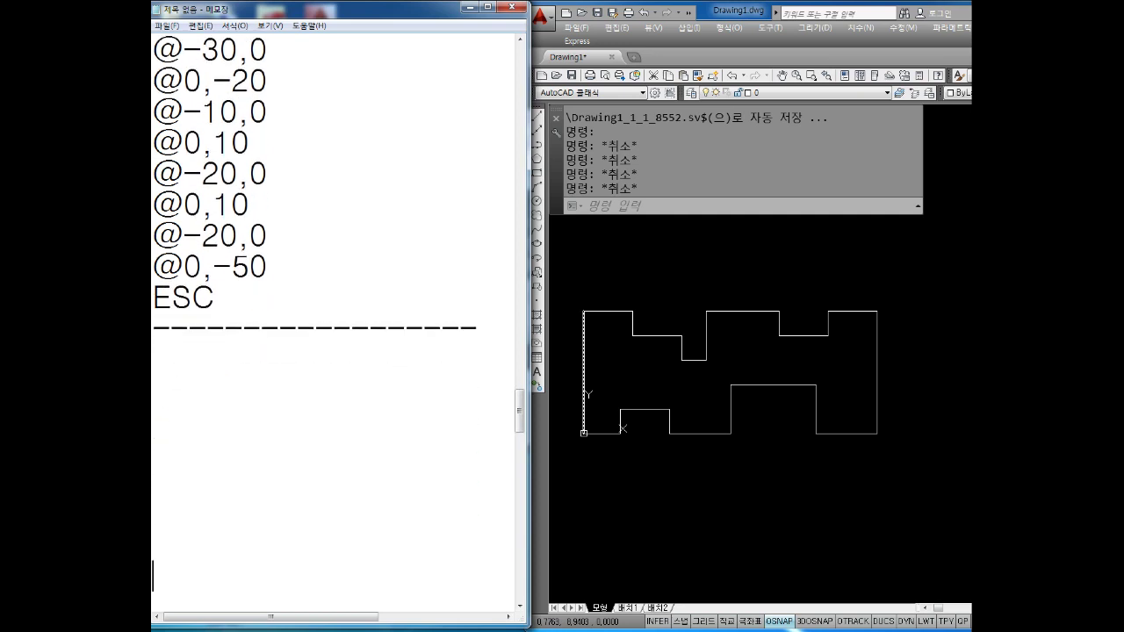
# - Window-select the whole stepped outline in AutoCAD and delete it
pyautogui.click(737, 423)
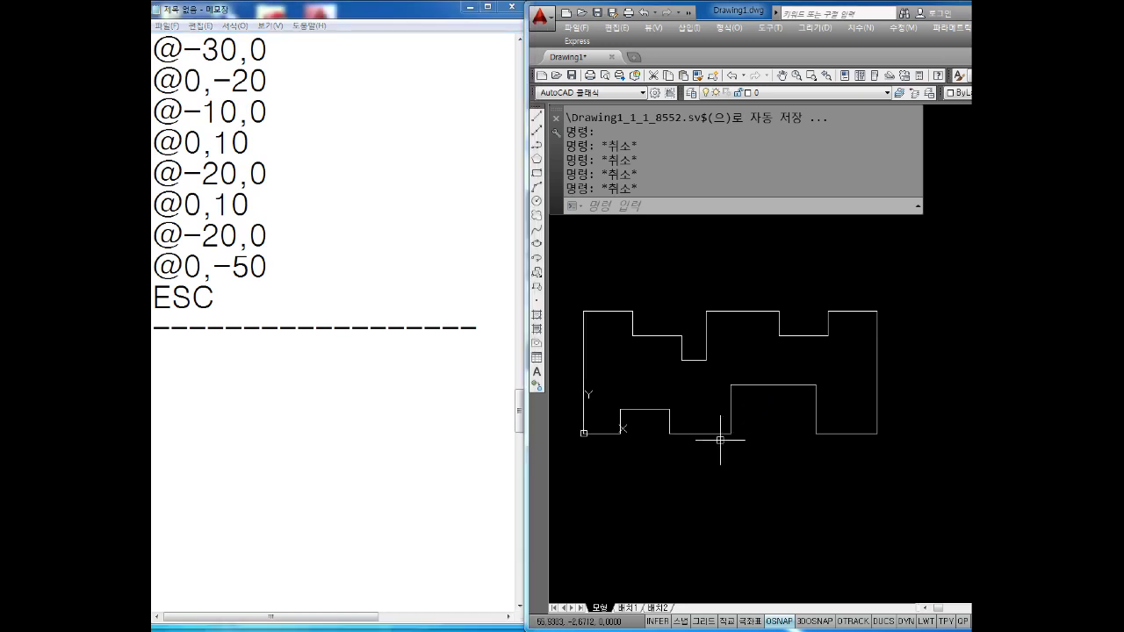
pyautogui.press('Escape')
pyautogui.click(904, 274)
pyautogui.click(559, 508)
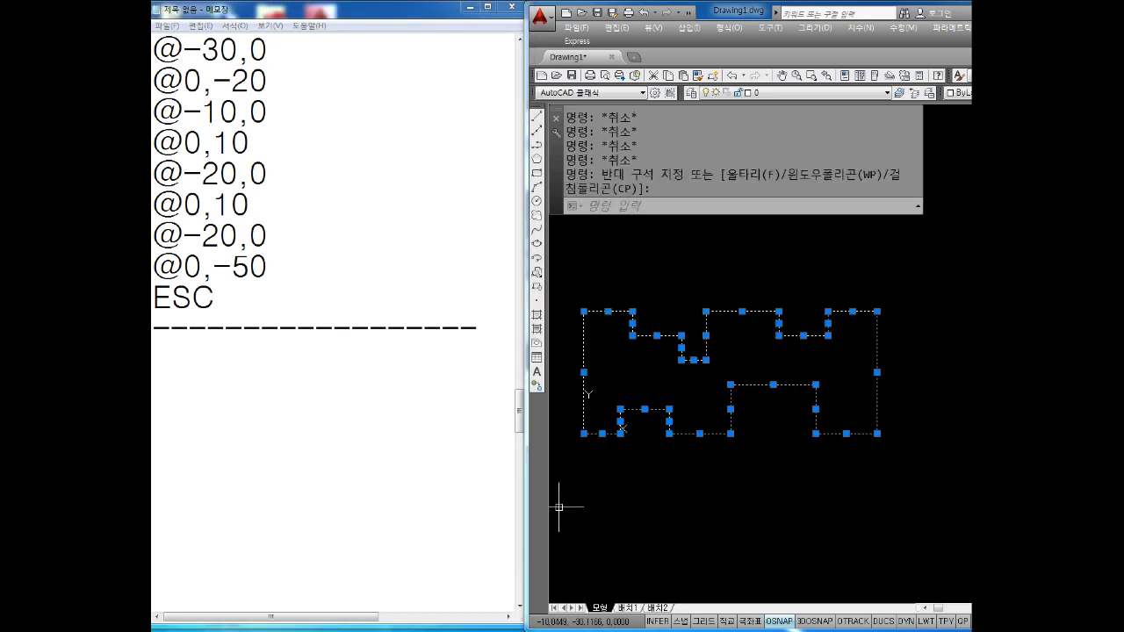
pyautogui.press('Delete')
pyautogui.click(233, 364)
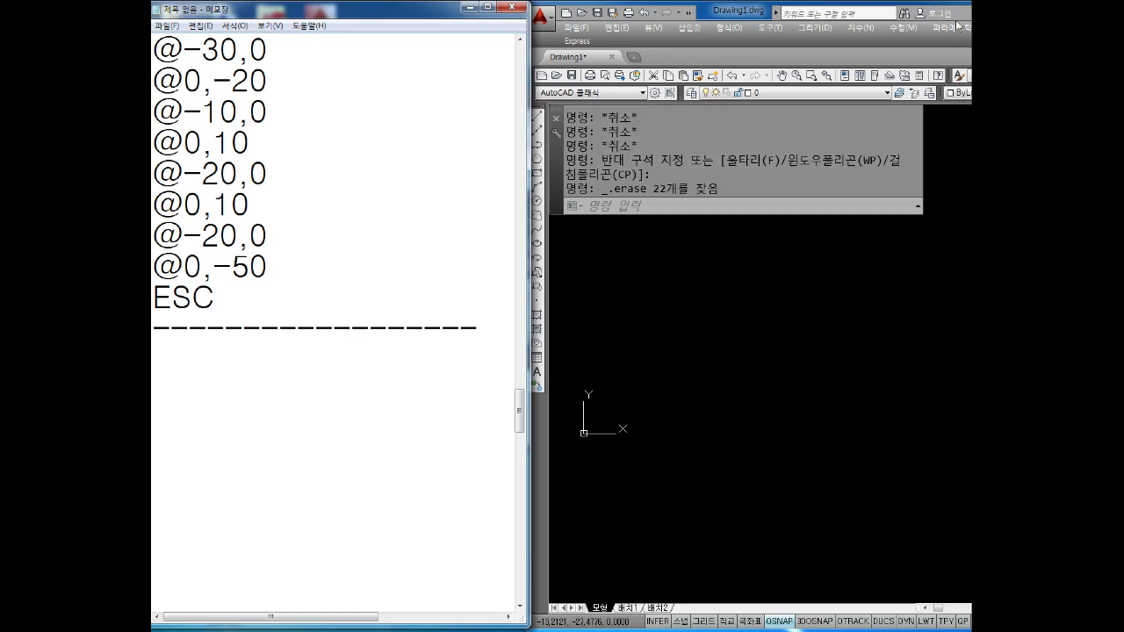
# - Maximize the AutoCAD window and show the Dimension toolbar
pyautogui.doubleClick(739, 15)
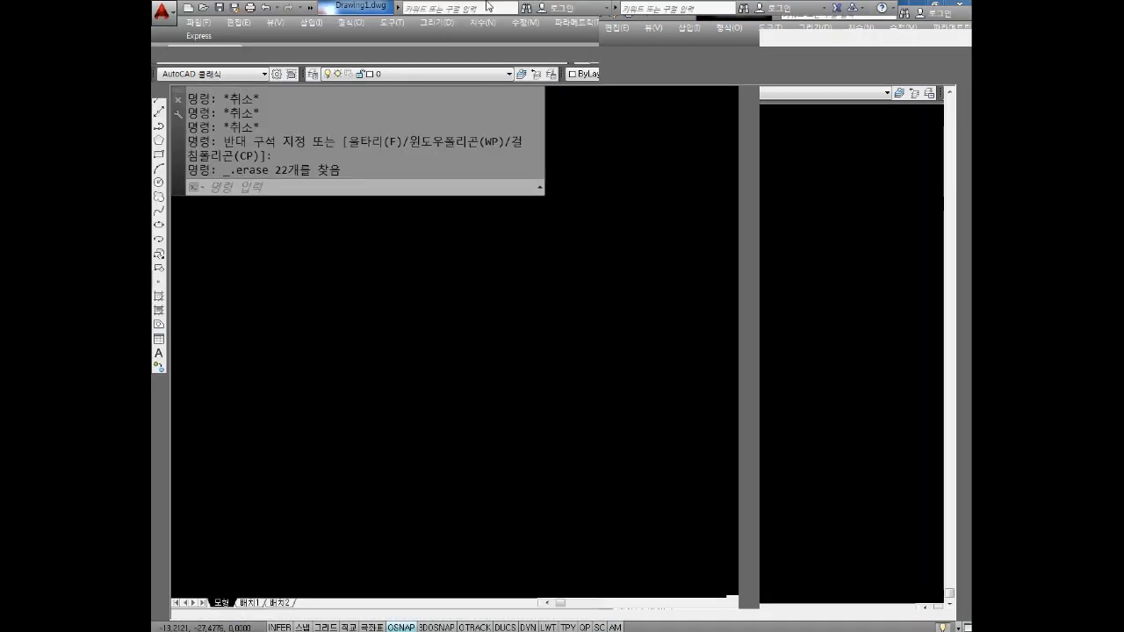
pyautogui.press('Escape')
pyautogui.press('Escape')
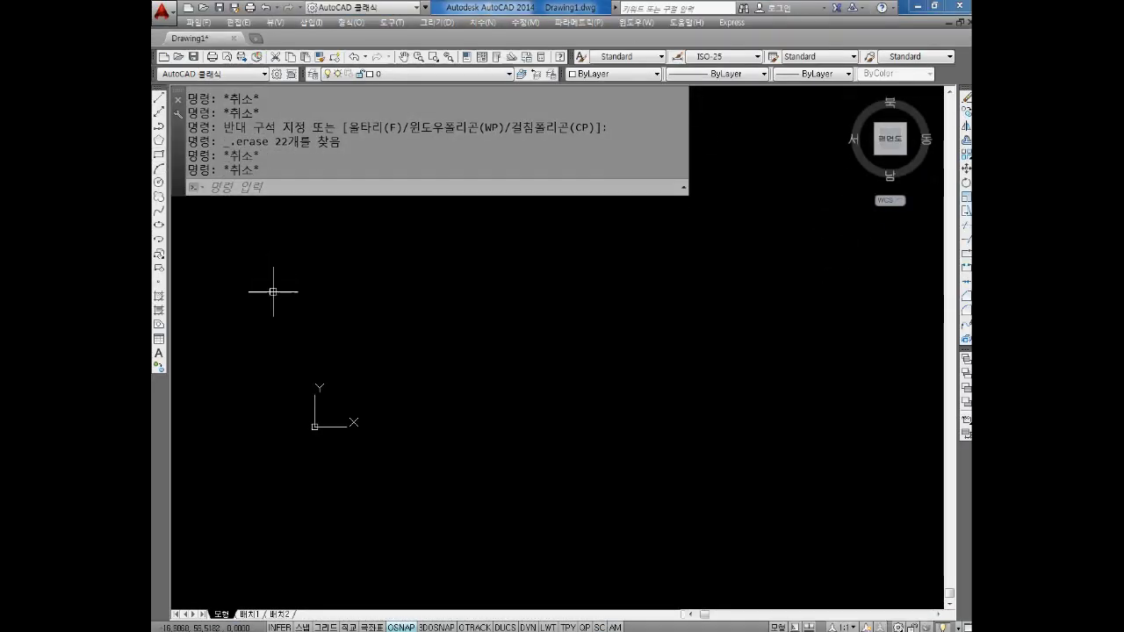
pyautogui.press('Escape')
pyautogui.press('Escape')
pyautogui.rightClick(944, 75)
pyautogui.moveTo(923, 85)
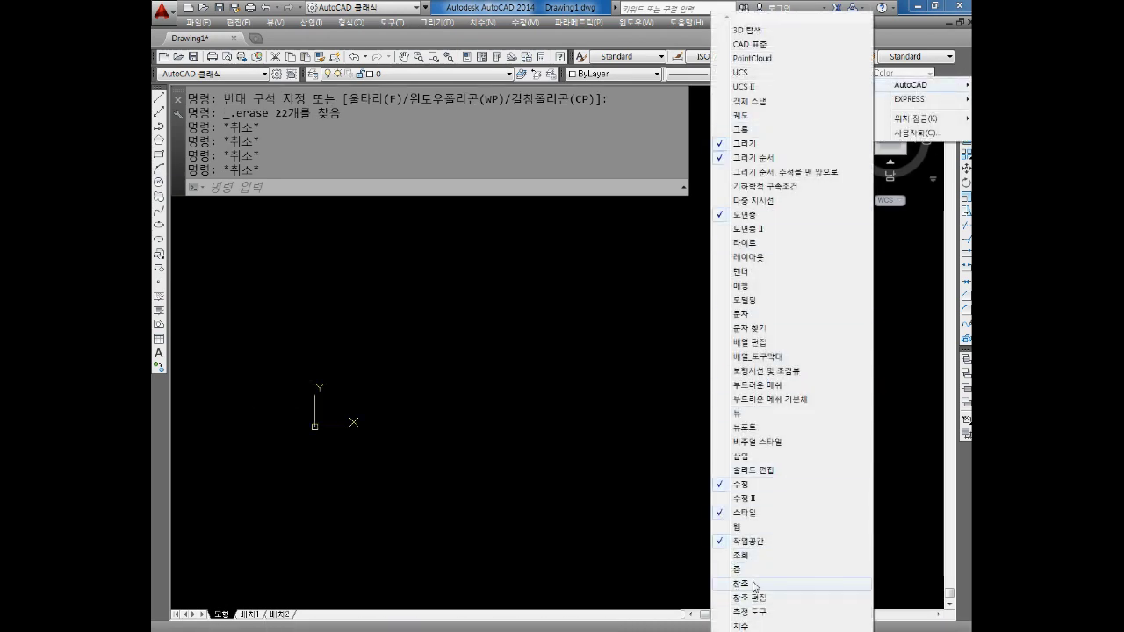
pyautogui.click(743, 627)
# - Place a horizontal 21.65 linear dimension and pick origins for a vertical one
pyautogui.click(229, 91)
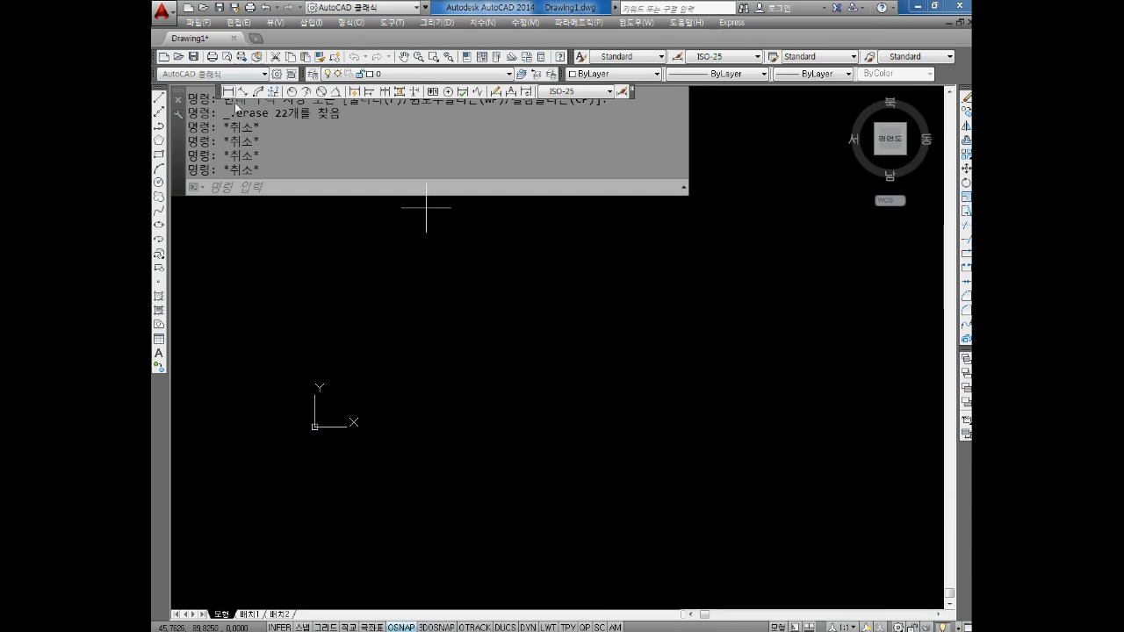
pyautogui.click(464, 309)
pyautogui.click(517, 306)
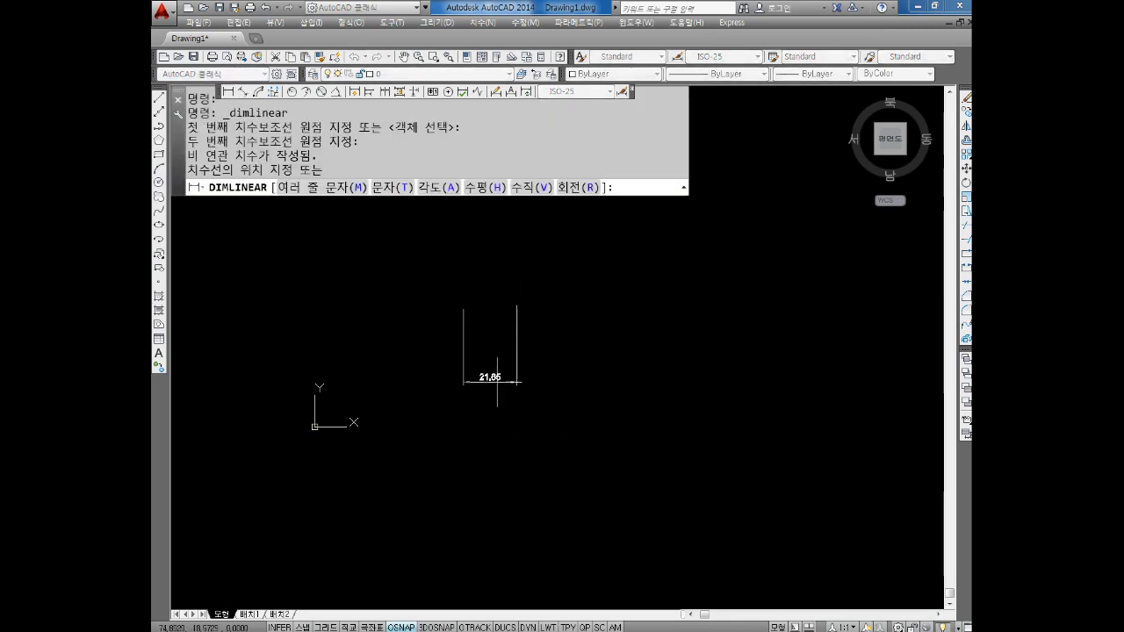
pyautogui.click(493, 402)
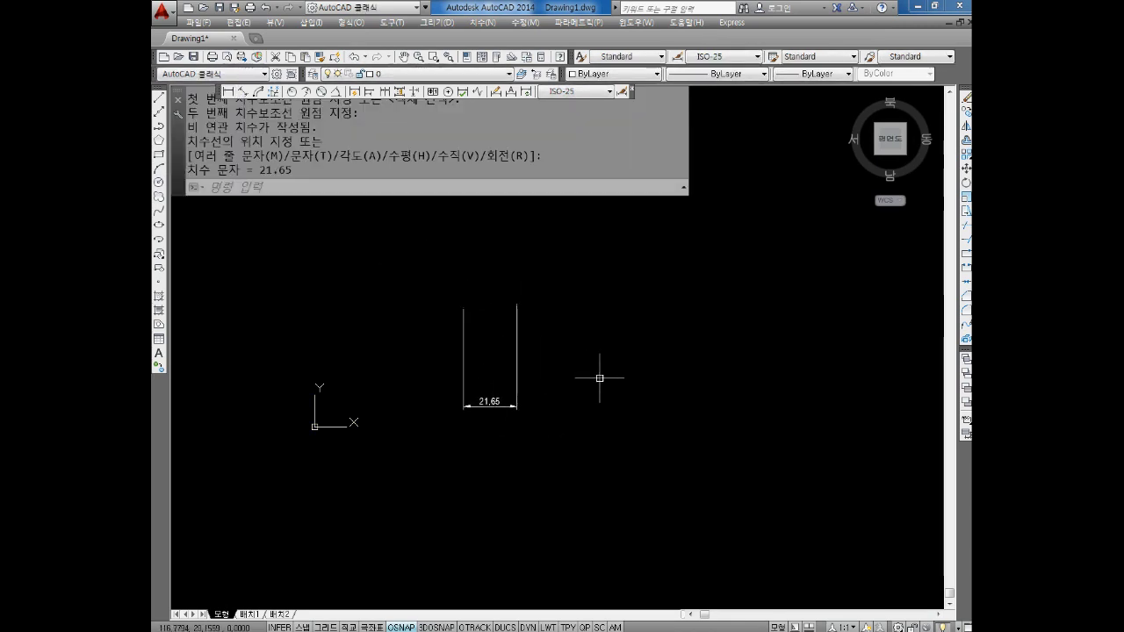
pyautogui.press('Return')
pyautogui.click(565, 292)
pyautogui.click(567, 372)
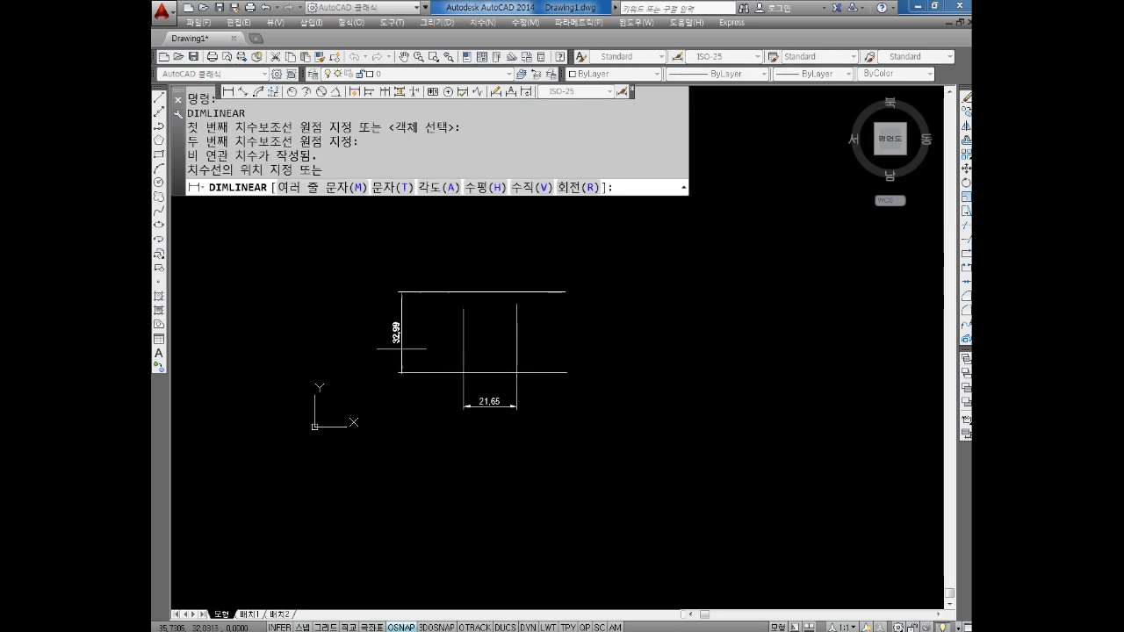
# - Place the vertical 32.99 linear dimension
pyautogui.click(401, 332)
pyautogui.press('Escape')
pyautogui.scroll(6, 483, 379)
pyautogui.press('Escape')
pyautogui.press('Escape')
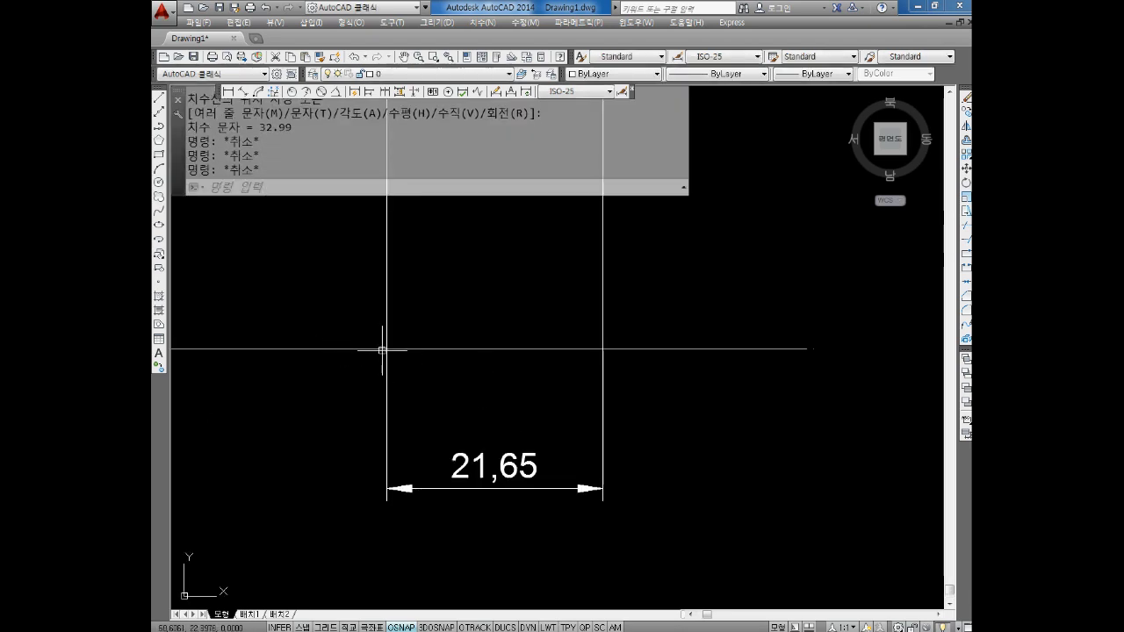
# - Draw a radius 1.5 circle centred where the dimension lines cross
pyautogui.write('c')
pyautogui.press('Return')
pyautogui.click(386, 349)
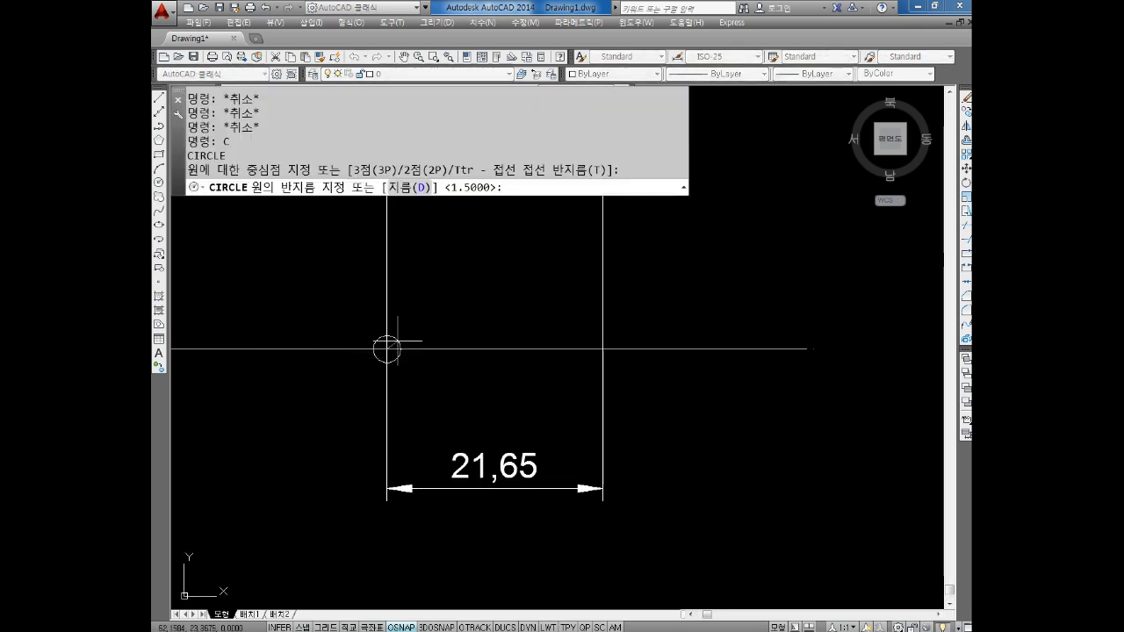
pyautogui.scroll(-4, 387, 349)
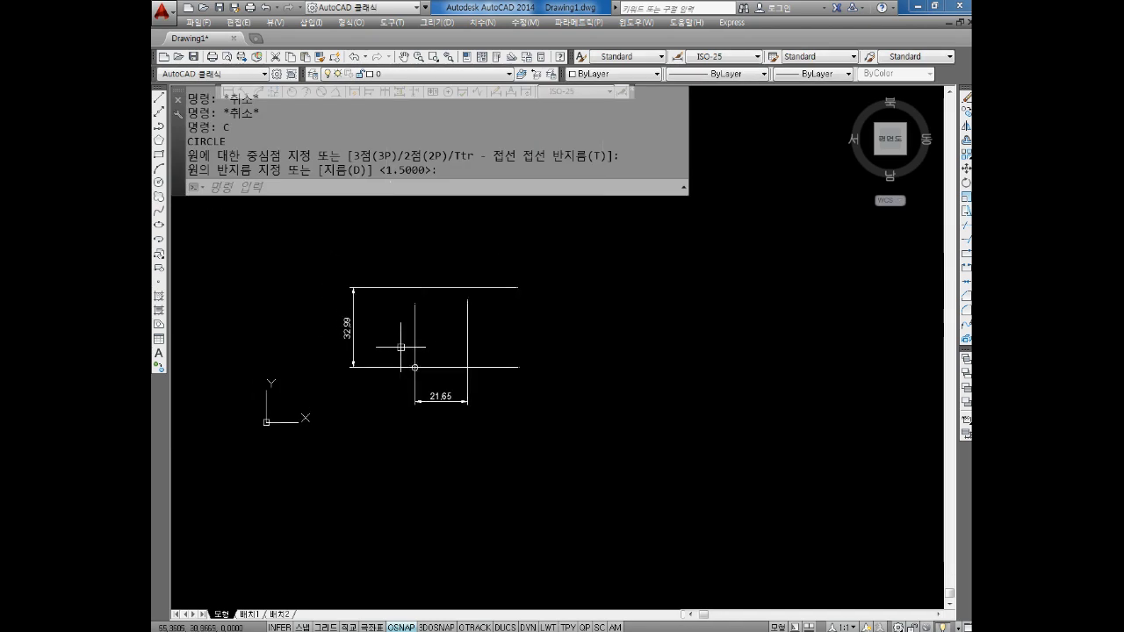
pyautogui.scroll(2, 369, 379)
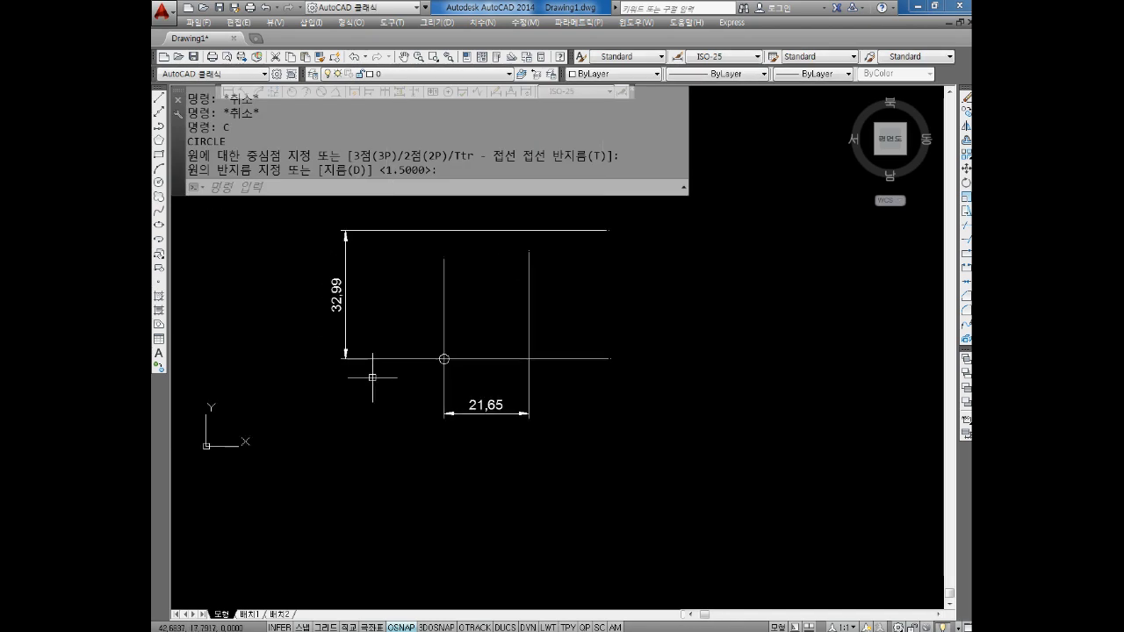
pyautogui.press('Escape')
pyautogui.press('Escape')
pyautogui.press('Escape')
pyautogui.press('Escape')
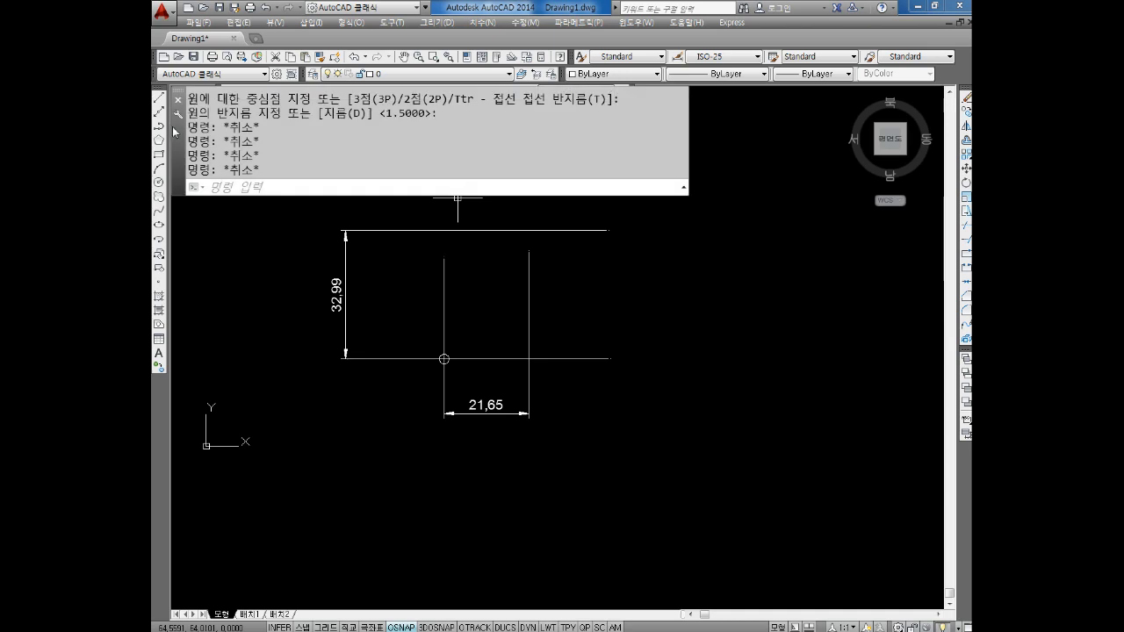
# - Draw a three-segment stepped line to the right, then restore the AutoCAD window size
pyautogui.write('l')
pyautogui.press('Return')
pyautogui.click(423, 285)
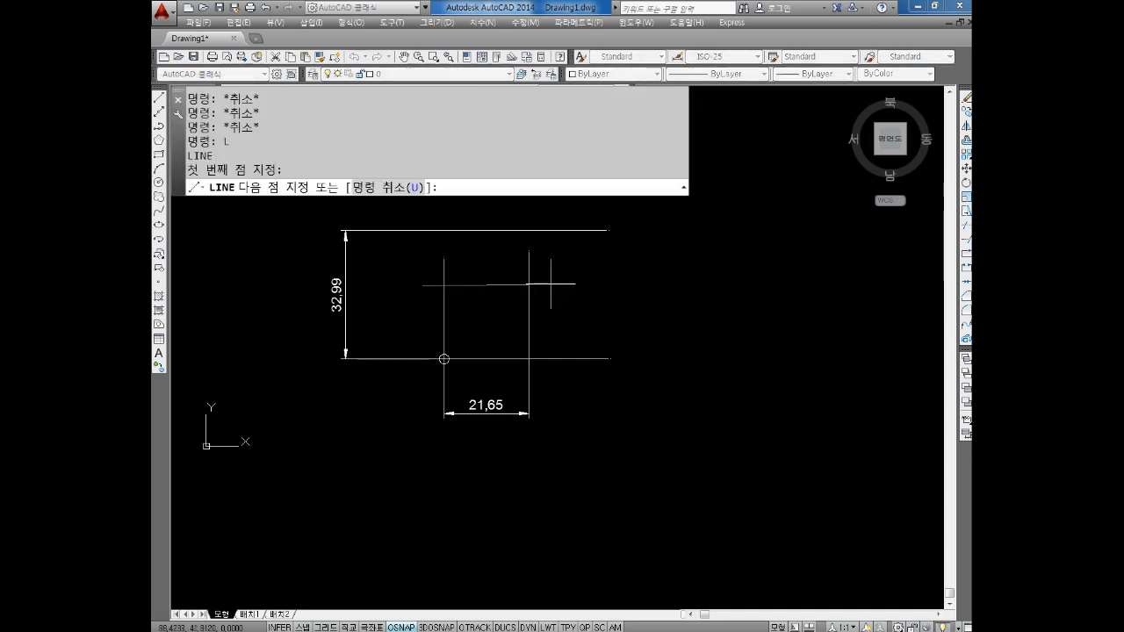
pyautogui.click(551, 284)
pyautogui.click(550, 399)
pyautogui.click(805, 402)
pyautogui.press('Escape')
pyautogui.press('Escape')
pyautogui.press('Escape')
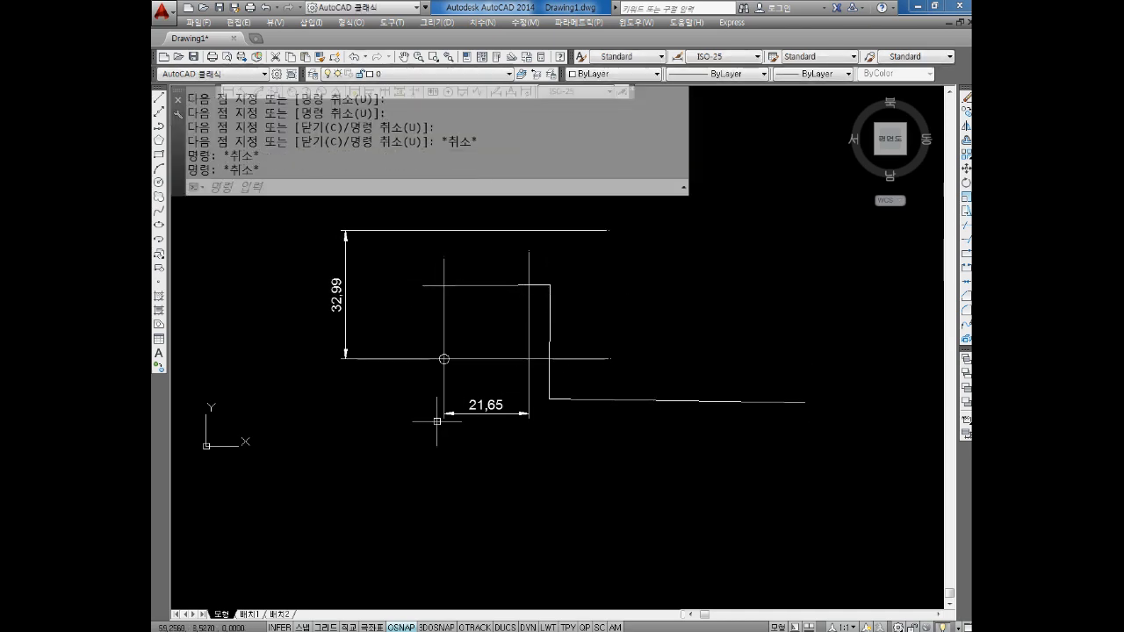
pyautogui.press('Escape')
pyautogui.press('Escape')
pyautogui.press('Escape')
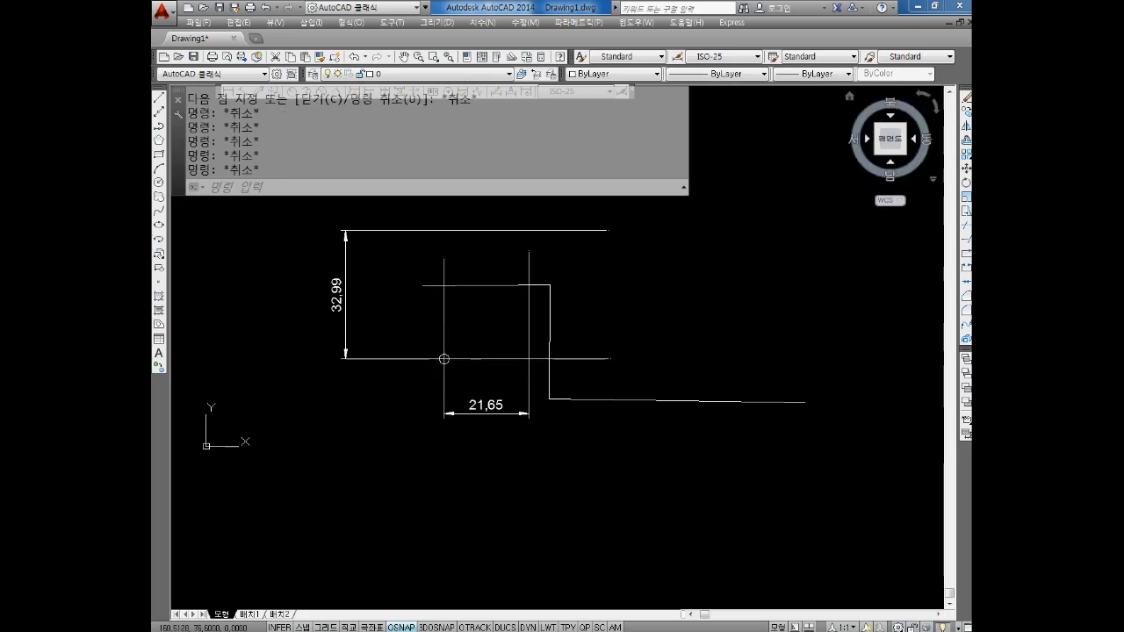
pyautogui.click(935, 6)
# - Window-select and erase all six test objects from the AutoCAD drawing
pyautogui.click(234, 346)
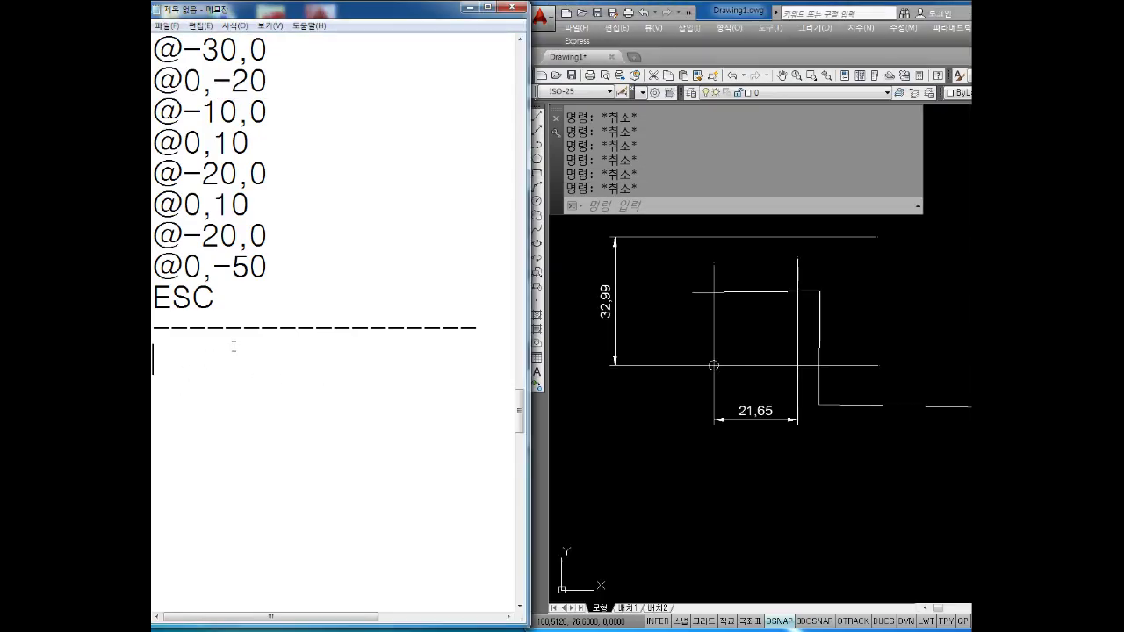
pyautogui.scroll(-1, 896, 296)
pyautogui.click(896, 296)
pyautogui.click(909, 244)
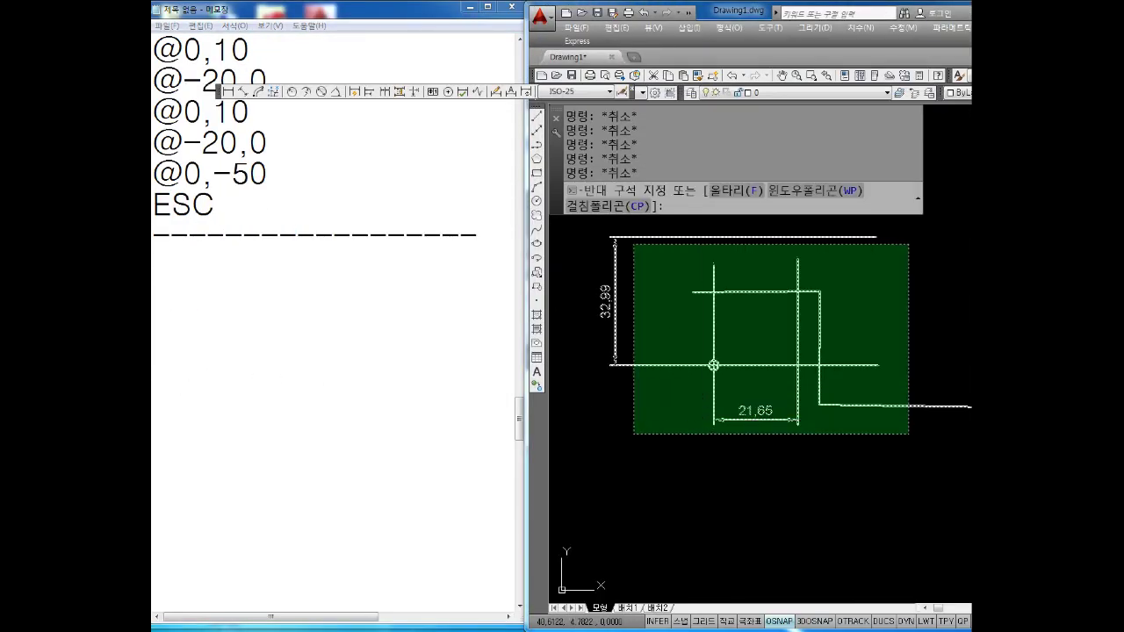
pyautogui.click(633, 434)
pyautogui.press('Delete')
pyautogui.click(263, 310)
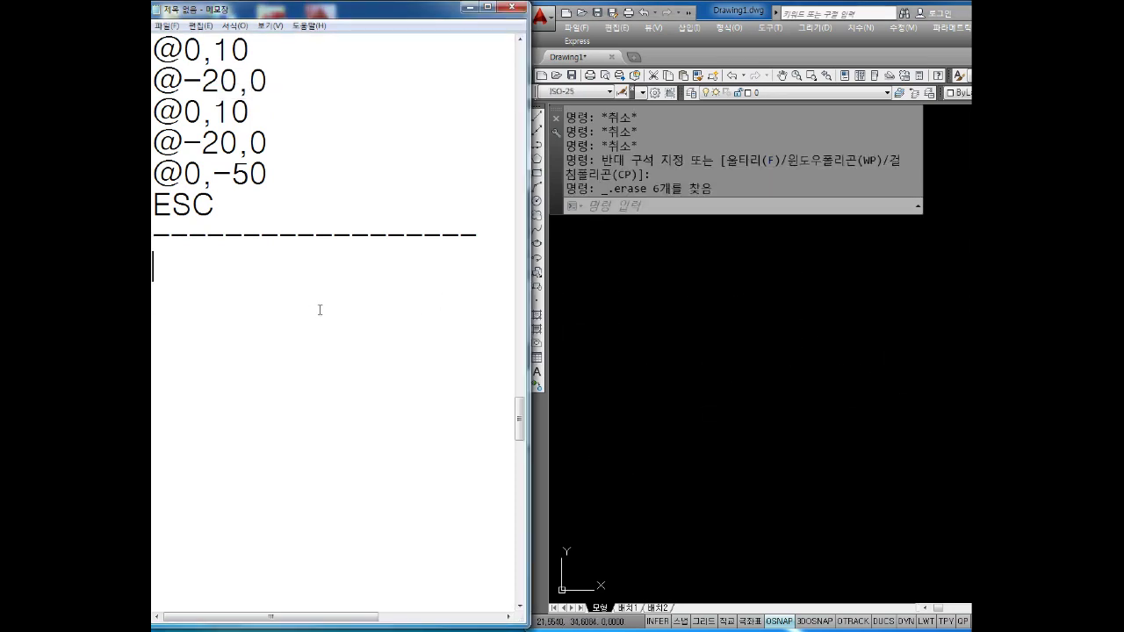
# - Add blank lines below the dashed separator in Notepad and move back up
pyautogui.press('Return')
pyautogui.press('Return')
pyautogui.press('Return')
pyautogui.press('Return')
pyautogui.press('Return')
pyautogui.press('Return')
pyautogui.press('BackSpace')
pyautogui.press('Return')
pyautogui.press('Return')
pyautogui.press('Return')
pyautogui.press('Return')
pyautogui.press('Return')
pyautogui.press('Return')
pyautogui.press('Return')
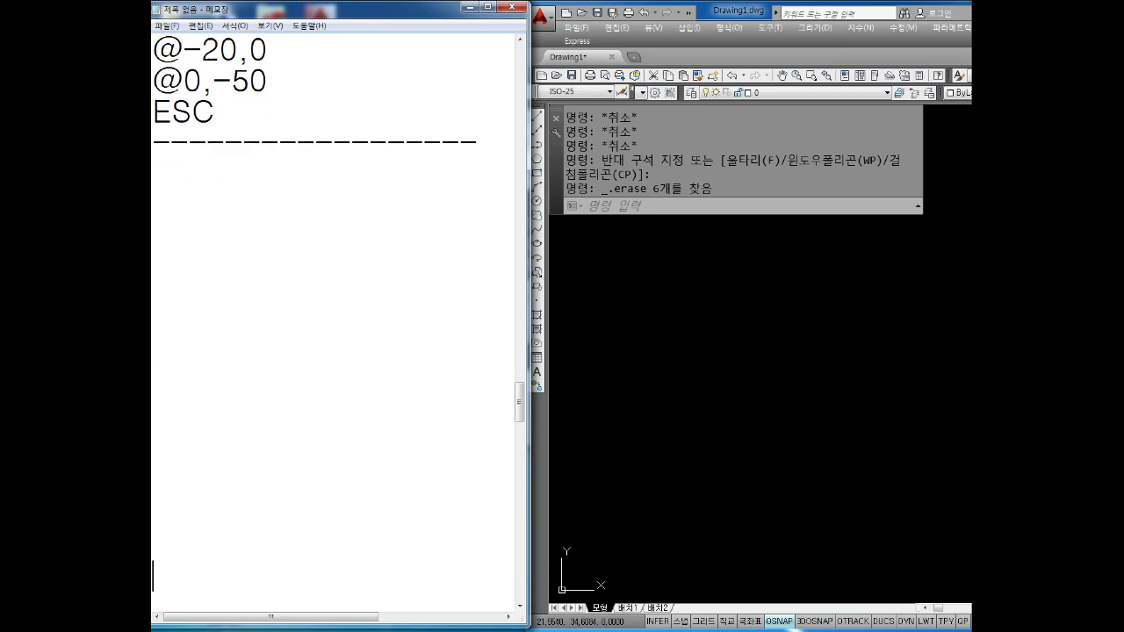
pyautogui.press('Return')
pyautogui.press('Return')
pyautogui.press('Return')
pyautogui.press('Up')
pyautogui.press('Up')
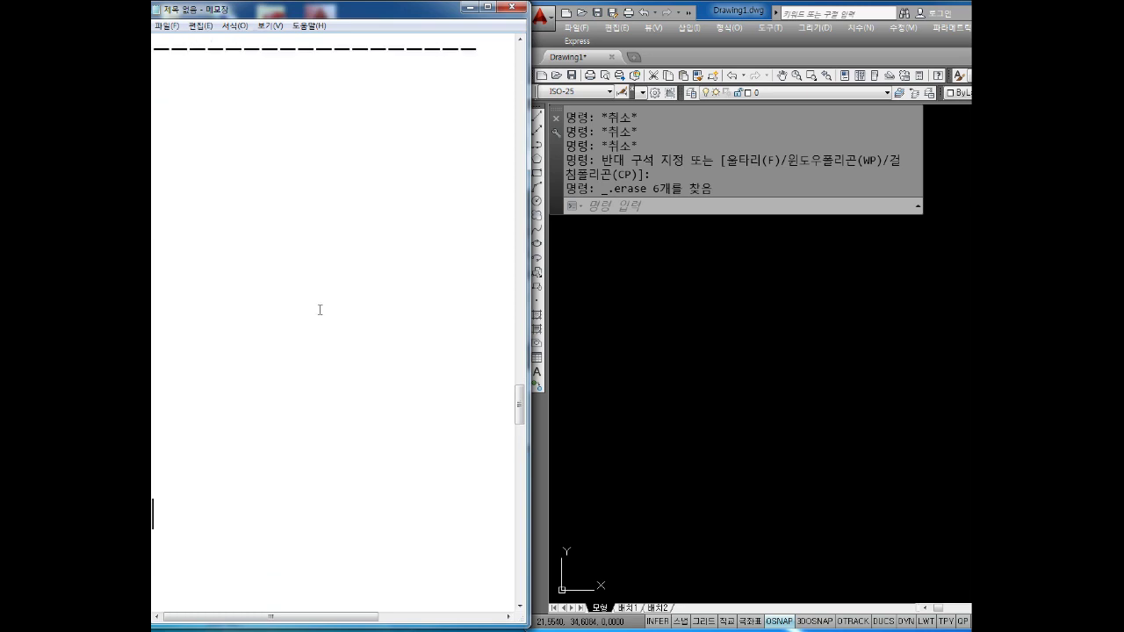
pyautogui.press('Up')
pyautogui.press('Up')
pyautogui.press('Up')
pyautogui.press('Up')
pyautogui.press('Up')
pyautogui.press('Up')
pyautogui.press('Up')
pyautogui.press('Up')
pyautogui.press('Up')
pyautogui.press('Up')
pyautogui.press('Up')
pyautogui.press('Up')
pyautogui.press('Up')
# - Add an 'L' line in Notepad and begin the Korean note with '(왼쪽하단모서리'
pyautogui.press('Return')
pyautogui.write('└')
pyautogui.press('Return')
pyautogui.write('(DHL')
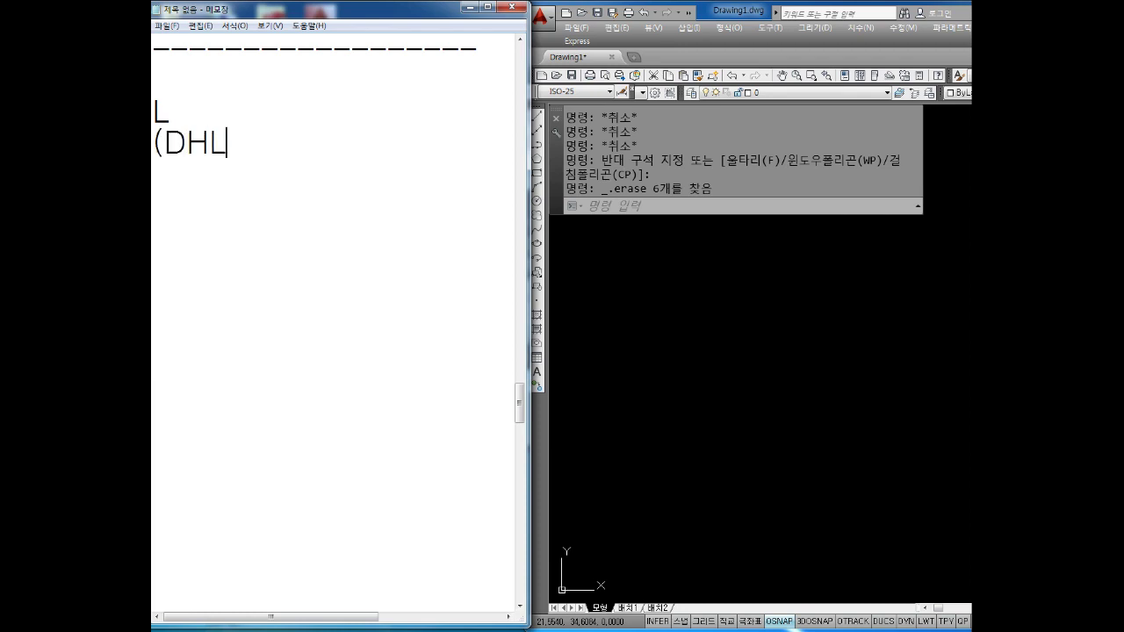
pyautogui.press('BackSpace')
pyautogui.press('BackSpace')
pyautogui.press('BackSpace')
pyautogui.press('Hangul')
pyautogui.write('외ㄴ조ㄱ하')
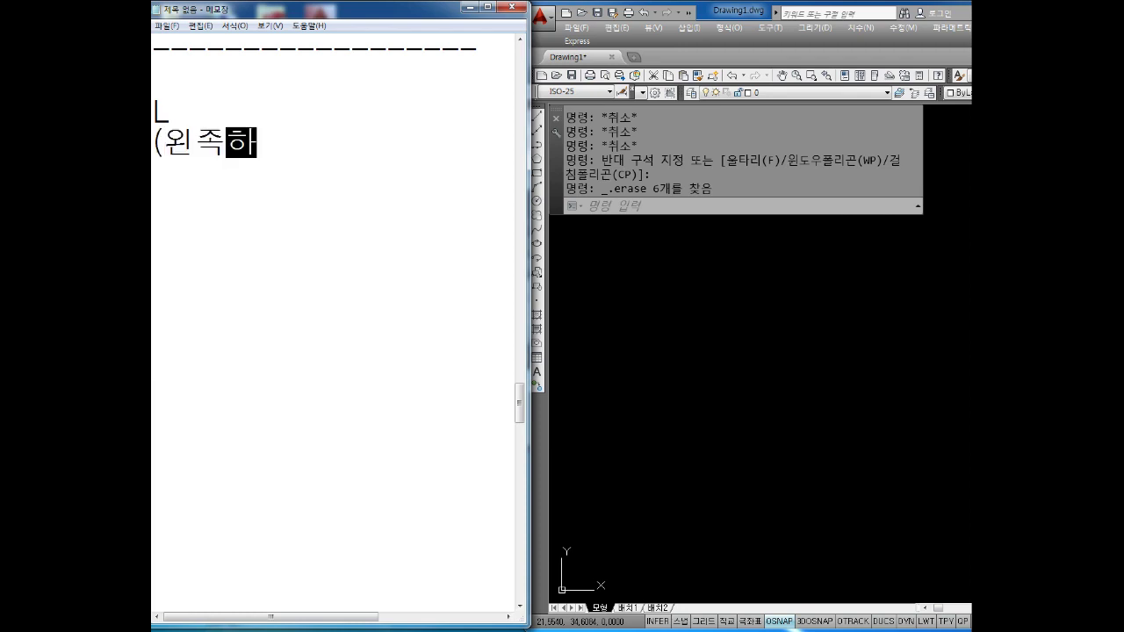
pyautogui.press('BackSpace')
pyautogui.press('BackSpace')
pyautogui.press('BackSpace')
pyautogui.write('쪽하다ㄴ')
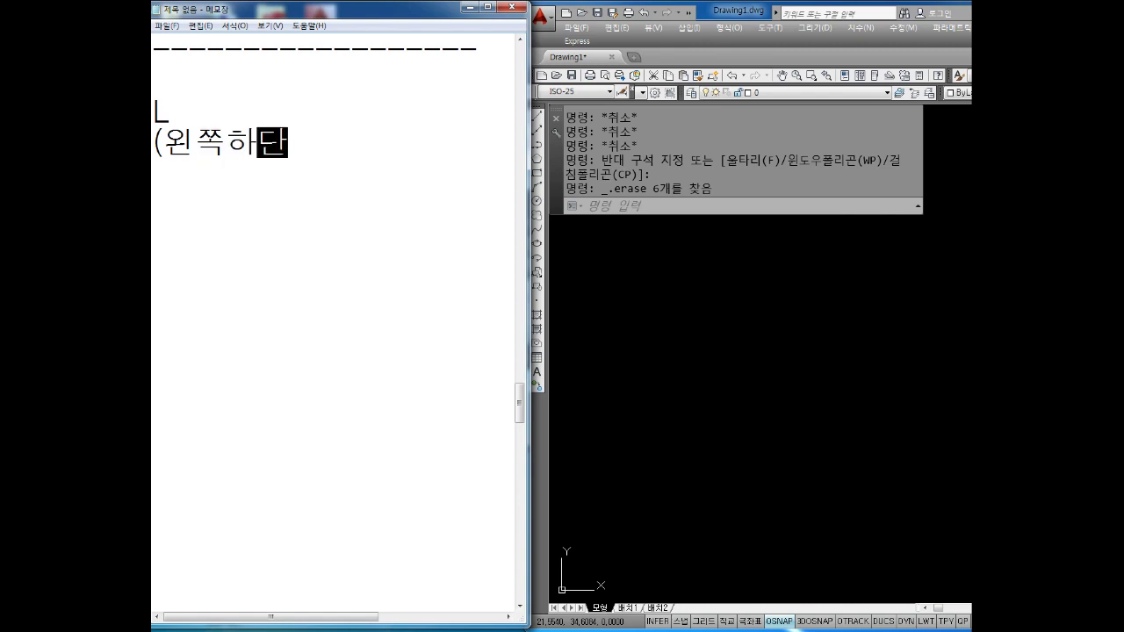
pyautogui.write('모설ㅣ')
# - Finish the note with '치수보조선 교차점을 원점으로 지정)' over the following lines
pyautogui.press('Return')
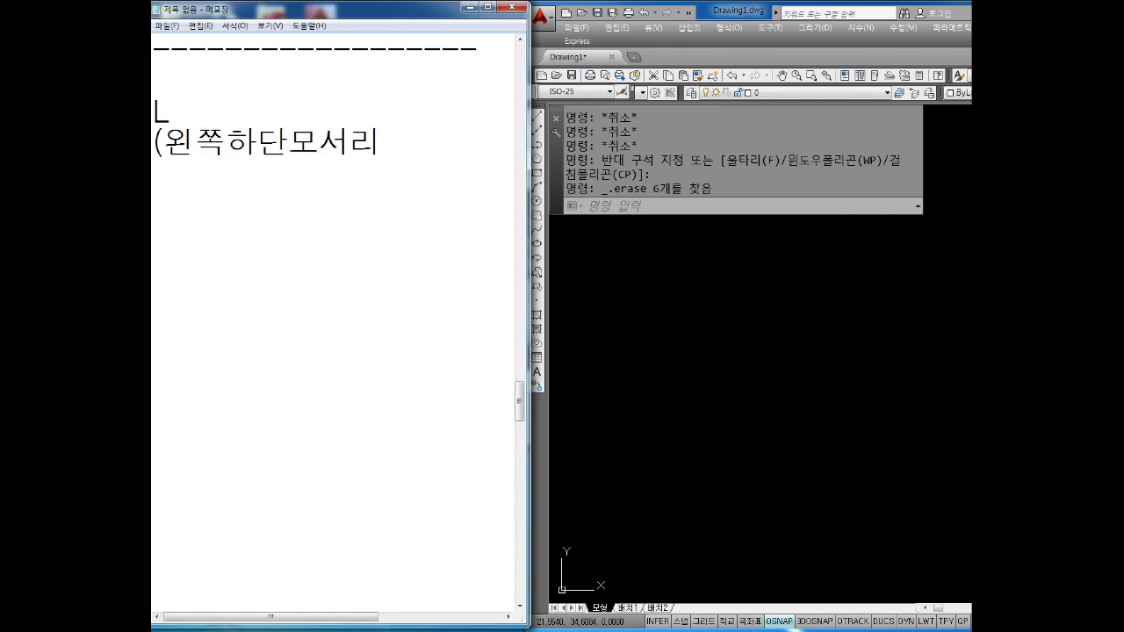
pyautogui.write('치수보조')
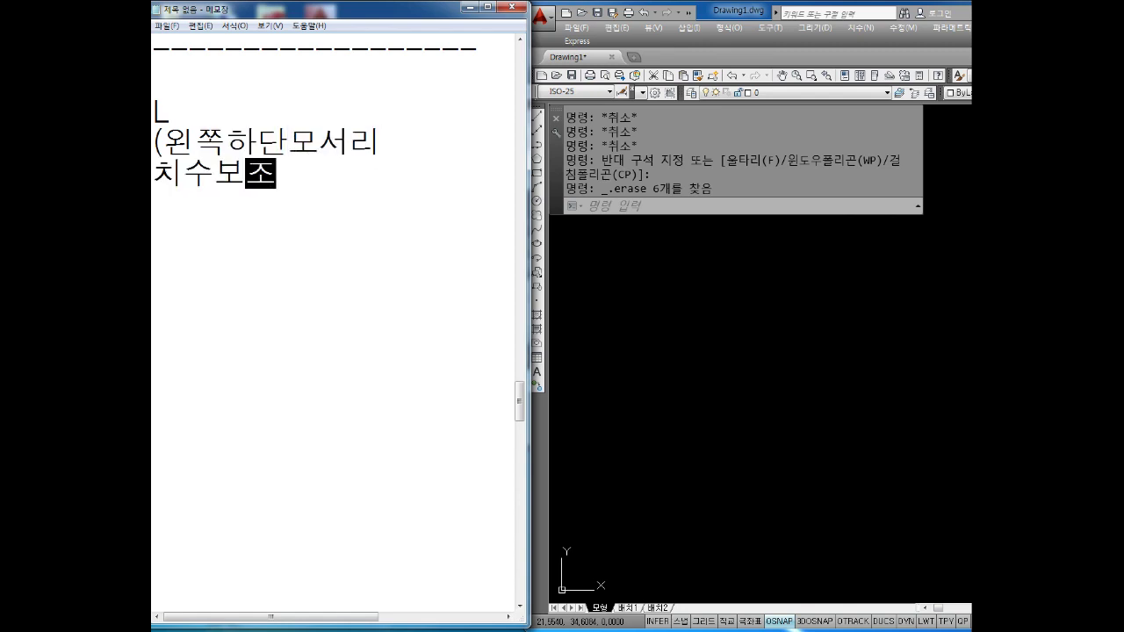
pyautogui.write('선 교차')
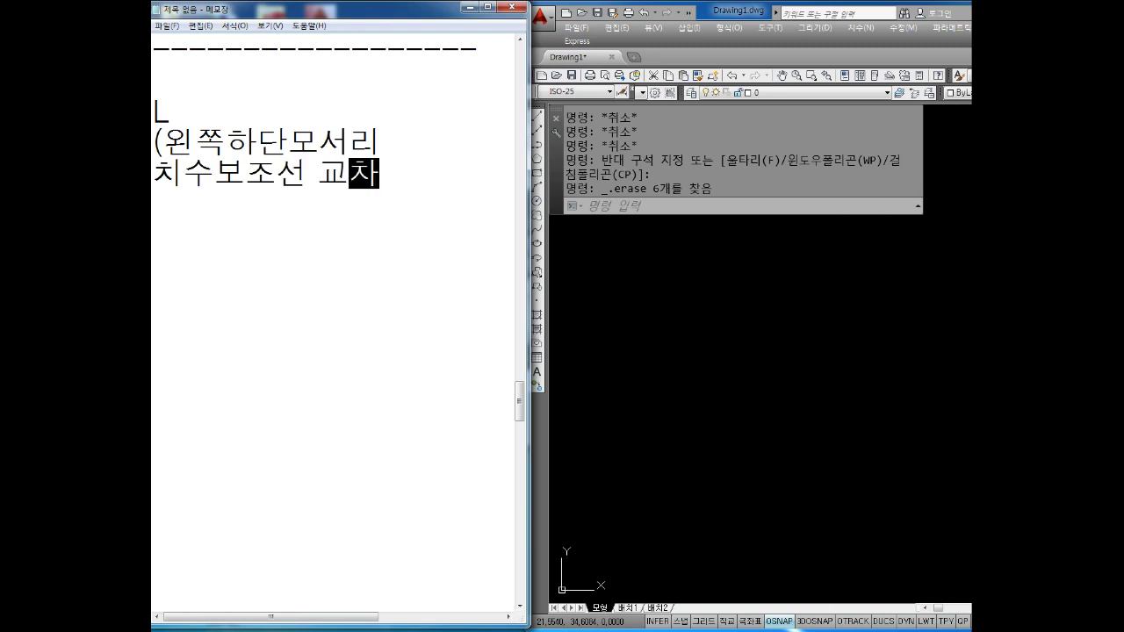
pyautogui.write('저ㅁ을')
pyautogui.press('Return')
pyautogui.write('유')
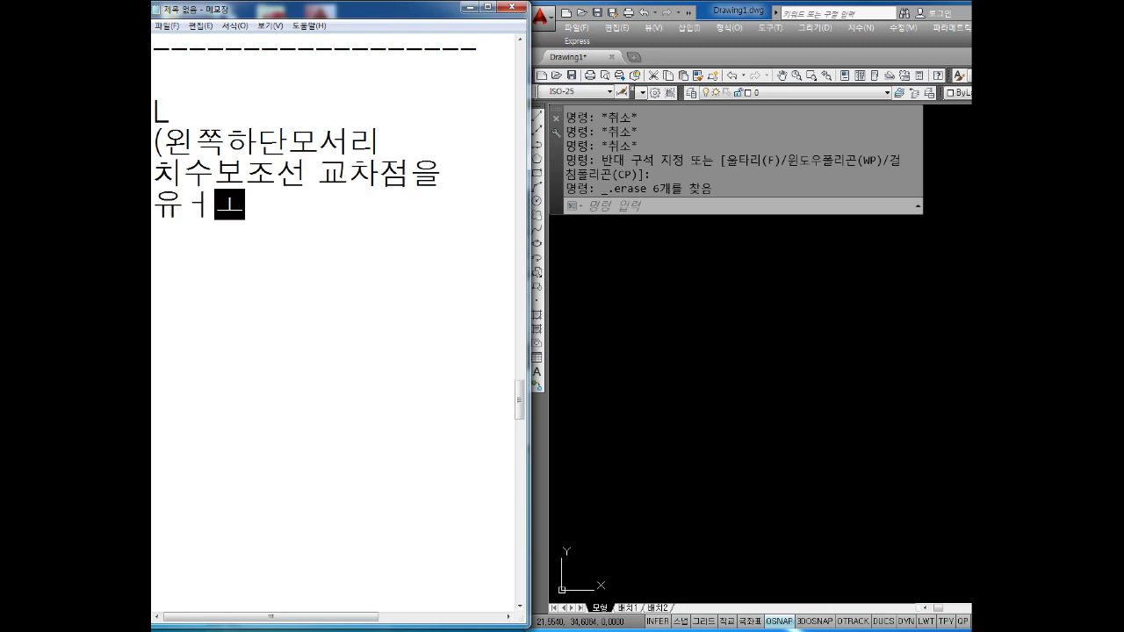
pyautogui.press('BackSpace')
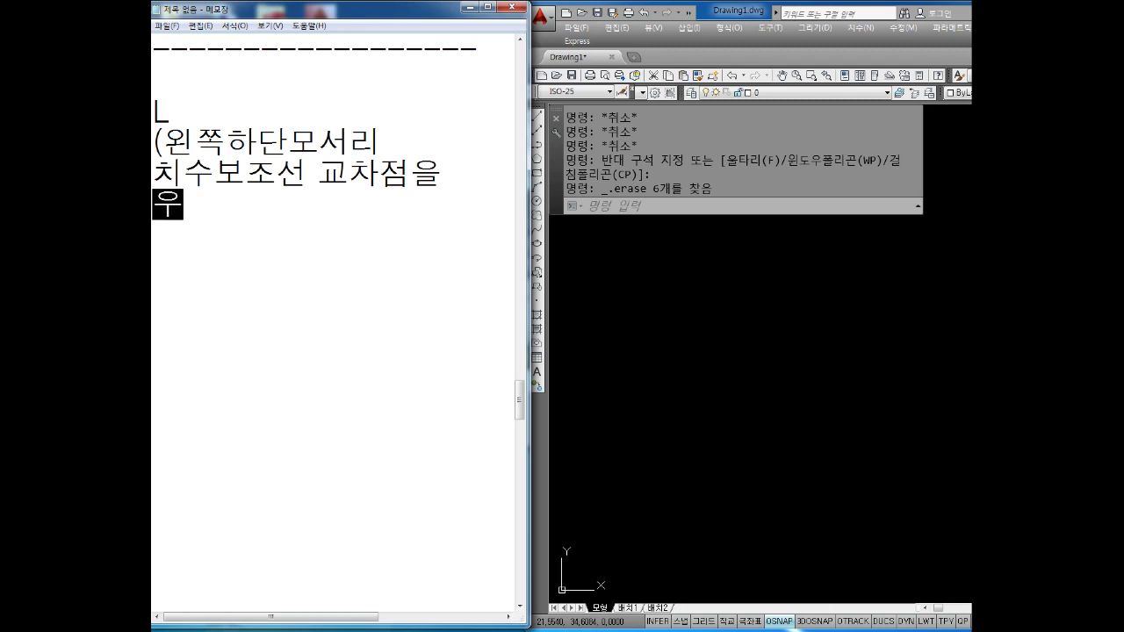
pyautogui.write('원점으로 지정')
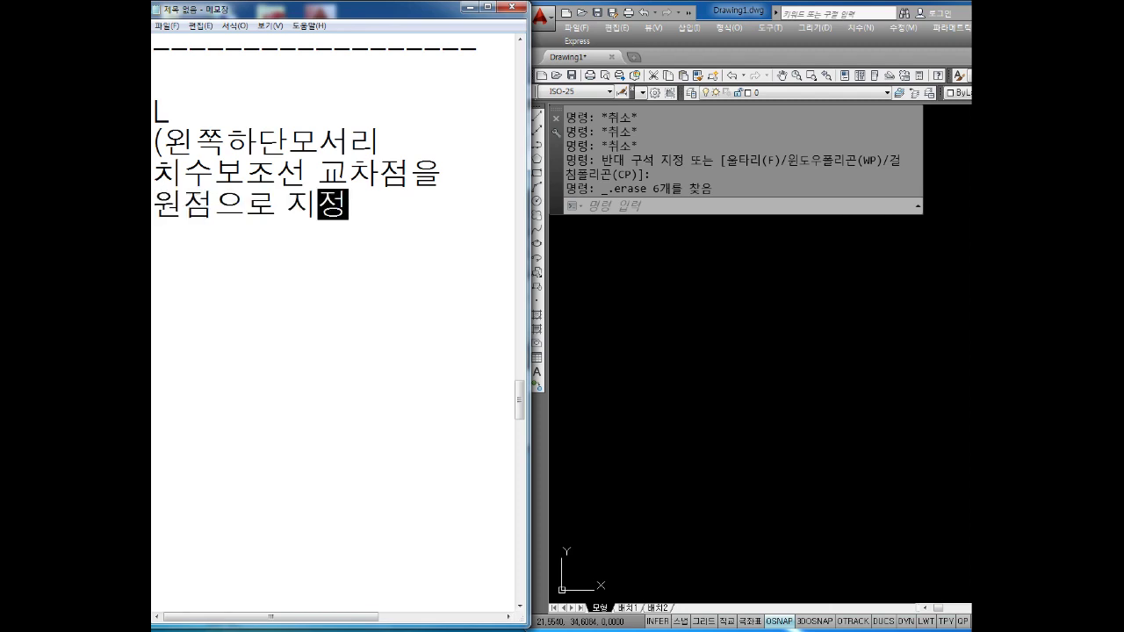
pyautogui.write(')')
pyautogui.press('Return')
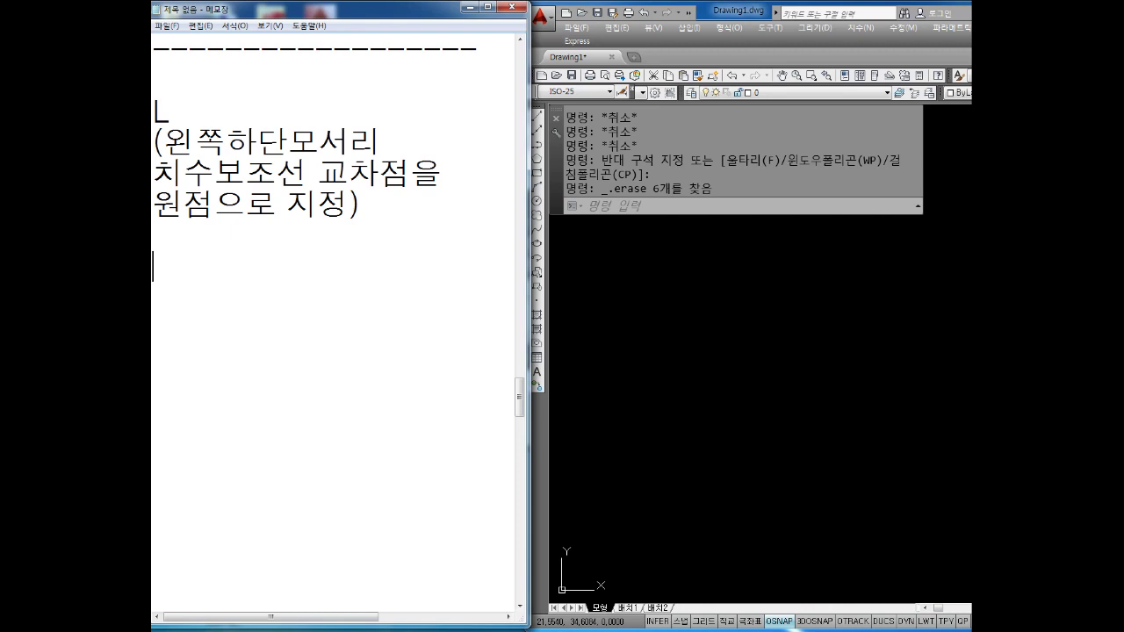
pyautogui.write('20,0')
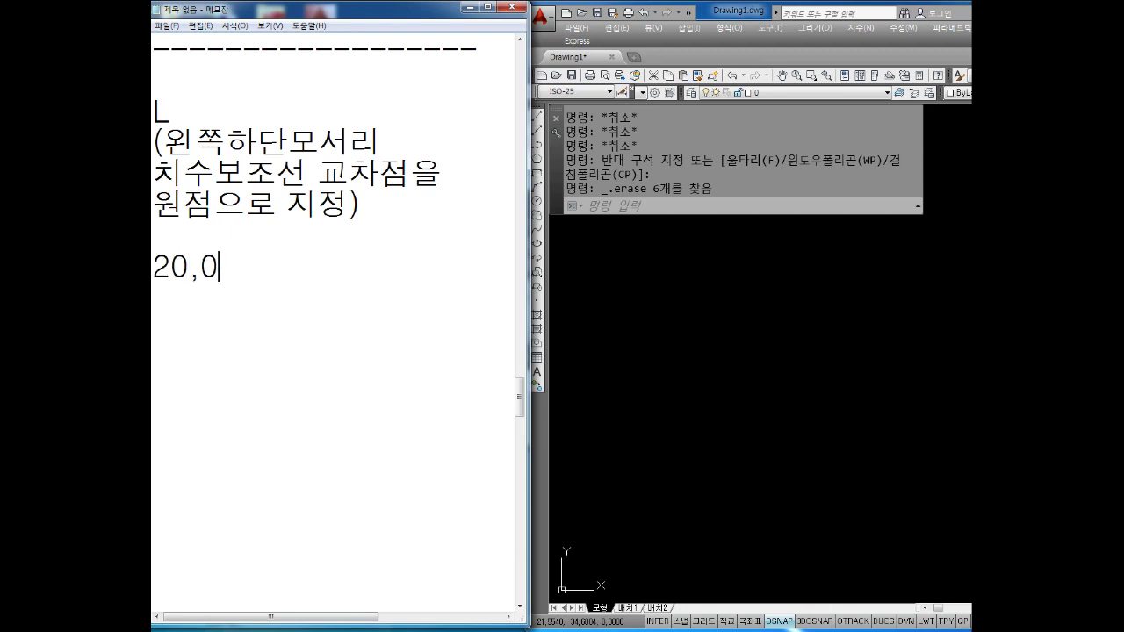
pyautogui.press('Return')
pyautogui.write('@')
pyautogui.write('50,0')
pyautogui.press('Return')
pyautogui.write('@')
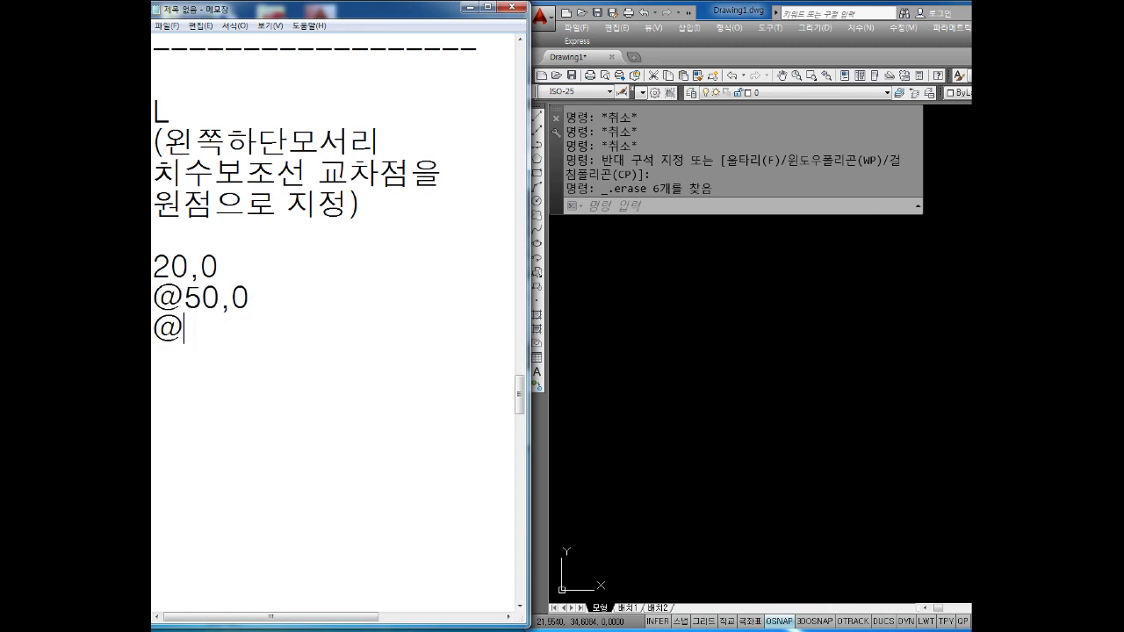
pyautogui.write('0,10')
pyautogui.press('Return')
pyautogui.write('@')
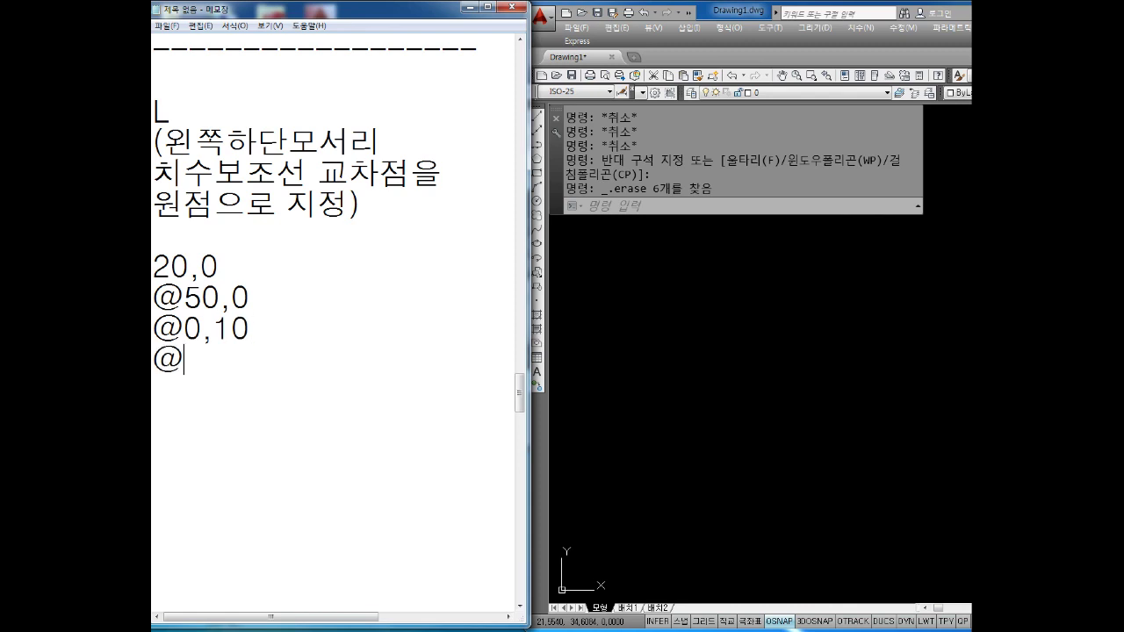
pyautogui.write('30')
pyautogui.write(',0')
pyautogui.press('Return')
pyautogui.write('@')
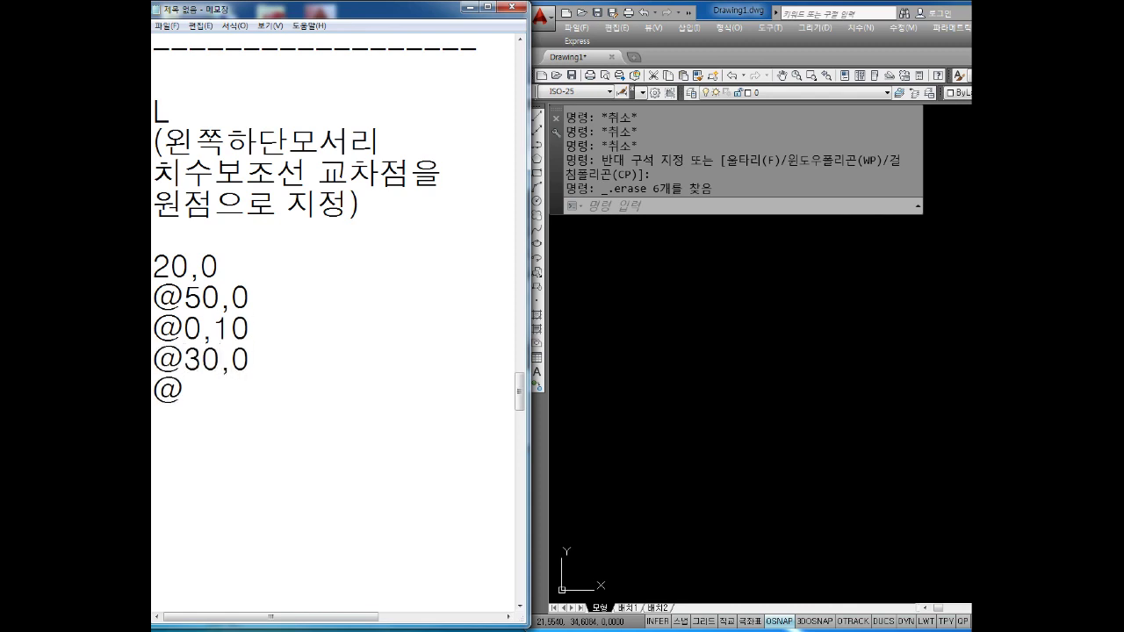
pyautogui.write('0,-10')
pyautogui.press('Return')
pyautogui.write('@')
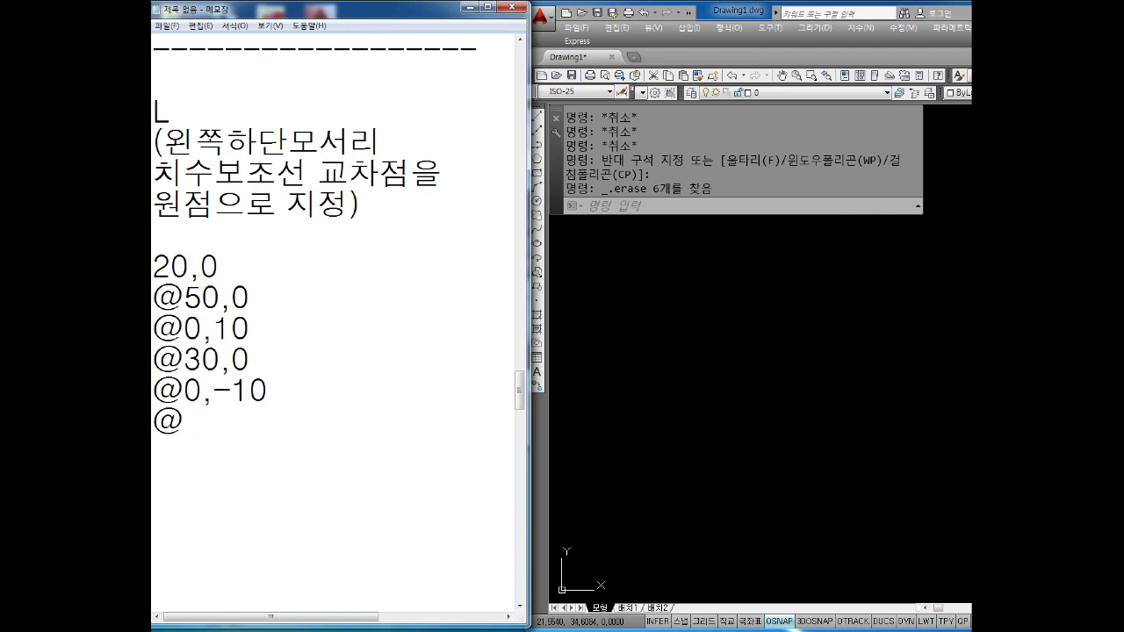
pyautogui.write('20')
pyautogui.write(',')
pyautogui.press('Return')
pyautogui.write('0')
pyautogui.press('Return')
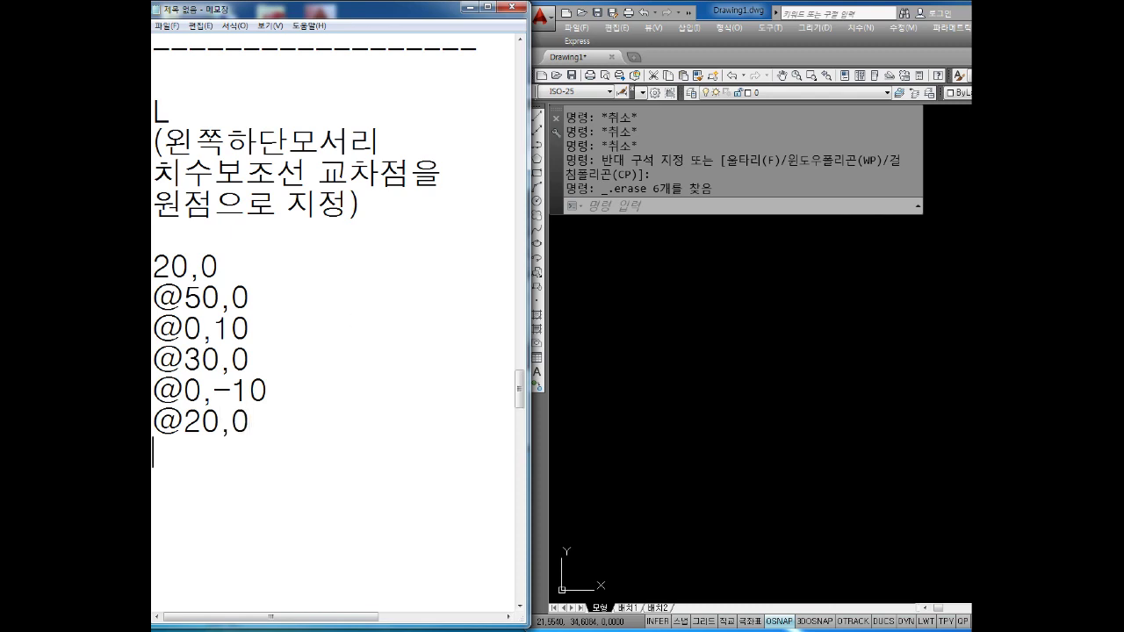
# - In AutoCAD, start a LINE at the point 20,0
pyautogui.click(824, 390)
pyautogui.moveTo(824, 390); pyautogui.dragTo(719, 372, button='middle')
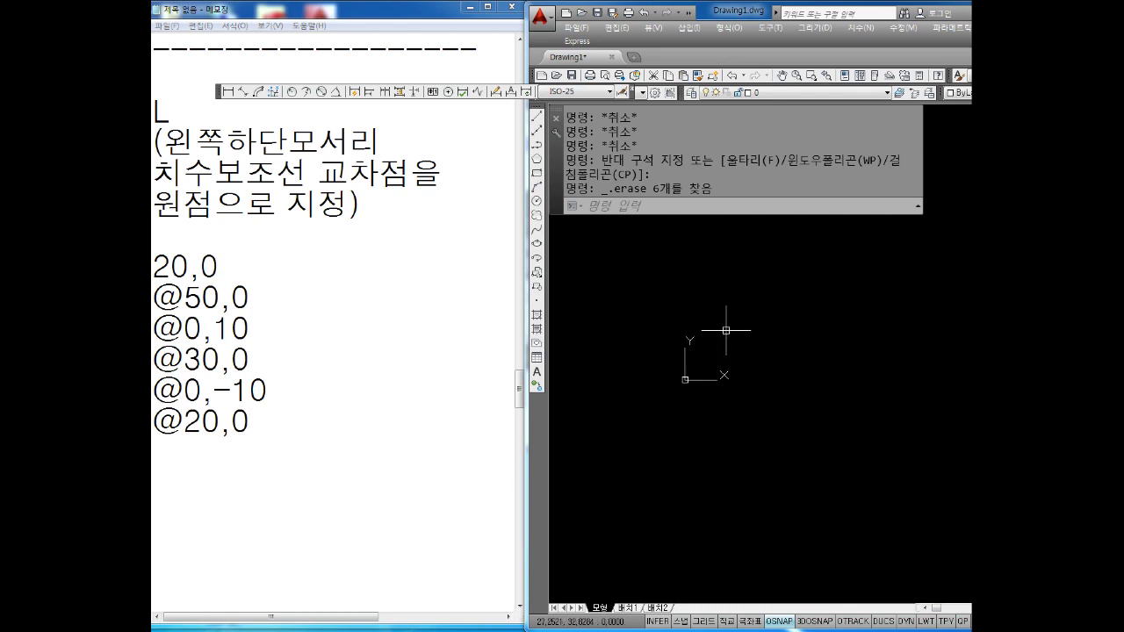
pyautogui.press('Escape')
pyautogui.press('Escape')
pyautogui.press('Escape')
pyautogui.write('L')
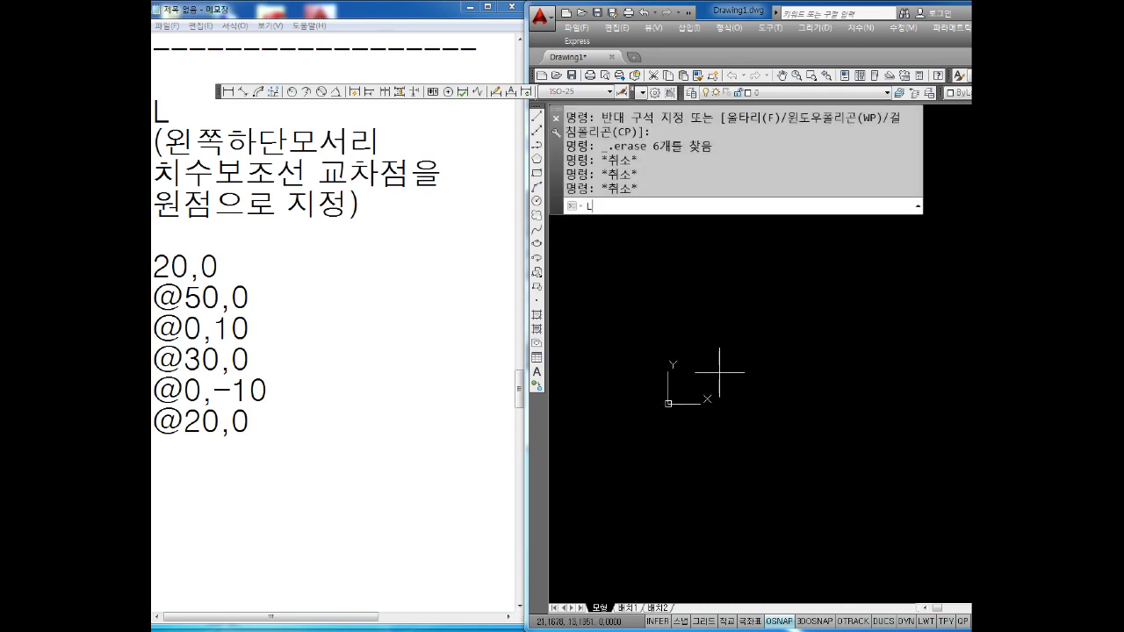
pyautogui.press('Return')
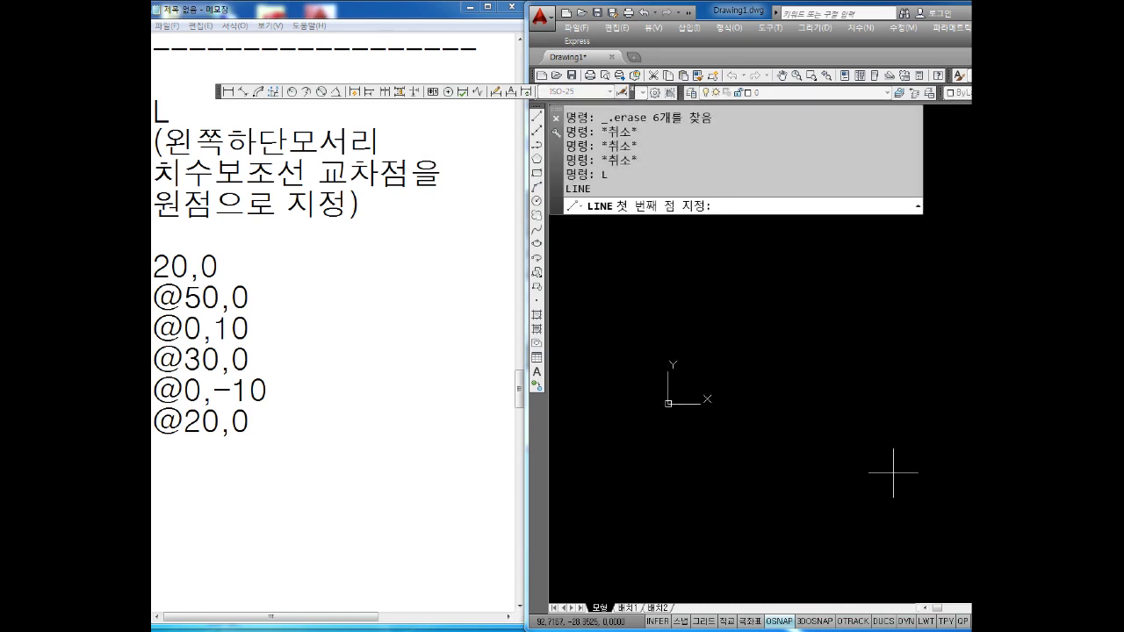
pyautogui.write('20,')
pyautogui.press('Return')
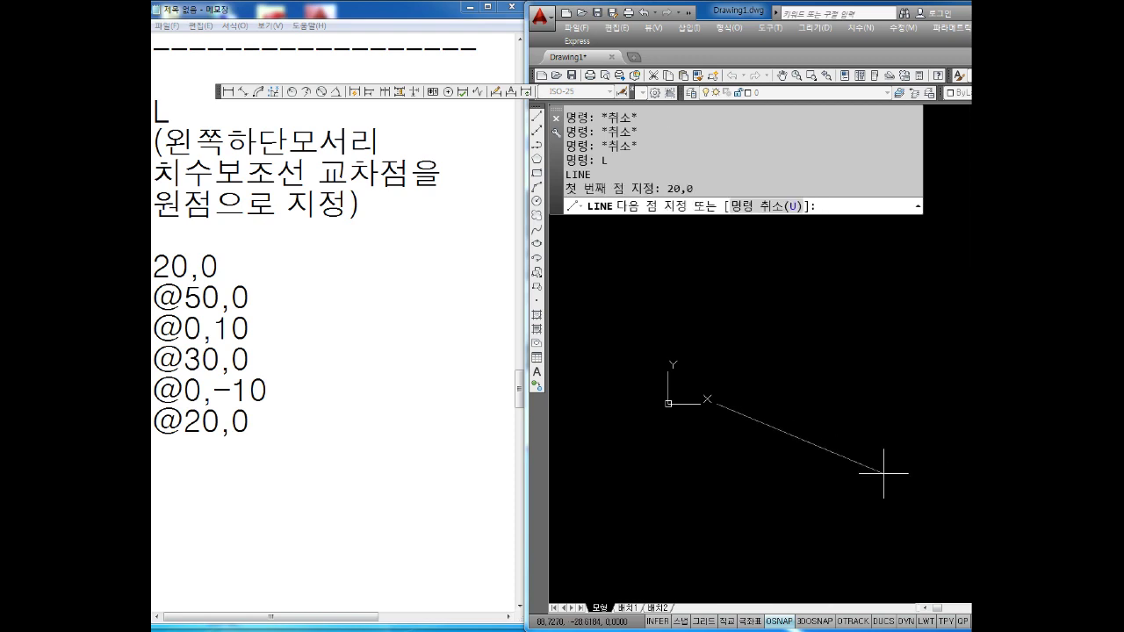
pyautogui.scroll(5, 687, 397)
pyautogui.scroll(-2, 762, 445)
pyautogui.scroll(-2, 779, 446)
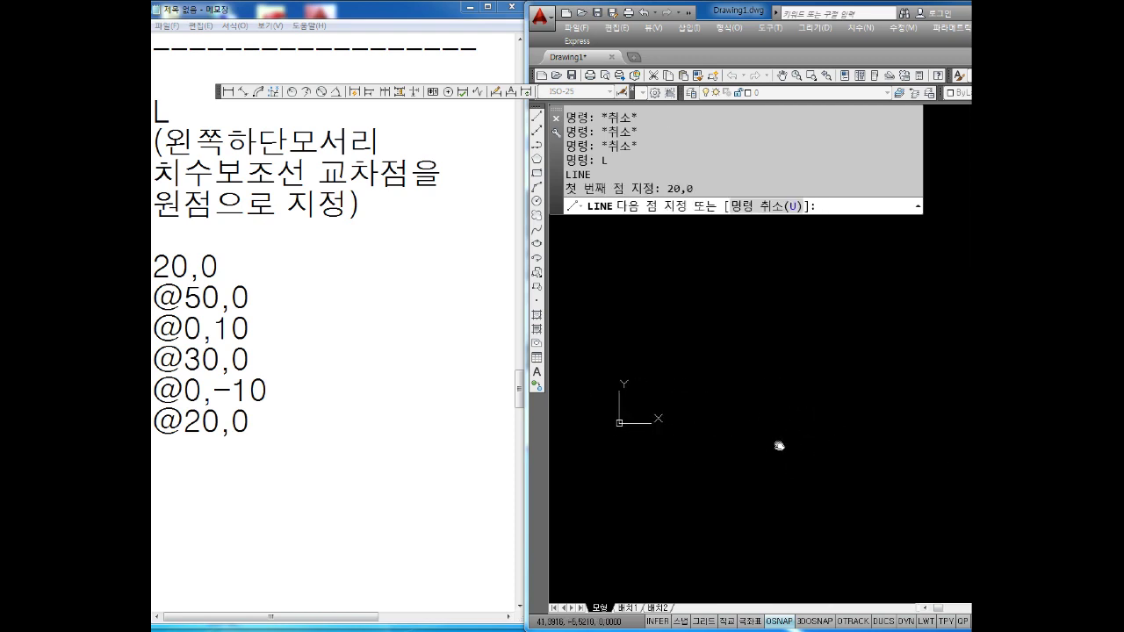
pyautogui.write('@50,0')
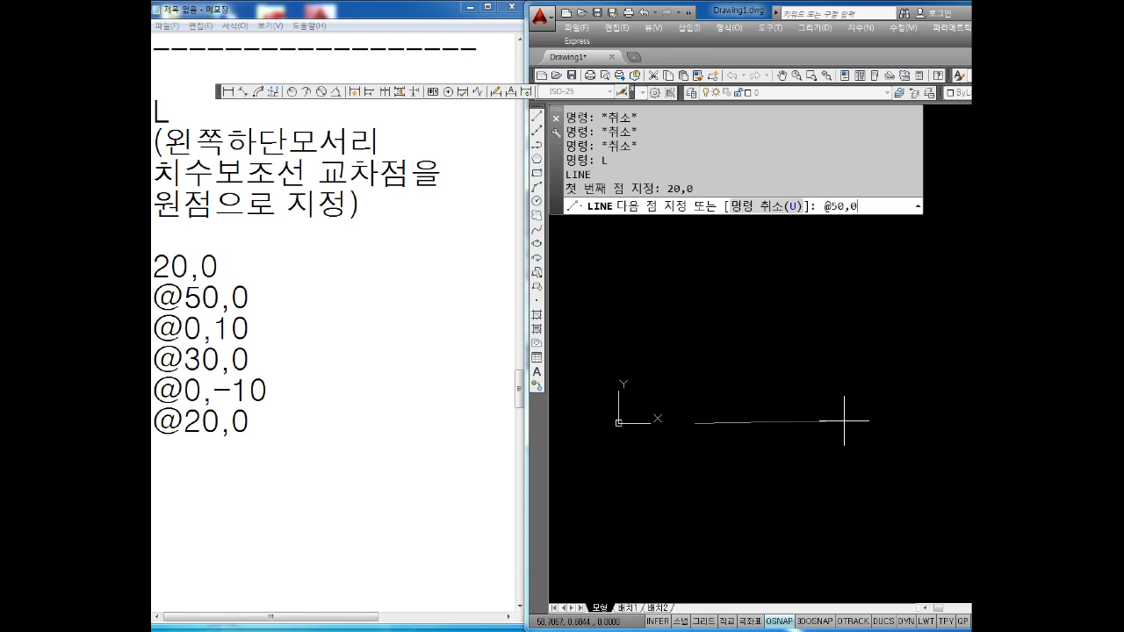
pyautogui.press('Return')
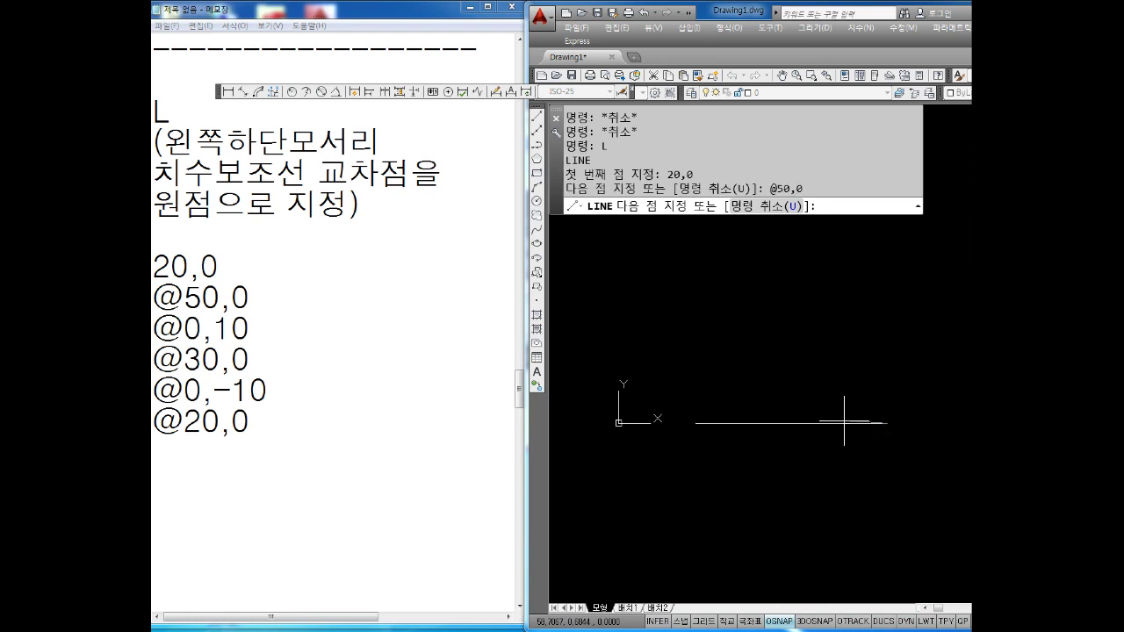
pyautogui.write('@0,1')
pyautogui.press('Return')
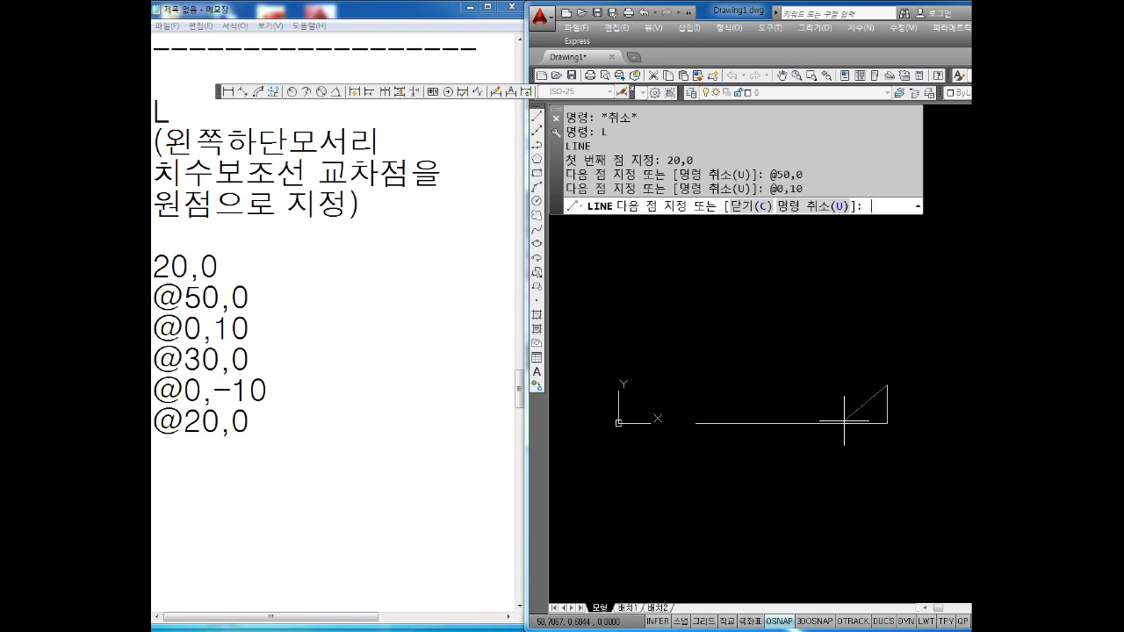
pyautogui.write('0,0')
pyautogui.press('Return')
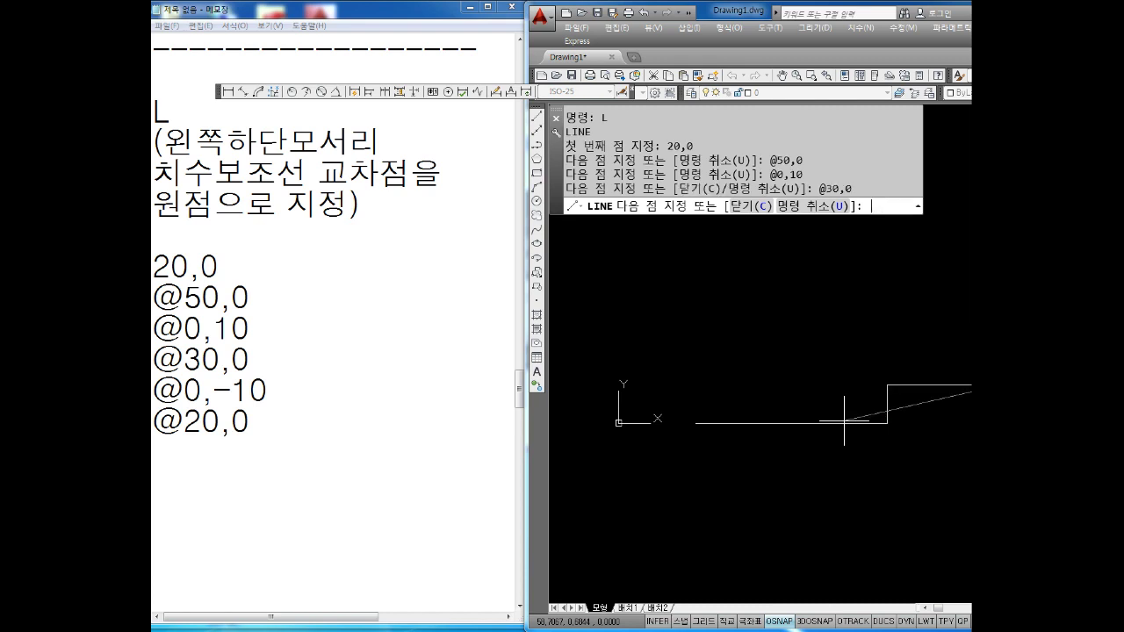
pyautogui.scroll(-2, 845, 422)
pyautogui.write('@0,-')
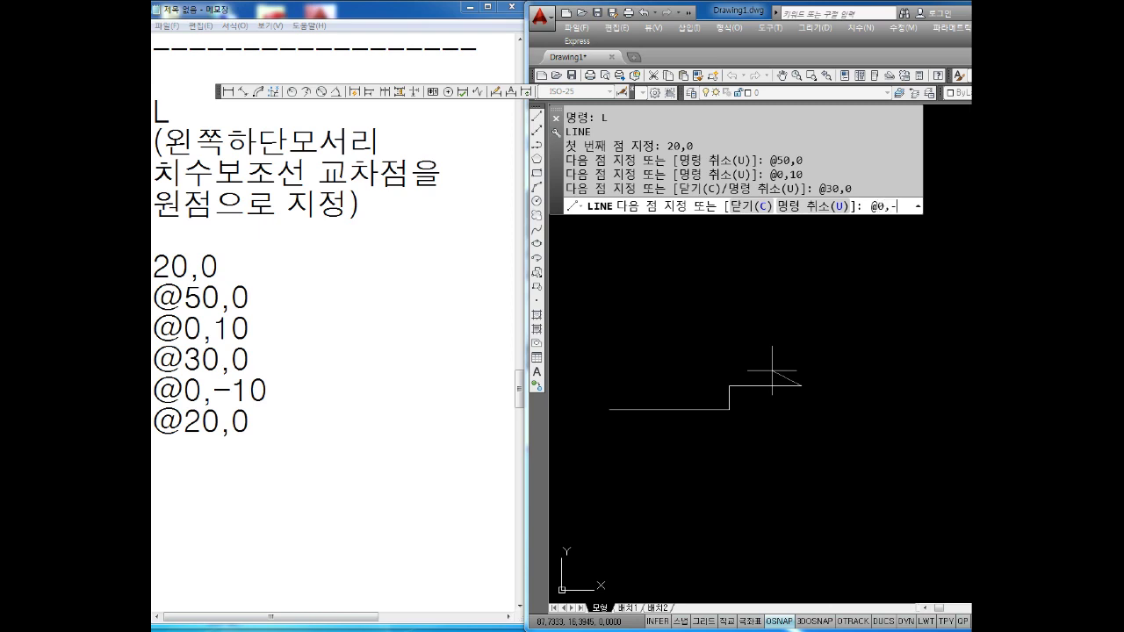
pyautogui.write('10')
pyautogui.press('Return')
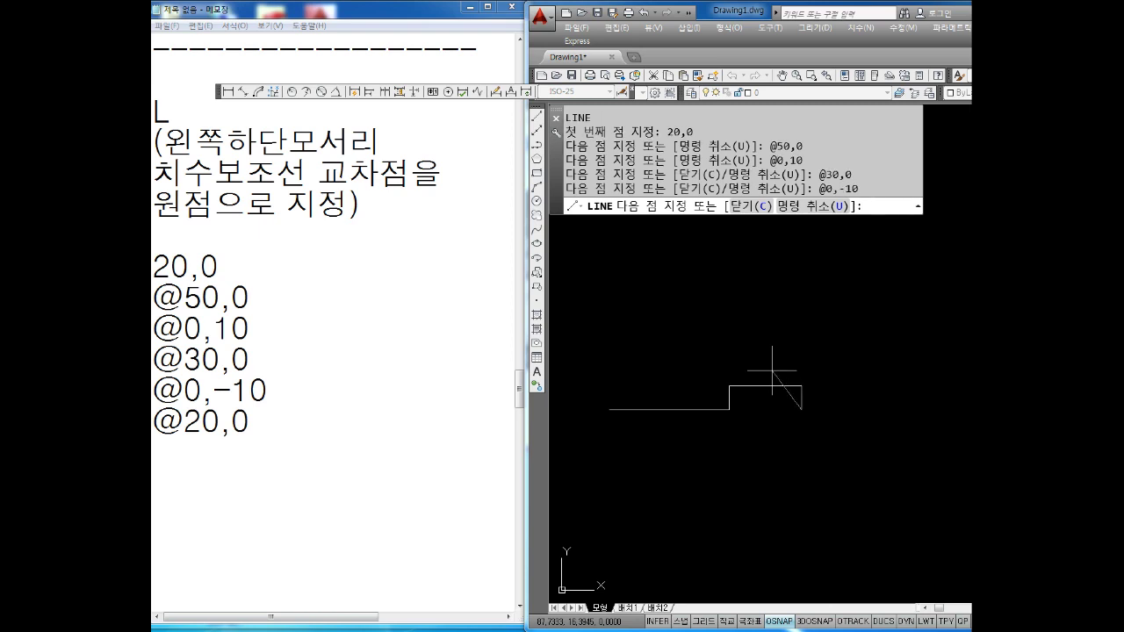
pyautogui.write('20')
pyautogui.write(',0')
pyautogui.press('Return')
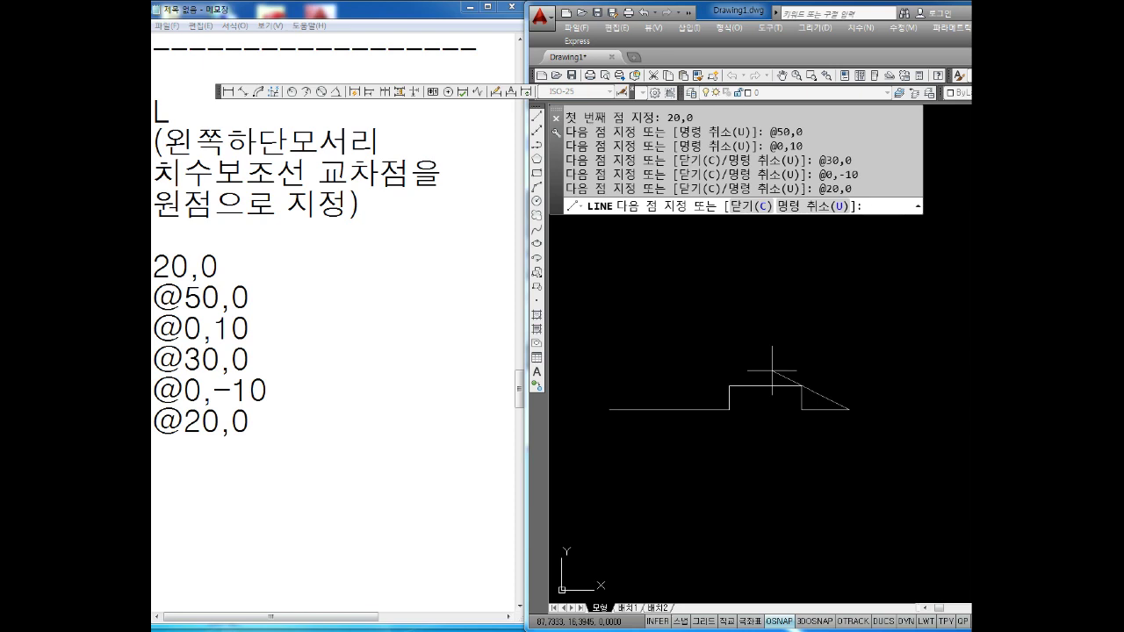
pyautogui.moveTo(772, 376); pyautogui.dragTo(814, 373, button='middle')
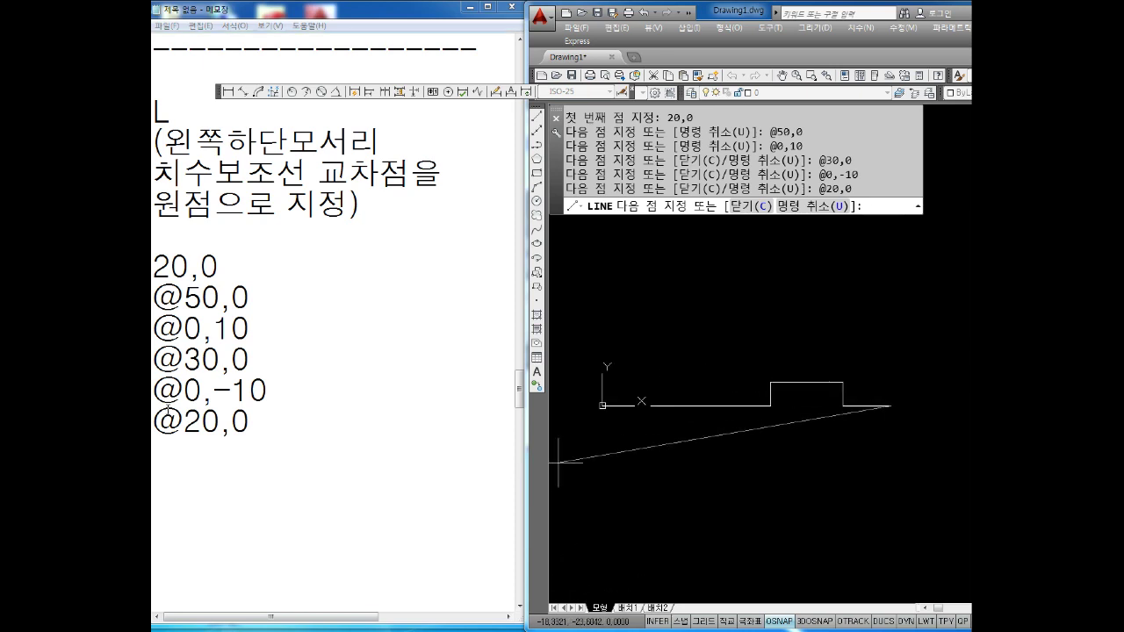
pyautogui.click(195, 453)
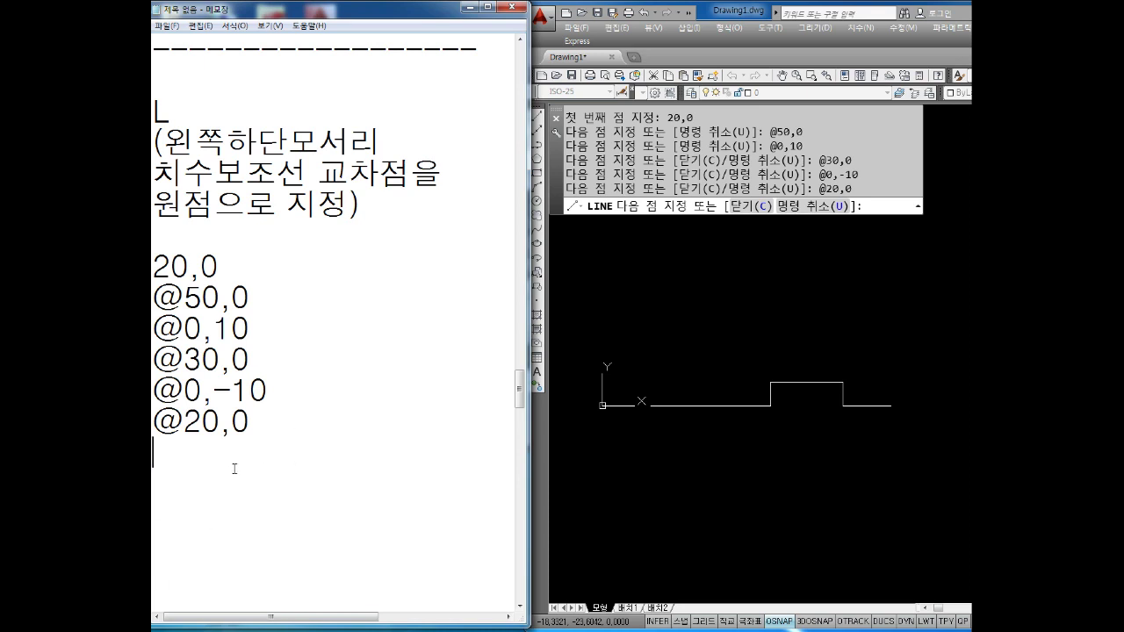
# - Add coordinates @0,22, @-25,18, @-15,0, @0,10 and @-20,0 to the Notepad list
pyautogui.write('@')
pyautogui.write('0,22')
pyautogui.press('Return')
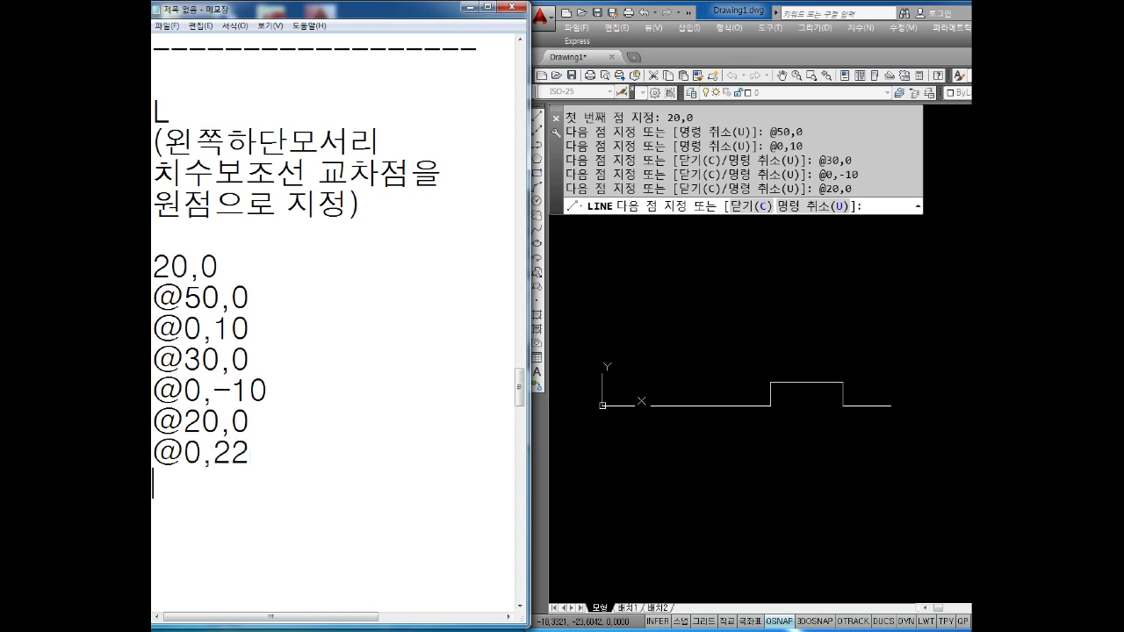
pyautogui.write('@')
pyautogui.write('-25,')
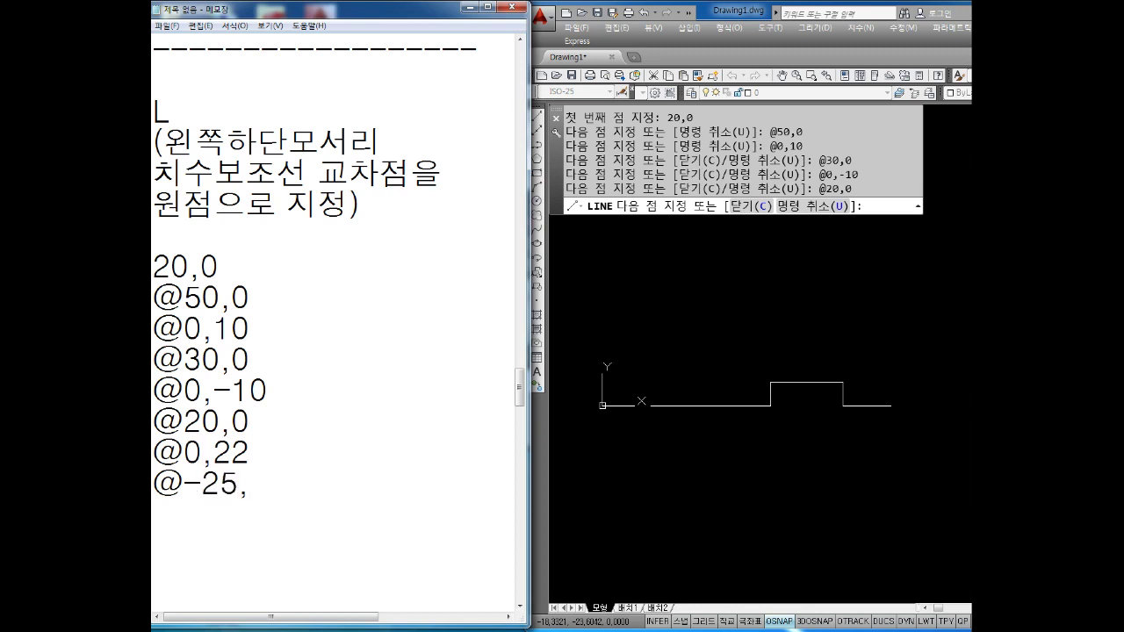
pyautogui.write('18')
pyautogui.press('Return')
pyautogui.write('@')
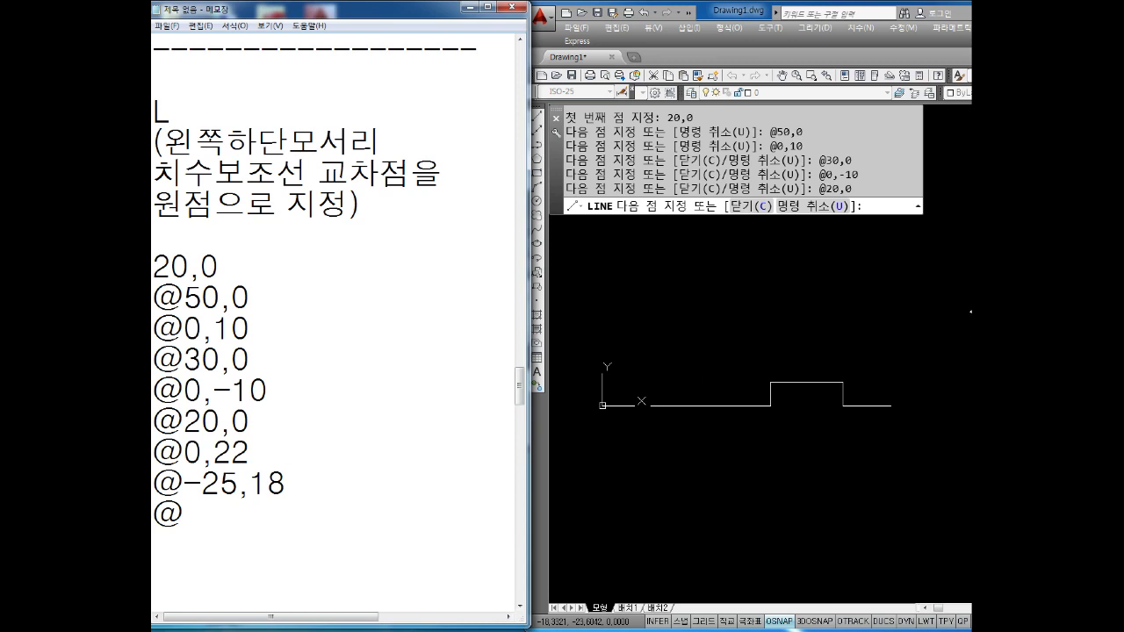
pyautogui.write('-15')
pyautogui.write(',0')
pyautogui.press('Return')
pyautogui.write('@')
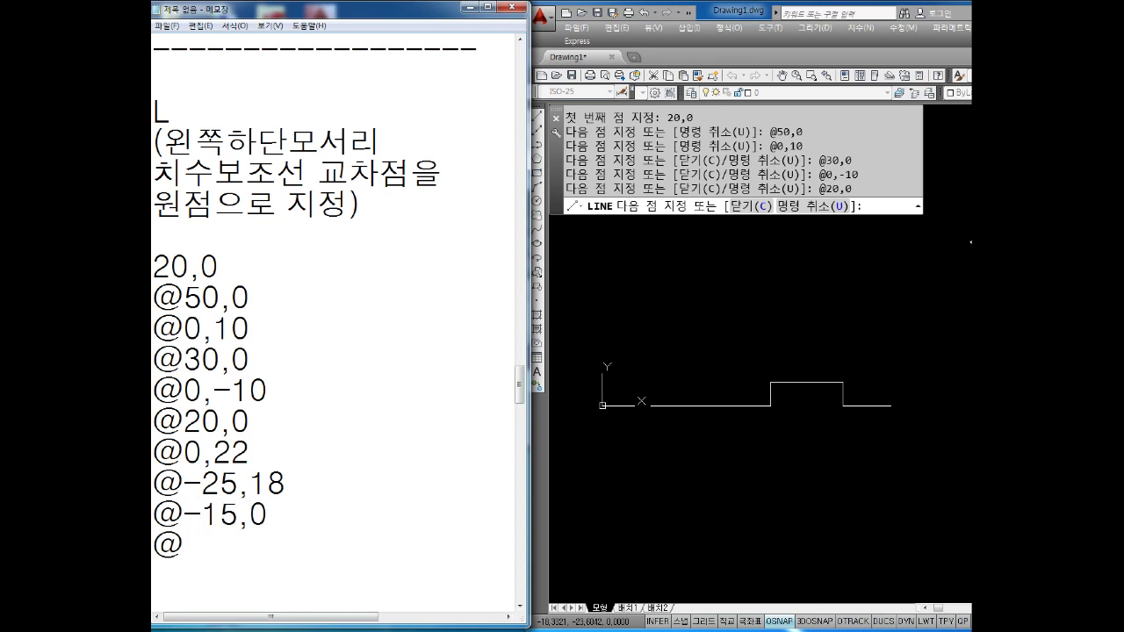
pyautogui.write('0,10')
pyautogui.press('Return')
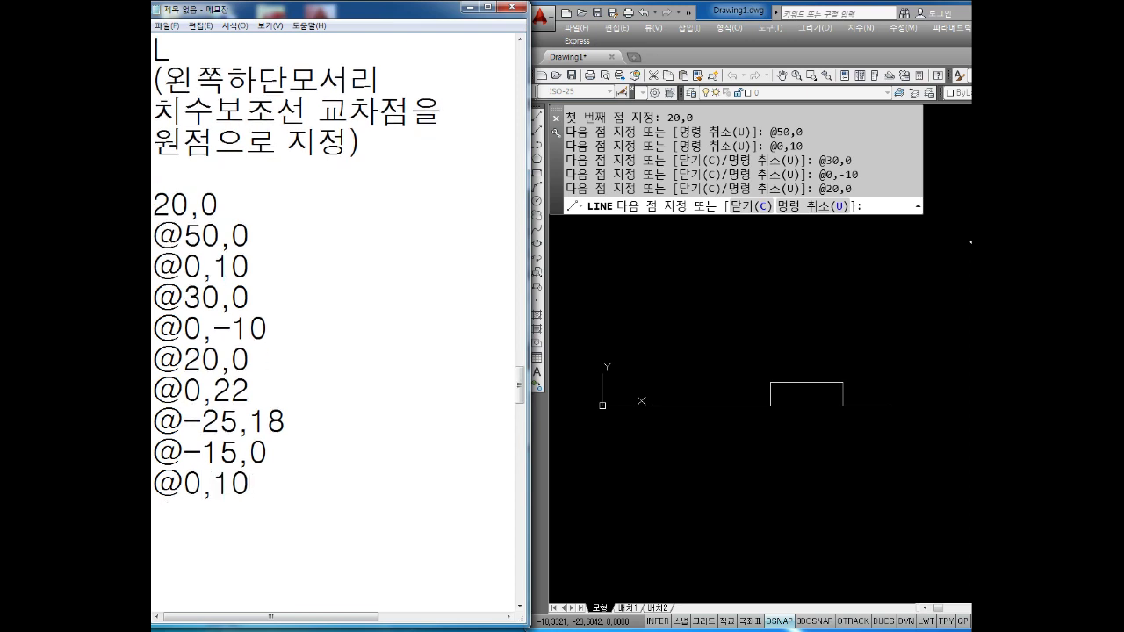
pyautogui.write('@')
pyautogui.write('-20,0')
pyautogui.press('Return')
pyautogui.write('@')
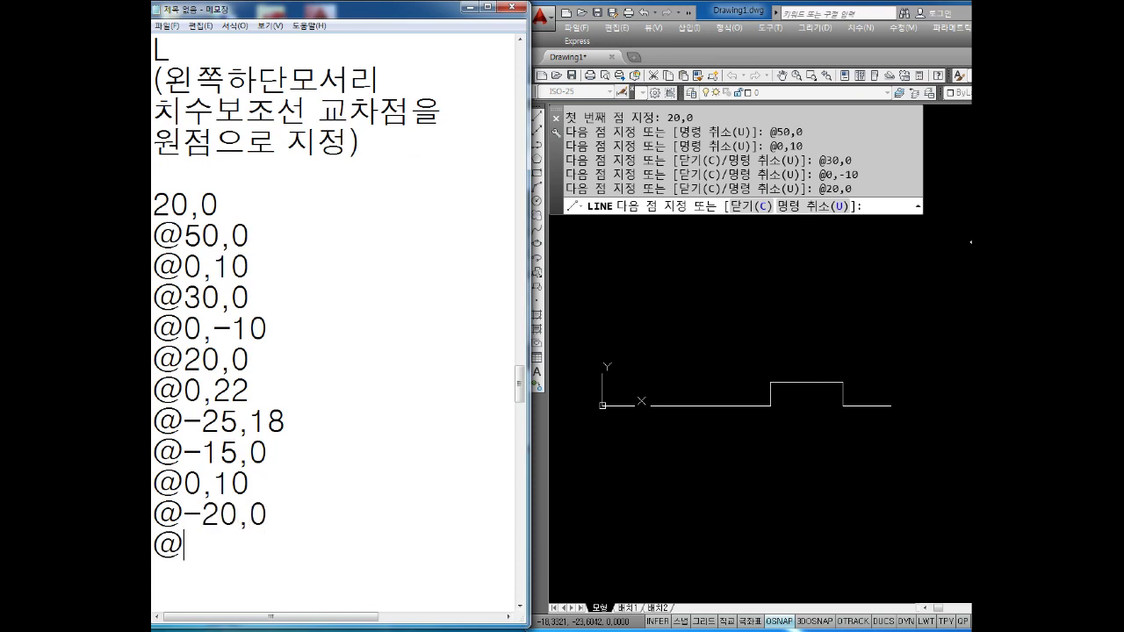
pyautogui.write('0,-20')
pyautogui.press('Return')
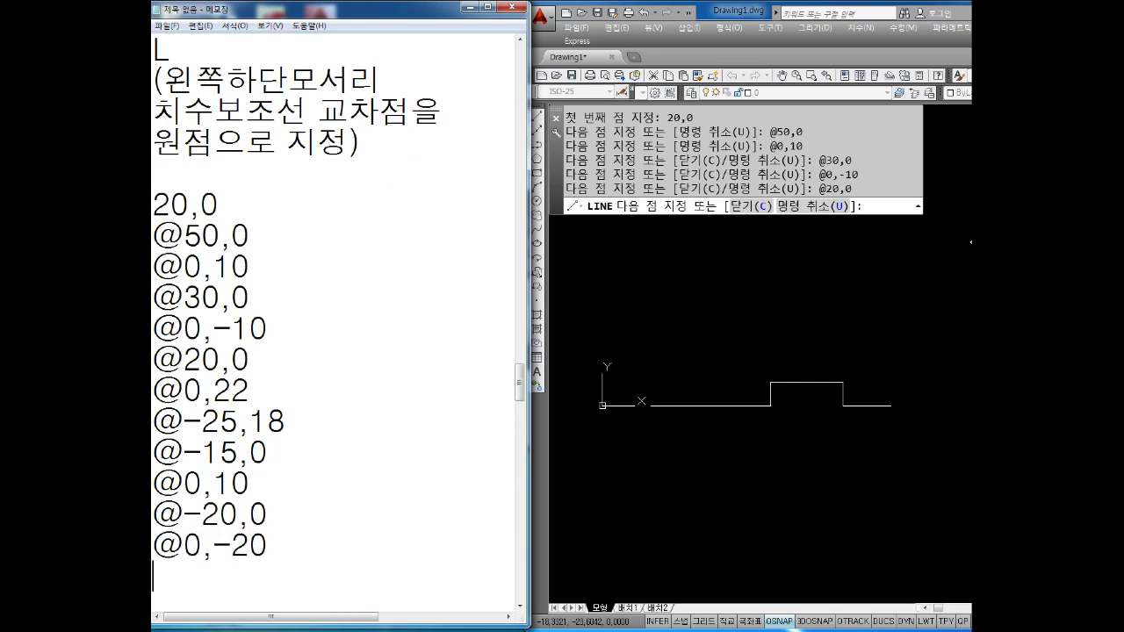
pyautogui.write('@20,0')
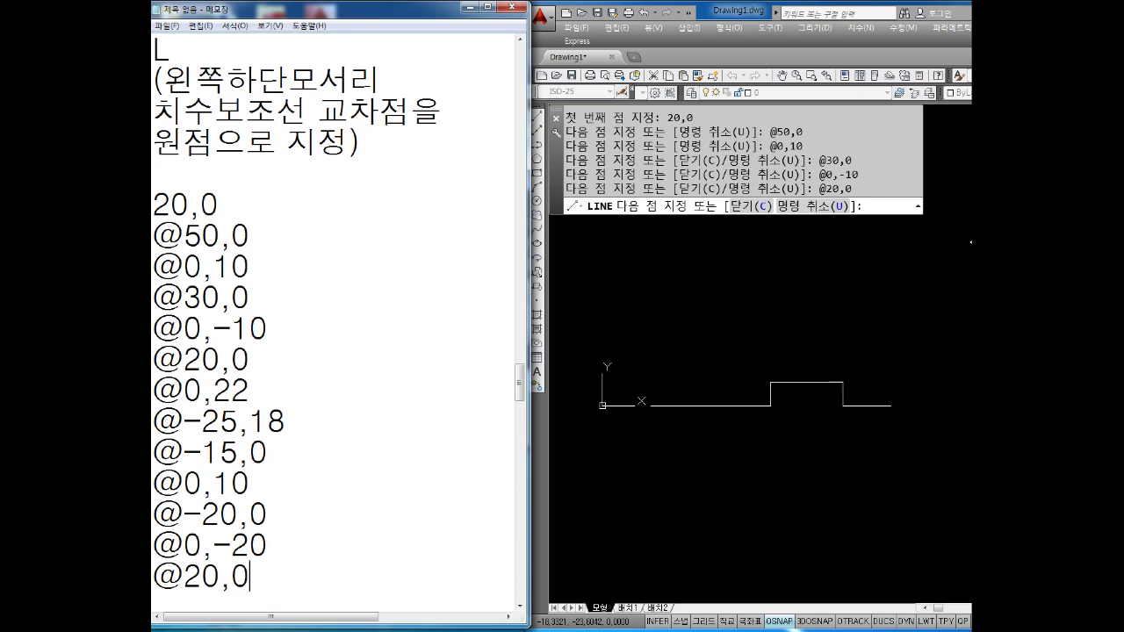
pyautogui.press('Return')
pyautogui.write('@0,20')
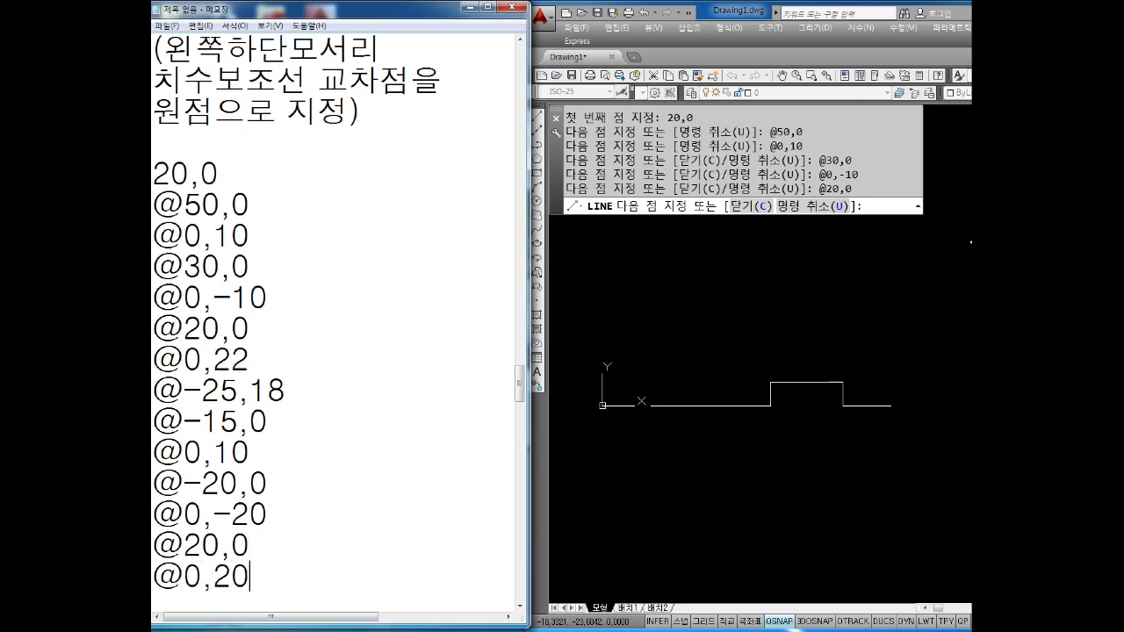
pyautogui.press('Return')
pyautogui.write('@-20')
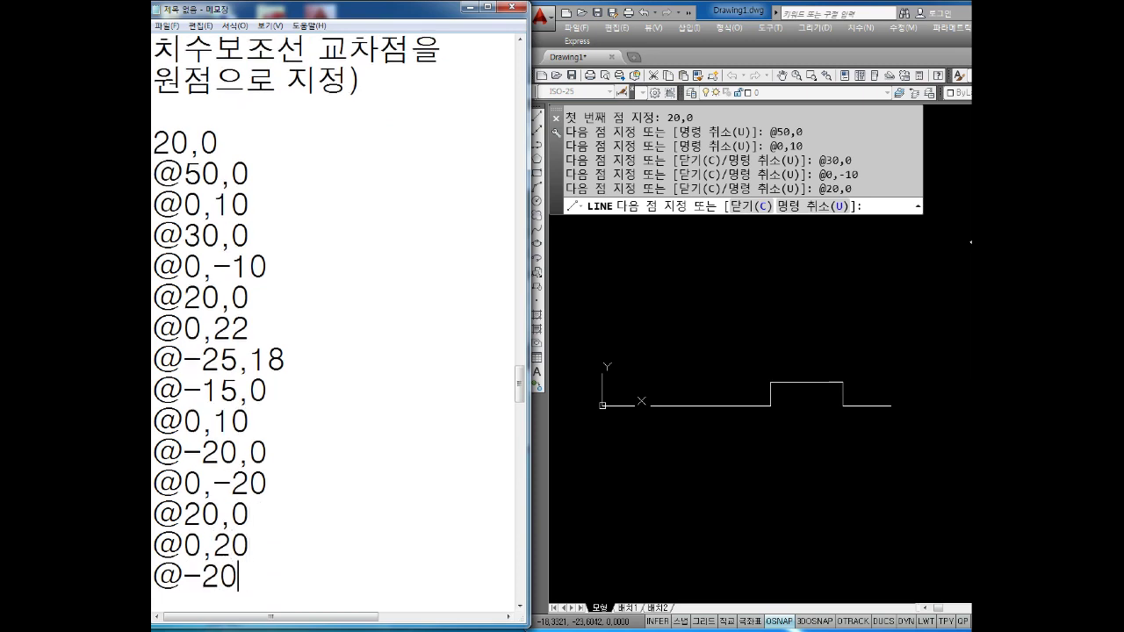
pyautogui.press('Up')
pyautogui.press('Up')
pyautogui.press('Left')
pyautogui.write('-')
pyautogui.press('Down')
pyautogui.hotkey('ctrl', 'End')
pyautogui.press('Return')
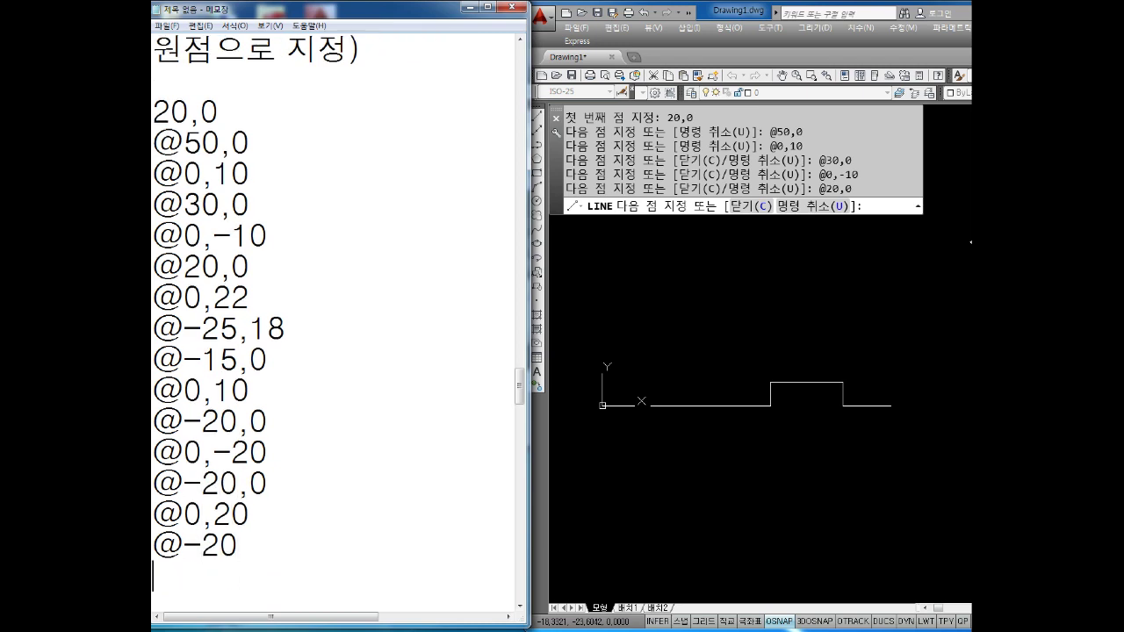
pyautogui.press('Return')
# - Complete the partial entry as @-20,0, then add @0,-10 and @-20,0
pyautogui.press('Up')
pyautogui.press('Up')
pyautogui.press('Up')
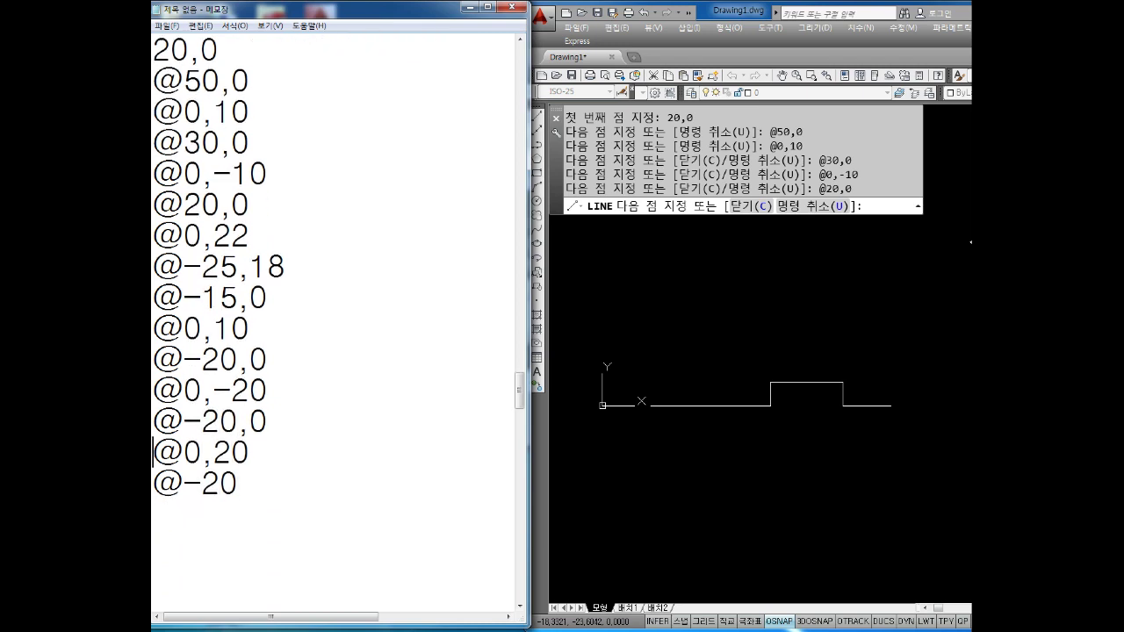
pyautogui.press('Down')
pyautogui.press('Right')
pyautogui.press('Right')
pyautogui.press('Right')
pyautogui.write(',0')
pyautogui.press('Return')
pyautogui.write('@0')
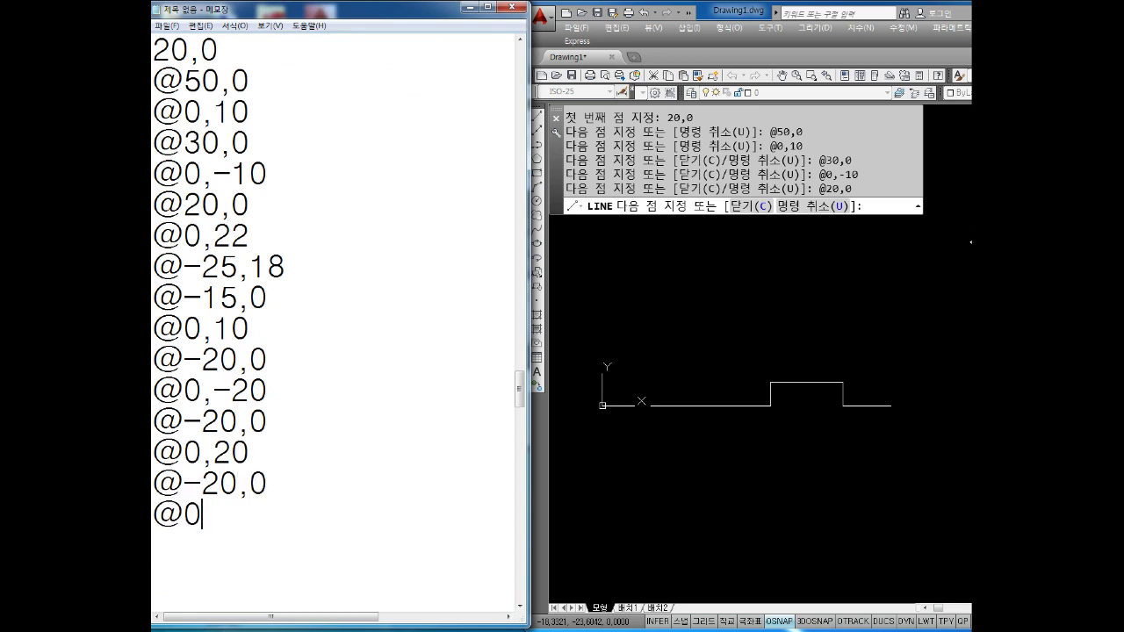
pyautogui.write(',-10')
pyautogui.press('Return')
pyautogui.write('@-20')
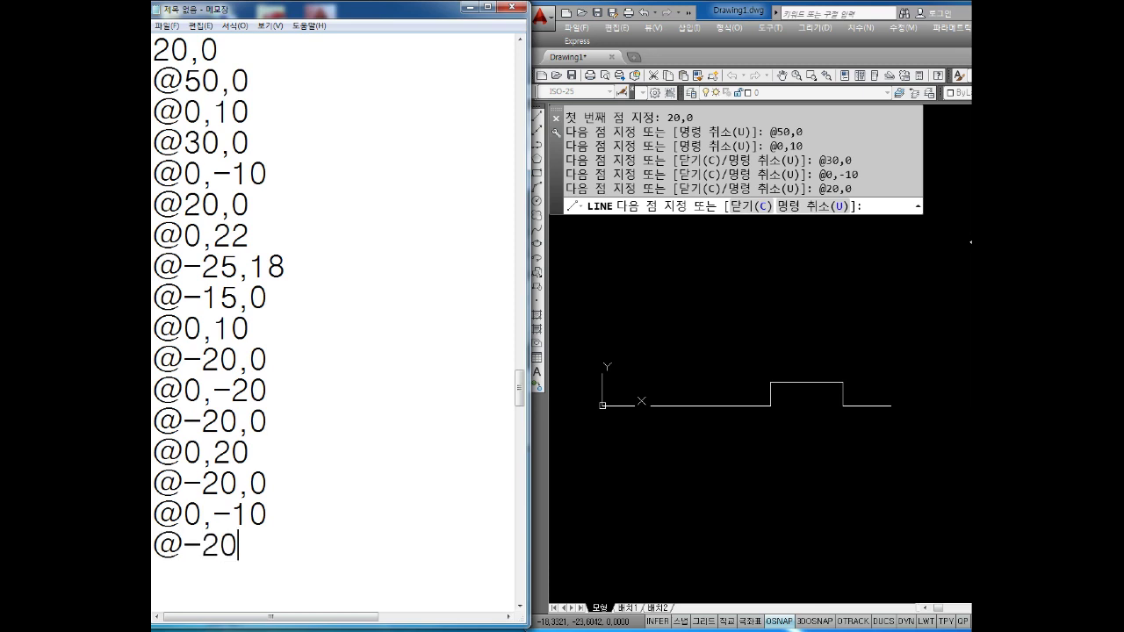
pyautogui.write(',0')
pyautogui.press('Return')
# - Draw the @0,22 vertical and @-25,18 slanted segments
pyautogui.middleClick(884, 256)
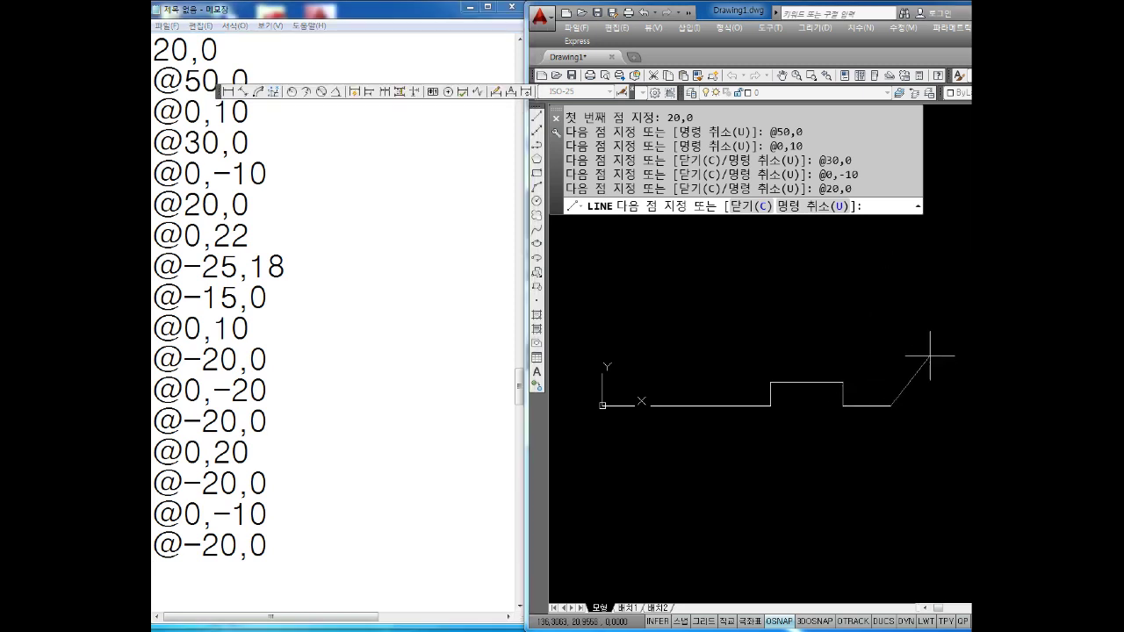
pyautogui.moveTo(884, 372); pyautogui.dragTo(868, 402, button='middle')
pyautogui.write('@0,')
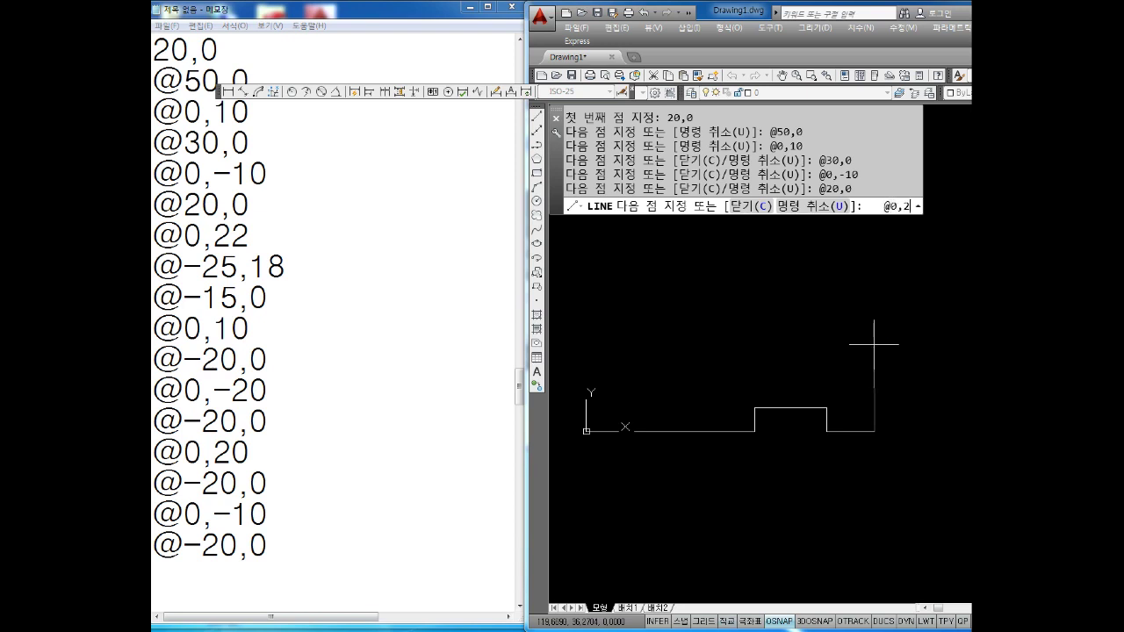
pyautogui.write('22')
pyautogui.press('Return')
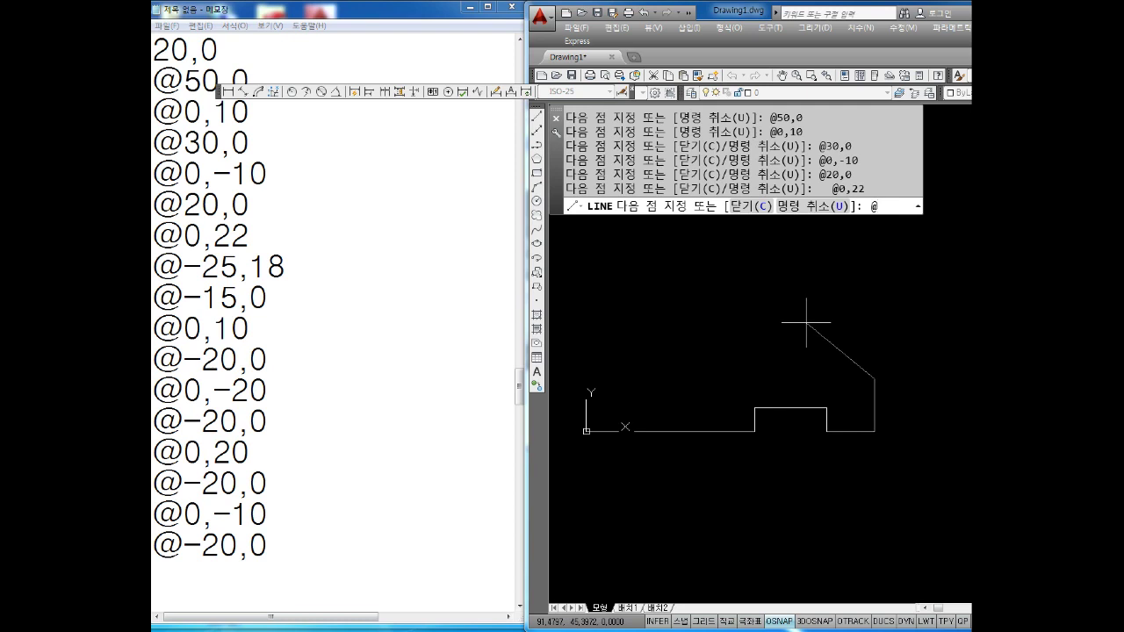
pyautogui.write(',18')
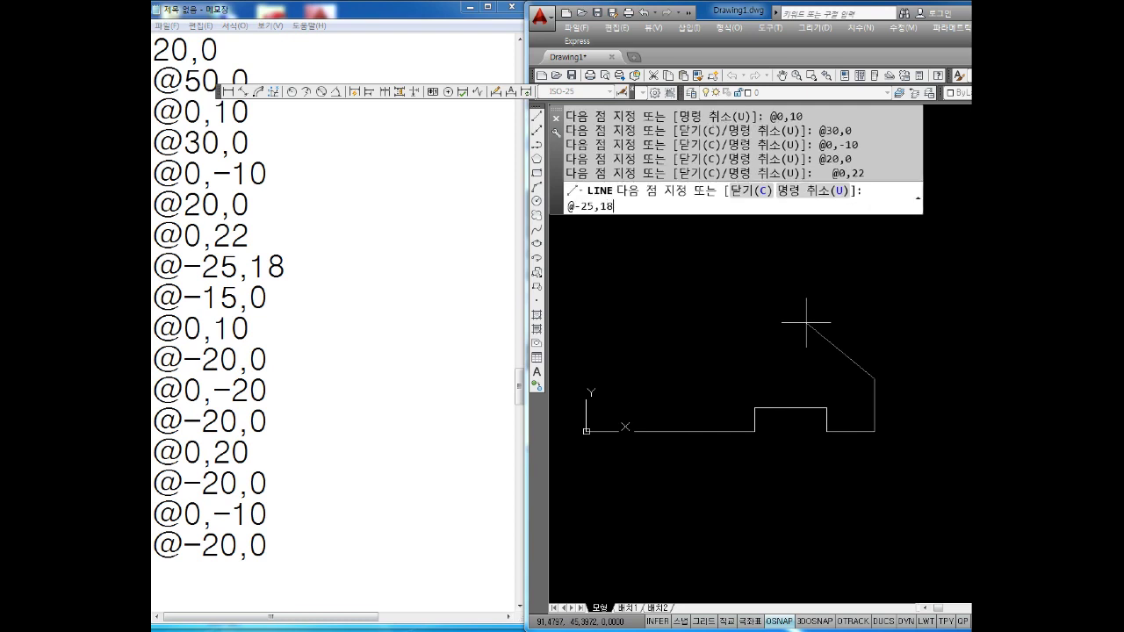
pyautogui.press('Return')
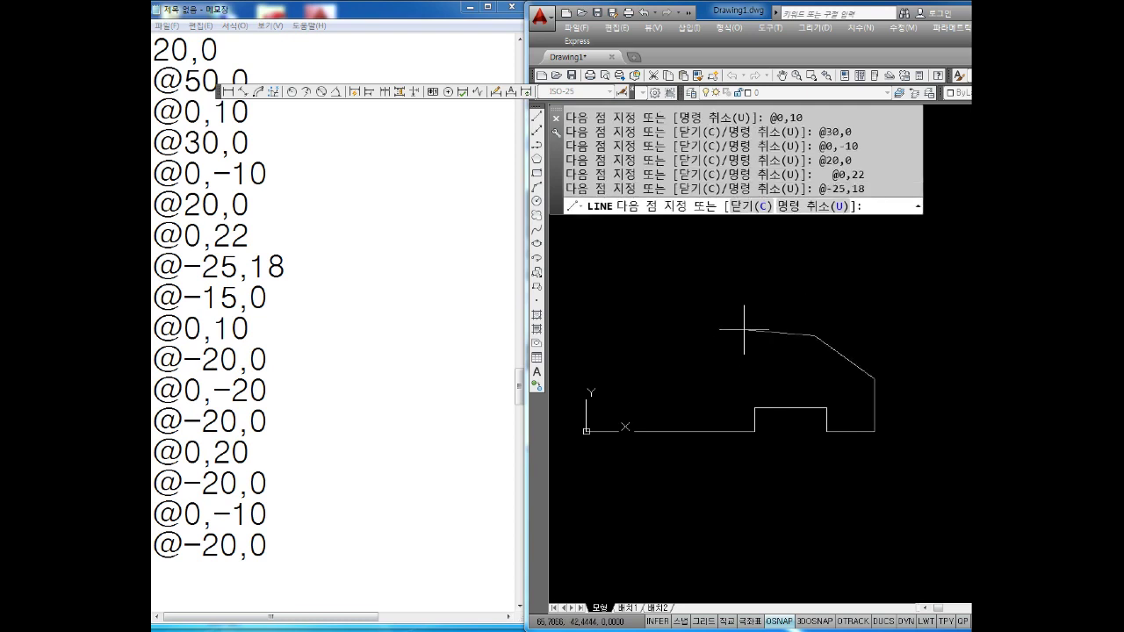
# - Undo the mistaken @-150,0 segment and draw the correct @-15,0 segment
pyautogui.write('@-150')
pyautogui.write(',0')
pyautogui.press('Return')
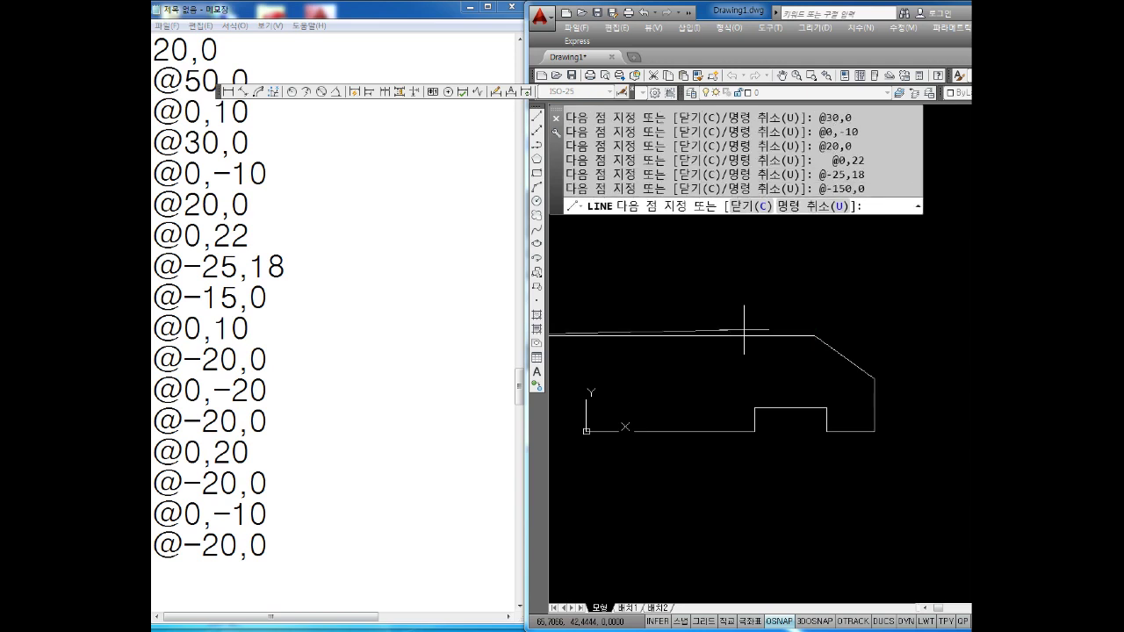
pyautogui.write('U')
pyautogui.press('Return')
pyautogui.write('@-15')
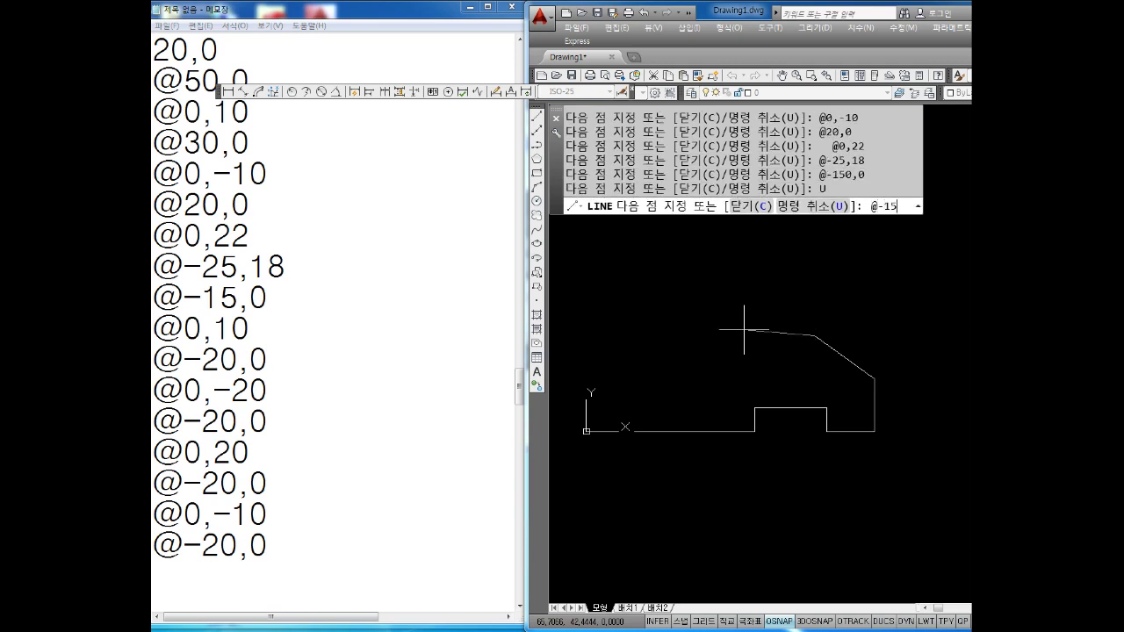
pyautogui.write(',0')
pyautogui.press('Return')
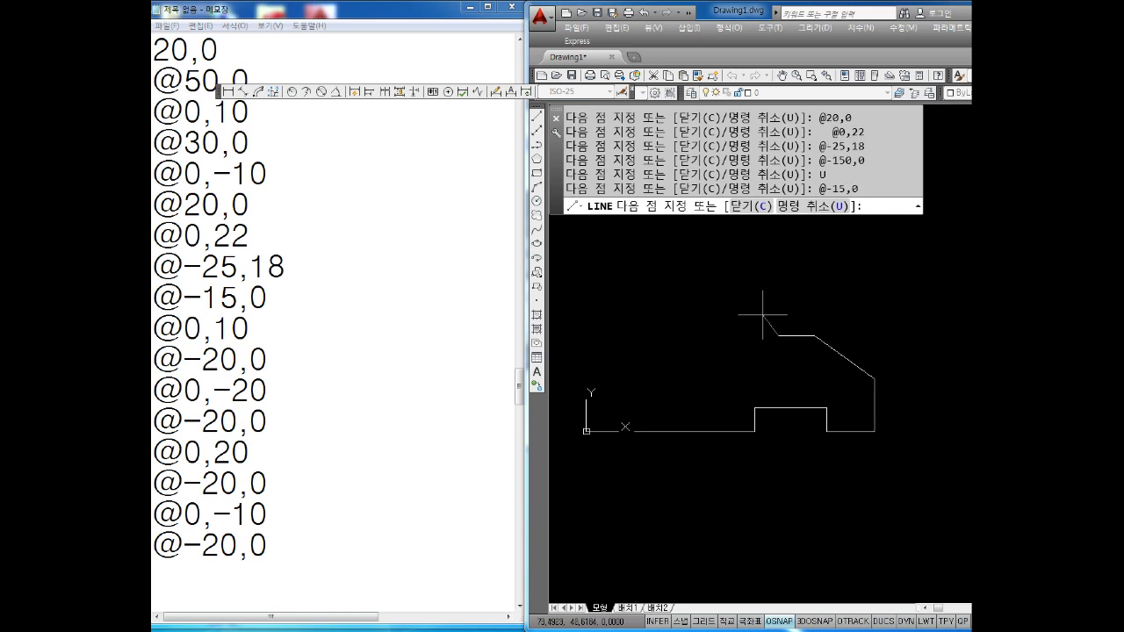
# - Draw the @0,10, @-20,0, @0,-20 and @-20,0 segments
pyautogui.write('@0,10')
pyautogui.press('Return')
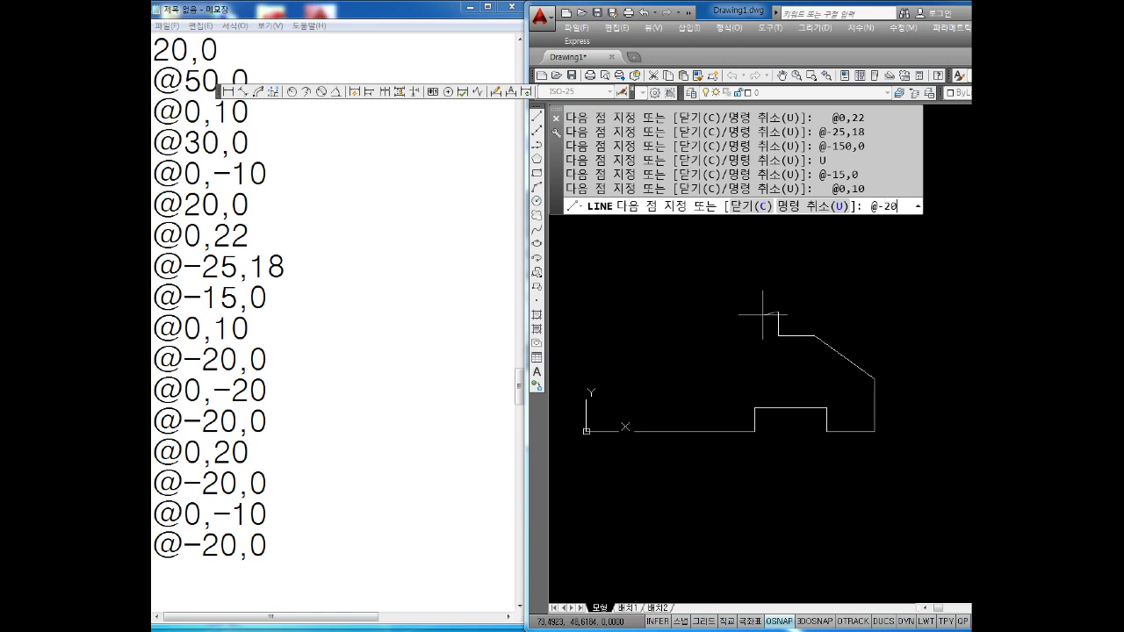
pyautogui.write(',0')
pyautogui.press('Return')
pyautogui.scroll(1, 746, 320)
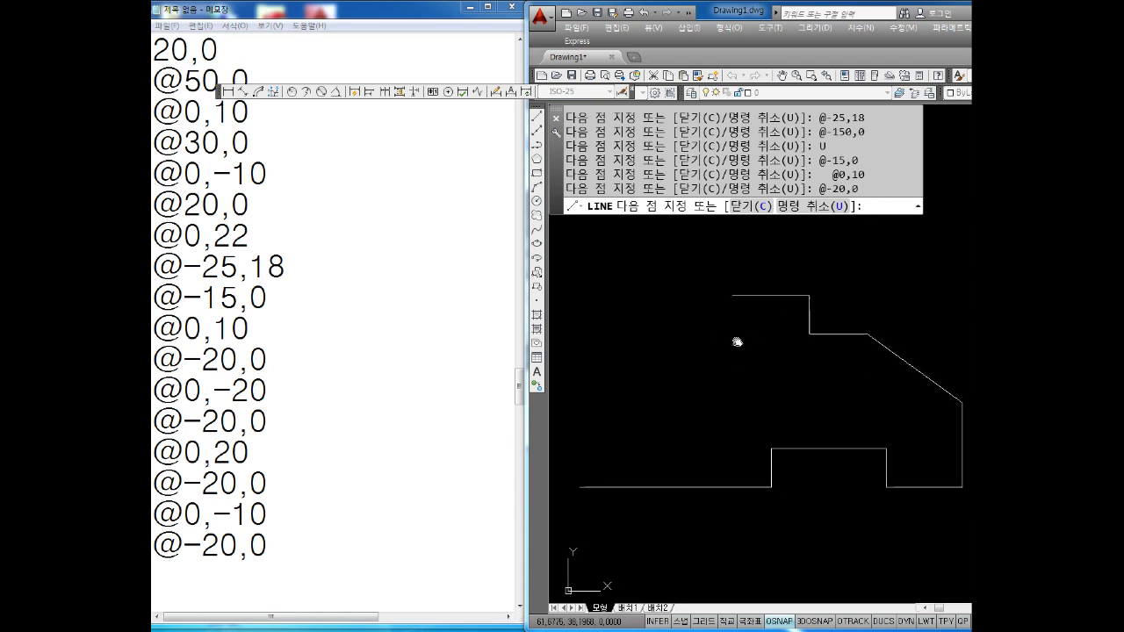
pyautogui.scroll(1, 720, 336)
pyautogui.write('@0,-')
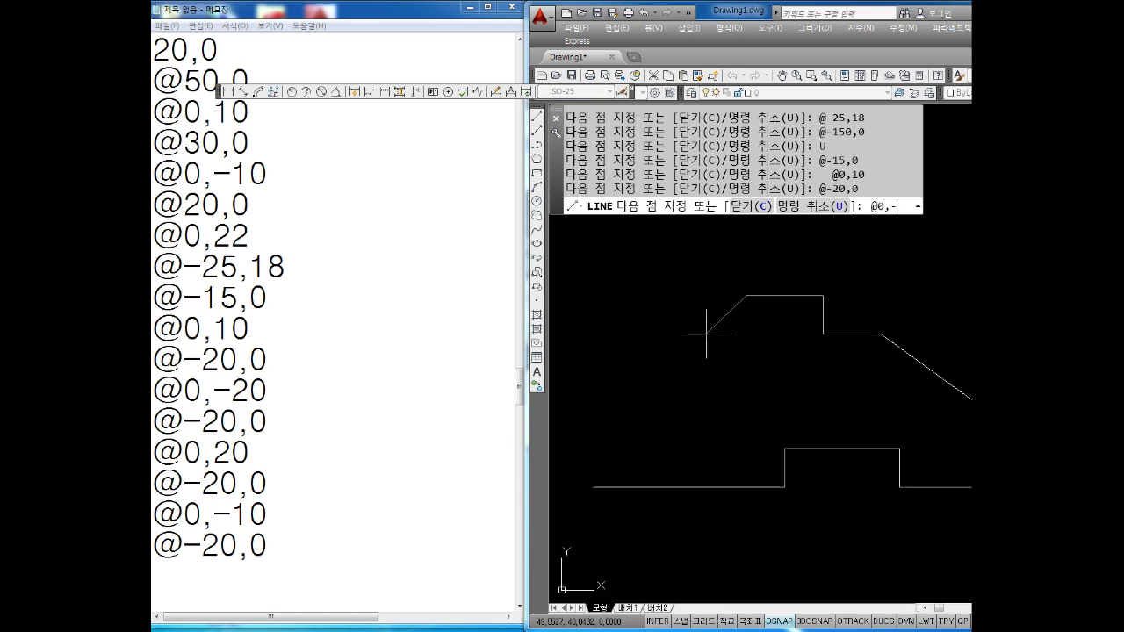
pyautogui.write('20')
pyautogui.press('Return')
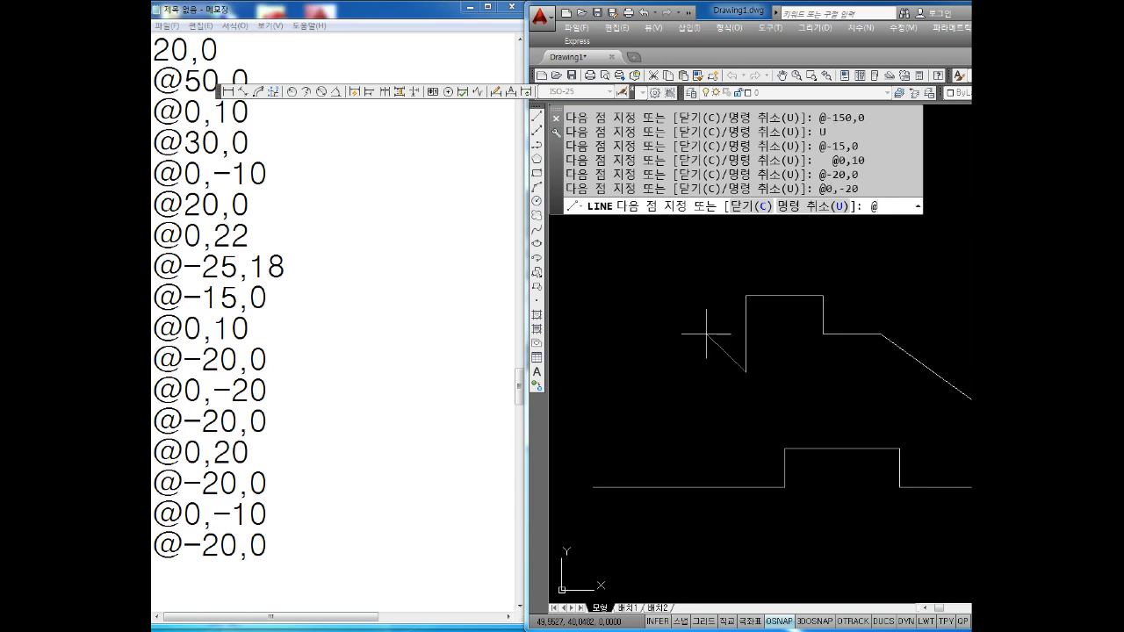
pyautogui.write('0,0')
pyautogui.press('Return')
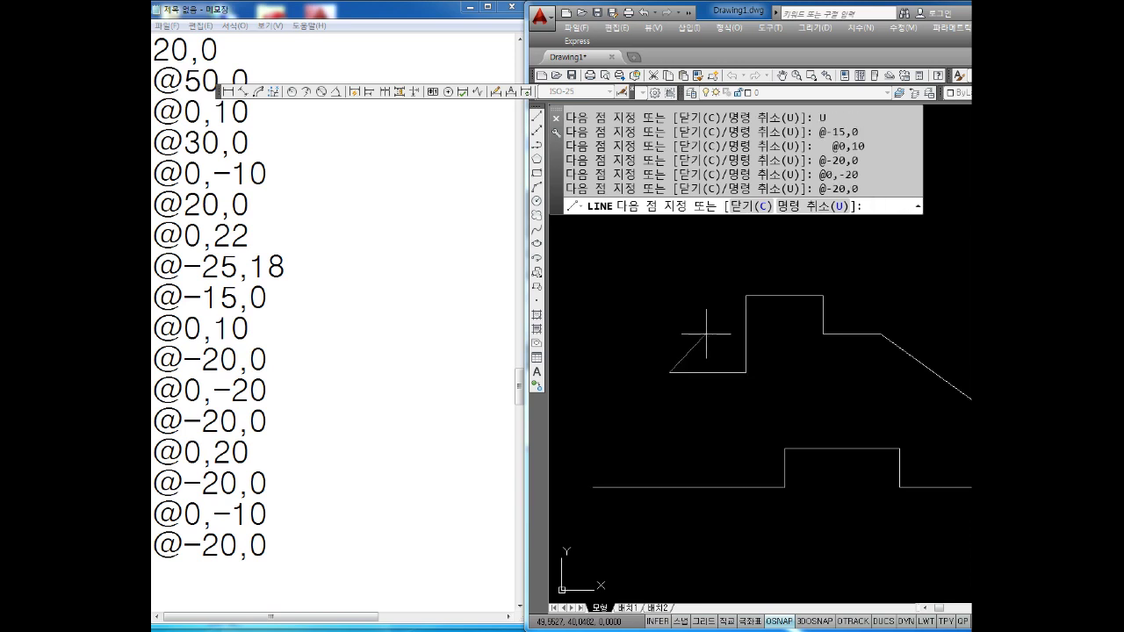
# - Draw the @0,20, @-20,0 and @0,-10 segments of the stepped edge
pyautogui.write('@0,20')
pyautogui.press('Return')
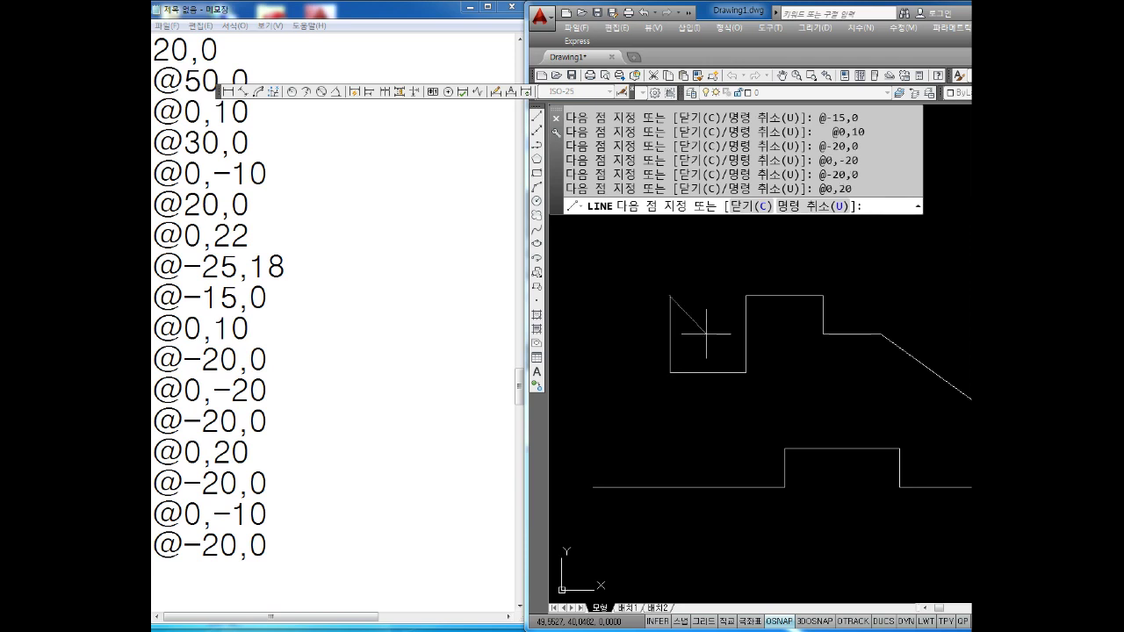
pyautogui.write('@-20,0')
pyautogui.press('Return')
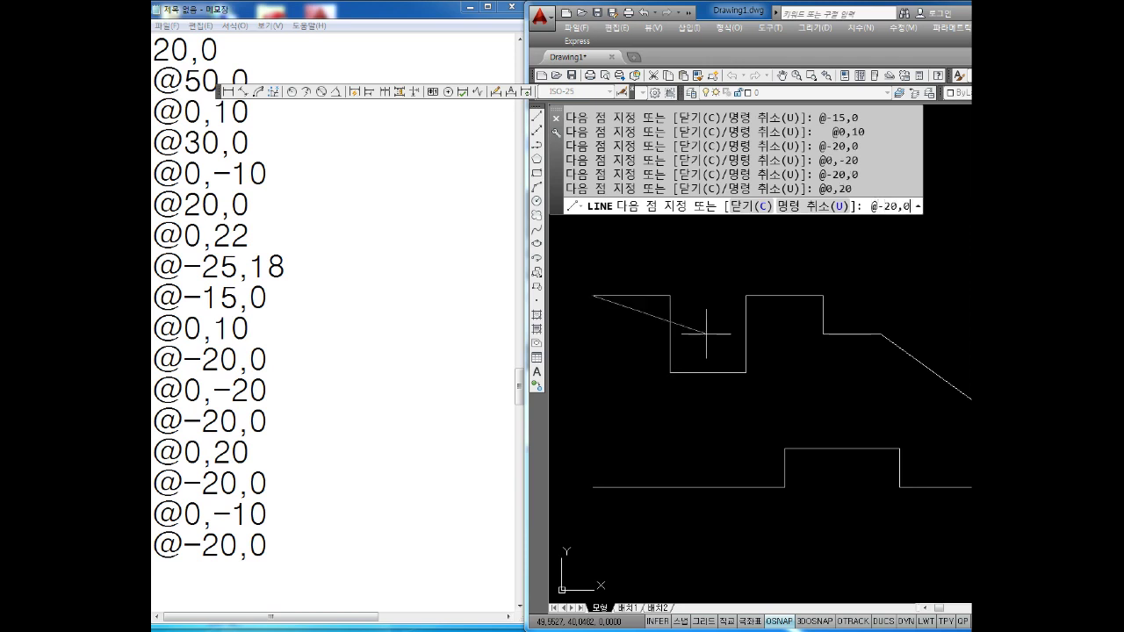
pyautogui.write('@0')
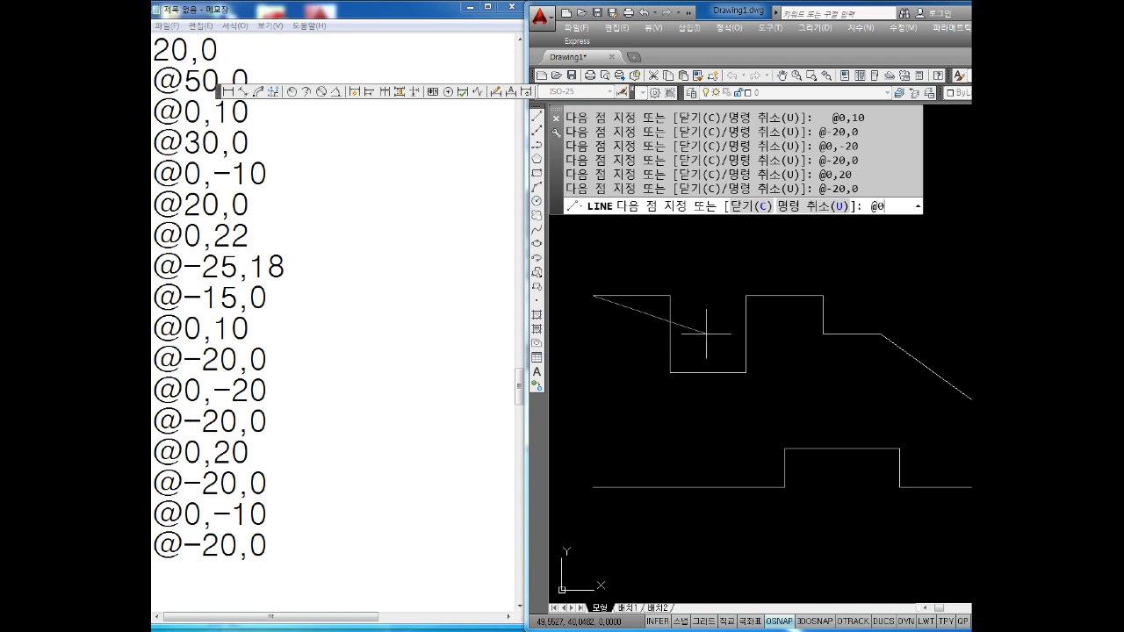
pyautogui.write(',-10')
pyautogui.press('Return')
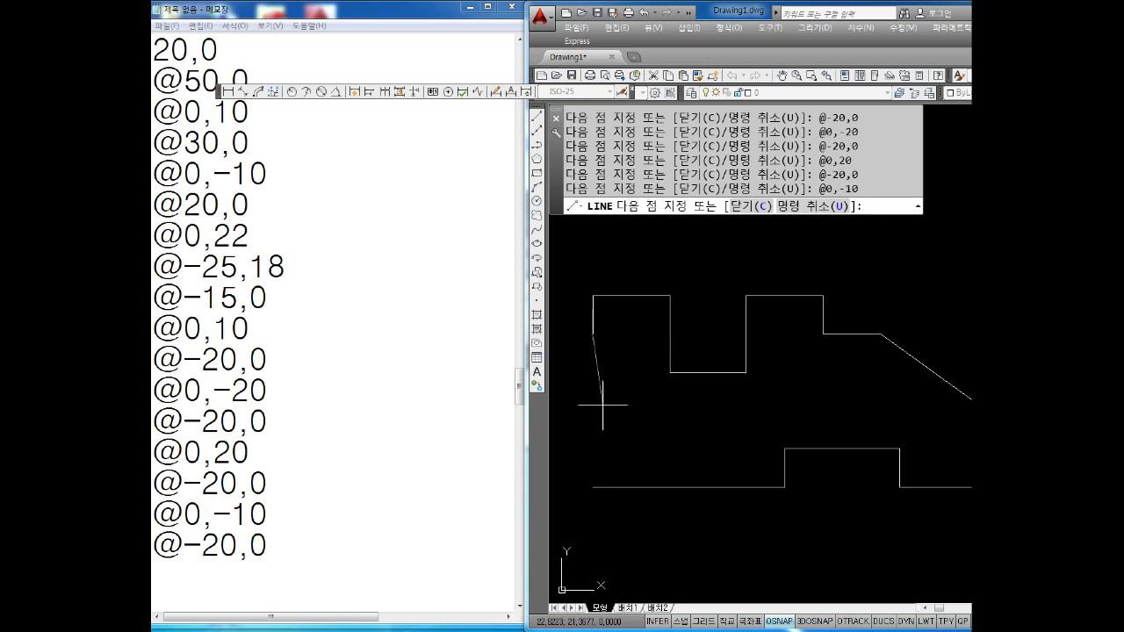
# - Draw the final @-20,0 segment, panning to keep the outline in view
pyautogui.scroll(-2, 590, 413)
pyautogui.moveTo(585, 420); pyautogui.dragTo(712, 398, button='middle')
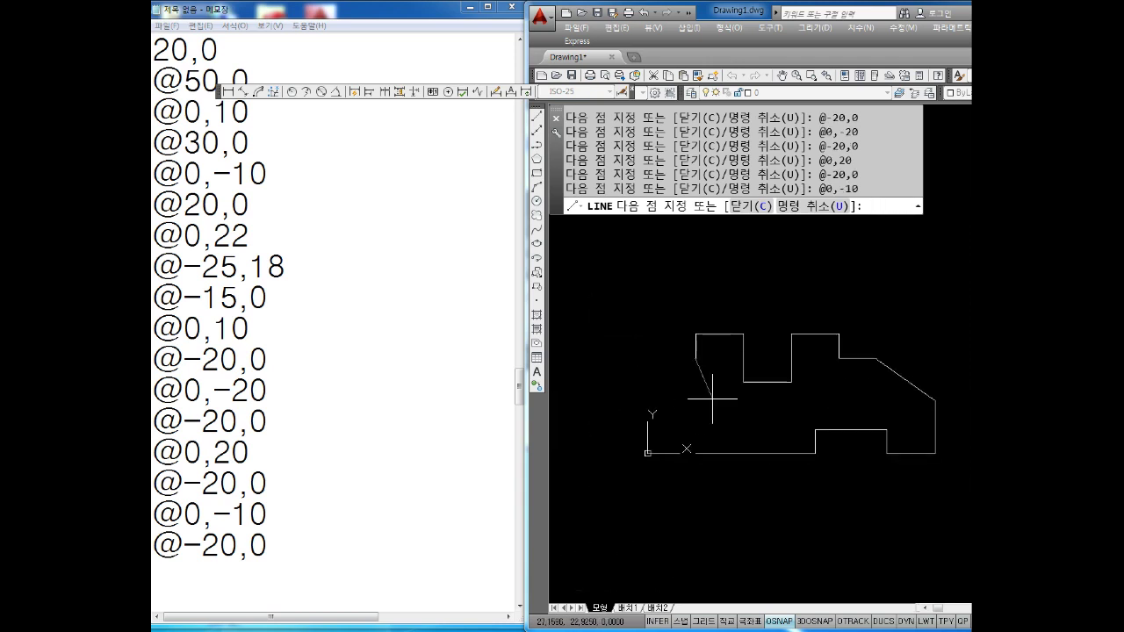
pyautogui.write('@0')
pyautogui.press('BackSpace')
pyautogui.write('-20,0')
pyautogui.press('Return')
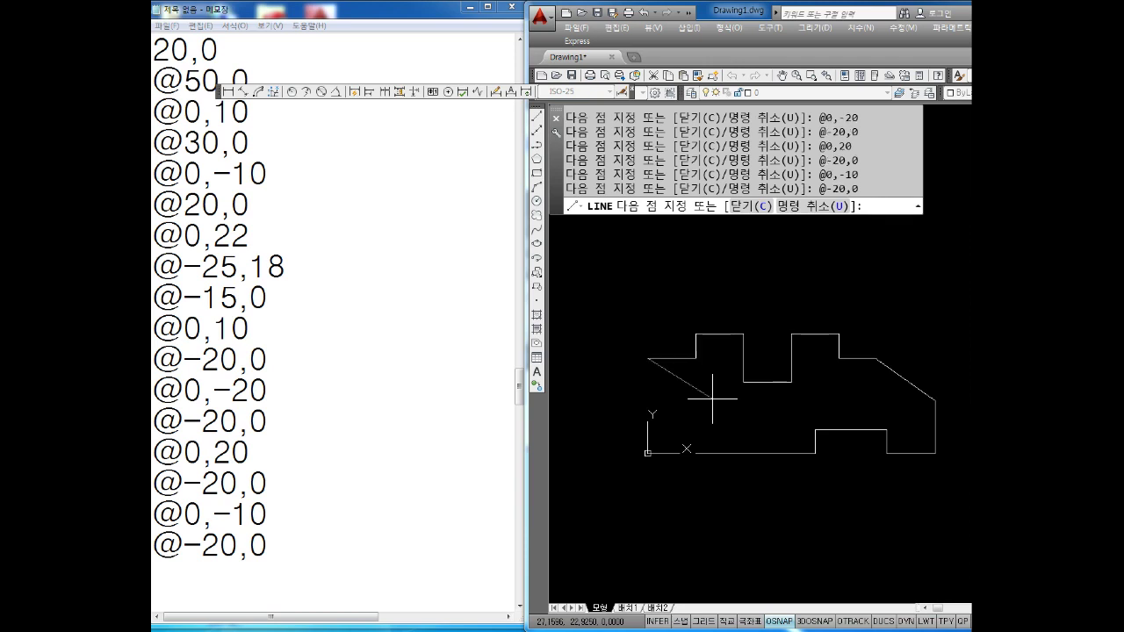
pyautogui.moveTo(585, 489); pyautogui.dragTo(604, 458, button='middle')
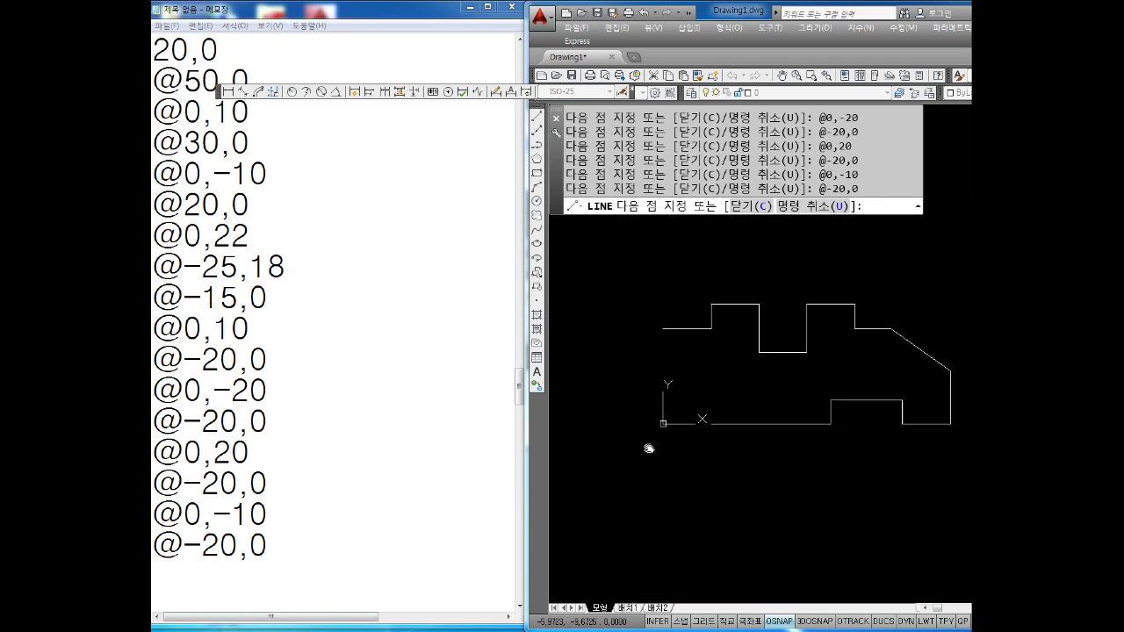
pyautogui.click(272, 544)
pyautogui.press('Return')
pyautogui.press('Return')
pyautogui.press('Return')
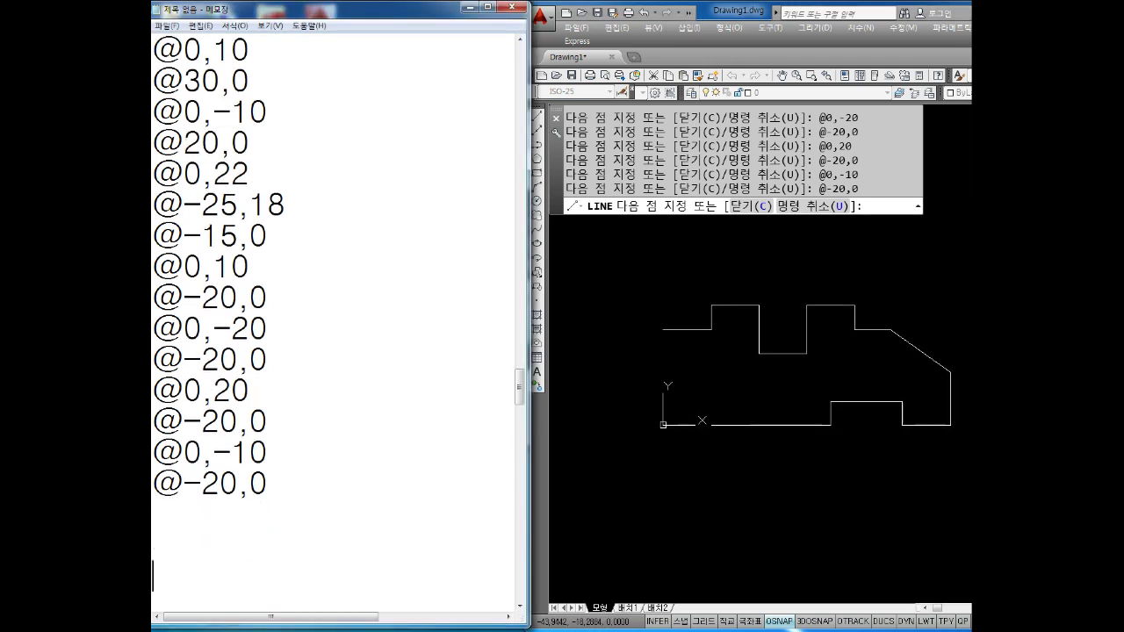
pyautogui.scroll(-1, 277, 540)
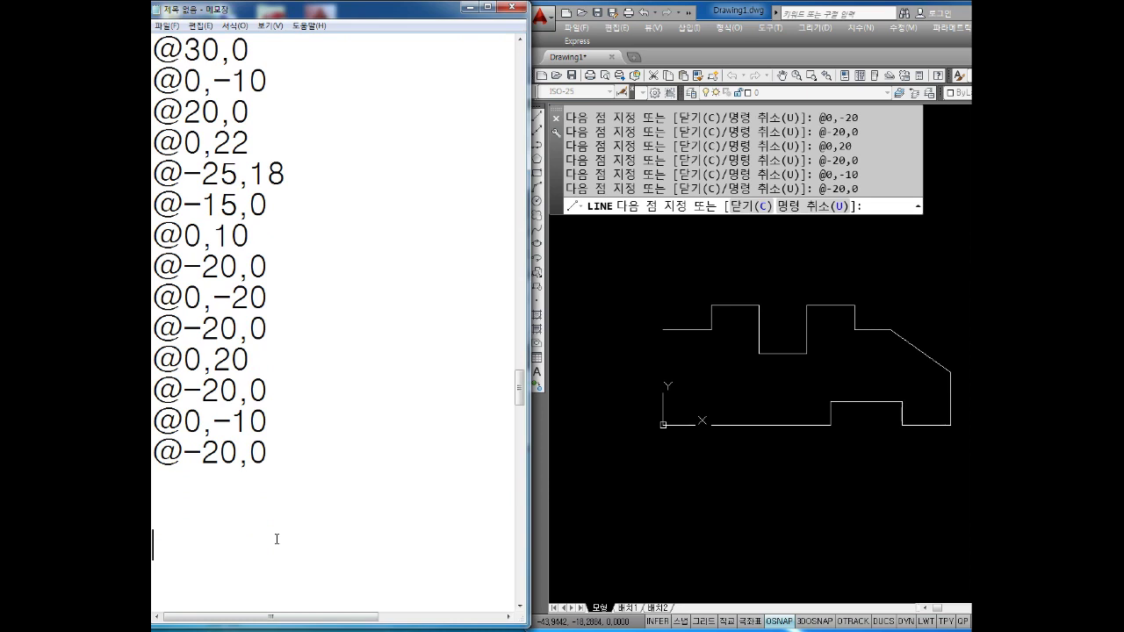
pyautogui.press('BackSpace')
pyautogui.press('BackSpace')
pyautogui.write('@0,-')
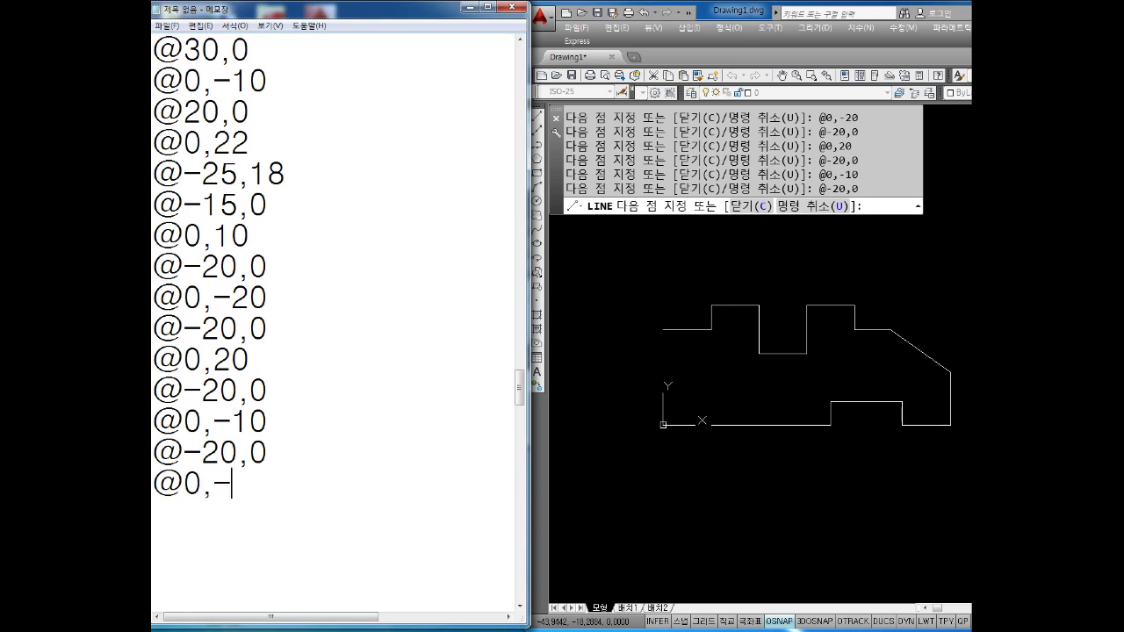
pyautogui.write('20')
pyautogui.press('Return')
pyautogui.write('@')
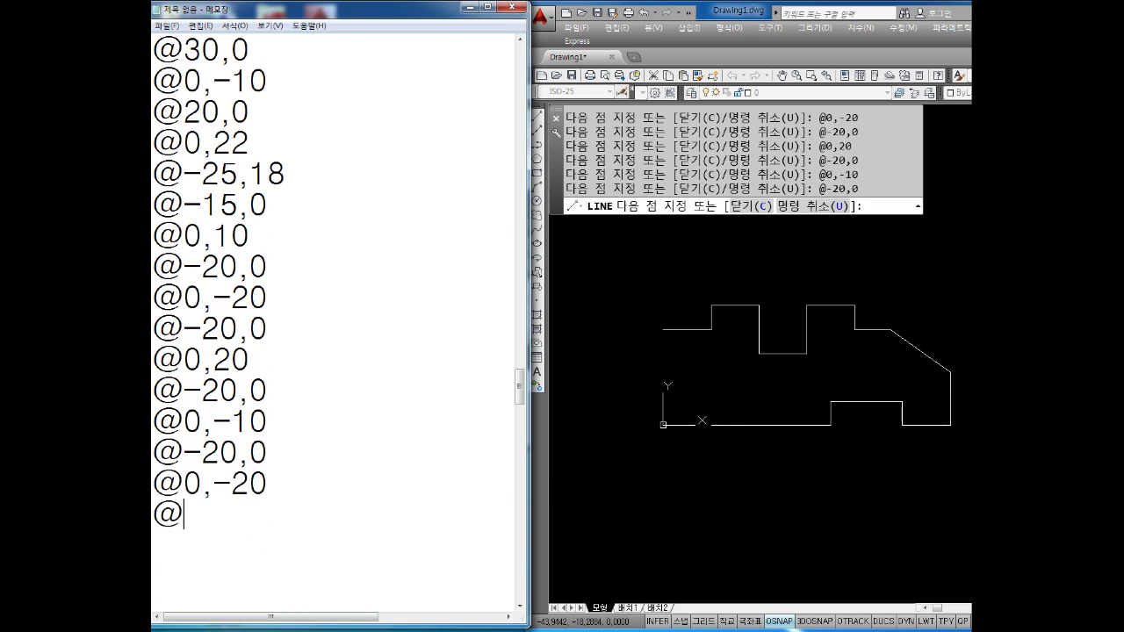
pyautogui.write('20,0')
pyautogui.press('Return')
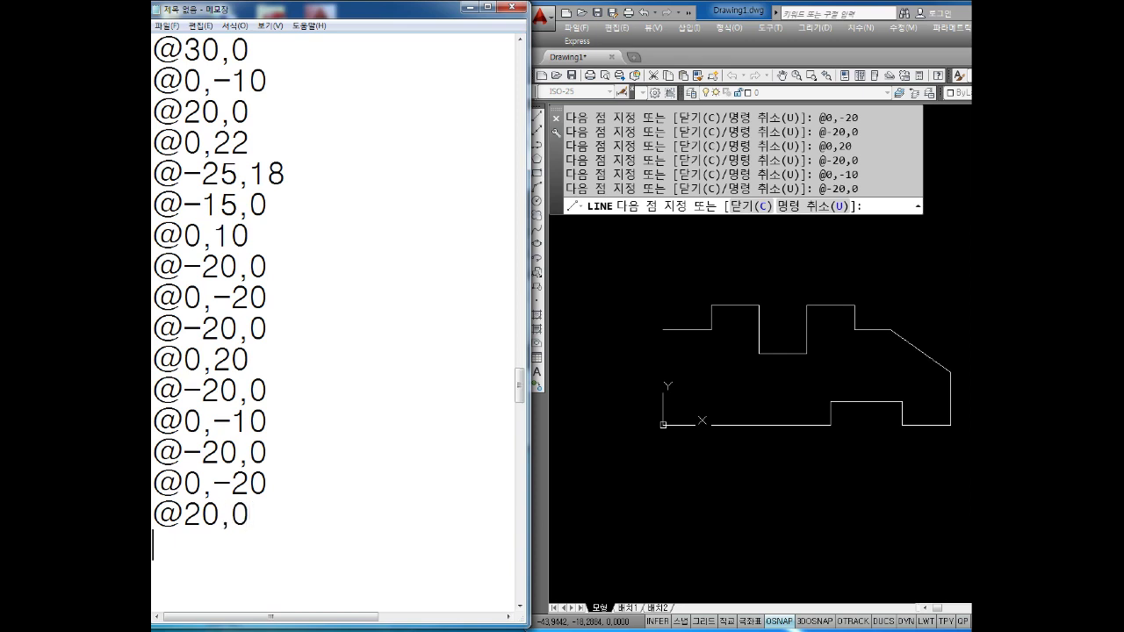
pyautogui.write('@0')
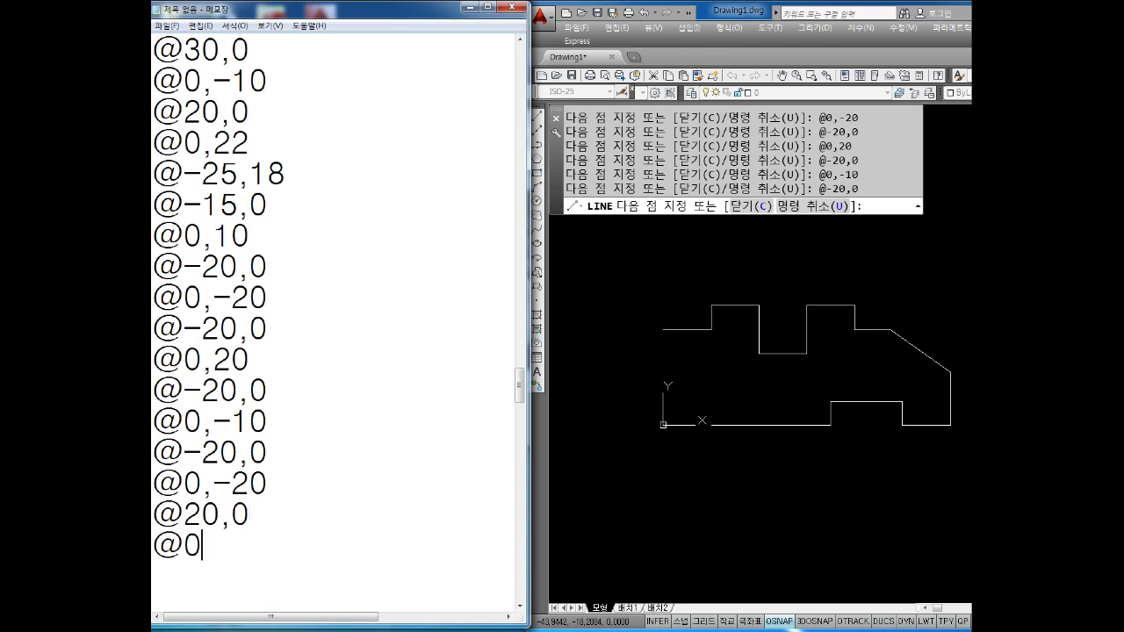
pyautogui.write(',-20')
pyautogui.press('Return')
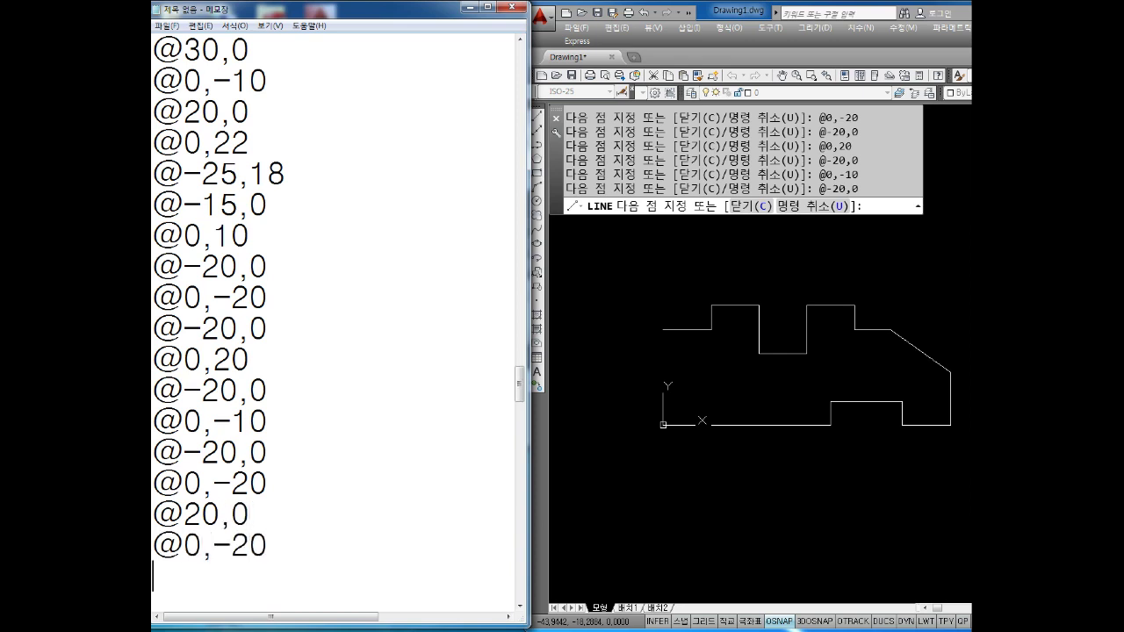
pyautogui.write('ESC')
pyautogui.press('Return')
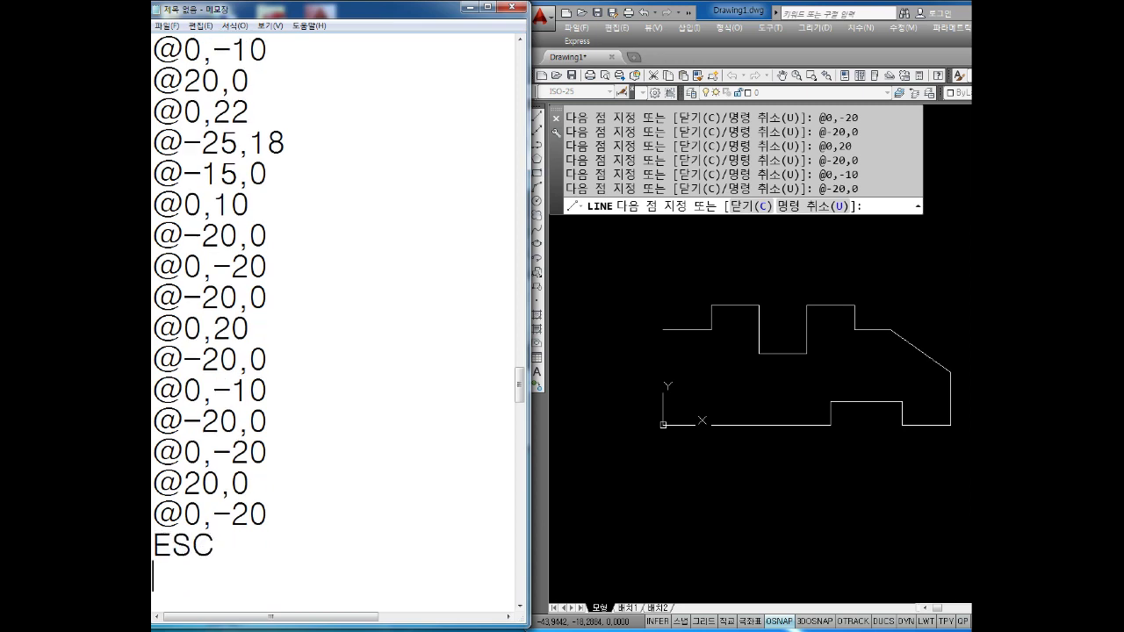
pyautogui.press('Return')
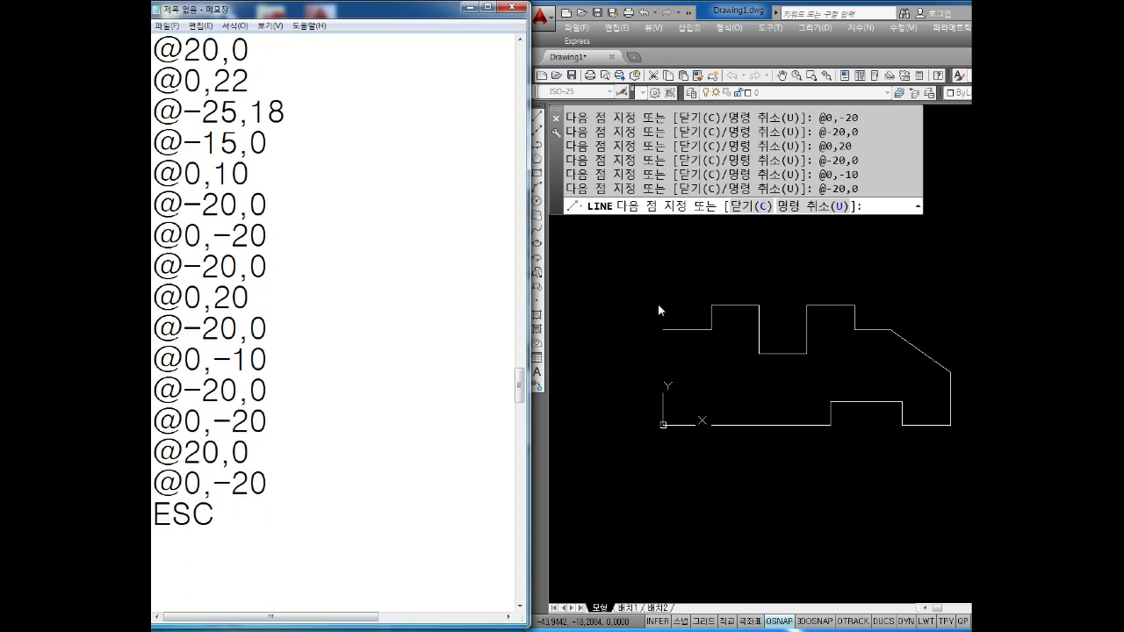
pyautogui.click(659, 309)
pyautogui.scroll(2, 659, 356)
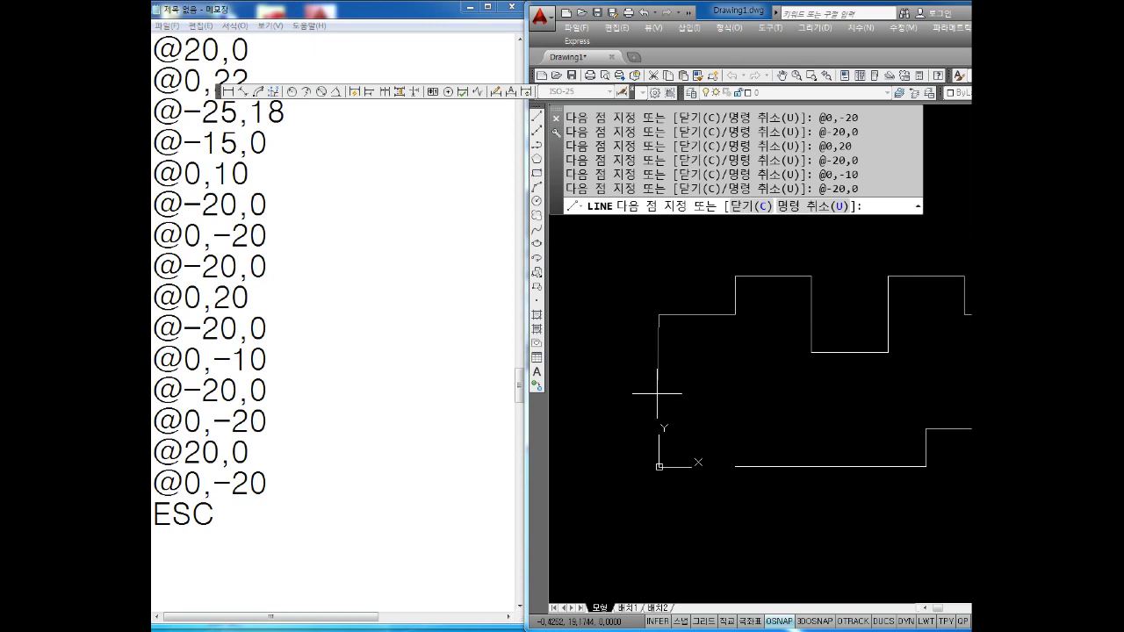
pyautogui.write('@')
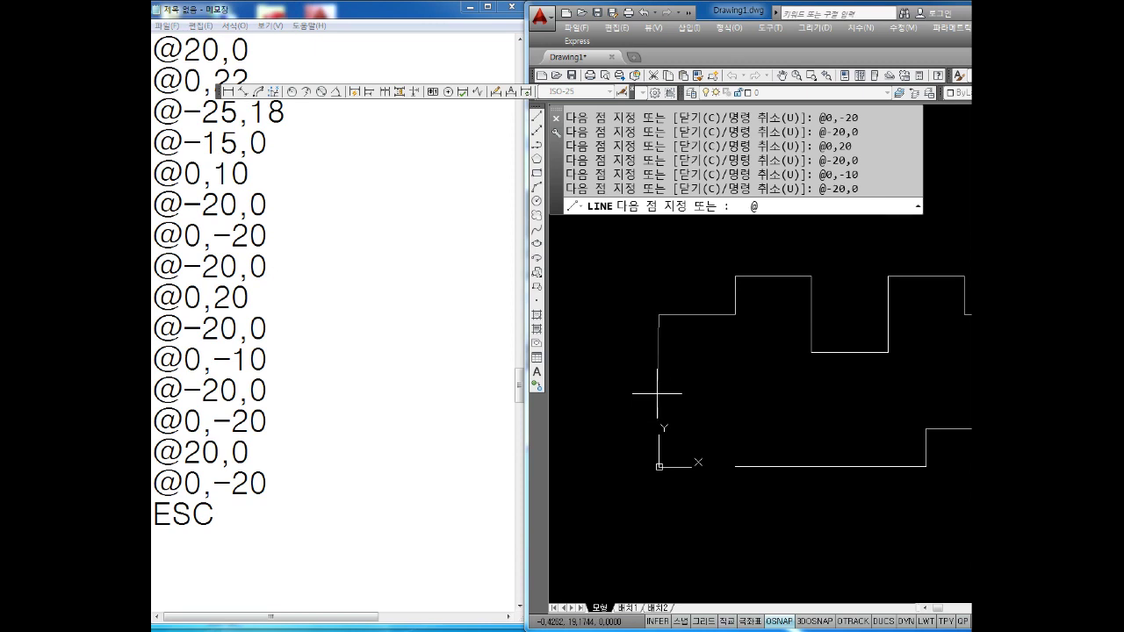
pyautogui.write('0,-20')
pyautogui.press('Return')
pyautogui.write('@20,0')
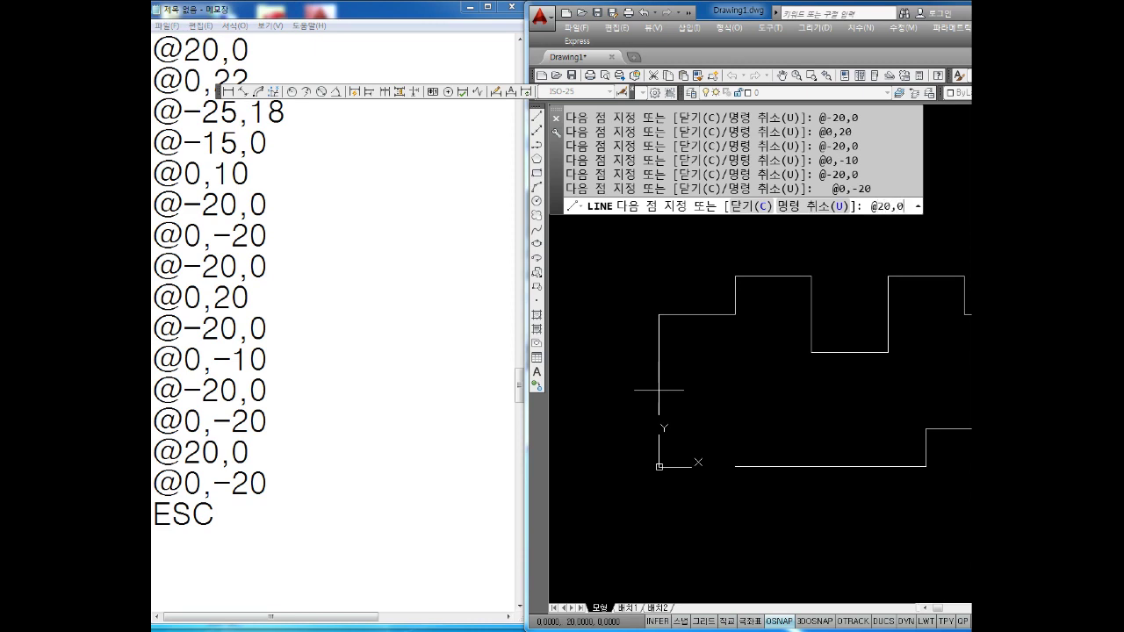
pyautogui.press('Return')
pyautogui.write('@0,')
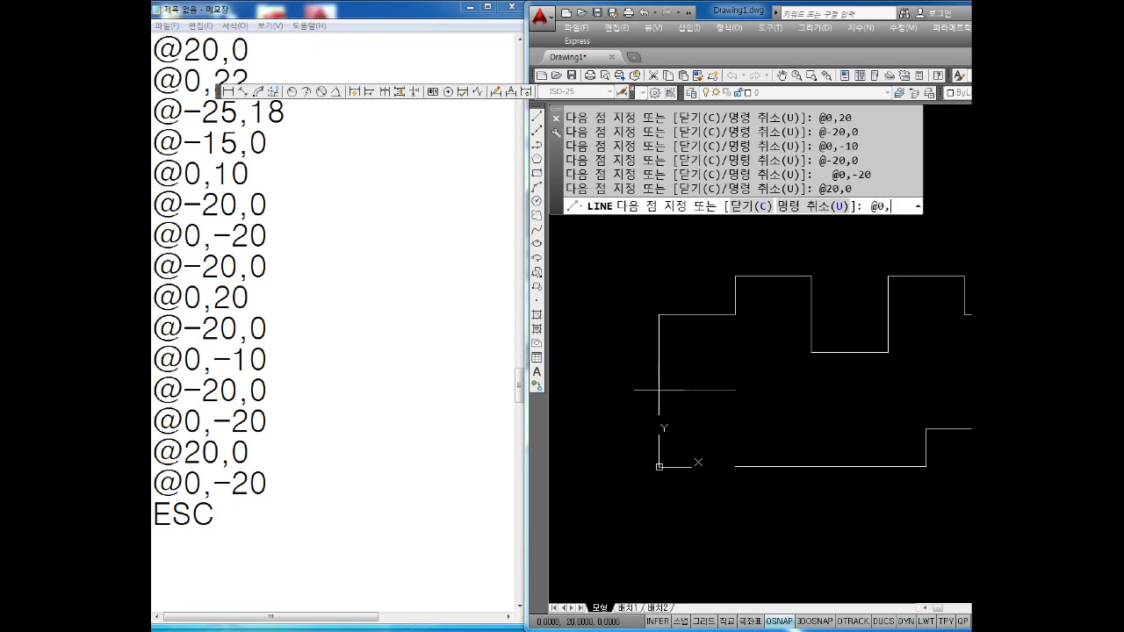
pyautogui.write('-52')
pyautogui.press('BackSpace')
pyautogui.press('BackSpace')
pyautogui.write('20')
pyautogui.press('Return')
# - End the LINE command and pan to view the whole closed profile
pyautogui.press('Escape')
pyautogui.press('Escape')
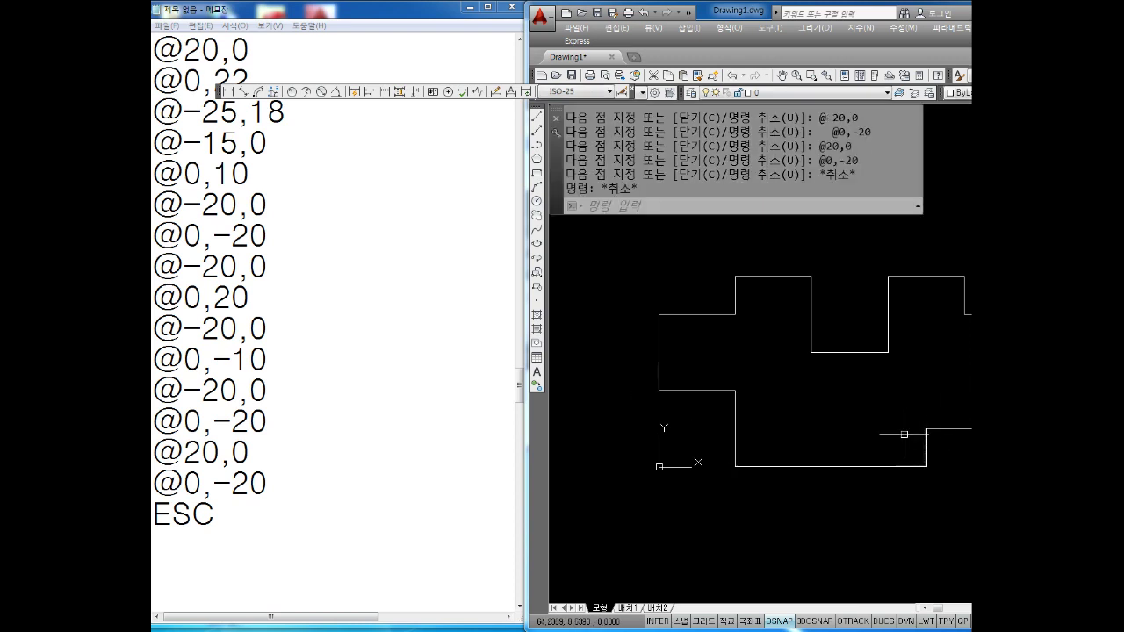
pyautogui.press('Escape')
pyautogui.scroll(-2, 904, 431)
pyautogui.moveTo(844, 445); pyautogui.dragTo(740, 419, button='middle')
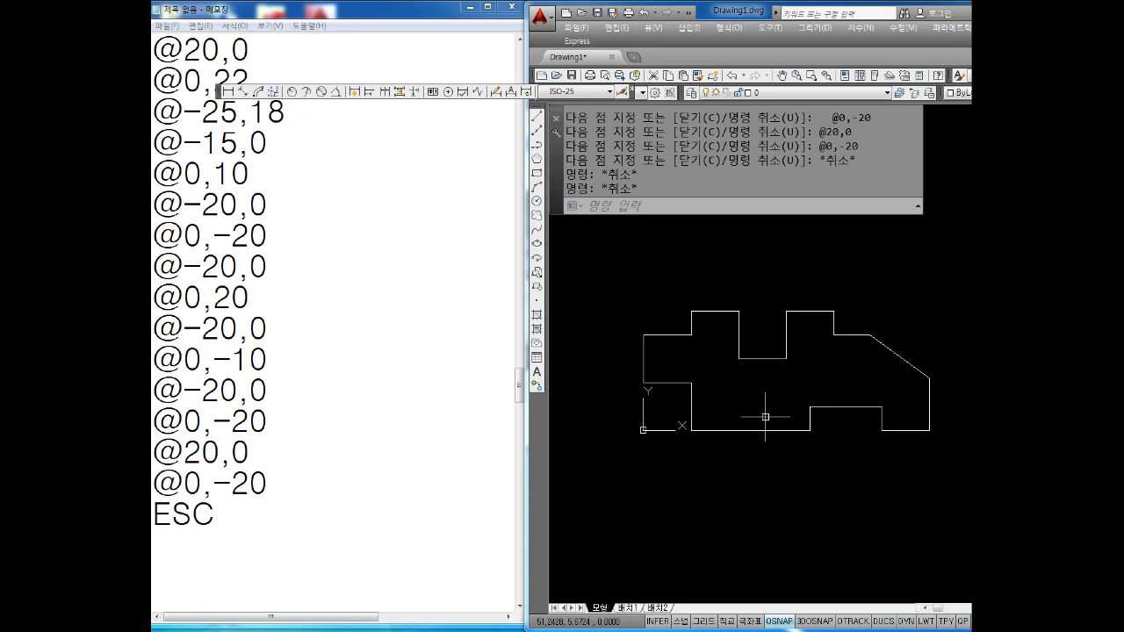
pyautogui.click(434, 209)
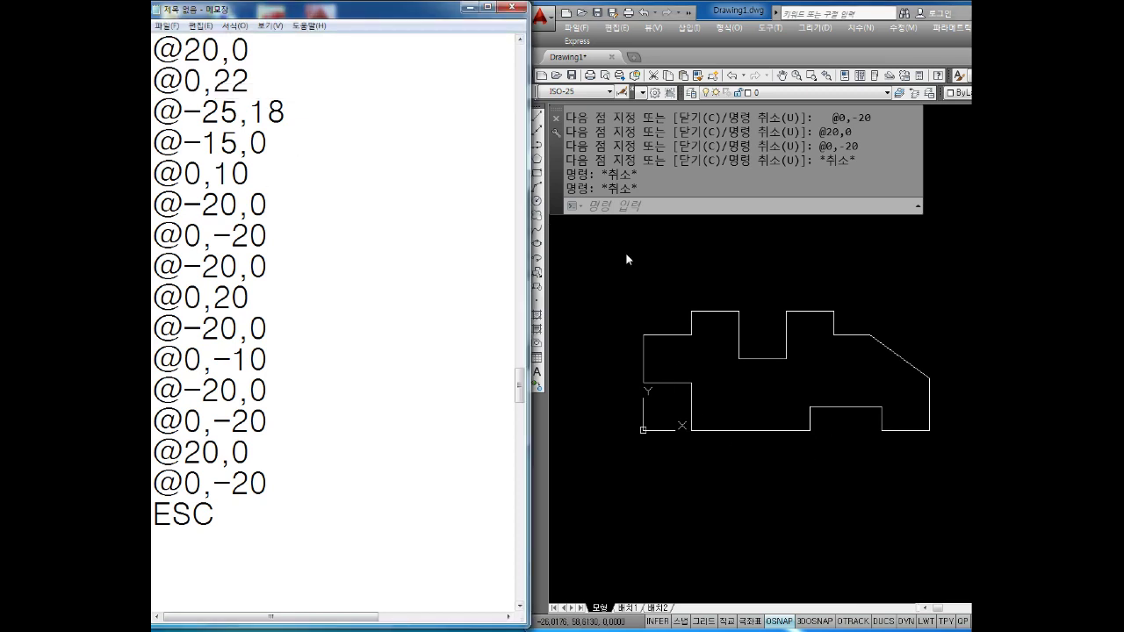